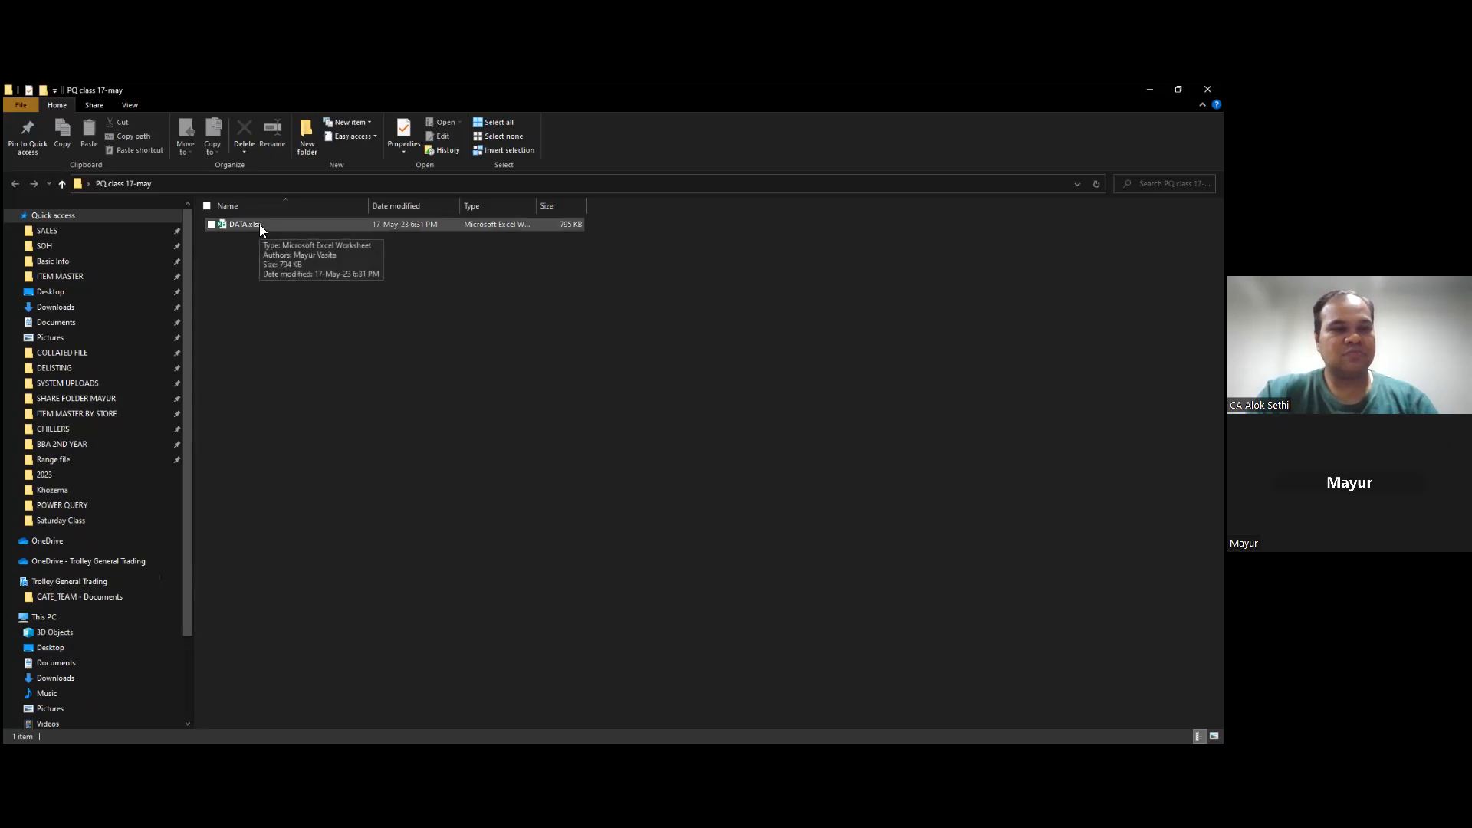
Open the DATA.xlsx workbook from the PQ class 17-may folder
click(260, 228)
double_click(260, 226)
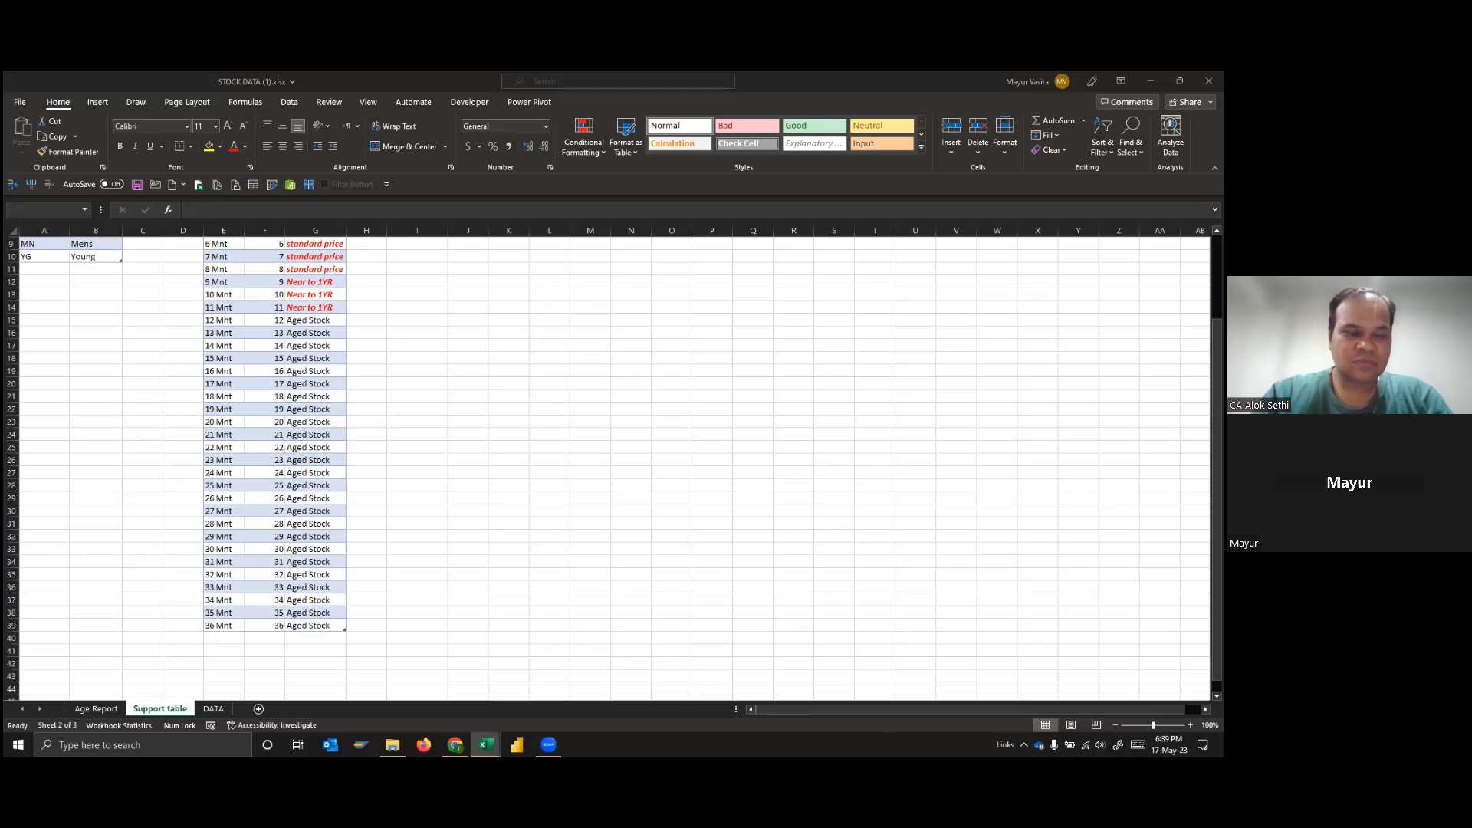
text(=)
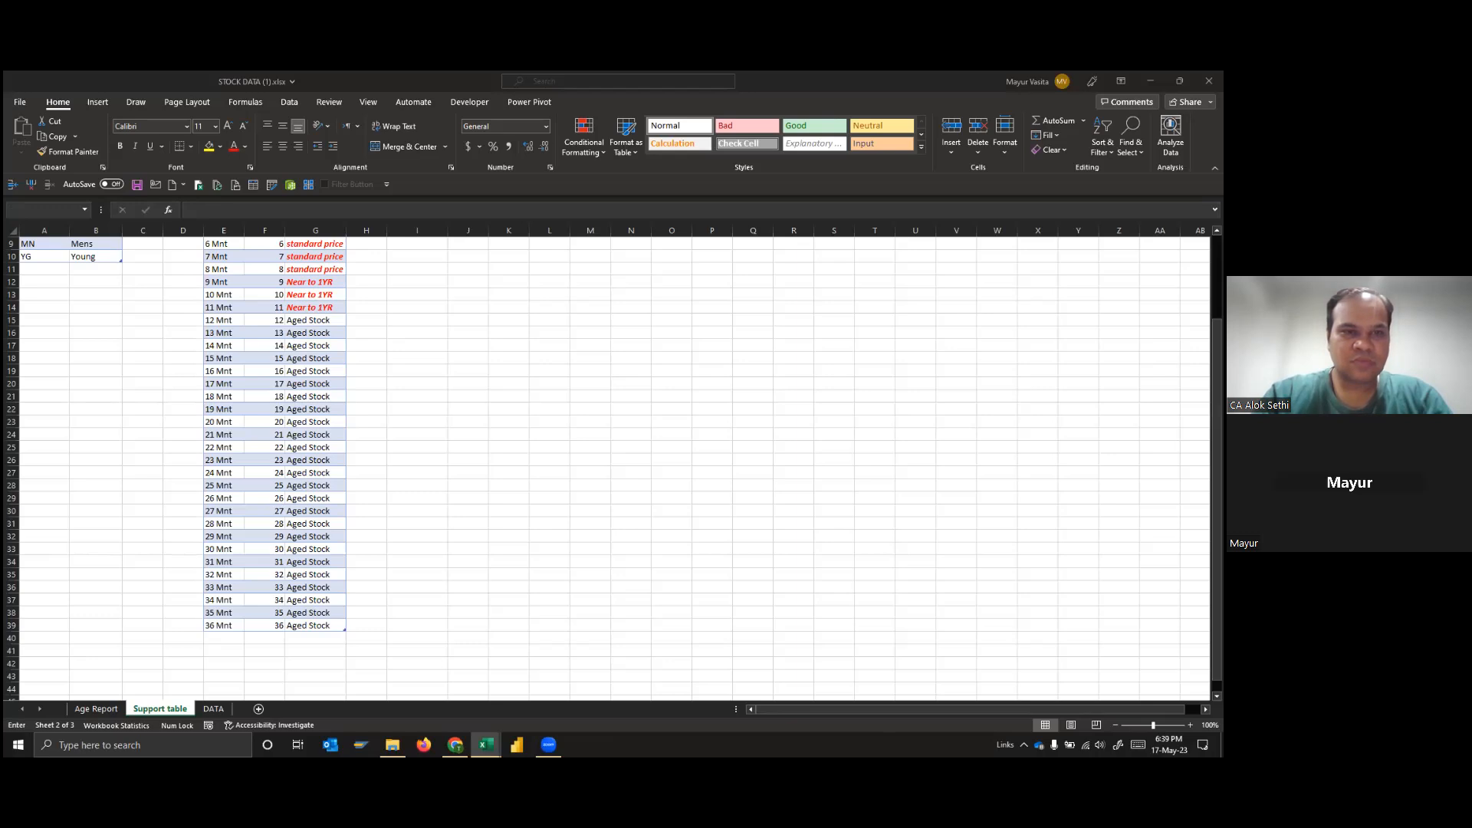
key(Left)
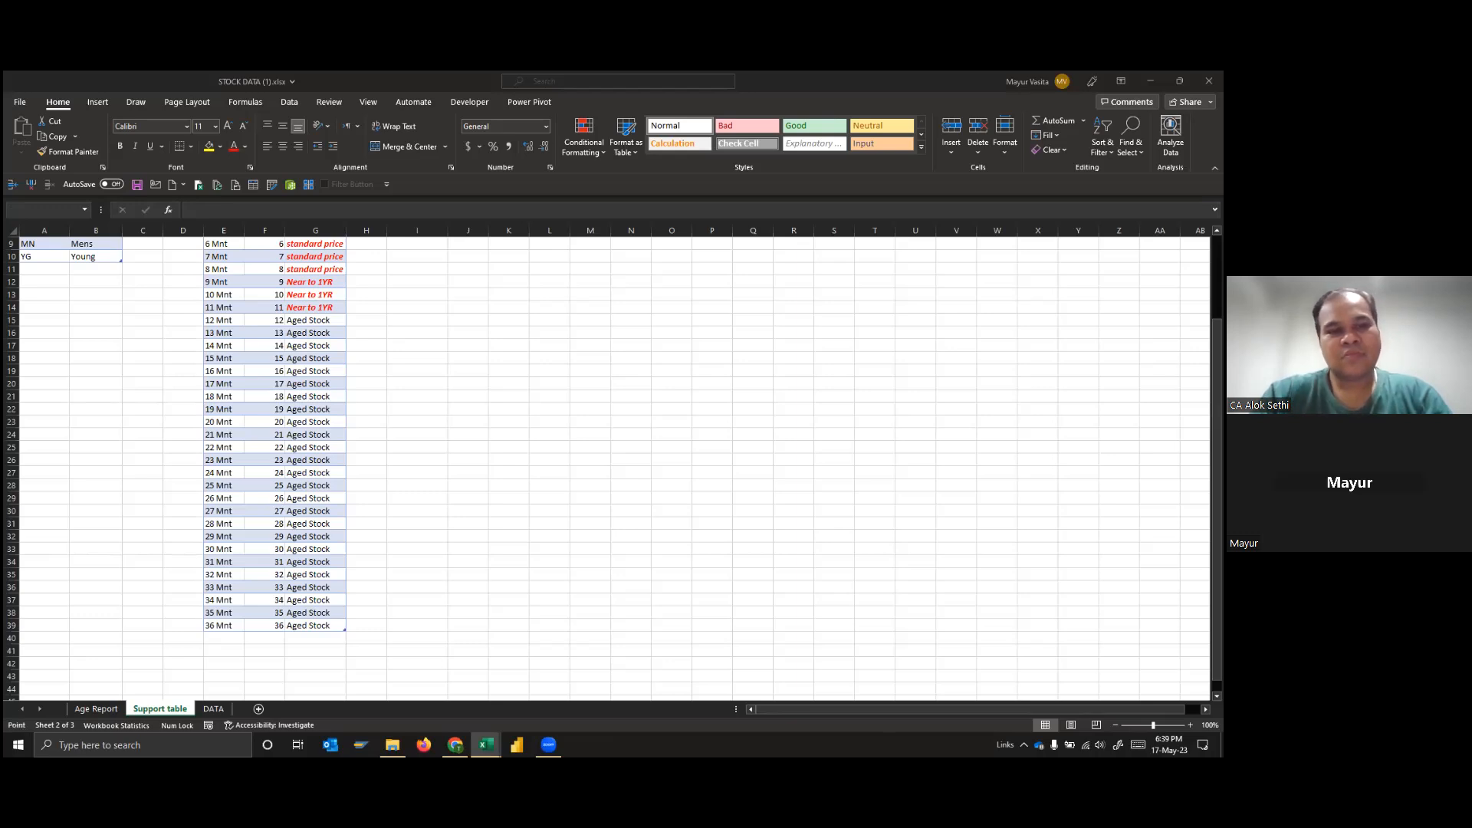
key(Return)
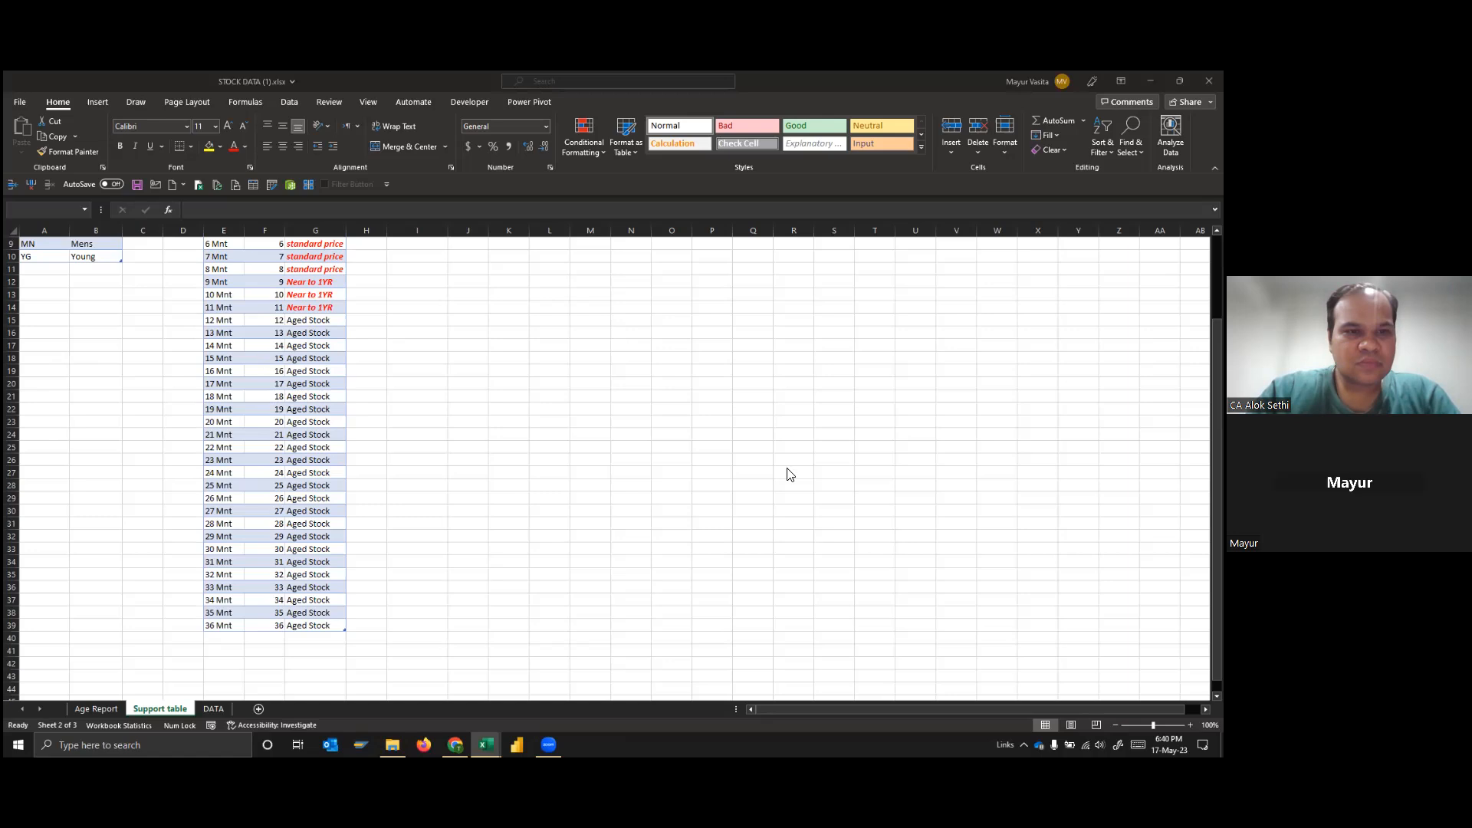
click(704, 386)
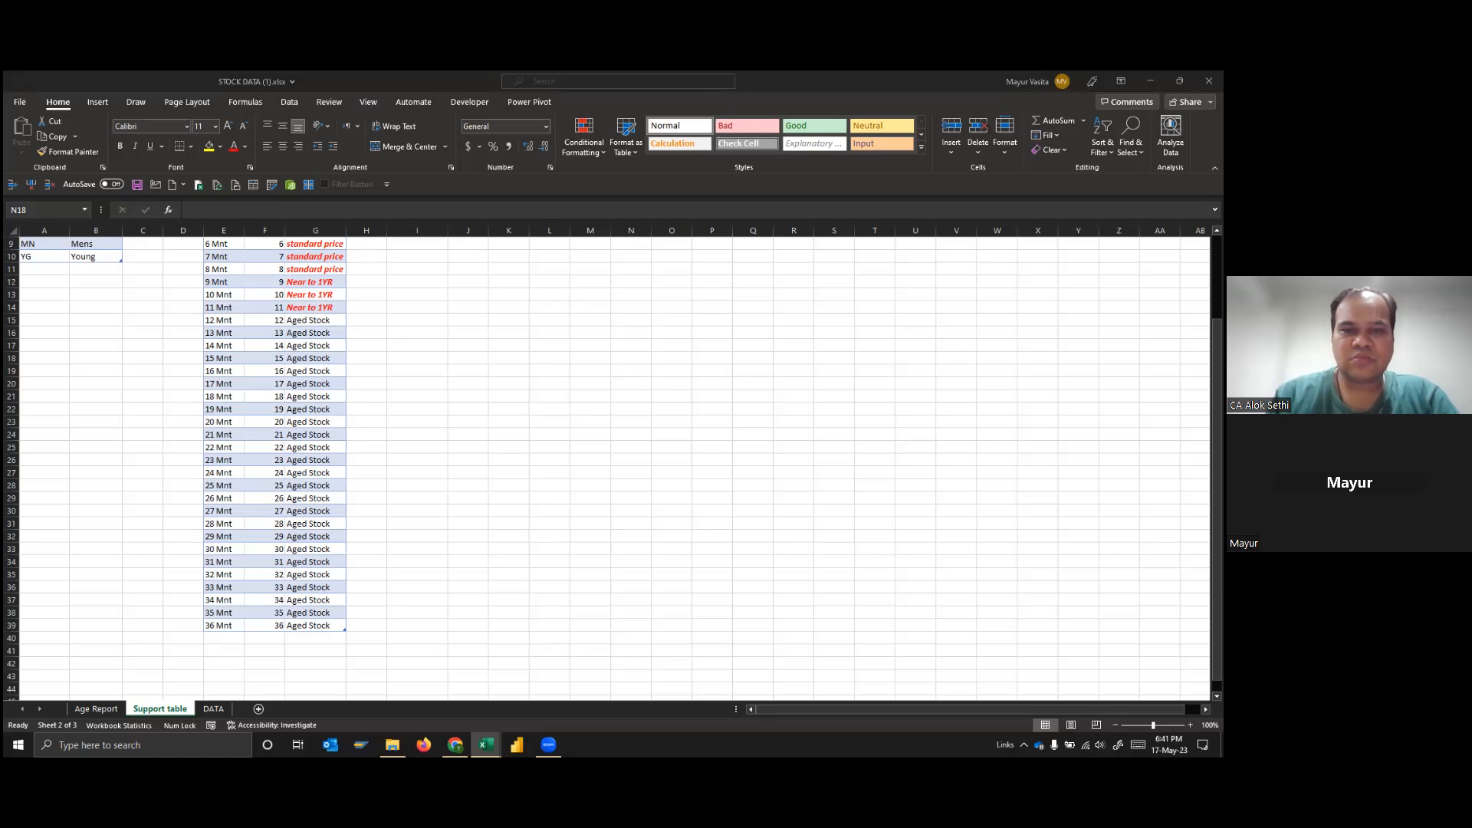
Switch to the DATA workbook and examine its Brand-Country row and the Country, Sub-brand and Level 1 columns
key(alt+Tab)
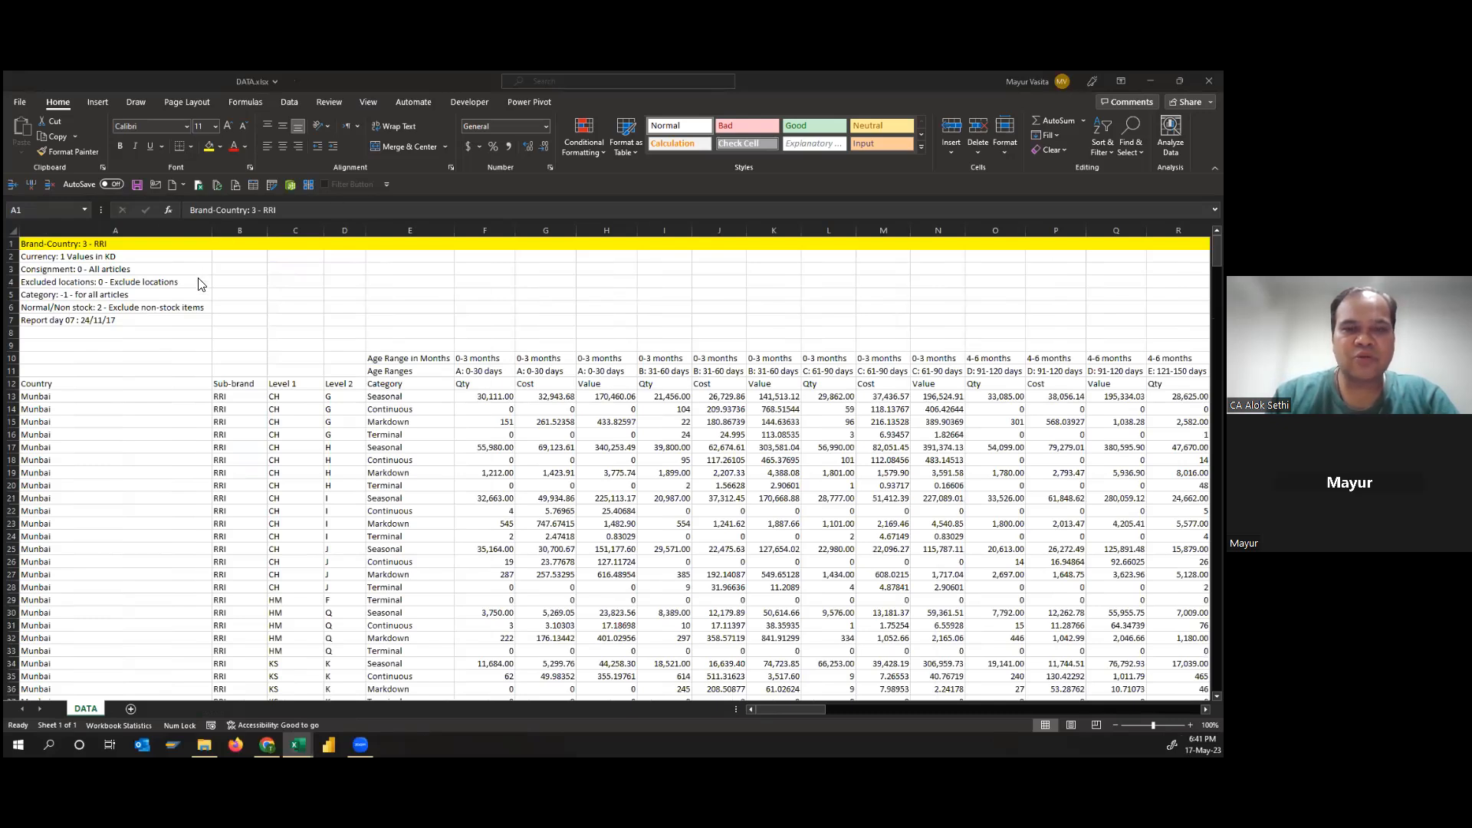
click(270, 291)
click(253, 244)
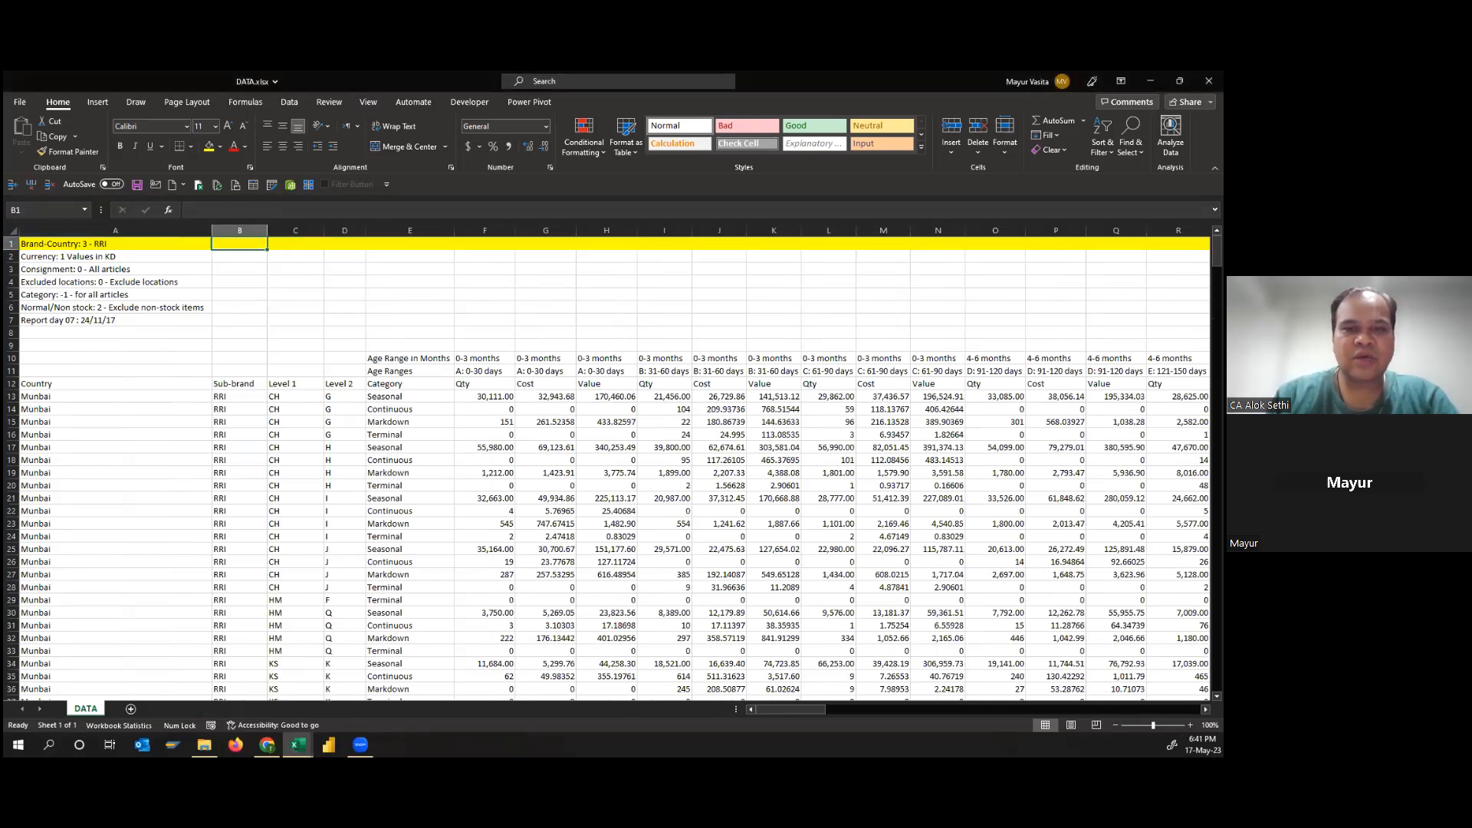
click(95, 243)
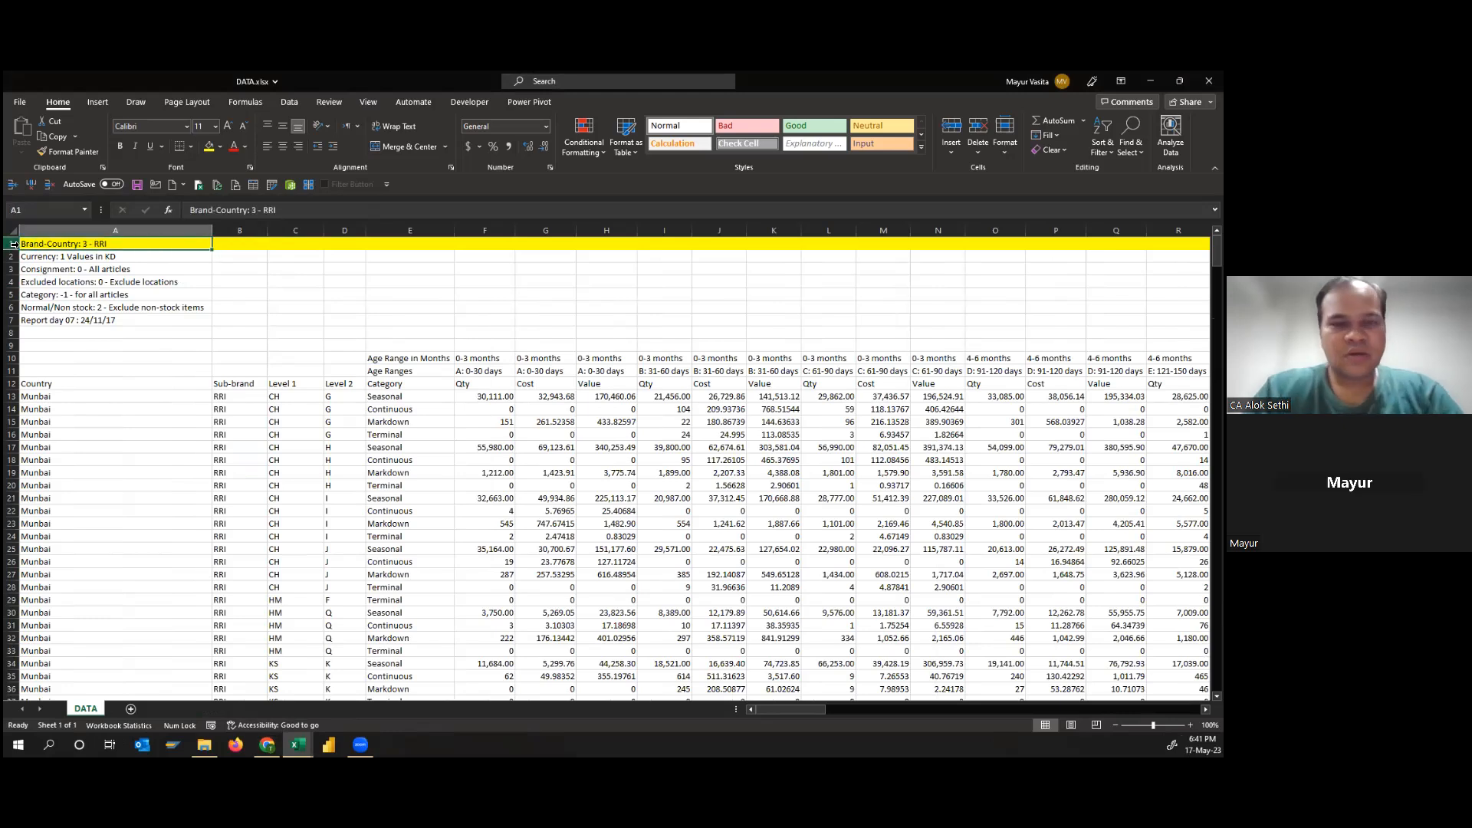
key(shift+space)
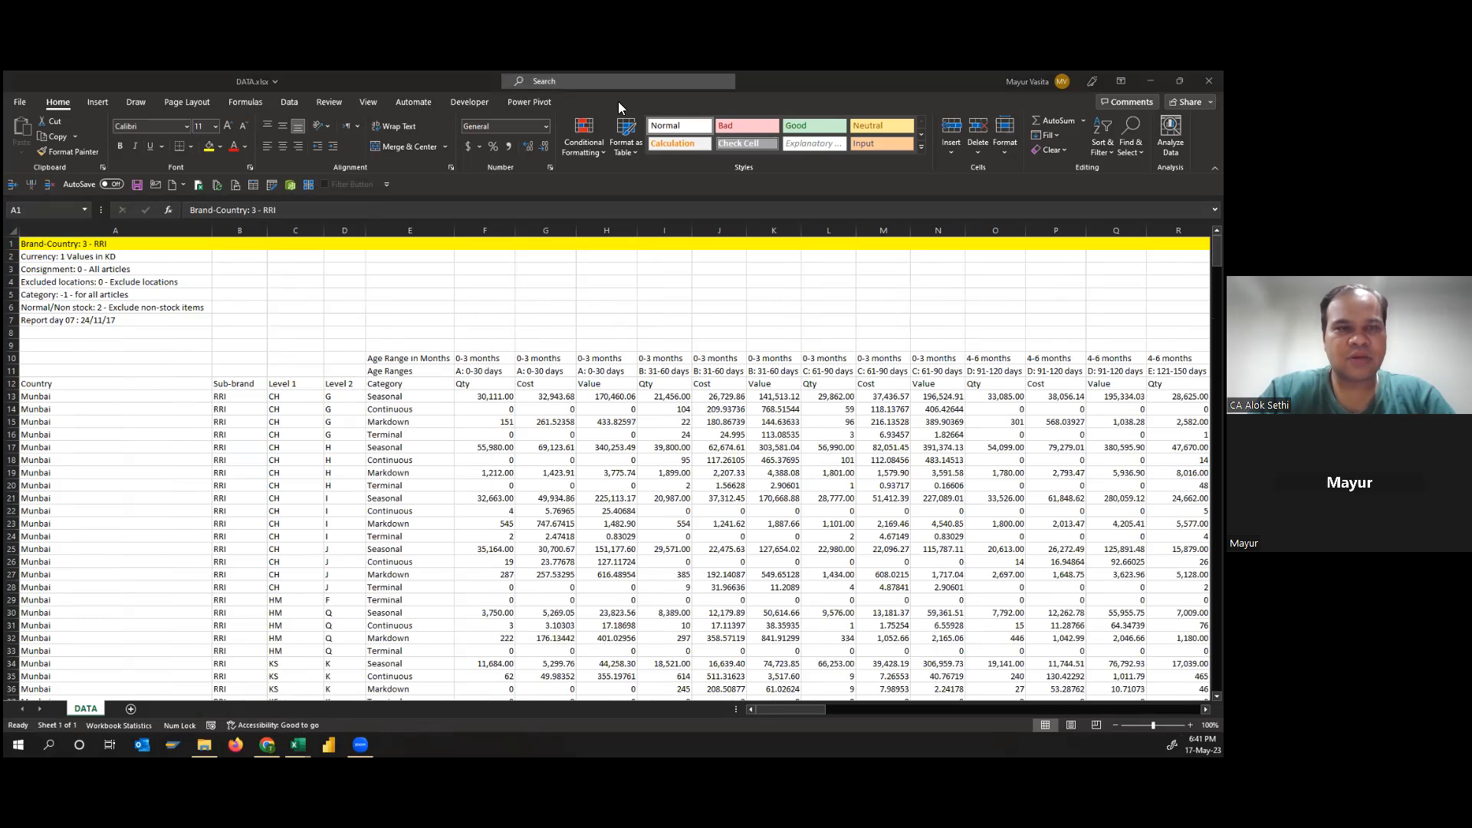
click(90, 229)
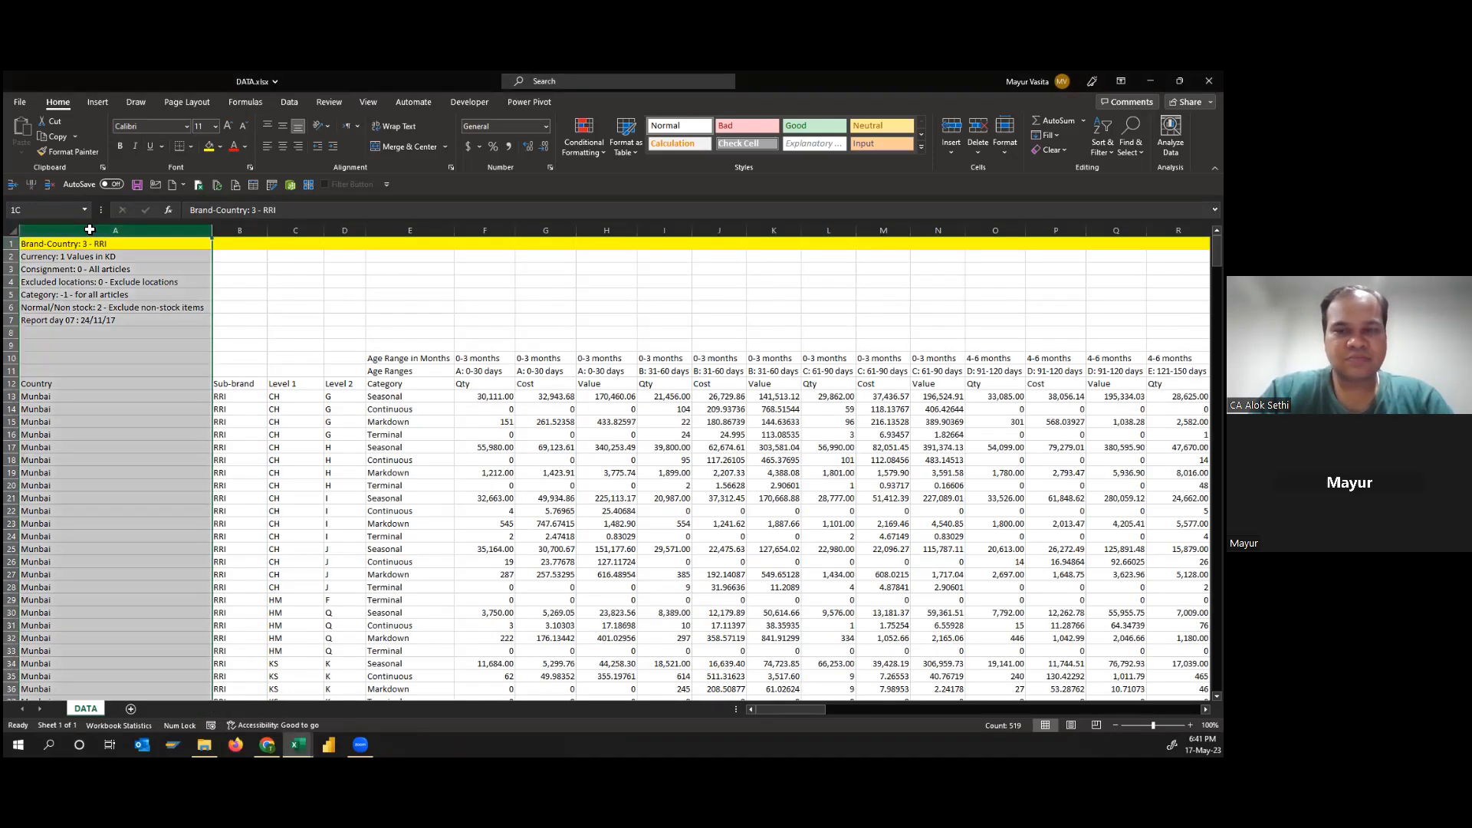
click(239, 229)
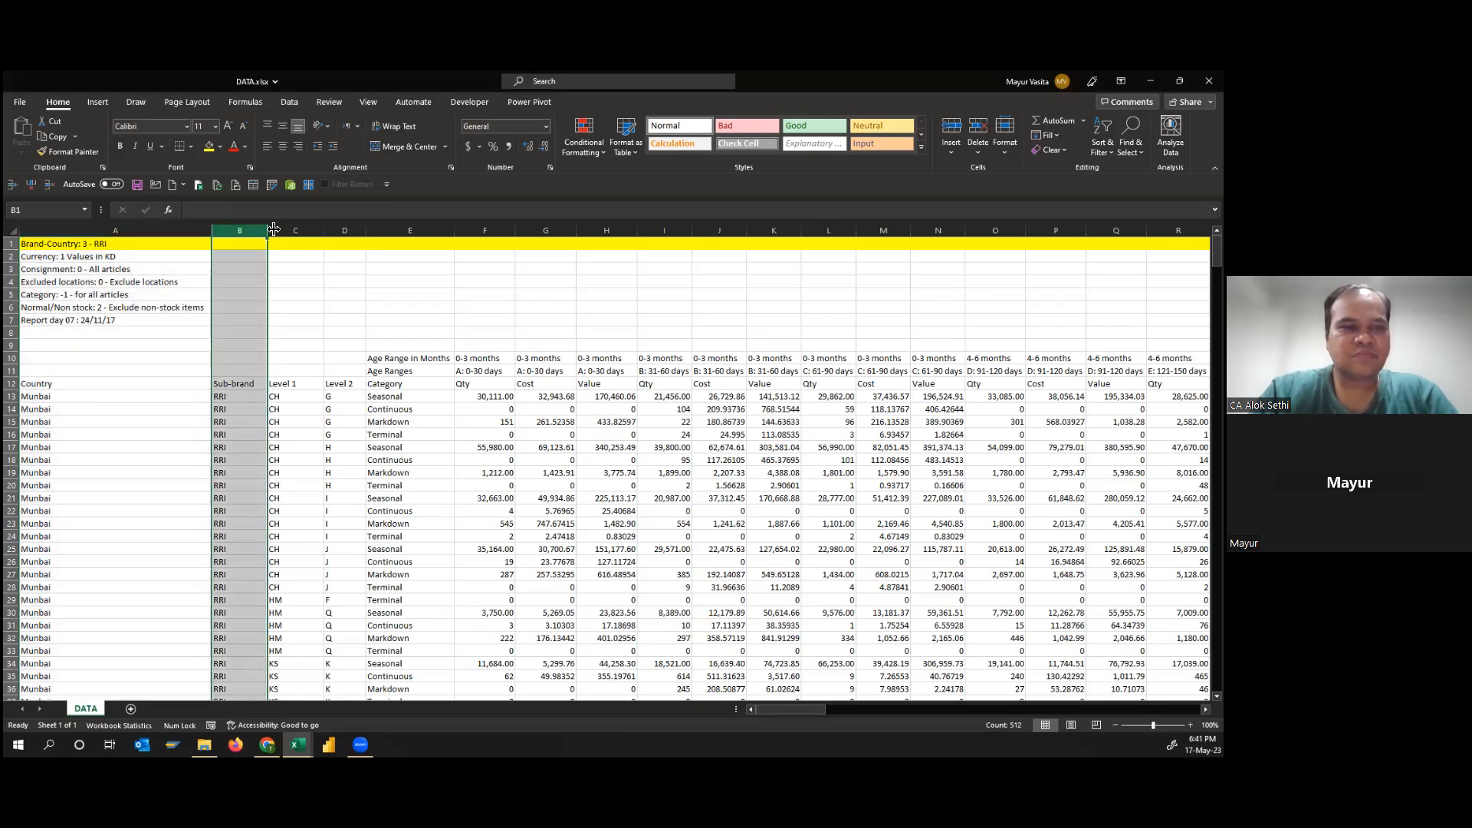
click(278, 230)
click(298, 271)
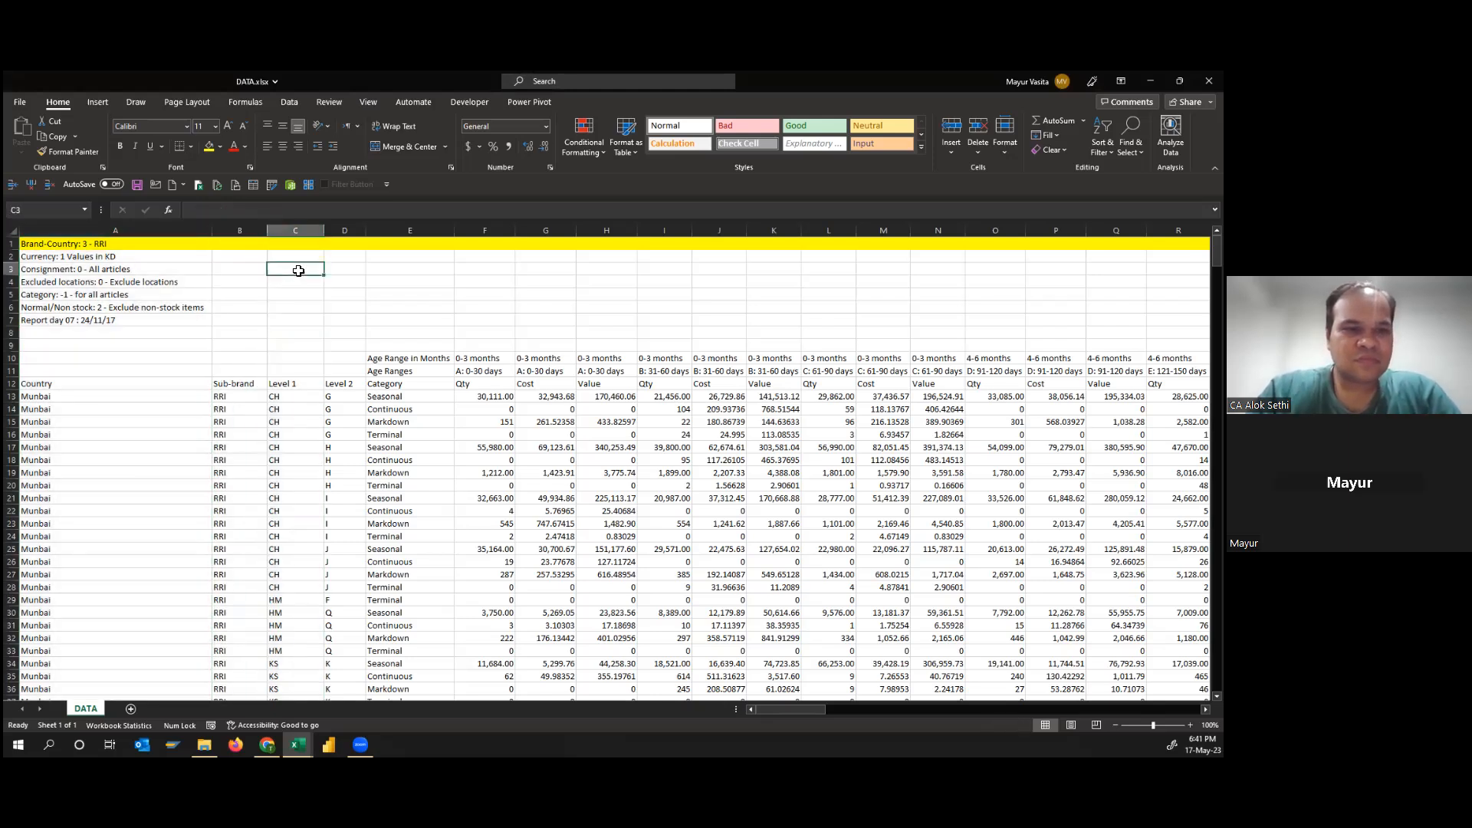
text(=UNICHAR()
key(Down)
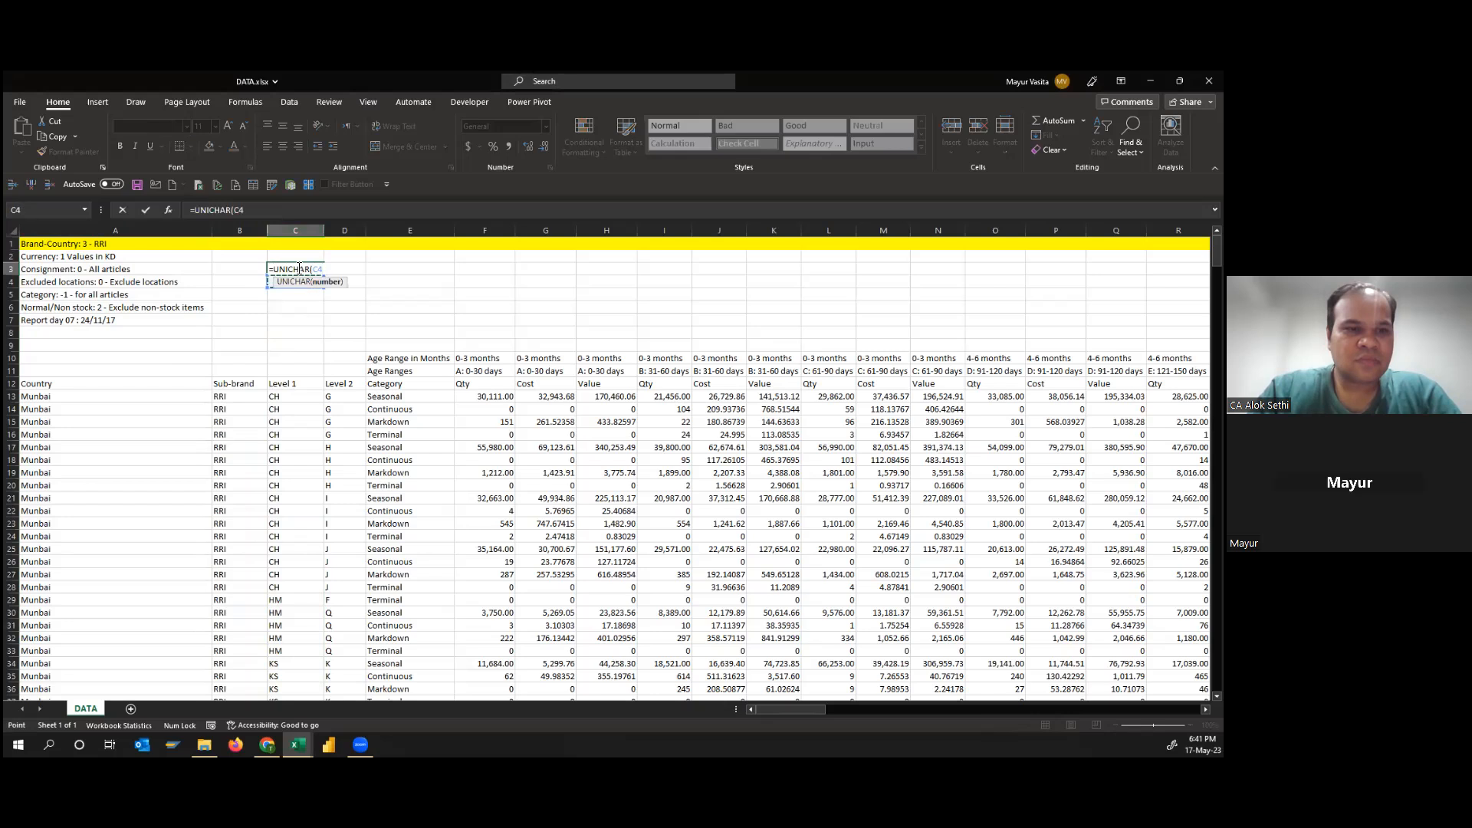
key(Escape)
List the distinct Level 1 codes temporarily in cell C3 with =UNIQUE(C13:C523) and clear the formula again
text(=uni)
key(Down)
key(Down)
key(Tab)
key(Down)
key(Down)
key(Down)
key(Down)
key(Down)
key(Down)
key(Down)
key(Down)
key(Down)
key(Down)
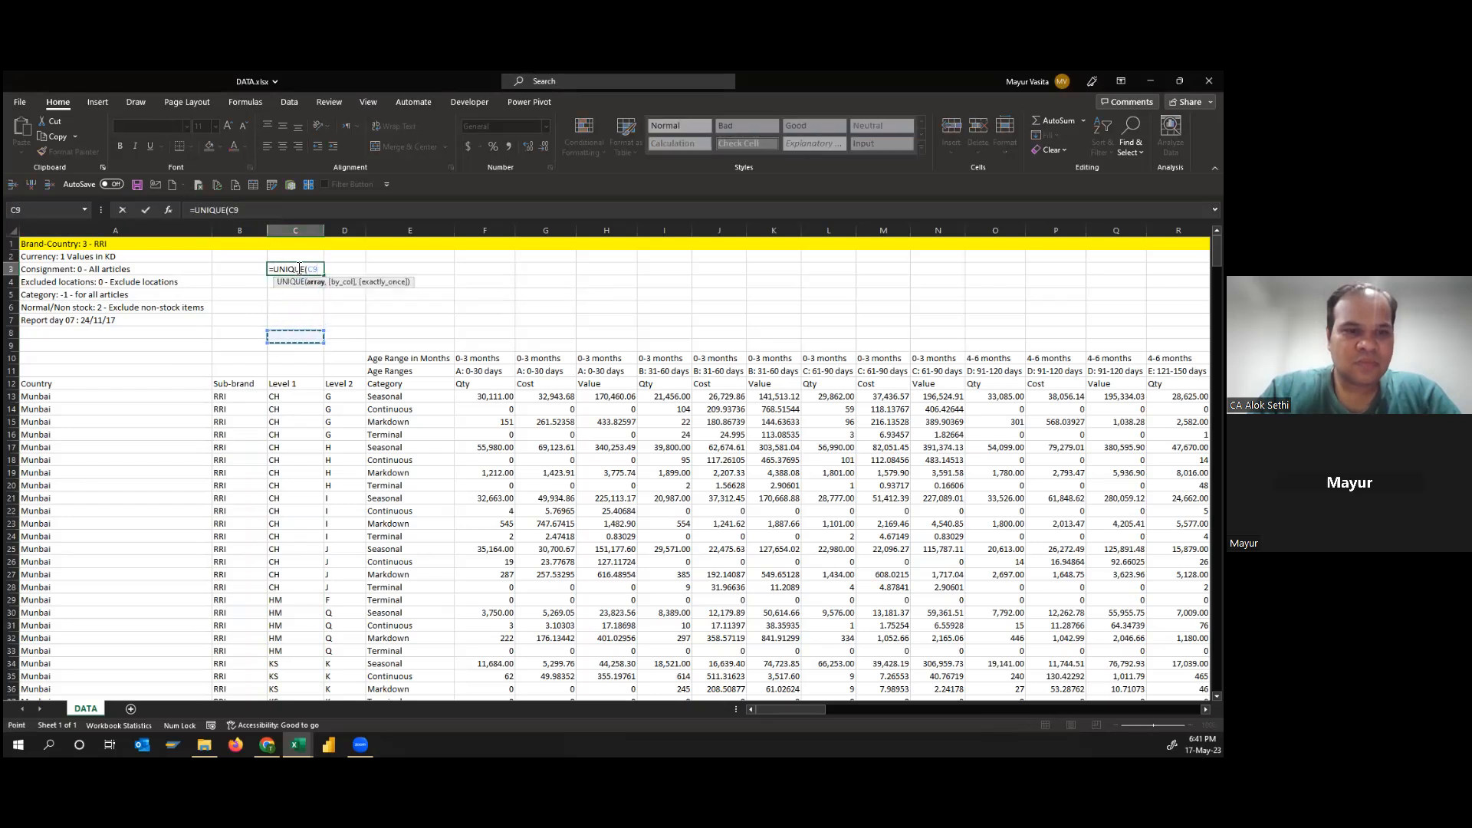
key(ctrl+shift+Down)
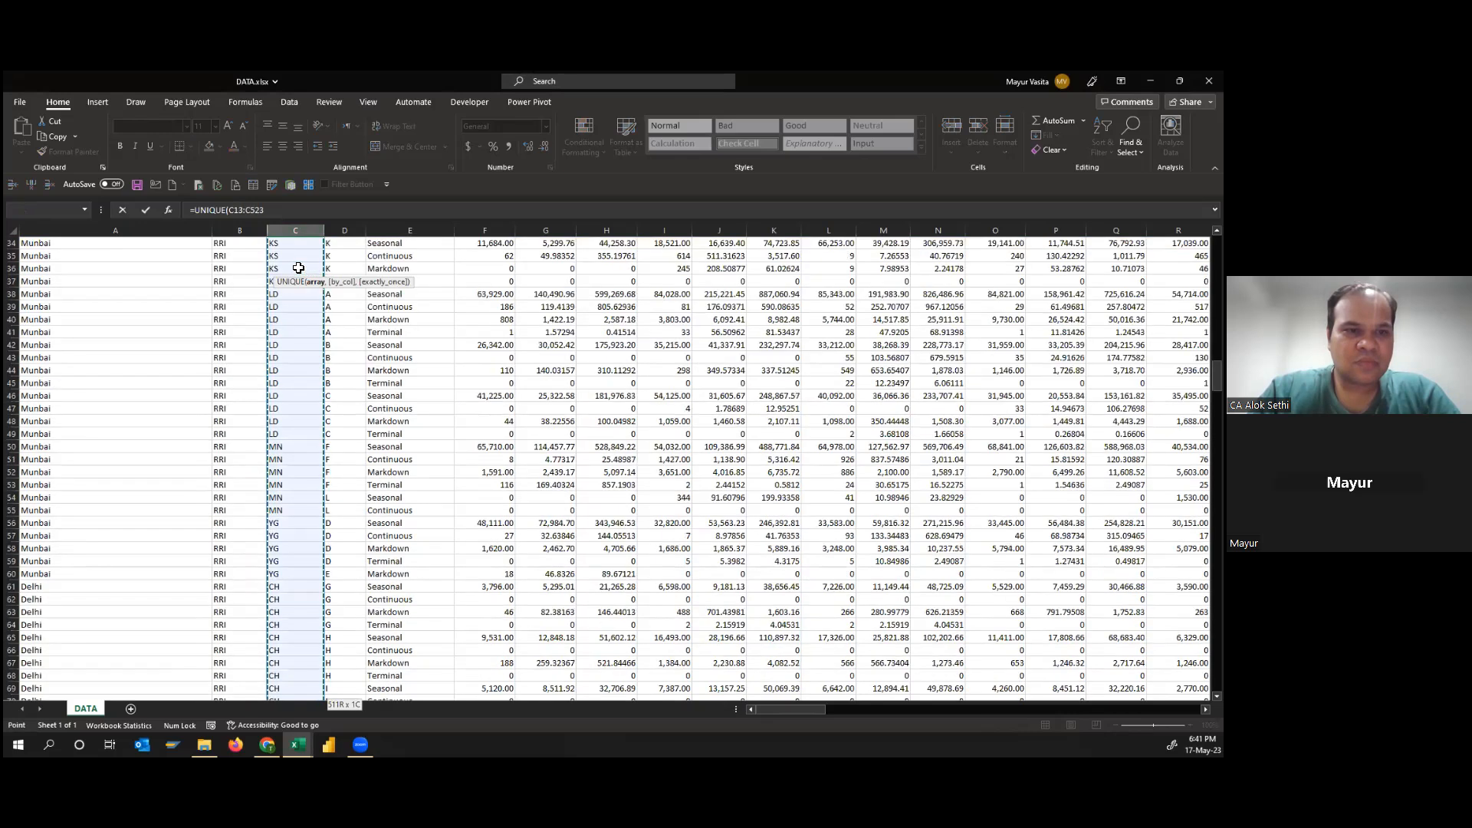
key(Return)
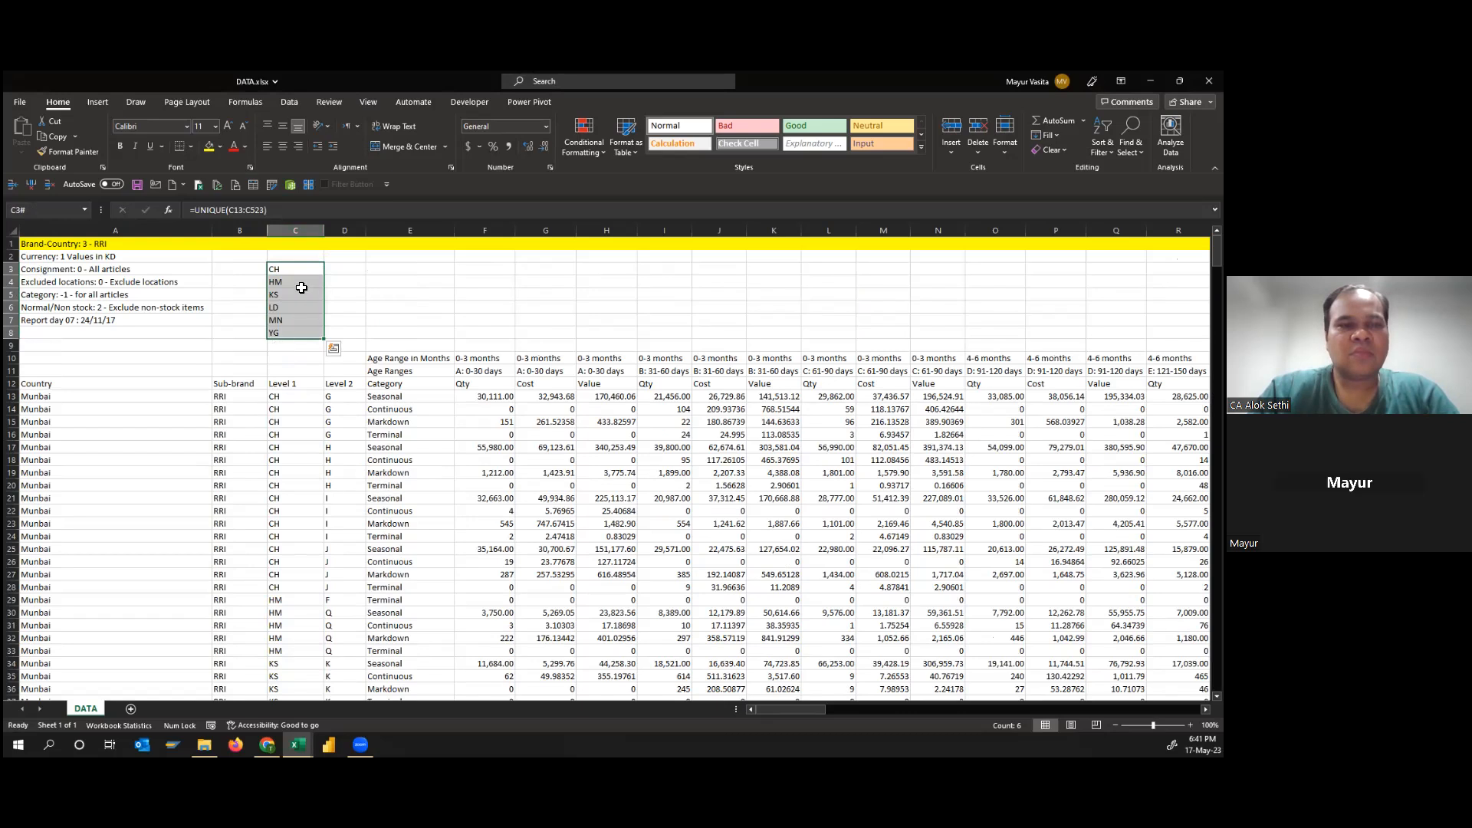
click(298, 268)
key(Delete)
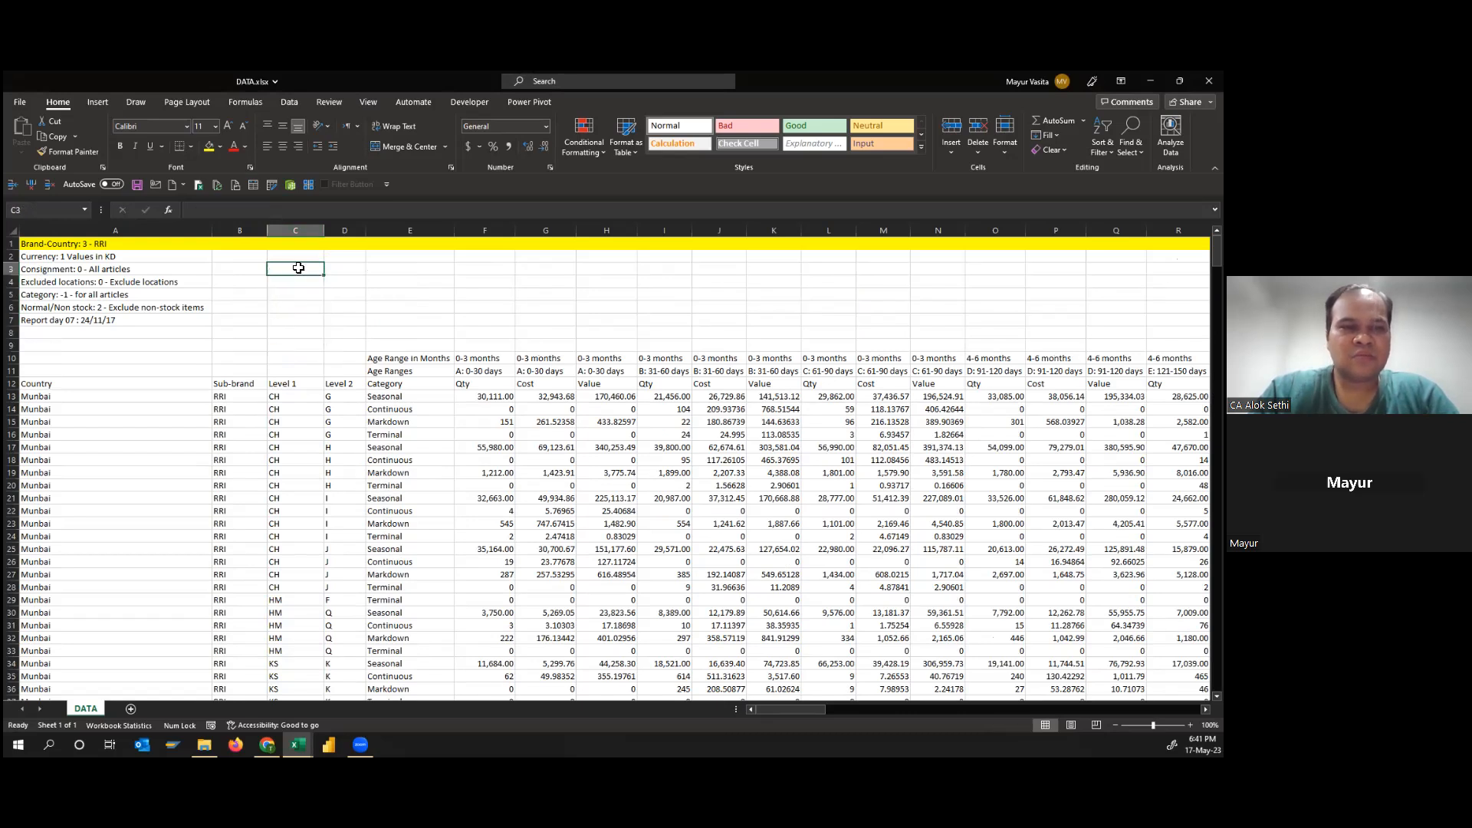
Examine the Level 2 column and the Category entries Seasonal, Continuous, Markdown and Terminal in rows 13 to 16
click(356, 233)
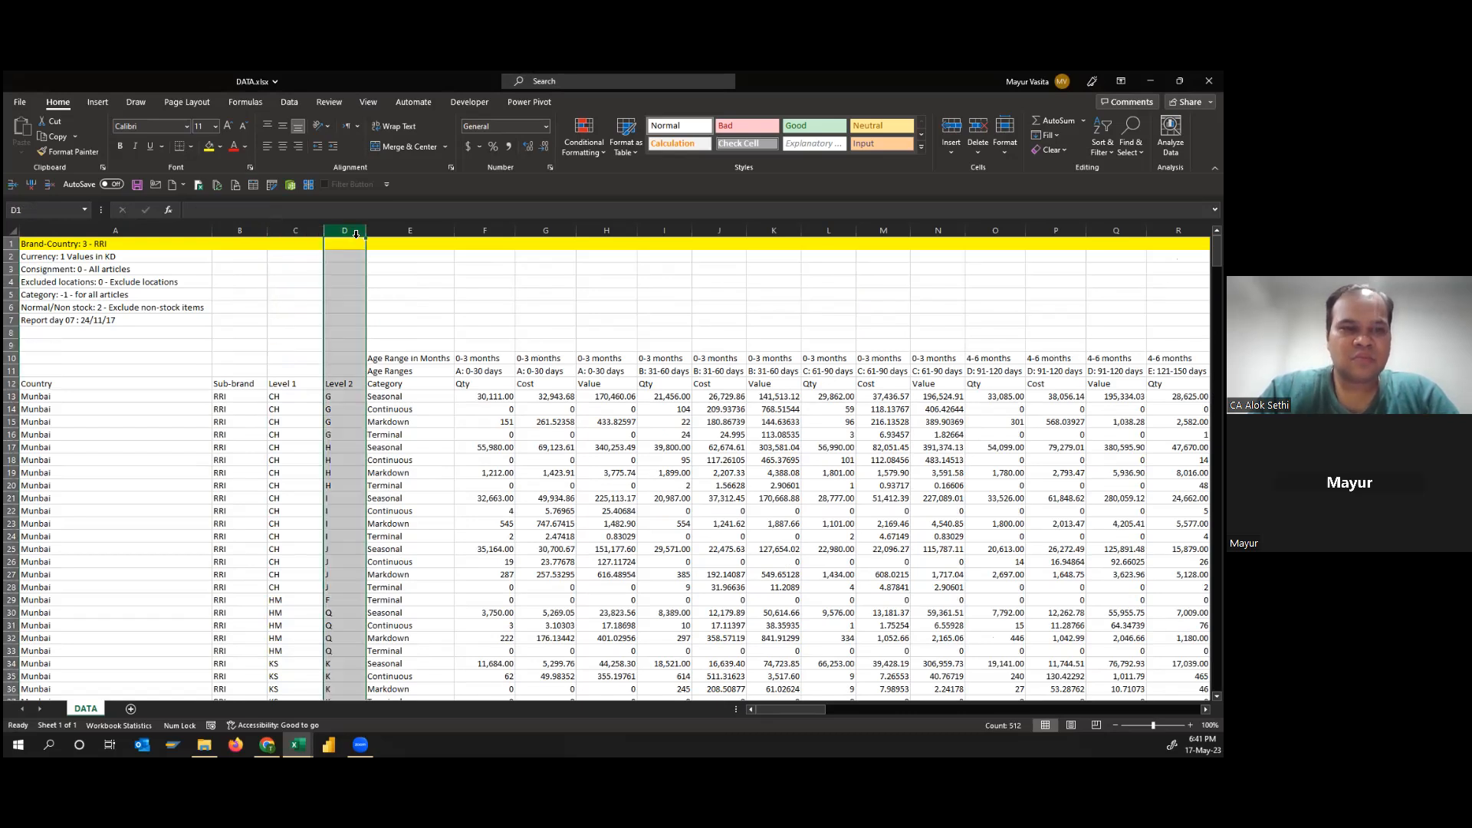
click(408, 230)
click(412, 383)
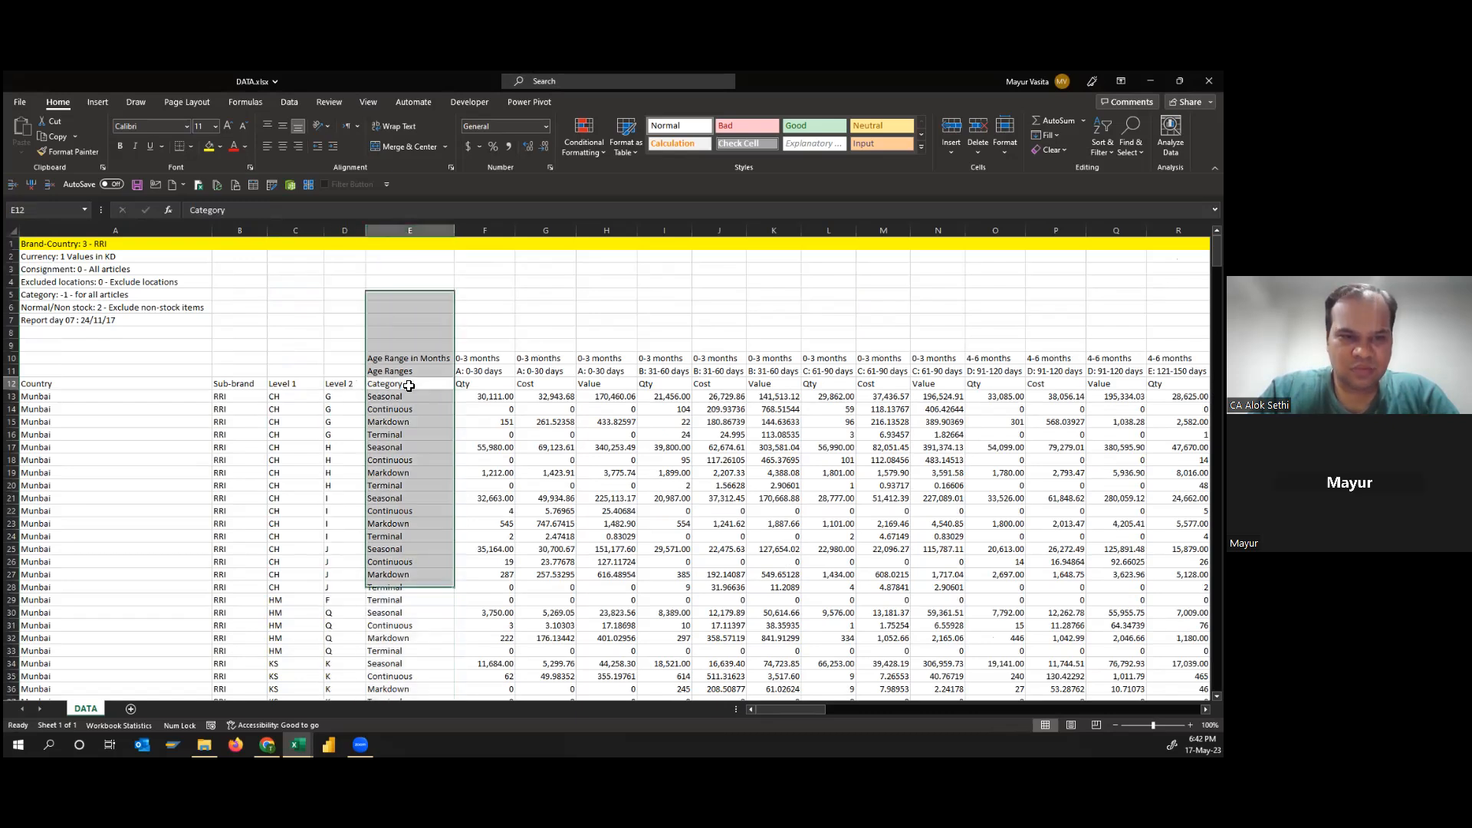
click(409, 398)
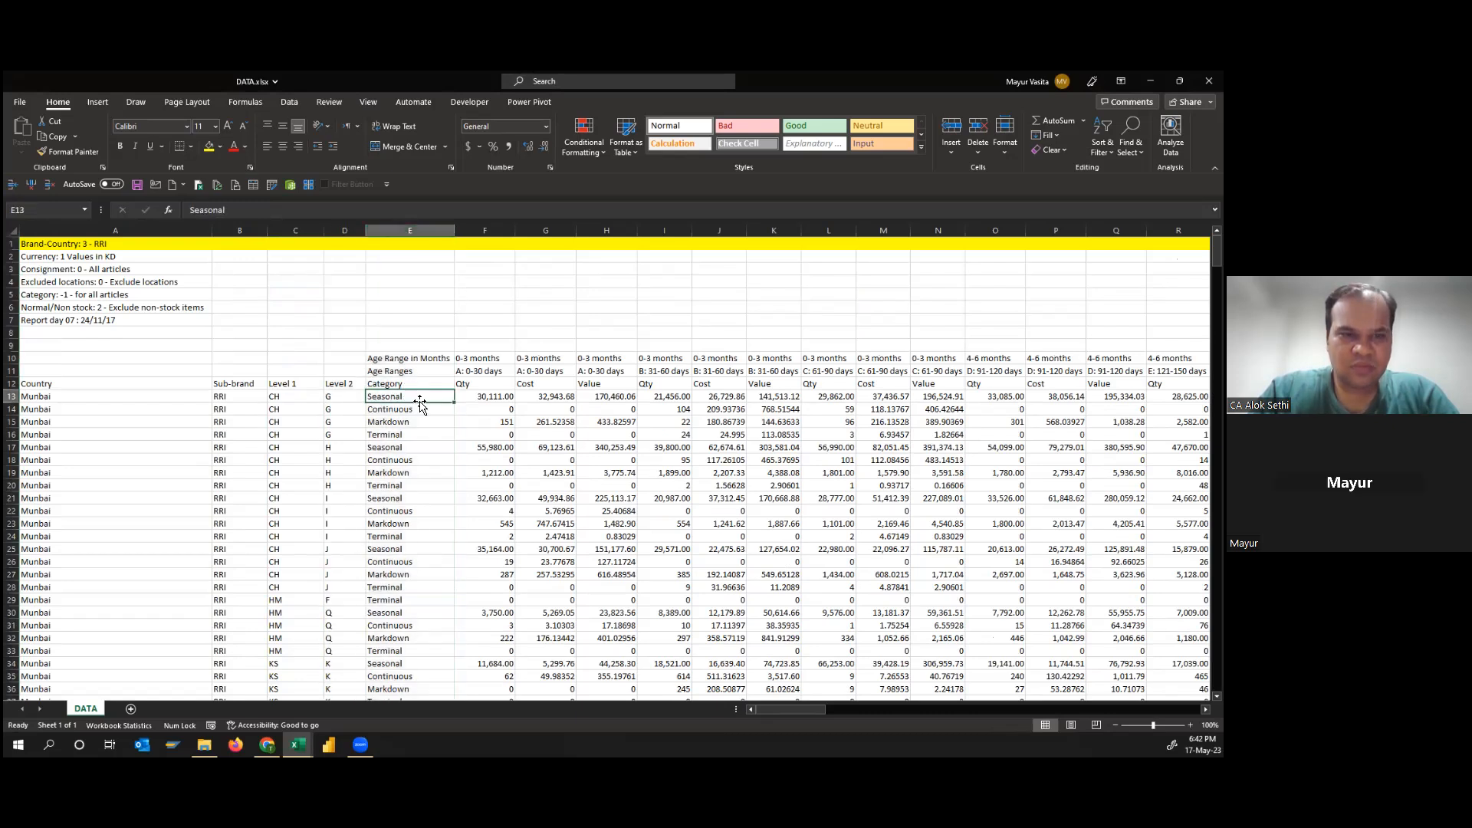
key(shift+space)
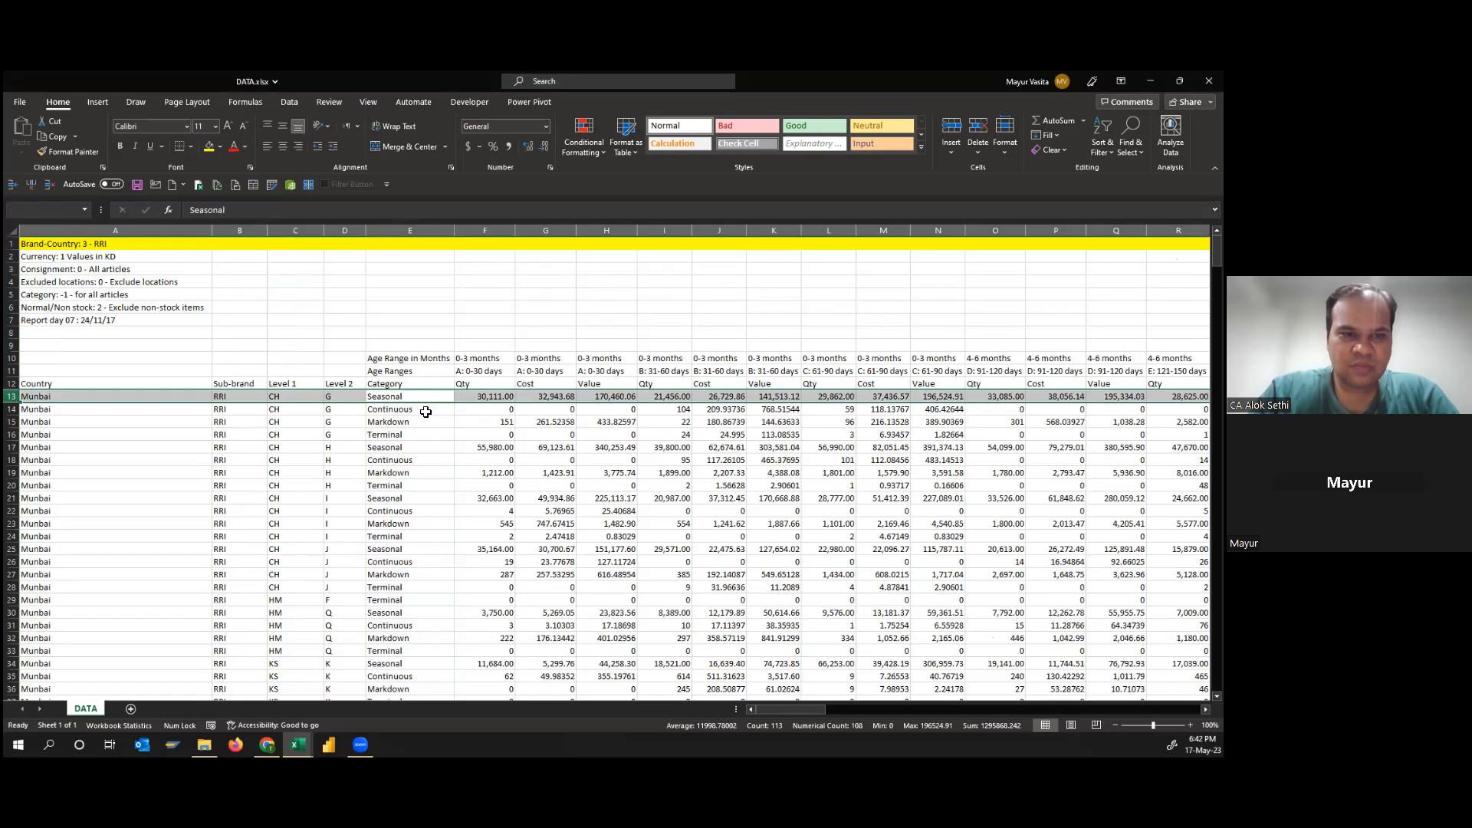
key(Down)
key(Down)
key(Down)
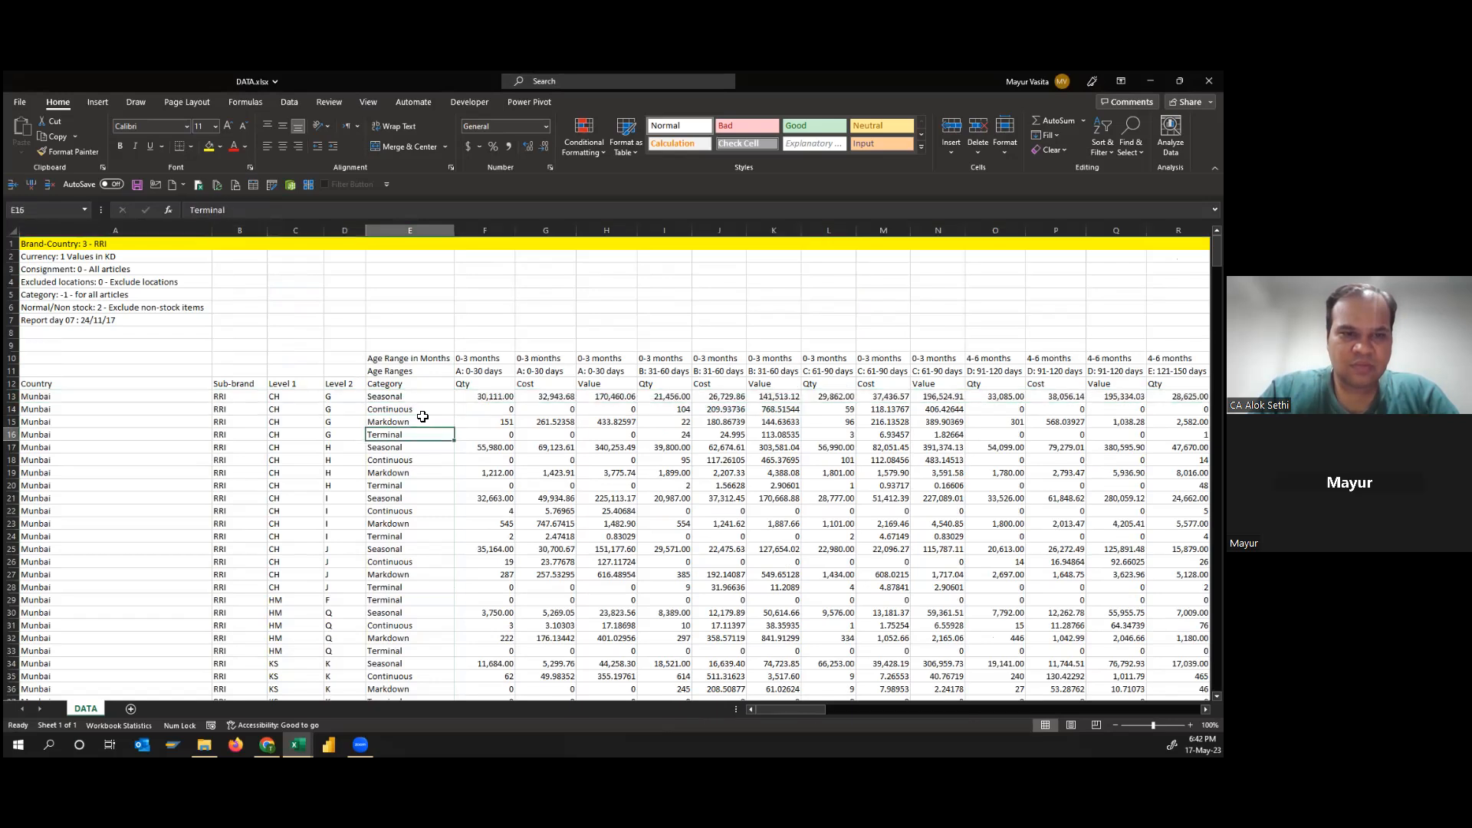
click(418, 397)
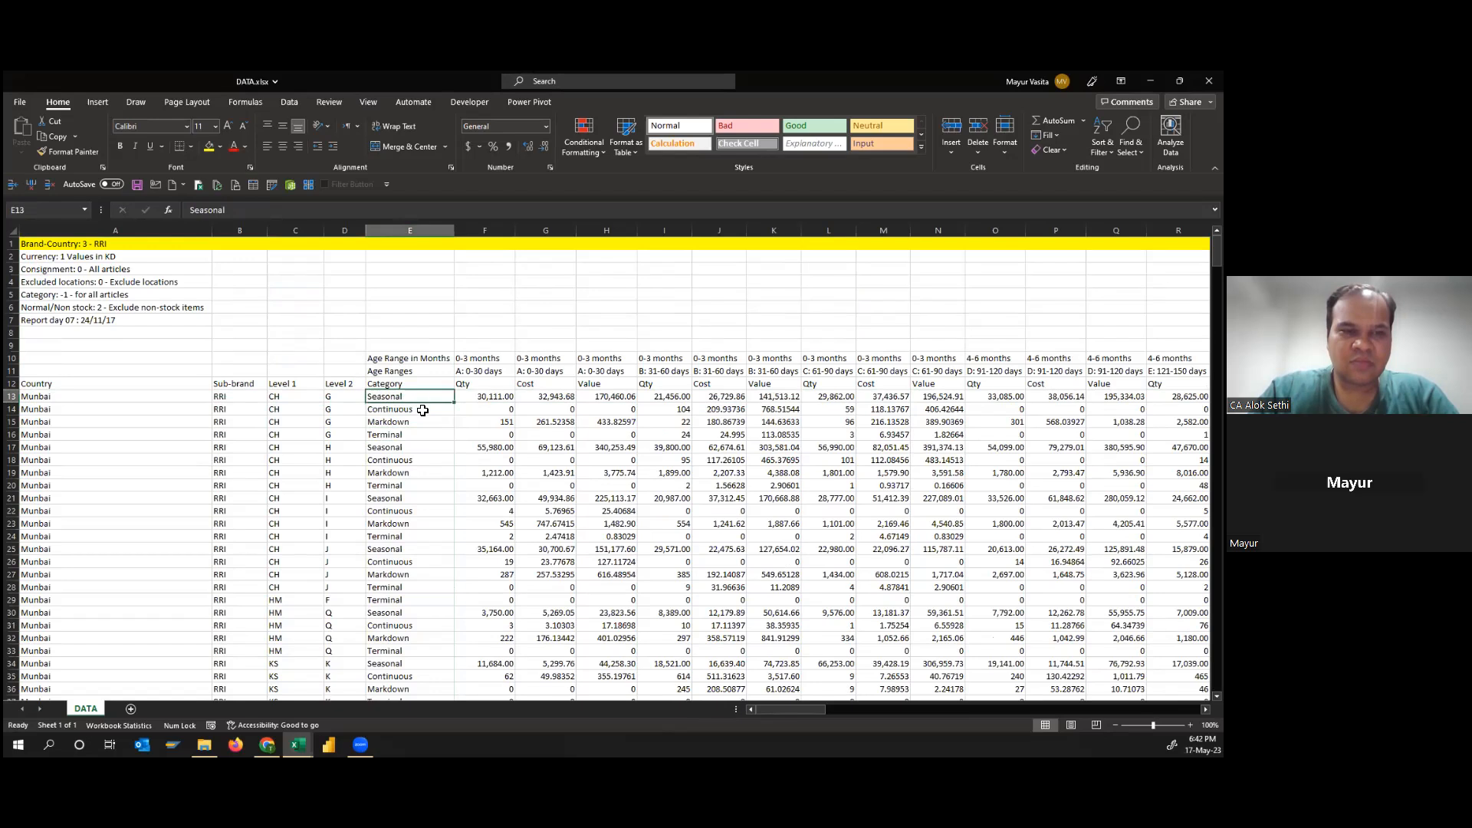
click(422, 410)
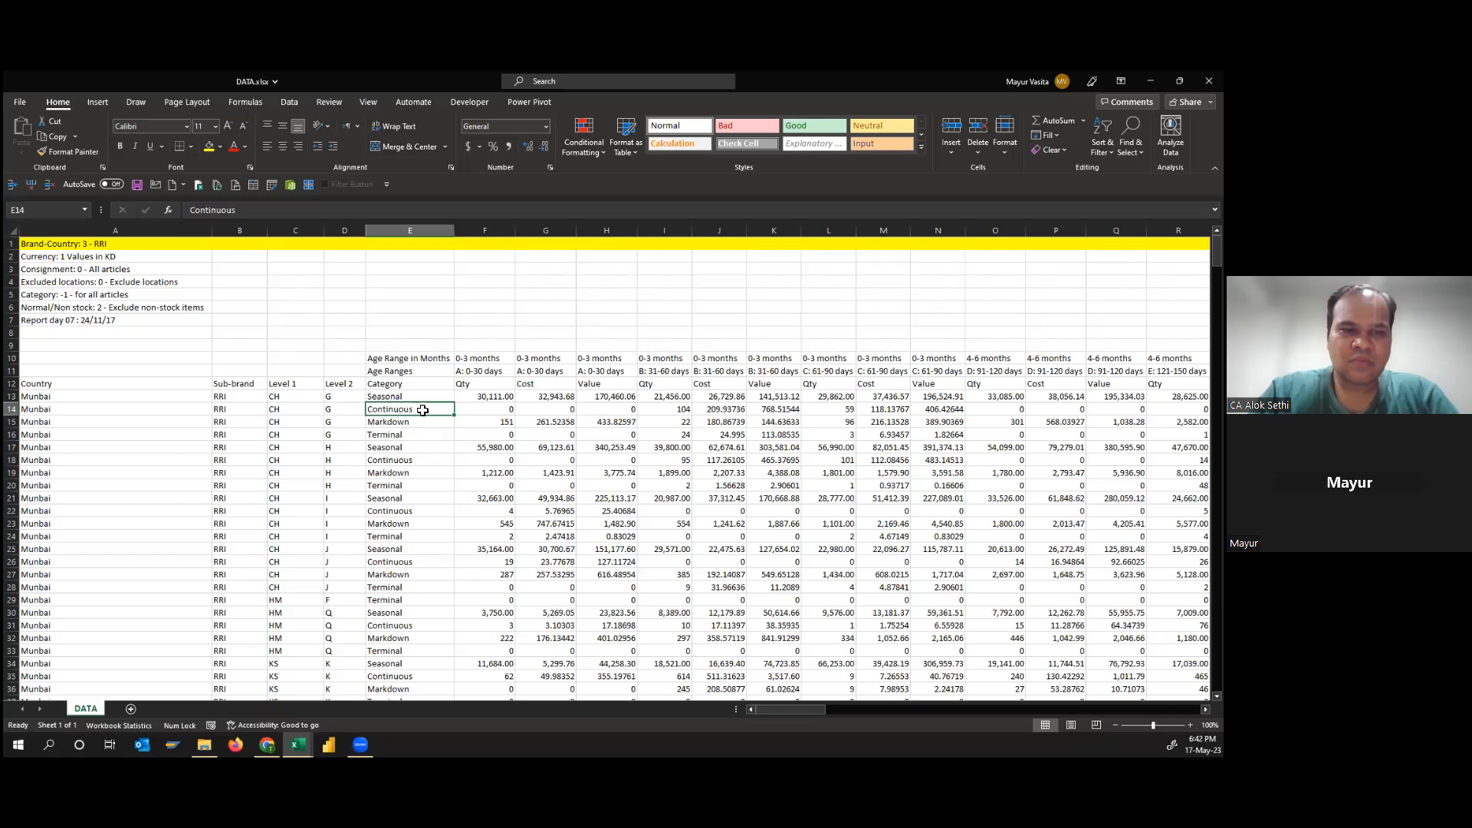
click(429, 423)
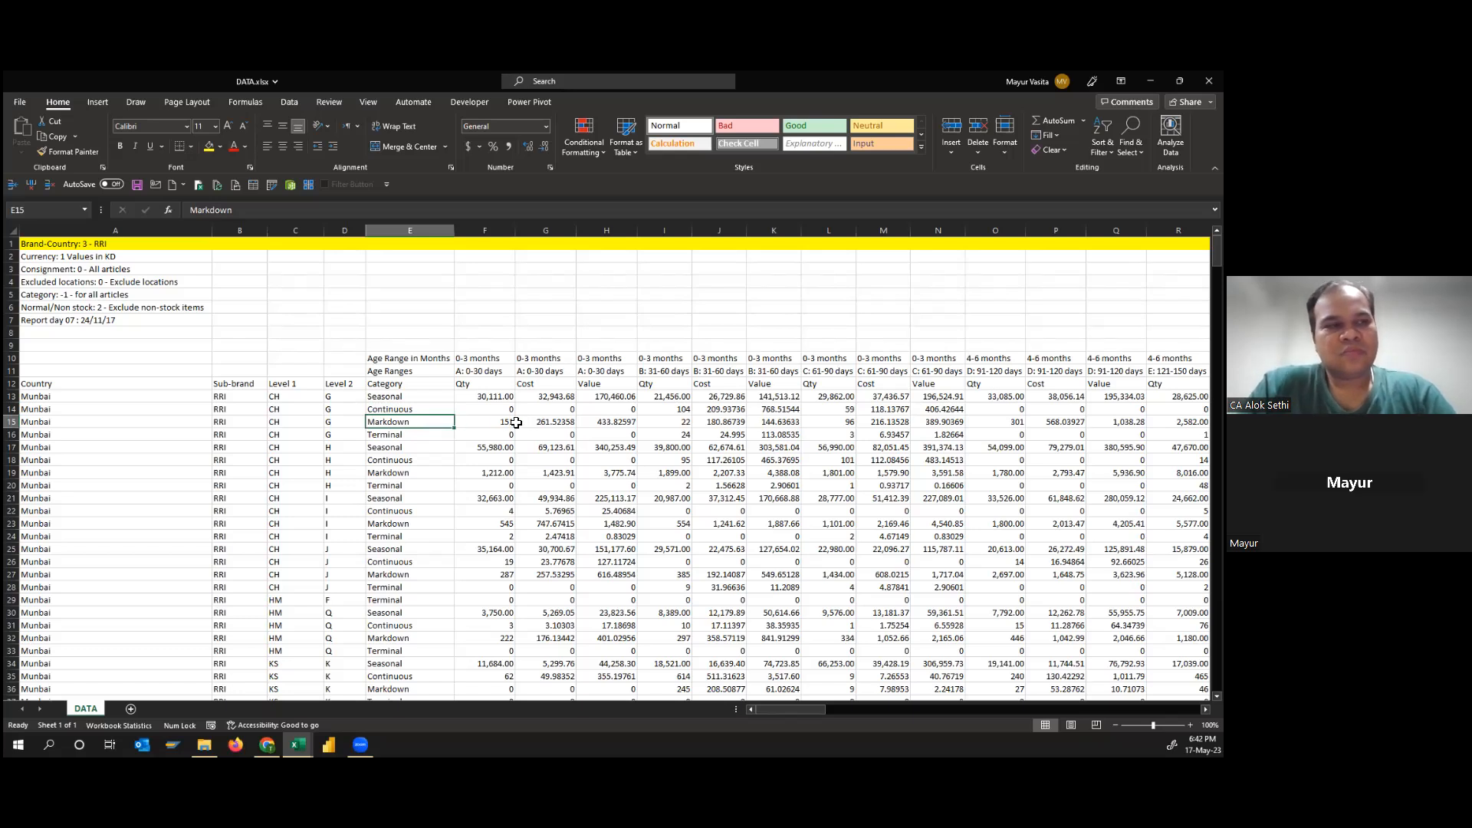
click(437, 435)
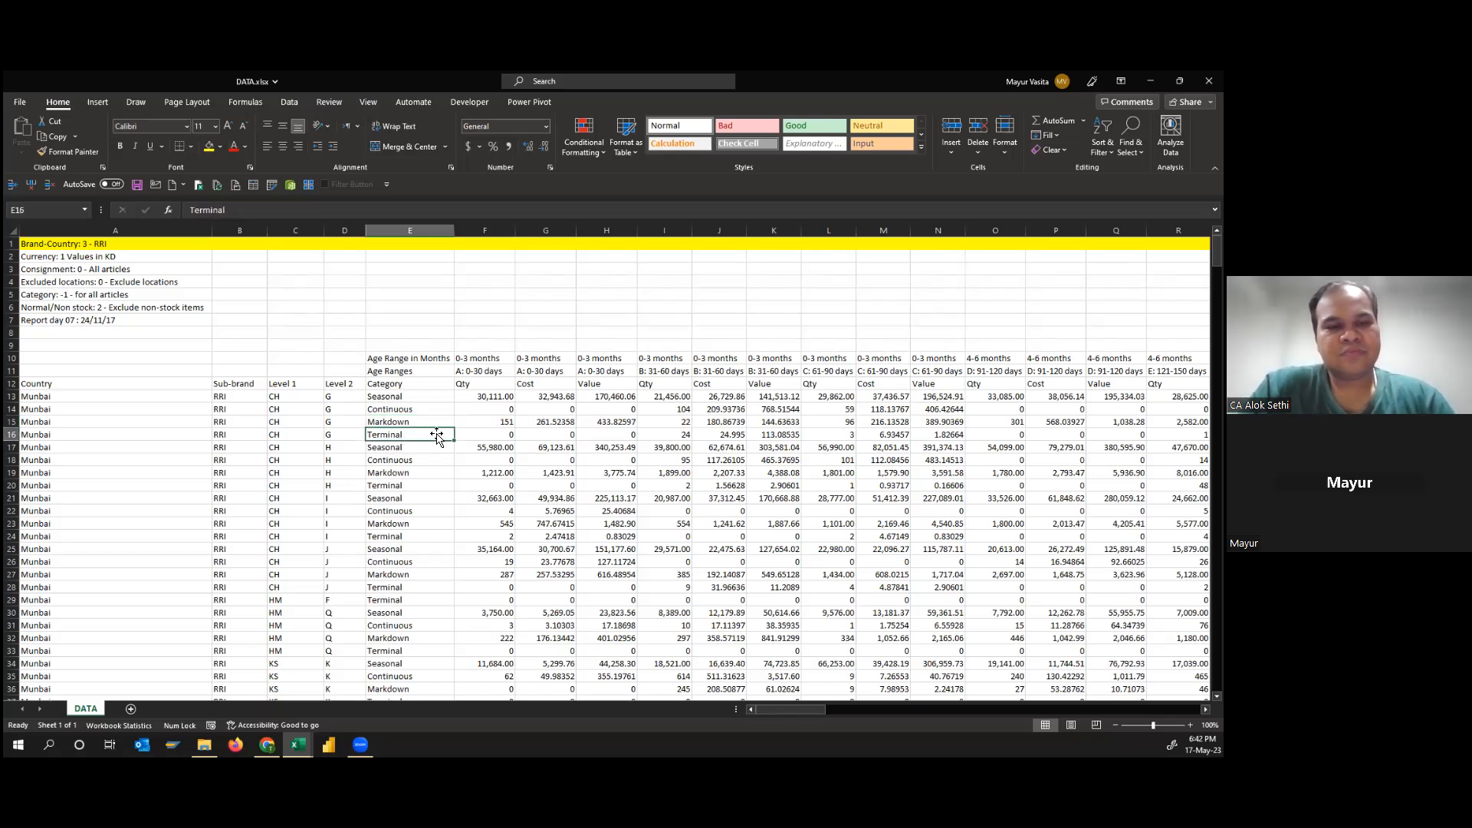
key(shift+space)
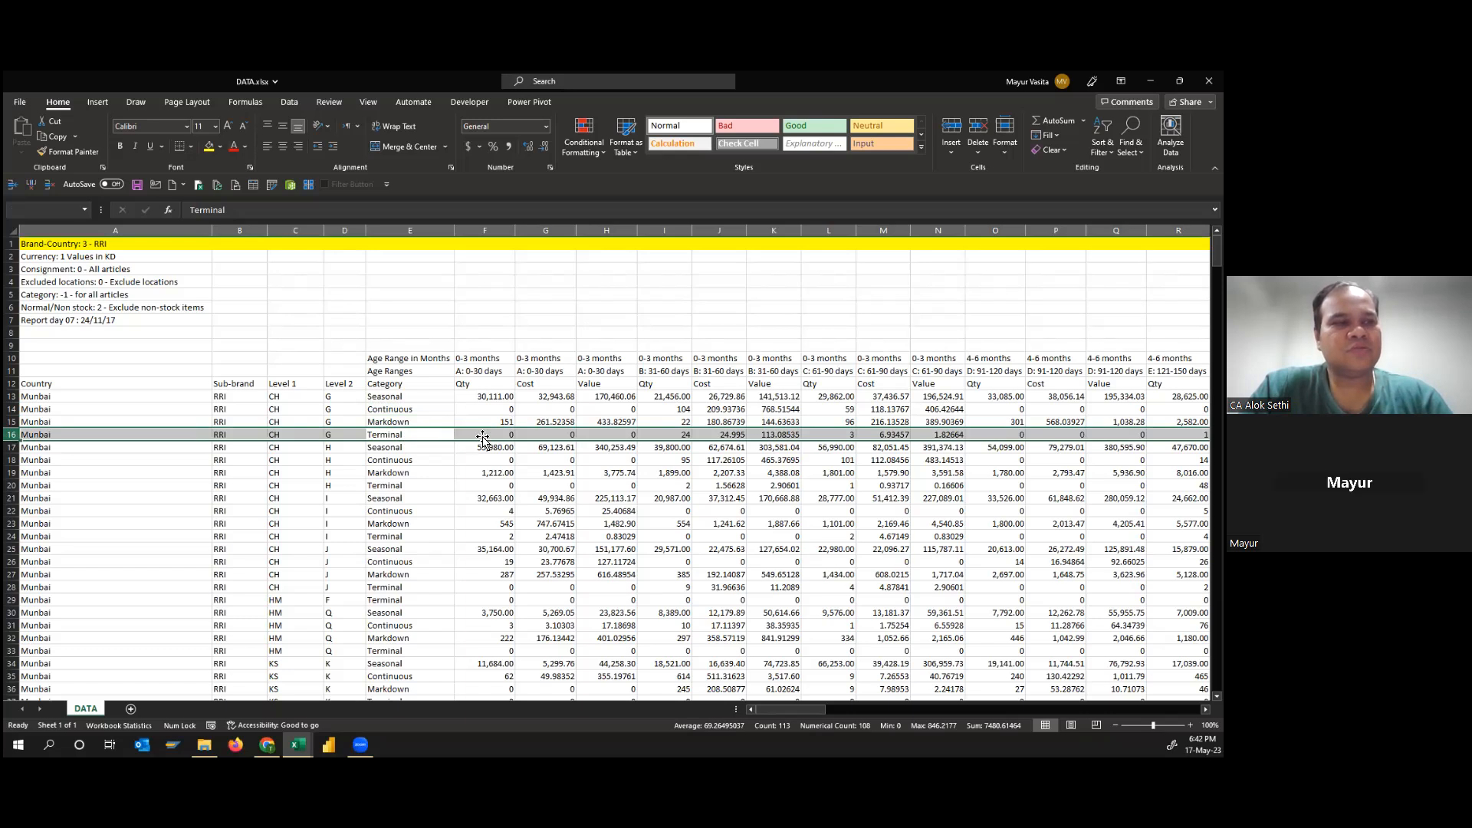
Review the stacked header rows 10 to 12 and consult the topic overview of the Power Query Data Cleaning session in Chrome
click(479, 435)
drag(476, 358, 477, 381)
key(shift+space)
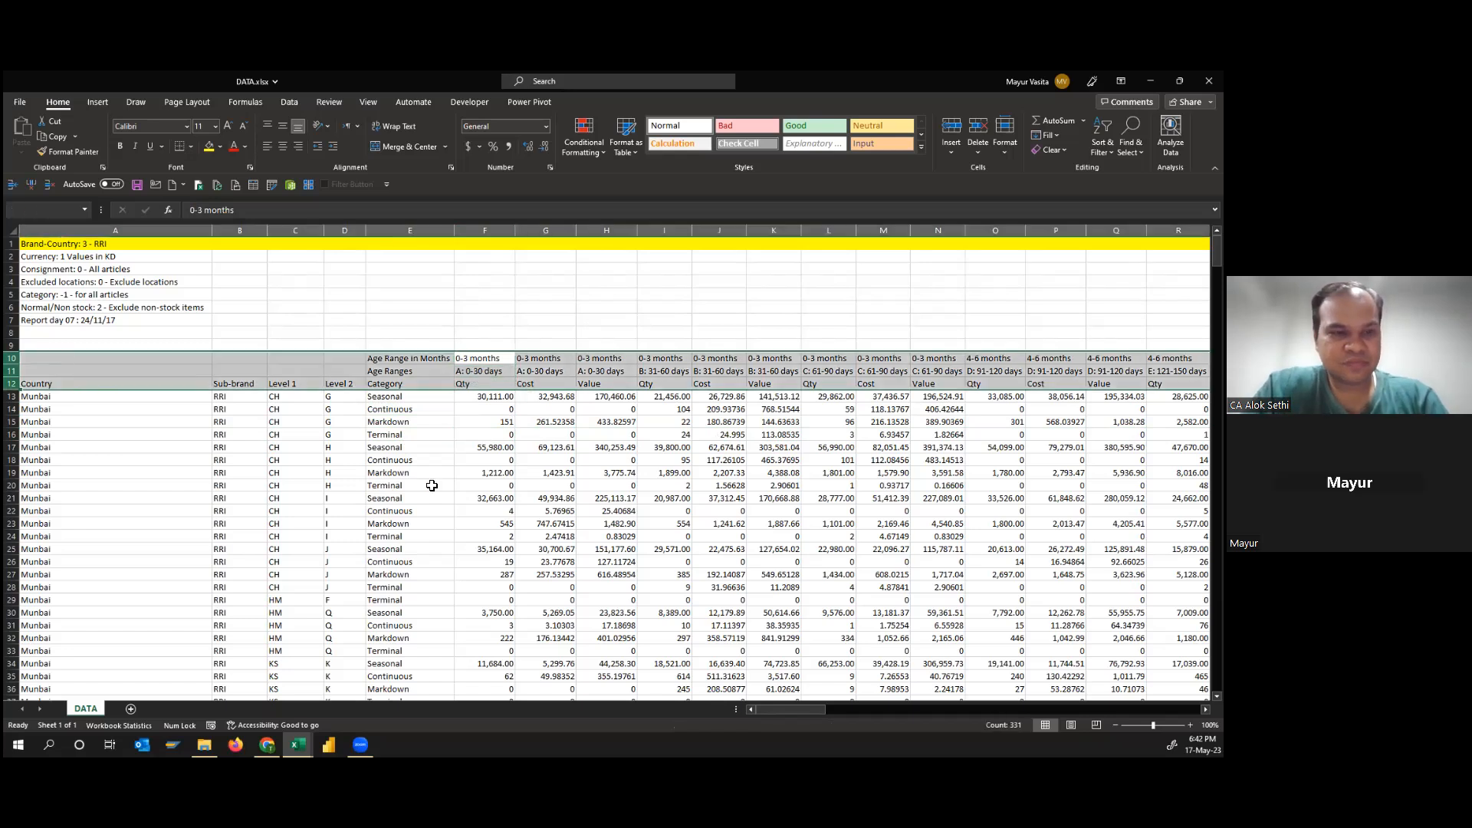
click(267, 745)
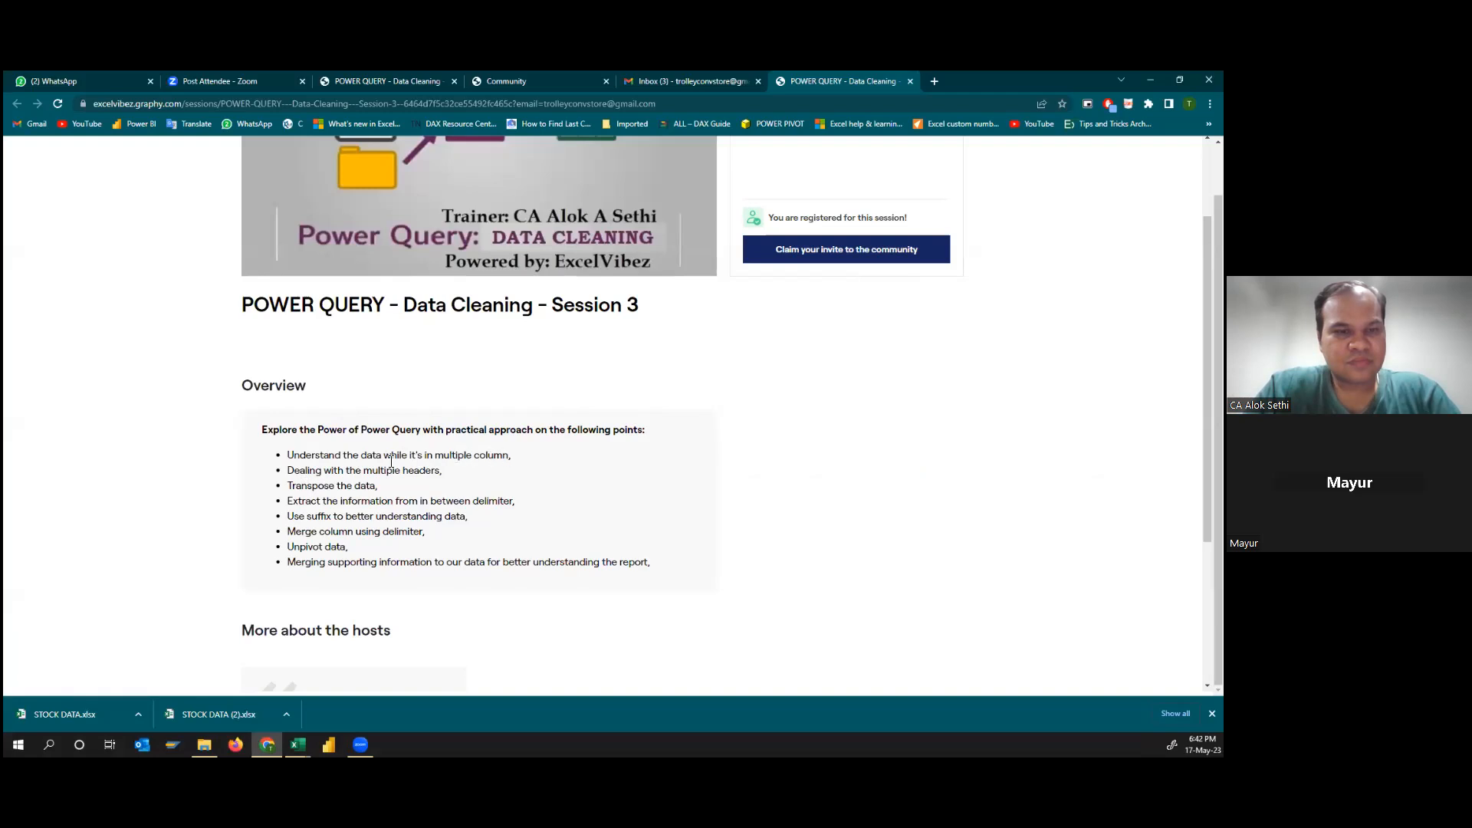
key(alt+Tab)
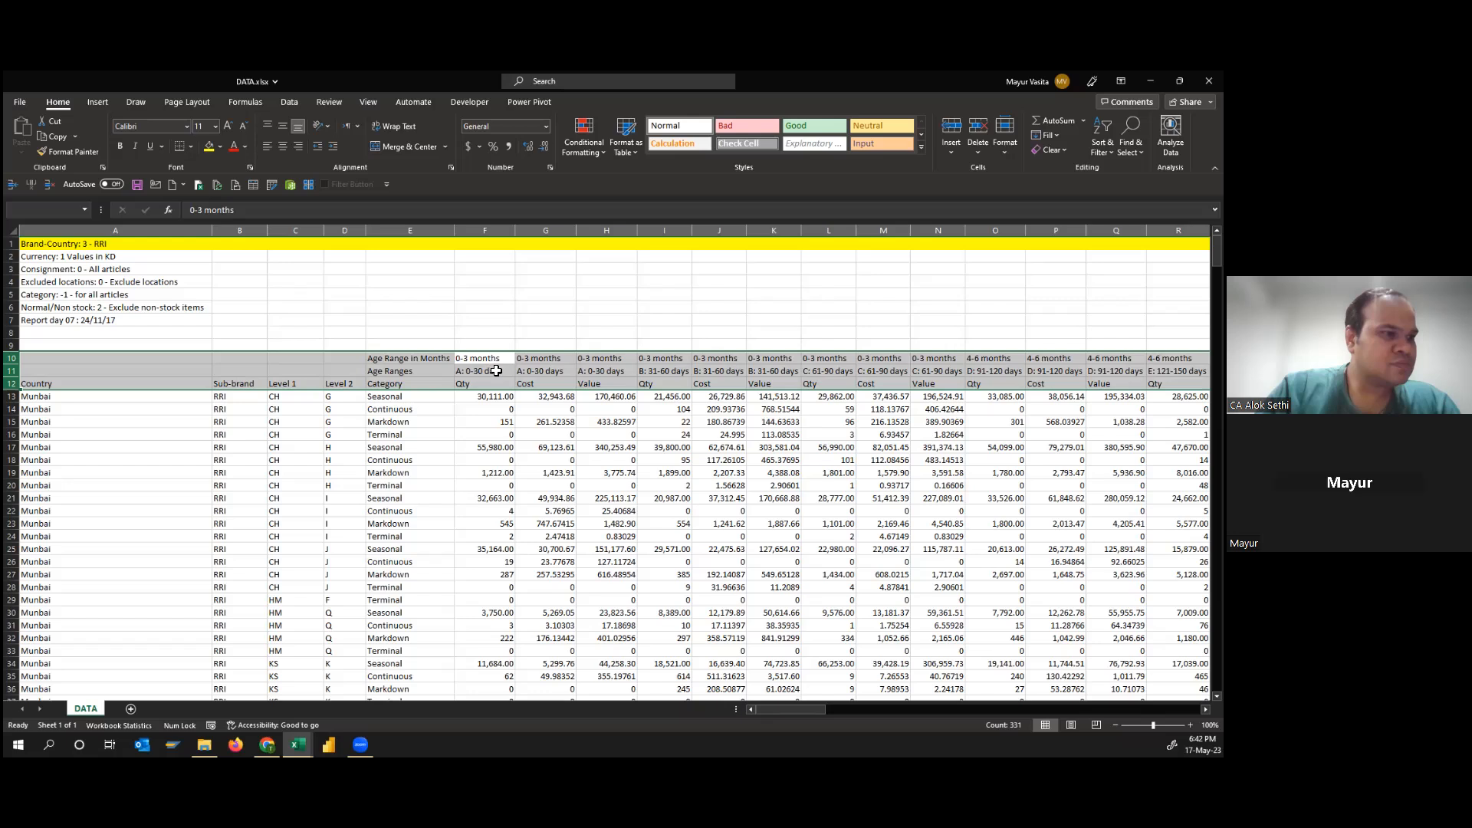
Back in the DATA workbook, examine the three-level headers in F10:F12, the Age Range in Months row and the 0-3 months columns F to N
drag(493, 346, 614, 346)
drag(478, 361, 480, 387)
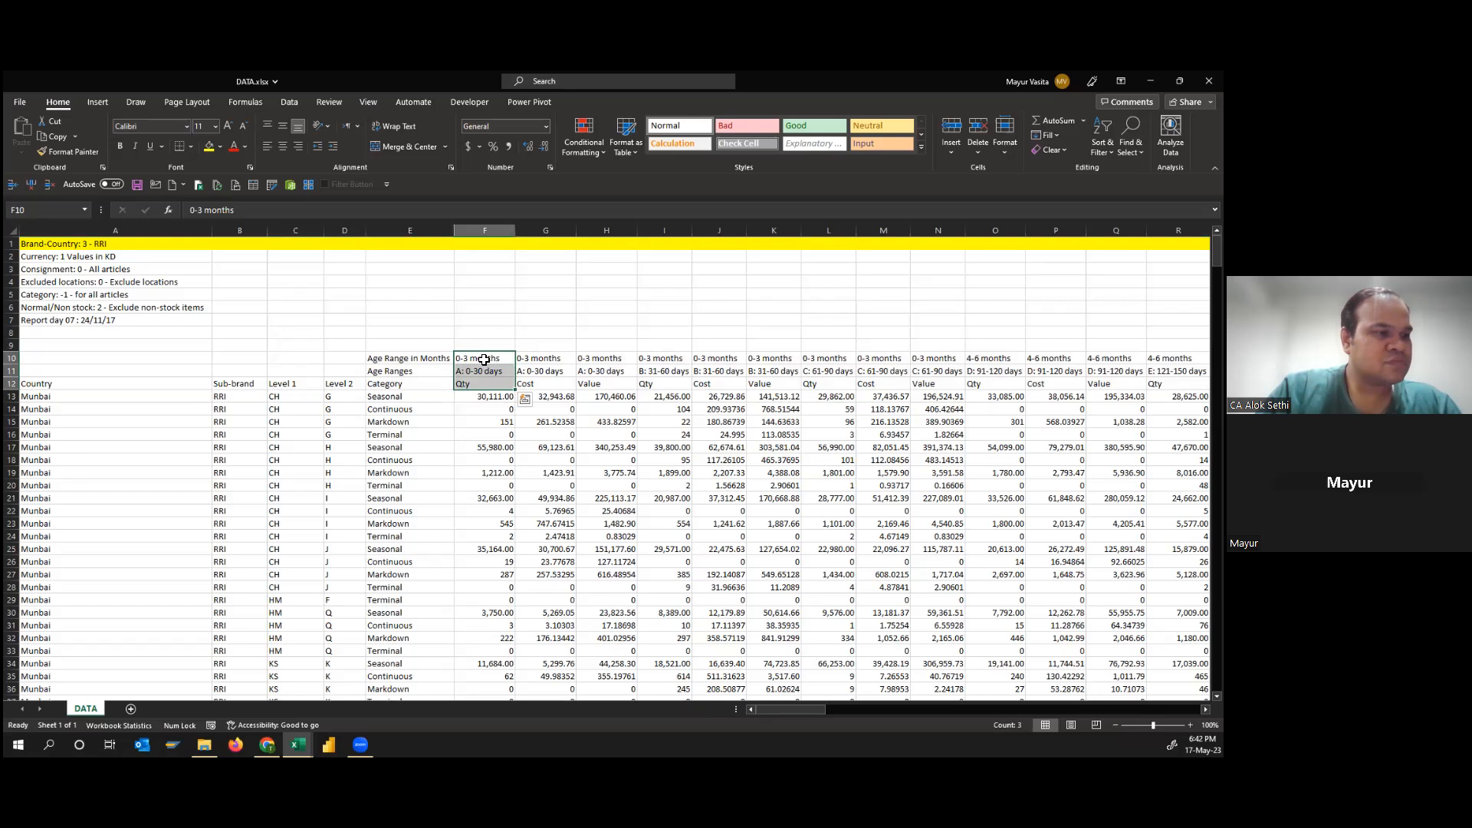
drag(485, 373, 491, 387)
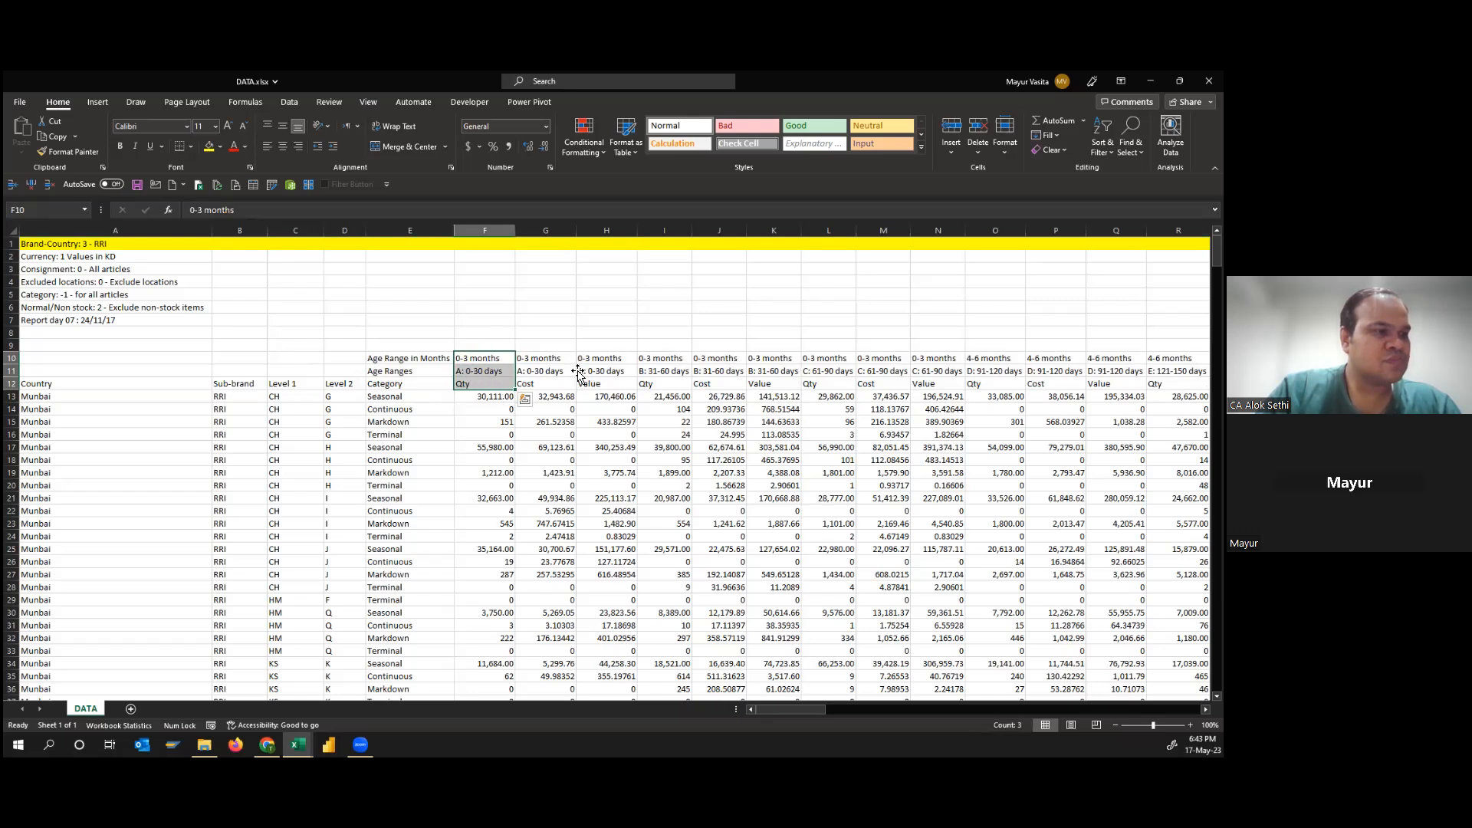
click(490, 384)
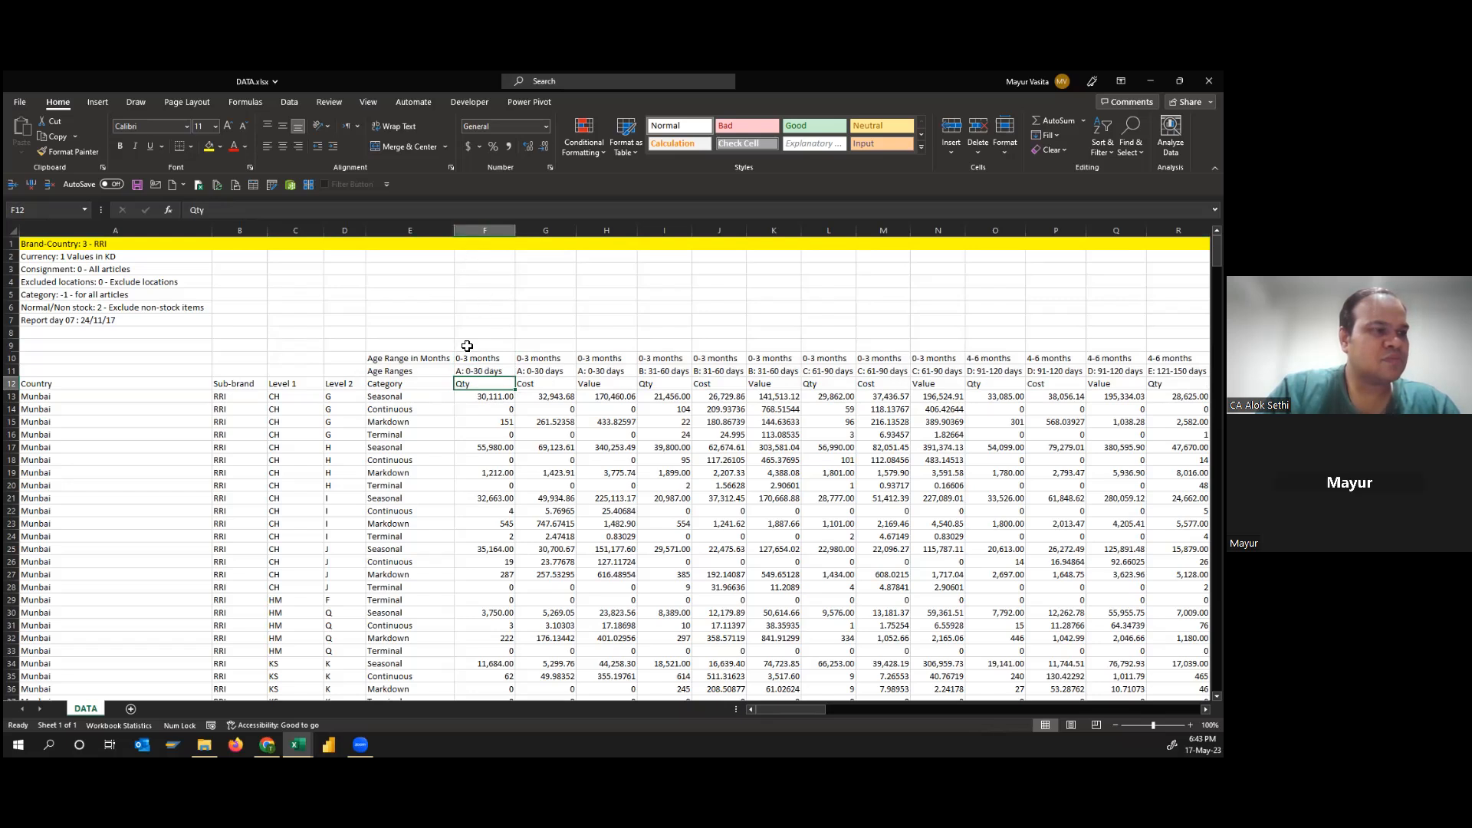
click(426, 359)
key(ctrl+shift+Right)
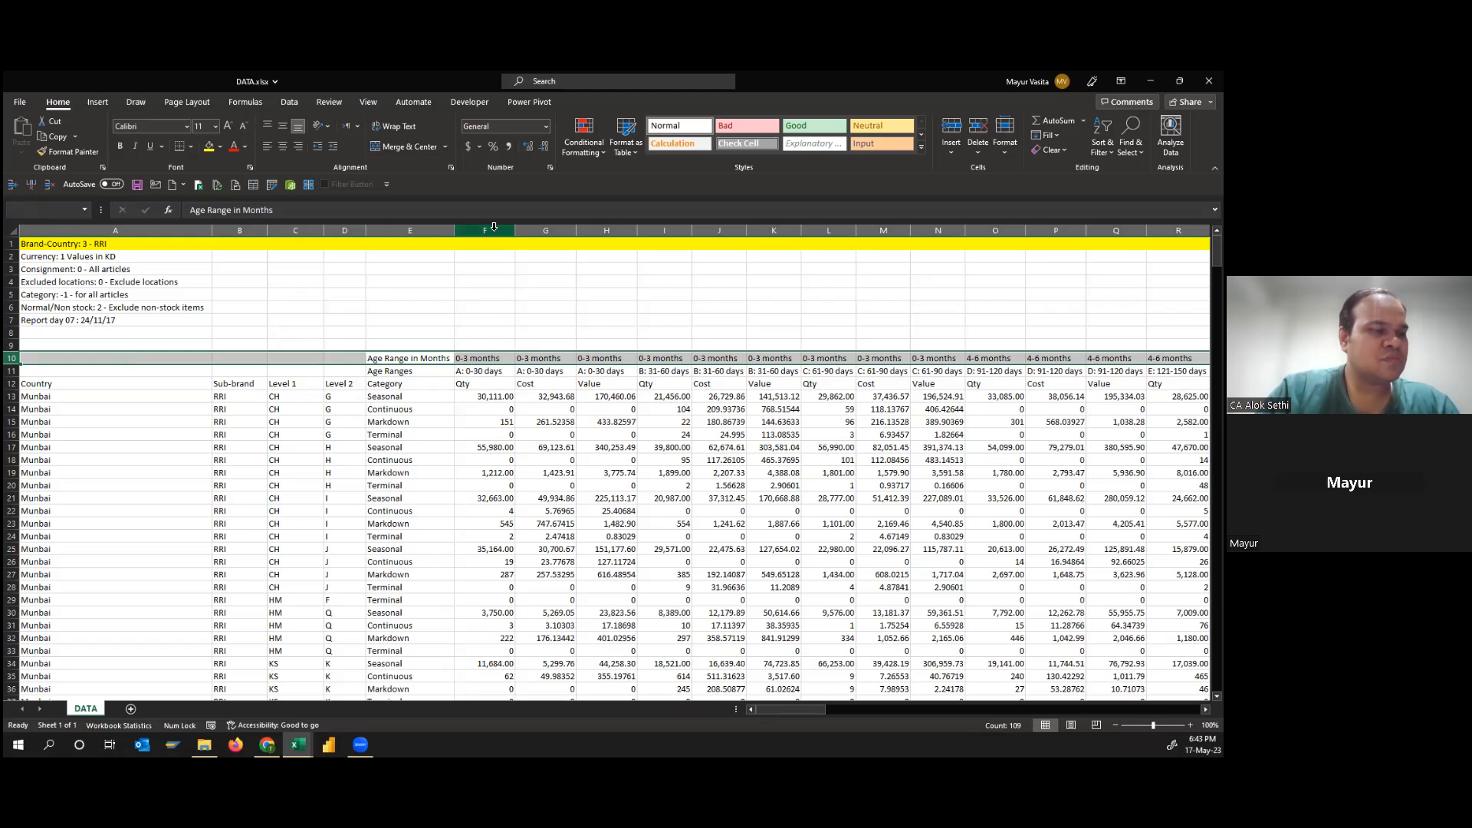
drag(494, 226, 926, 233)
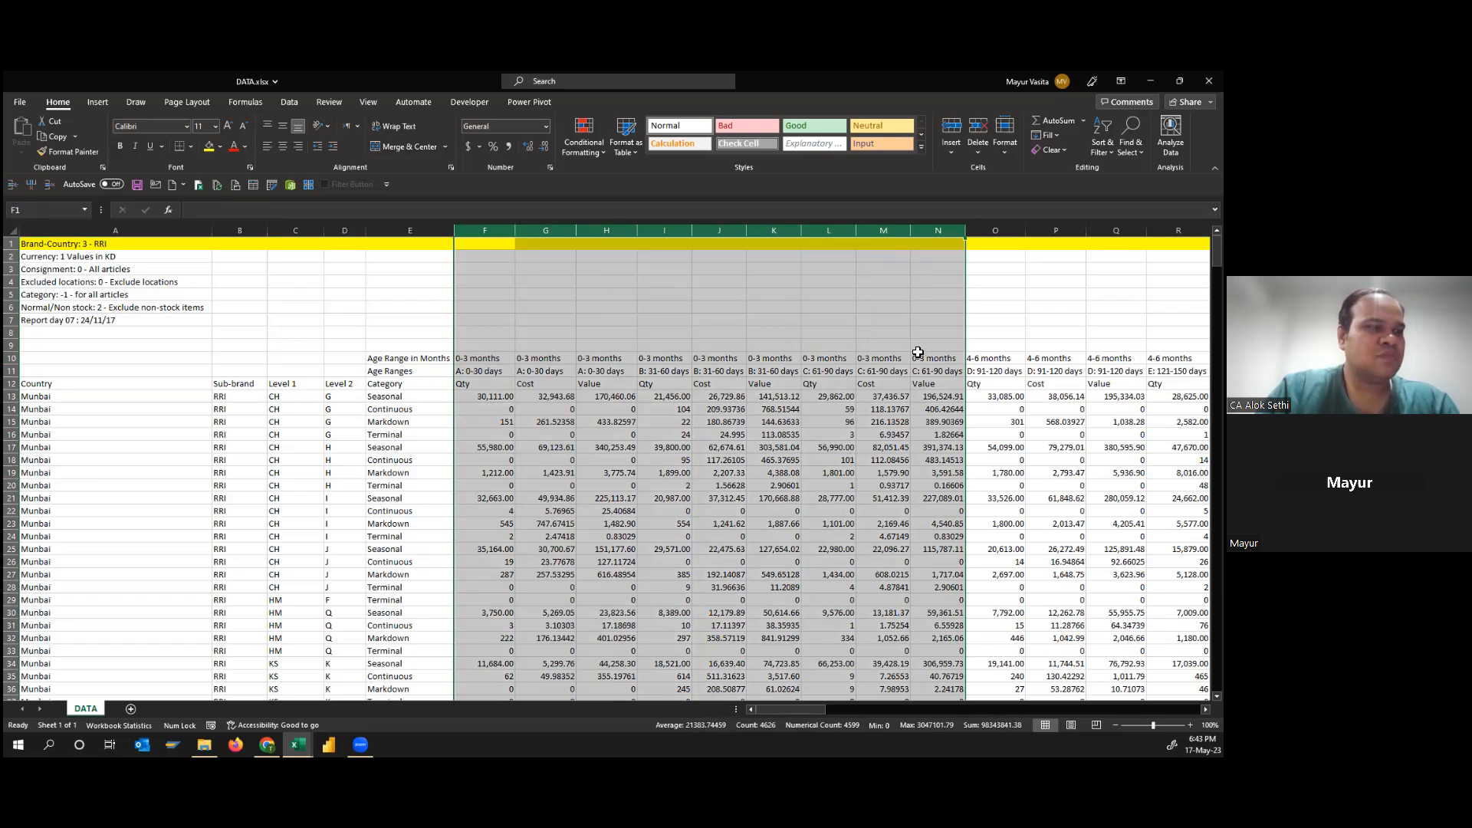
Examine the Age Ranges in row 11 and the column groups for 0-30, 31-60 and 61-90 days
drag(472, 373, 586, 376)
key(shift+space)
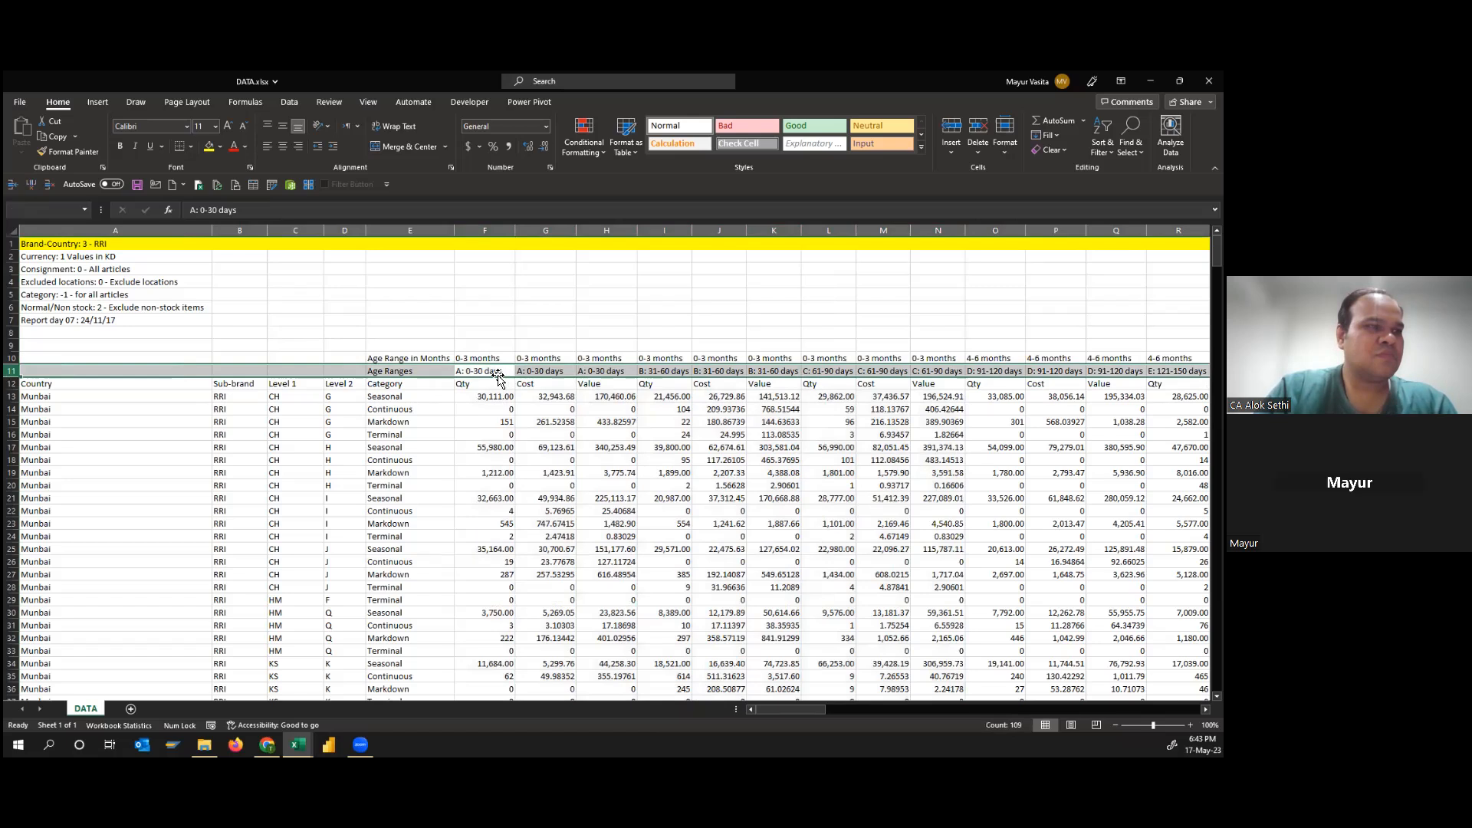
click(495, 373)
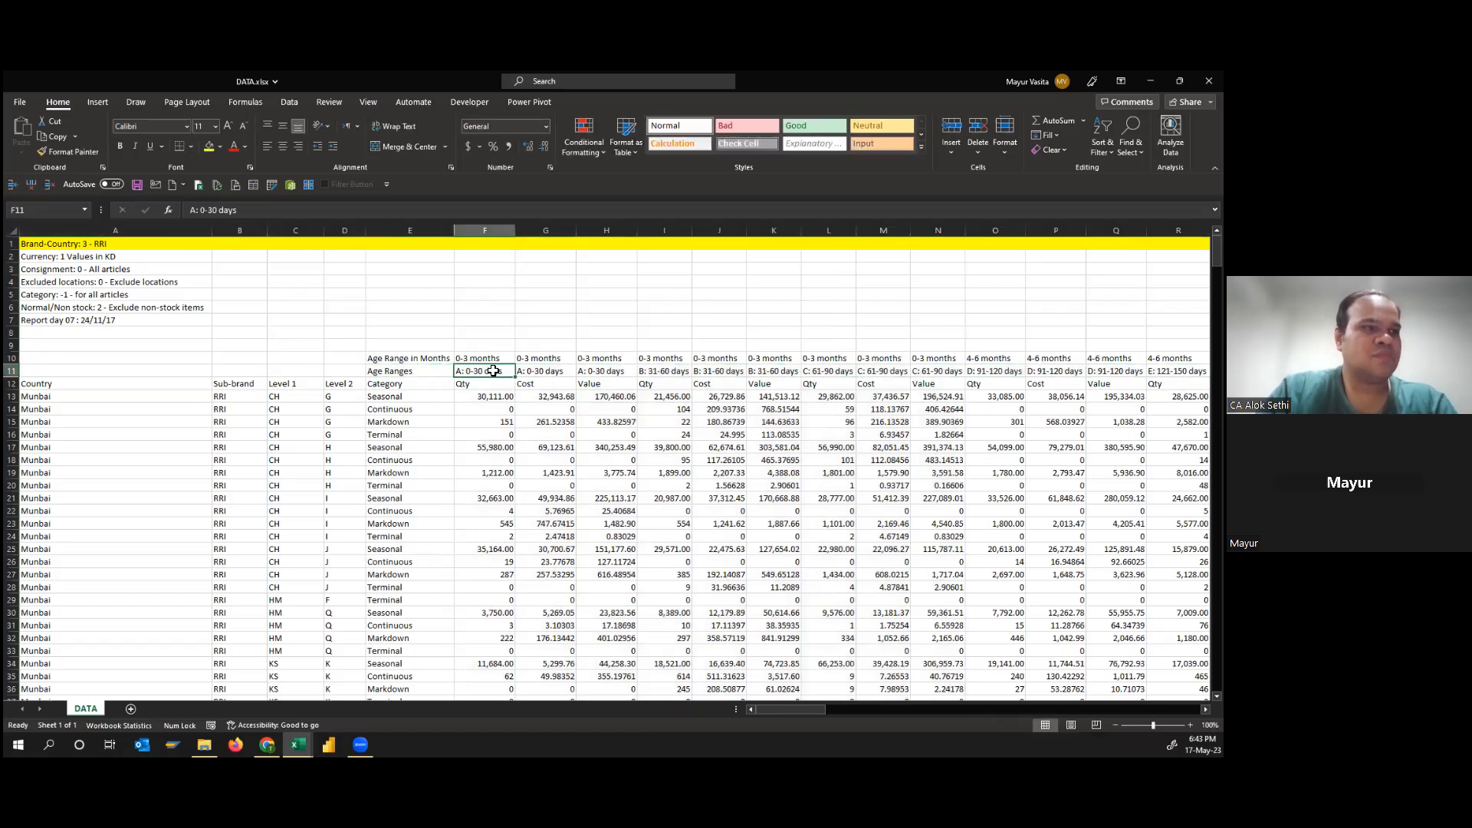
drag(493, 371, 590, 376)
key(ctrl+space)
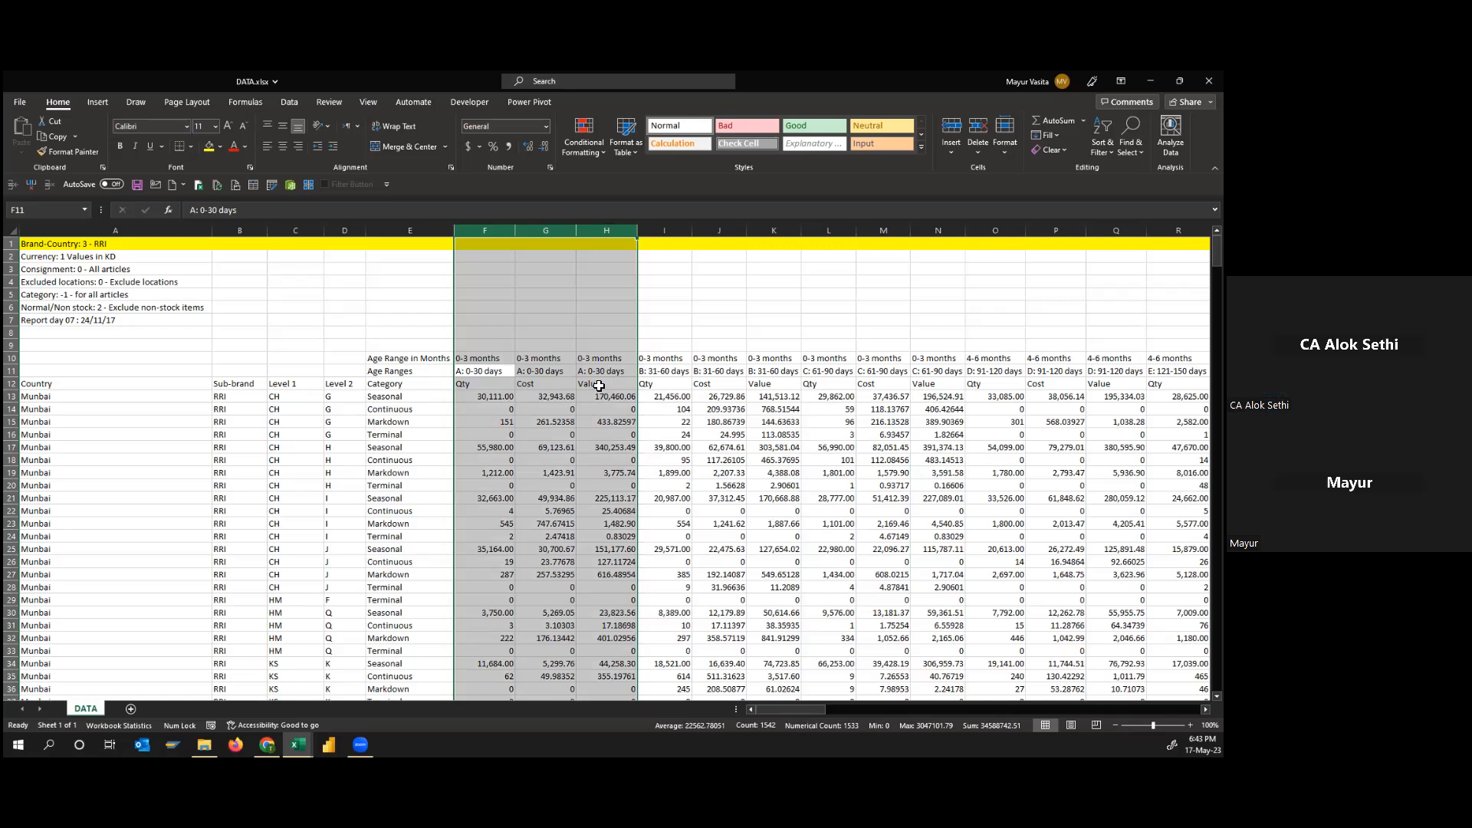
drag(669, 234, 930, 237)
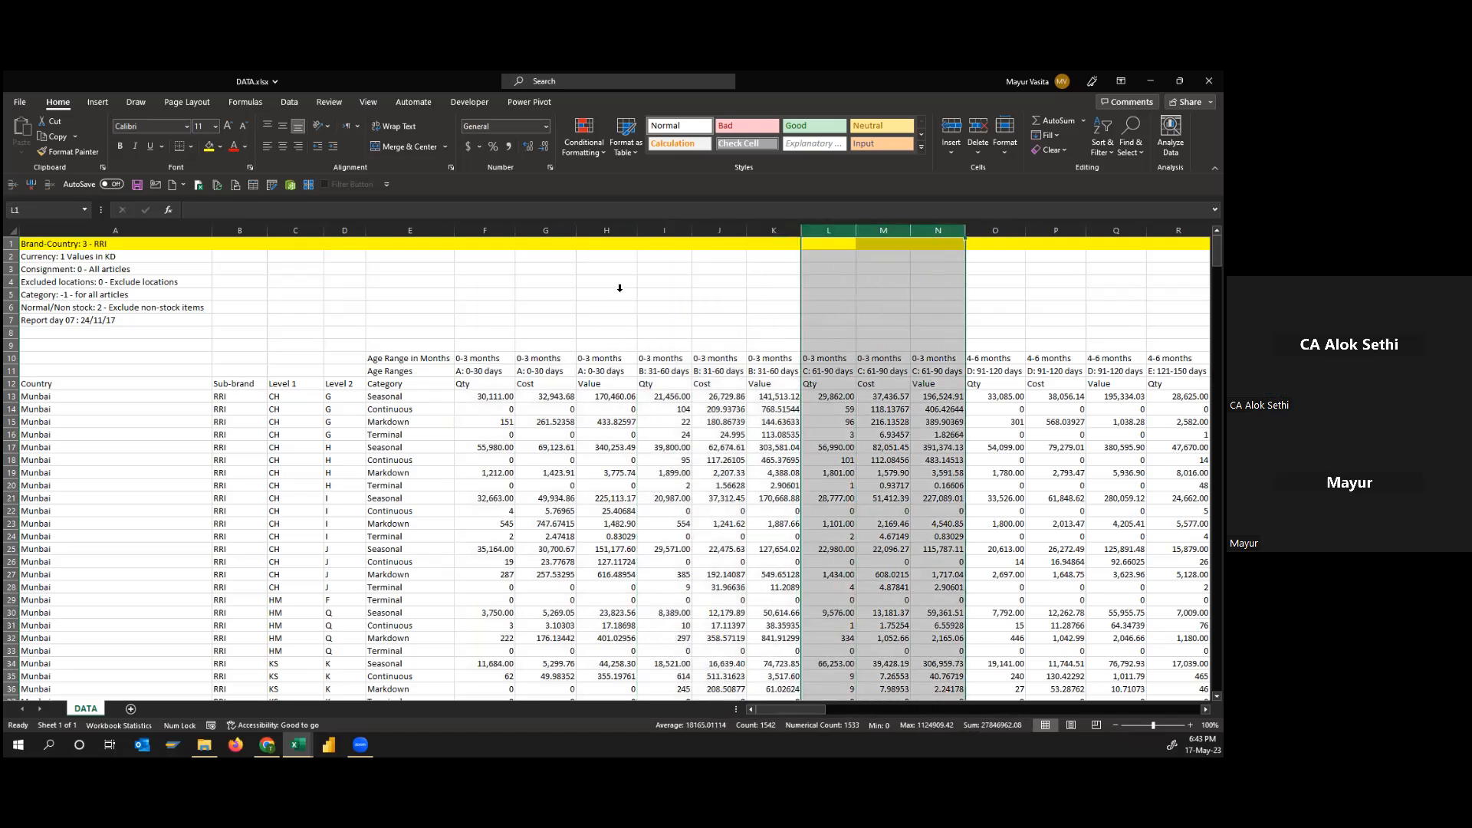
drag(616, 277, 614, 307)
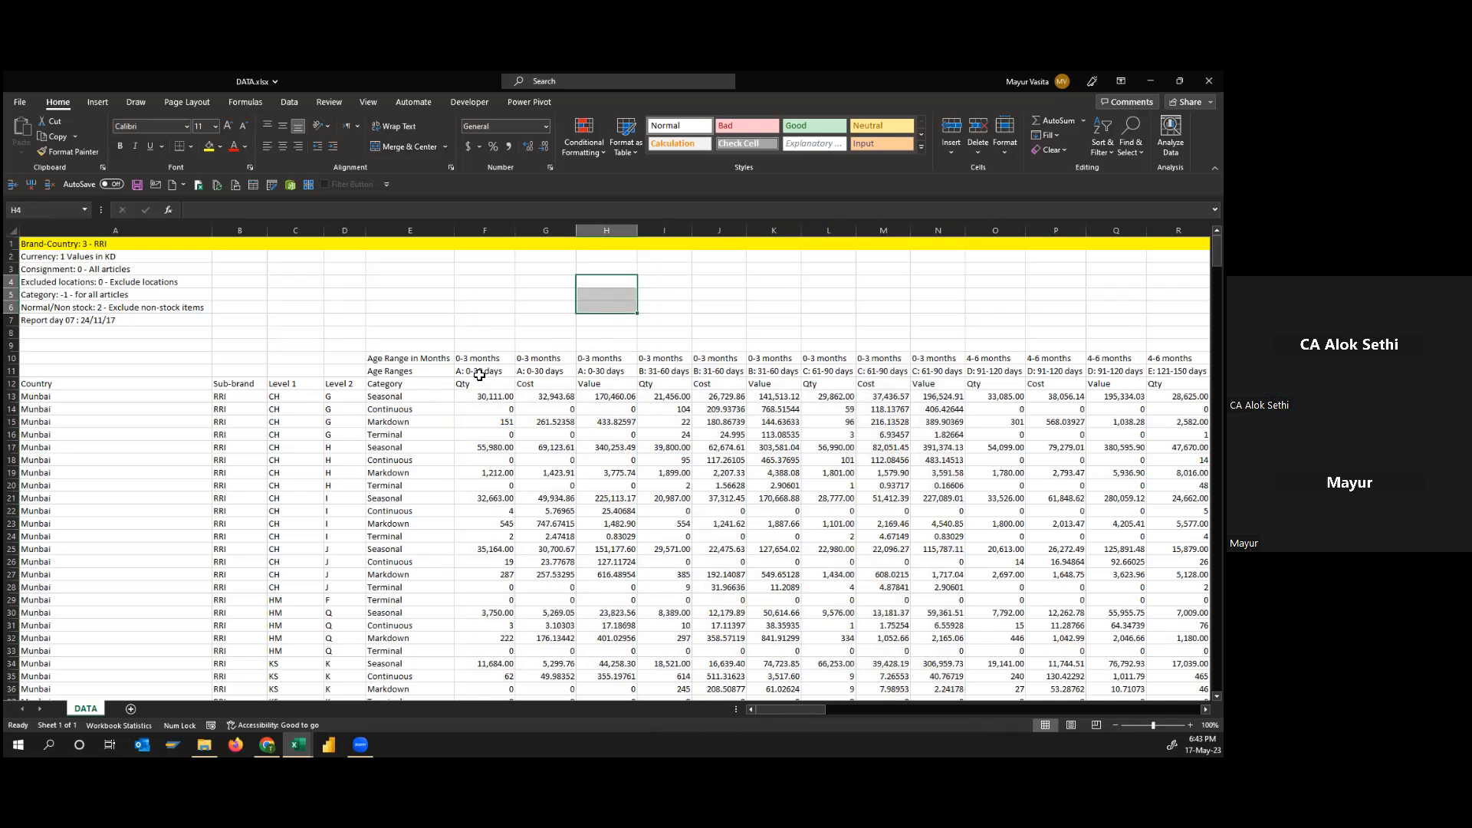
Examine the month-range column groups from 0-3 months and 4-6 months through to Above35 months in column DI
drag(488, 232, 842, 284)
drag(826, 232, 941, 259)
drag(1082, 225, 774, 278)
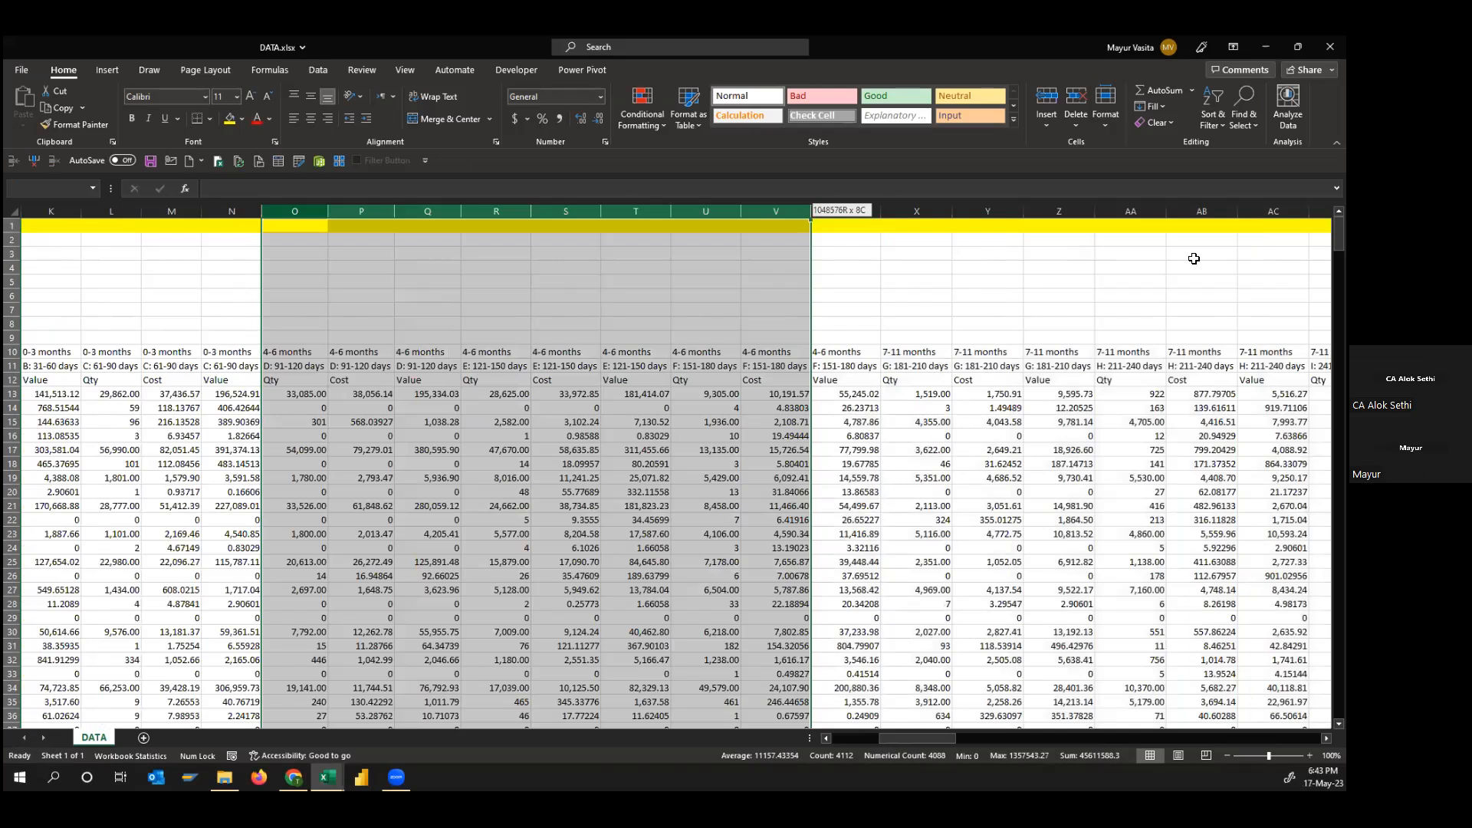
drag(1194, 259, 1203, 256)
click(1169, 203)
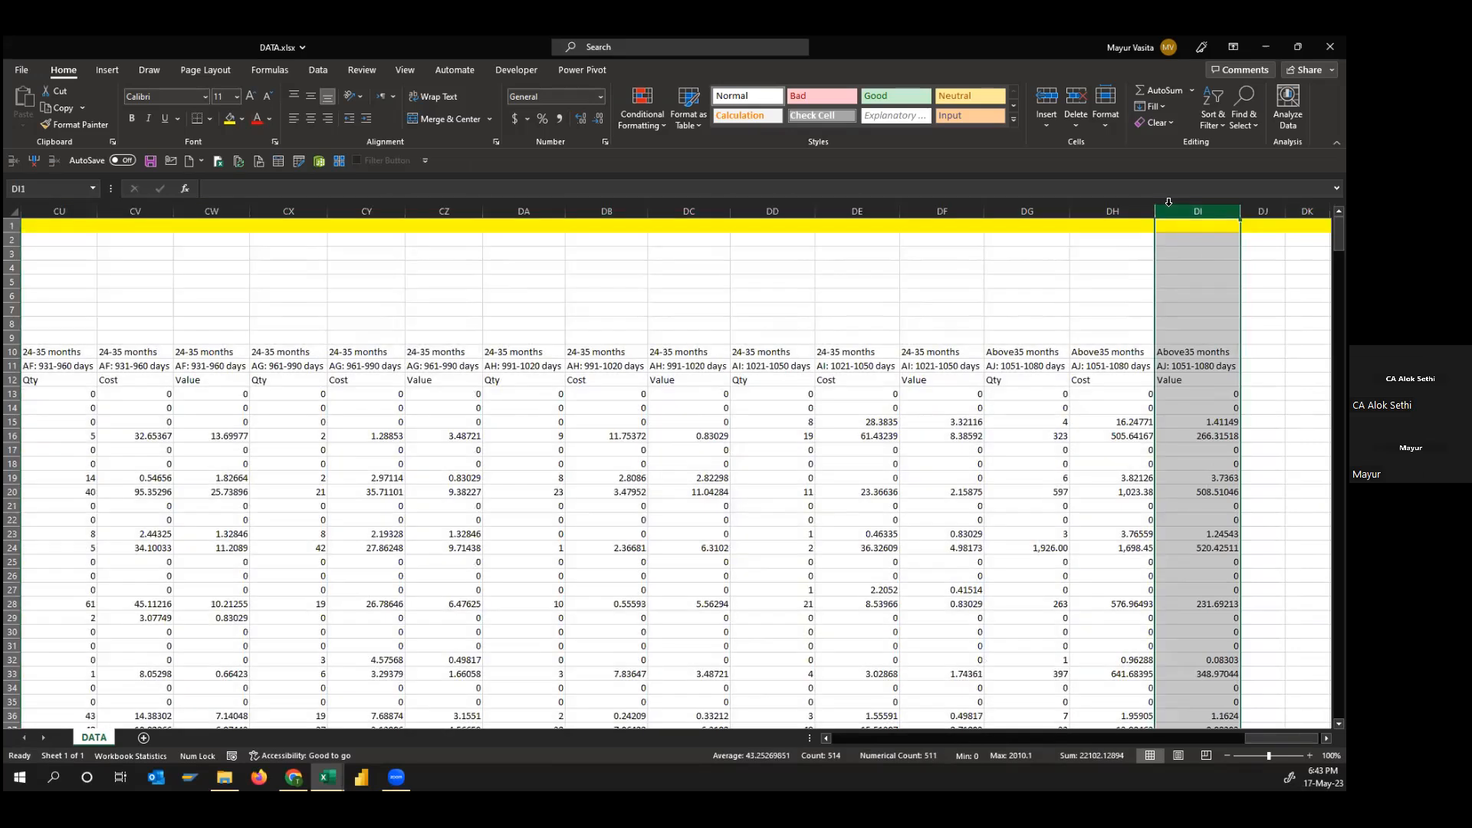
key(ctrl+shift+Left)
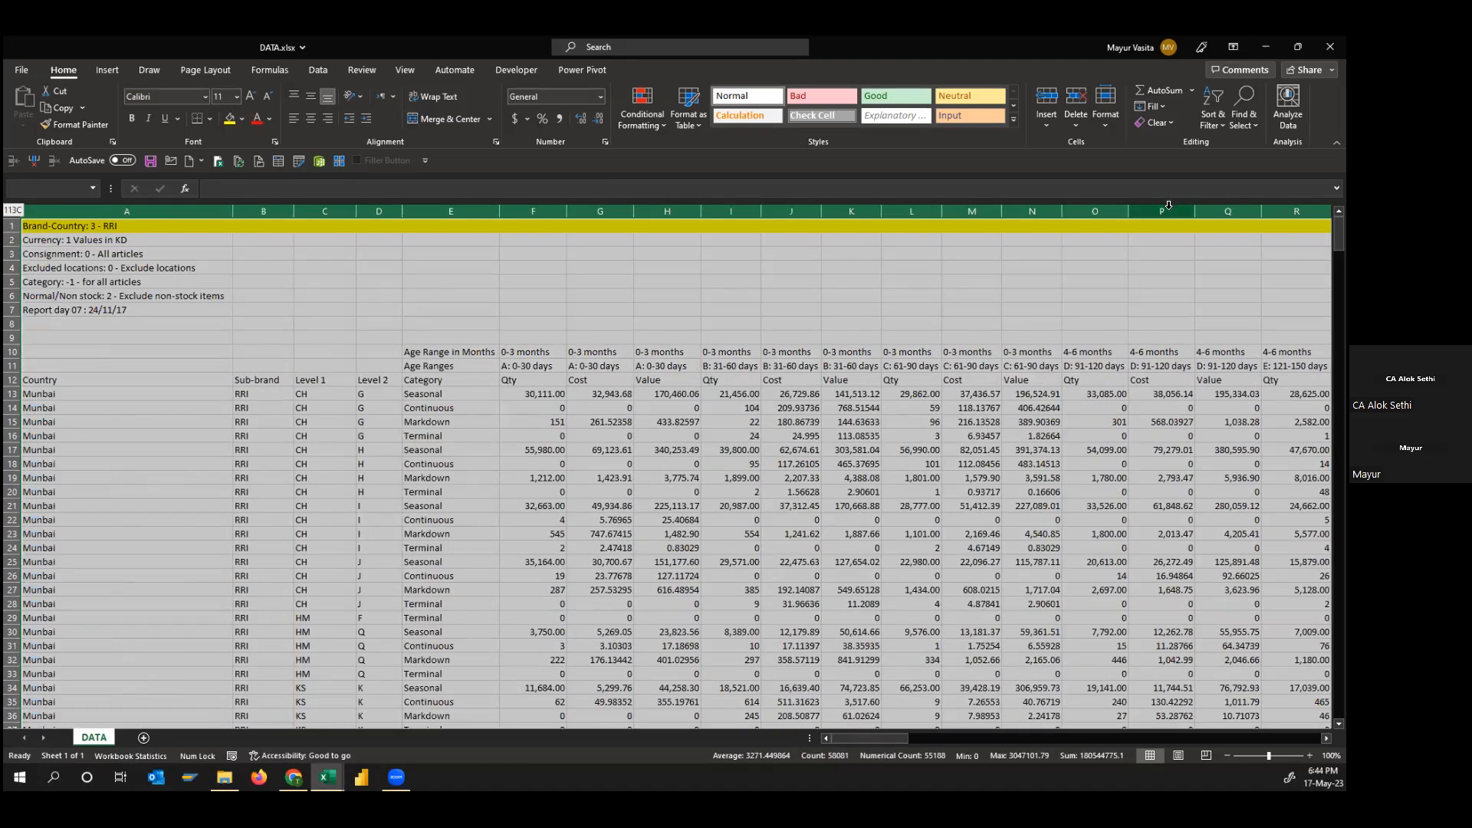
Check how far the Country column extends below A12, then return to cell A1
click(134, 381)
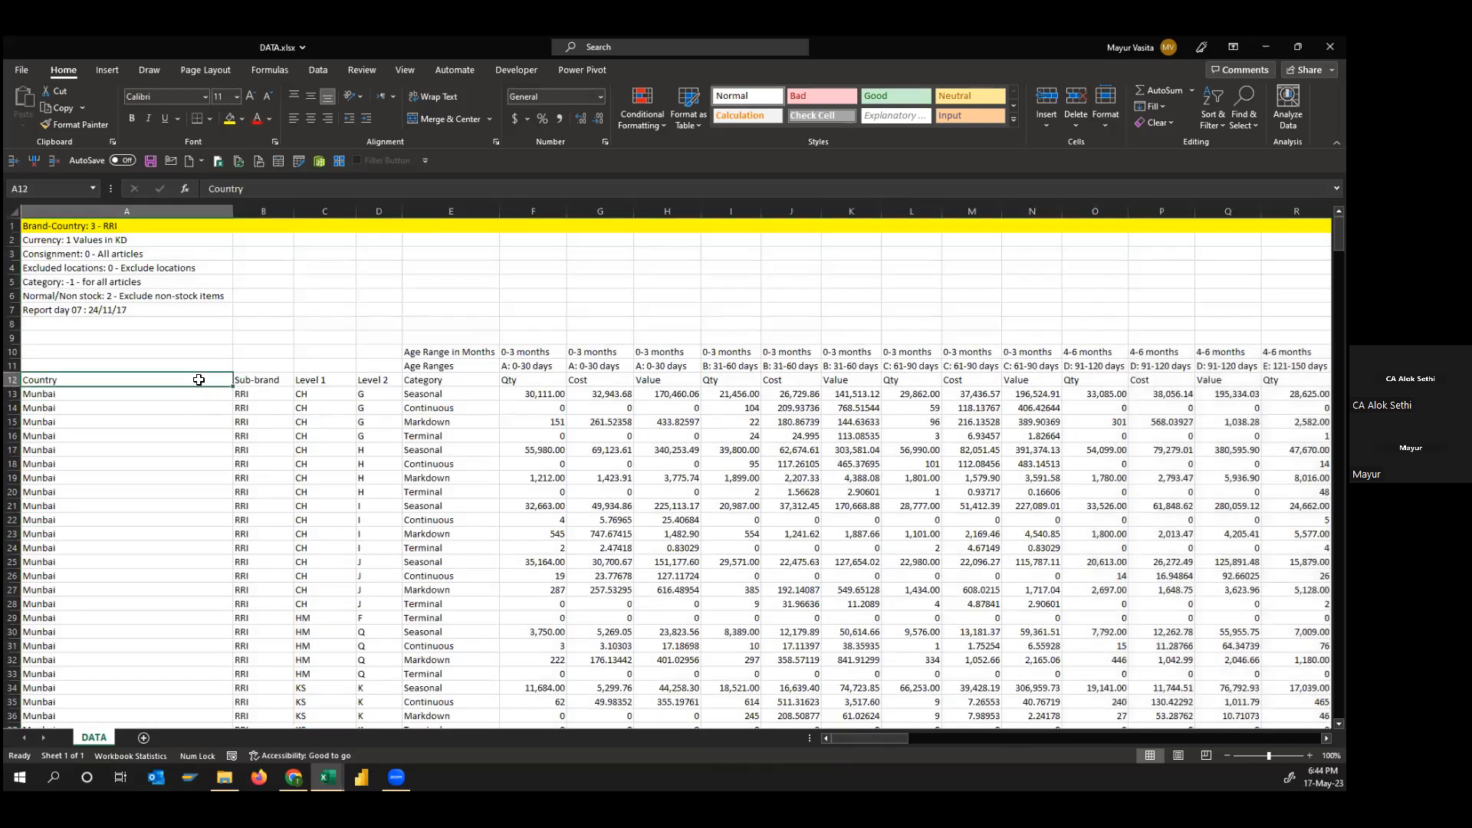
key(ctrl+shift+Down)
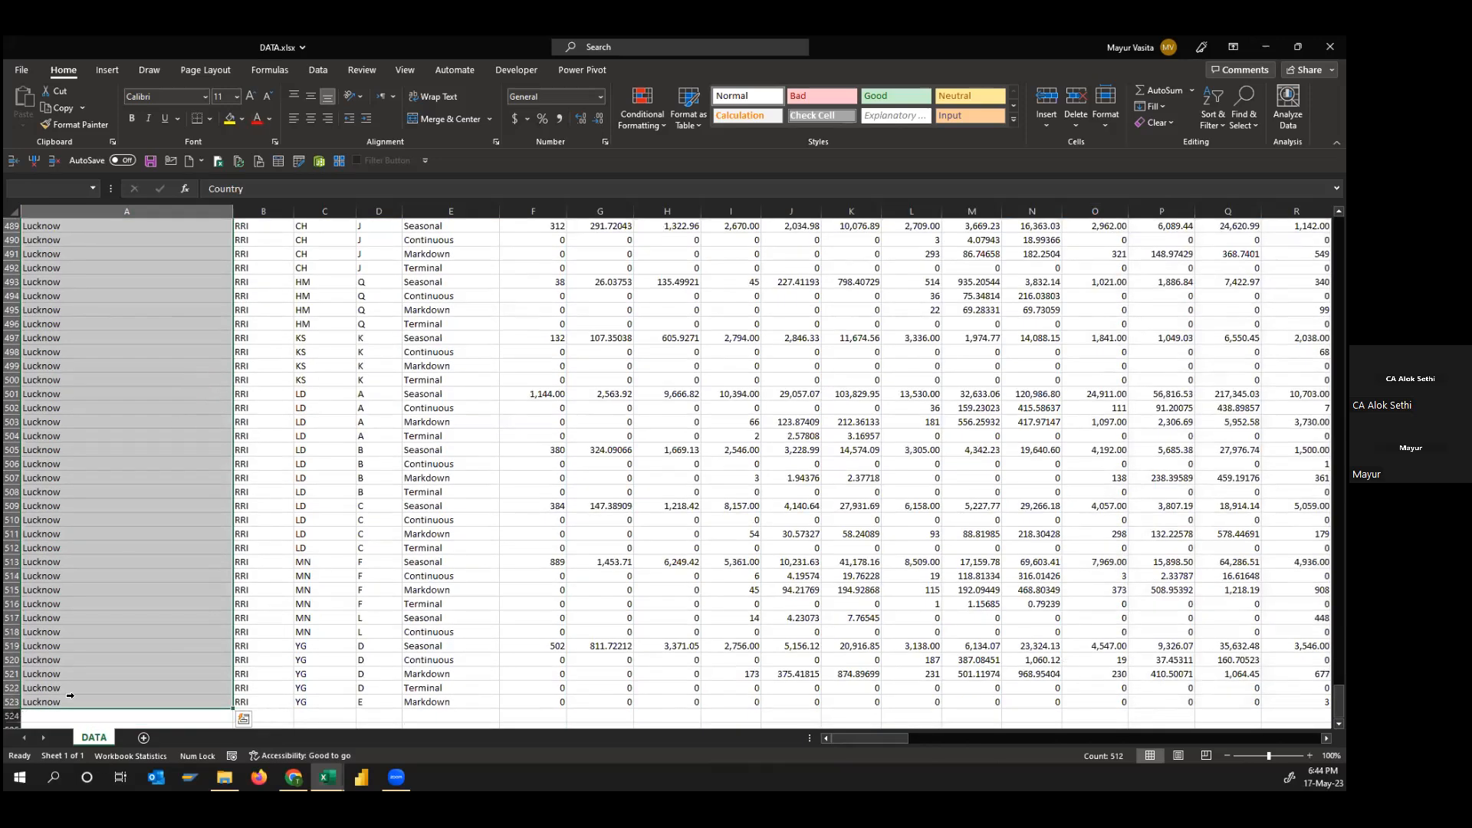
click(184, 419)
scroll(185, 420, up, 12)
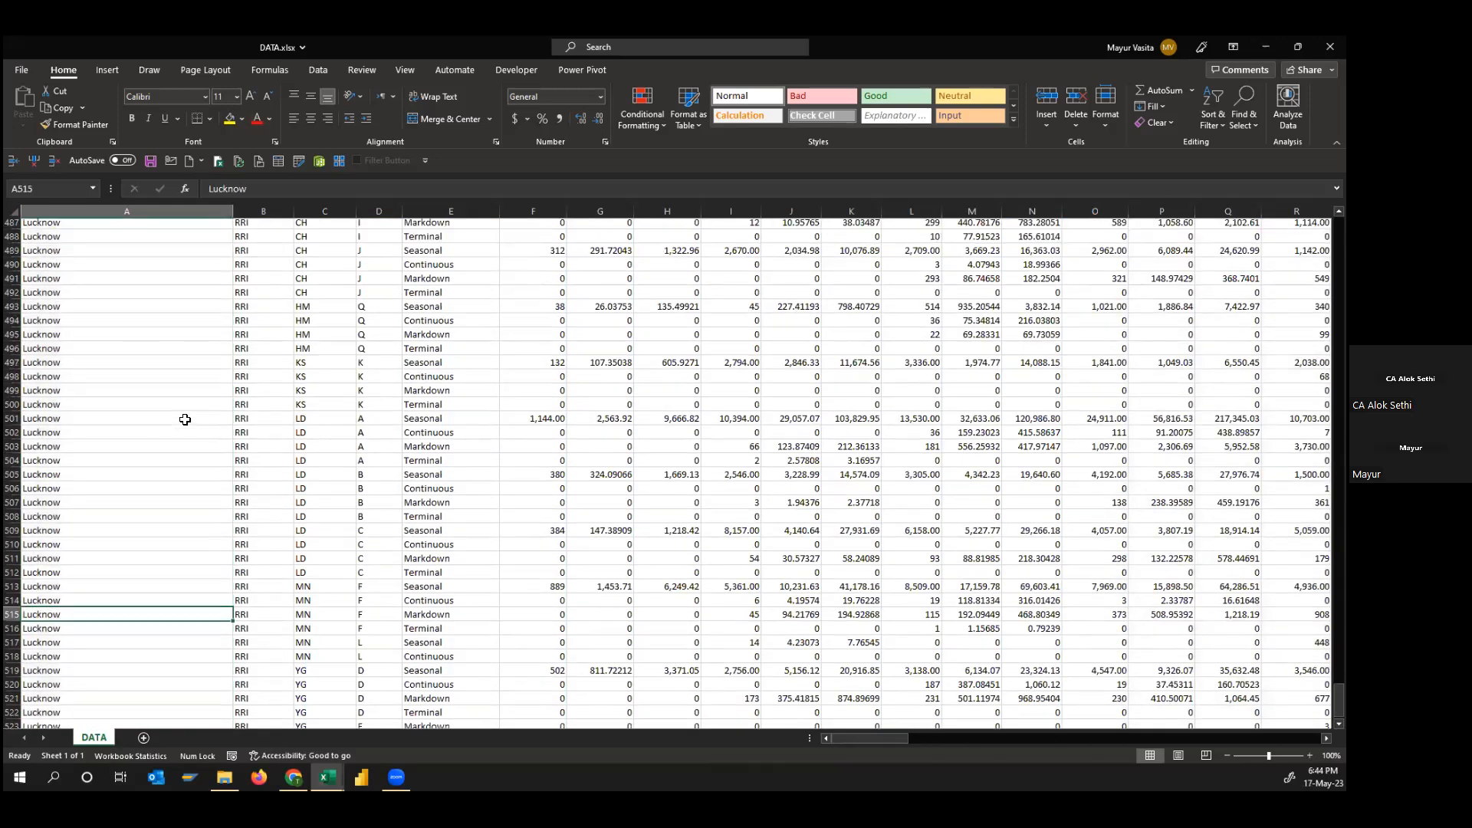
key(ctrl+Up)
key(ctrl+Home)
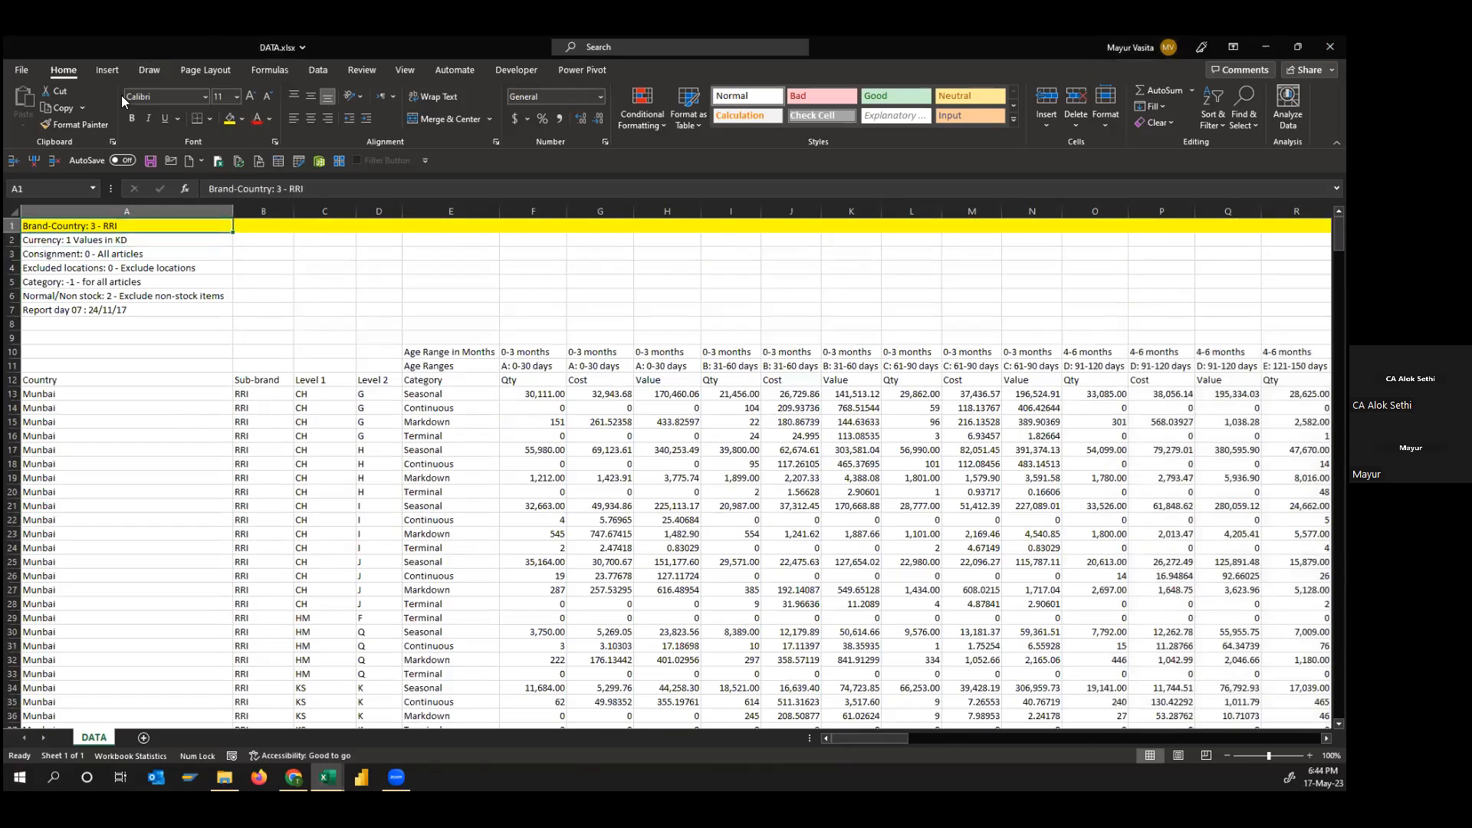
Save and close the DATA.xlsx workbook
click(150, 161)
click(245, 254)
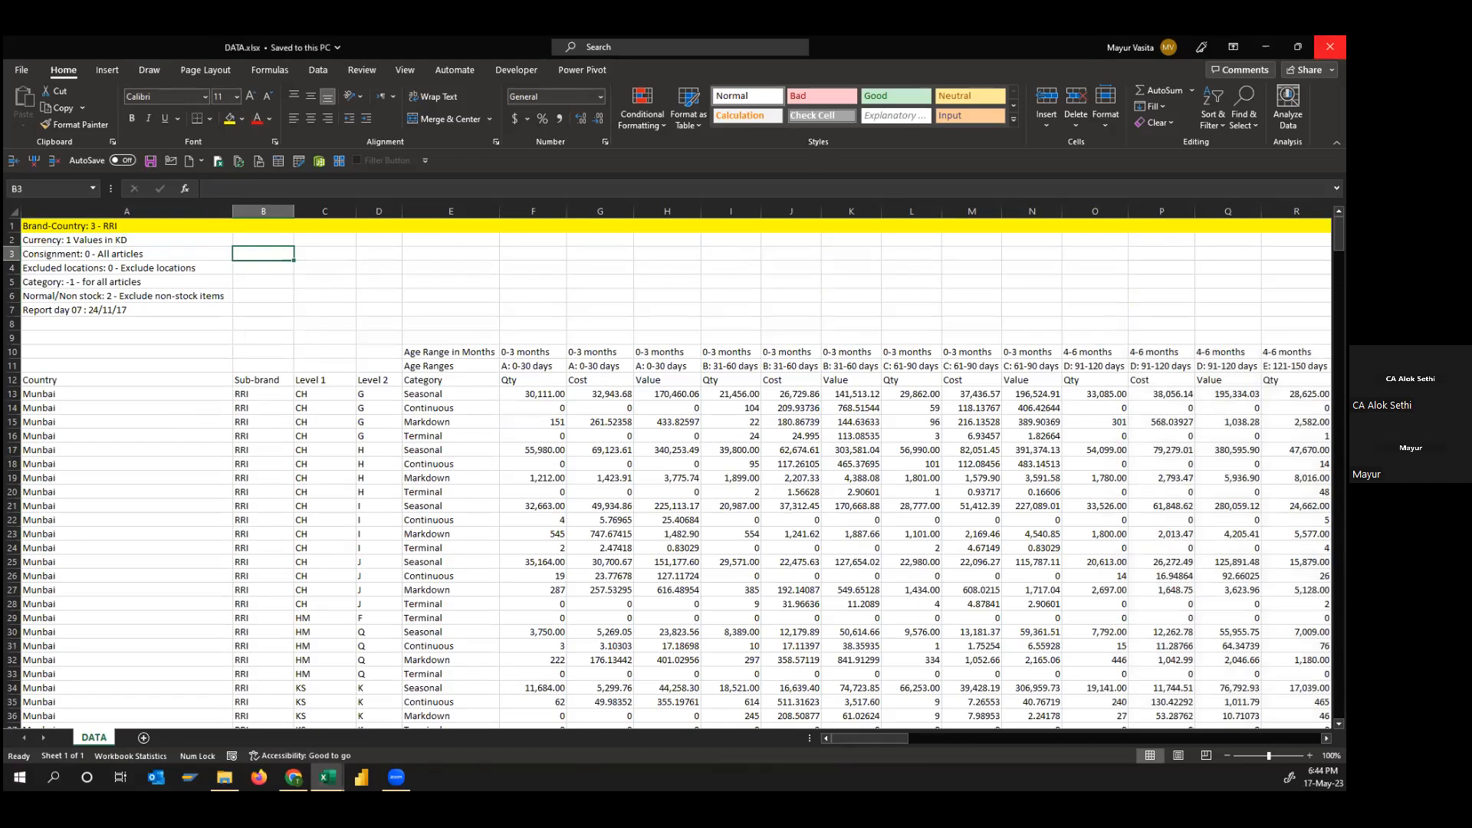
click(1331, 47)
click(1267, 46)
Create a new Excel workbook named DASHBOARD in the PQ class 17-may folder in File Explorer and open it
click(356, 267)
right_click(354, 271)
mouse_move(293, 436)
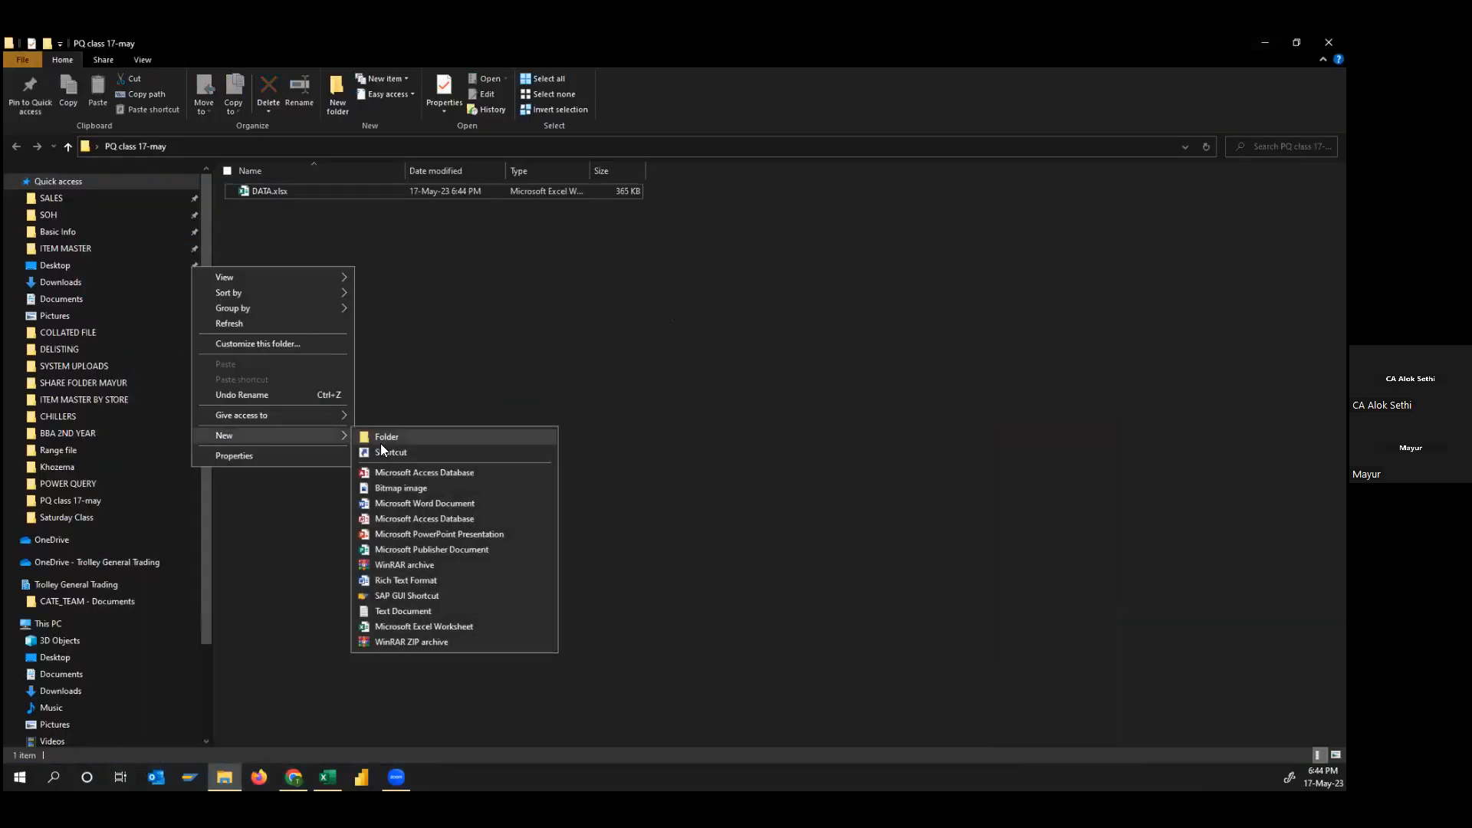
click(406, 626)
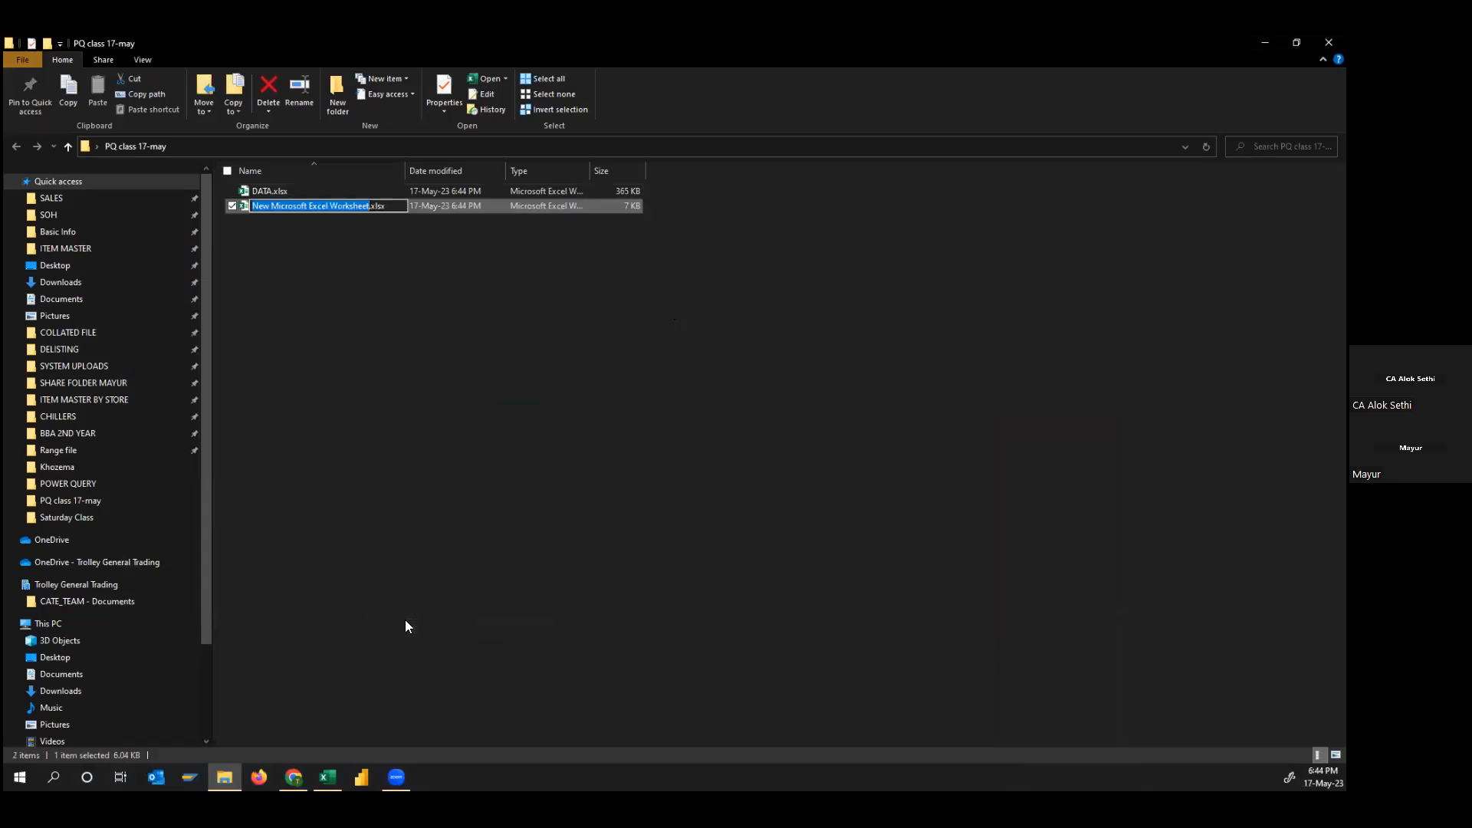
text(dha)
key(BackSpace)
key(BackSpace)
key(BackSpace)
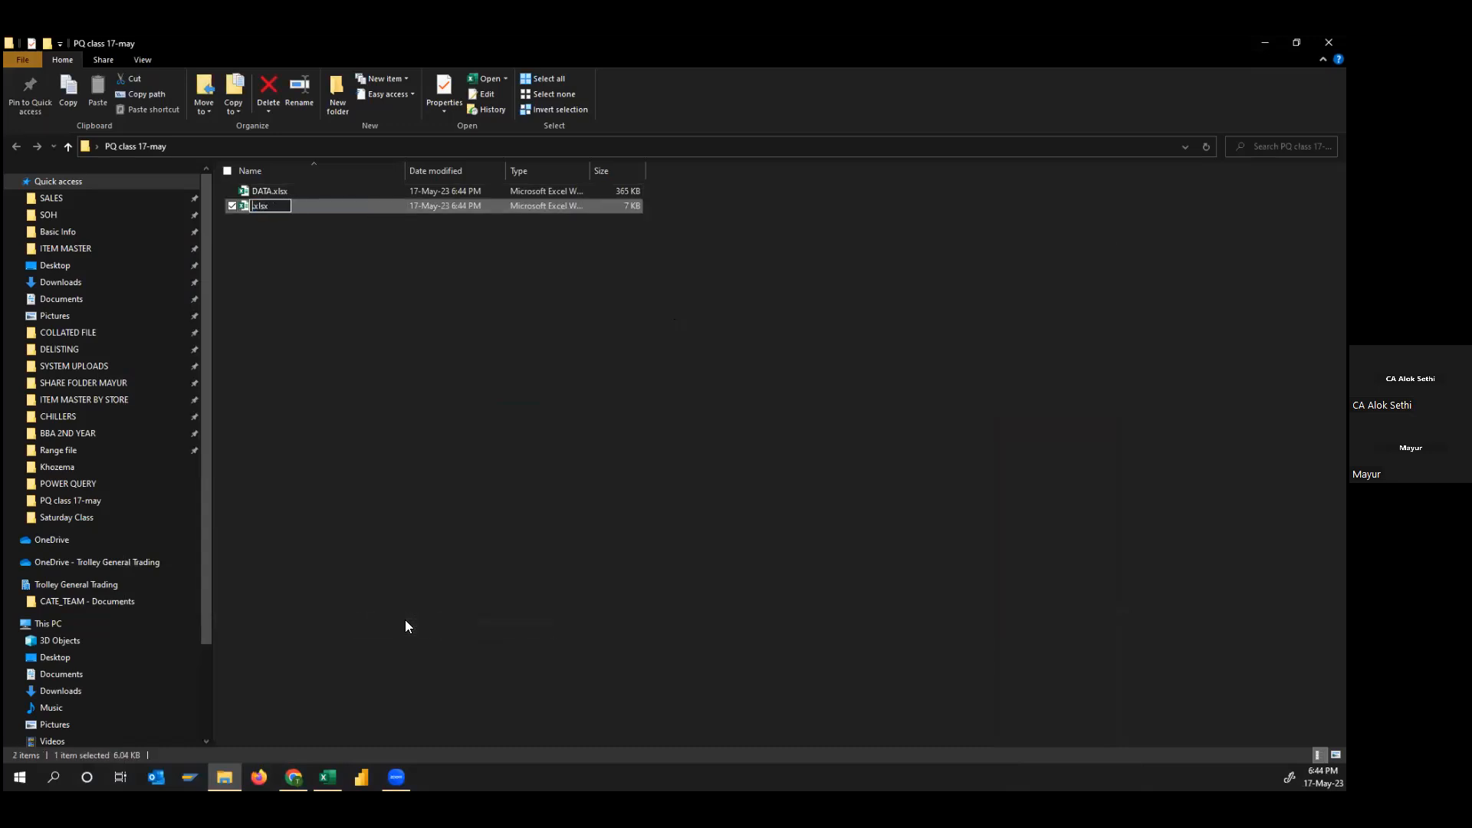
text(DASHBOARD)
key(Return)
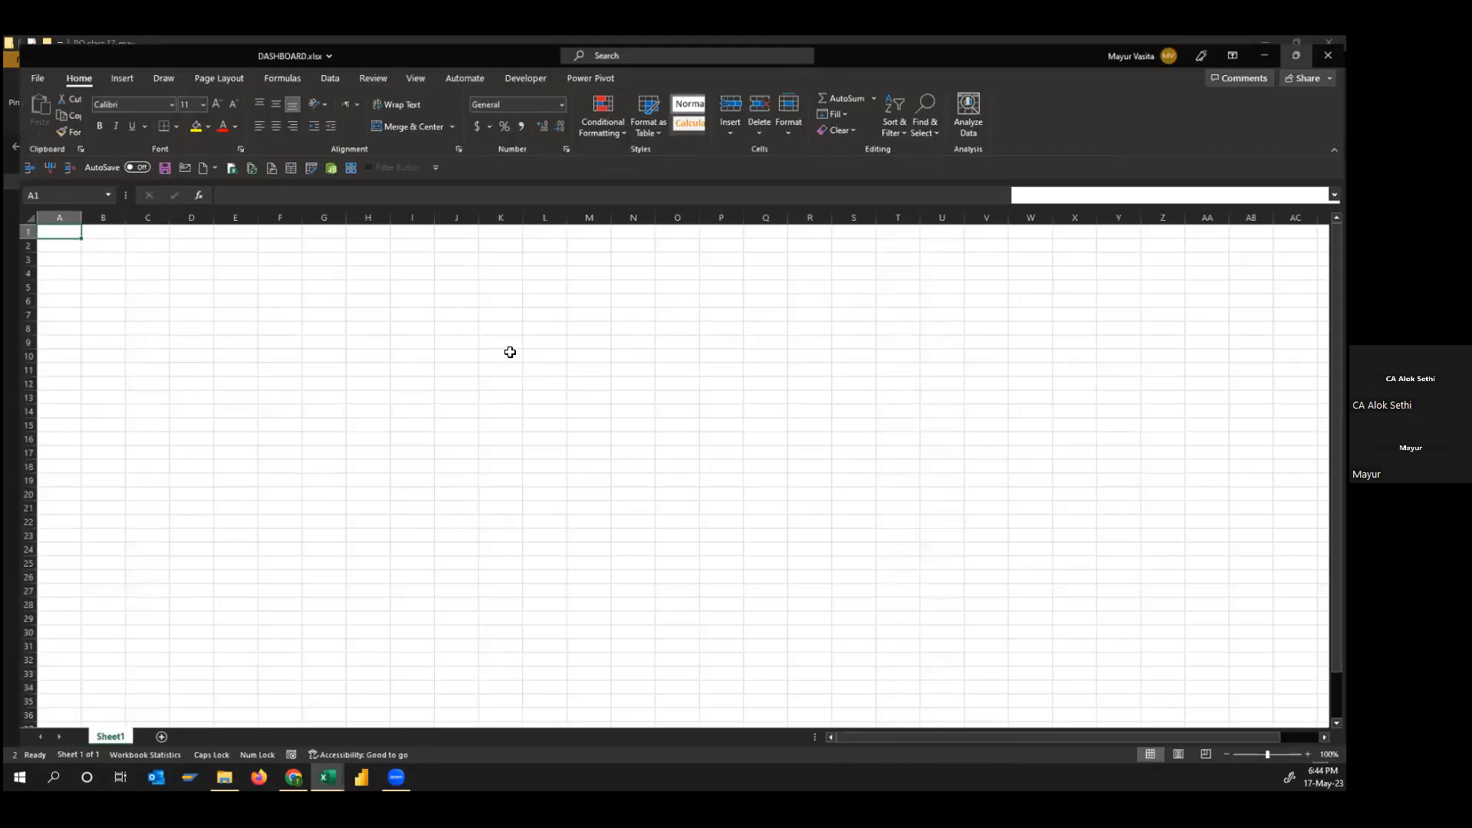
Start a Power Query import from an Excel workbook file in the DASHBOARD workbook
click(506, 352)
click(192, 325)
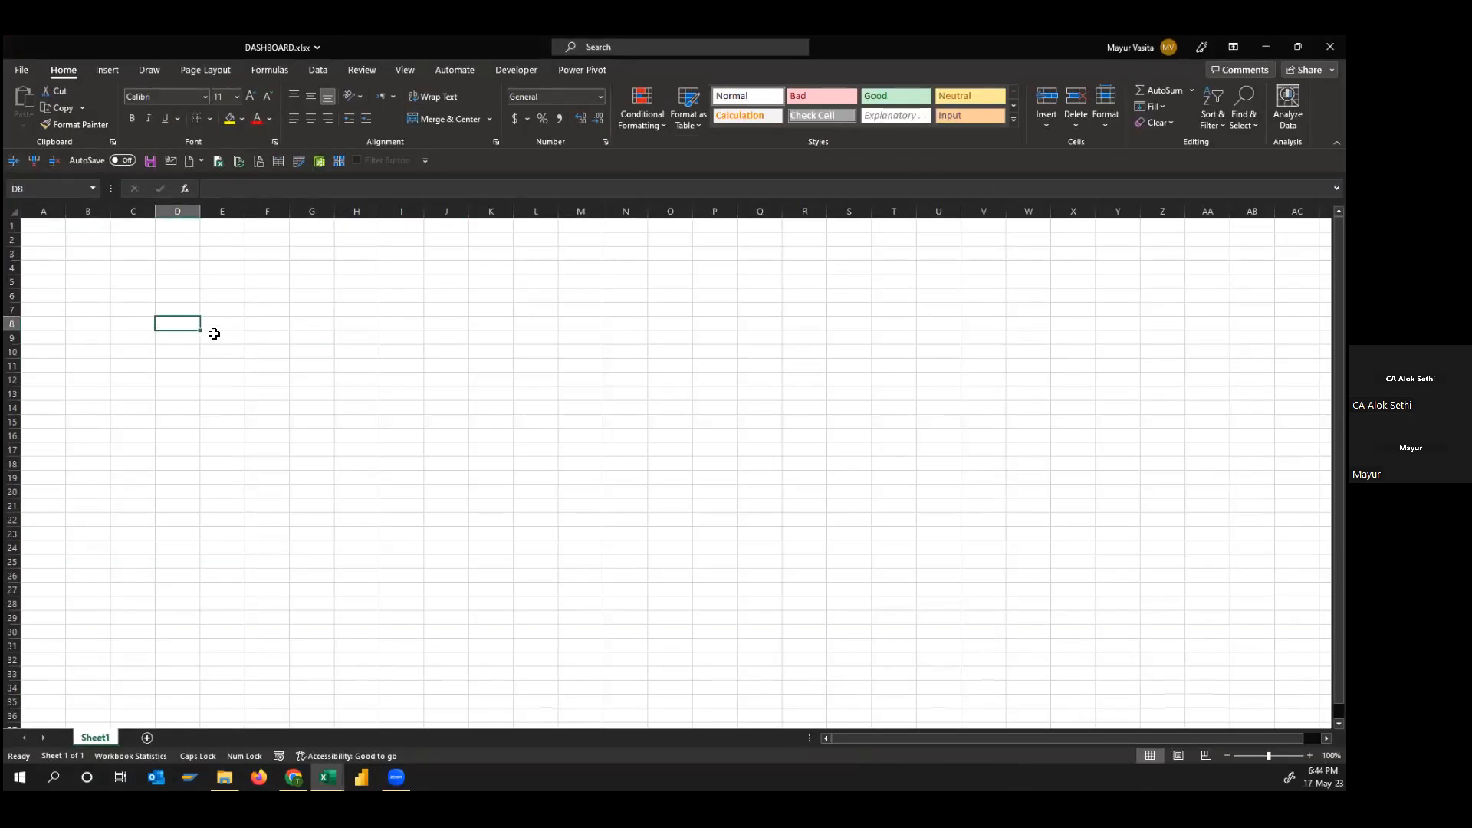
click(121, 285)
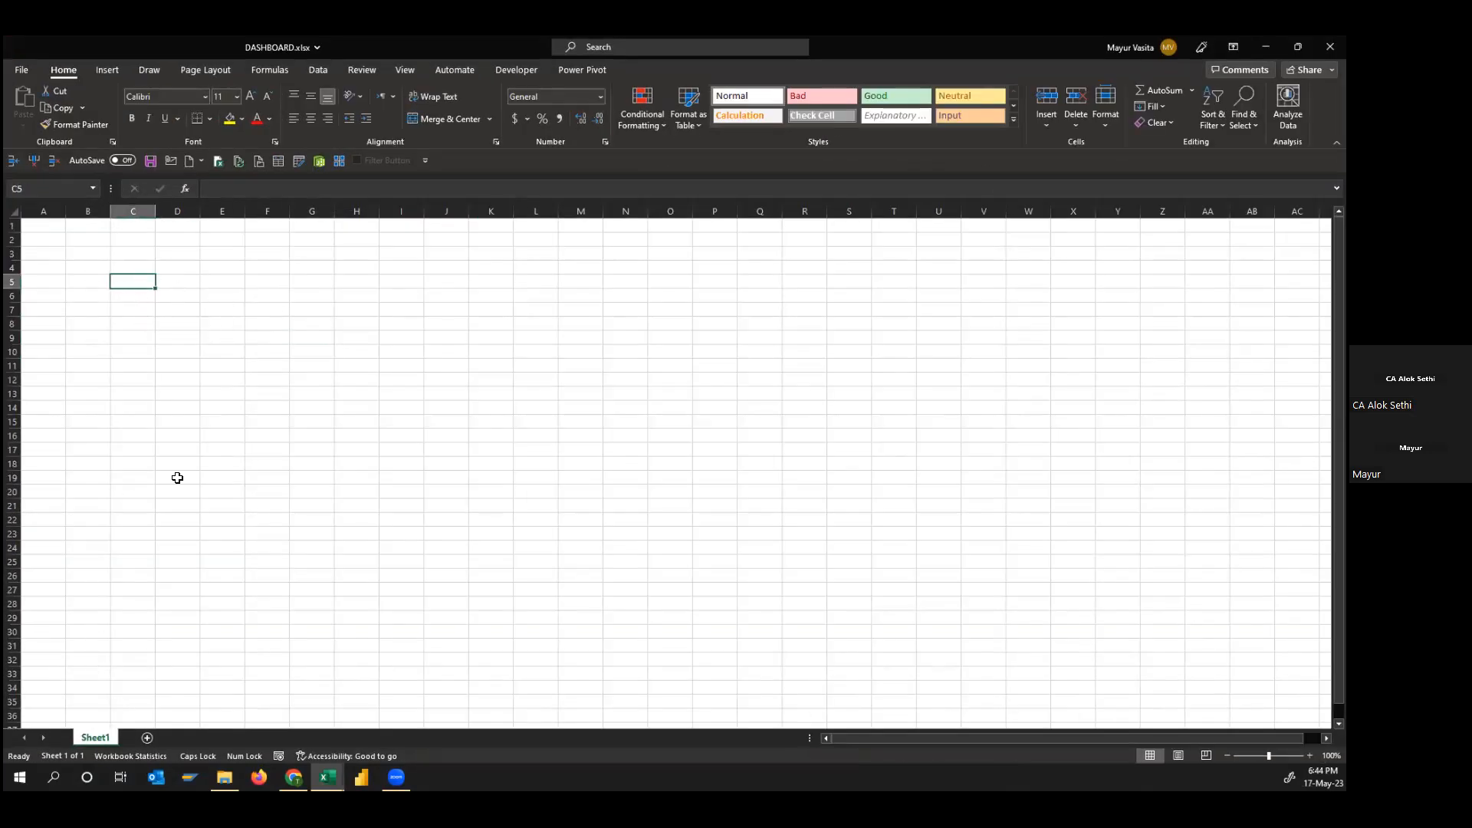
click(319, 71)
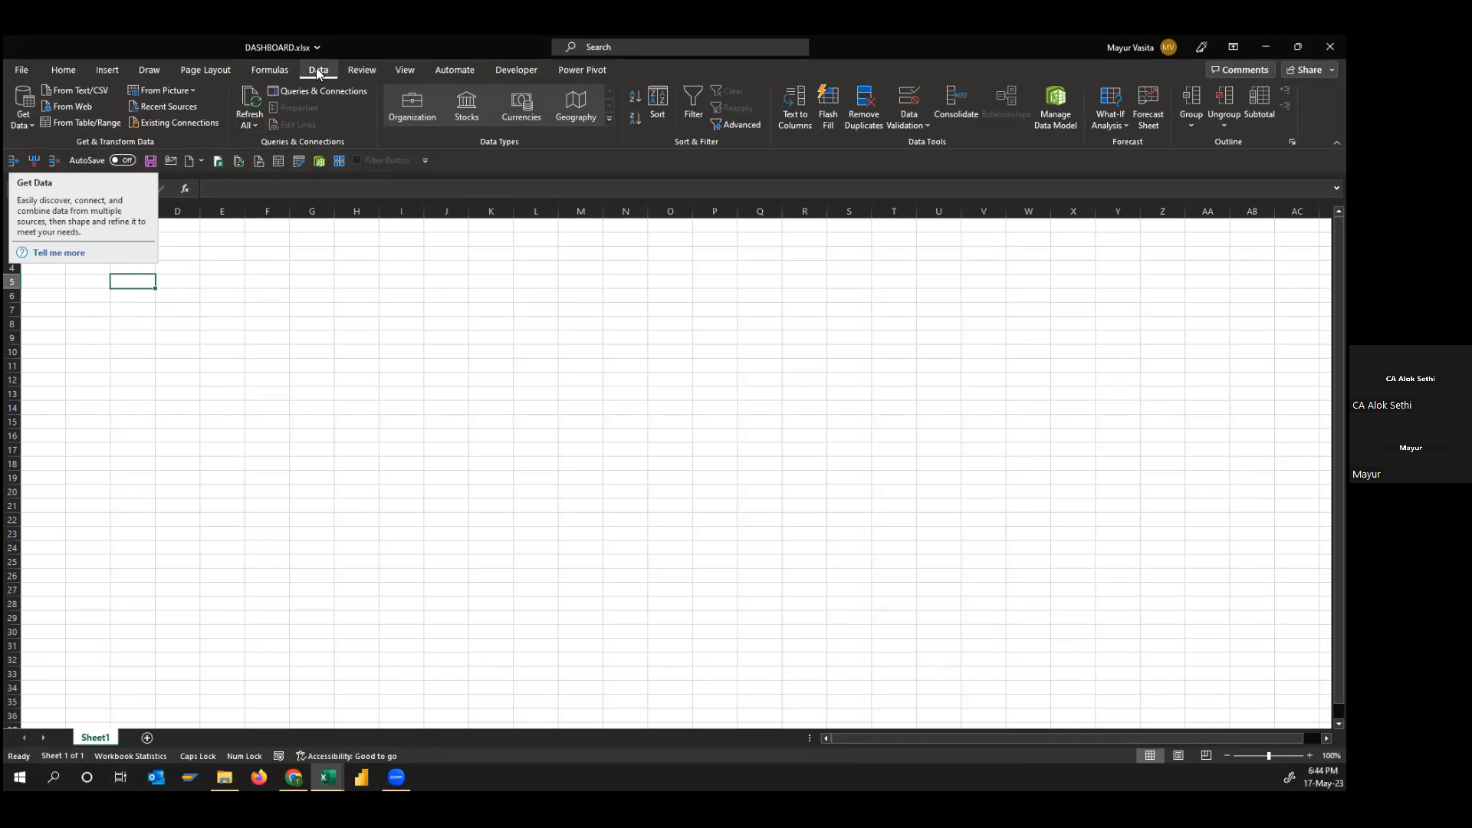
click(13, 124)
mouse_move(91, 152)
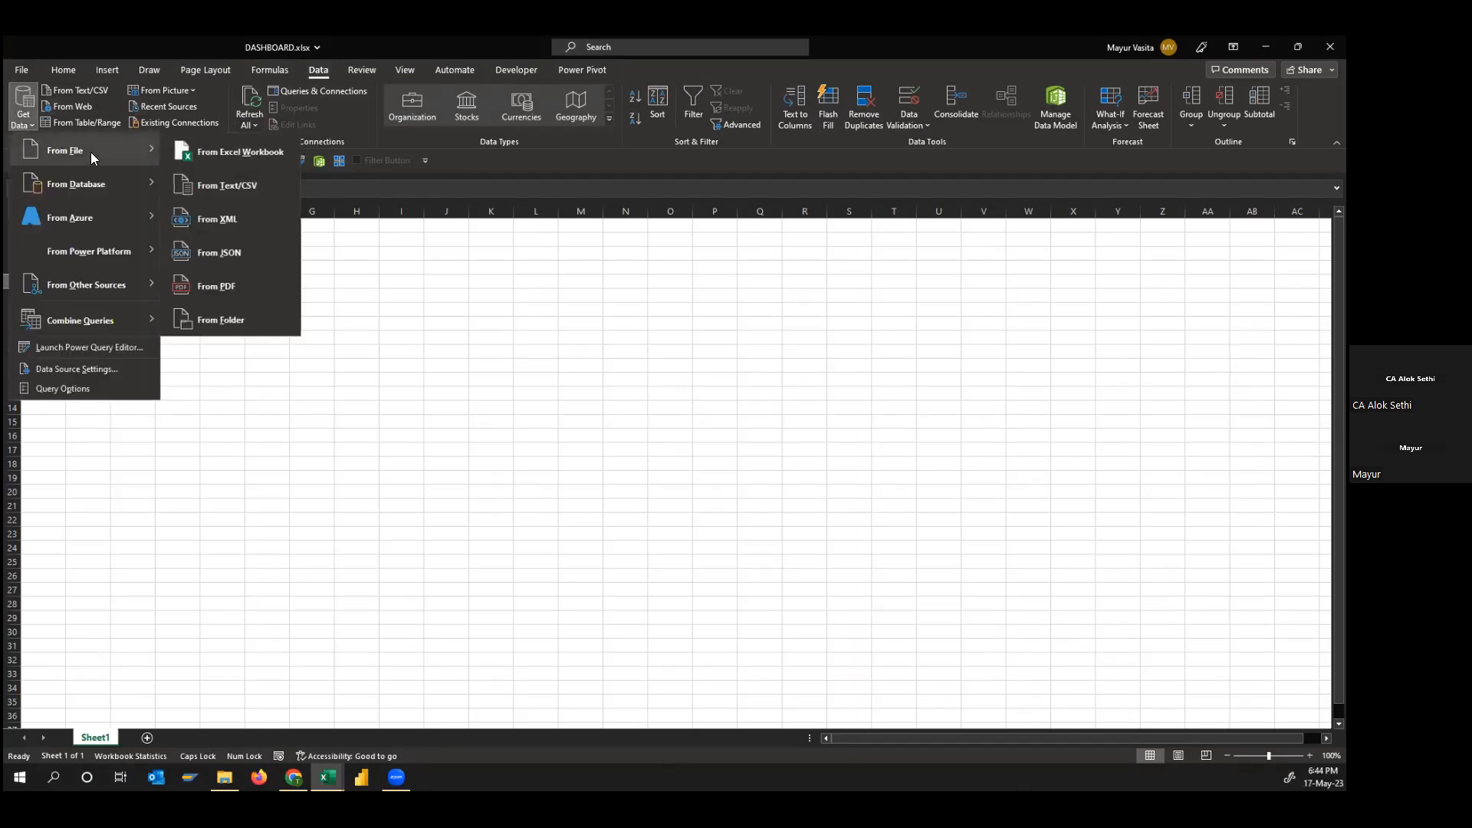
click(215, 156)
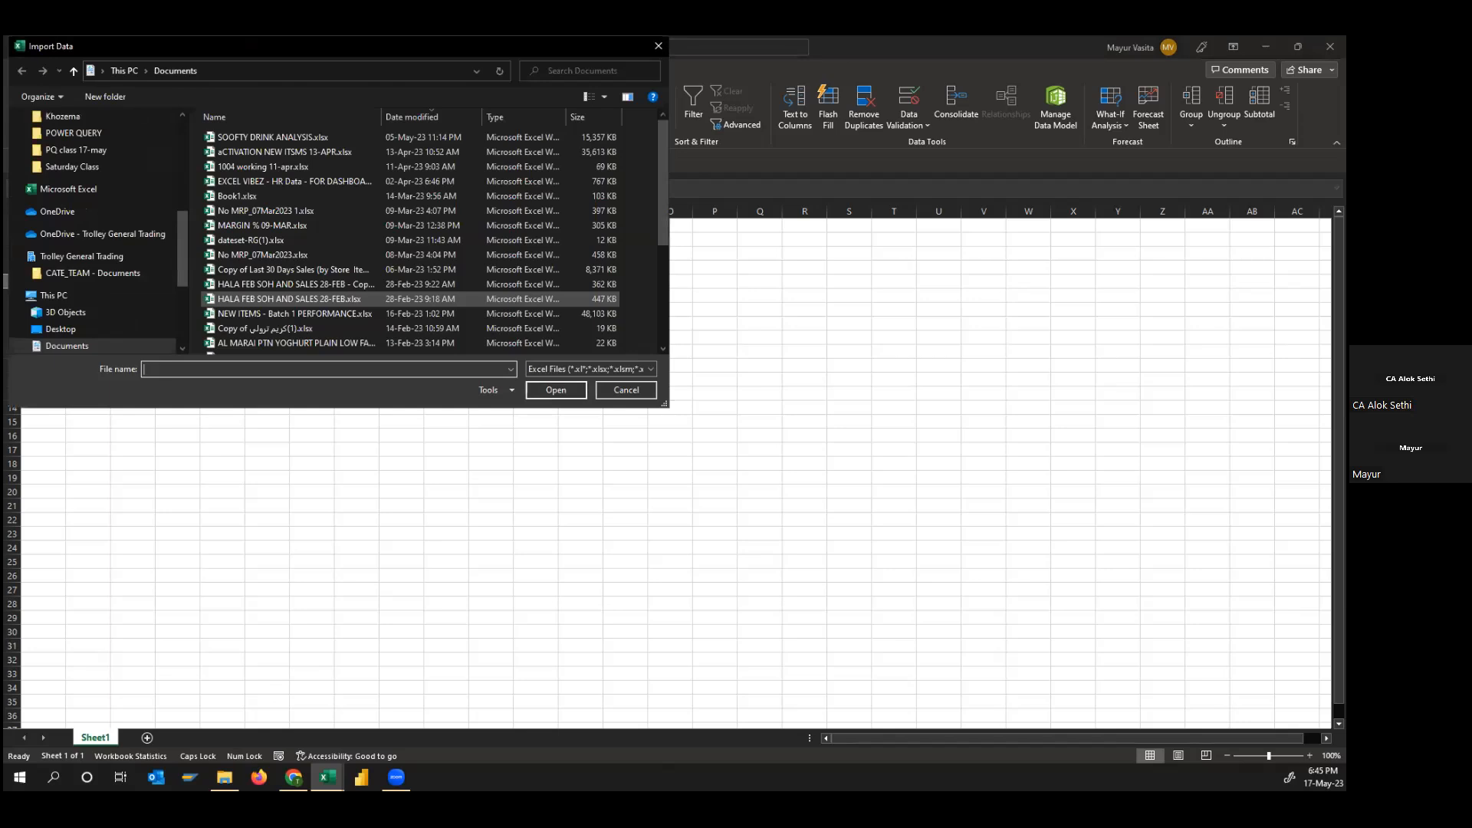
Copy the PQ class 17-may folder path from File Explorer and browse to that folder in the Import Data dialog
key(alt+Tab)
click(532, 146)
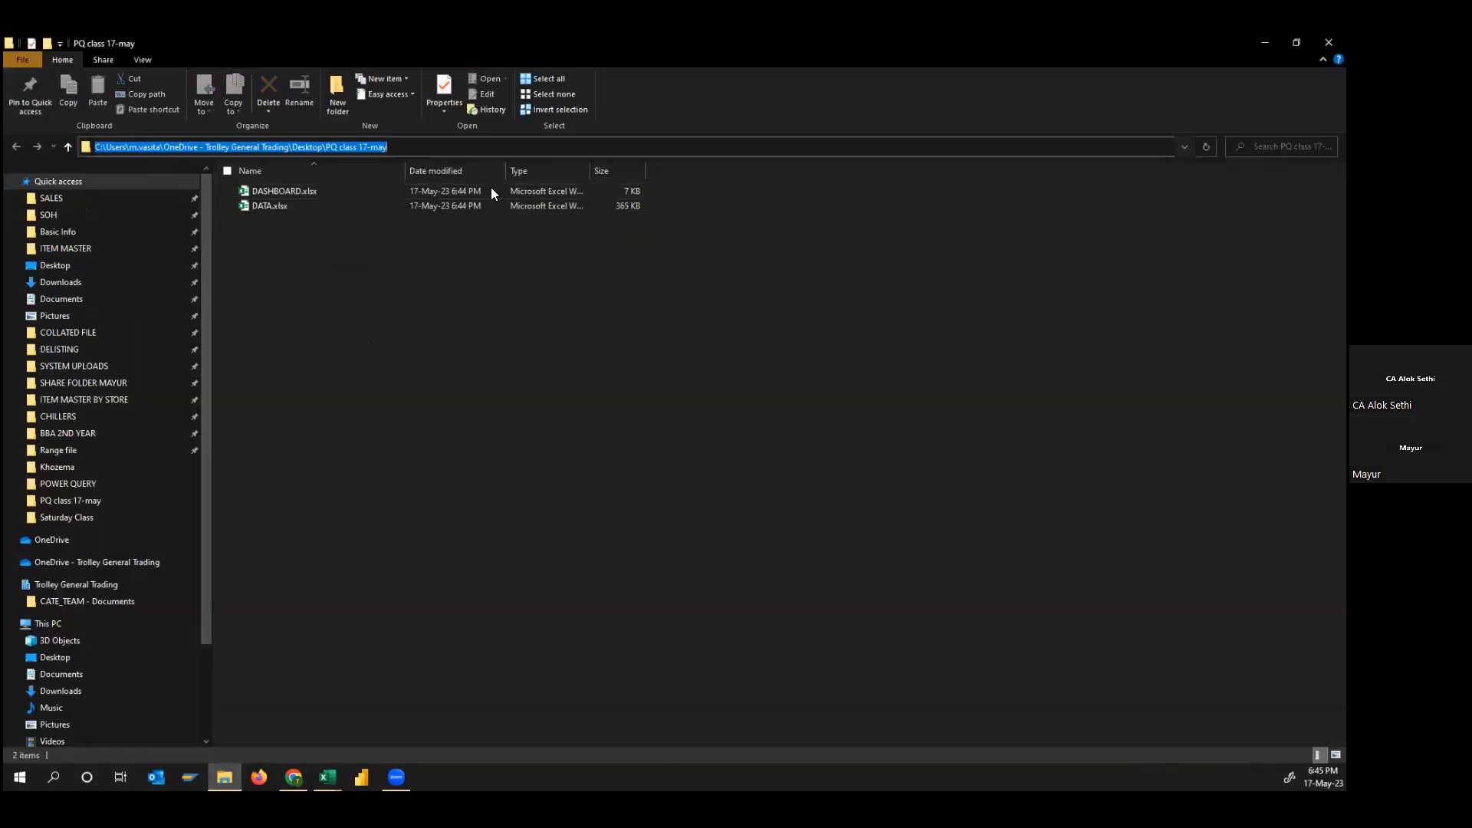
click(353, 675)
click(328, 778)
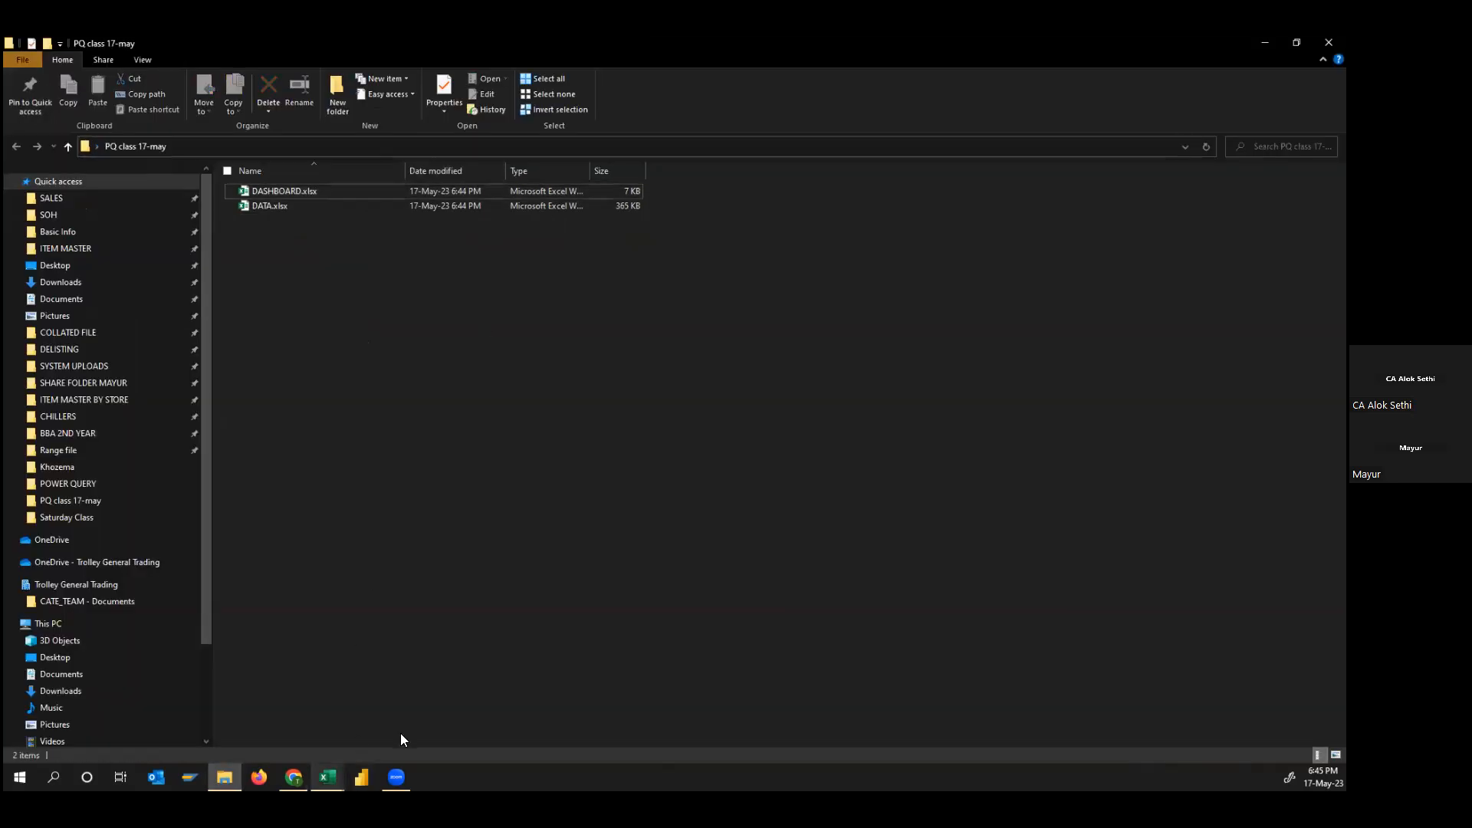
click(402, 725)
click(463, 75)
key(BackSpace)
text(C:\Users\MayurVasita\OneDrive - Trolley General Trading\Desktop\PQ class 17-may)
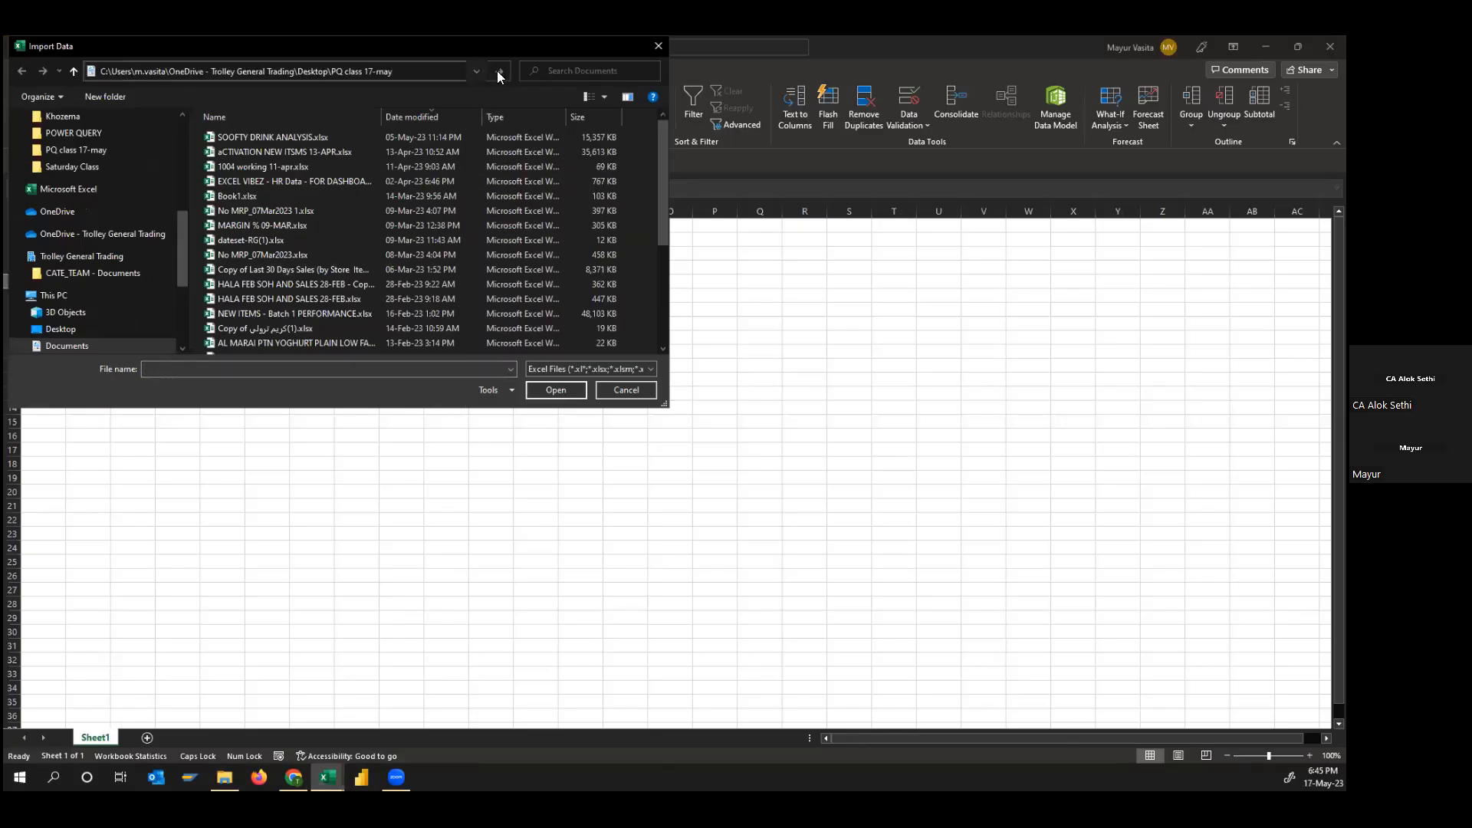
click(499, 71)
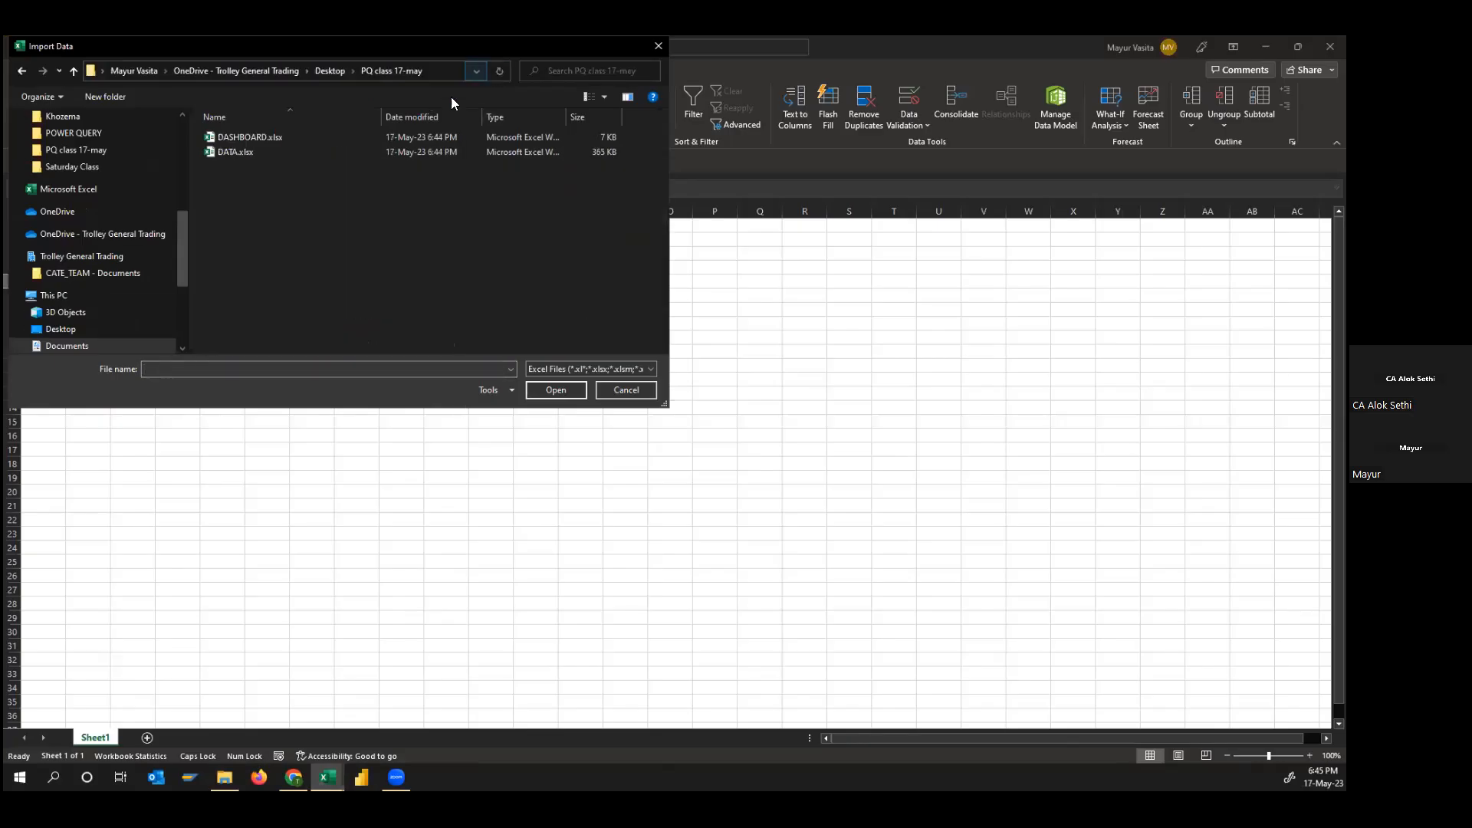
Import DATA.xlsx, select its DATA sheet and open it for transformation in Power Query Editor
click(235, 152)
click(561, 391)
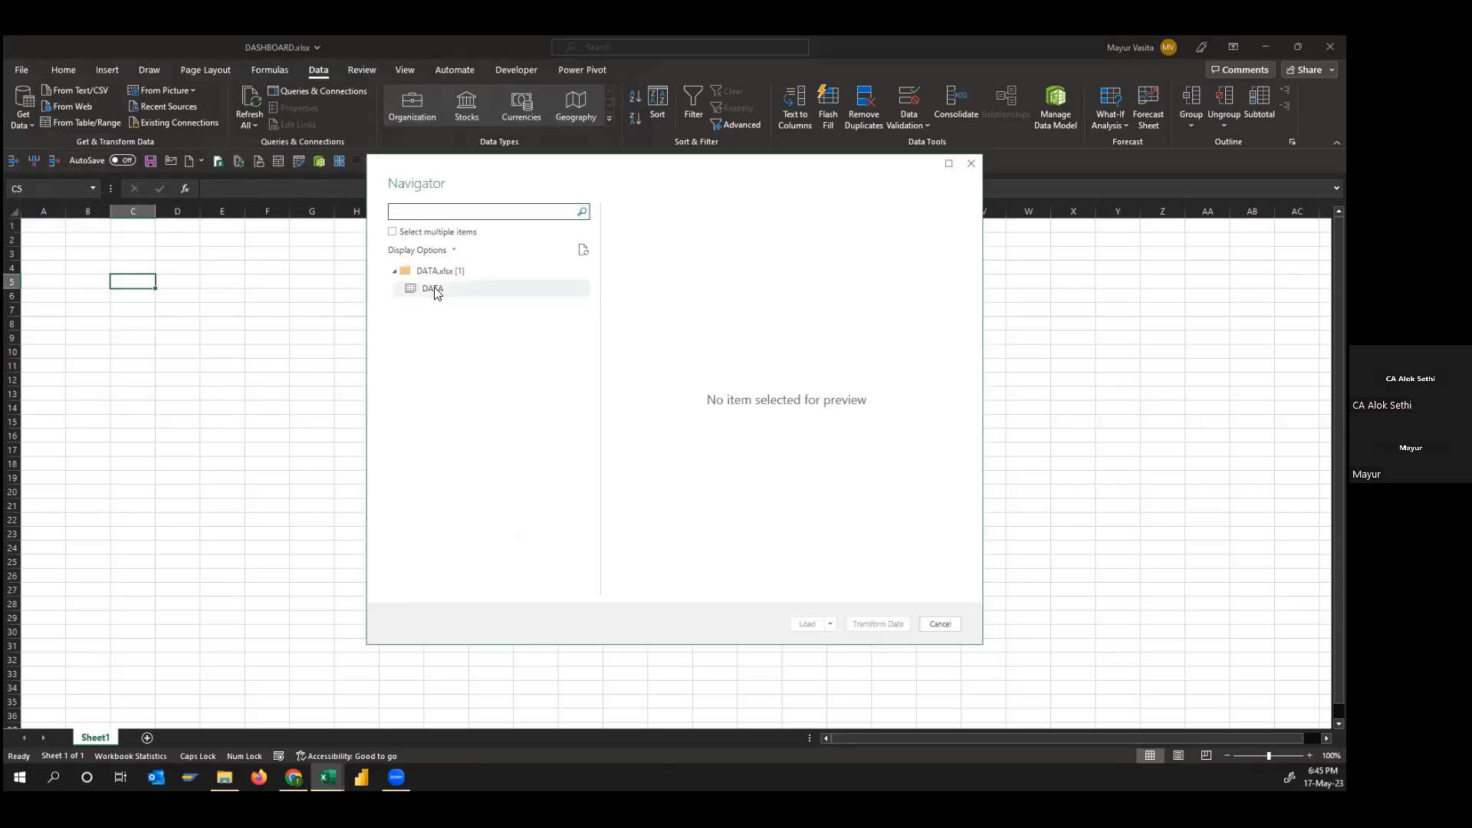
click(431, 295)
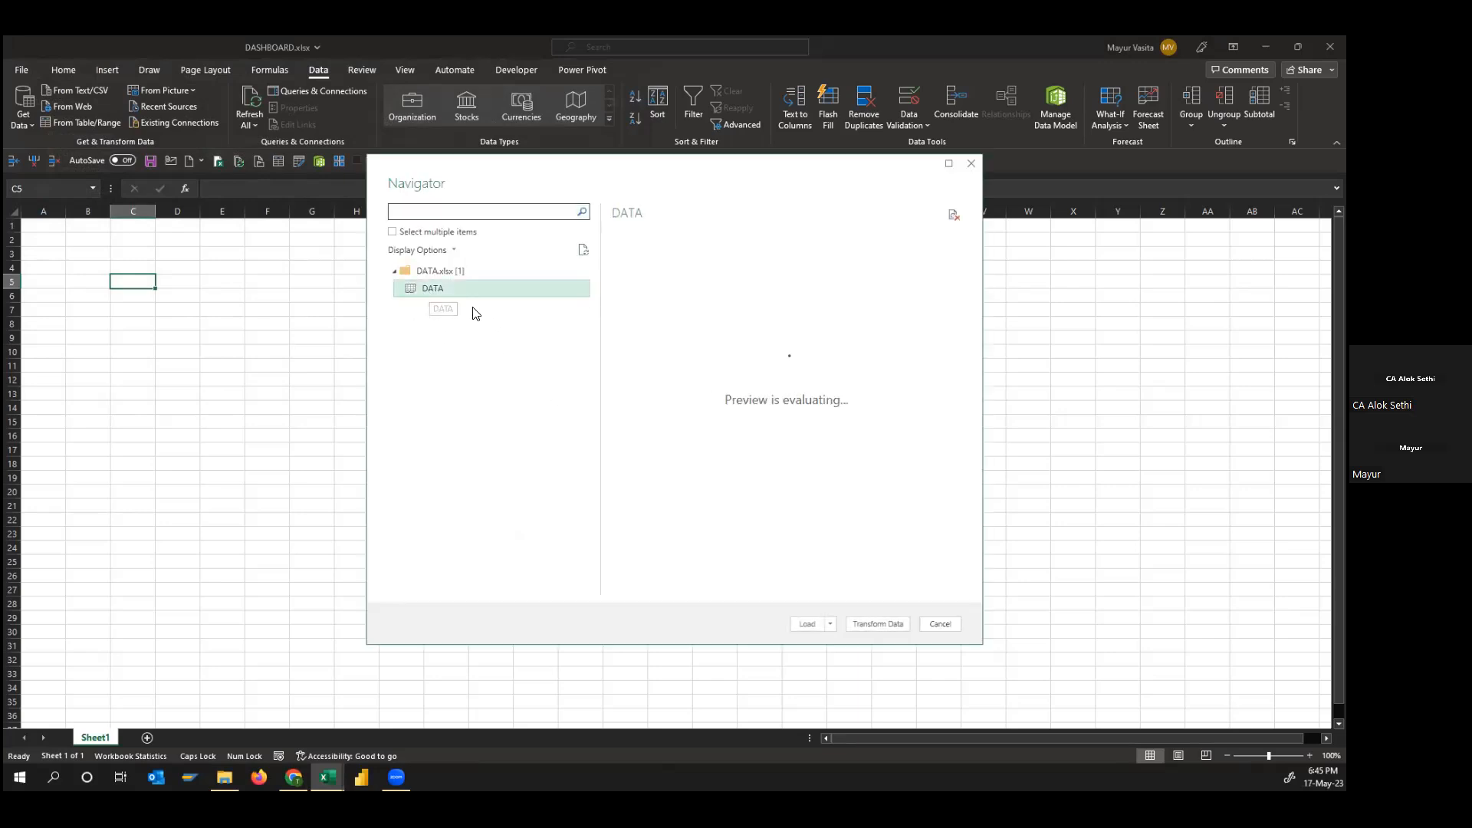
click(870, 624)
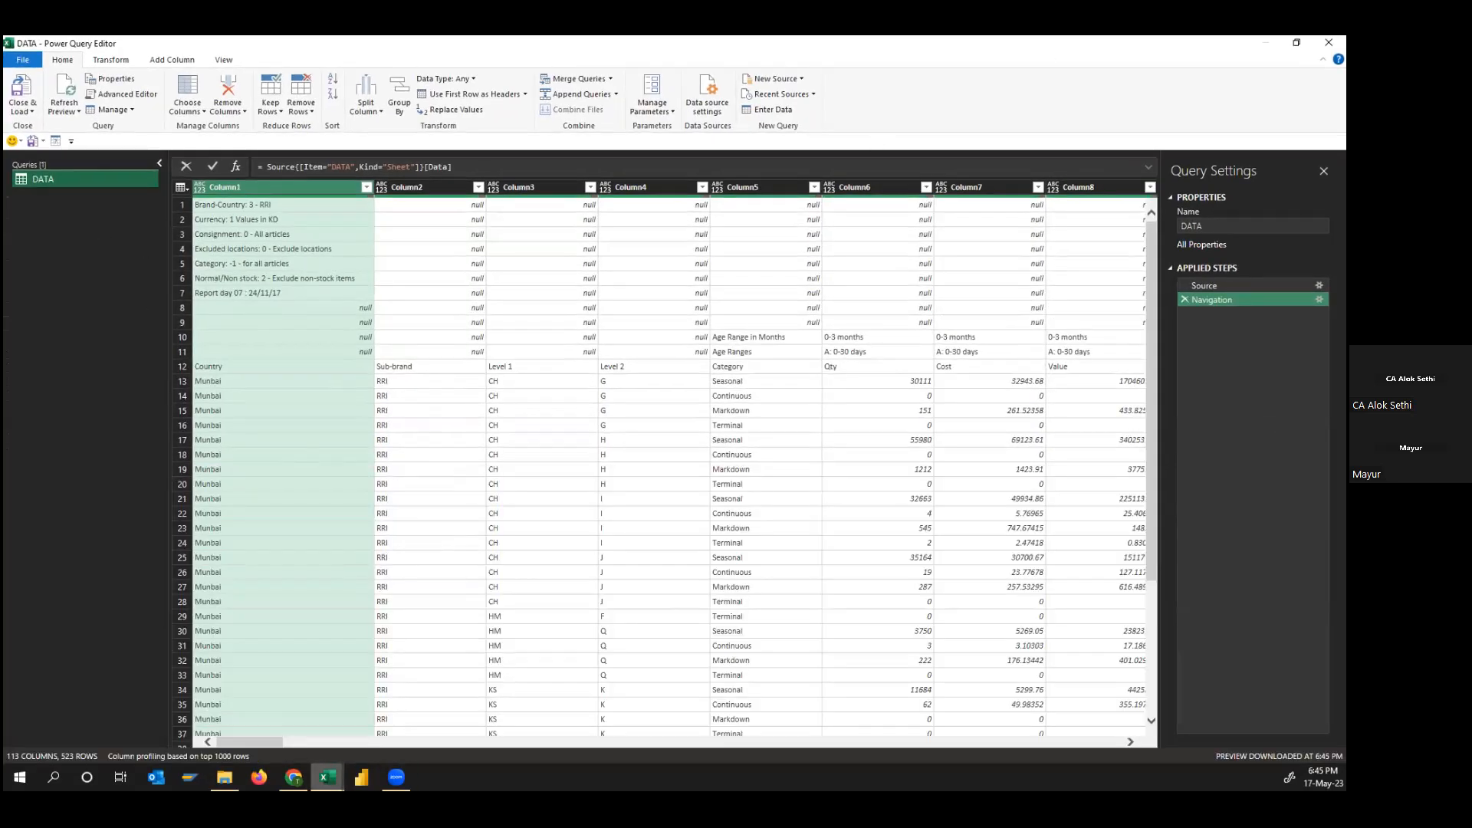
Consult the Session 3 overview in Chrome, return to Power Query Editor and examine the Age Range in Months entries in row 10
click(294, 778)
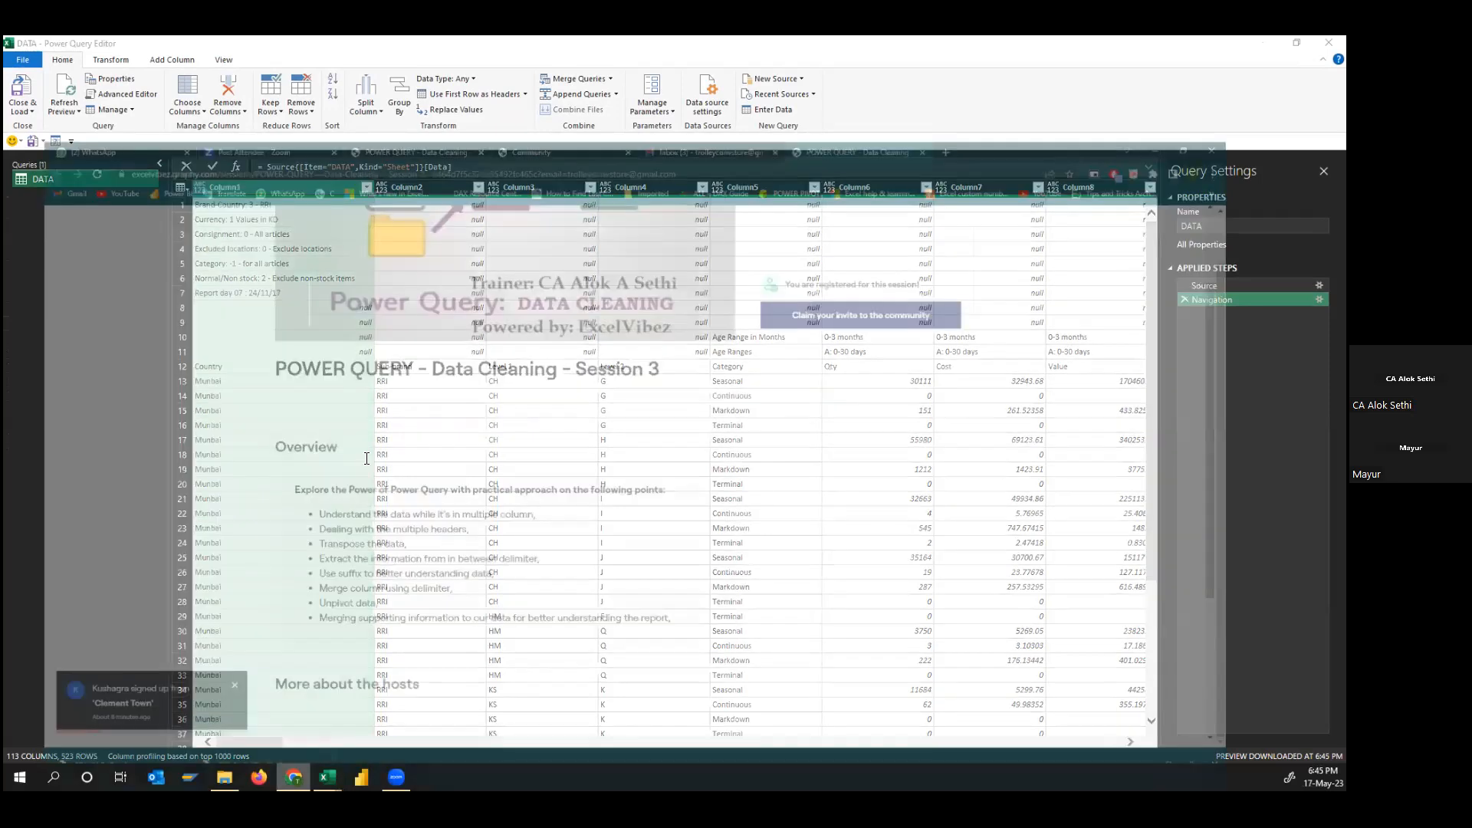
key(alt+Tab)
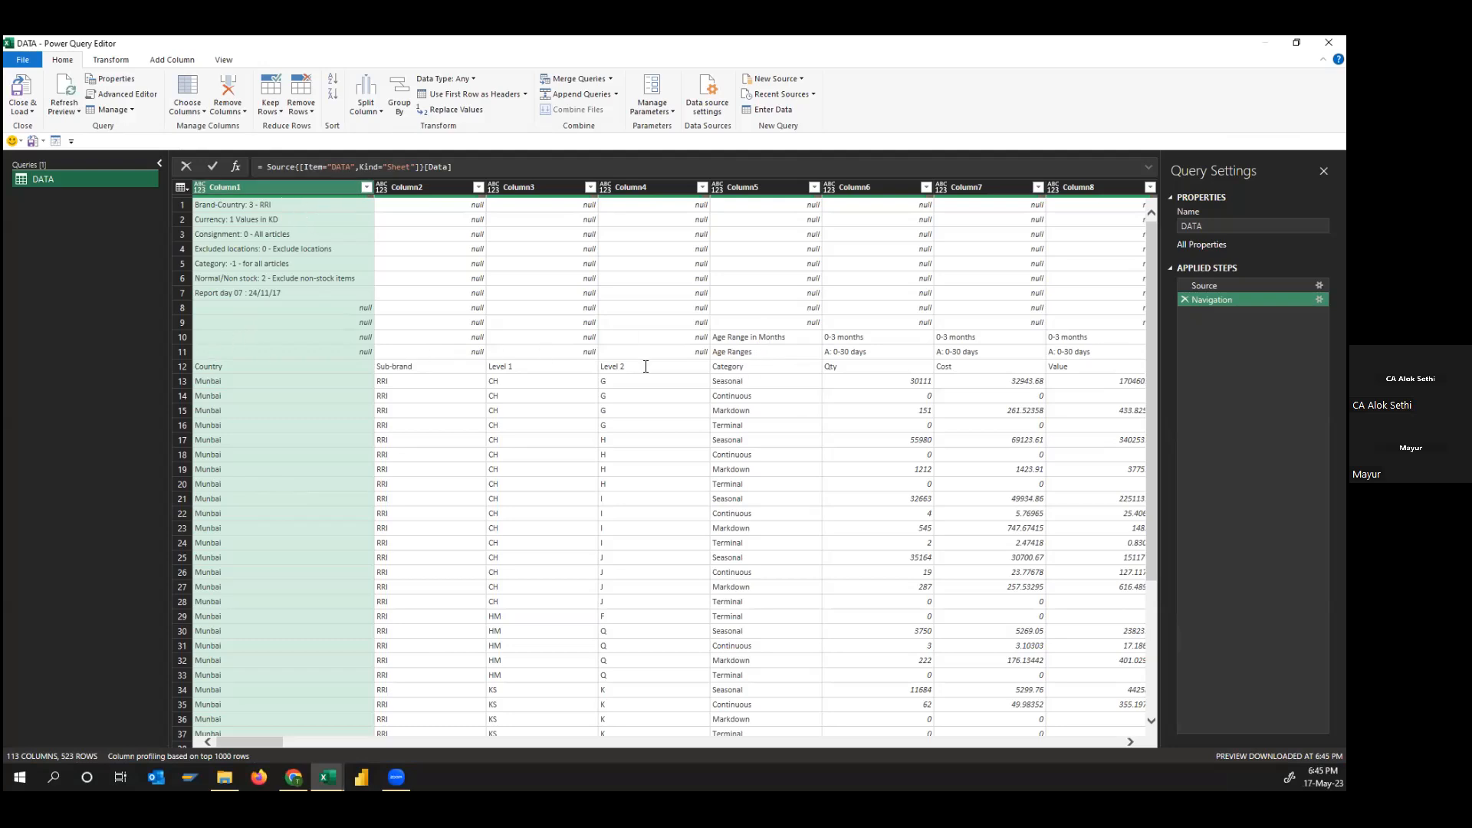
click(790, 337)
key(Right)
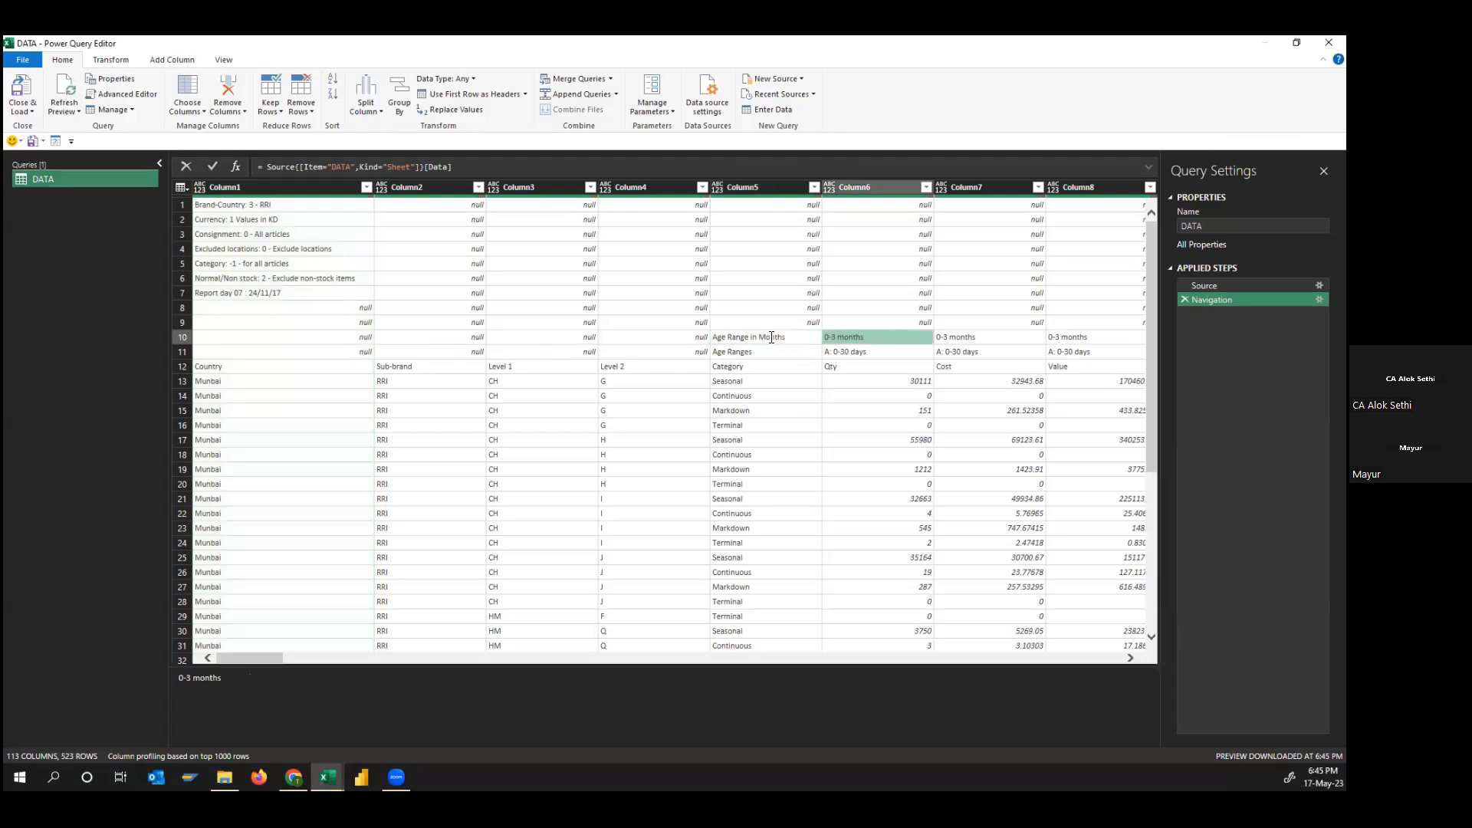
click(771, 337)
click(179, 333)
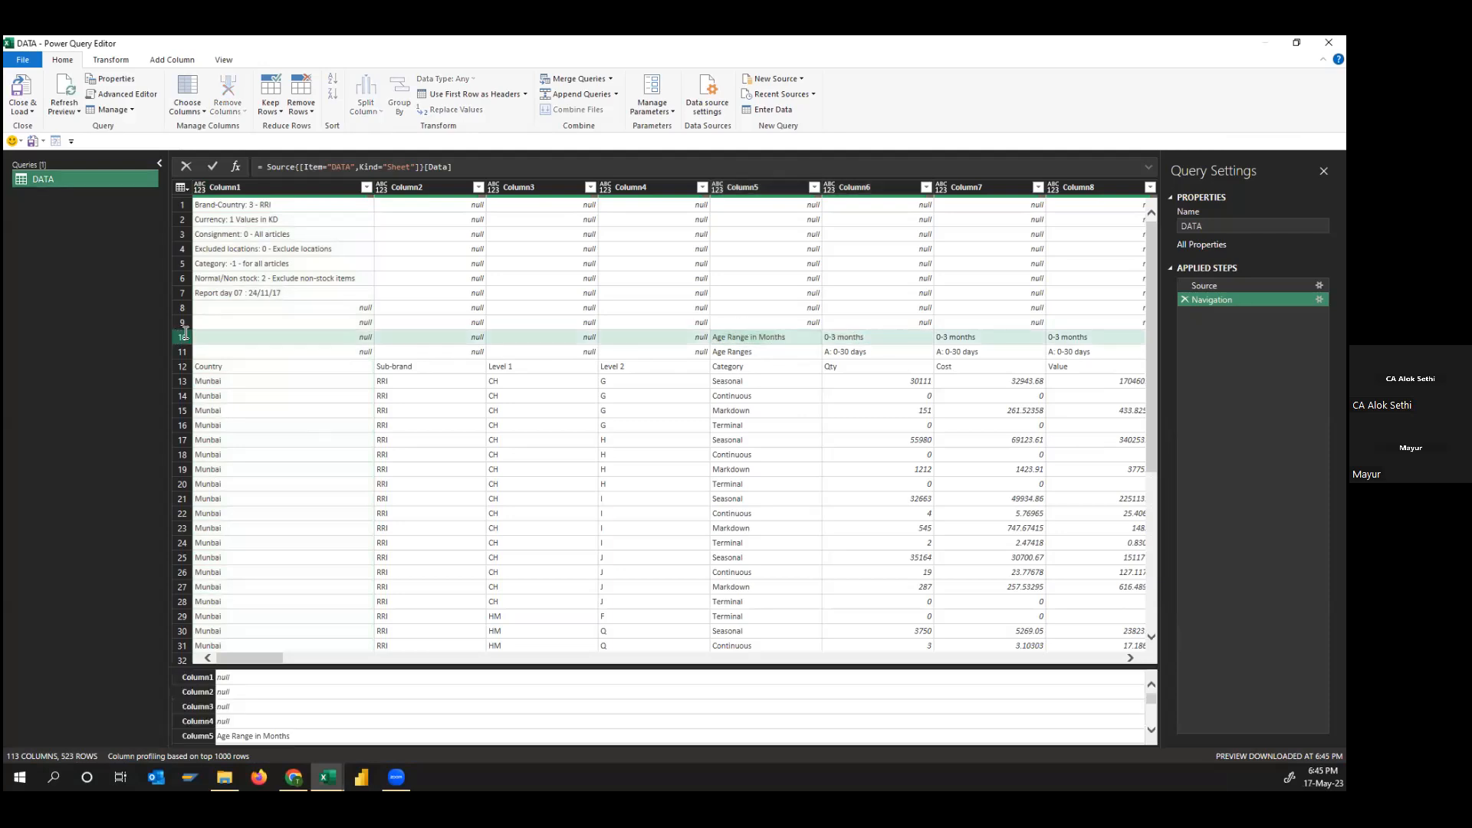
Remove the top 10 rows from the DATA query
click(182, 205)
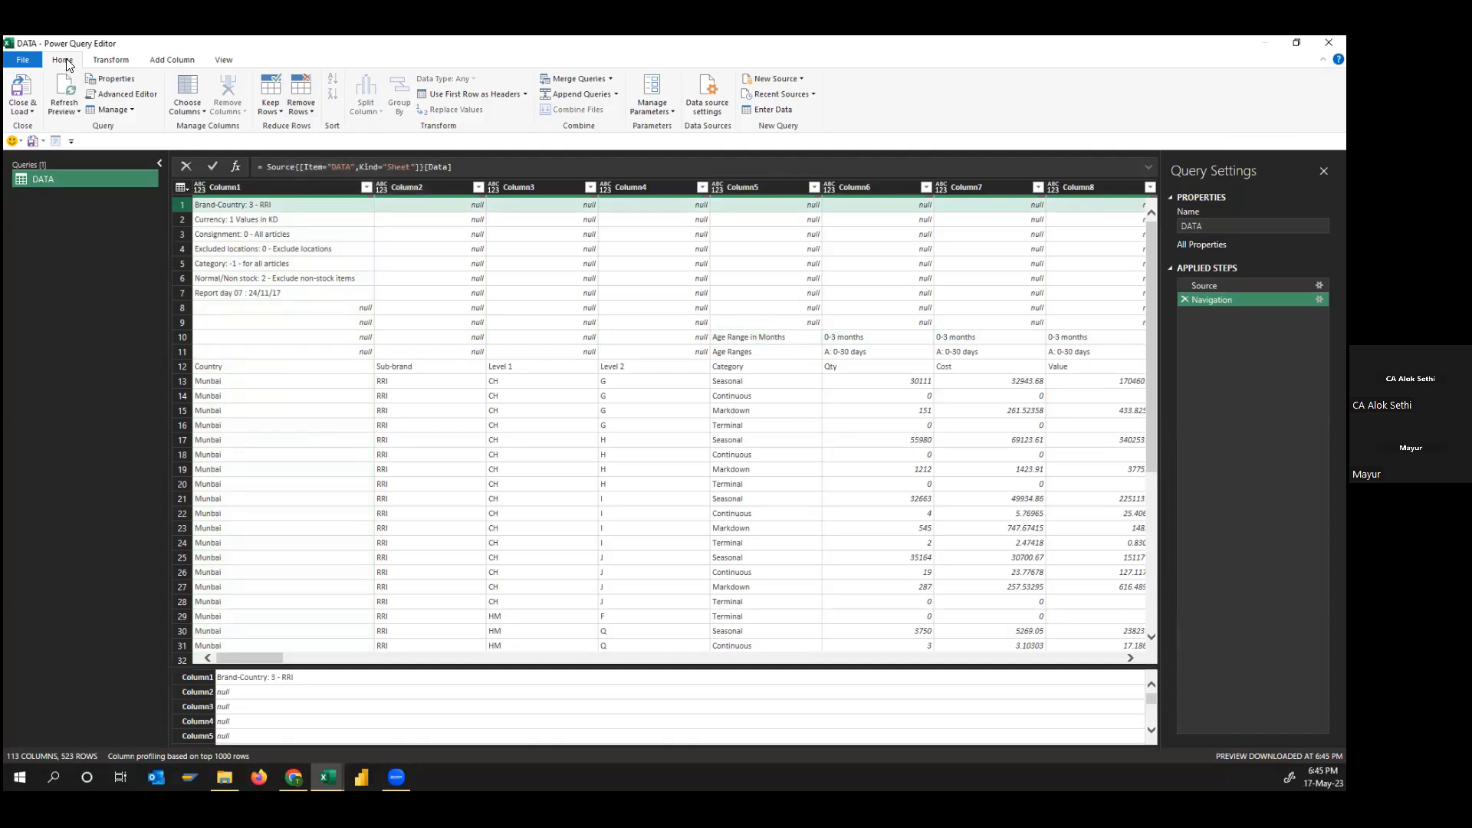
click(311, 113)
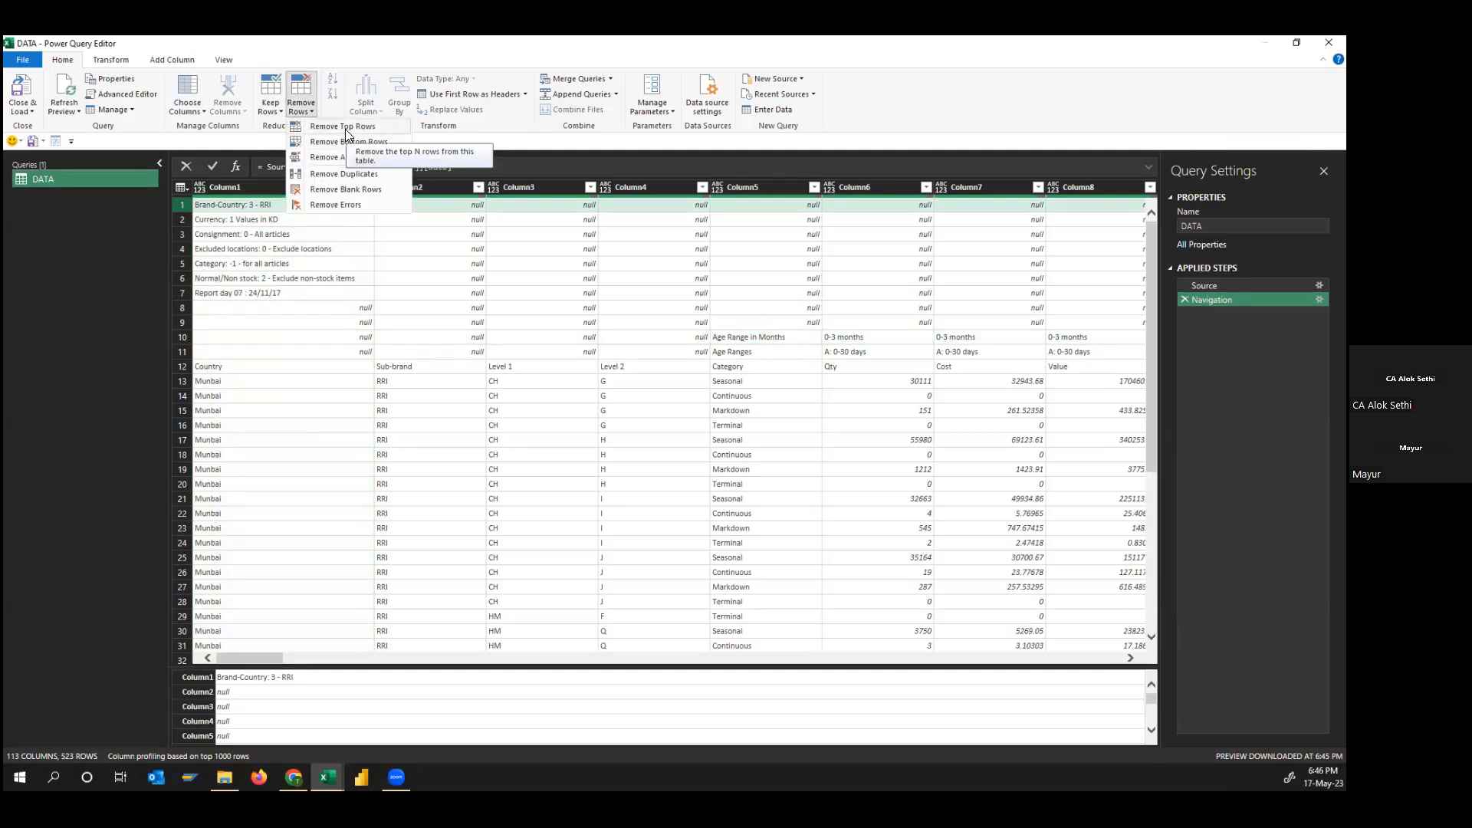
click(345, 127)
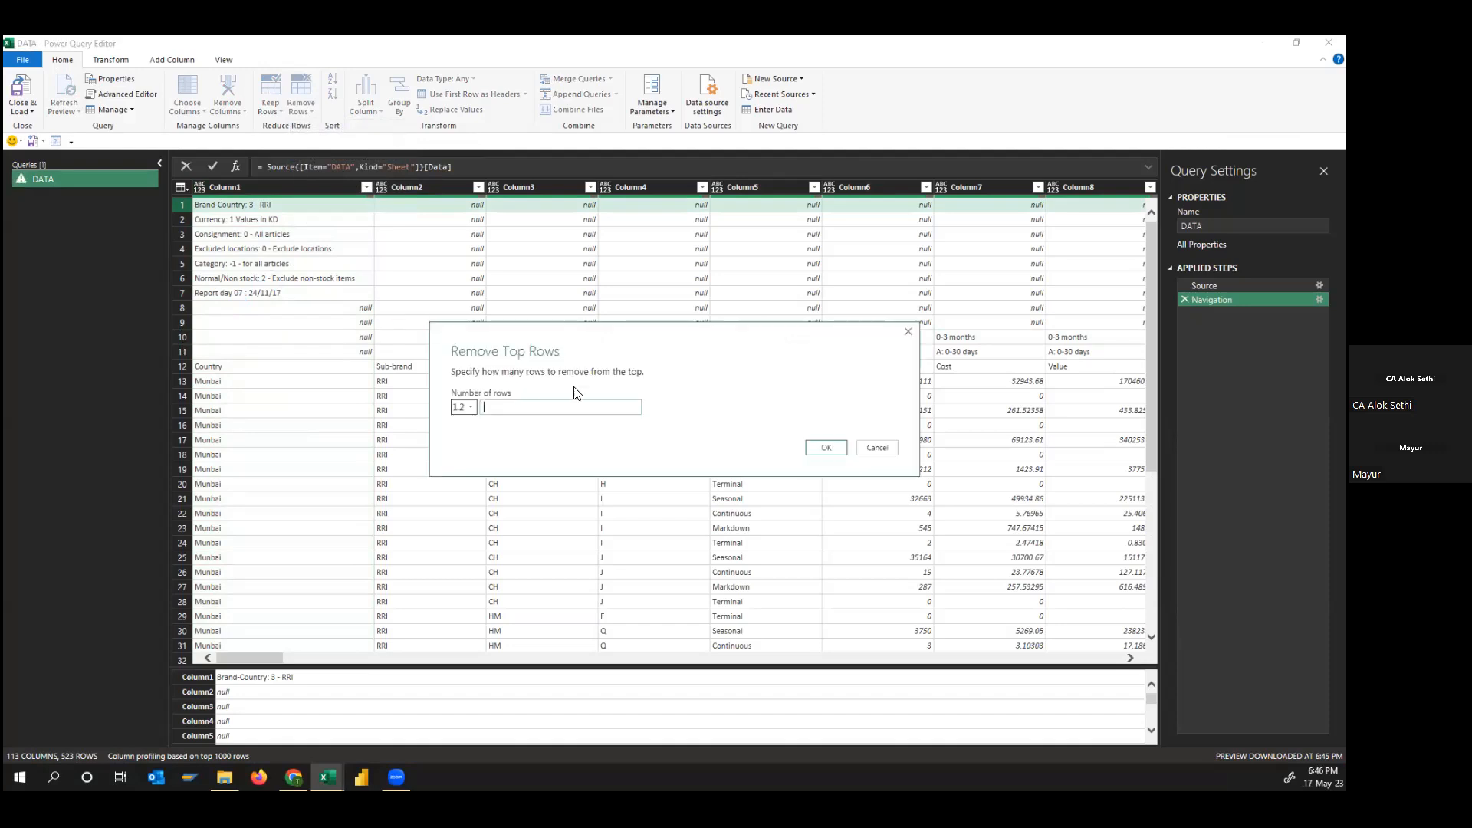
click(826, 447)
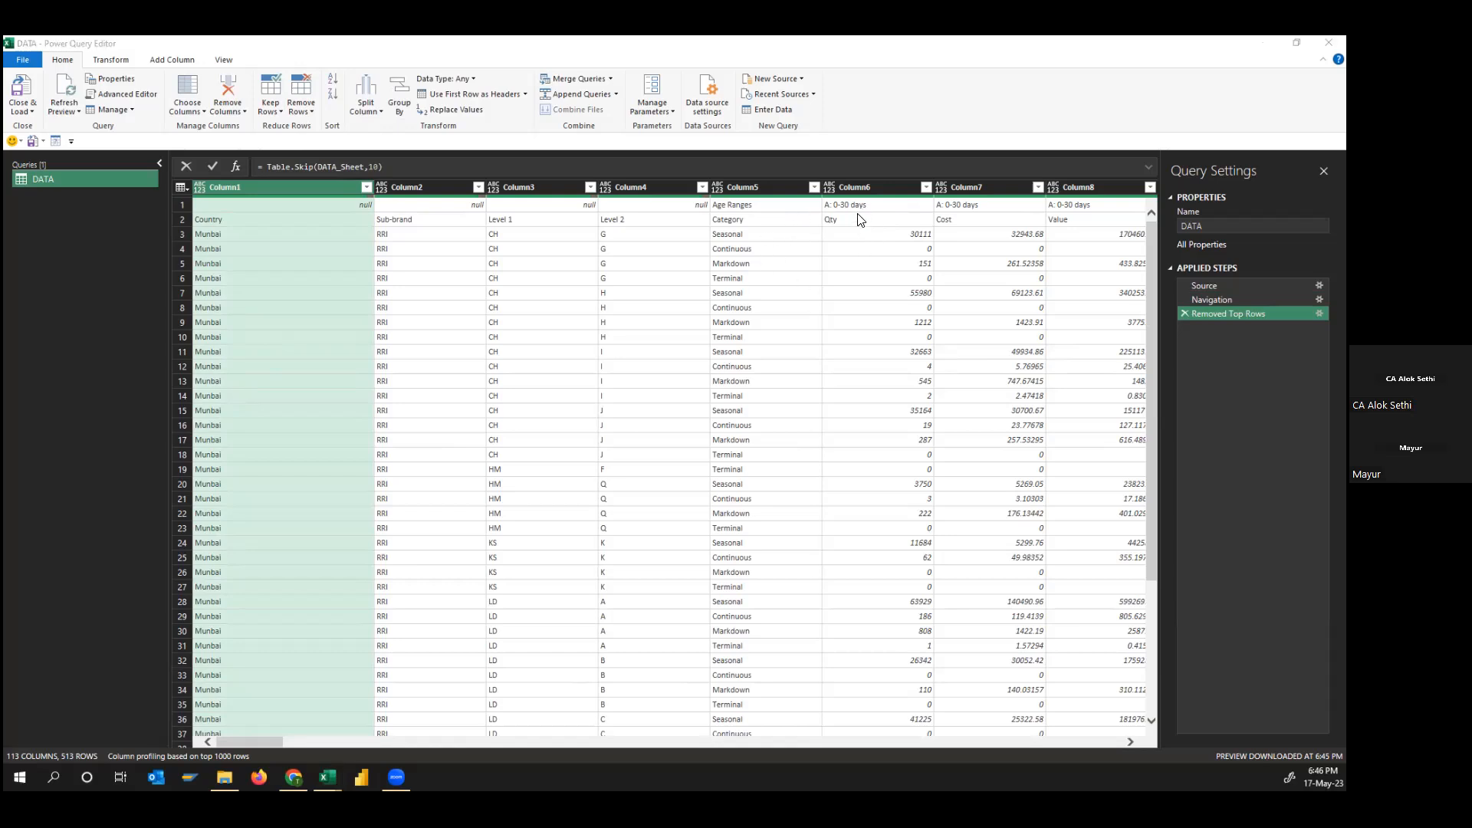
Consult the Session 3 overview in Chrome, return to Power Query Editor and examine the two header rows in Column3, Column6 and Column7
key(alt+Tab)
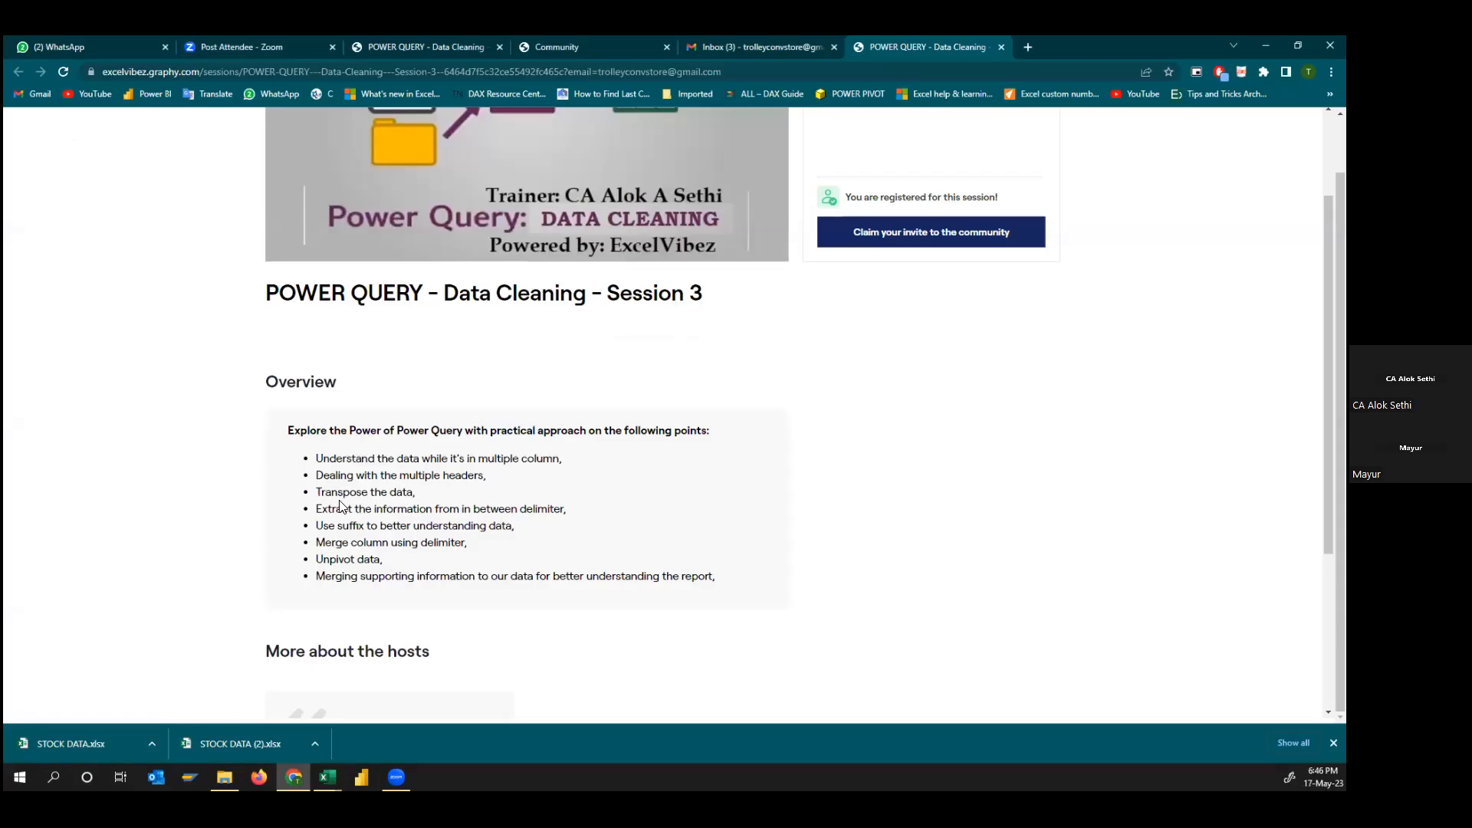
key(alt+Tab)
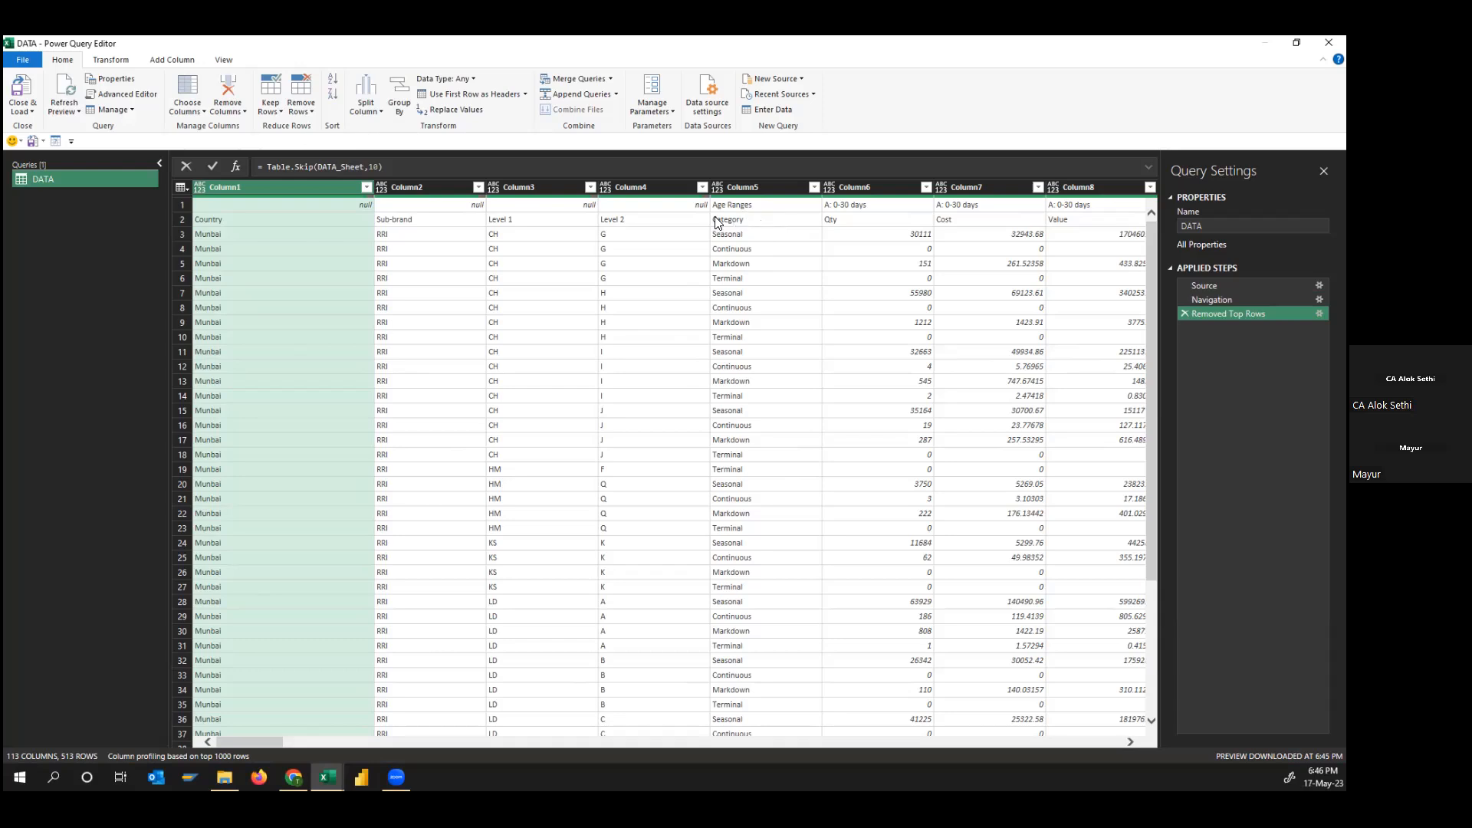
click(541, 207)
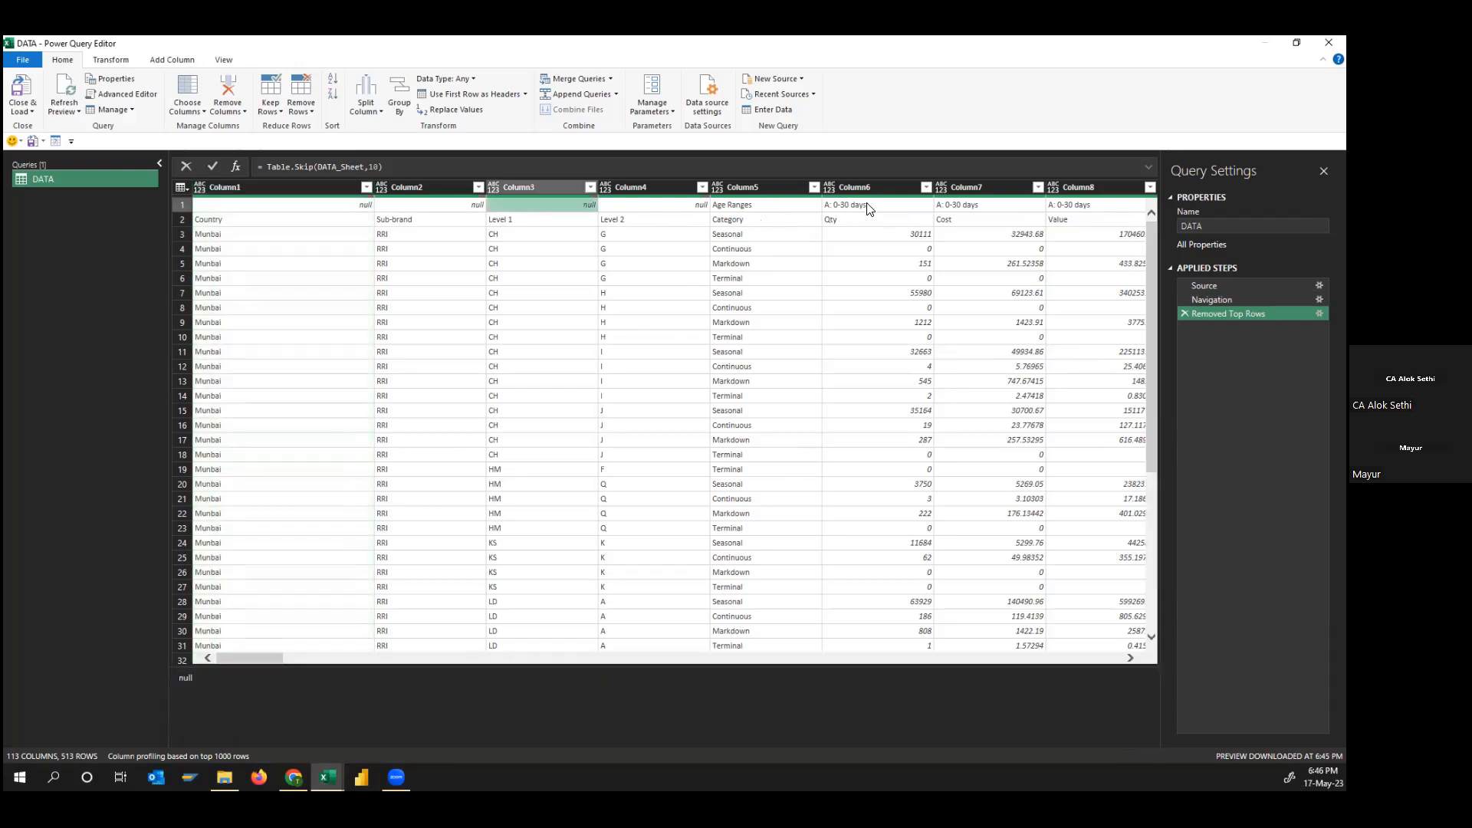
click(843, 210)
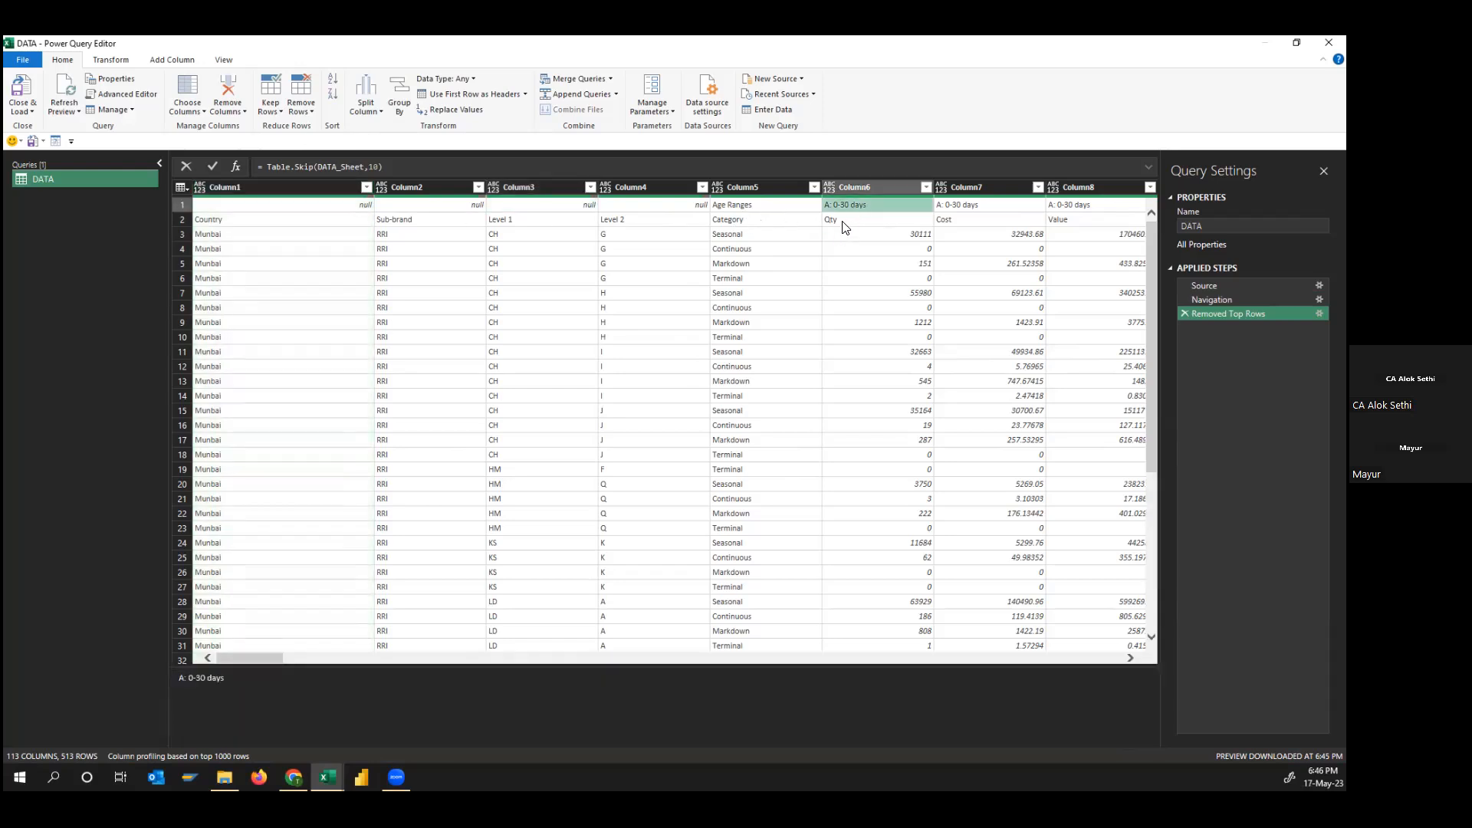
click(848, 223)
click(968, 222)
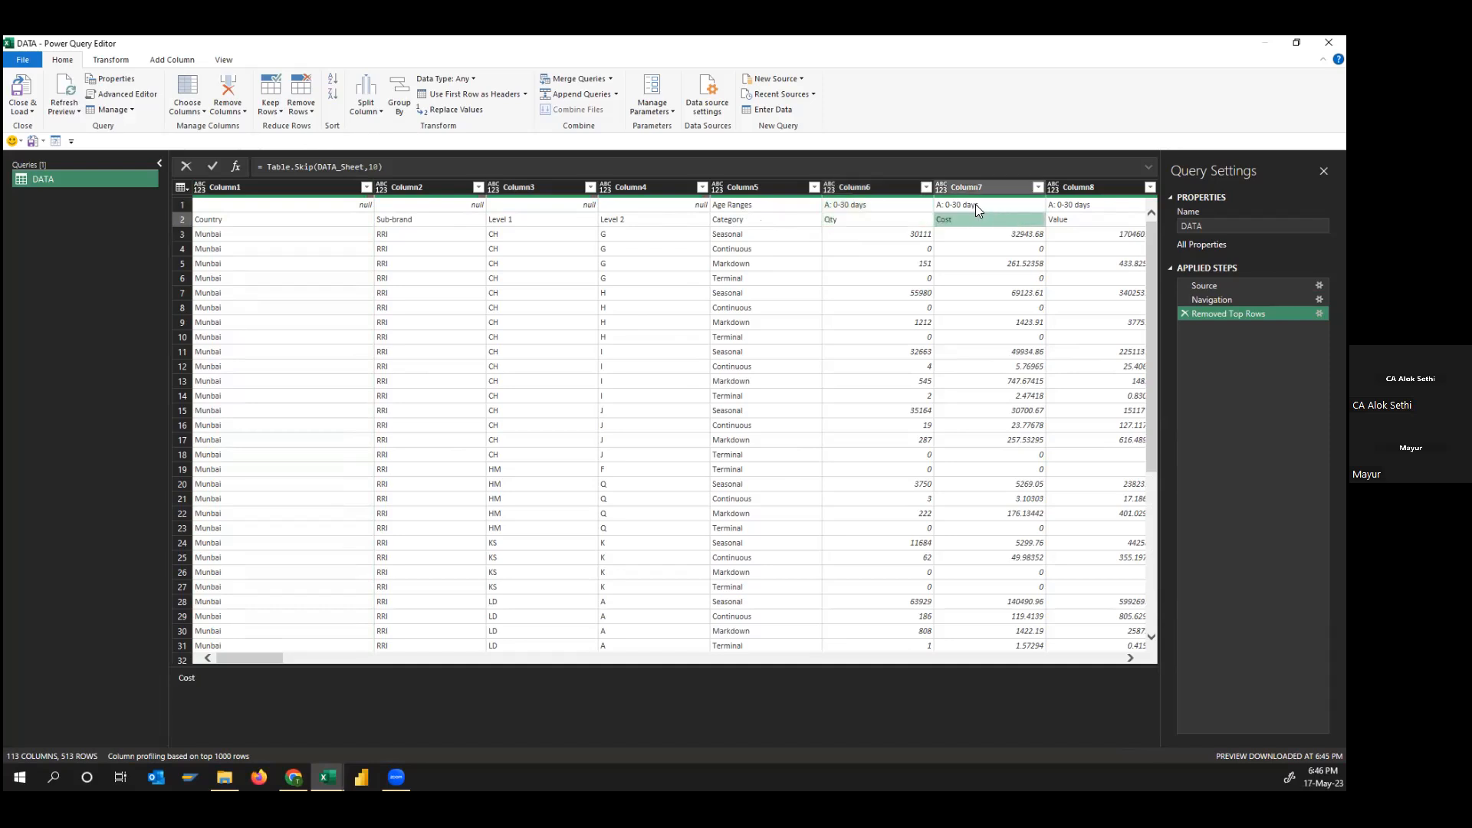
click(974, 204)
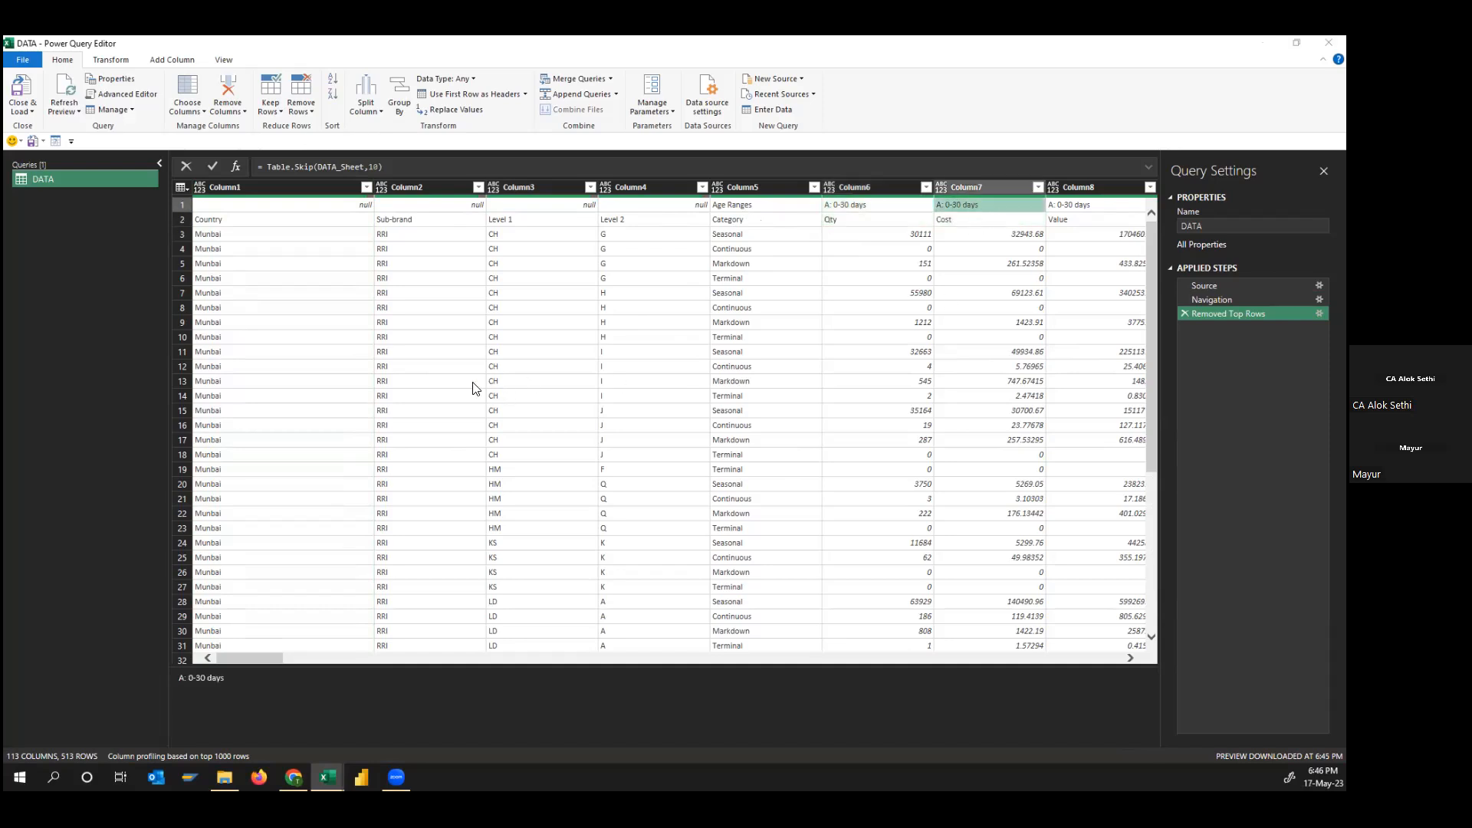
Switch to Chrome and highlight the "Transpose the data" point in the Session 3 overview
key(alt+Tab)
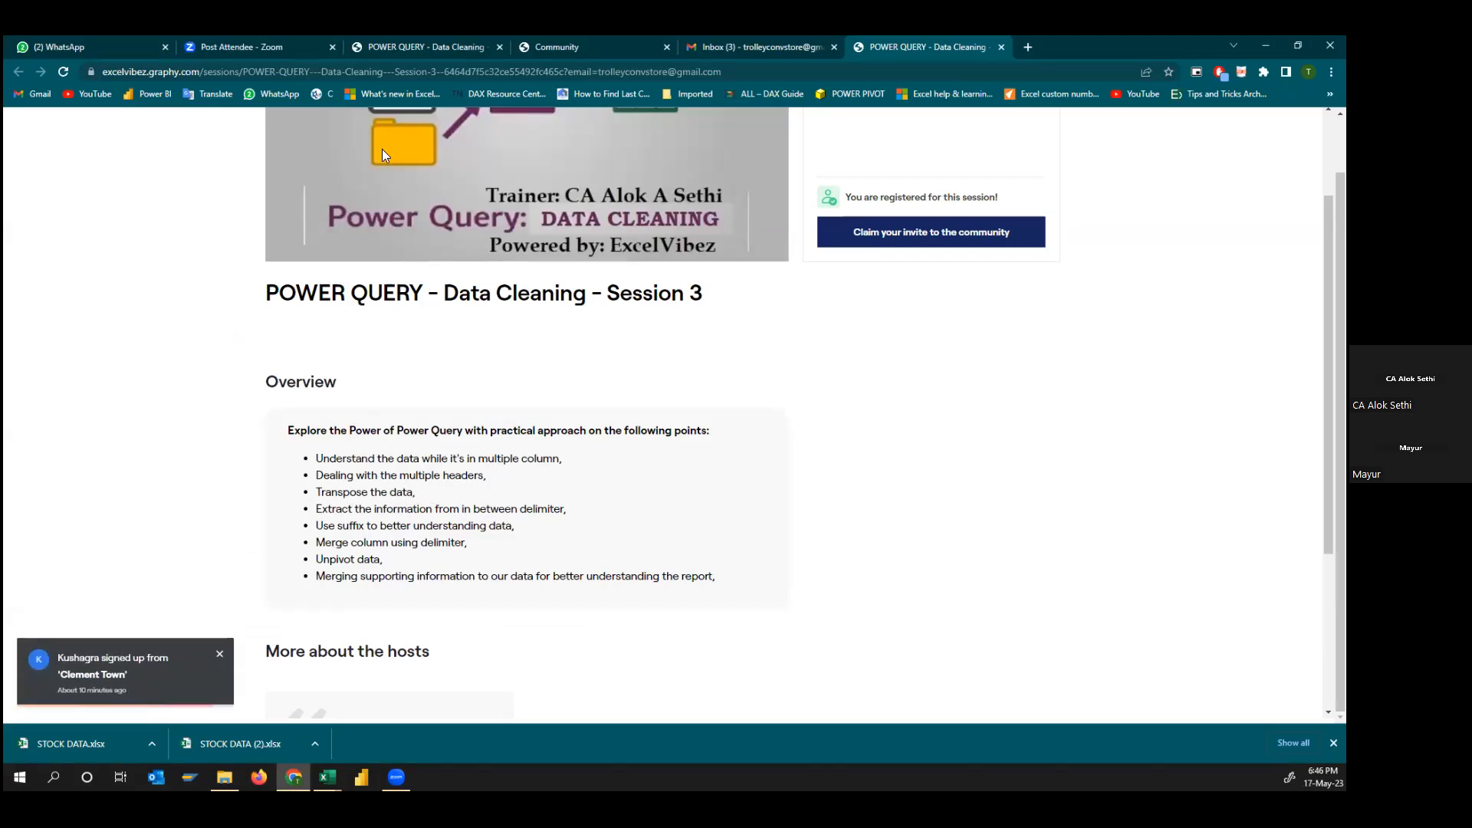
scroll(446, 468, down, 1)
scroll(446, 468, down, 2)
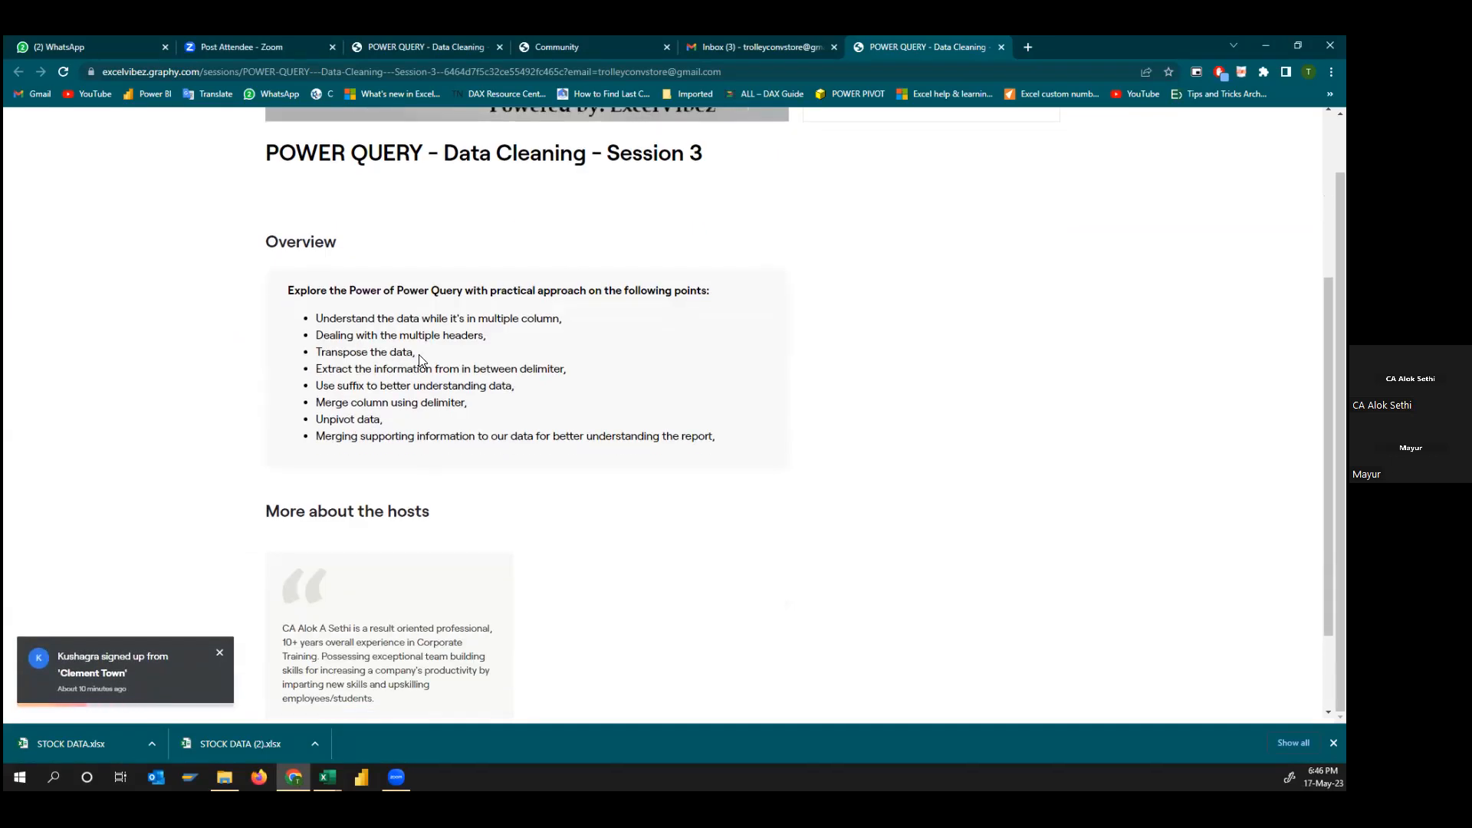
drag(418, 353, 318, 361)
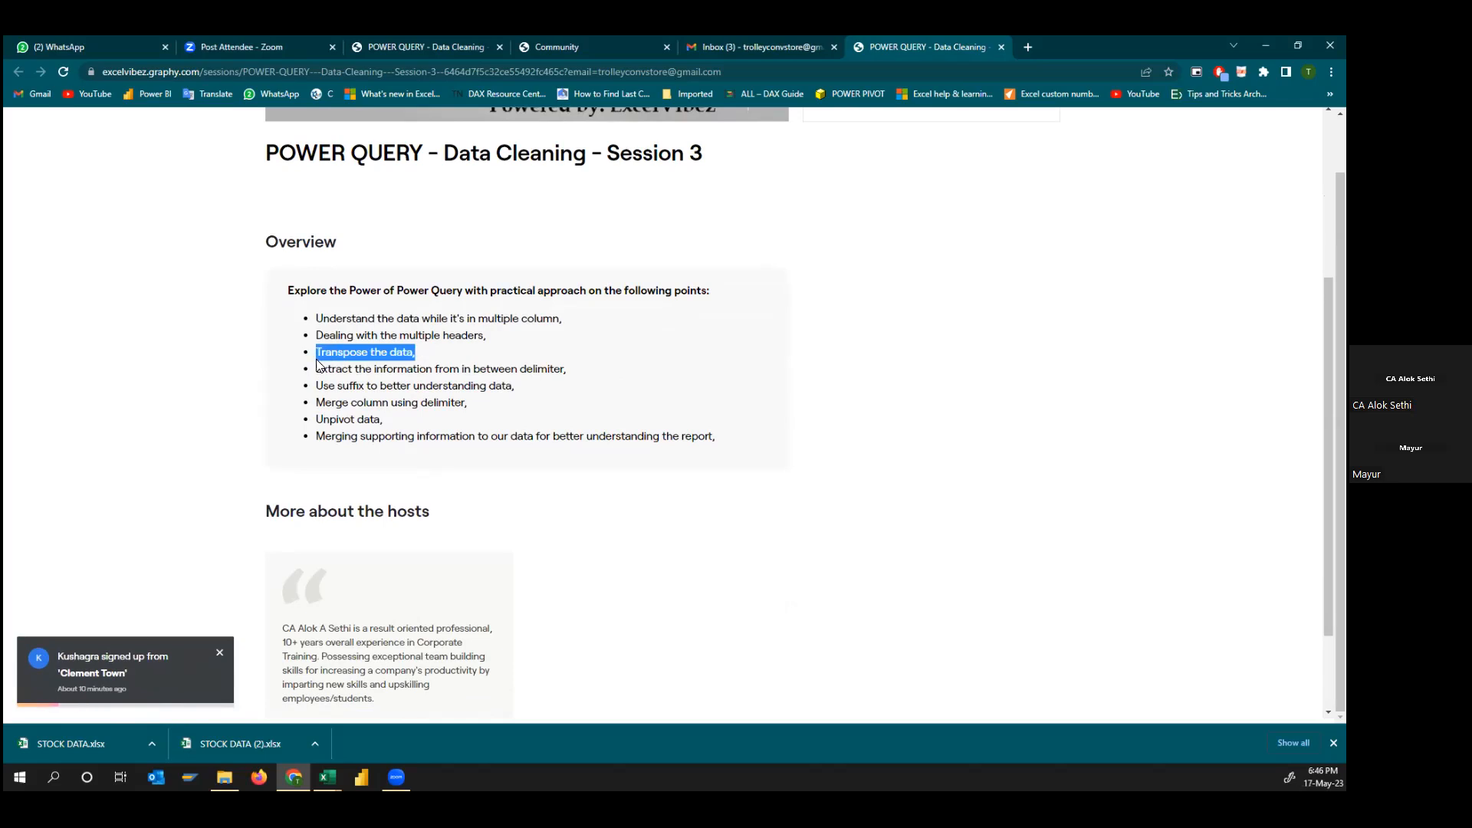
click(414, 355)
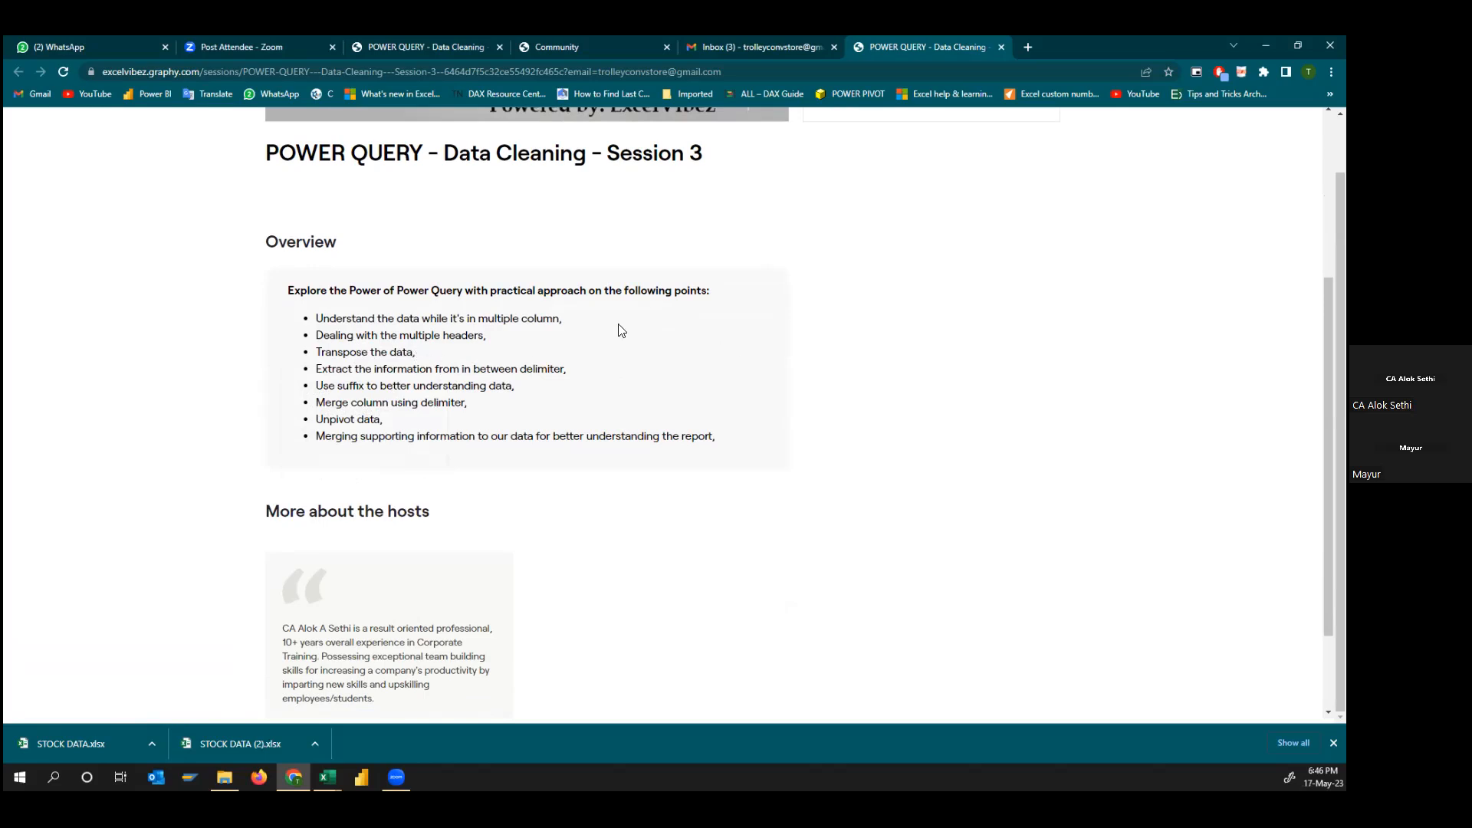
Switch back to Power Query Editor and transpose the DATA table
key(alt+Tab)
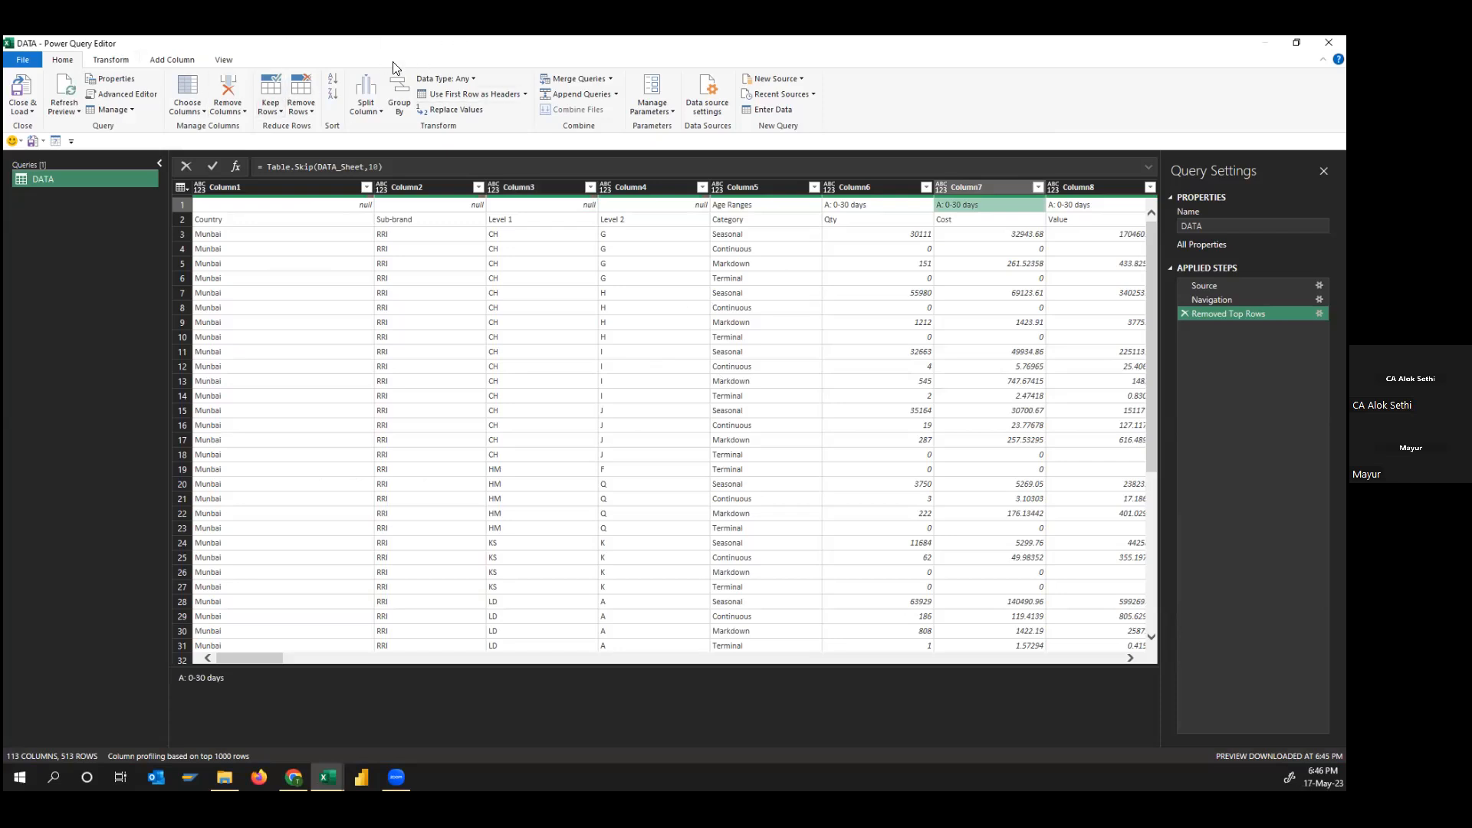
click(112, 65)
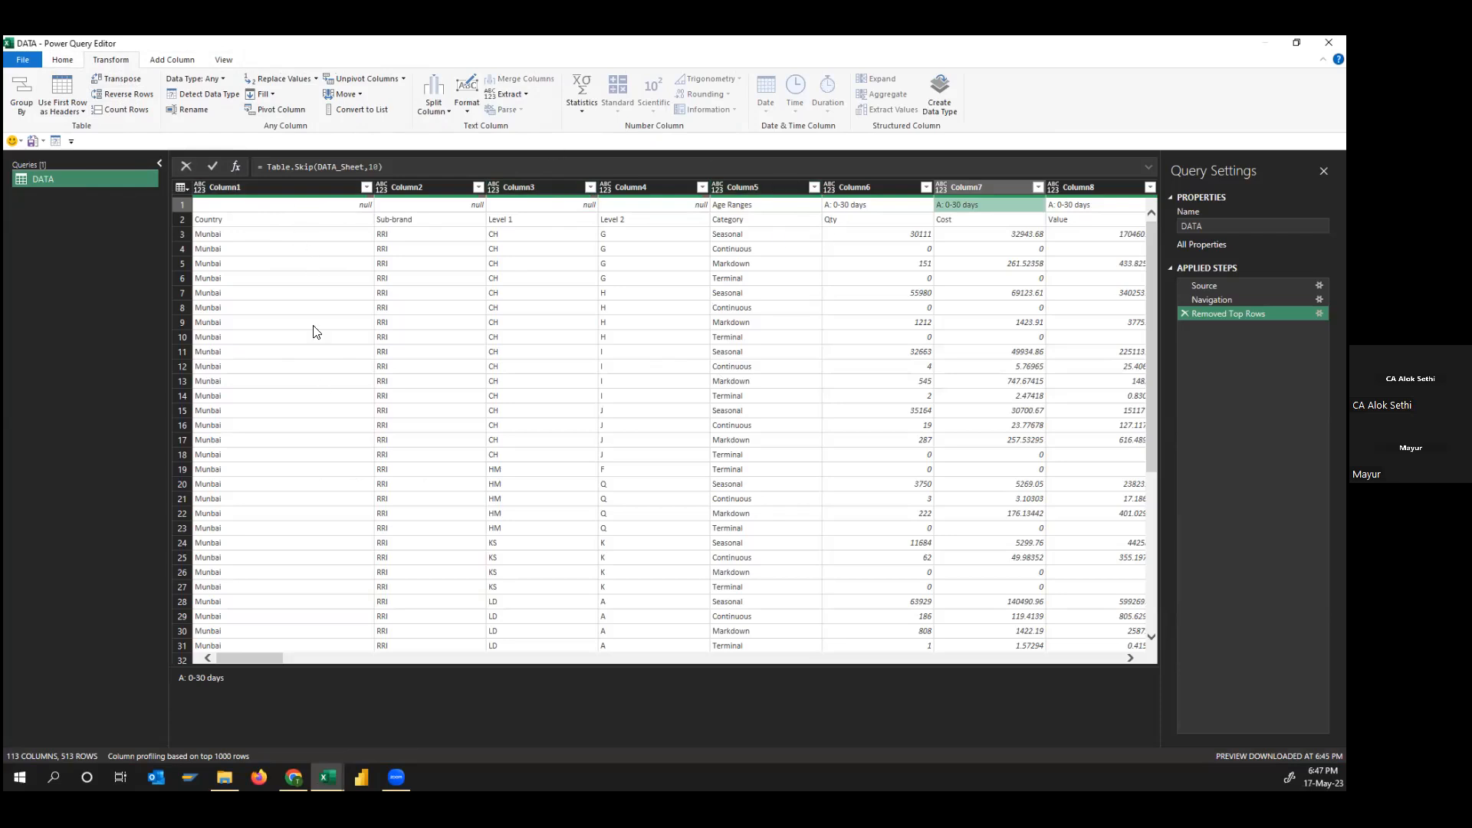
click(108, 85)
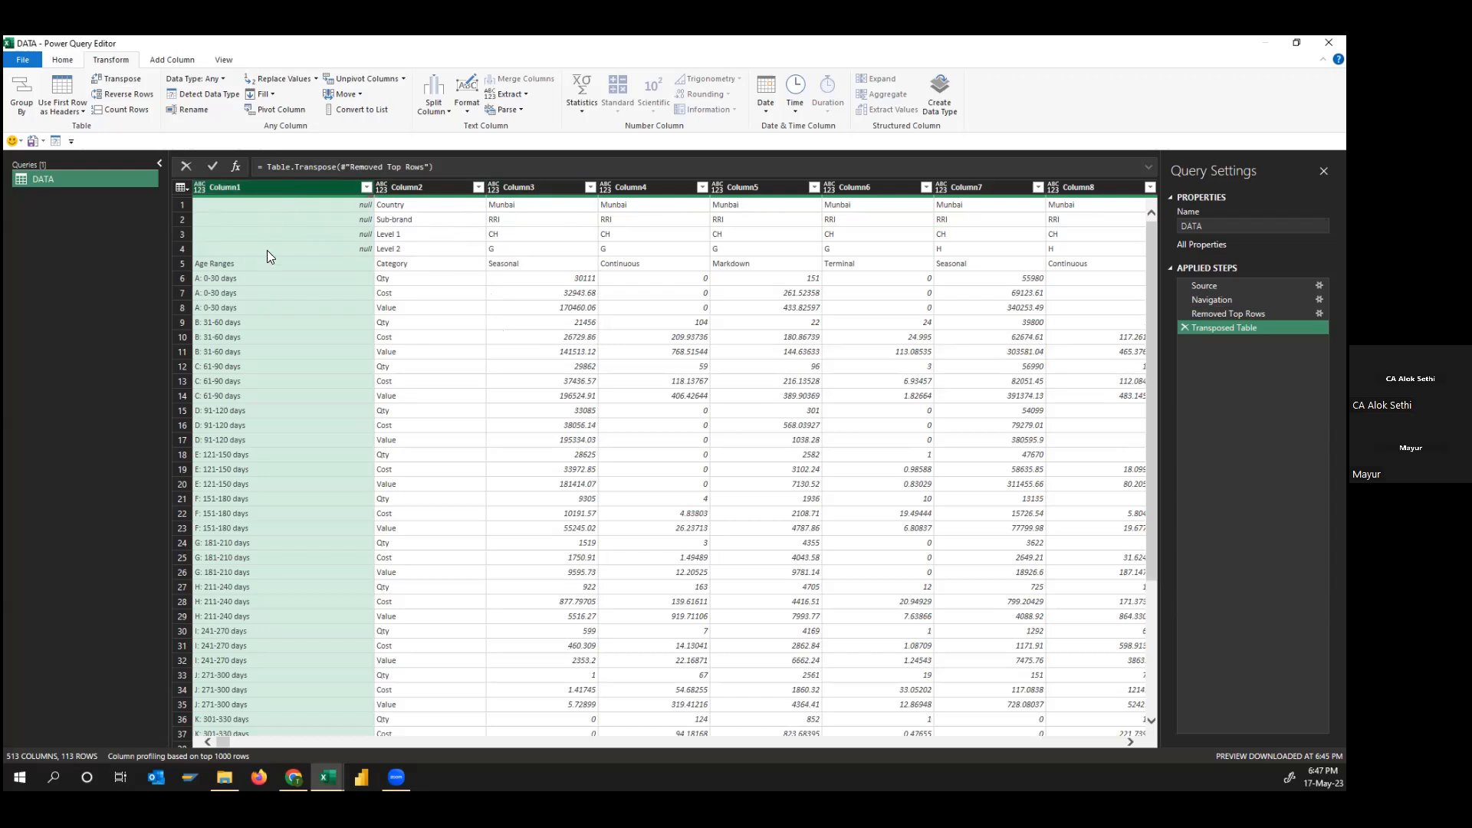
Highlight the "Extract the information from in between delimiter" point of the Session 3 overview in Chrome and return to Power Query Editor
key(alt+Tab)
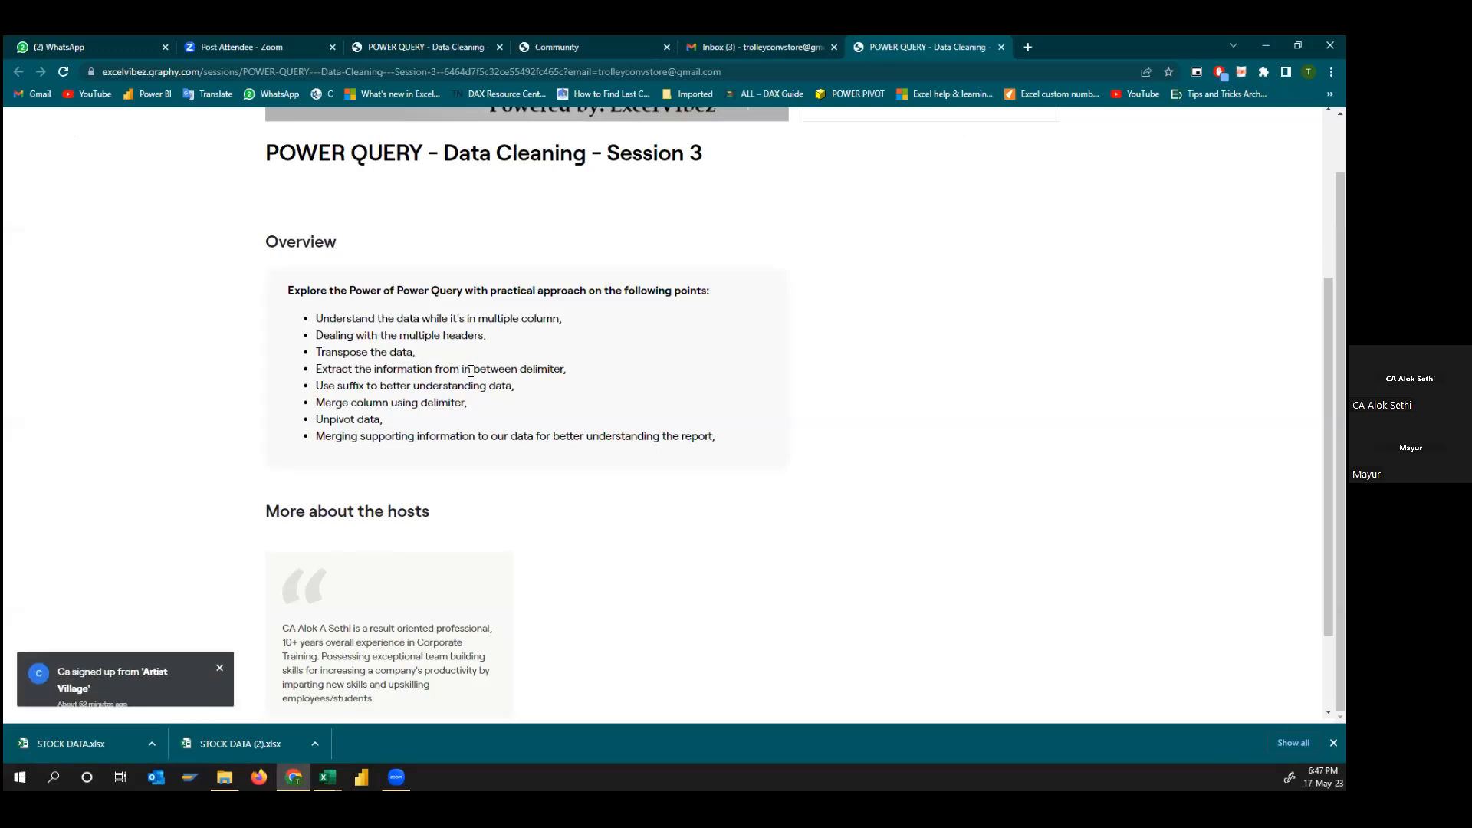
drag(563, 369, 315, 369)
click(582, 394)
key(alt+Tab)
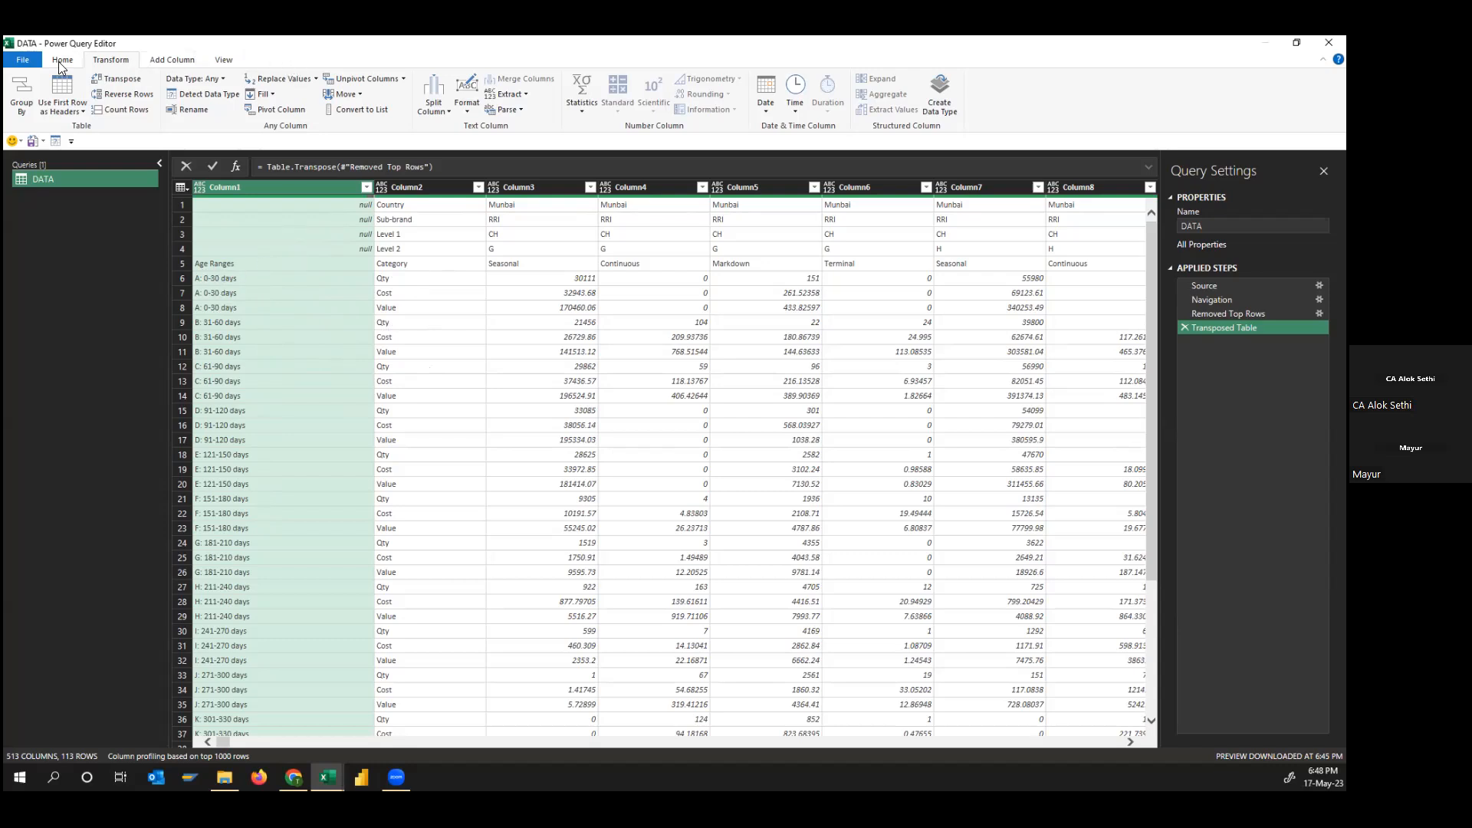
click(445, 114)
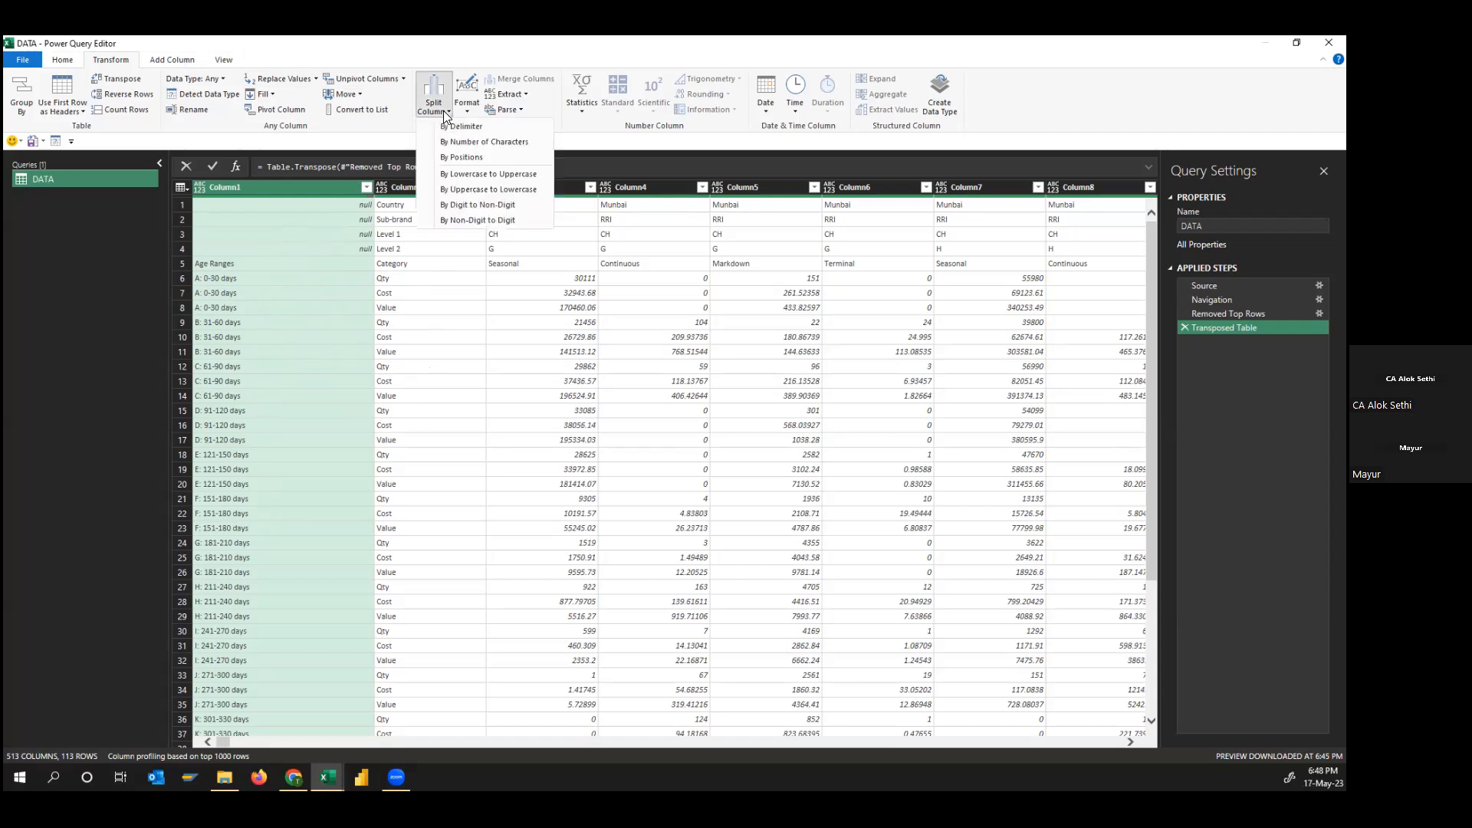
click(478, 158)
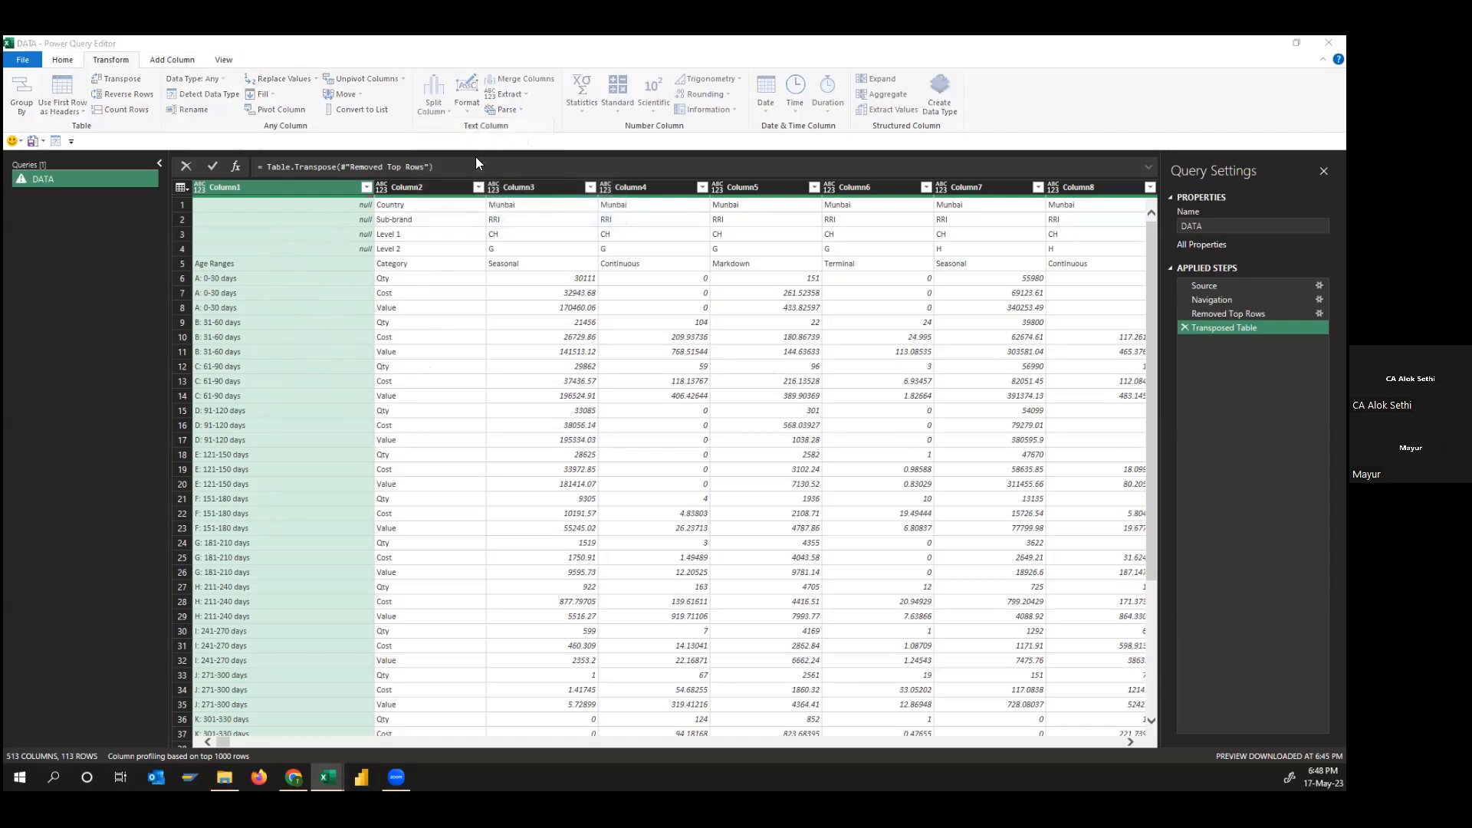
click(454, 424)
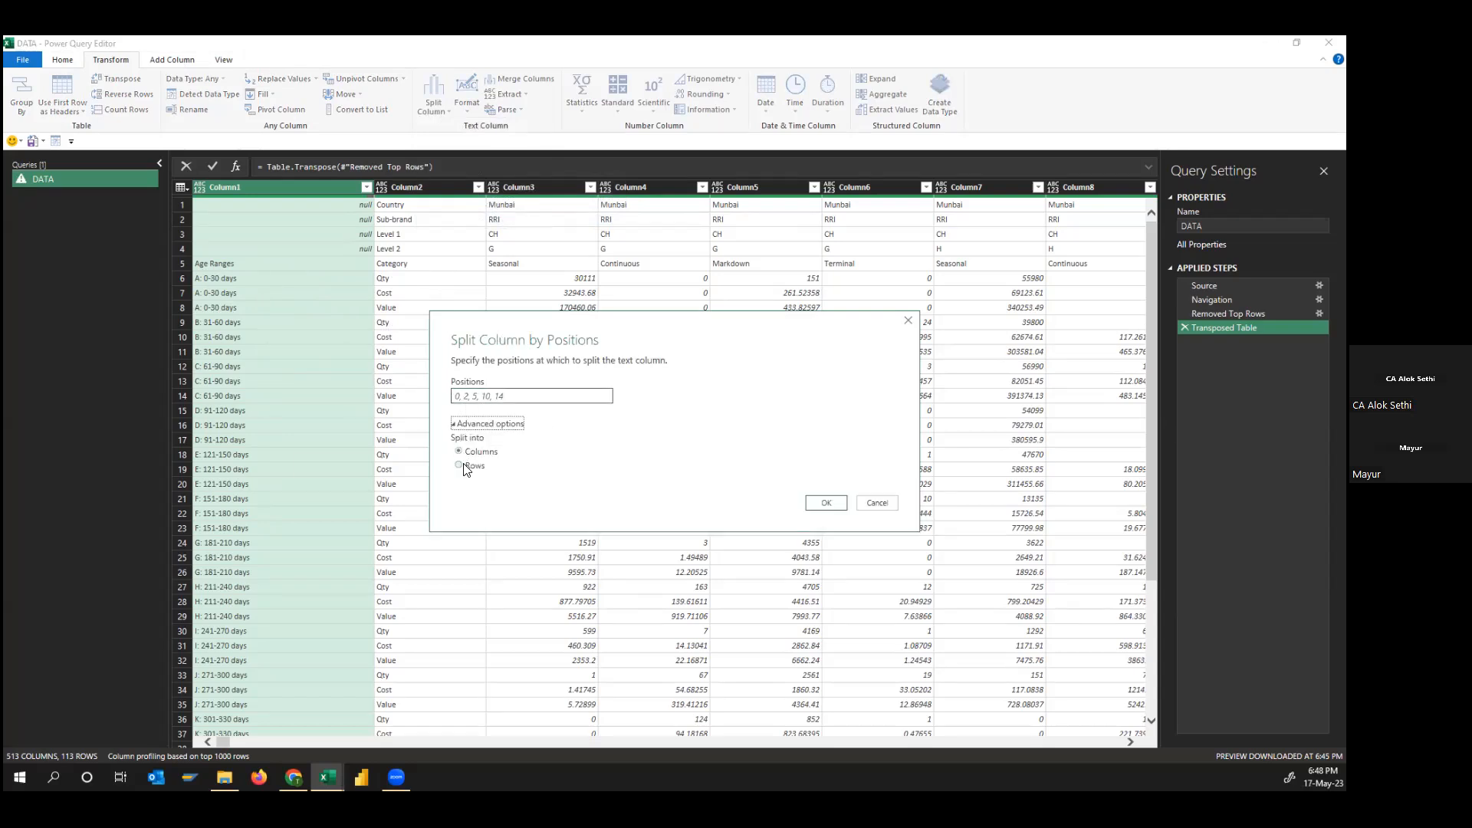
click(458, 466)
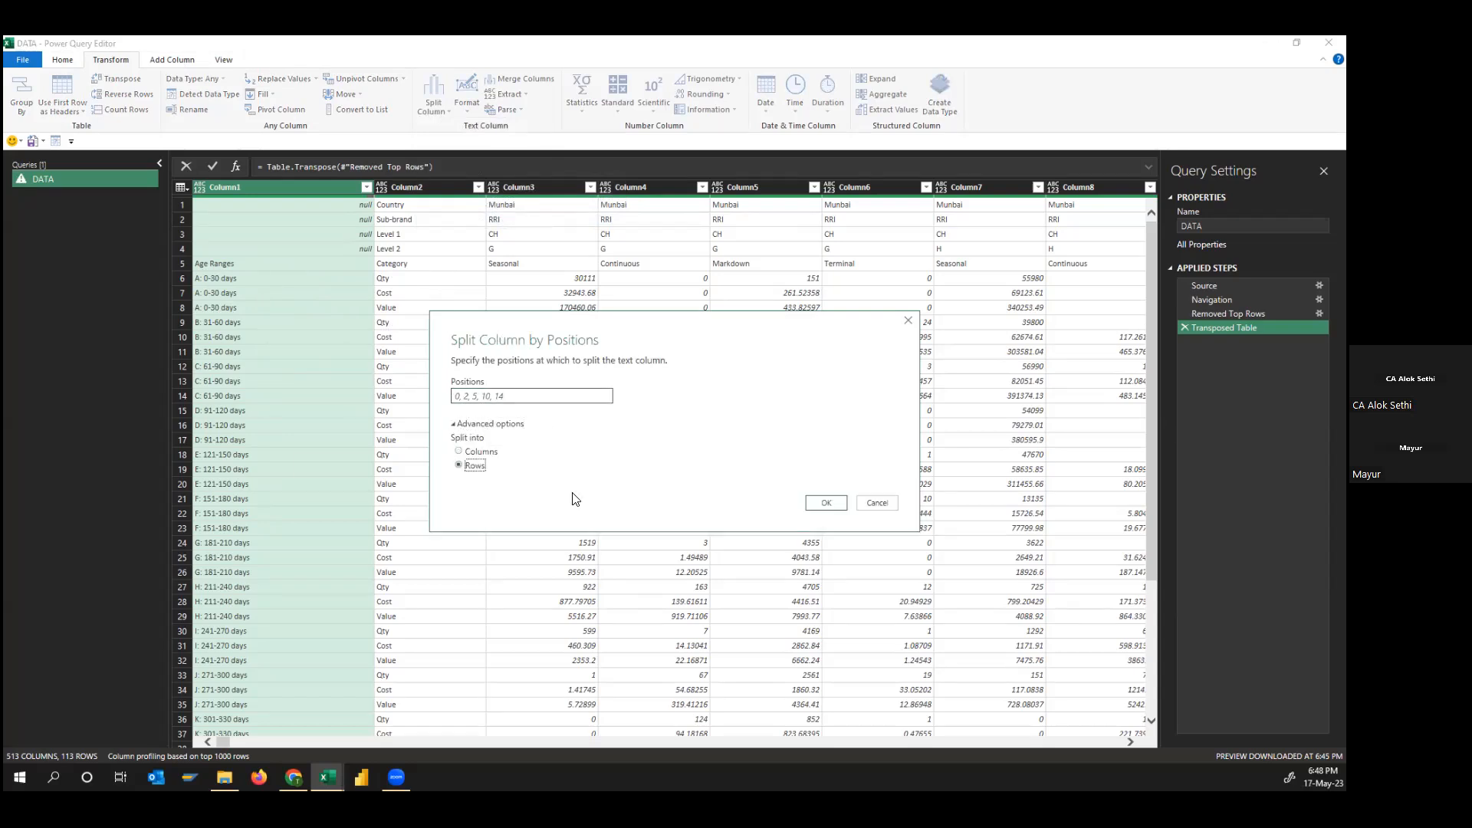
click(877, 503)
click(434, 105)
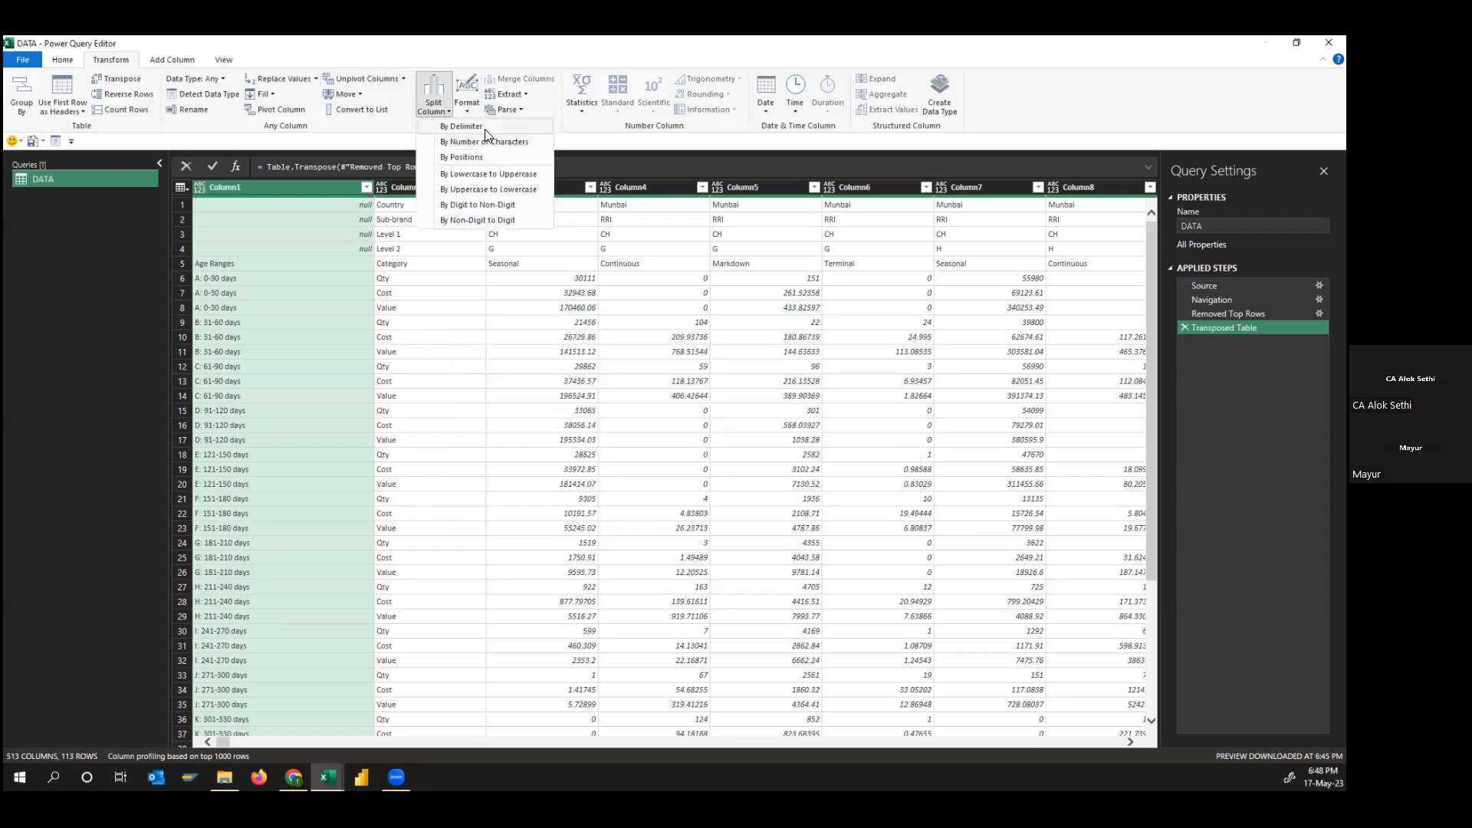
click(484, 129)
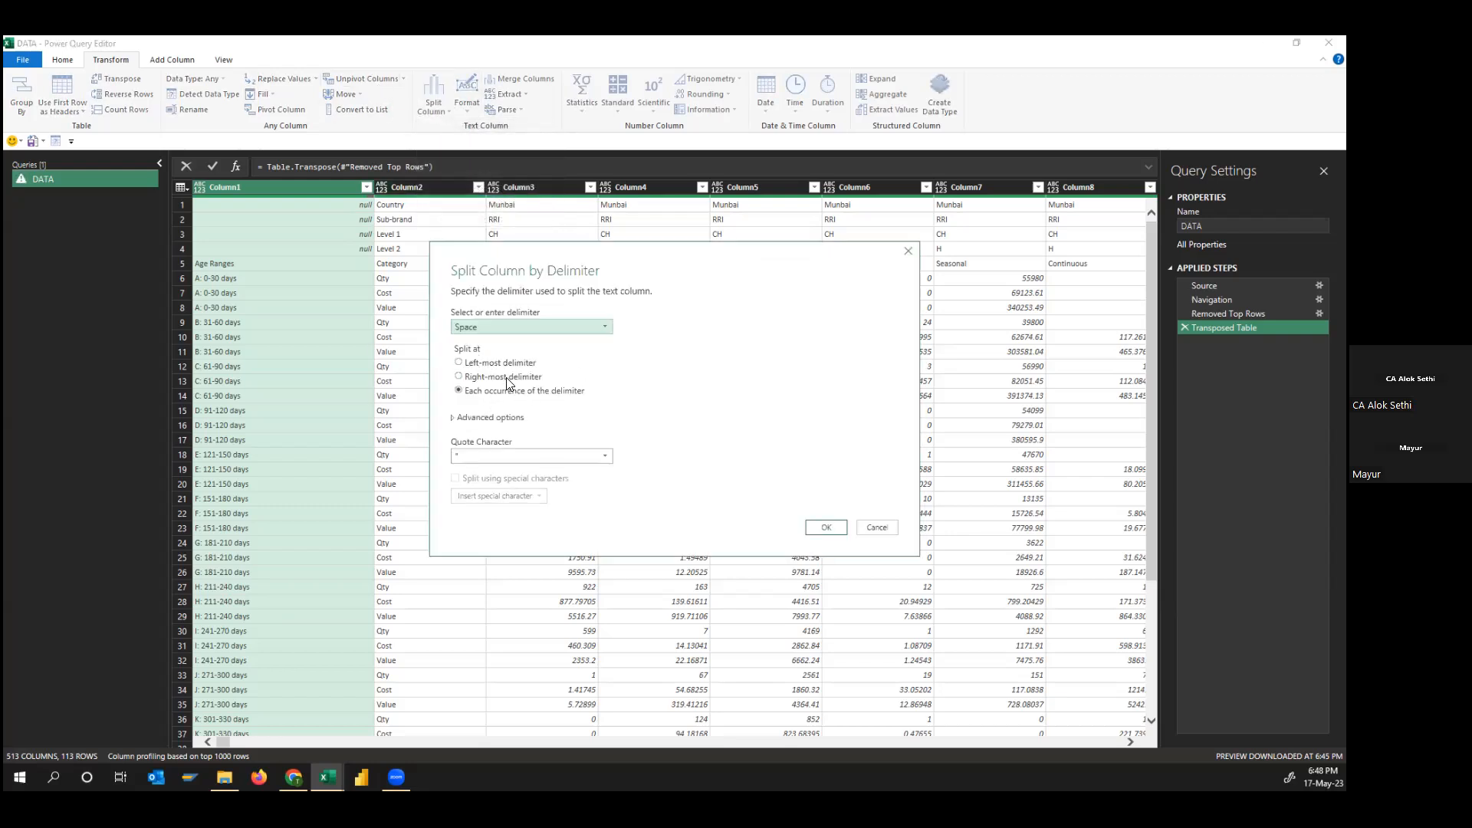
click(455, 419)
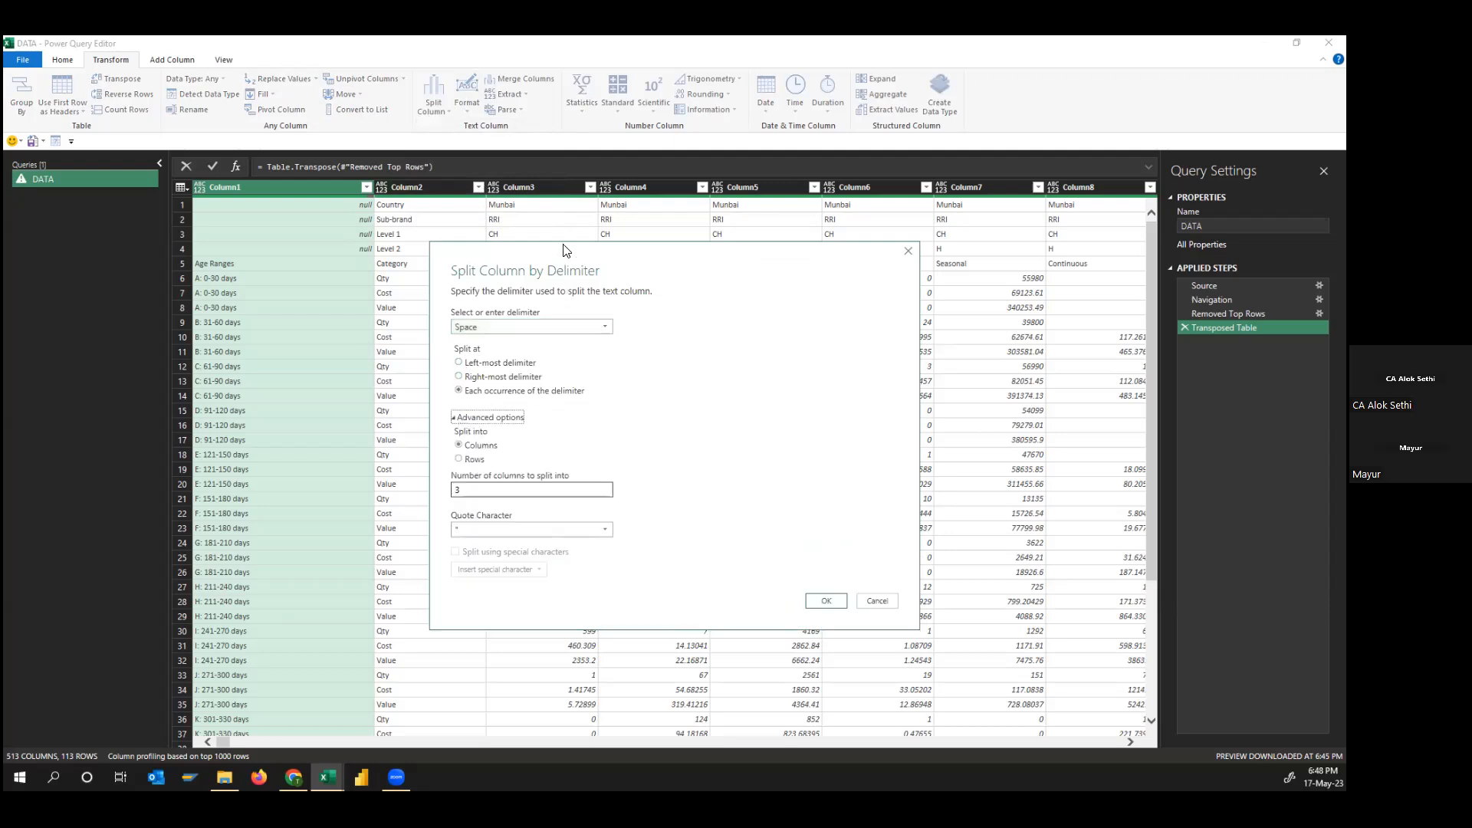
drag(560, 250, 546, 154)
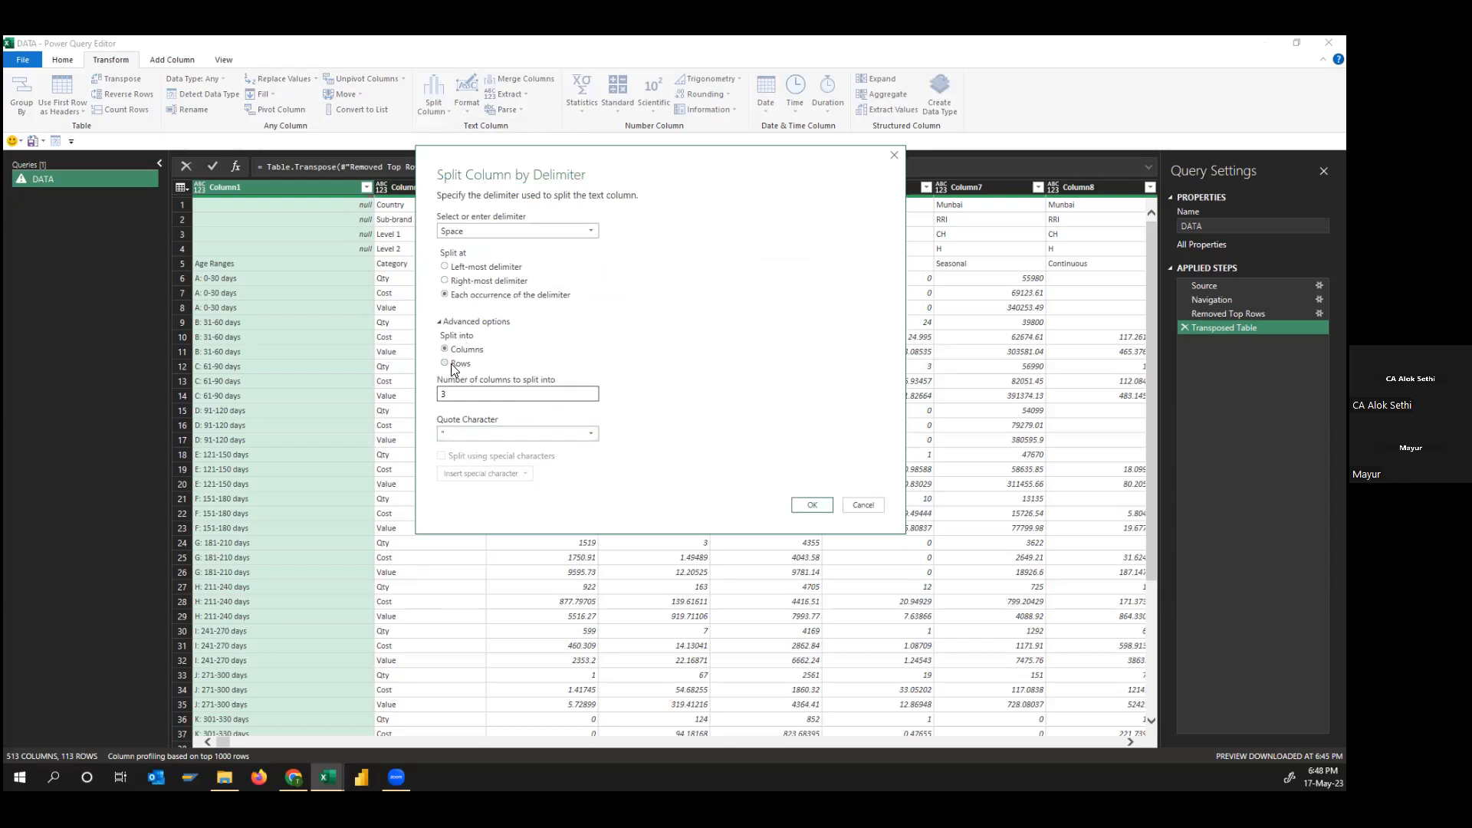
click(590, 434)
click(635, 438)
click(451, 283)
click(451, 268)
click(451, 295)
click(589, 230)
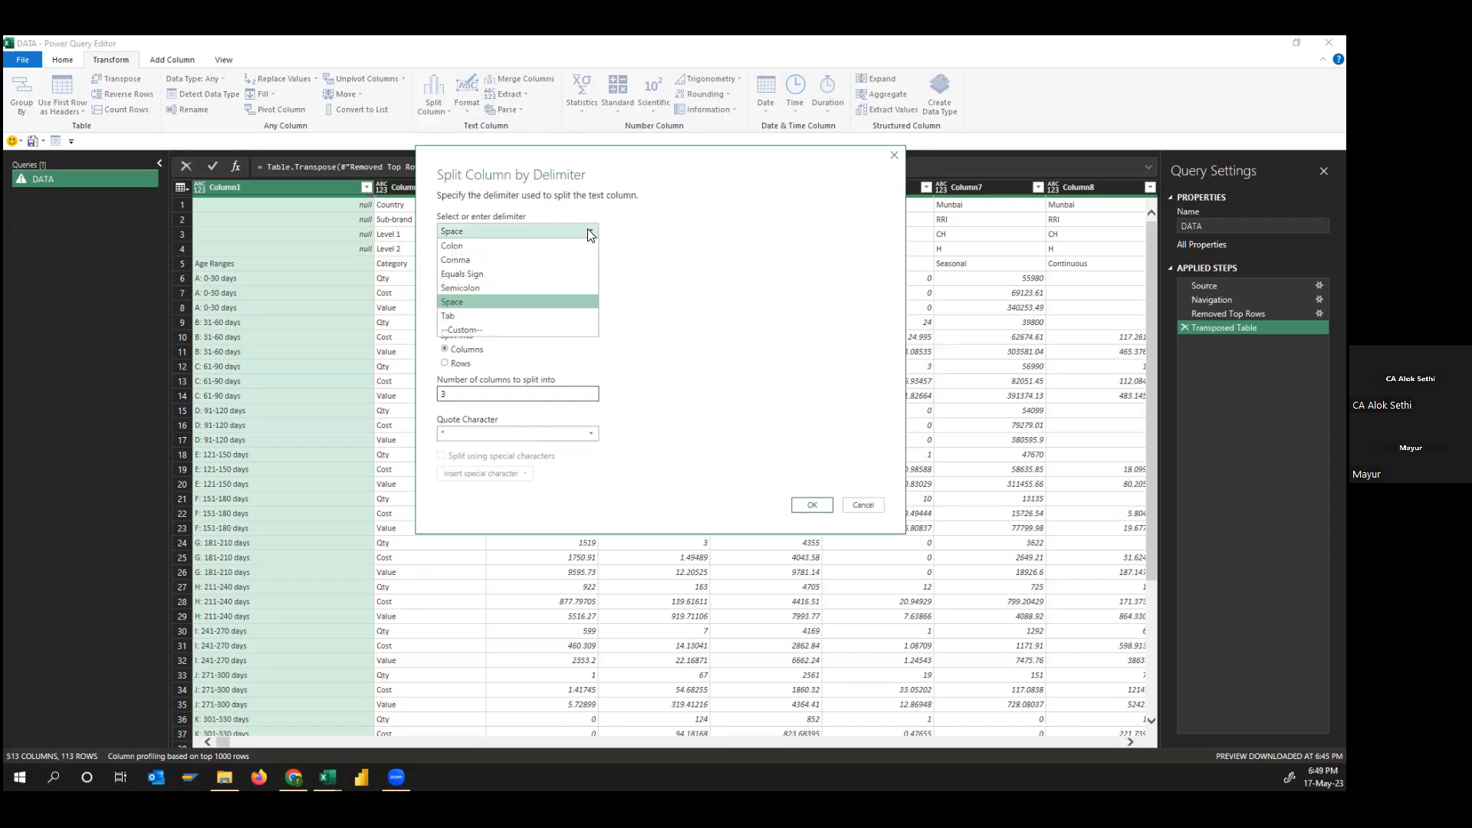
click(466, 330)
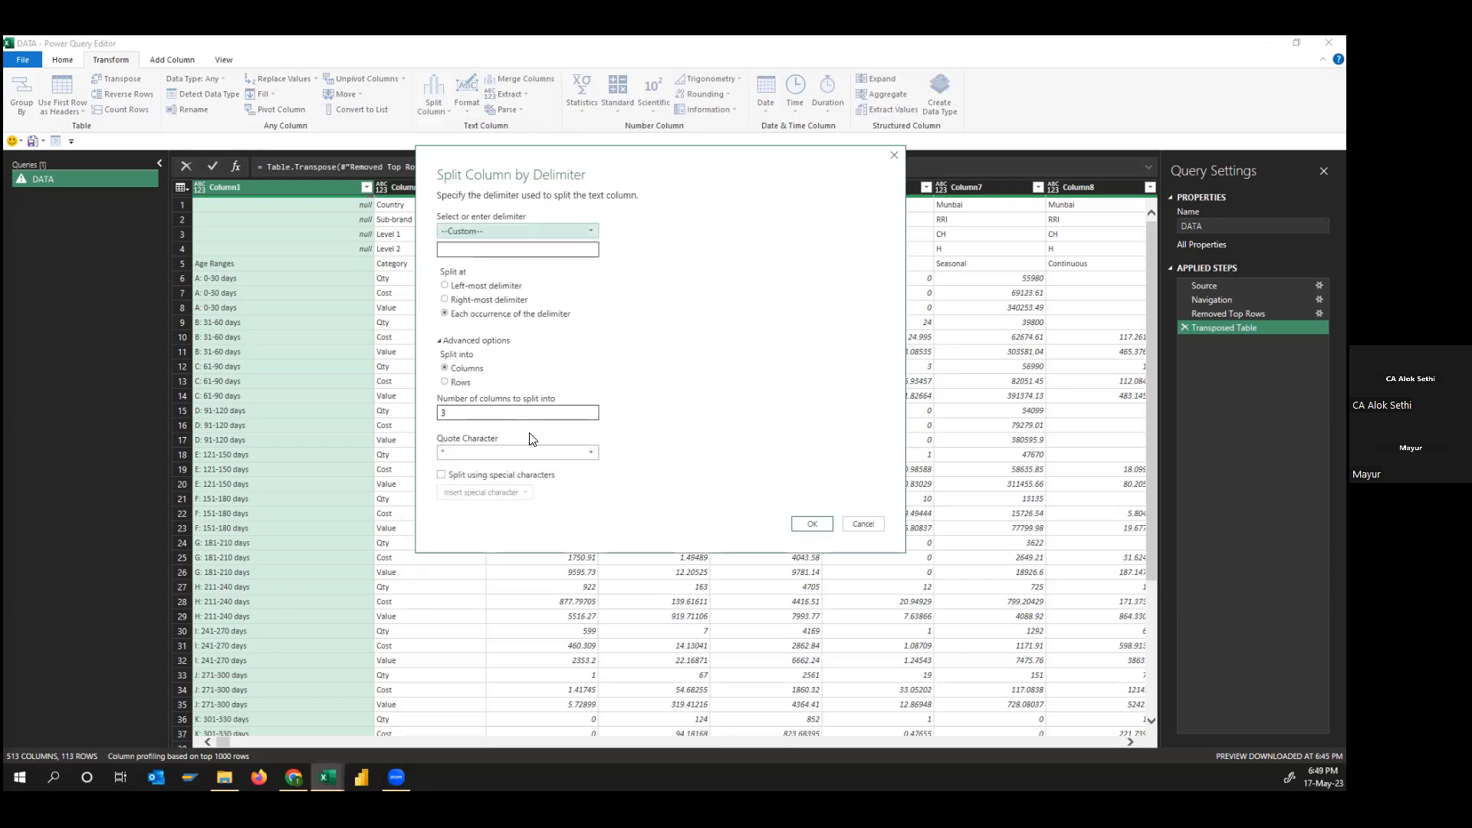
click(589, 230)
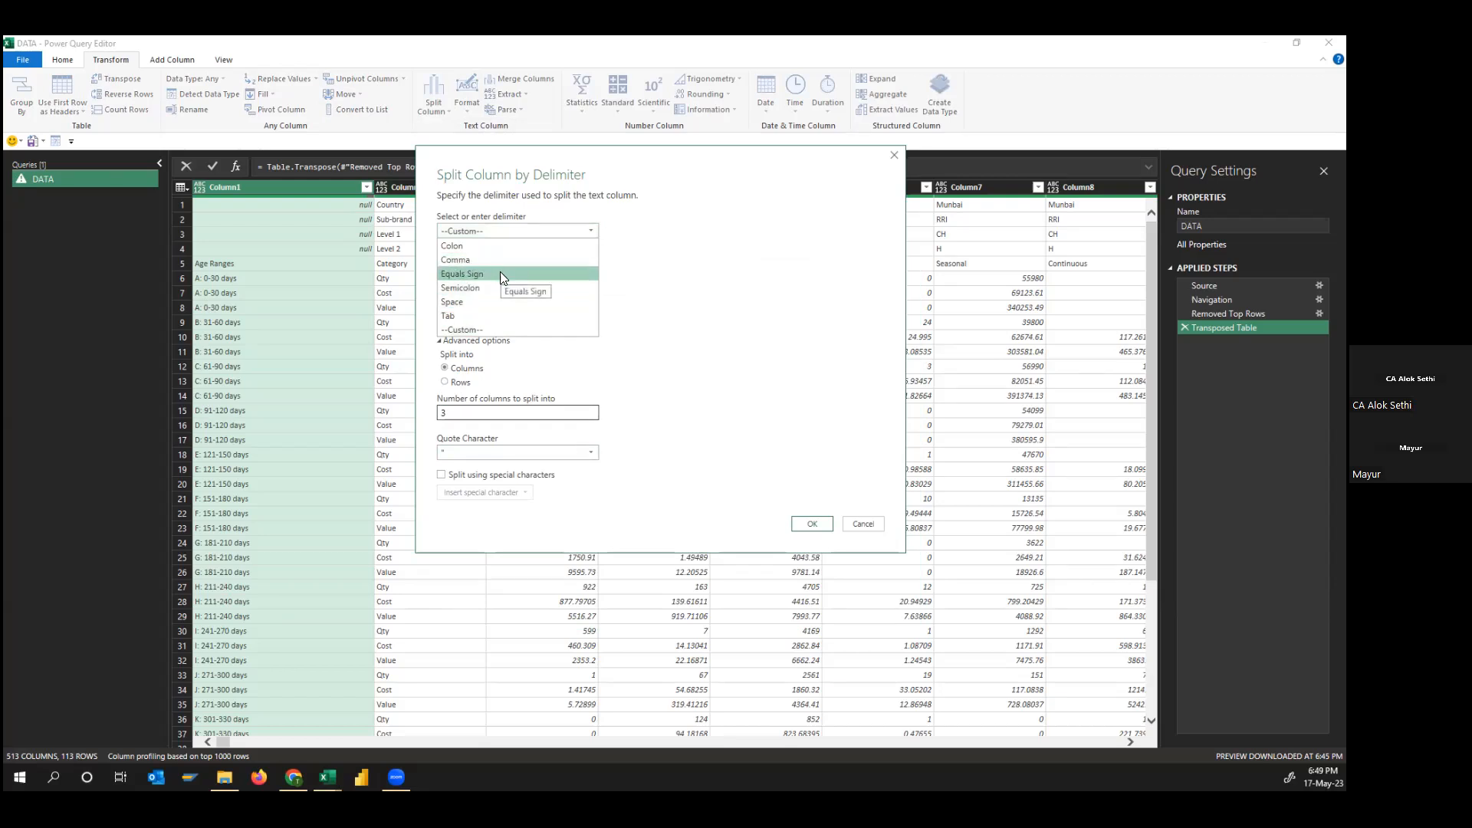
click(566, 233)
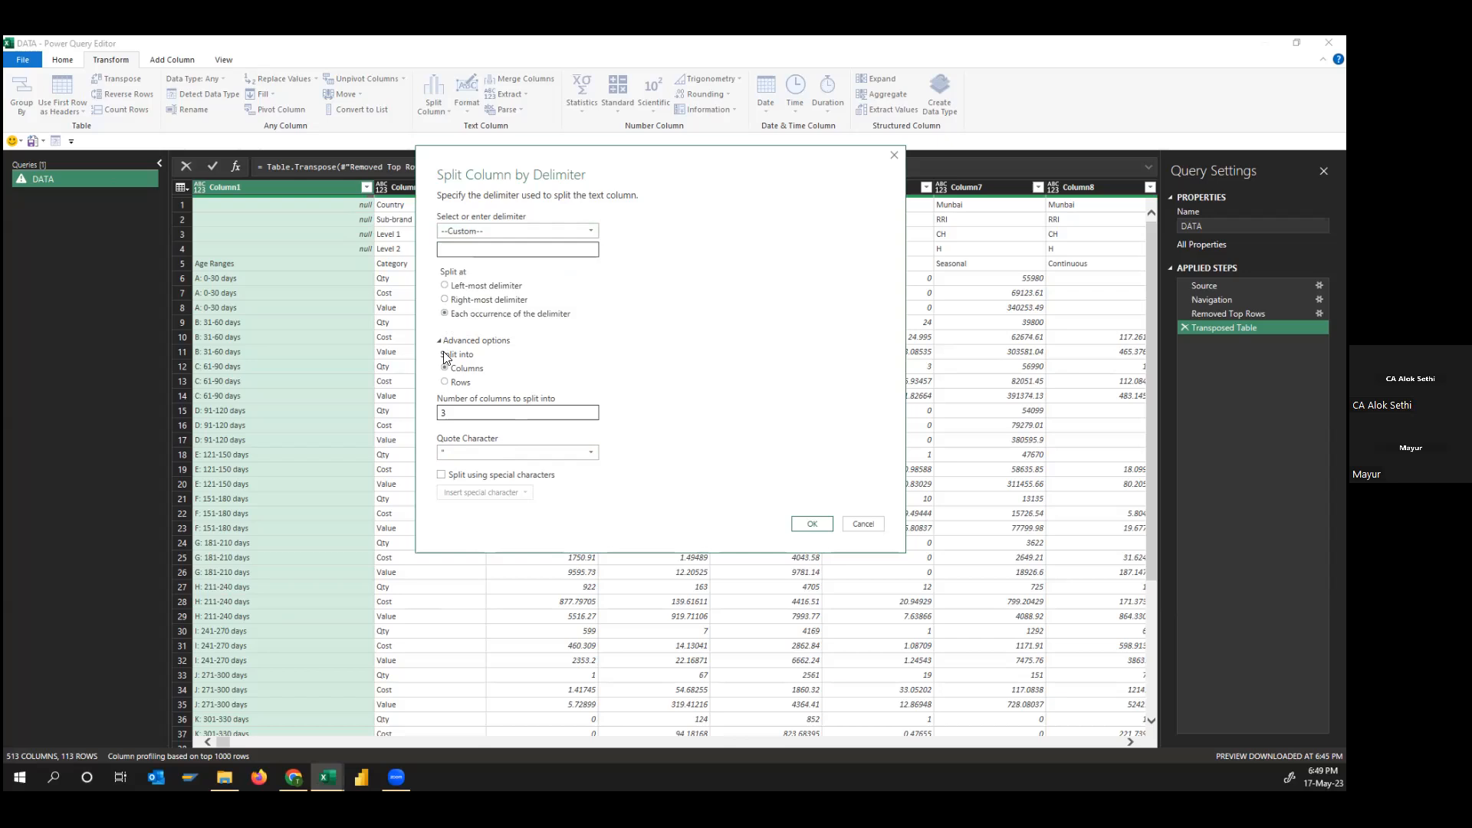
click(855, 523)
Close Power Query Editor and keep the changes, loading the DATA query into the DASHBOARD workbook
mouse_move(328, 777)
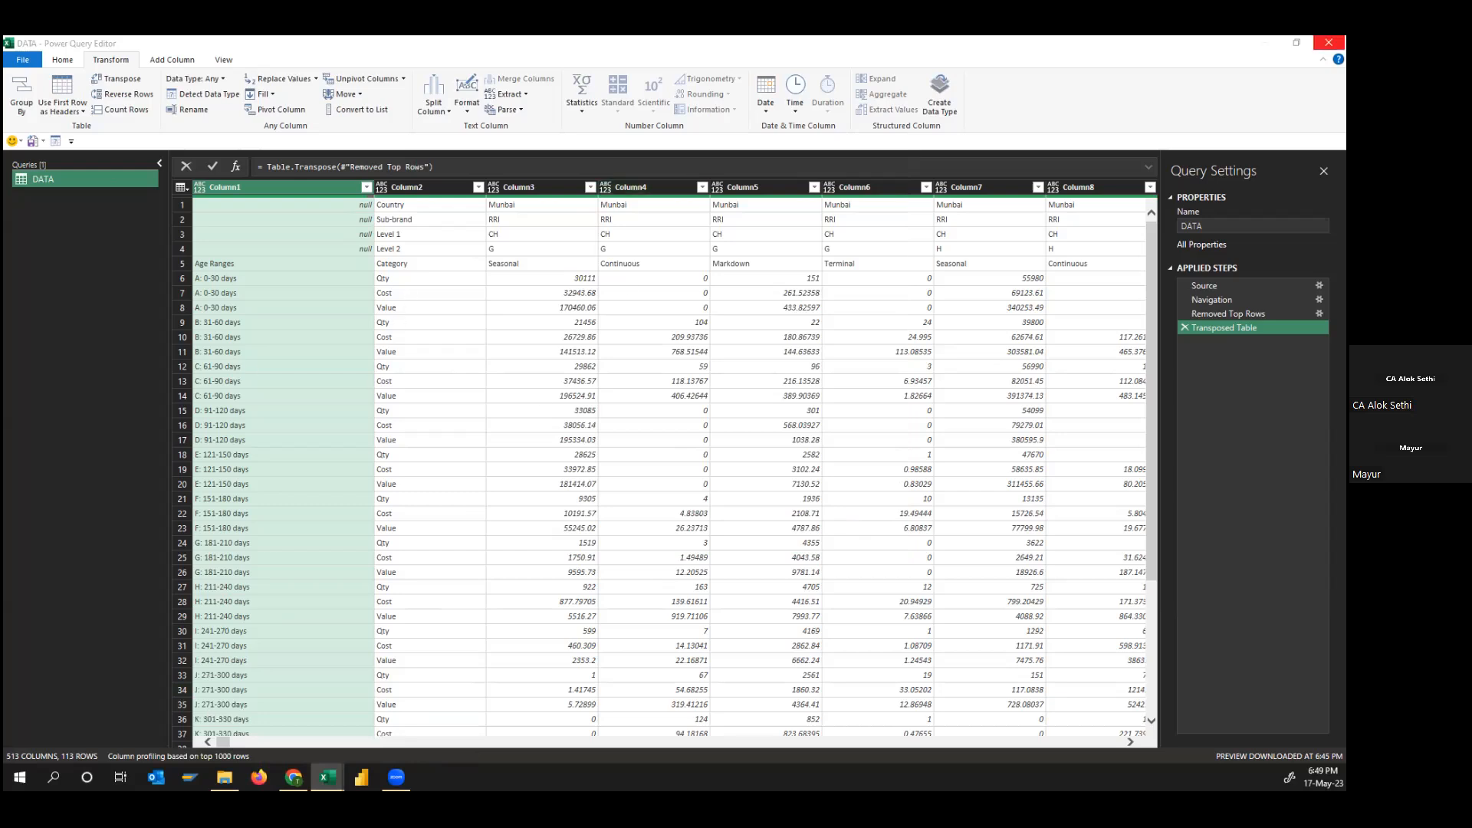
click(1329, 42)
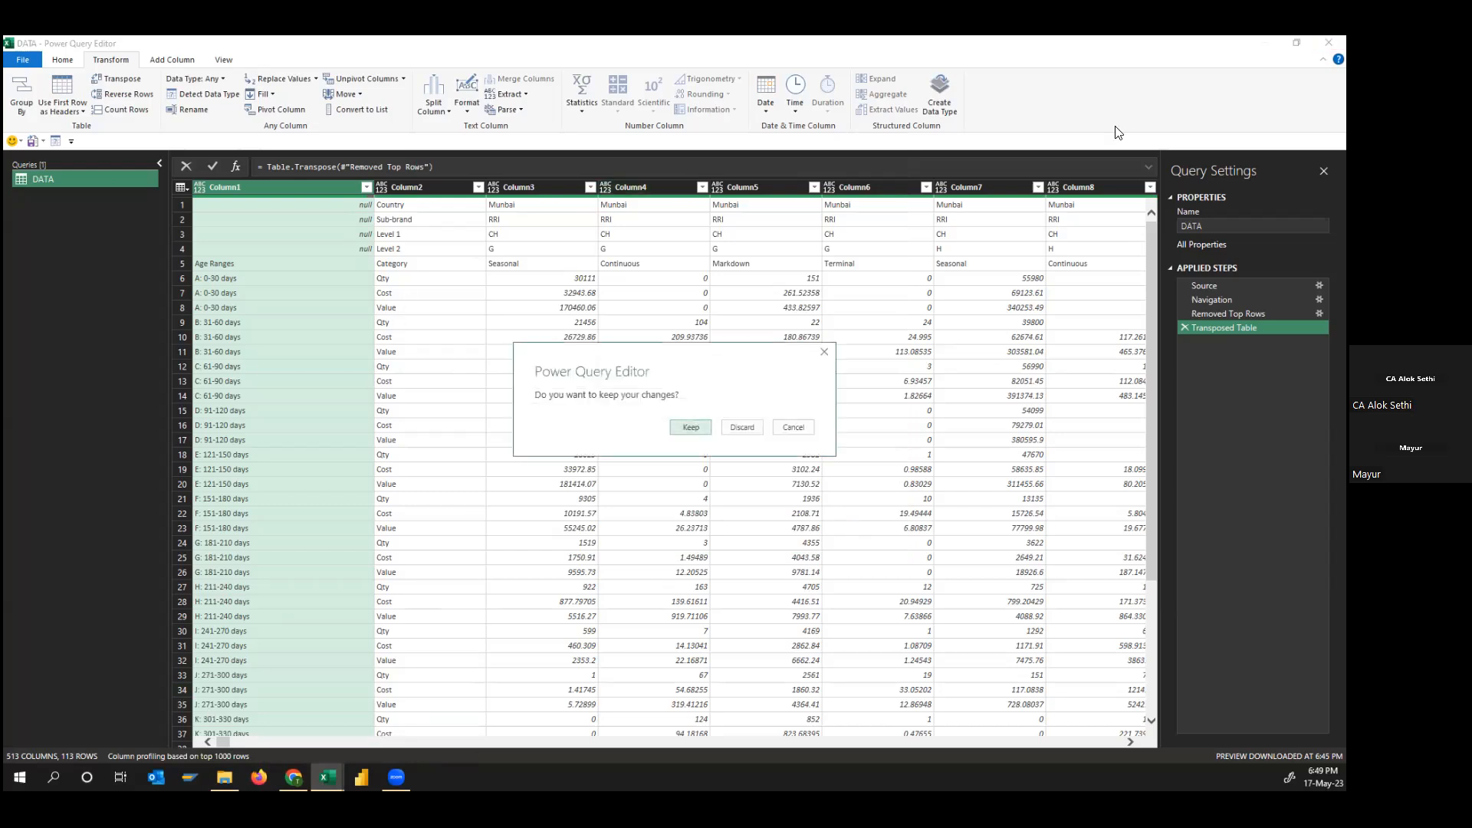
click(691, 428)
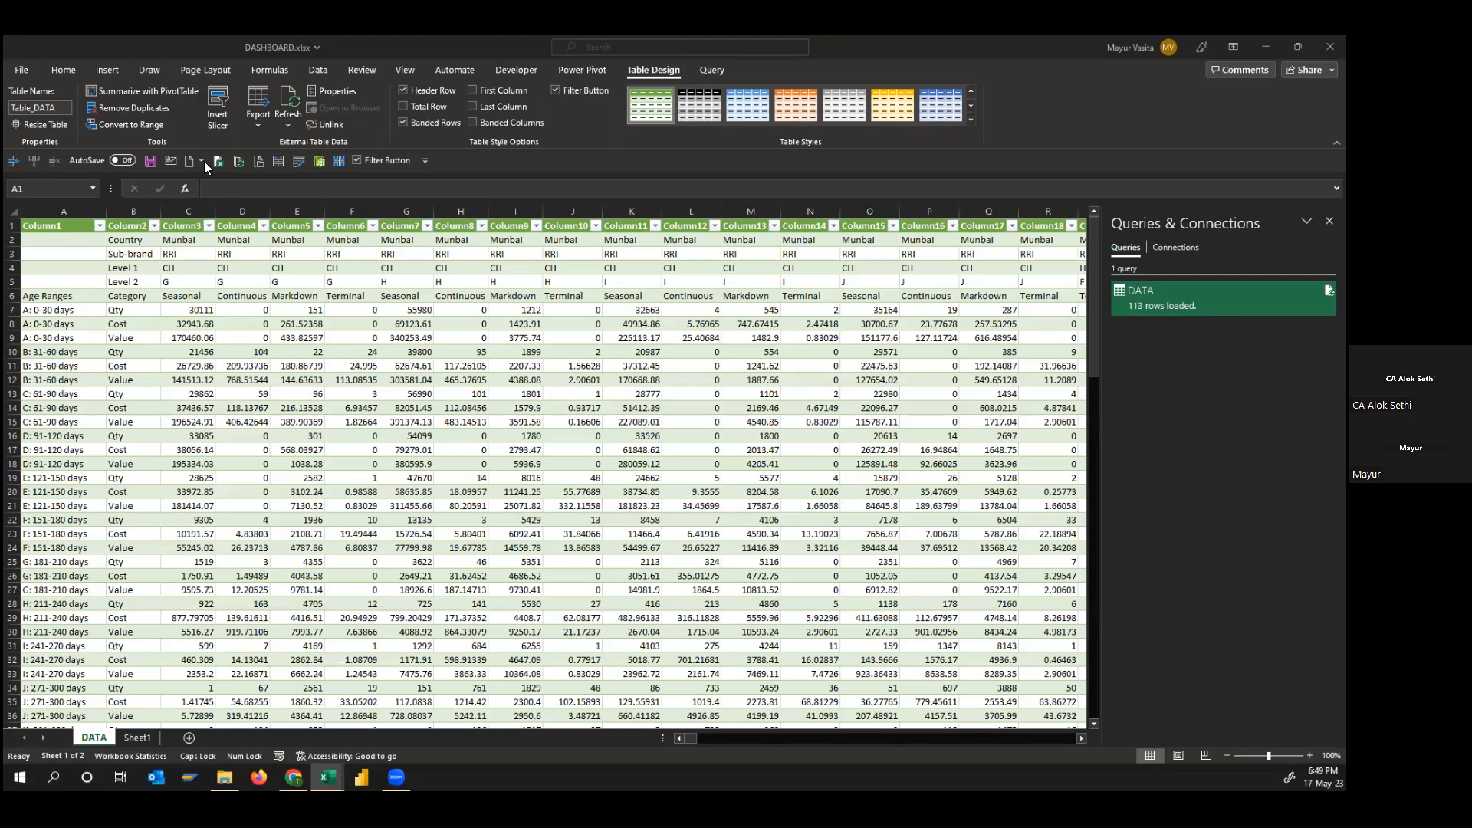
click(297, 159)
click(297, 161)
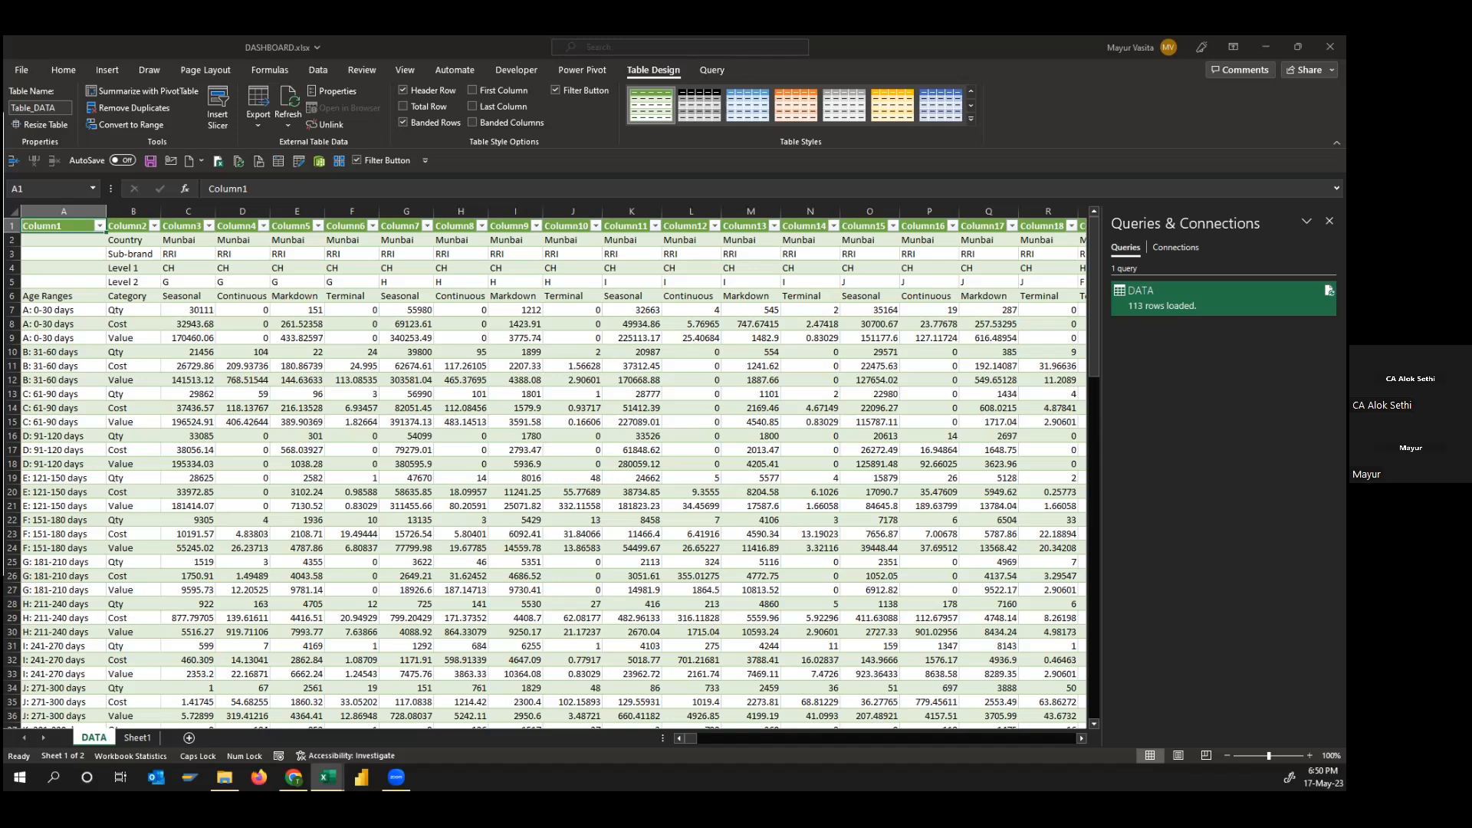
Reopen the DATA query in Power Query Editor
drag(4, 118, 406, 41)
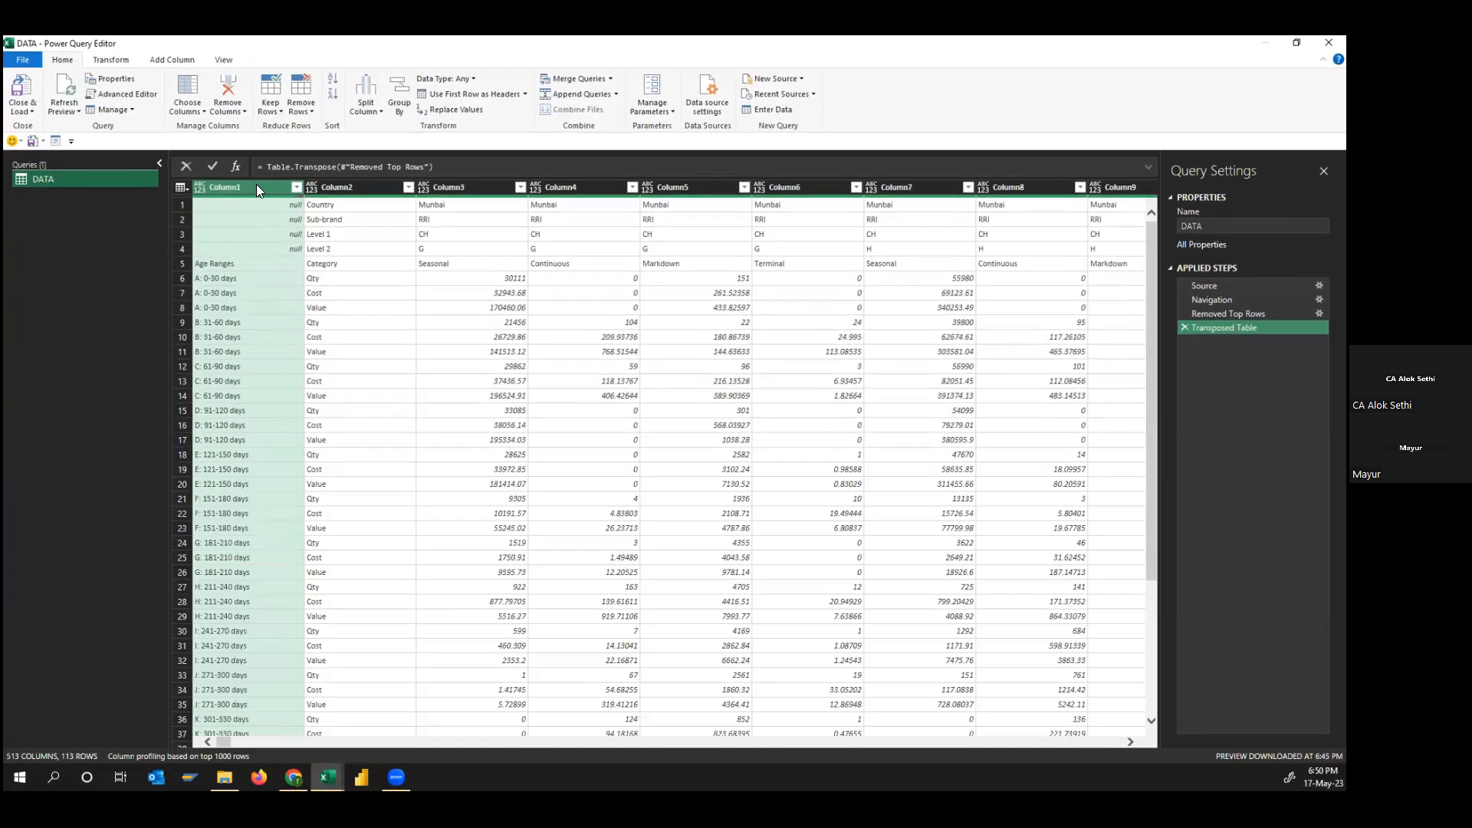
click(111, 59)
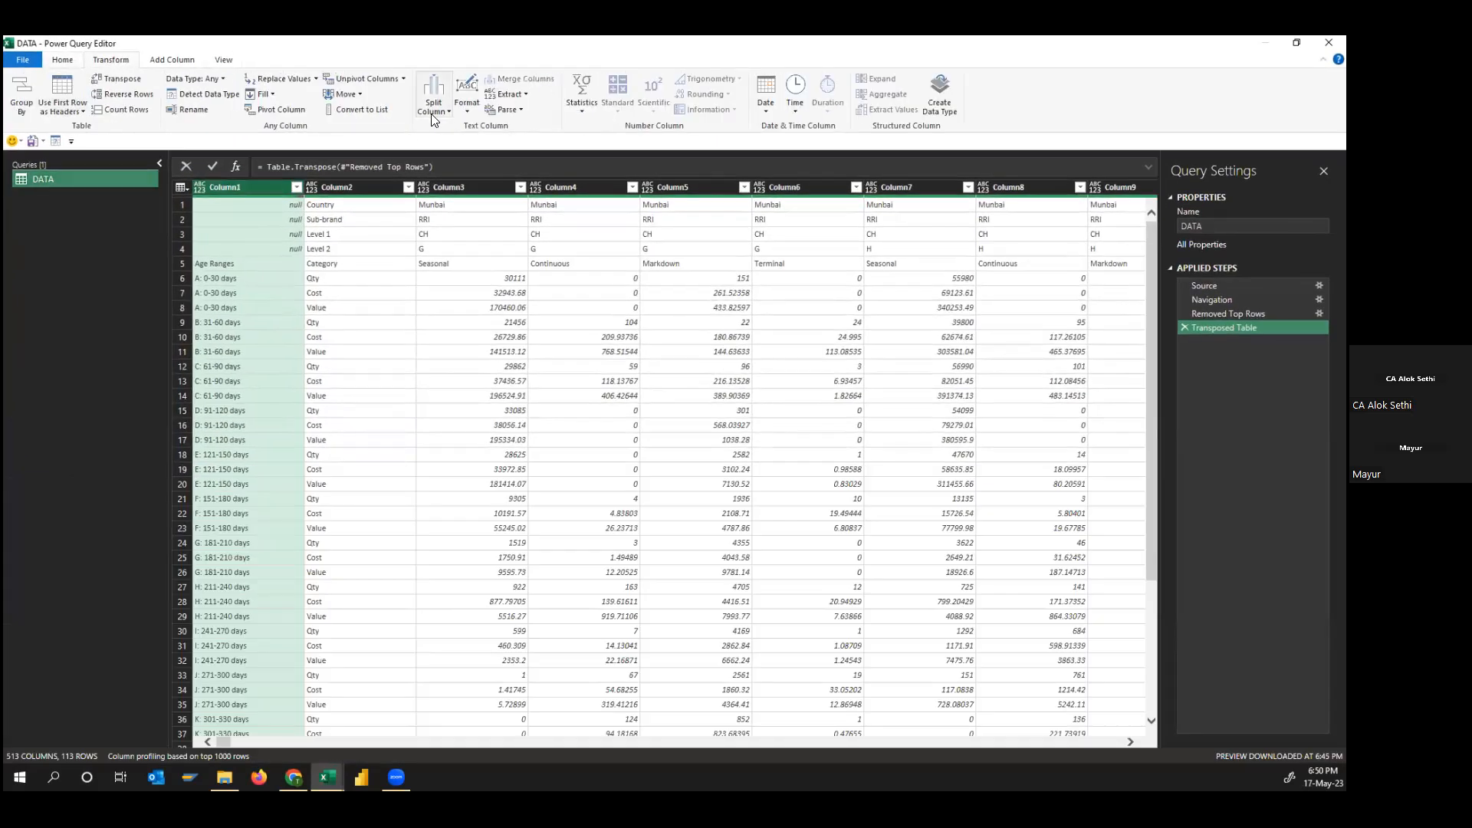
click(446, 112)
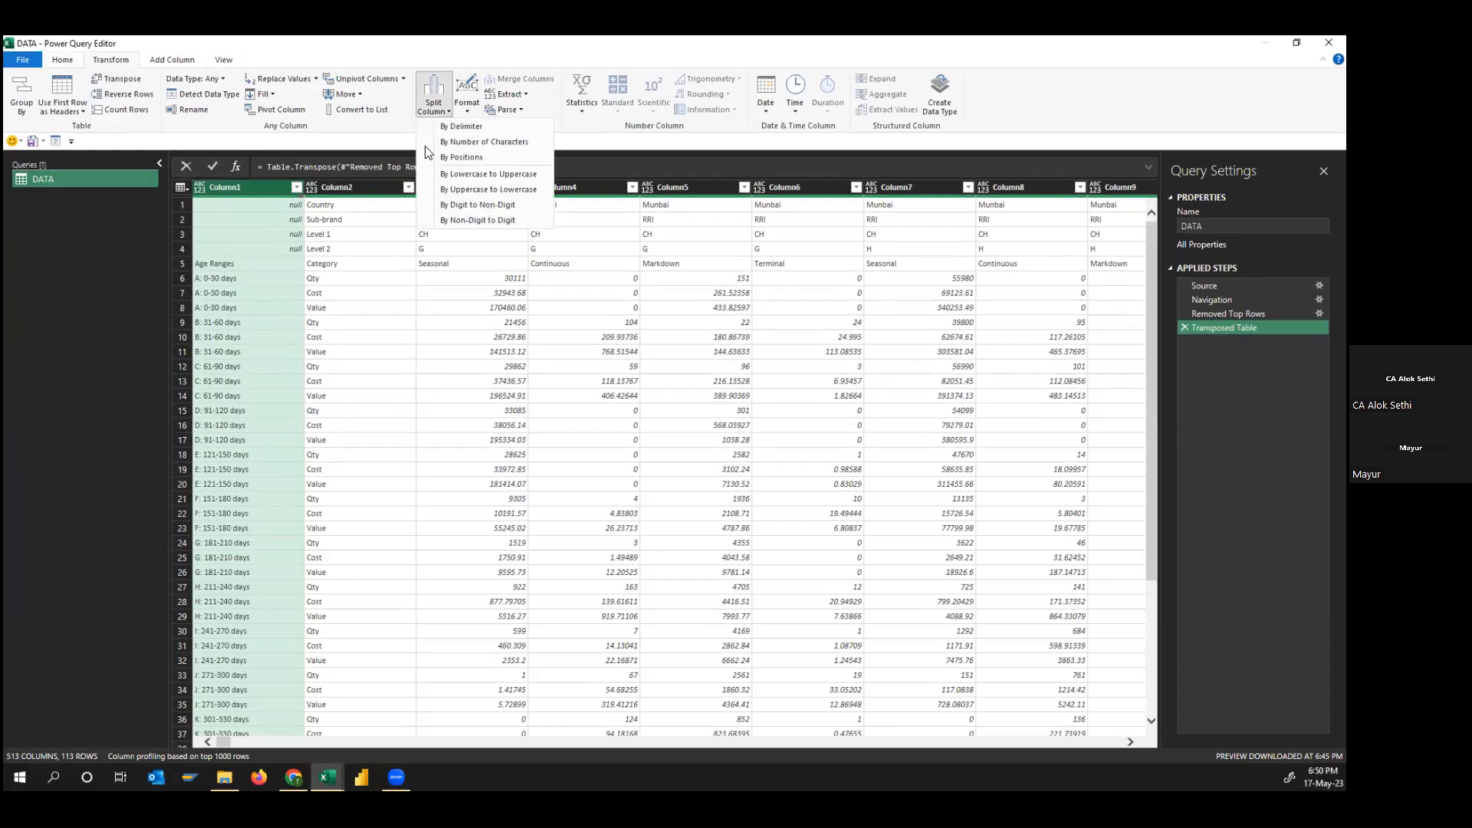
click(482, 158)
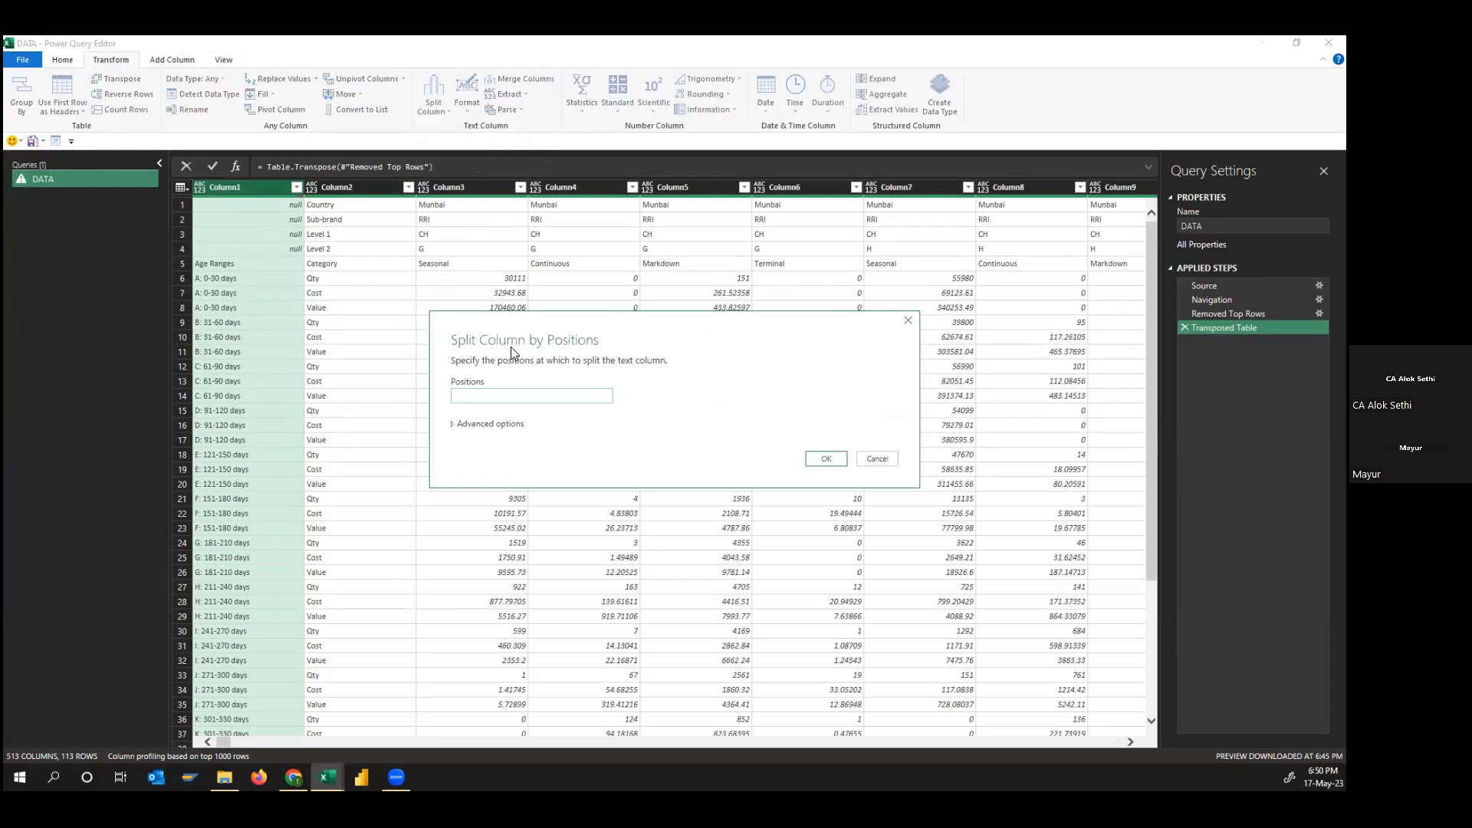
click(463, 423)
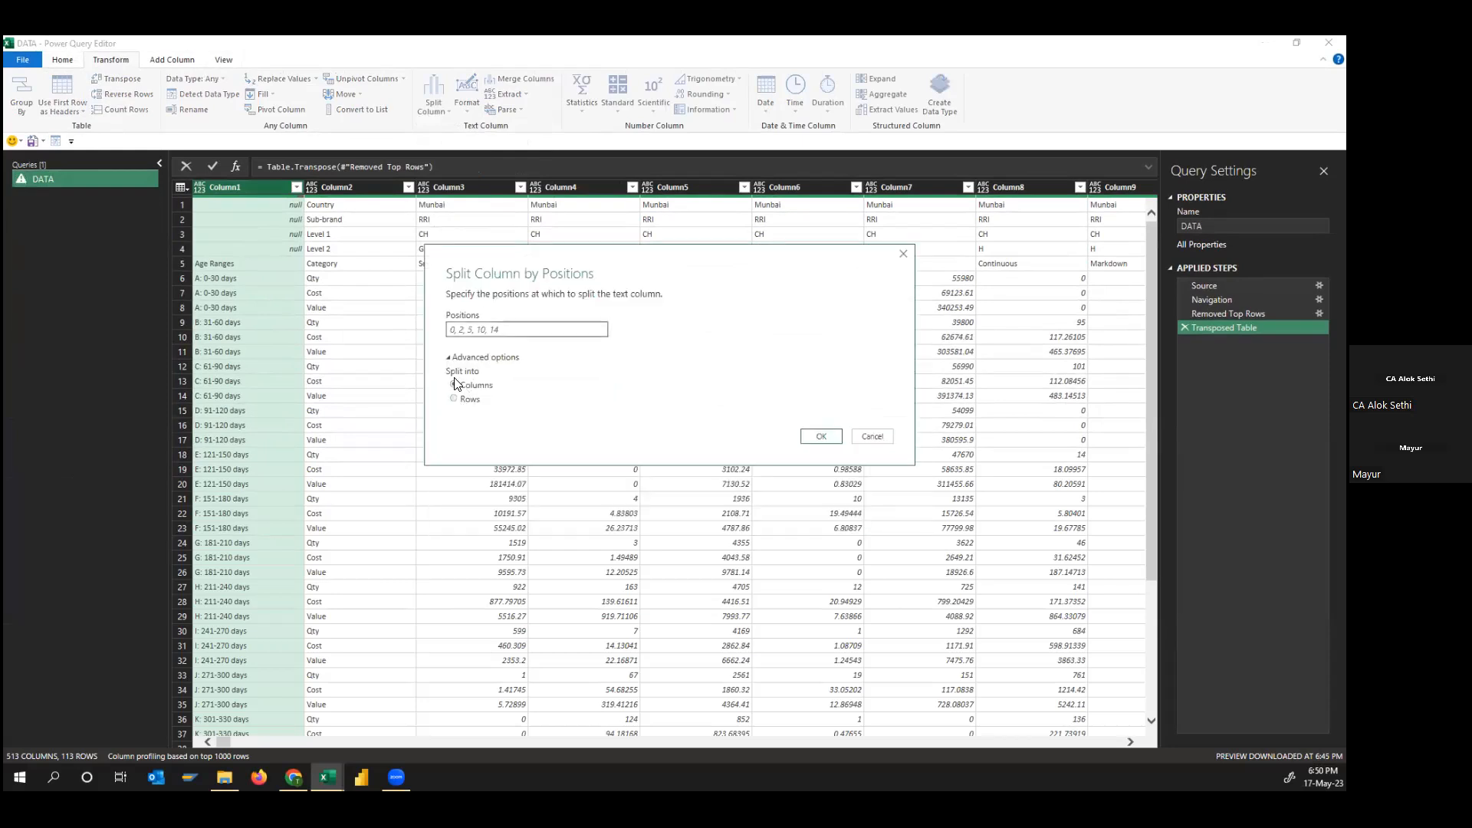
click(832, 436)
click(873, 436)
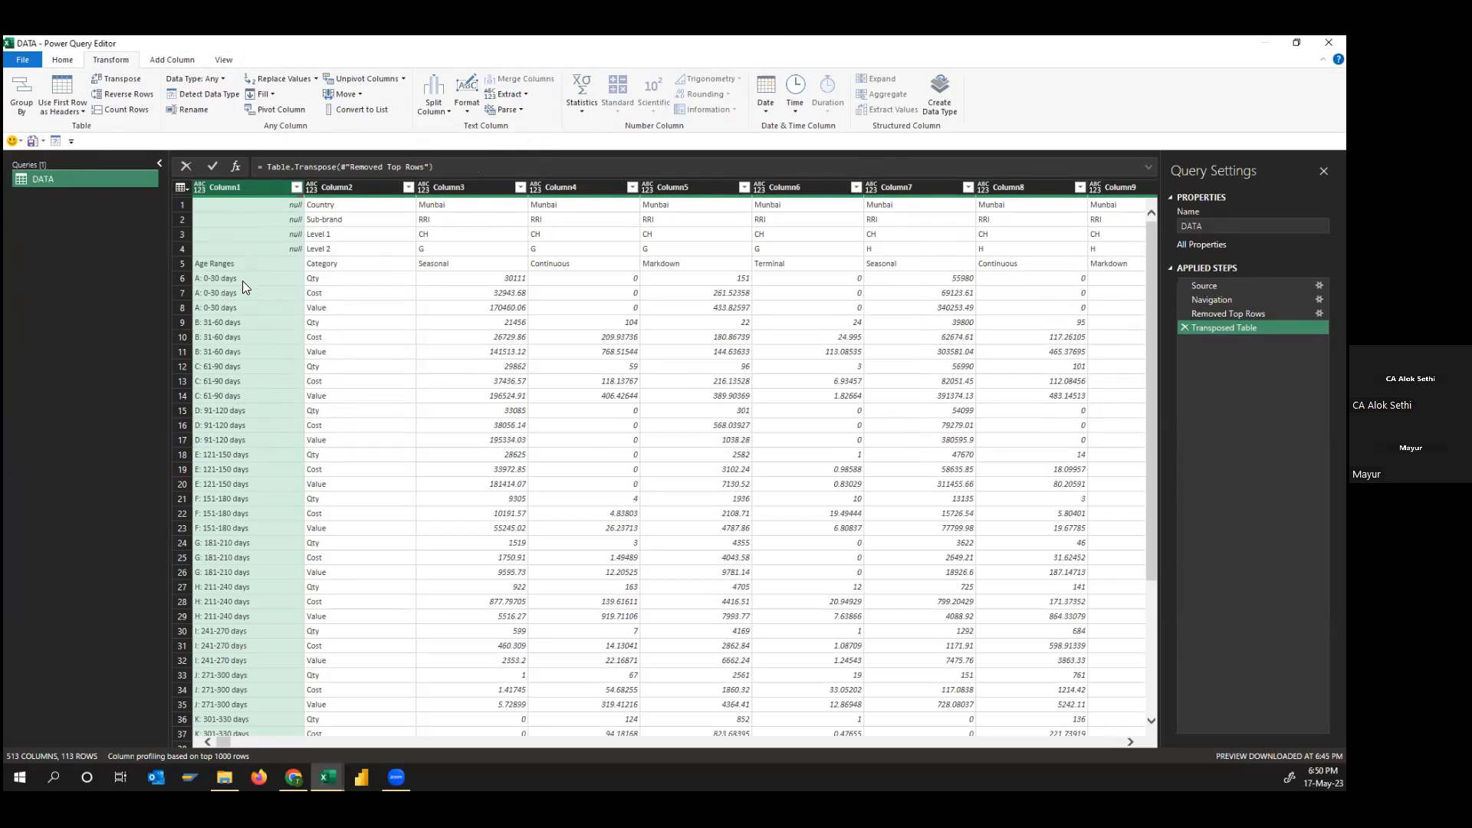
Add a column from examples that extracts the upper day limit from Column1, entering 30 for each of the first two 0-30 days rows
click(172, 61)
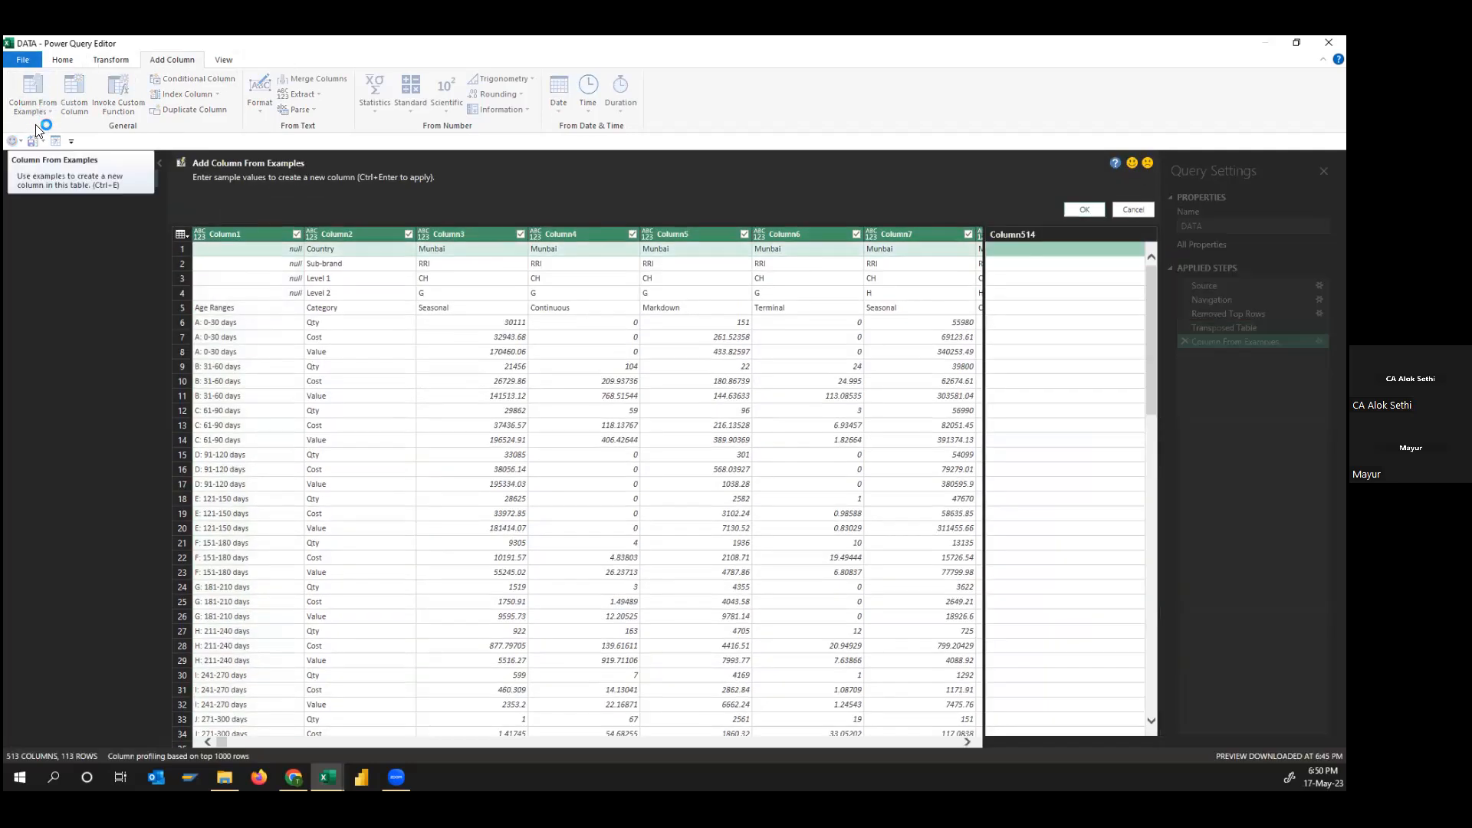
click(1004, 317)
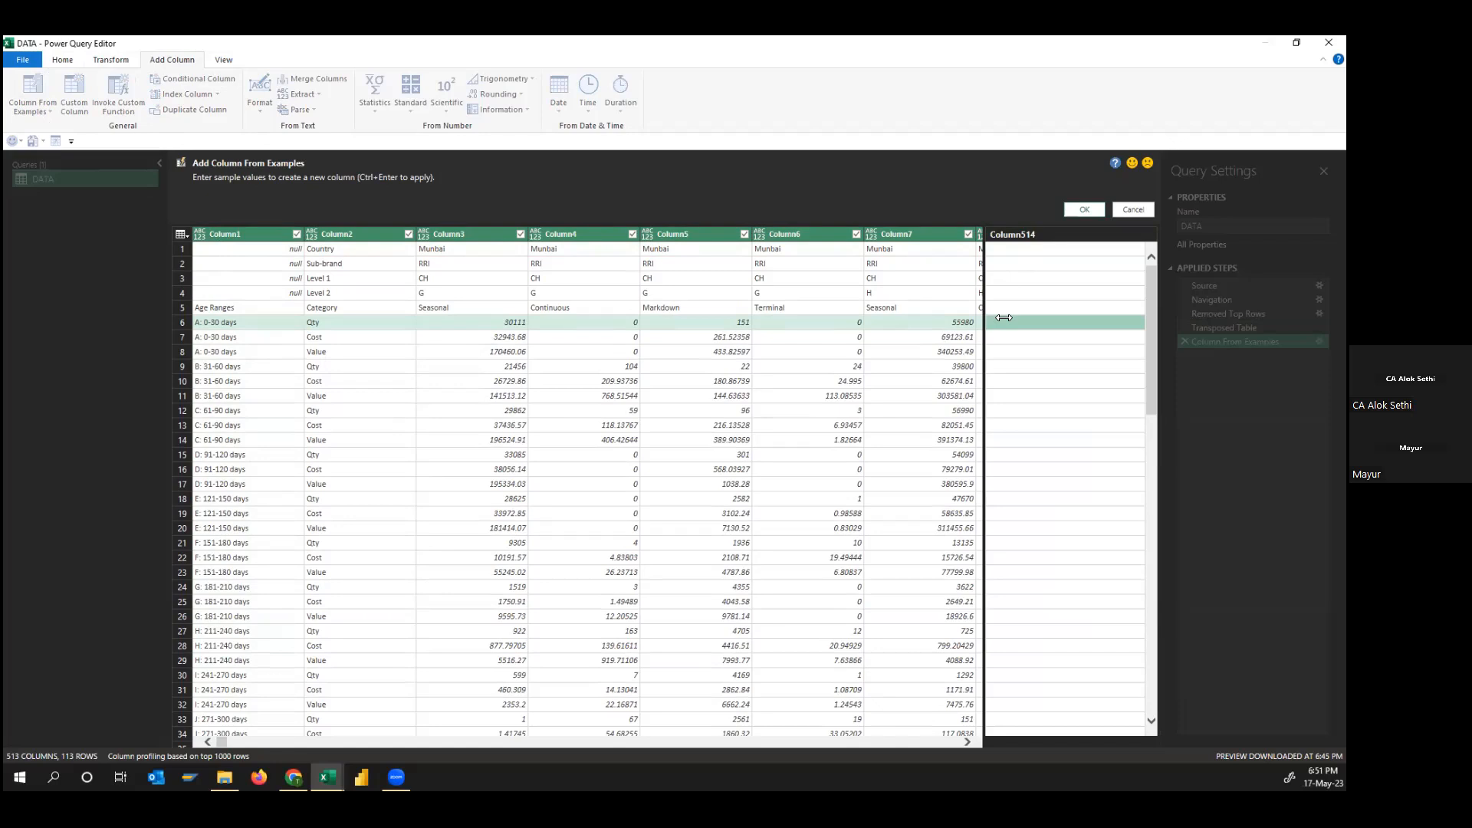
text(30)
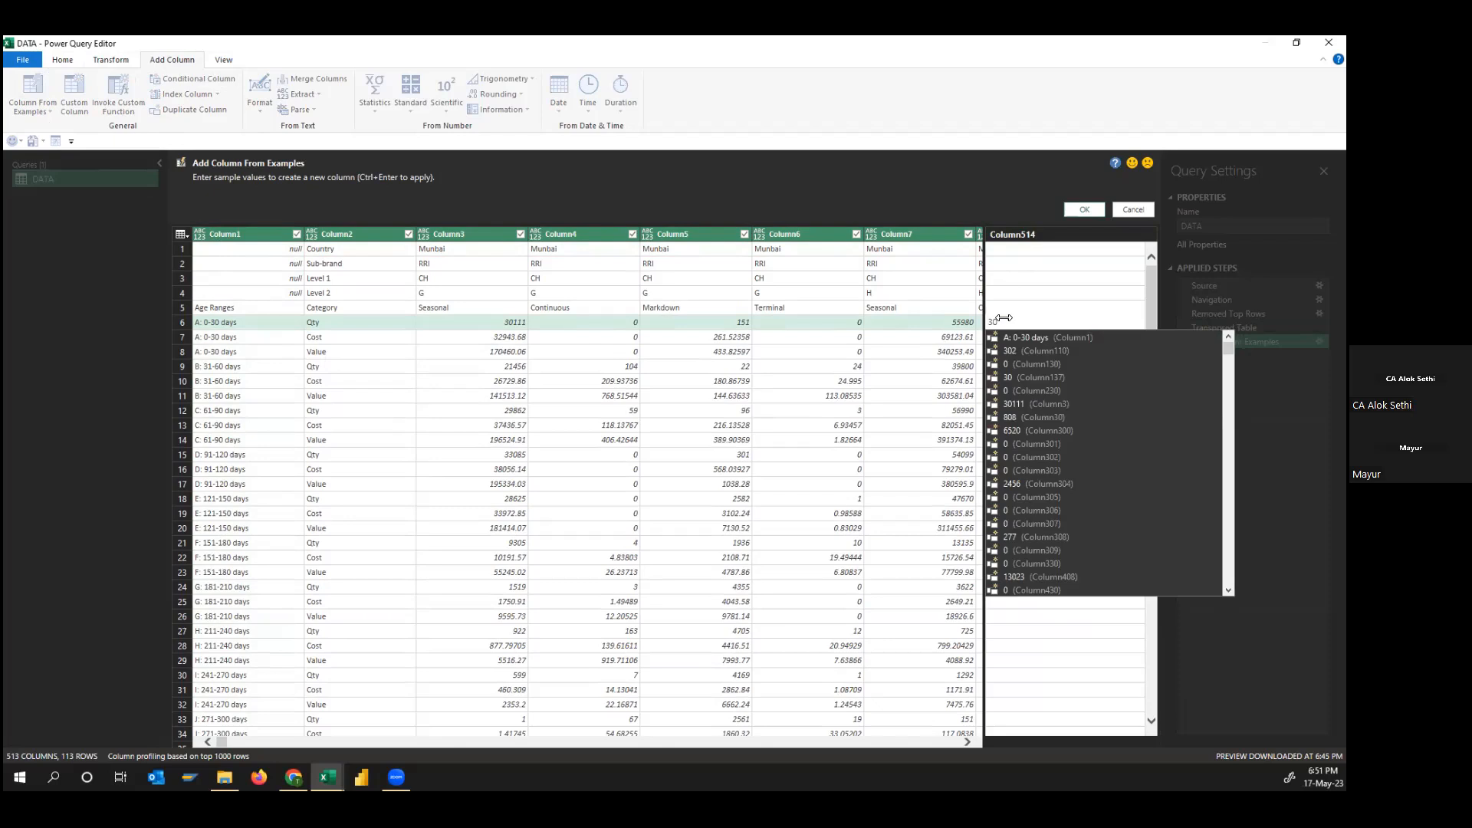
key(Escape)
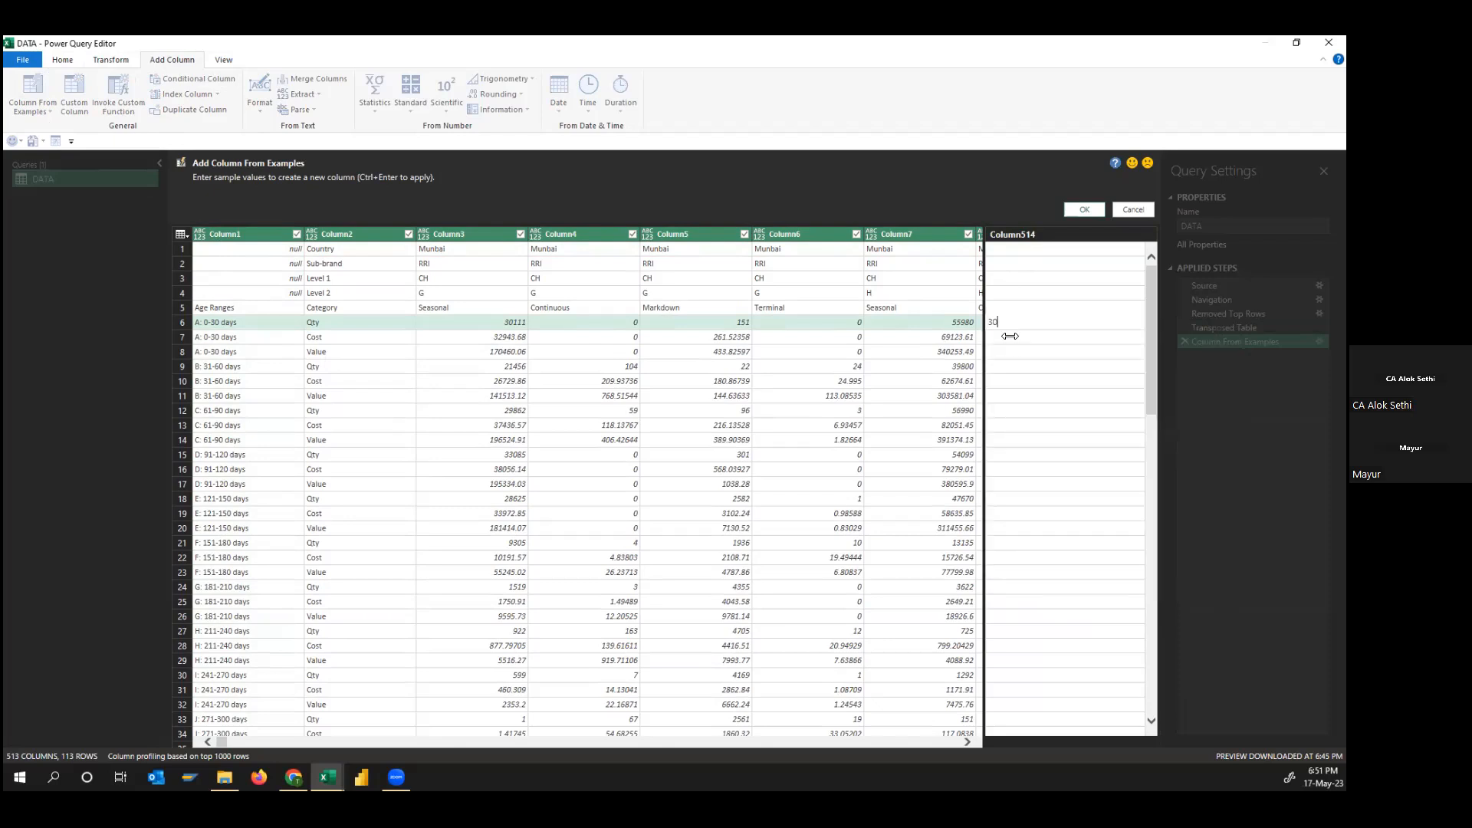
key(Return)
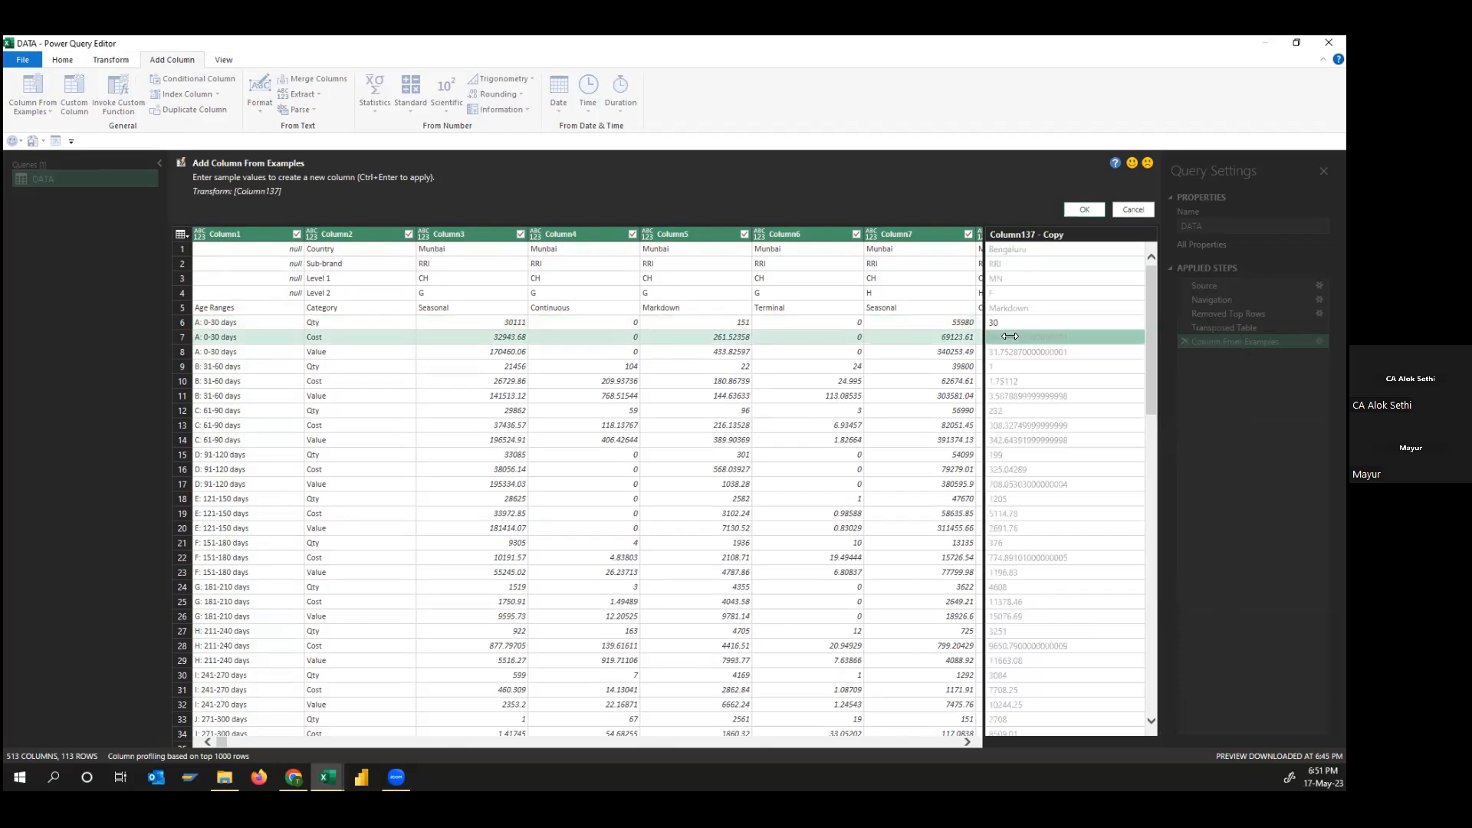
text(30)
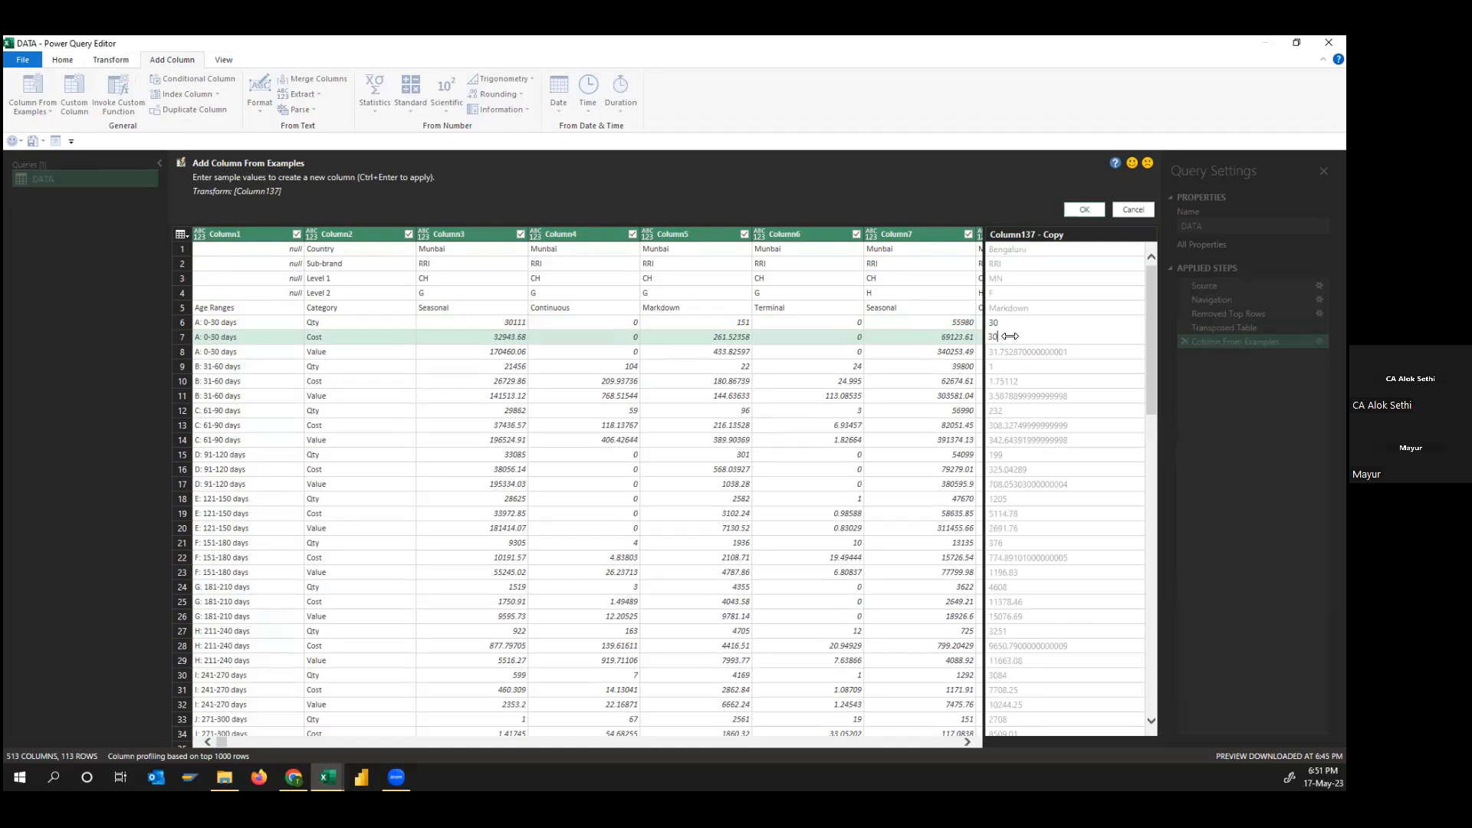
key(Return)
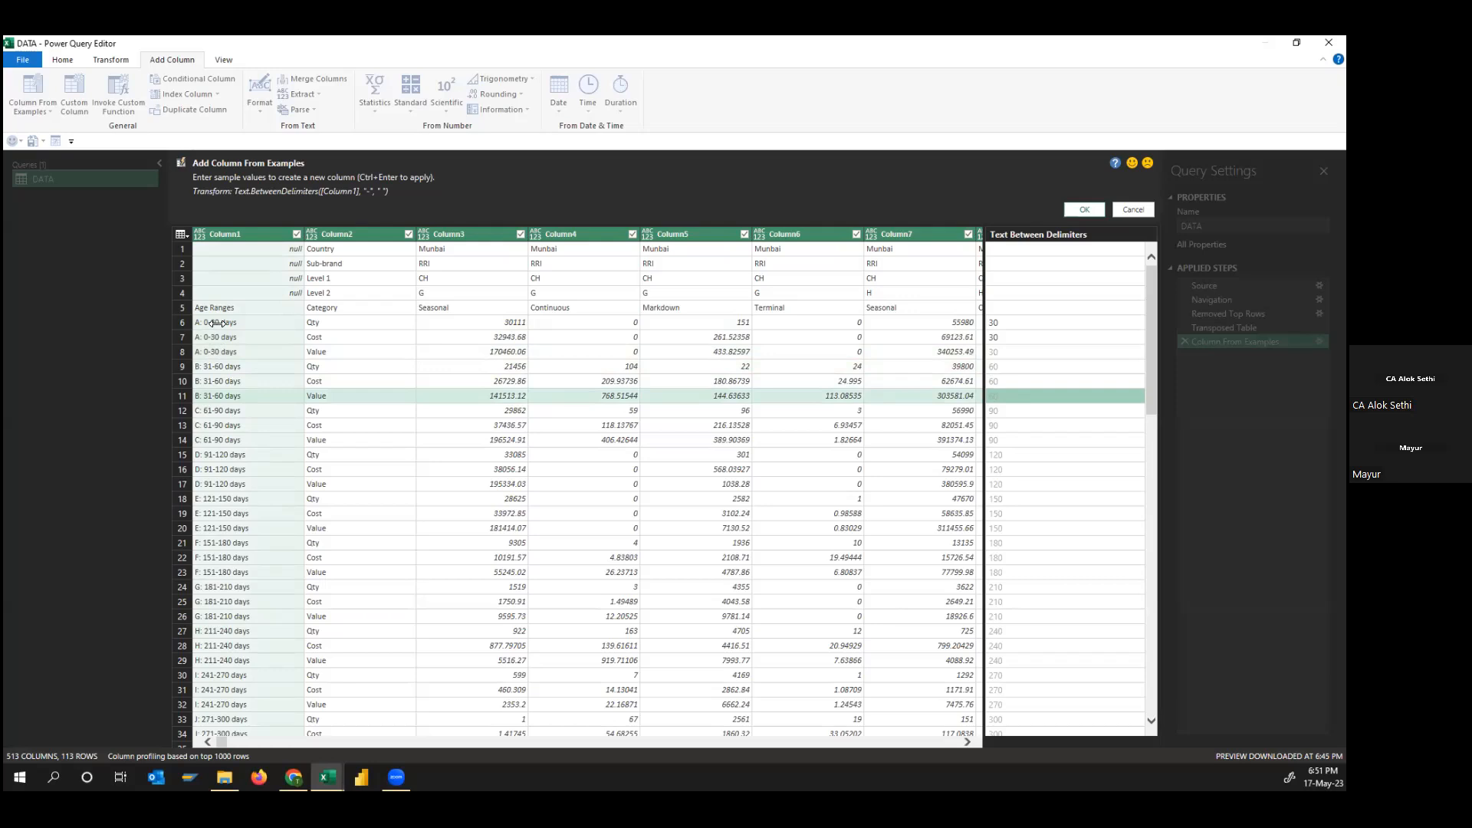
click(1071, 322)
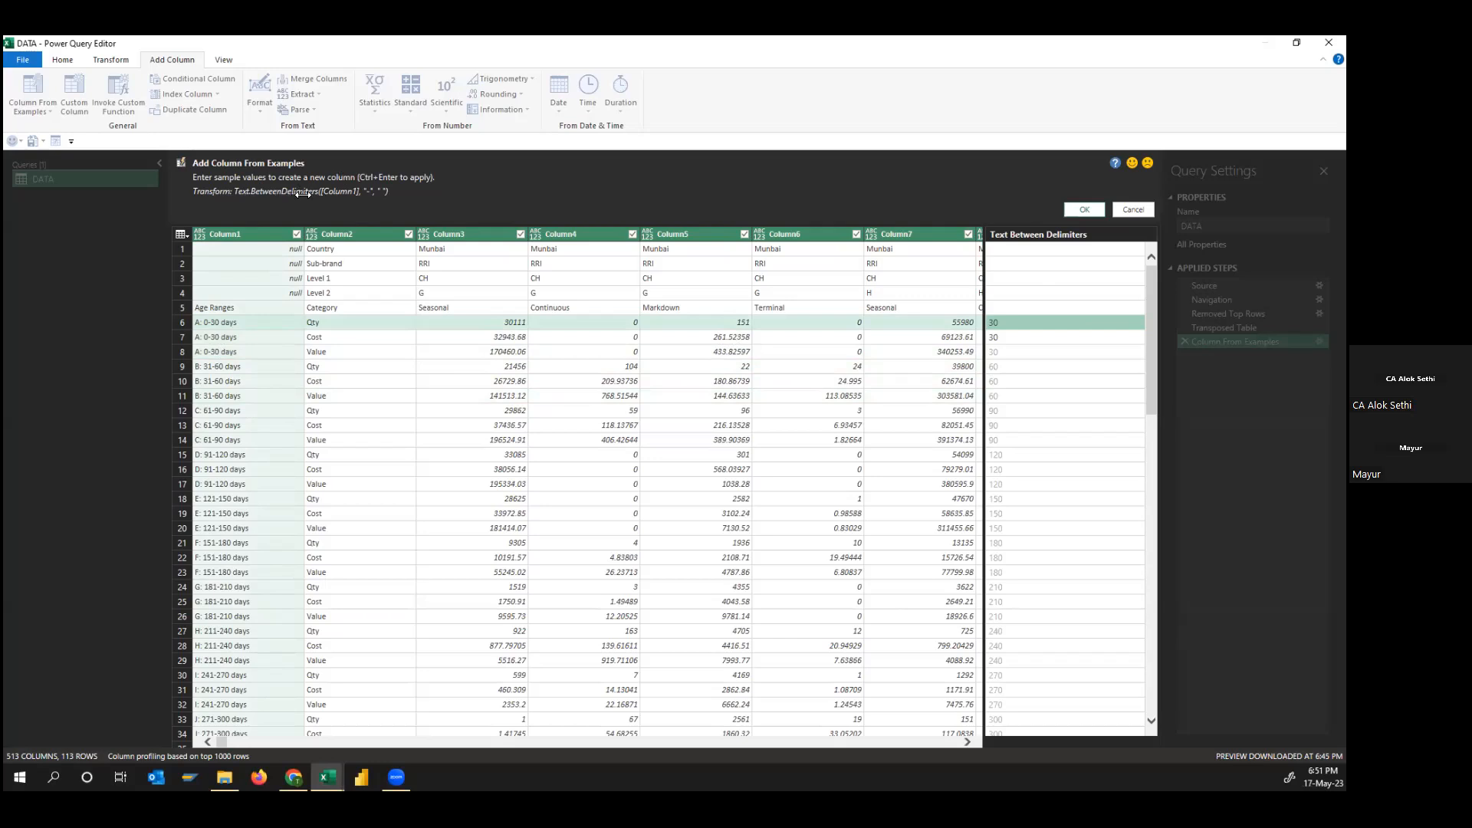
click(397, 778)
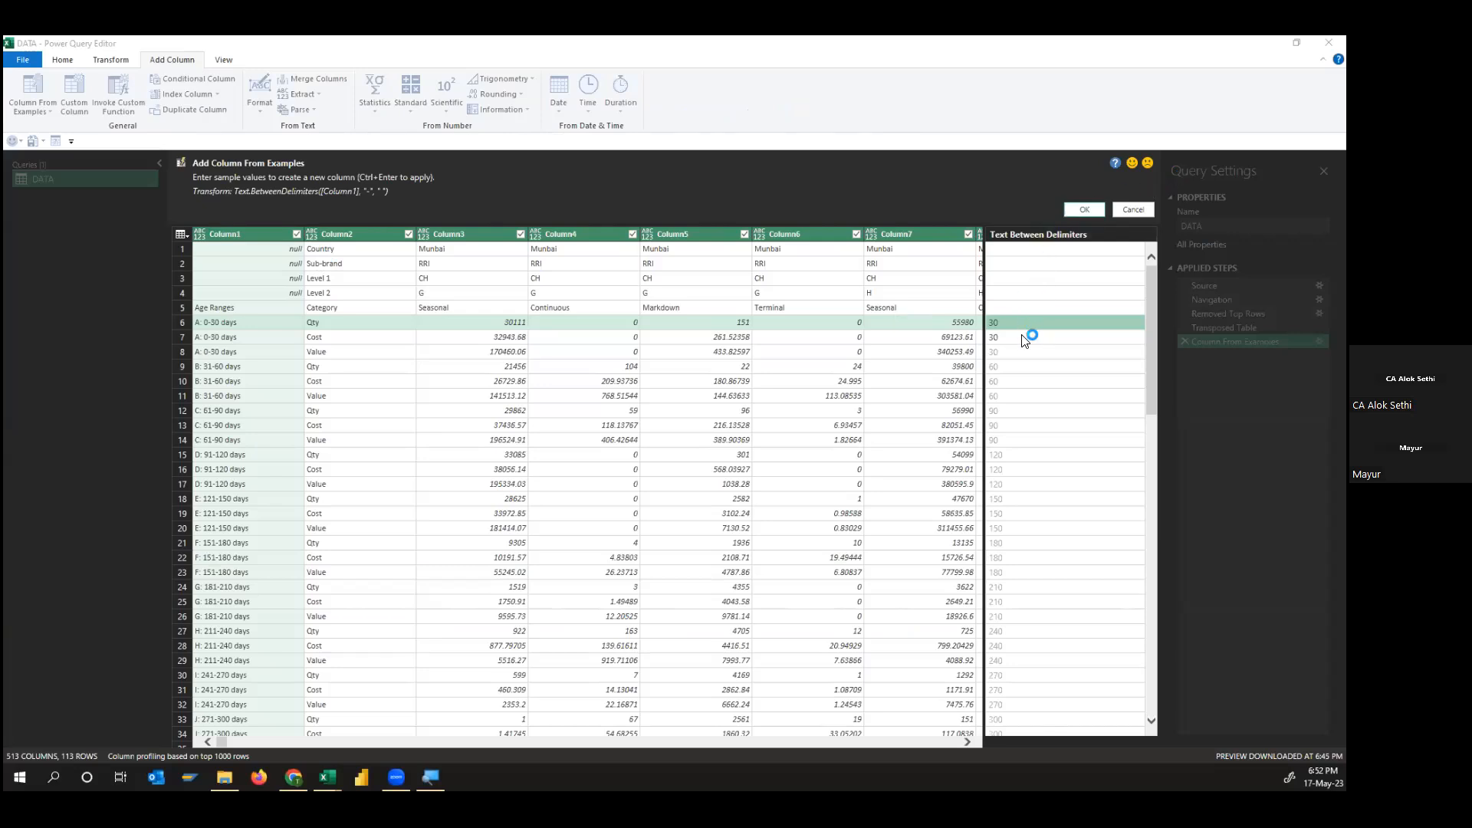
click(1083, 210)
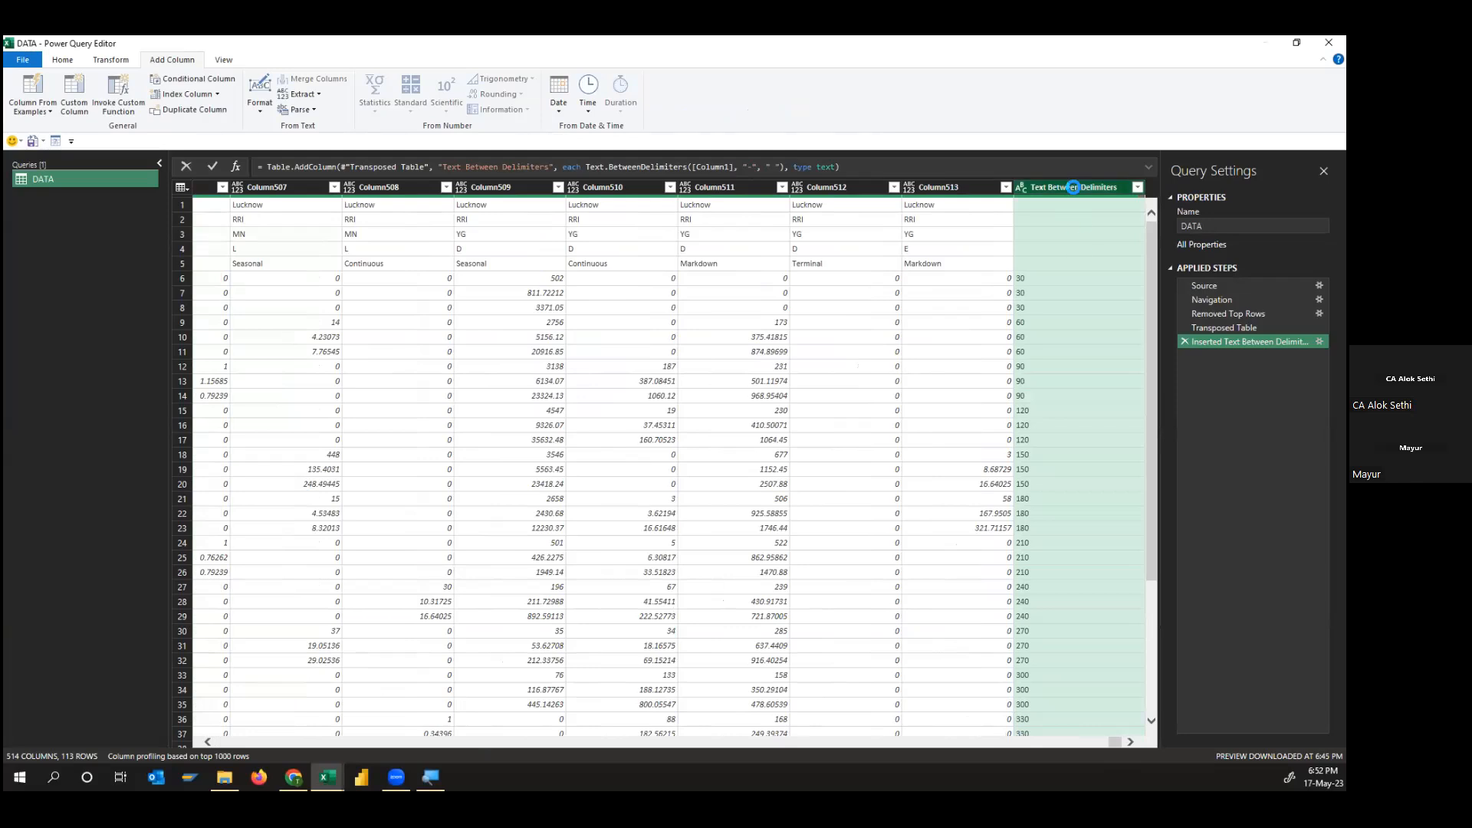
Move the new extracted-days column to the beginning of the DATA table
right_click(1073, 187)
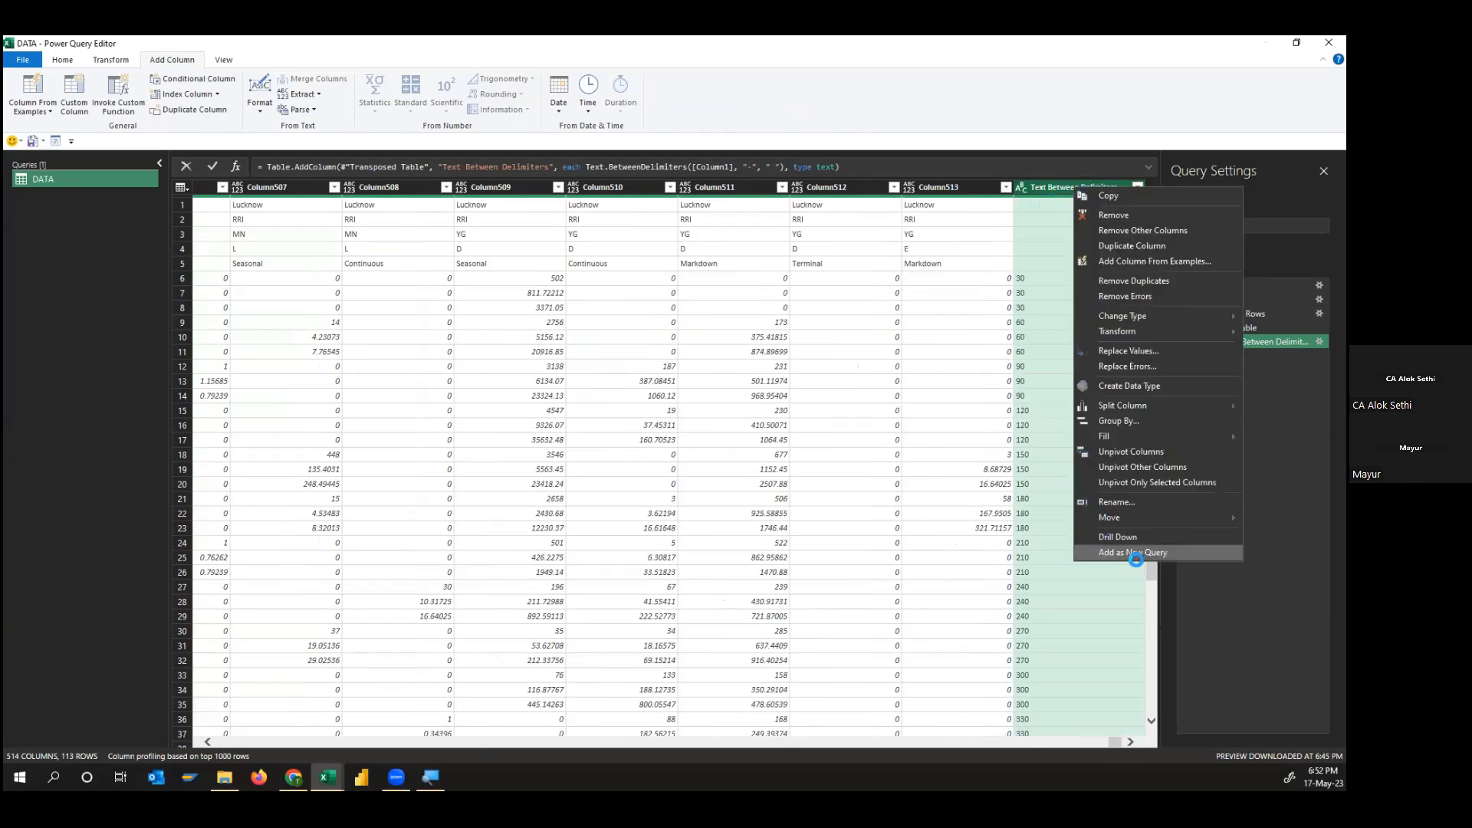
mouse_move(1151, 526)
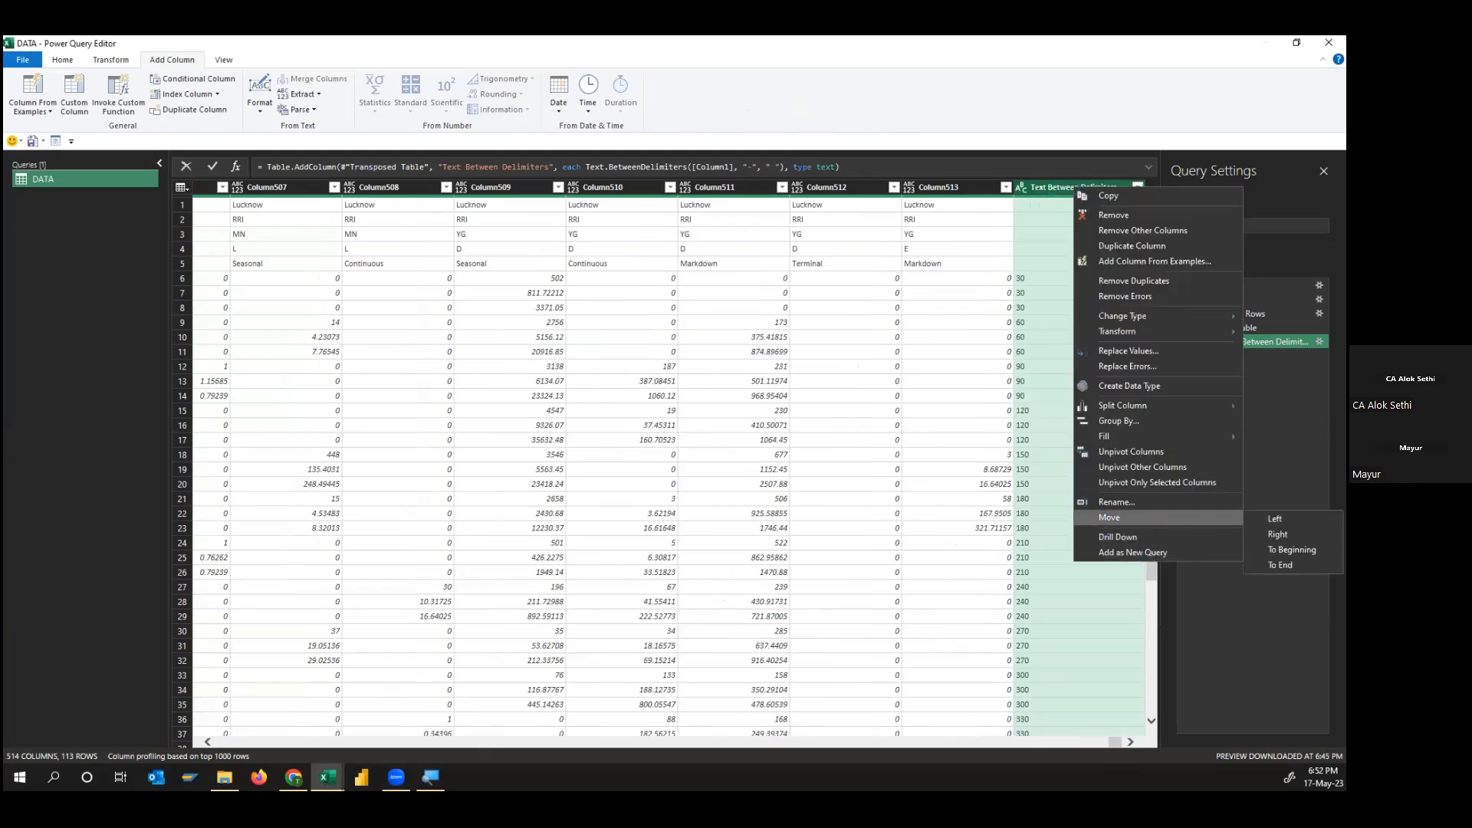
click(1293, 550)
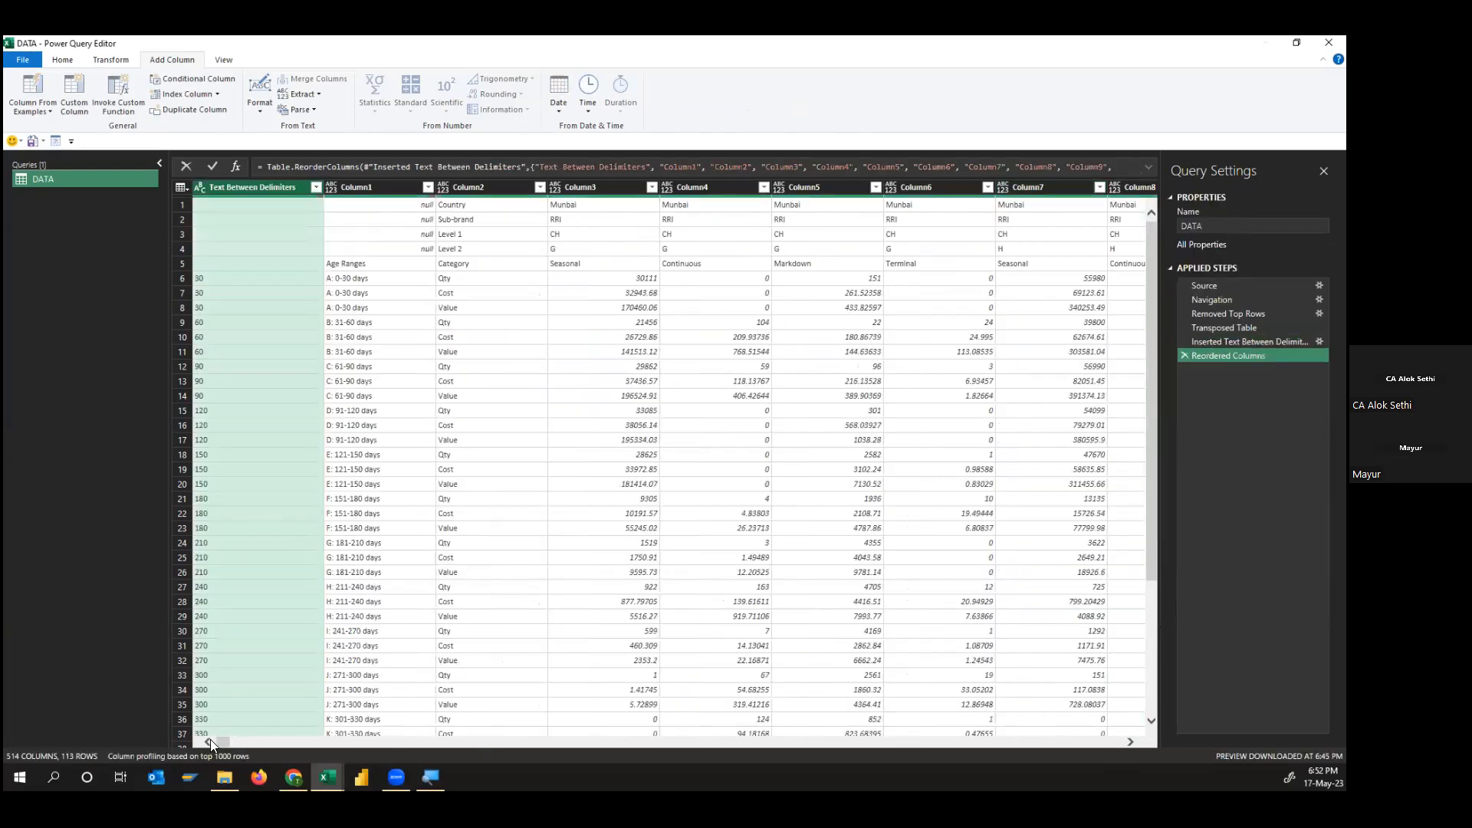
Remove Column1, which holds the original age ranges, from the DATA query
click(360, 186)
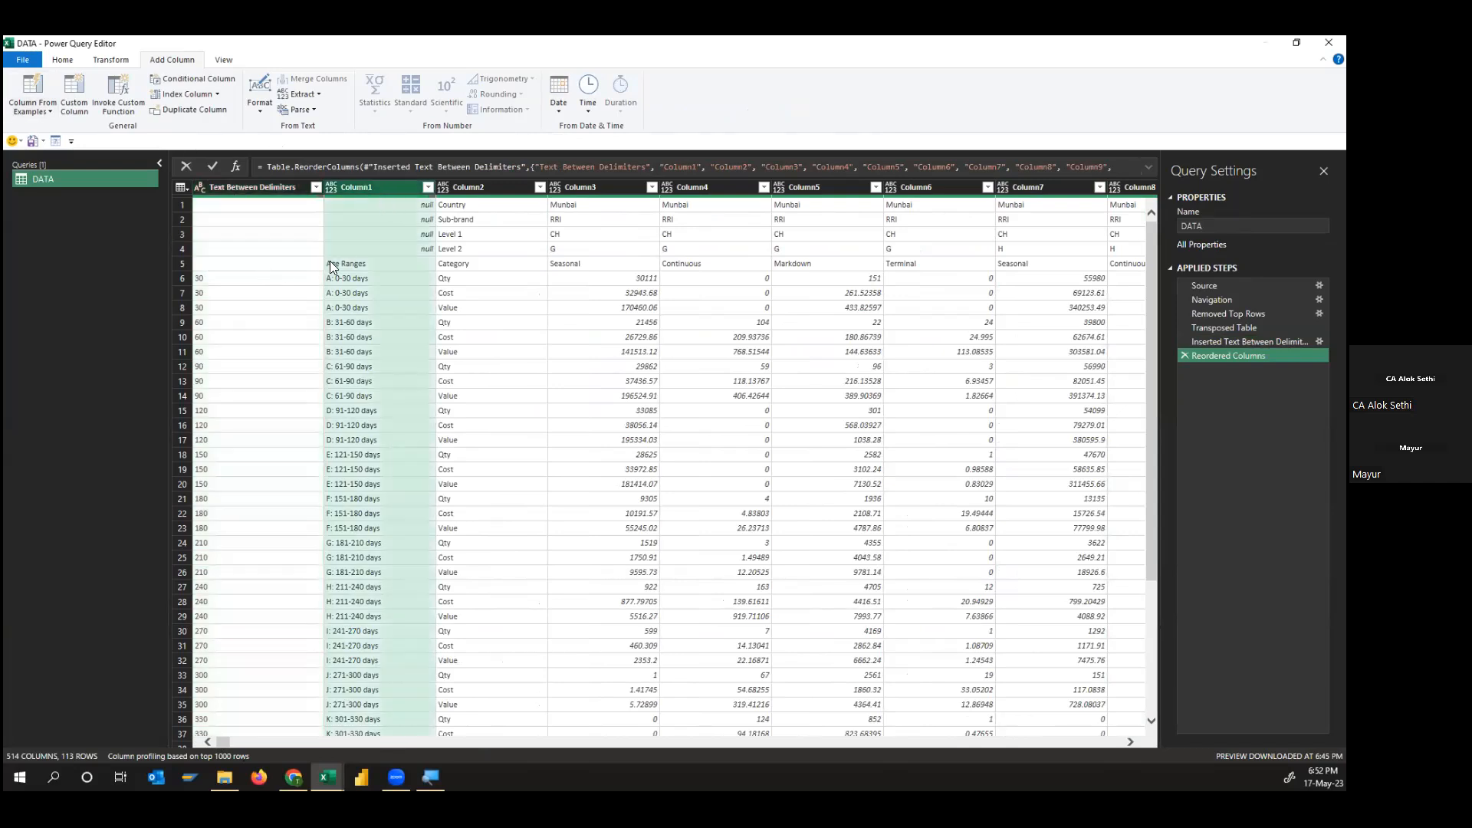
click(62, 59)
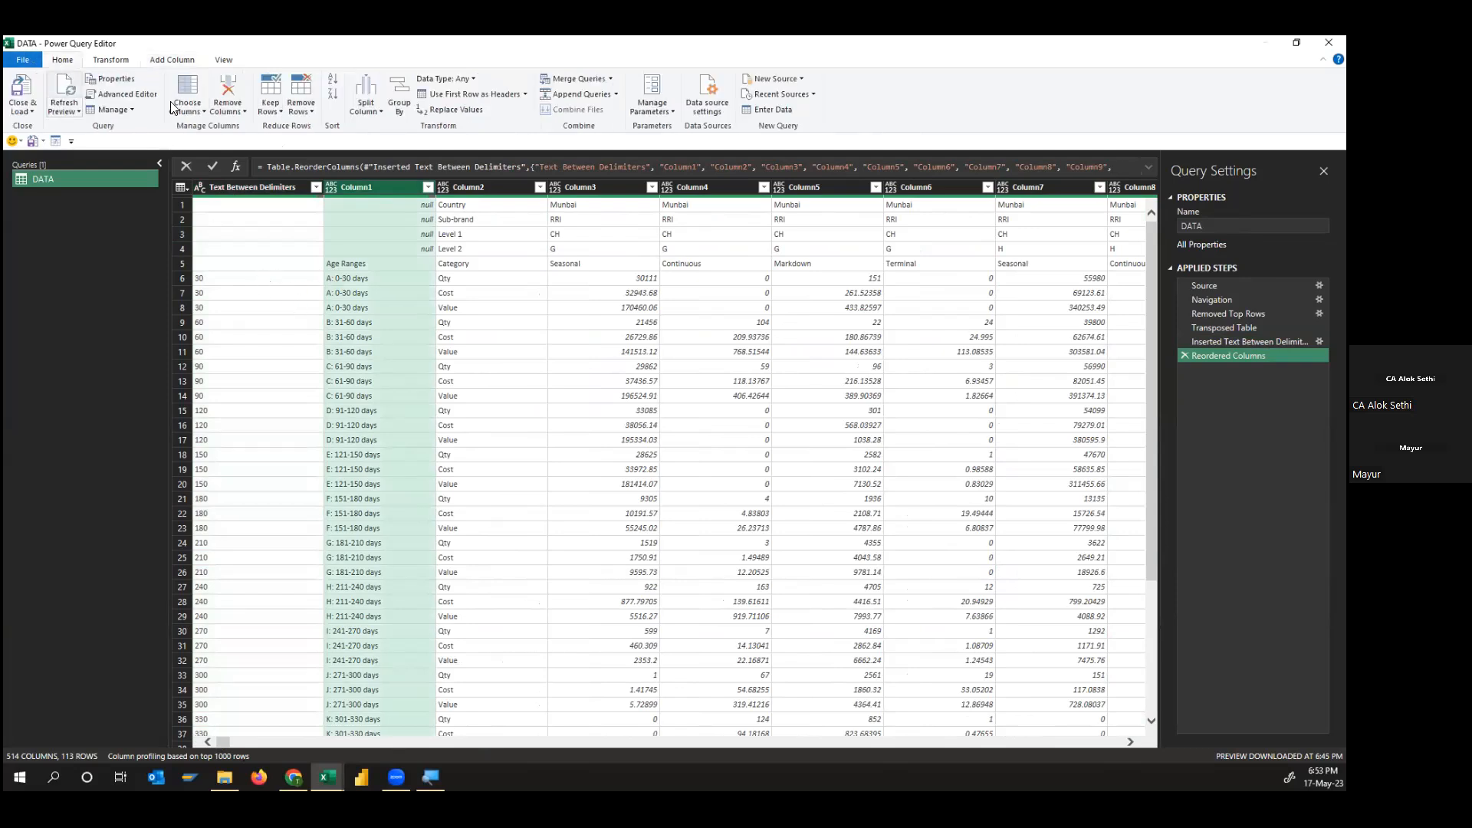
click(225, 81)
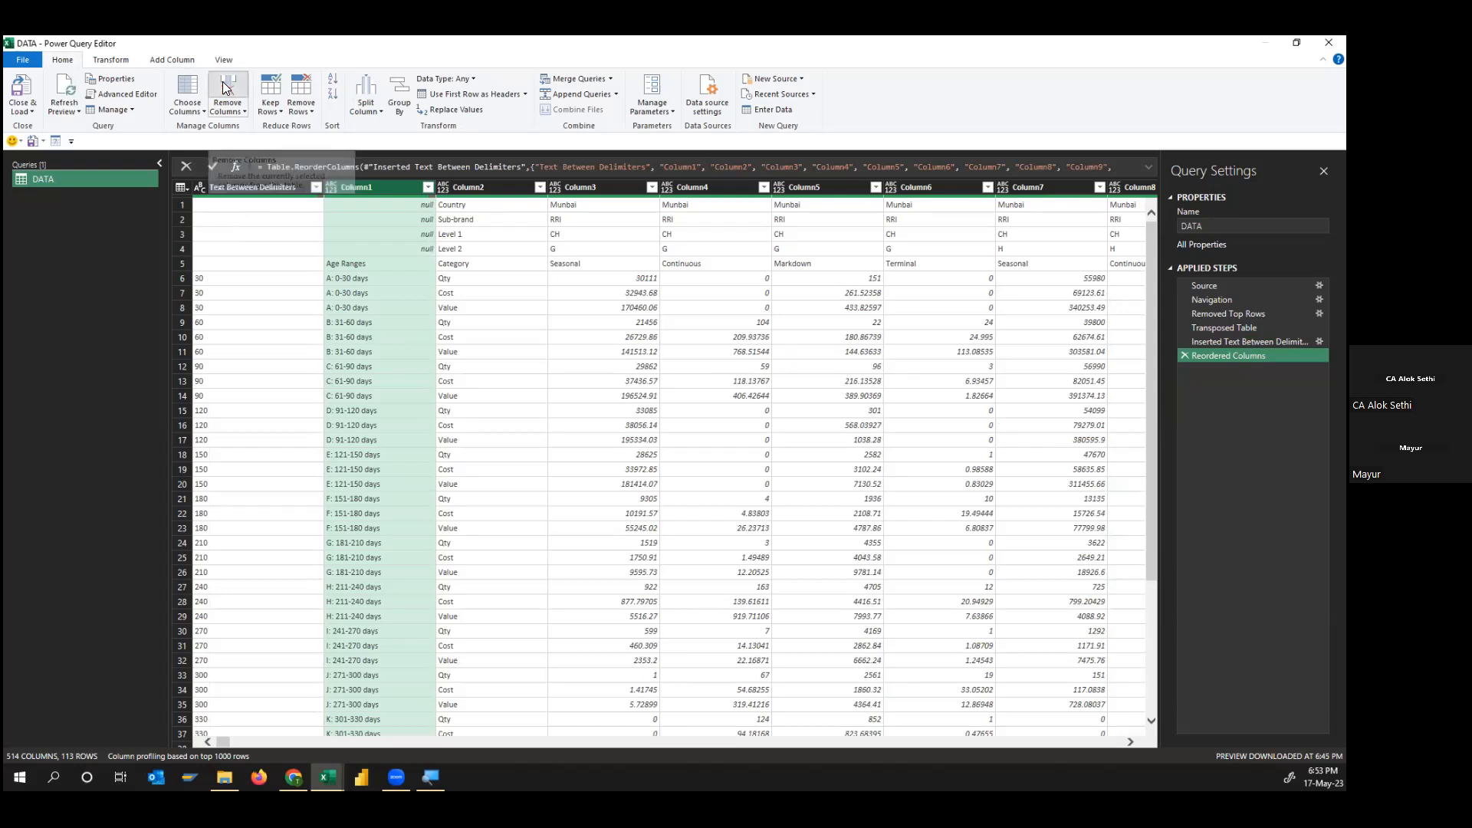
click(256, 205)
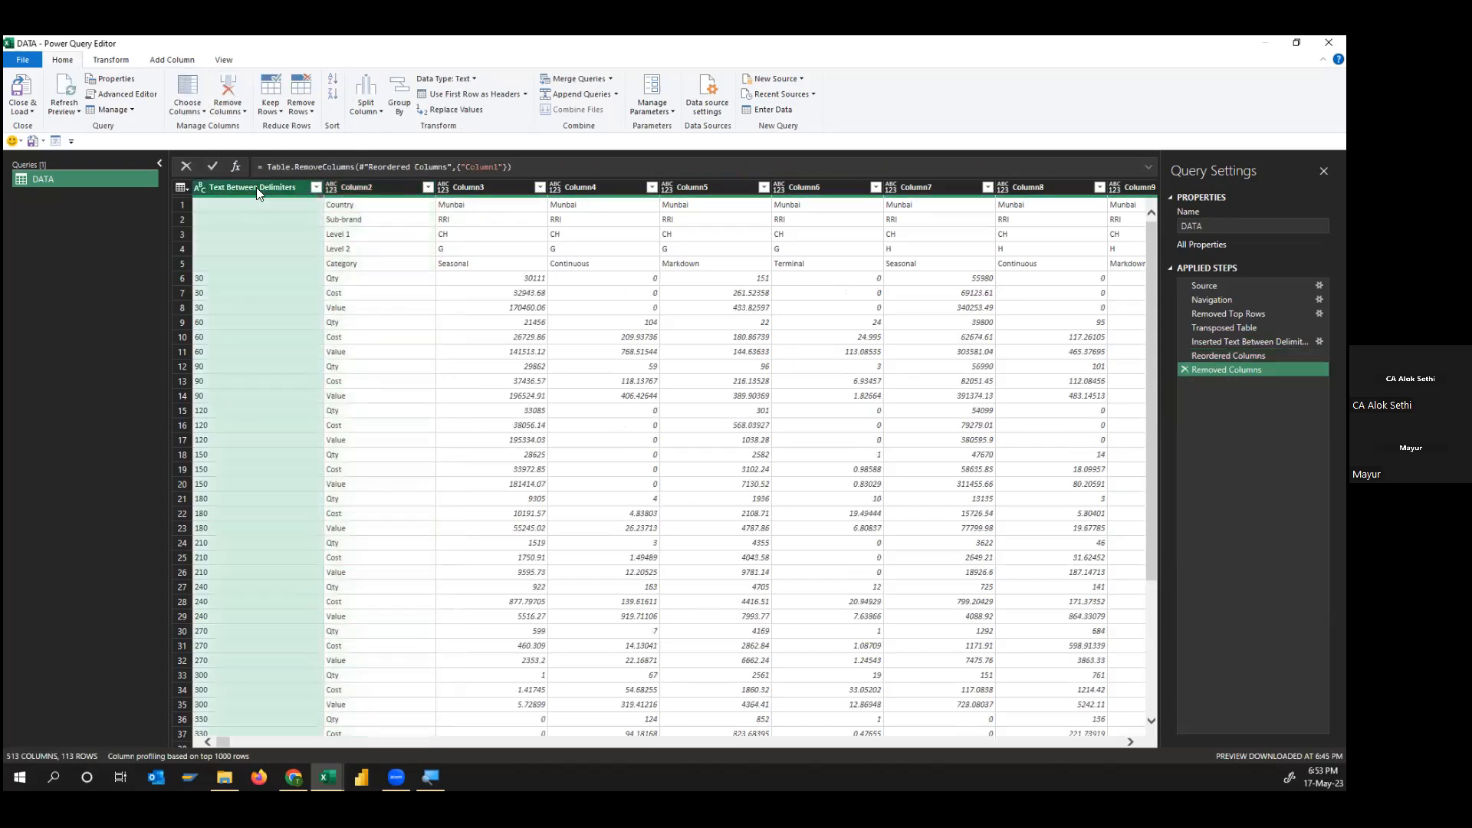
Rename the extracted-days column as MONTH DAYS
double_click(256, 187)
key(BackSpace)
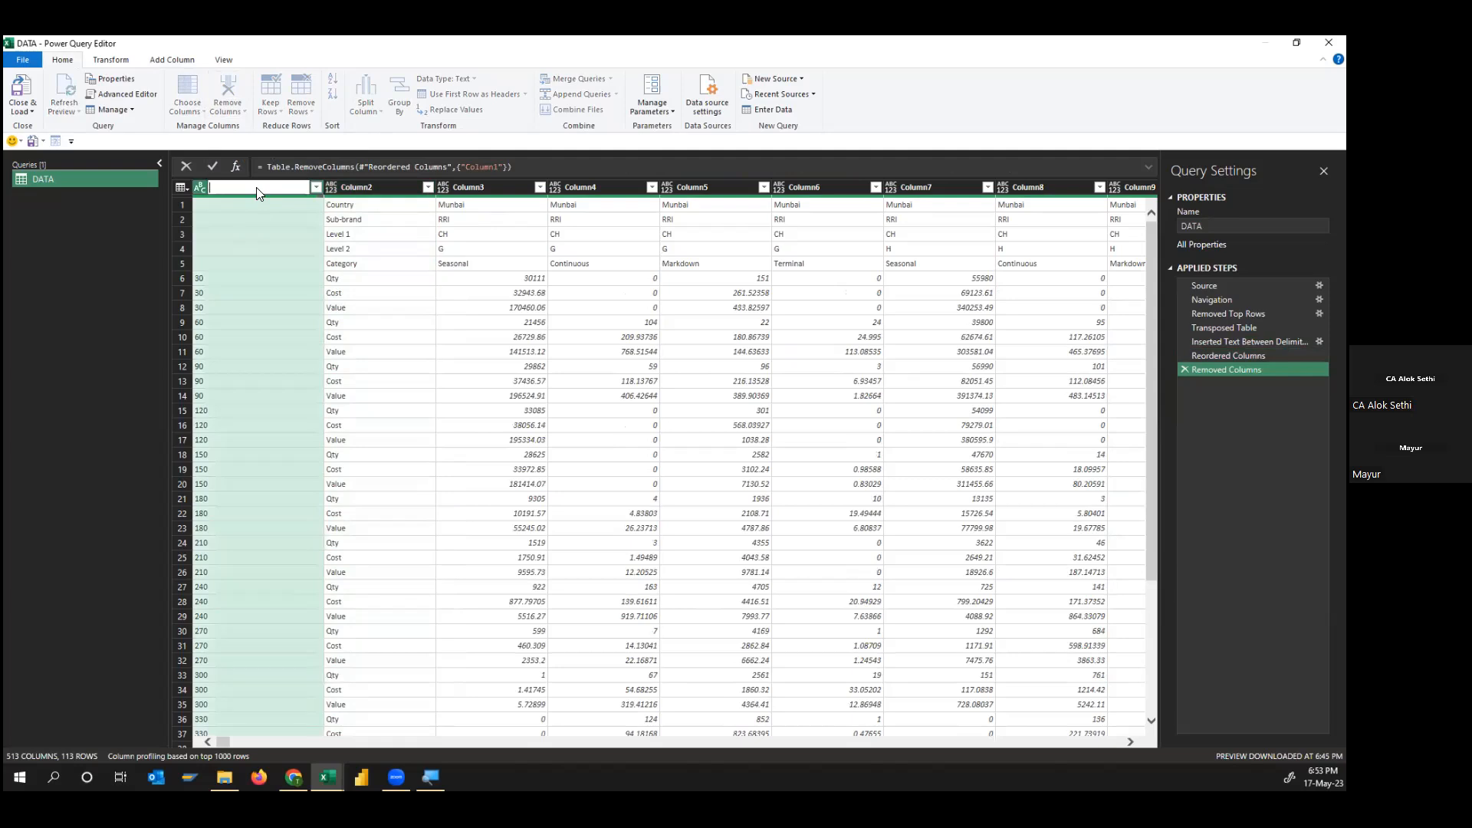
text(MONTH DAYS)
key(Return)
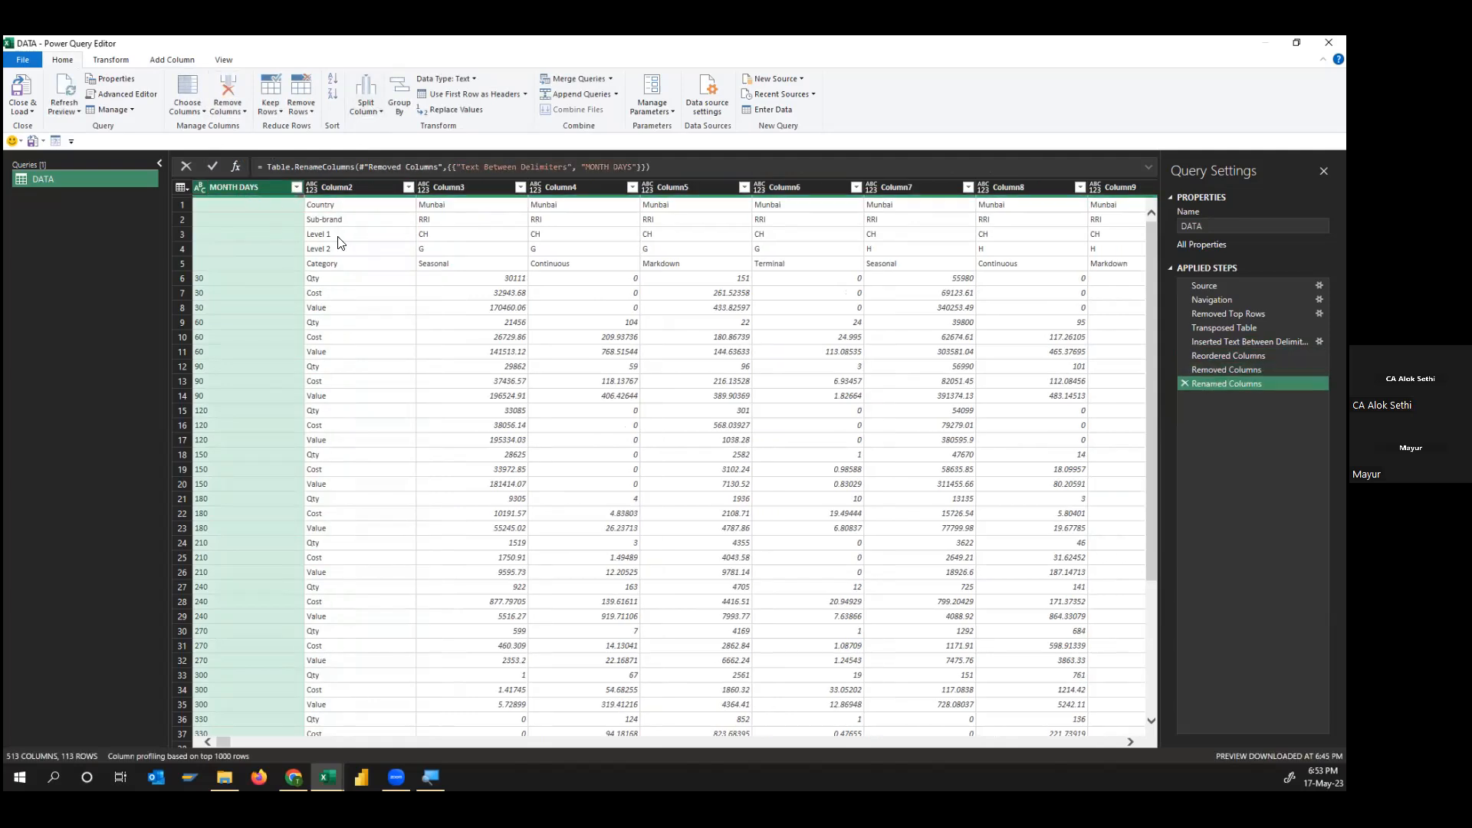
Change the data type of the MONTH DAYS column to Whole Number
click(172, 60)
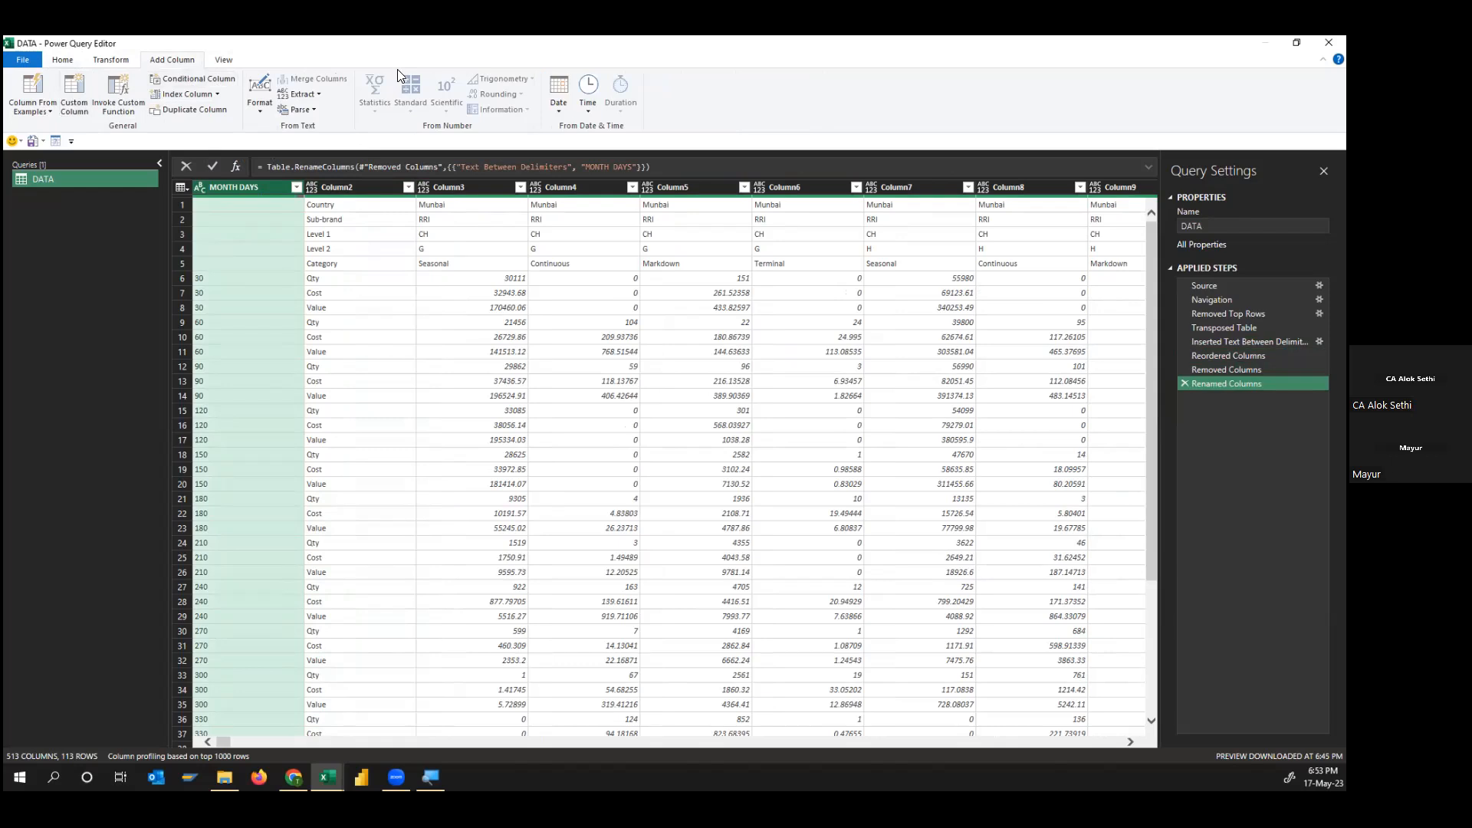
click(115, 60)
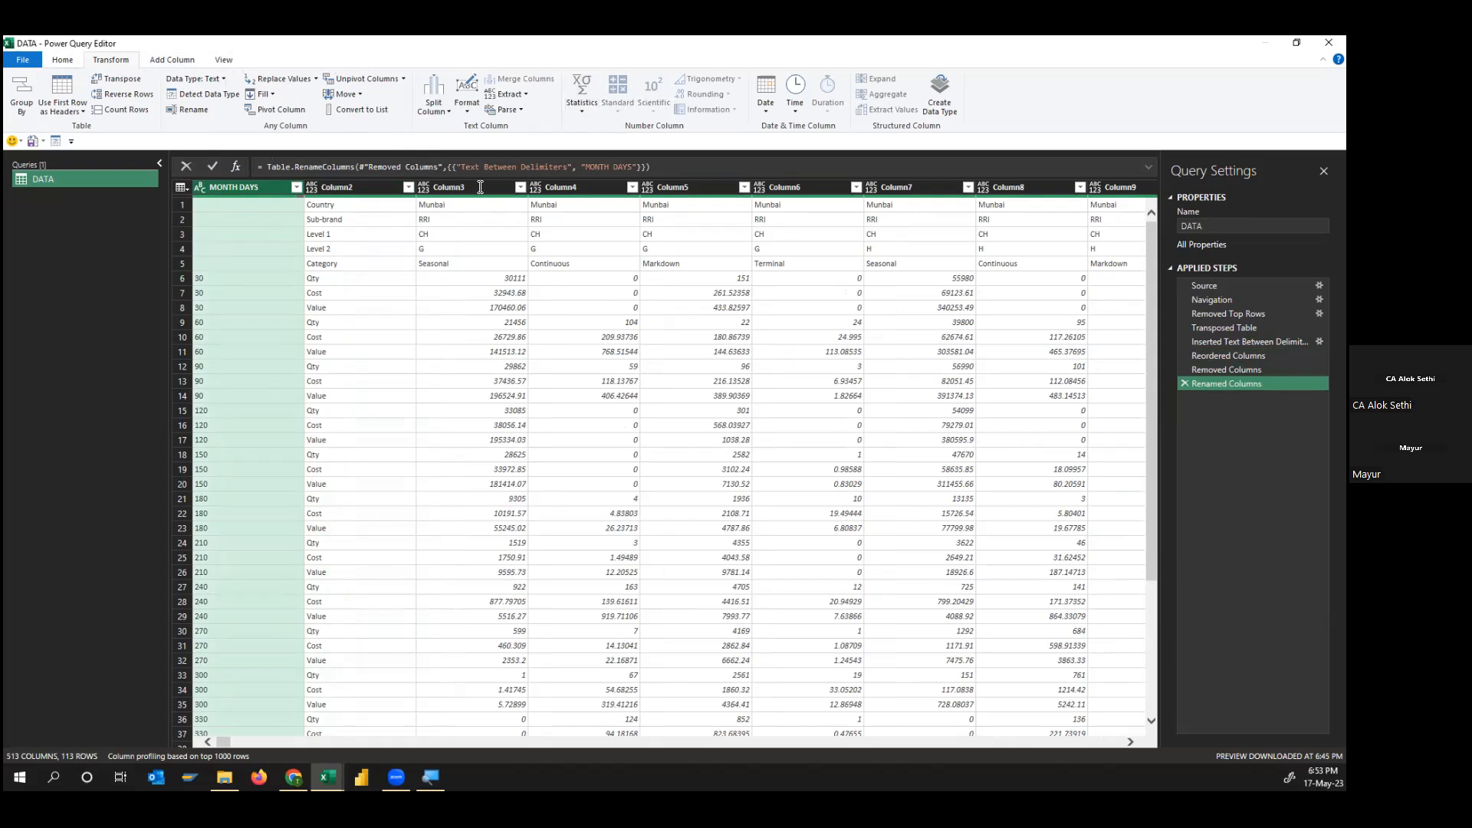
click(202, 187)
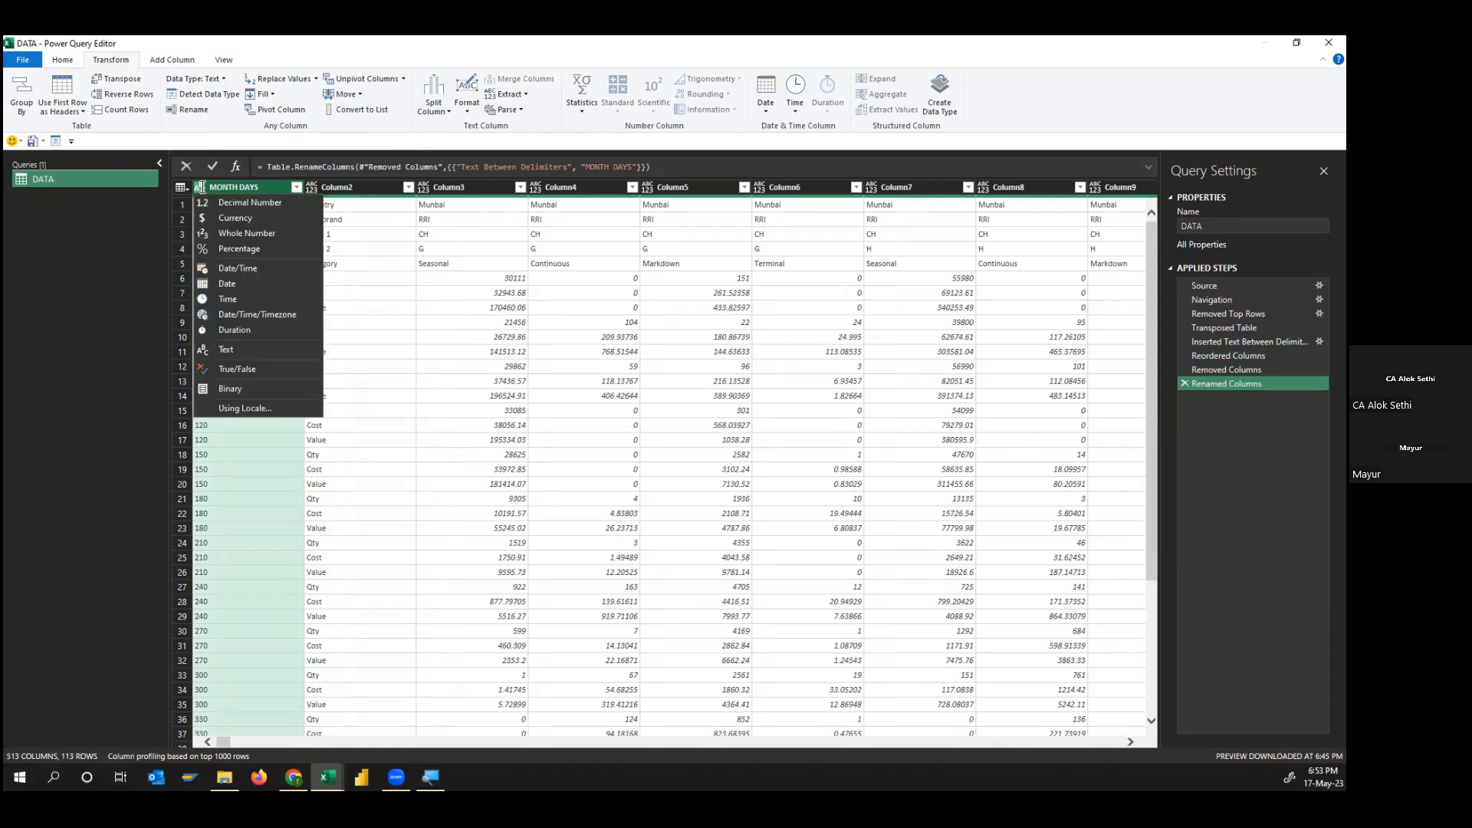
click(228, 234)
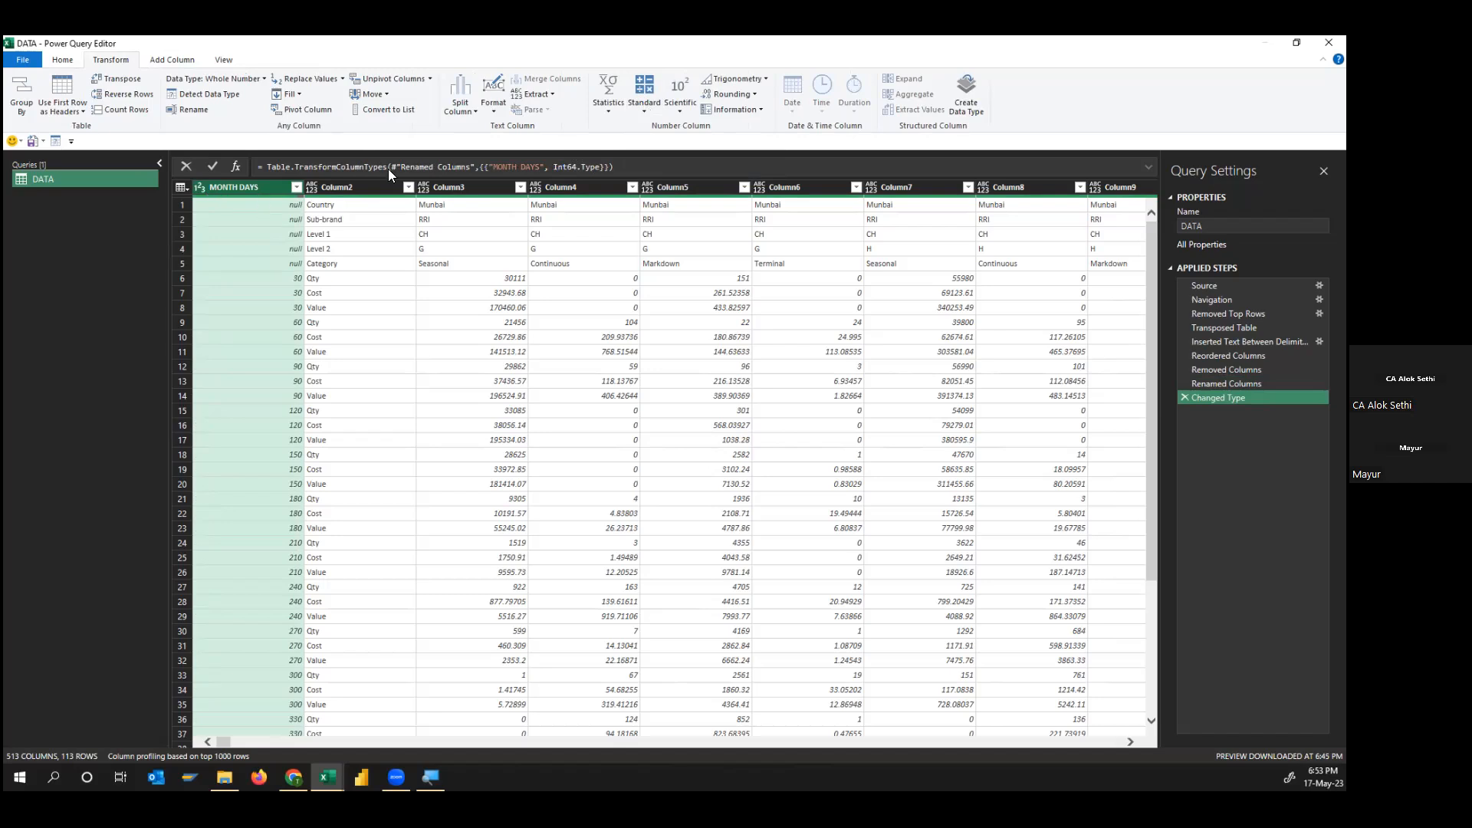
Review the standard arithmetic operations available for MONTH DAYS and examine the column's values in the first six rows
click(643, 103)
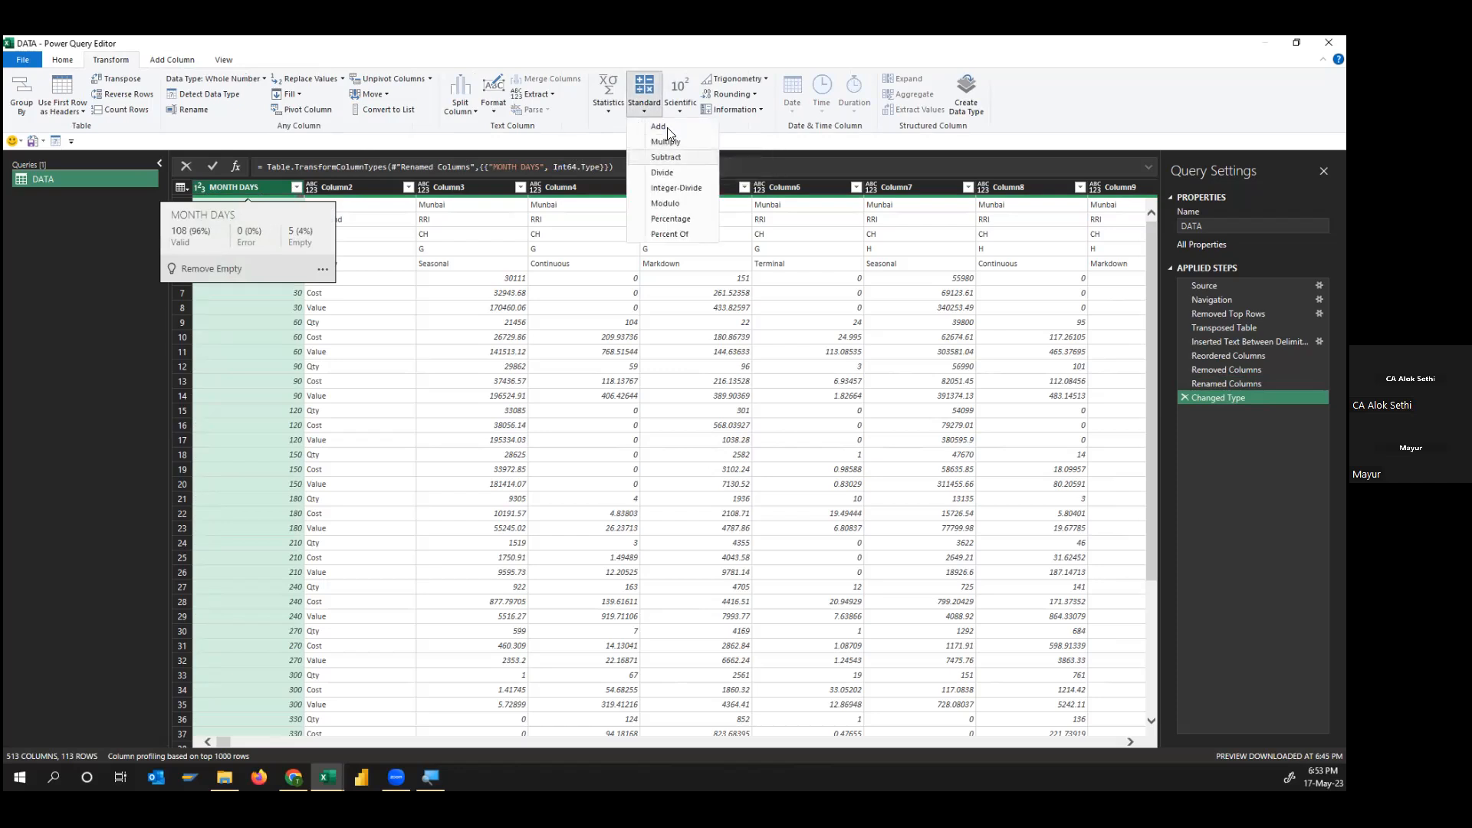
click(143, 330)
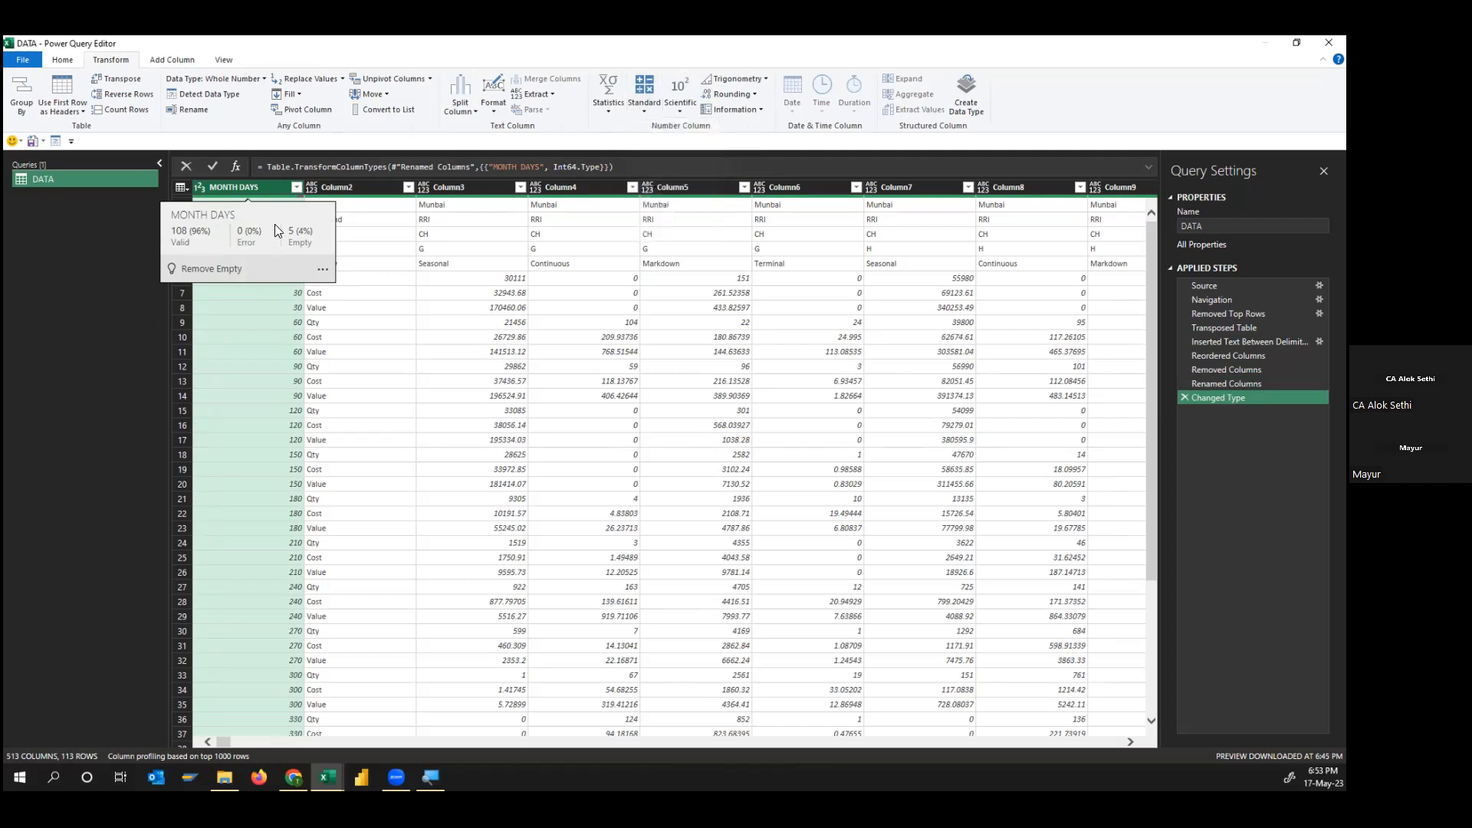
click(276, 209)
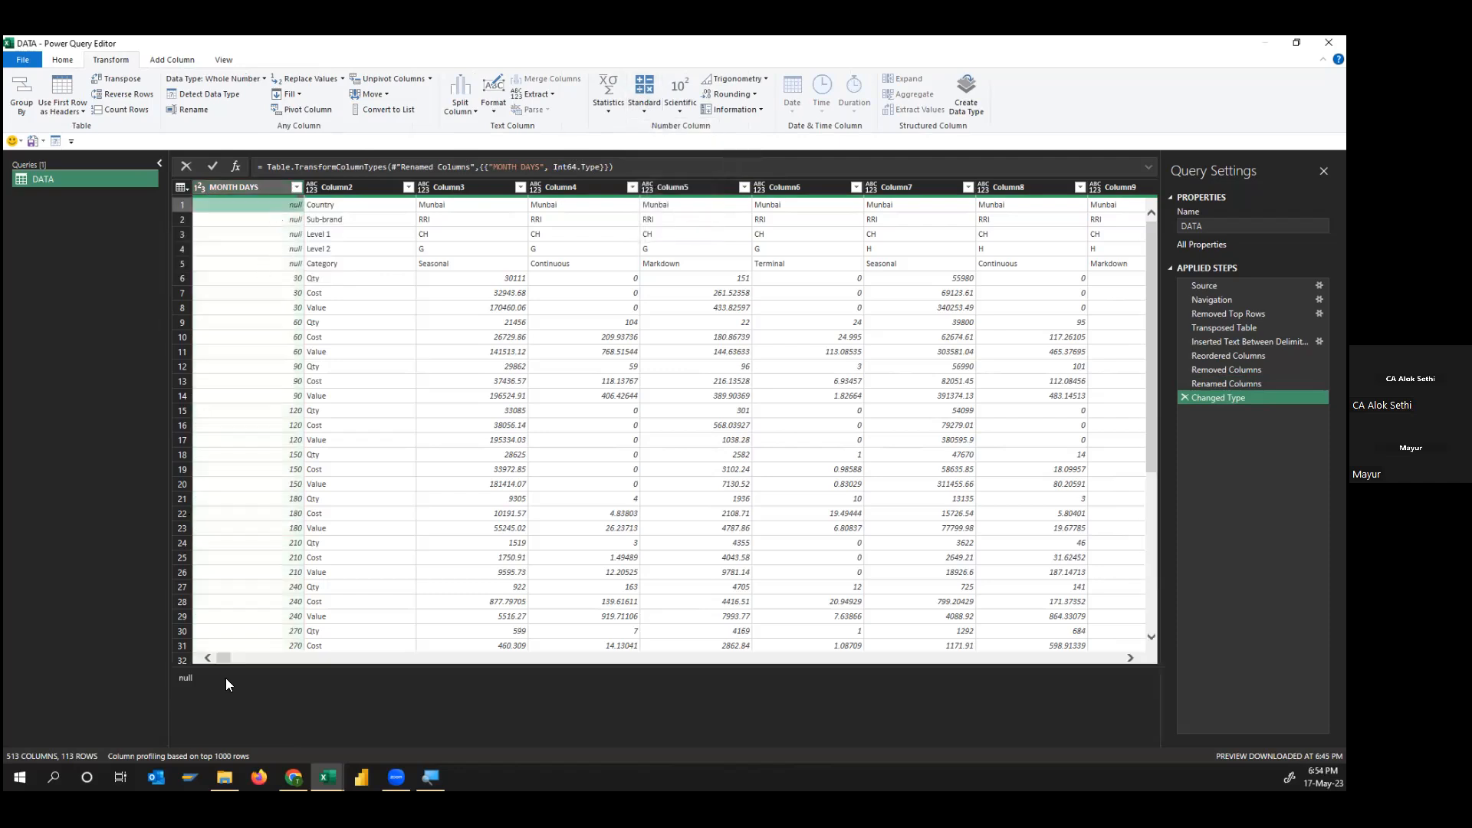
key(Down)
key(Down)
key(Down)
key(Down)
drag(265, 665, 265, 615)
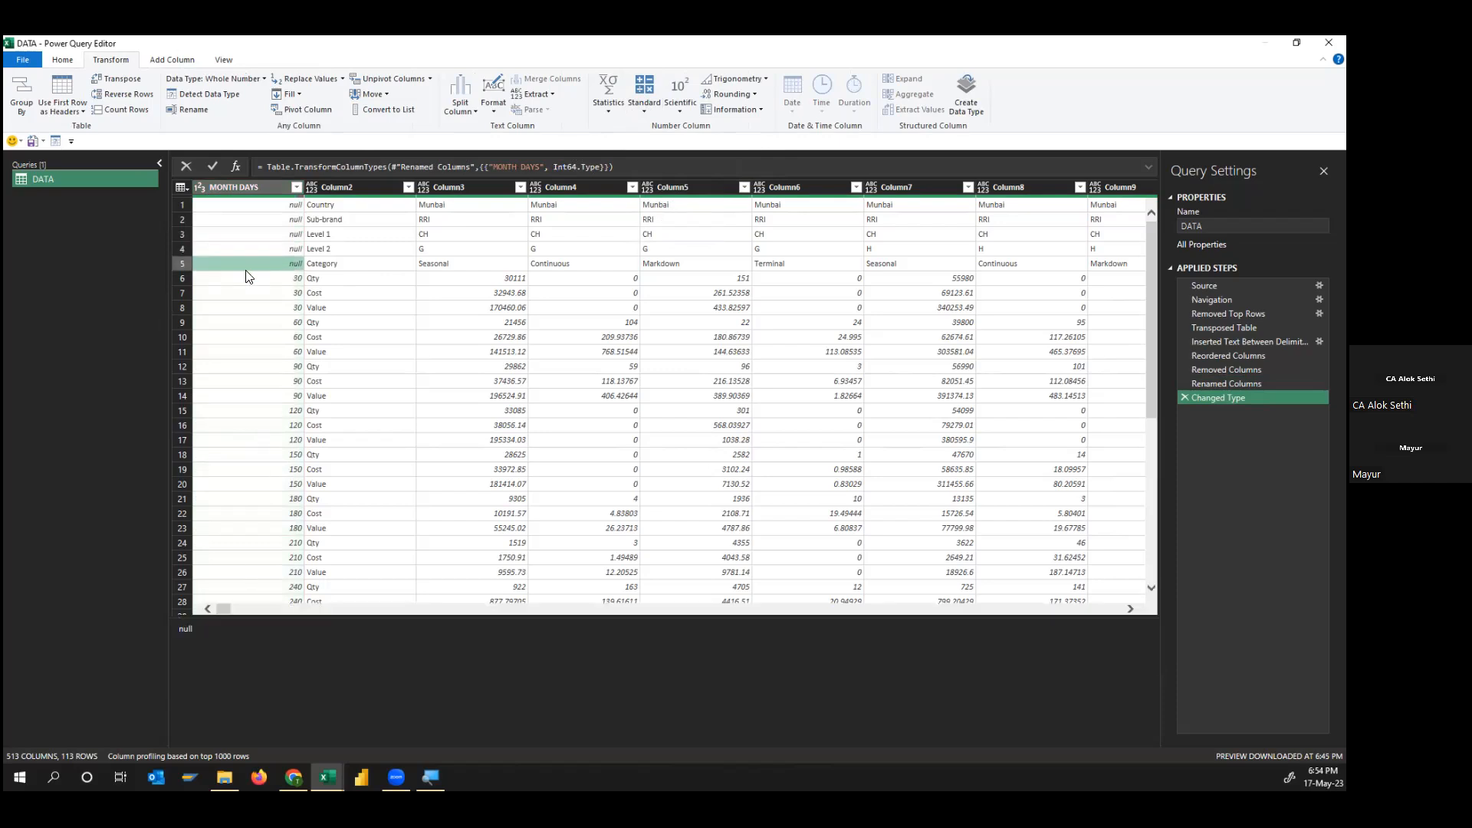
key(Down)
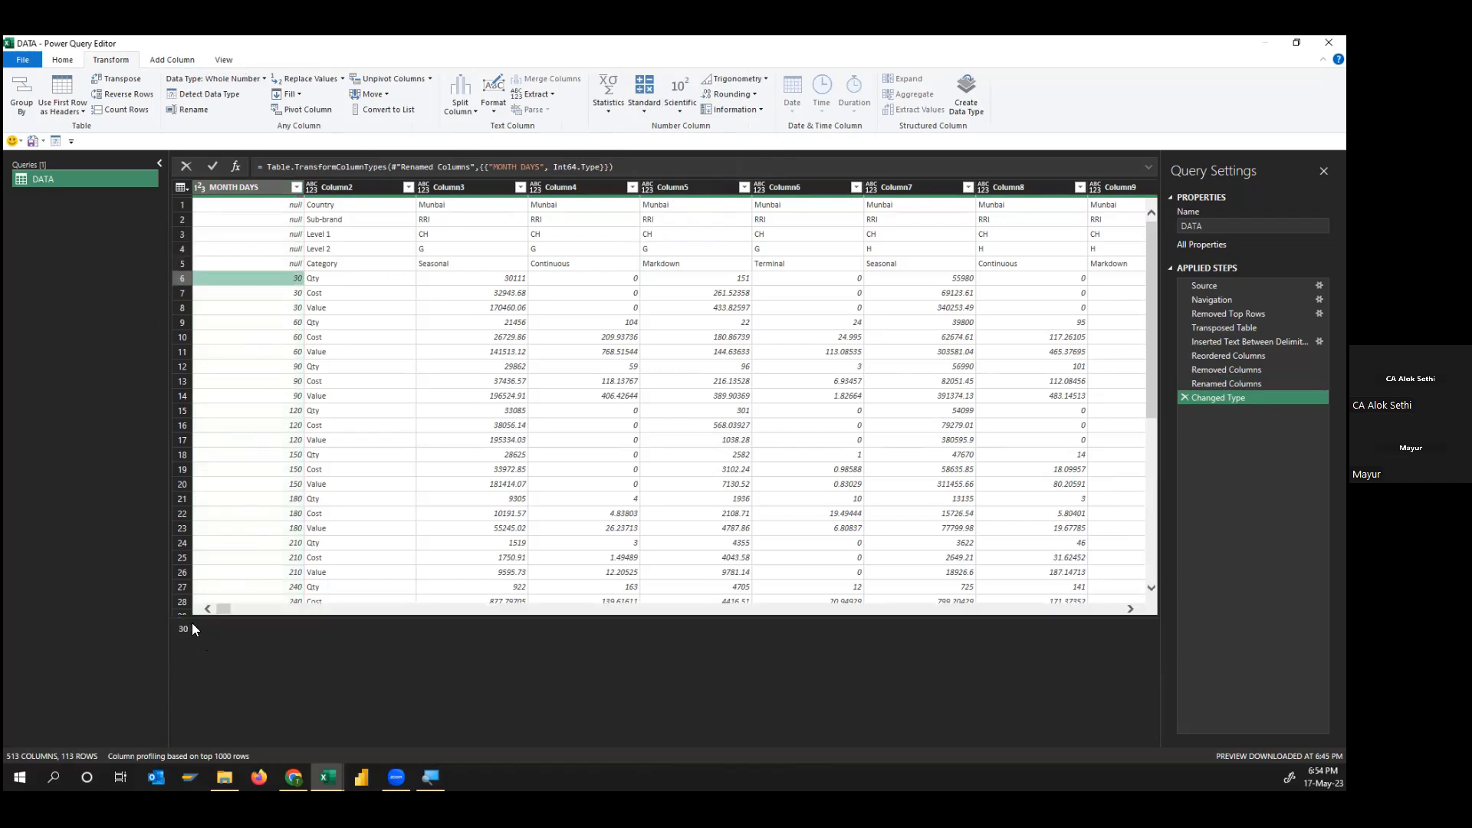
drag(242, 616, 239, 679)
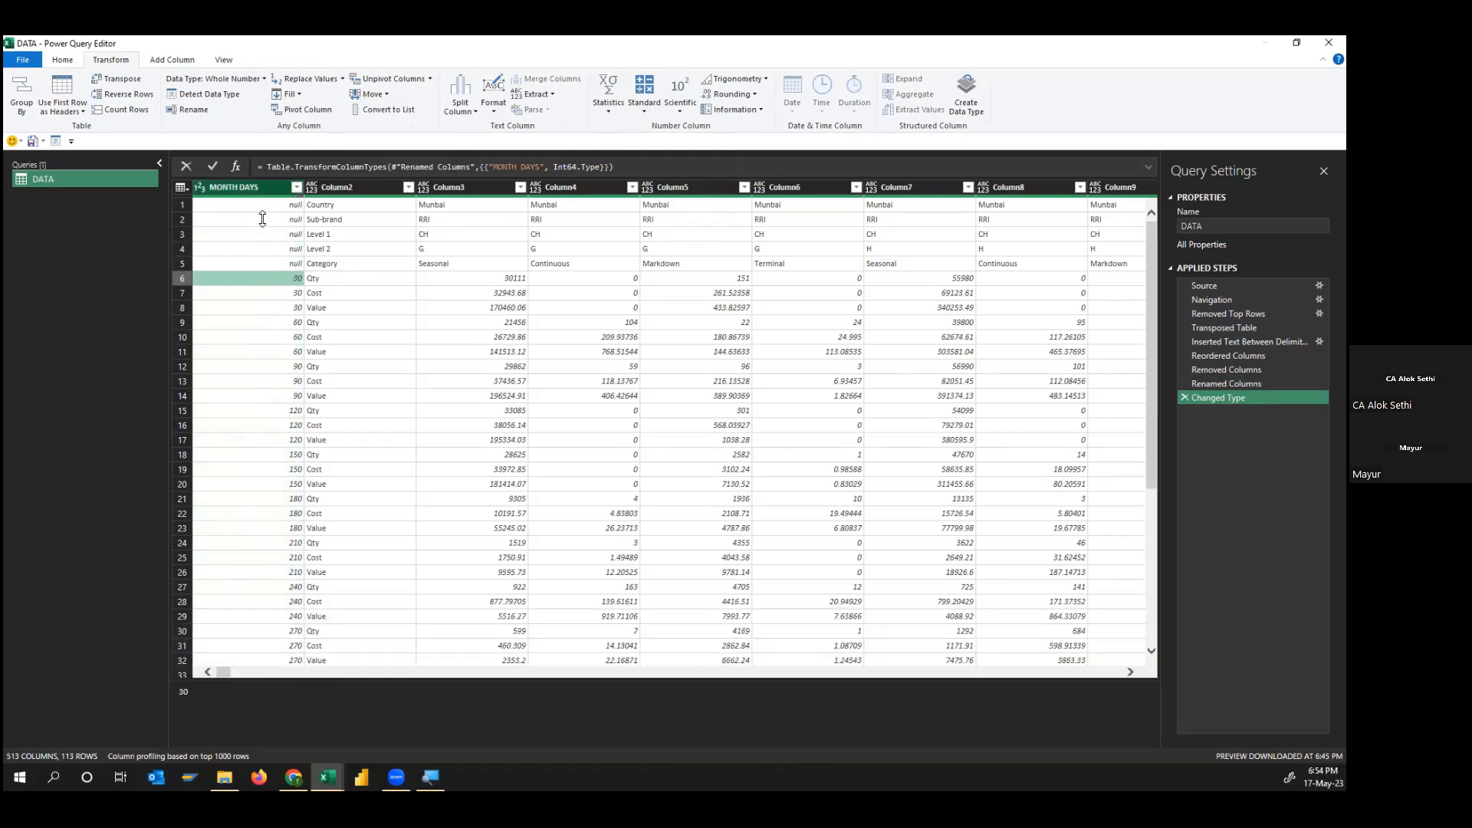
Divide every value in the MONTH DAYS column by 30 to convert the days into months
click(244, 187)
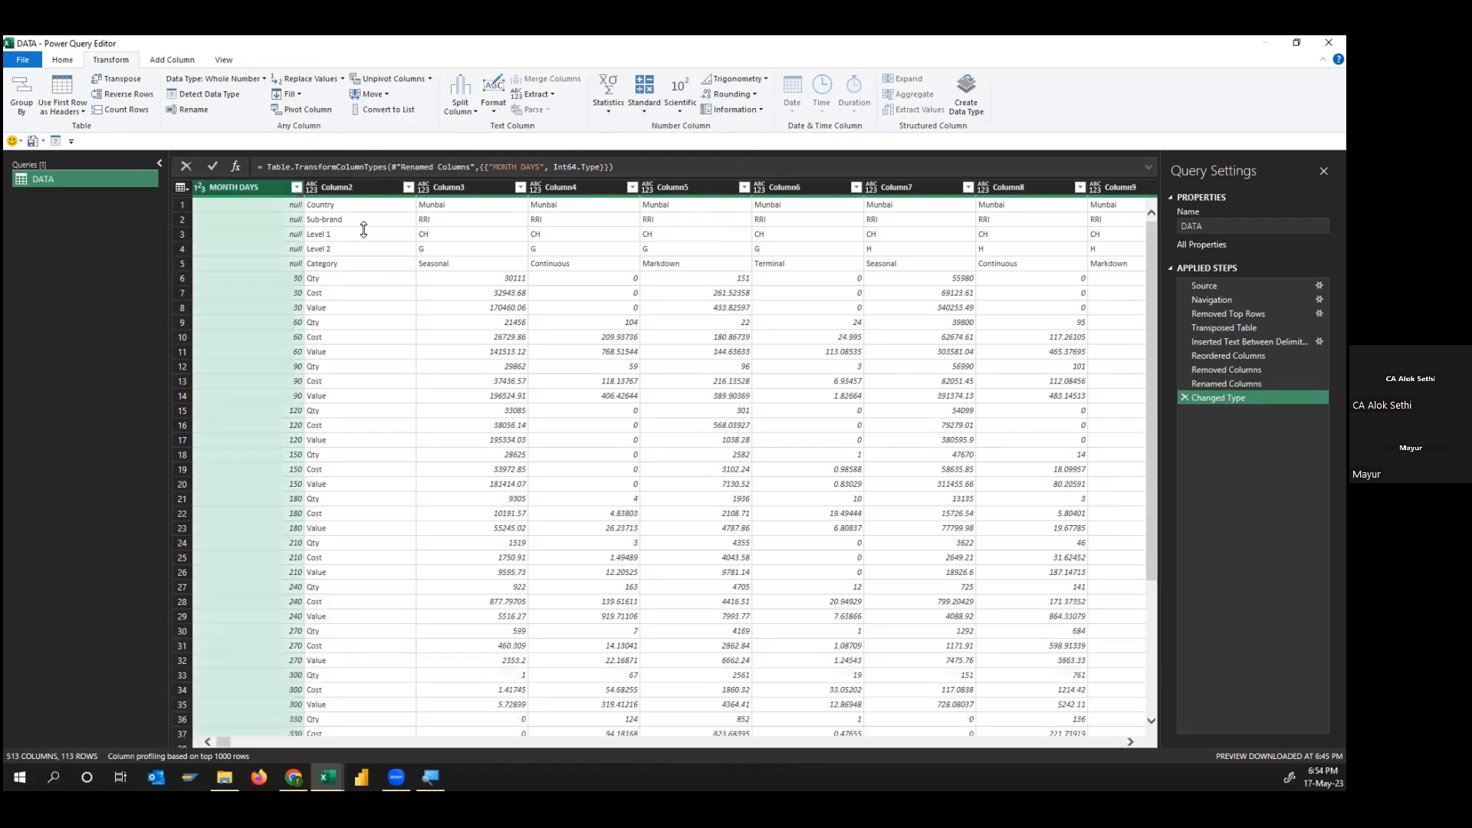
click(641, 114)
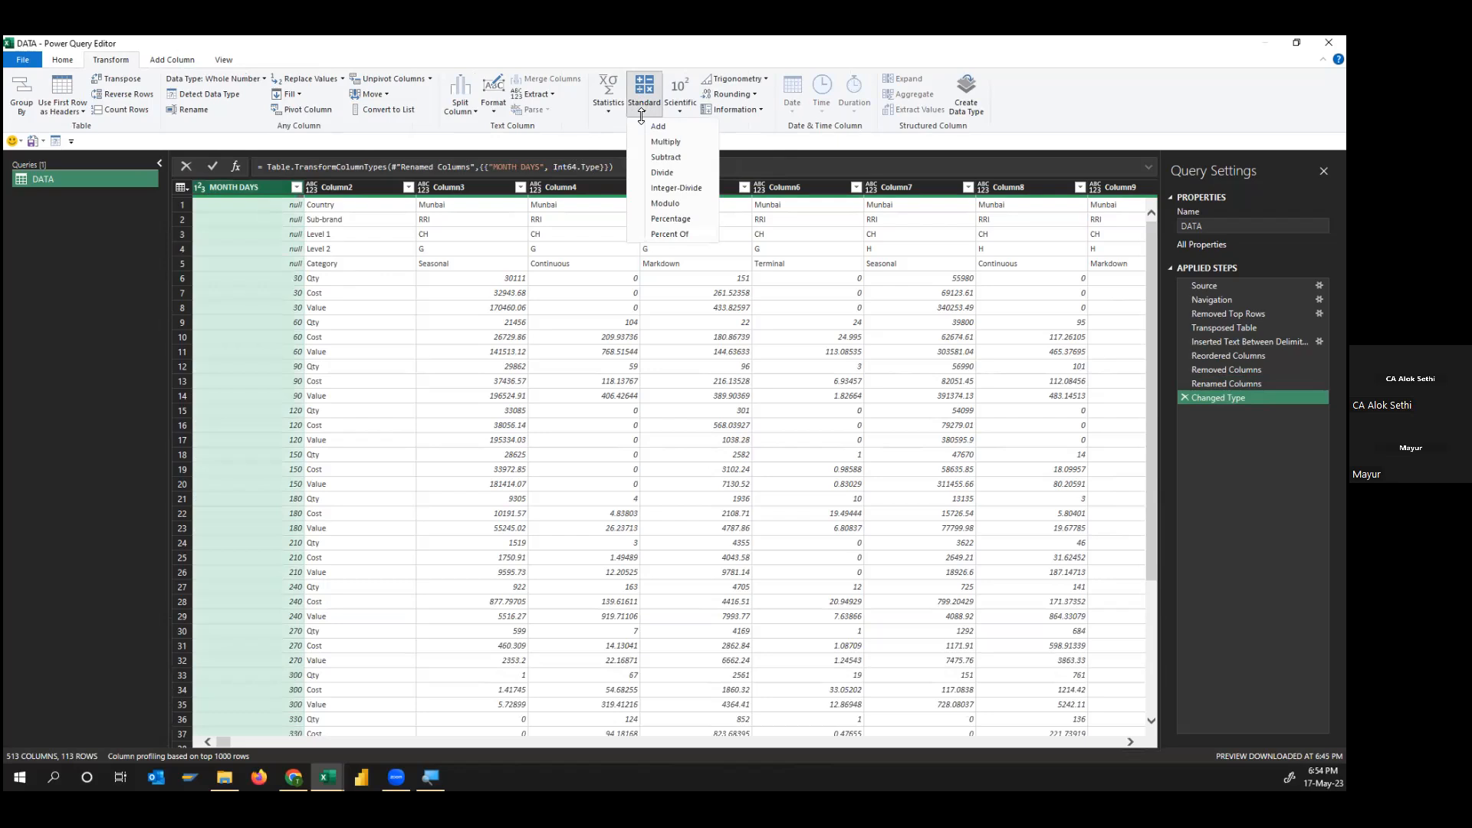
click(660, 174)
text(30)
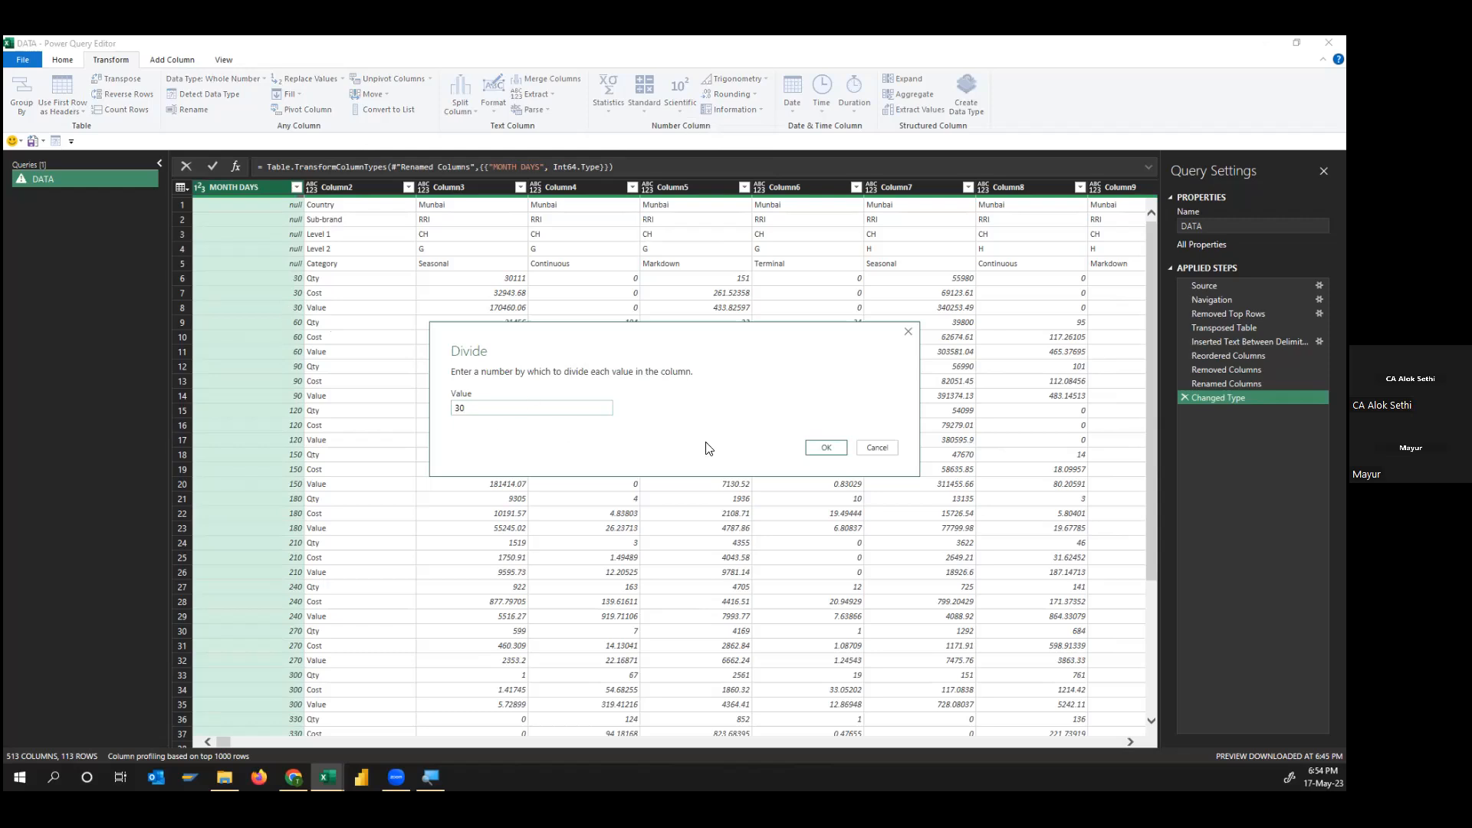
click(829, 447)
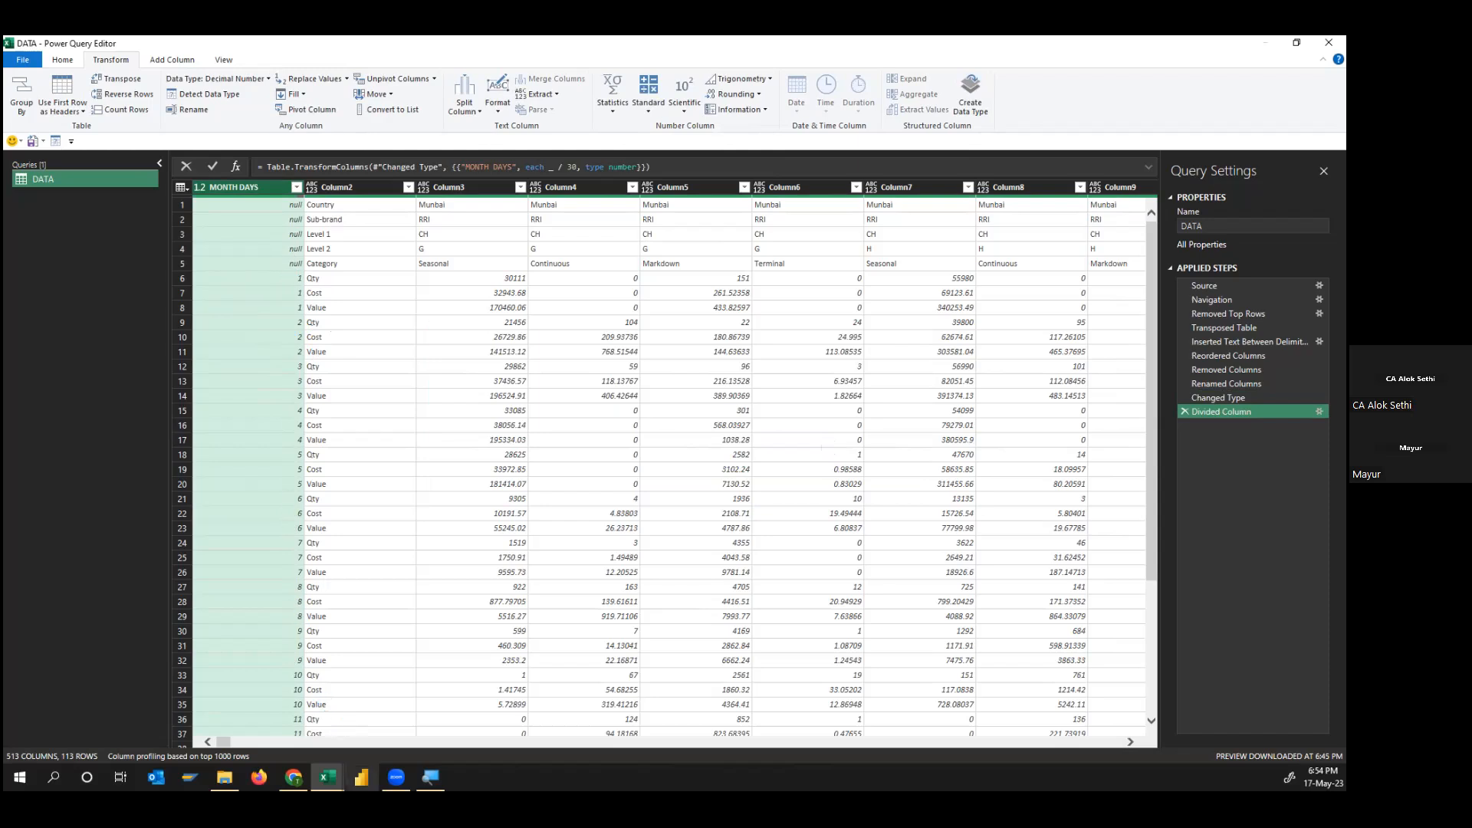
Check the Power Query session's topic list in the browser, and examine the MONTH DAYS values in the DATA query
click(294, 778)
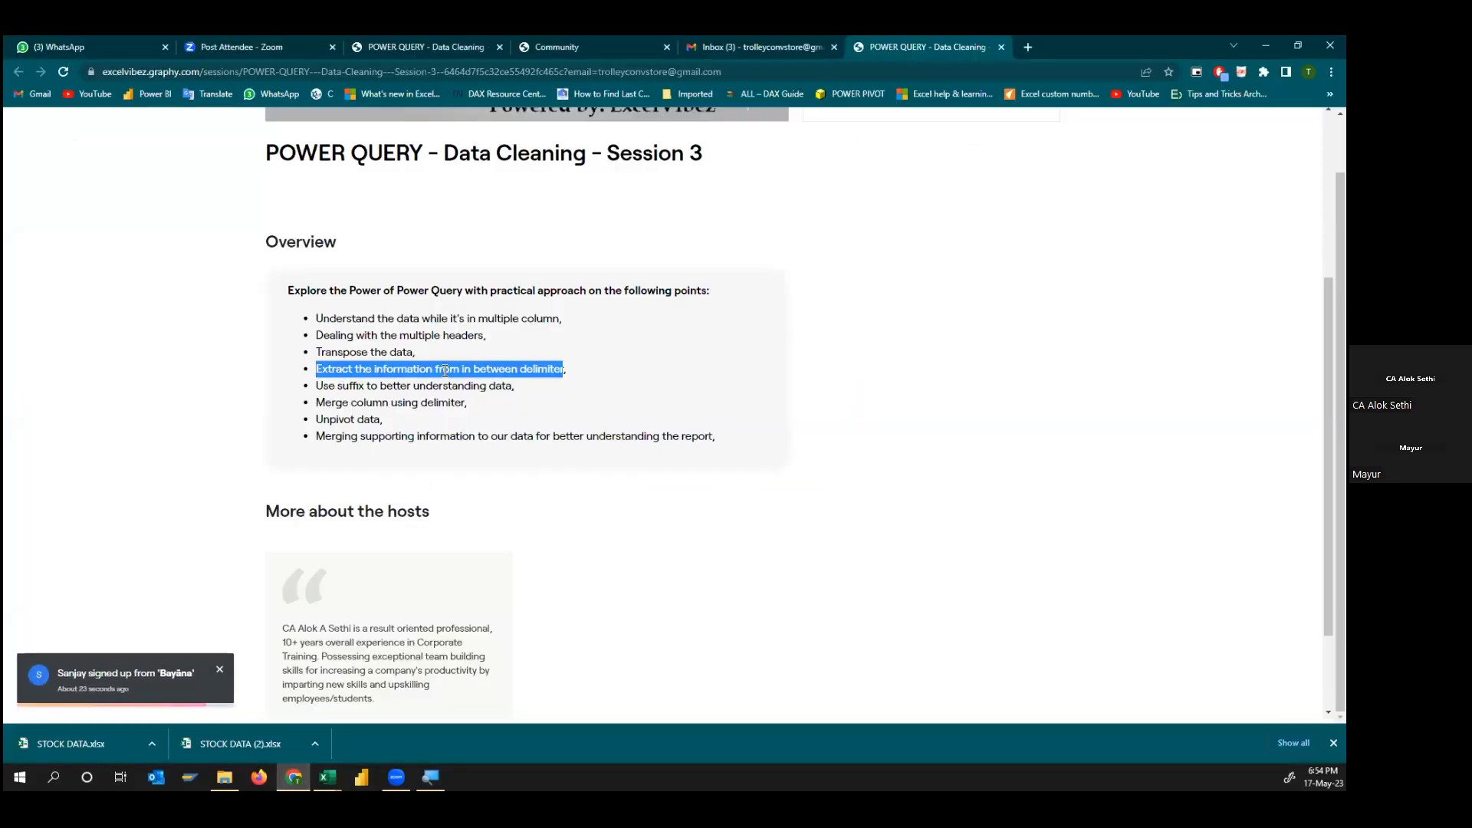
key(alt+Tab)
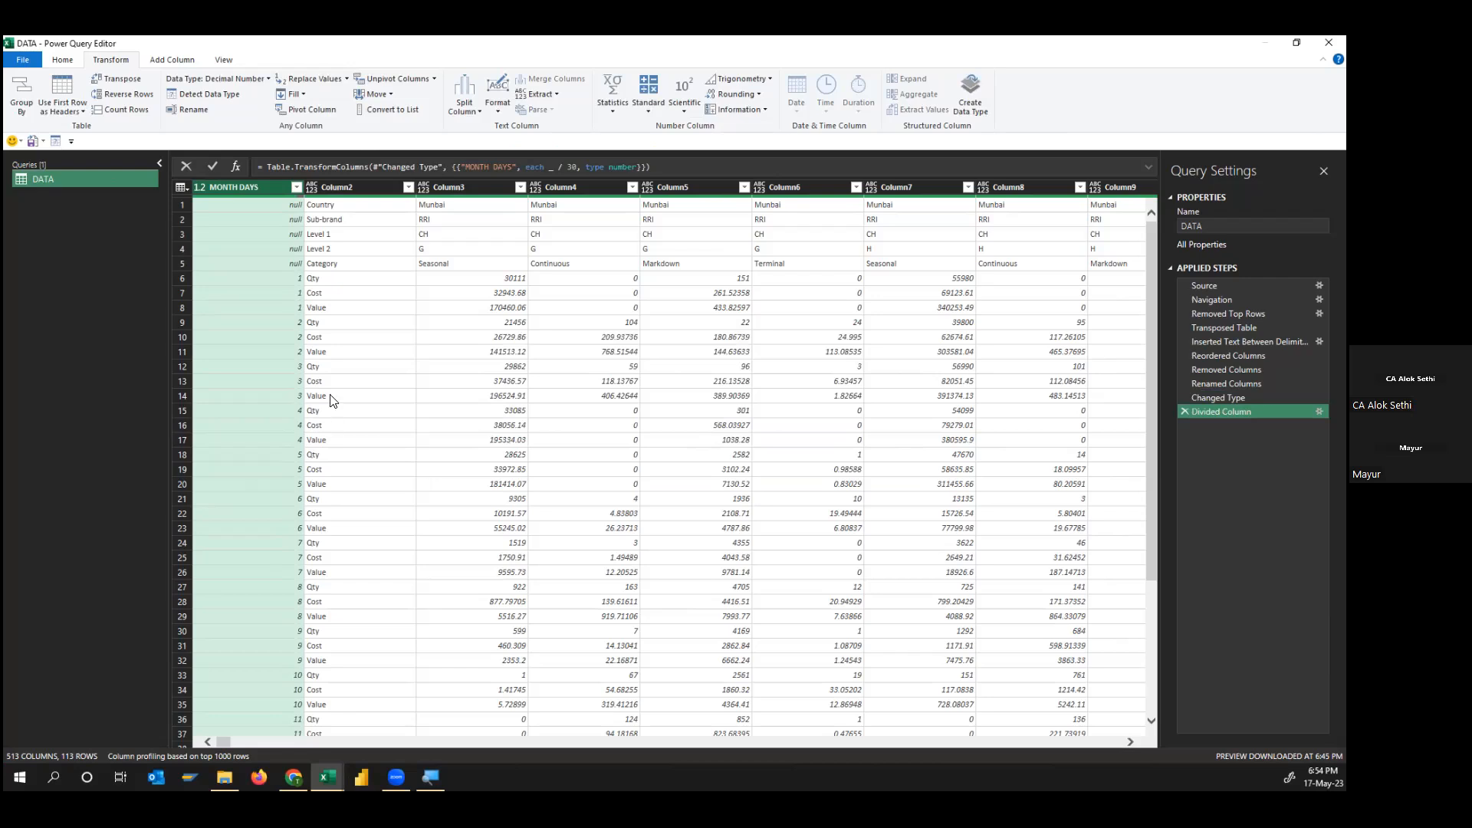
key(alt+Tab)
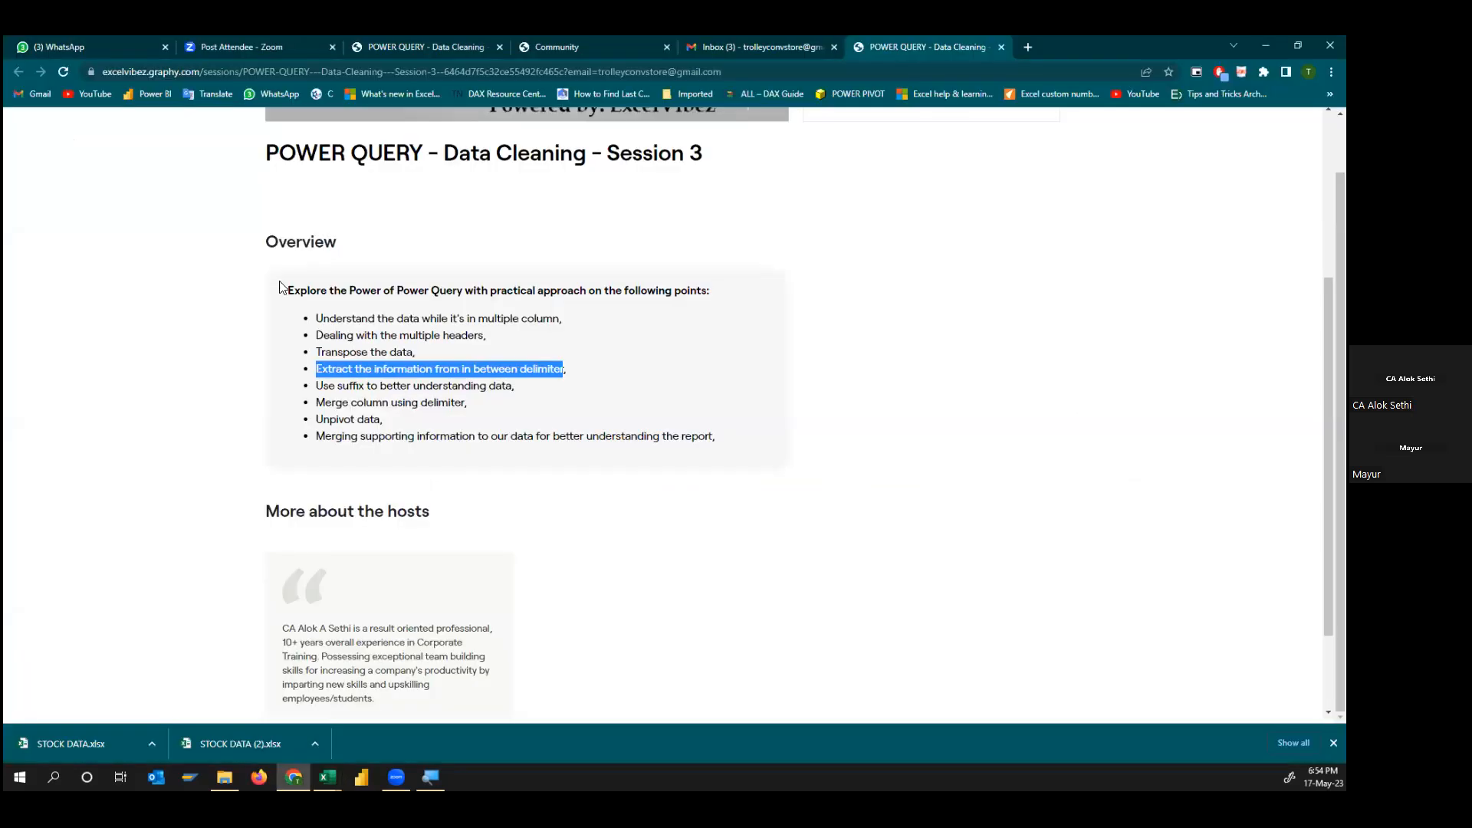
key(alt+Tab)
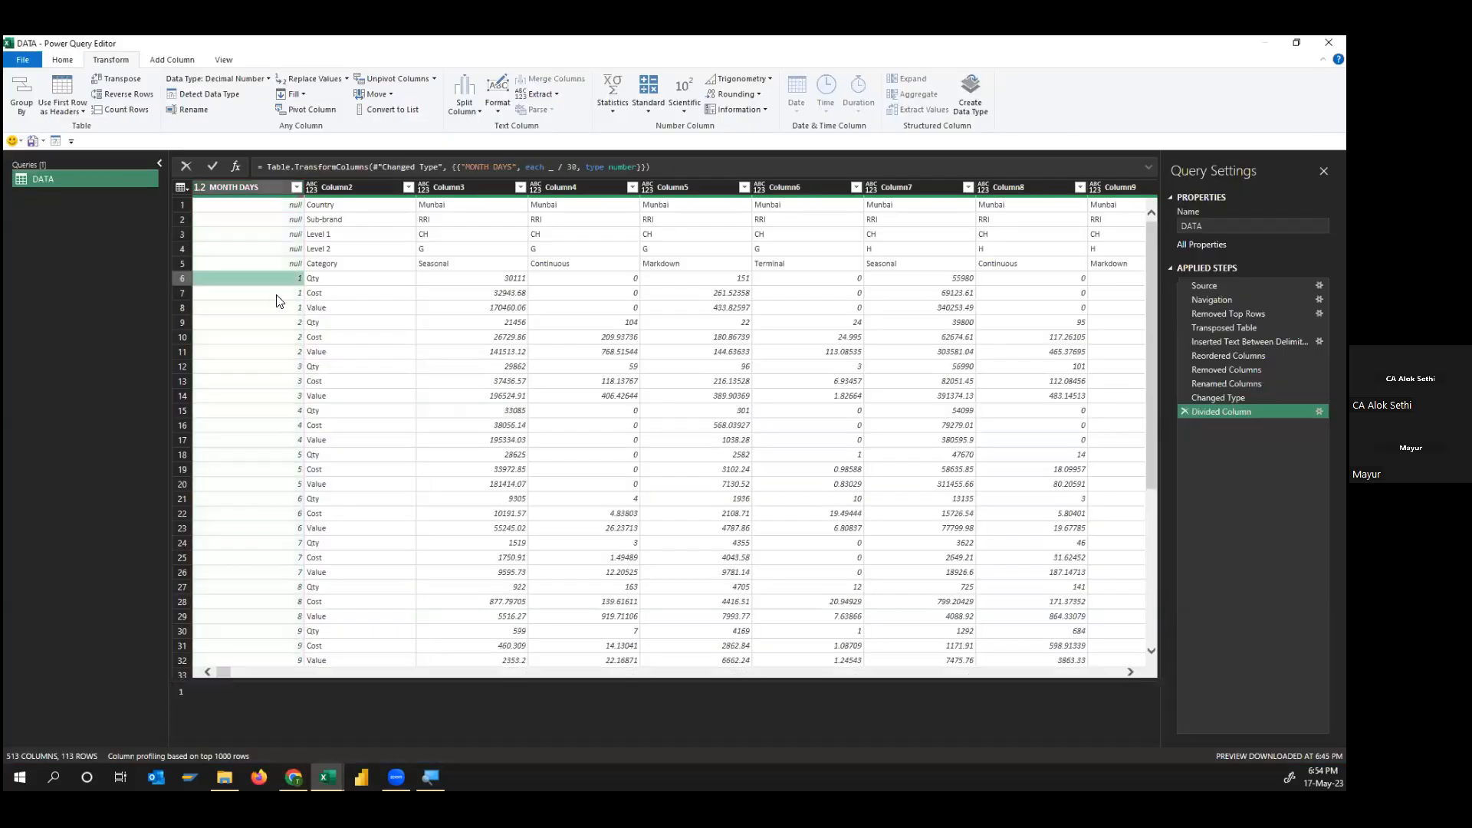
click(300, 292)
click(301, 308)
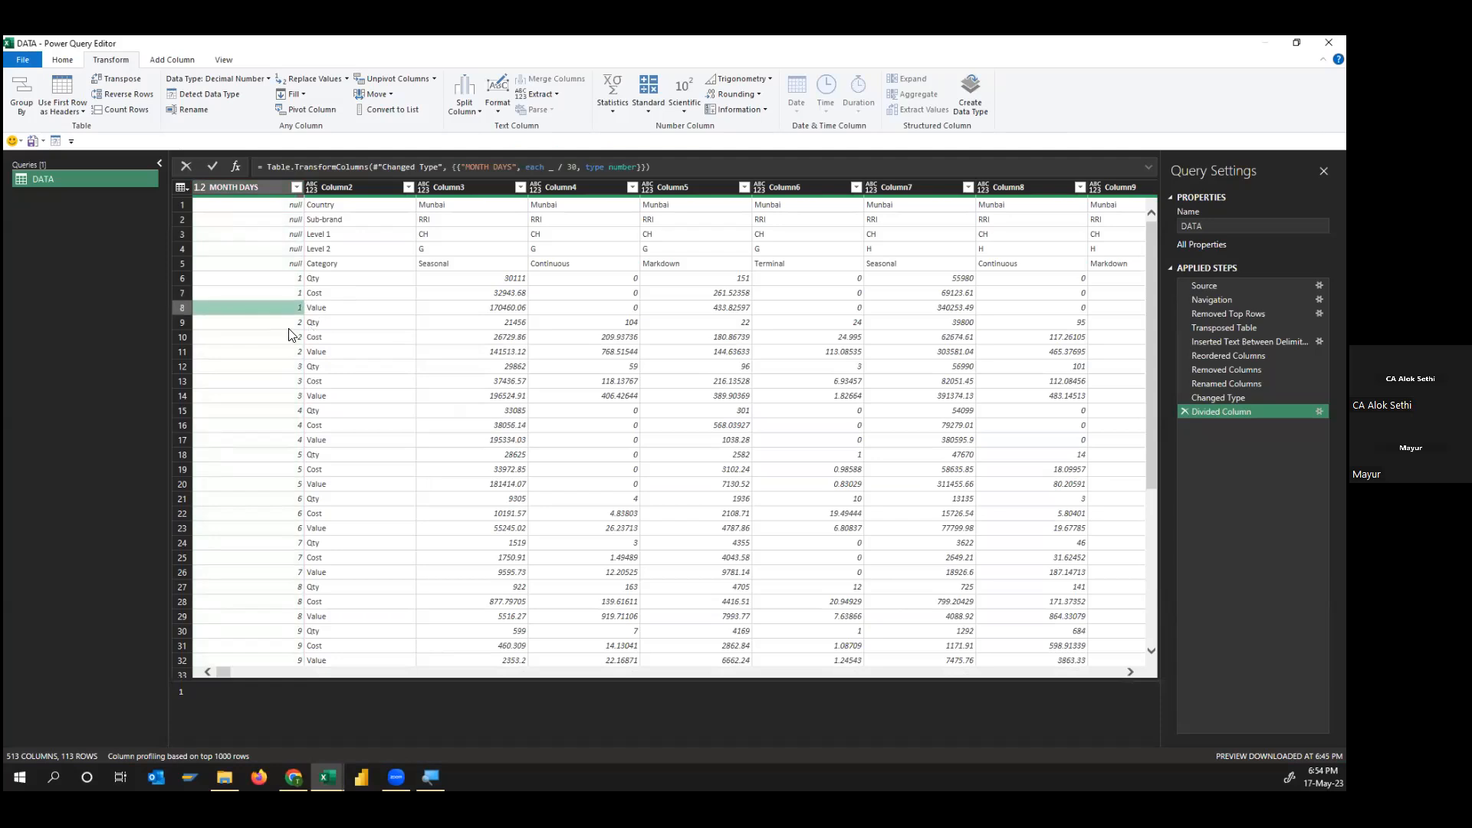
click(289, 324)
Add the suffix " MNT" to the values in the MONTH DAYS column
click(275, 195)
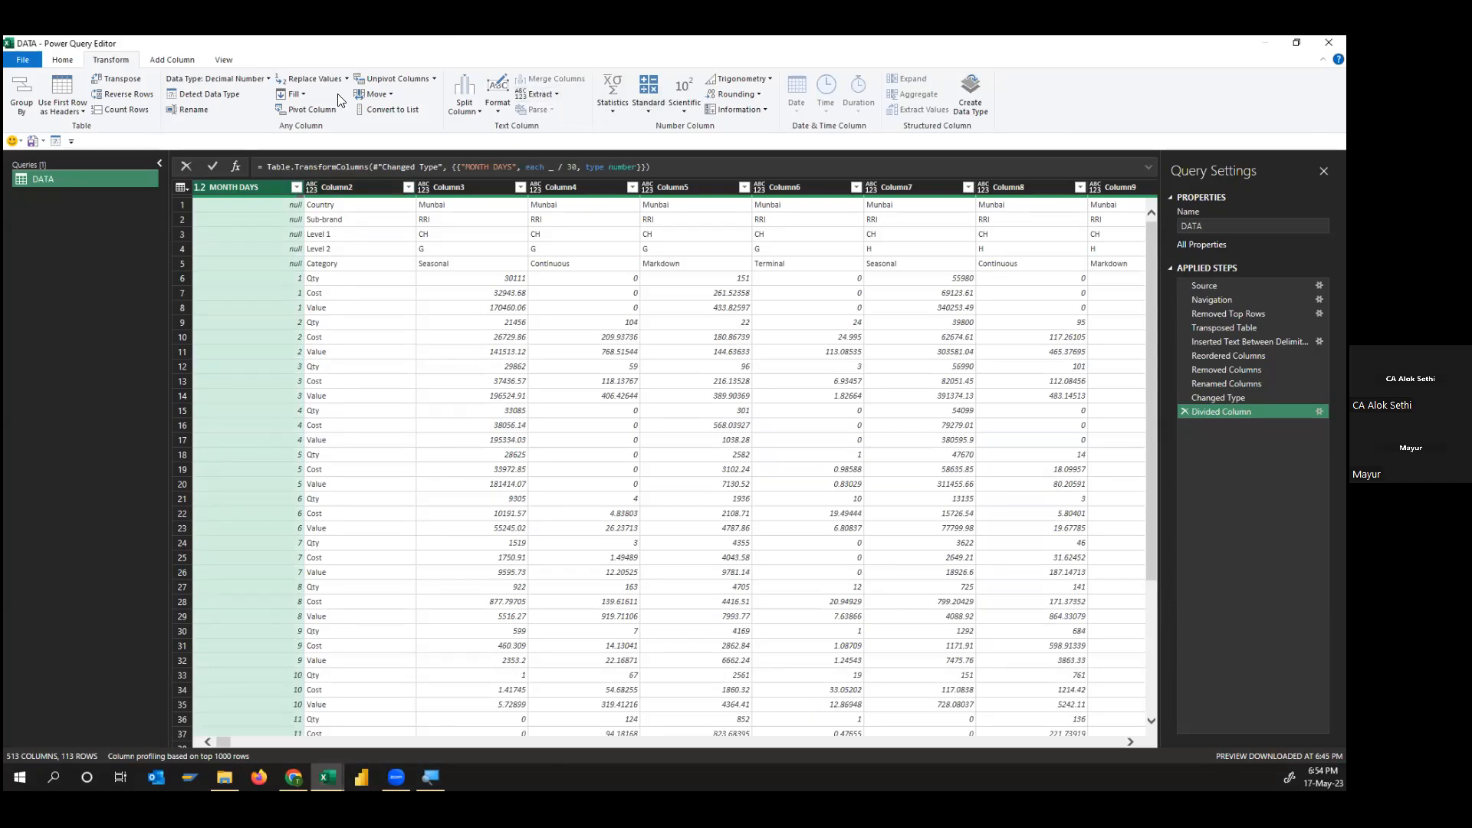
click(67, 61)
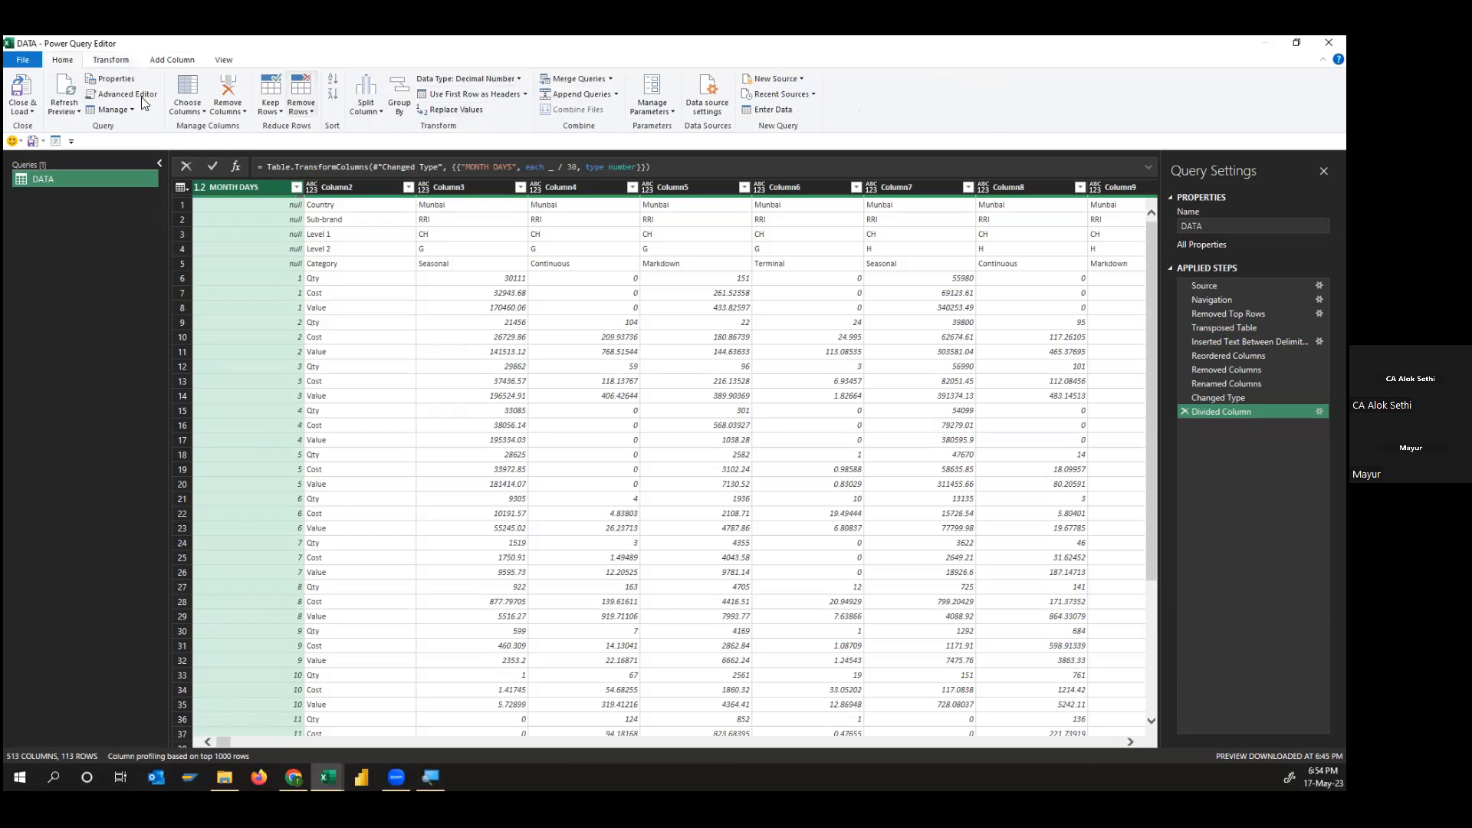
click(114, 63)
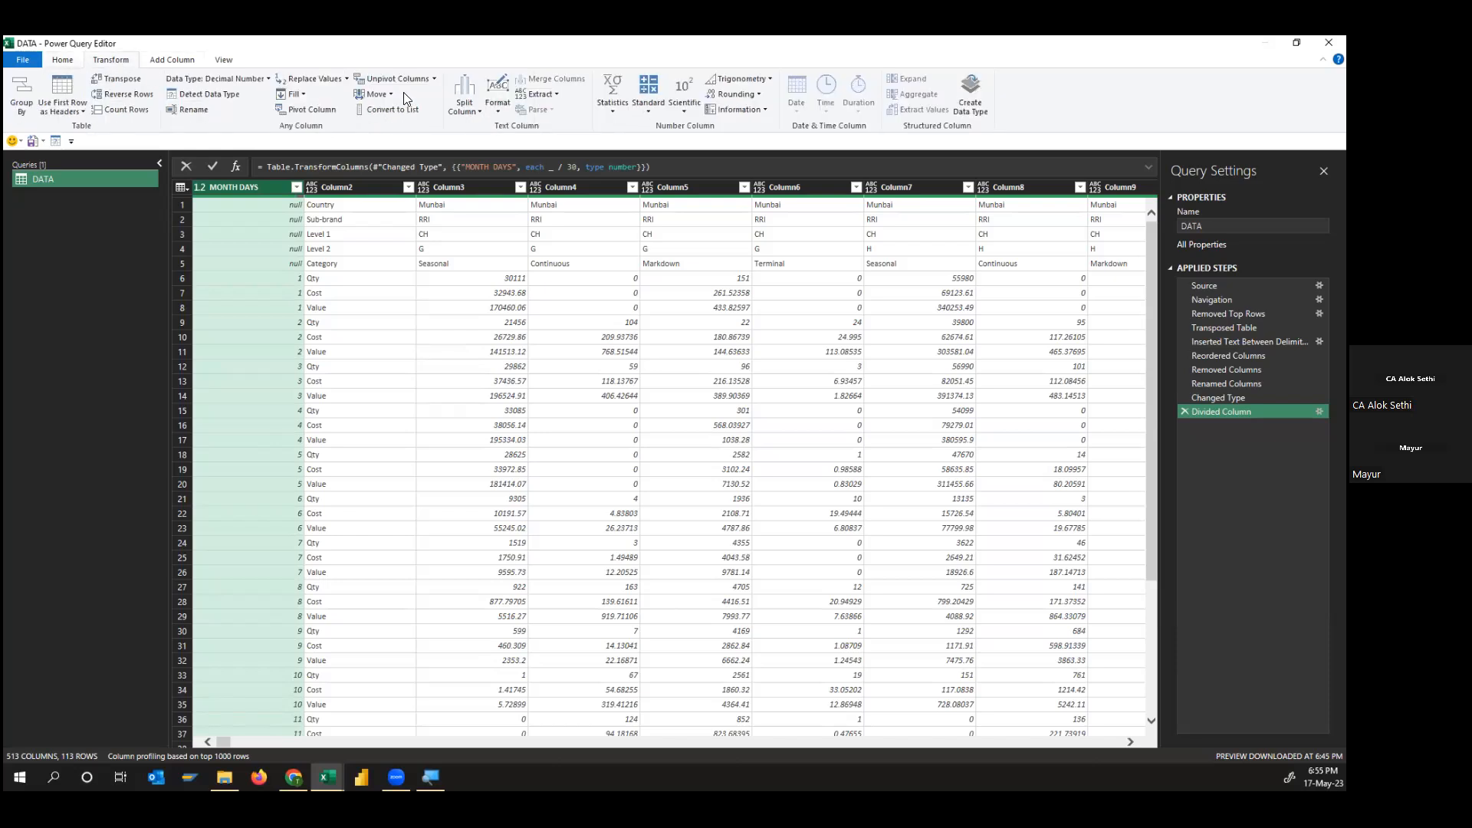
click(498, 109)
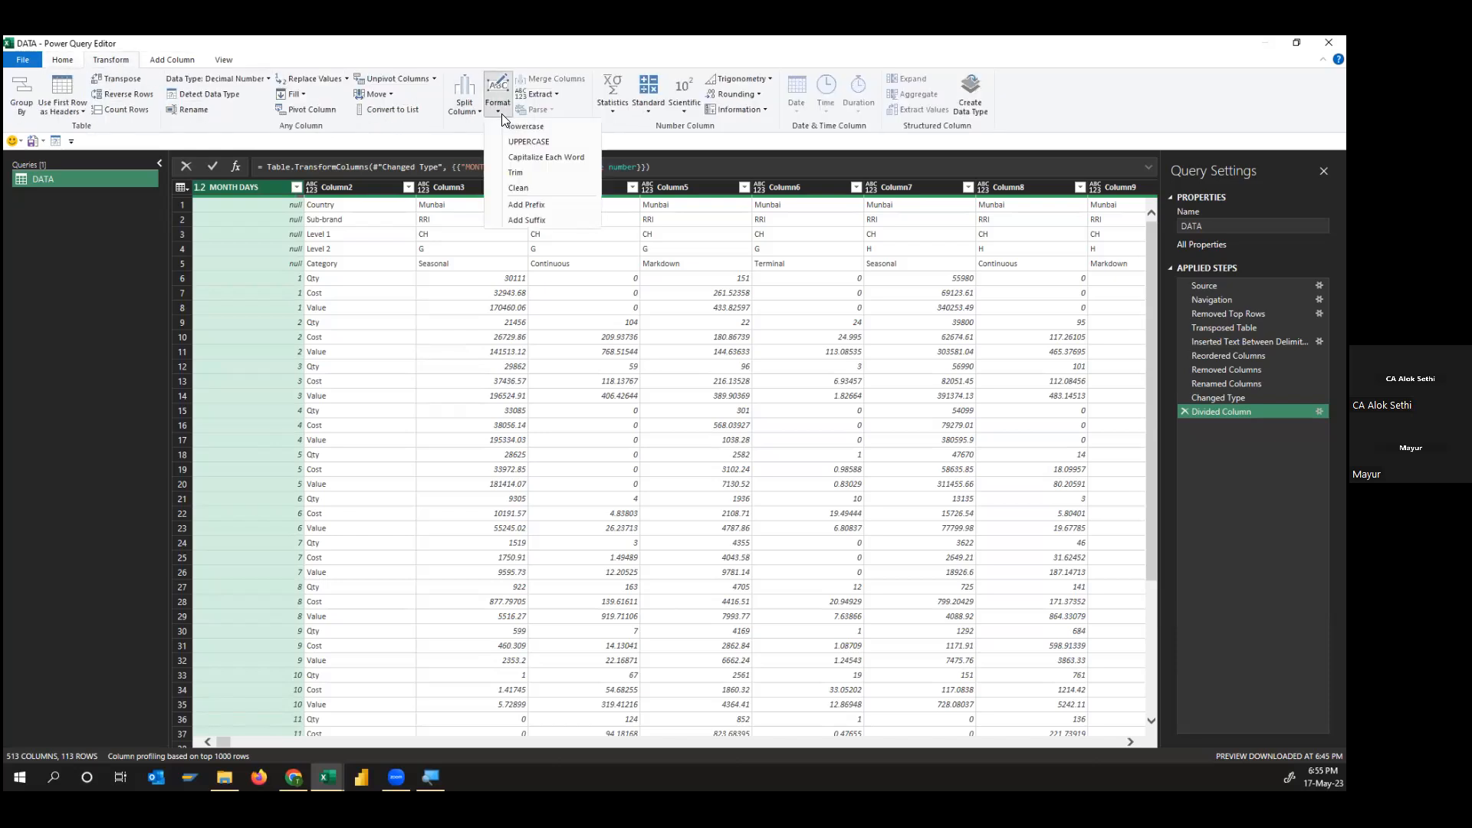
click(547, 222)
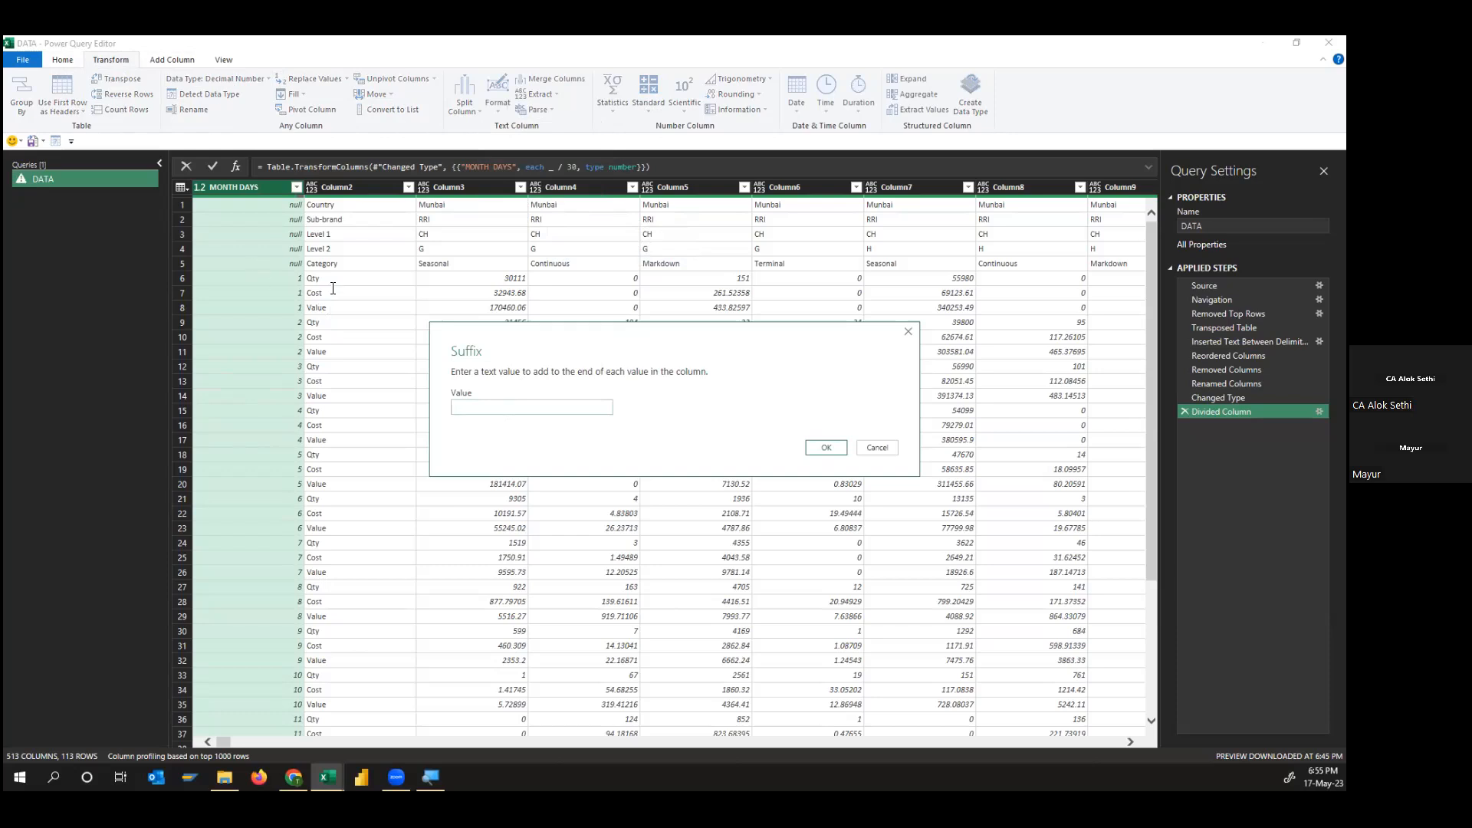
key(BackSpace)
text(MNT)
click(823, 448)
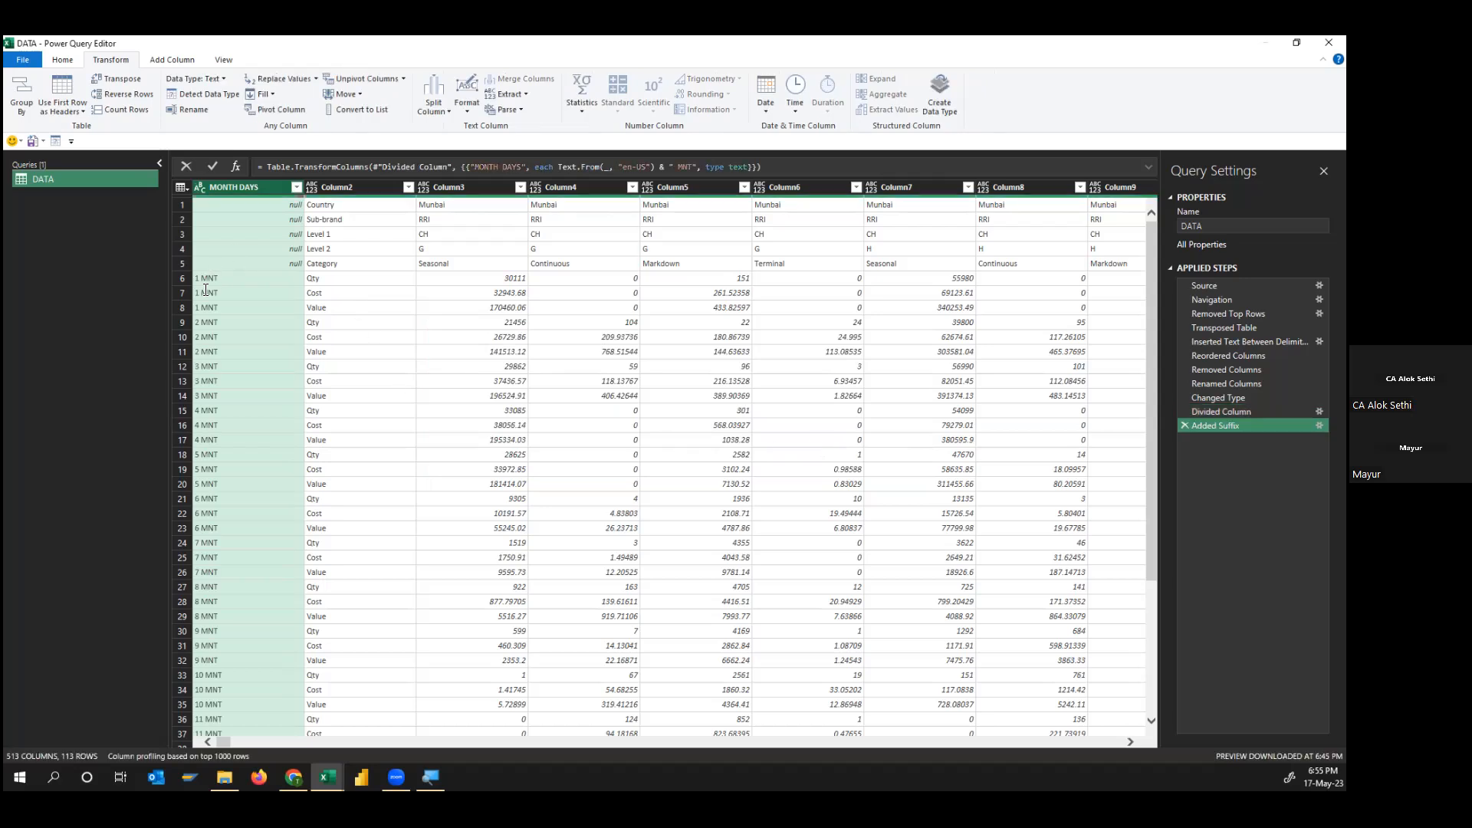
Examine how the month labels in MONTH DAYS pair with the Qty, Cost and Value entries in Column2
click(369, 281)
click(286, 293)
click(352, 296)
click(285, 308)
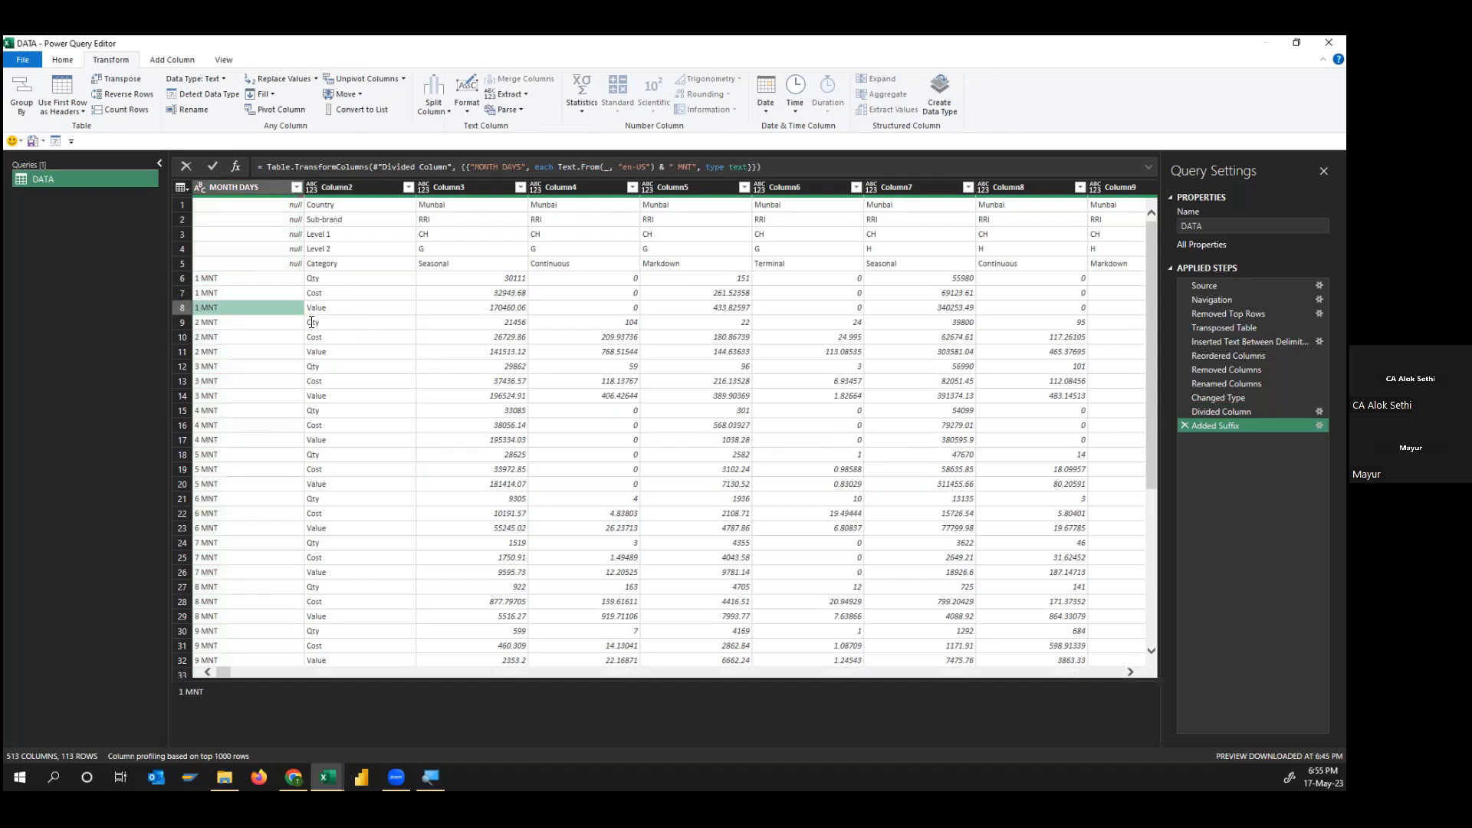
click(243, 187)
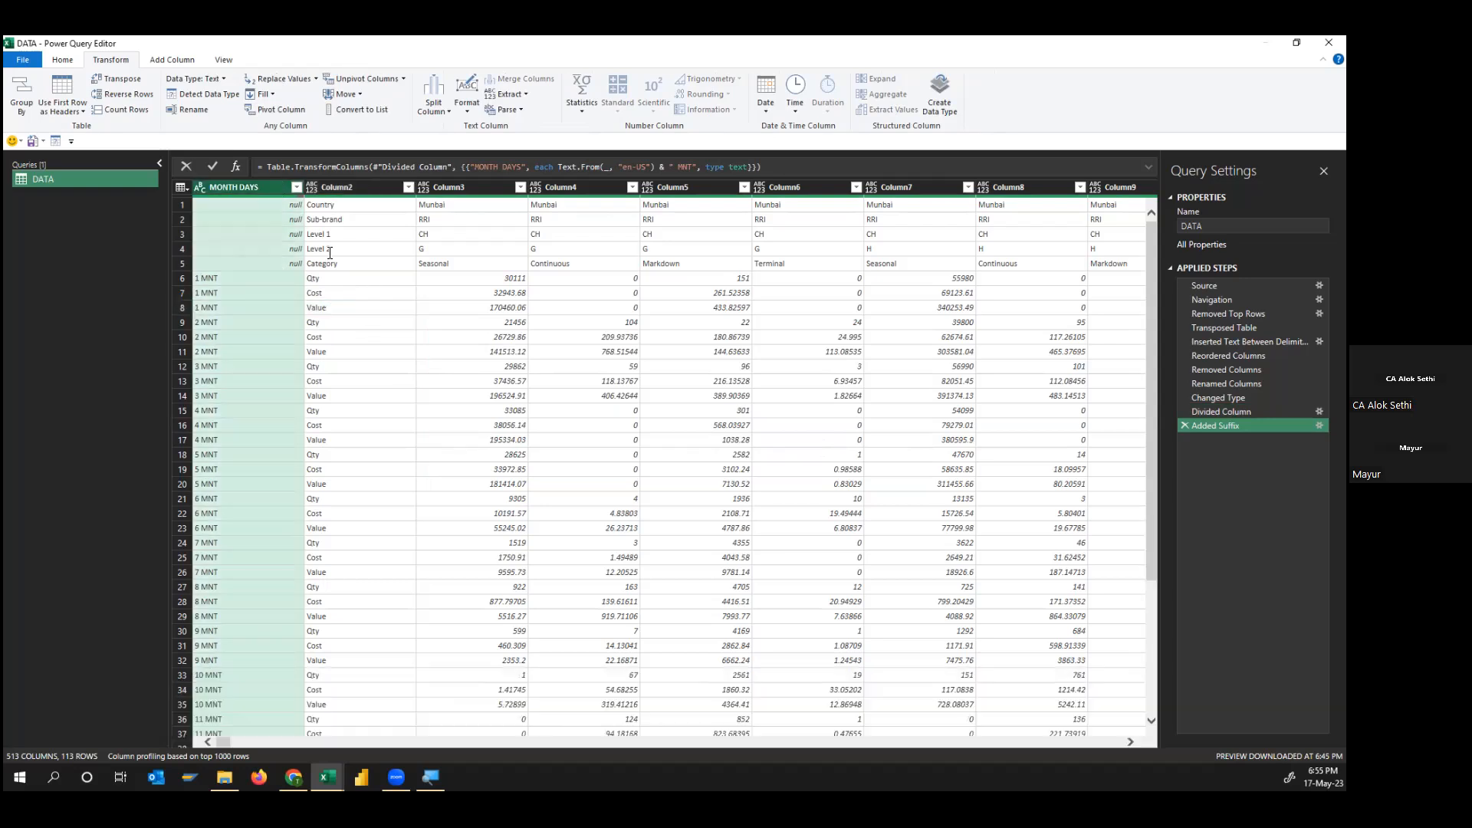
ctrl+click(352, 187)
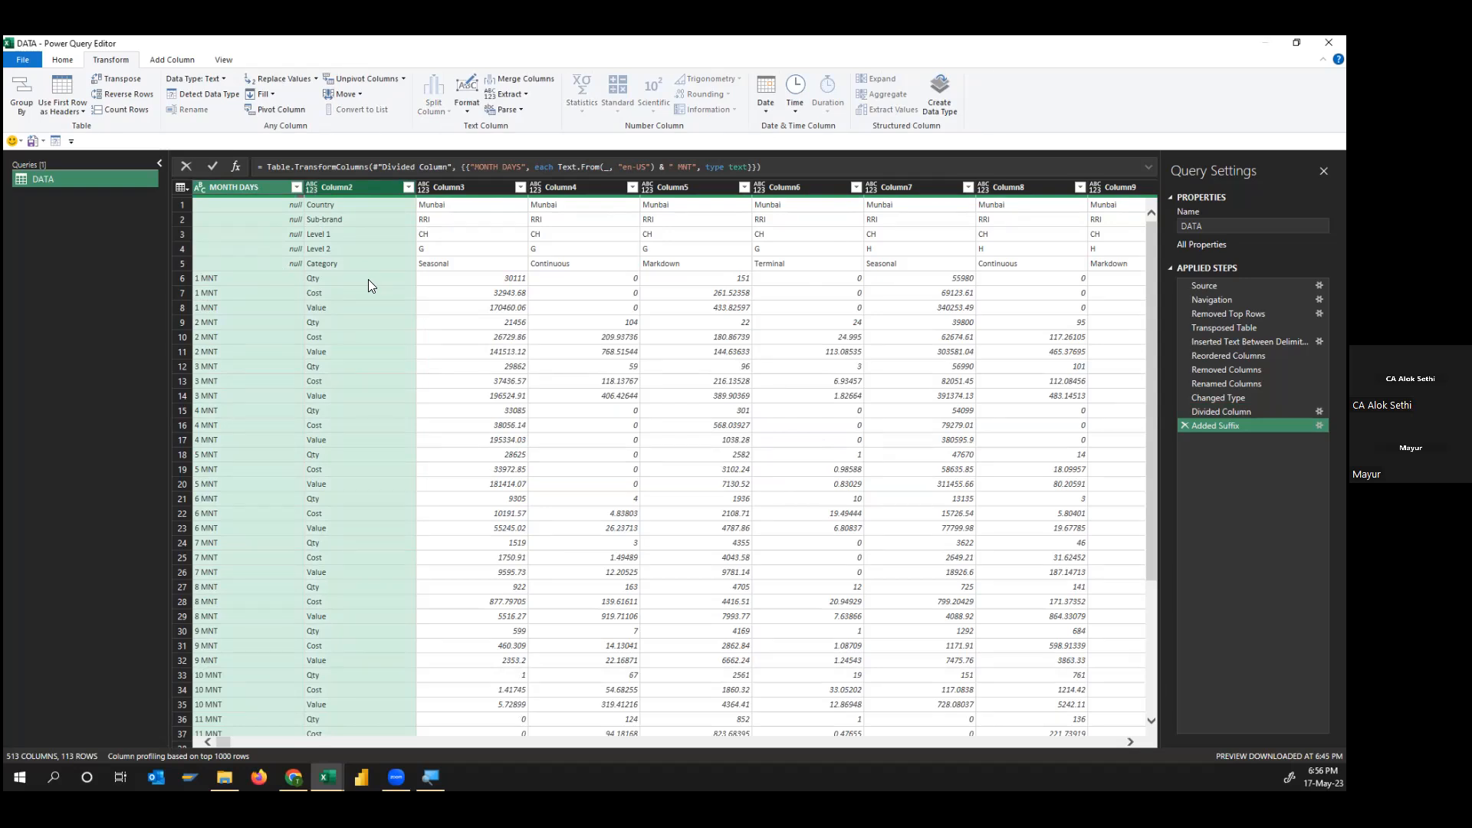
click(261, 187)
ctrl+click(335, 189)
Merge MONTH DAYS and Column2, in that order, into a column named Merged using the custom separator "||"
click(250, 188)
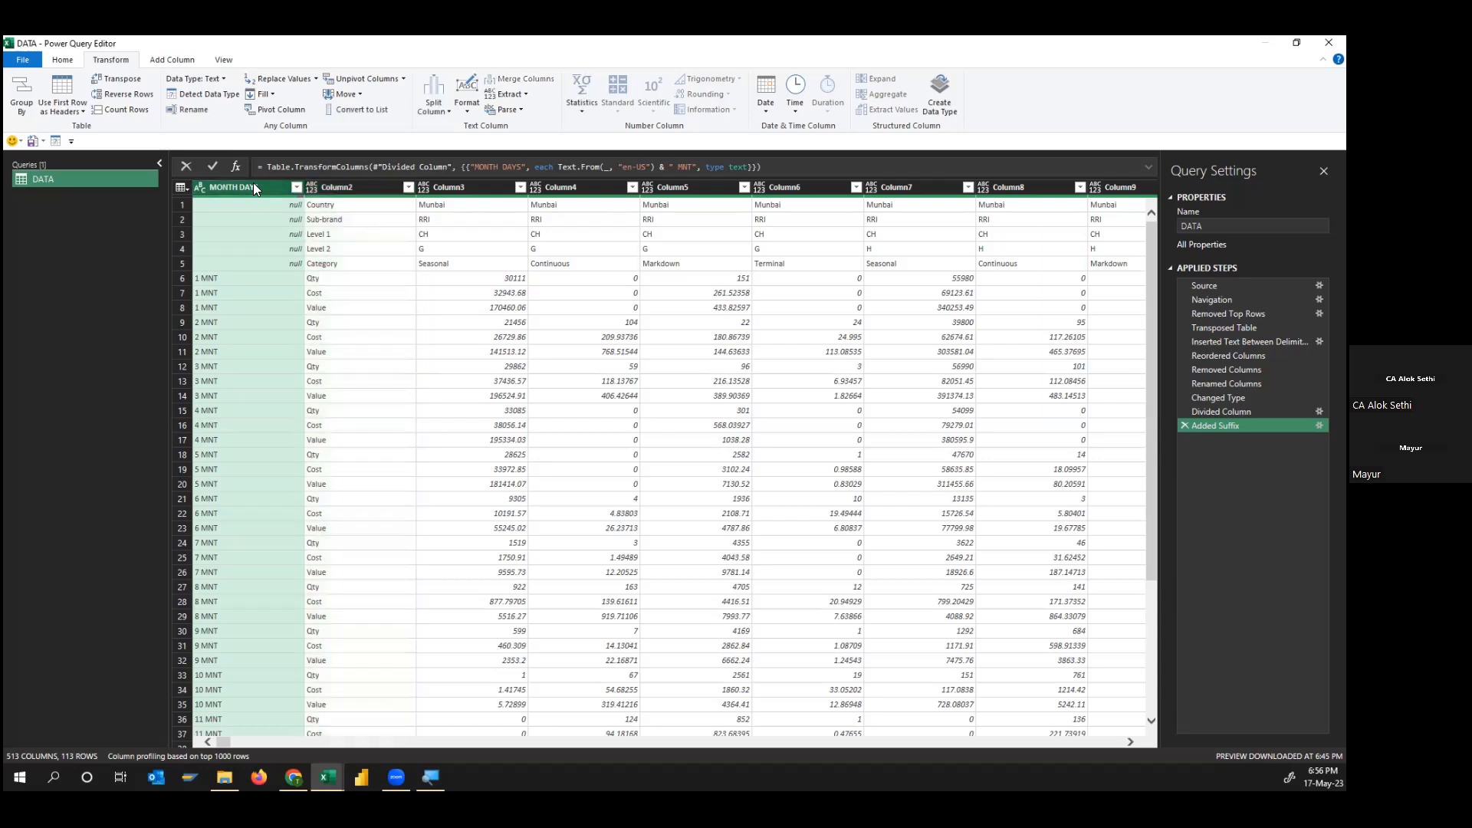
ctrl+click(371, 188)
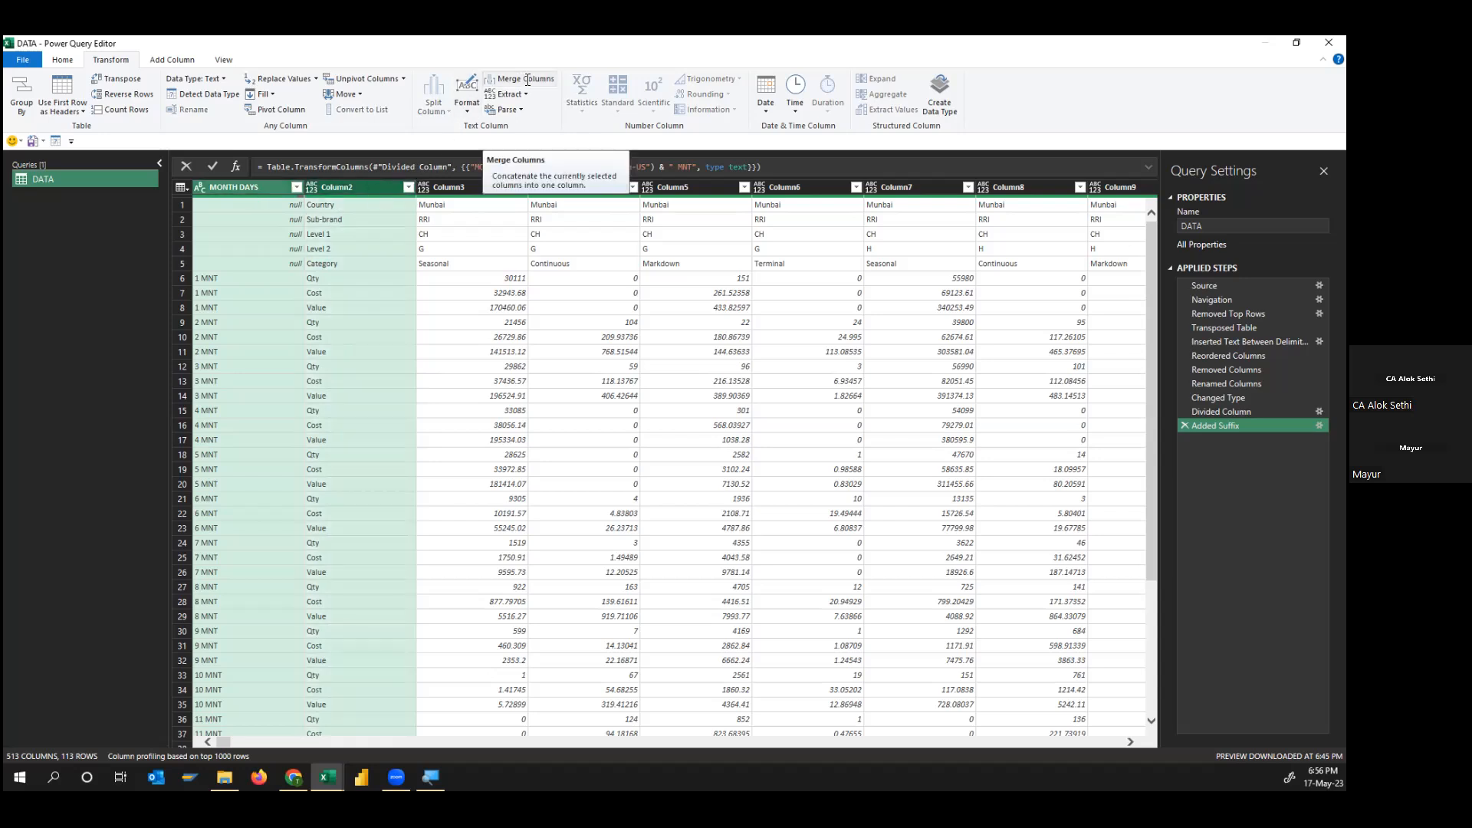
click(527, 80)
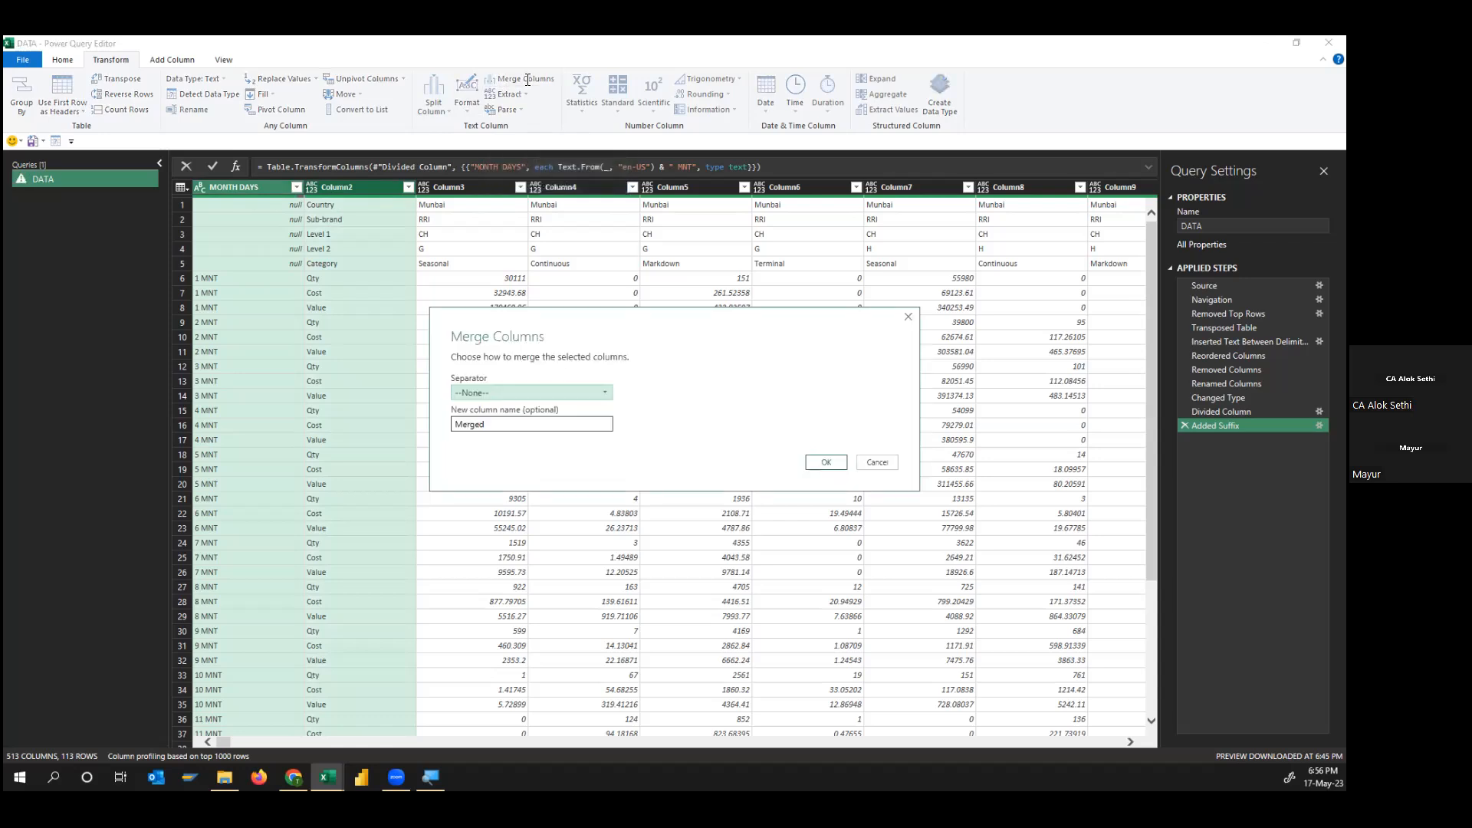
click(605, 393)
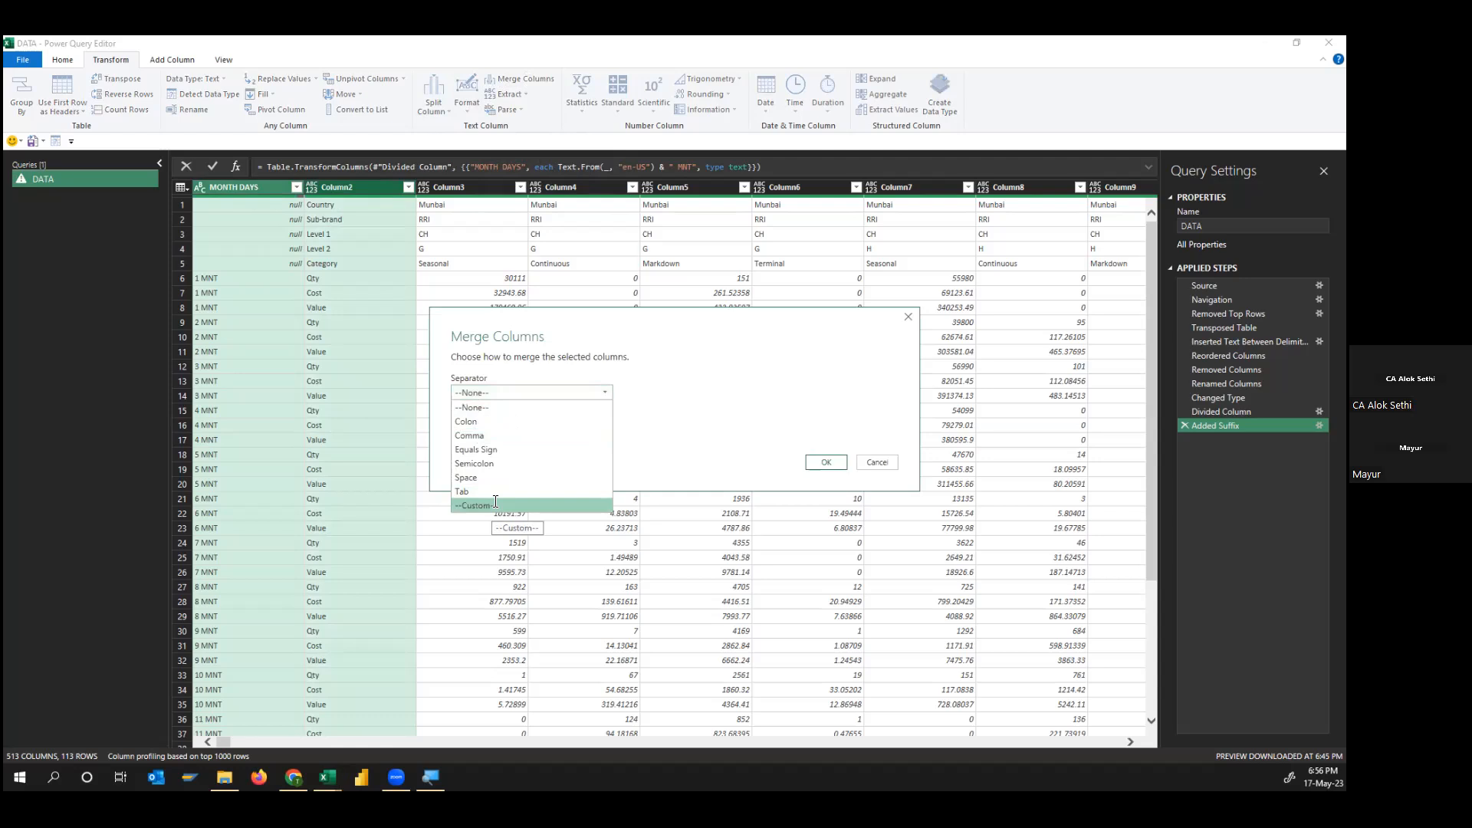
key(Return)
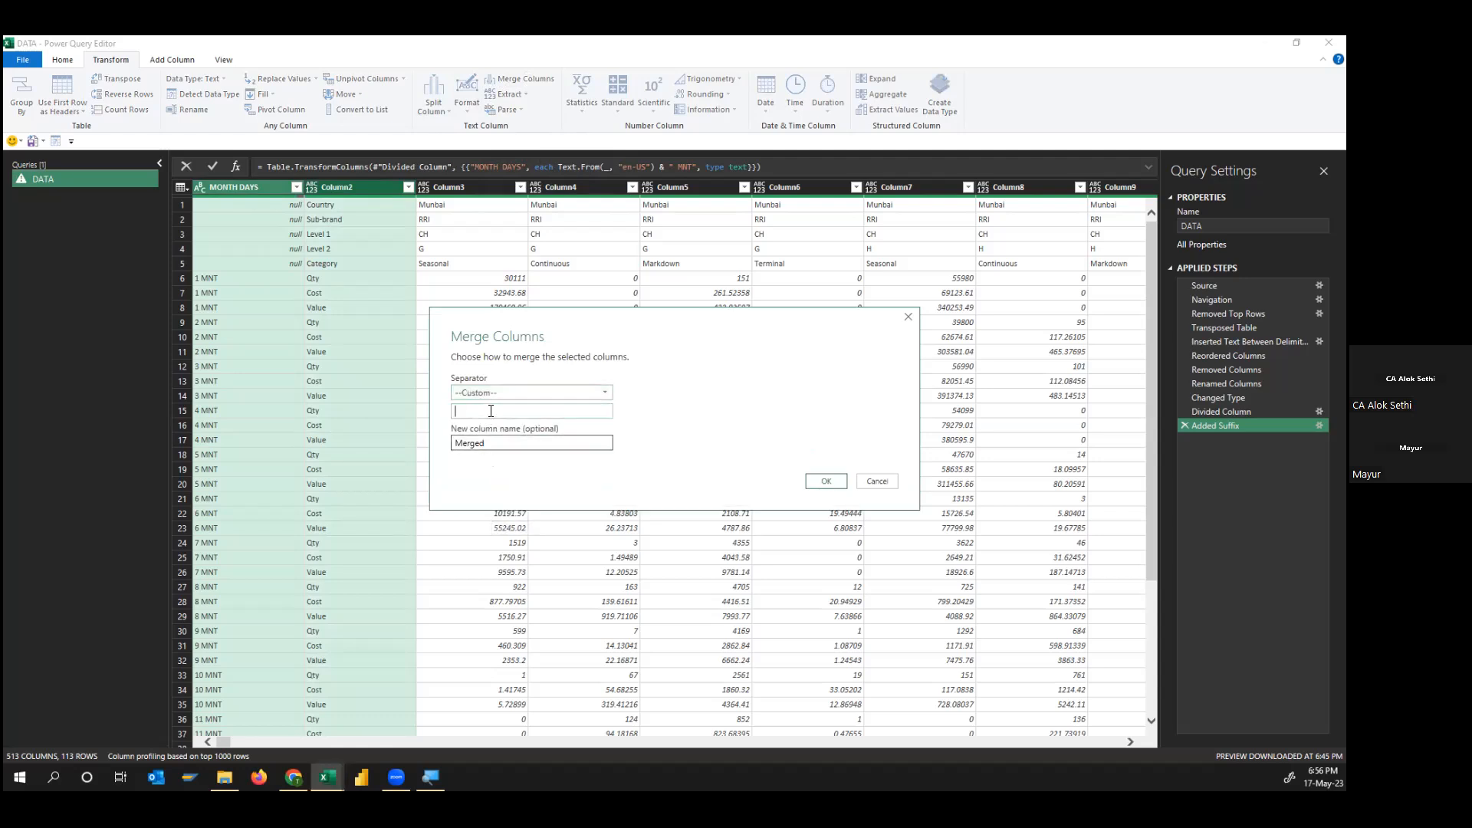
text(|)
click(824, 481)
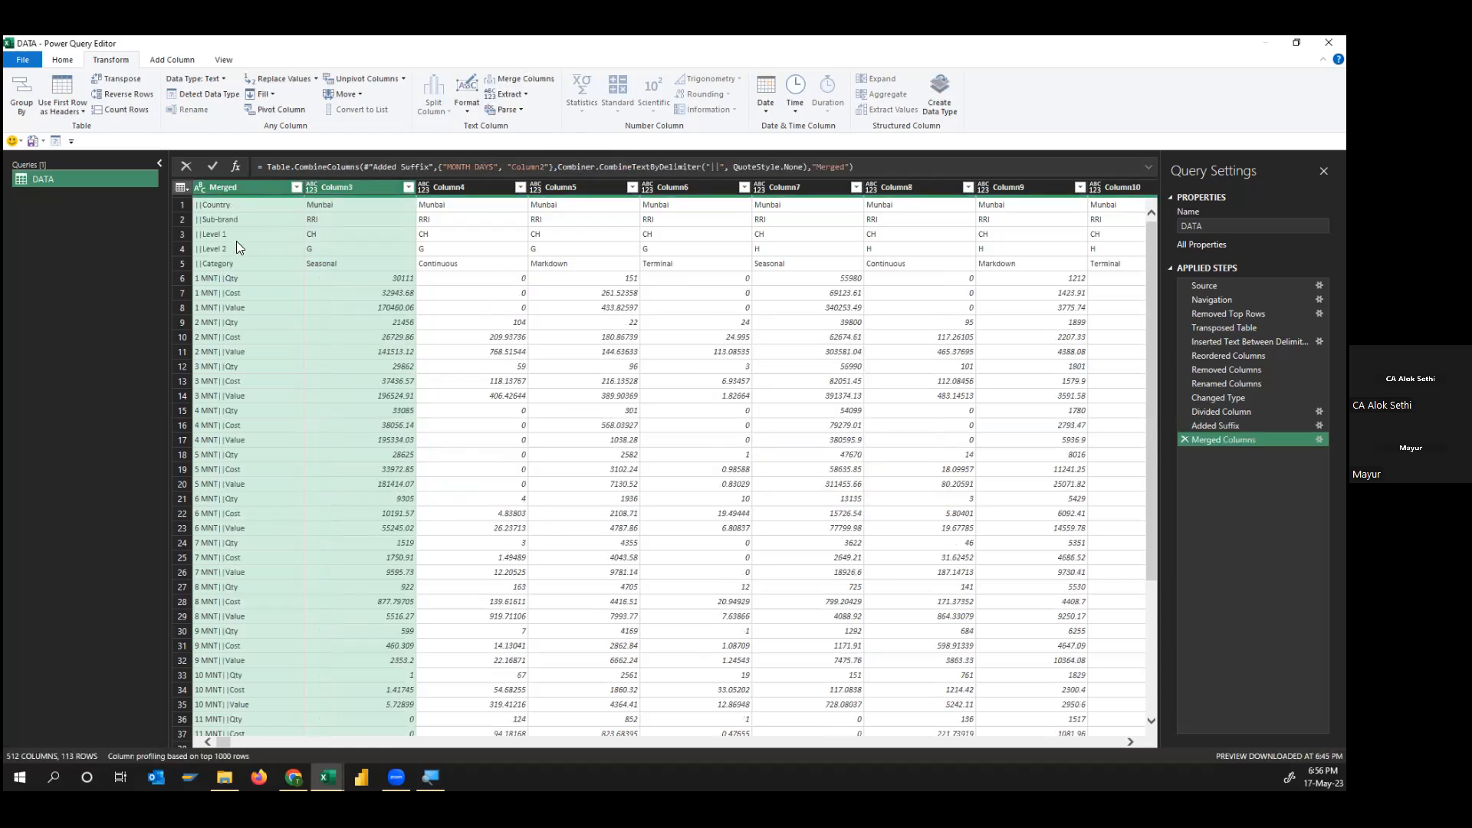
Transpose the DATA table so the entries in the Merged column run across the first row
click(238, 188)
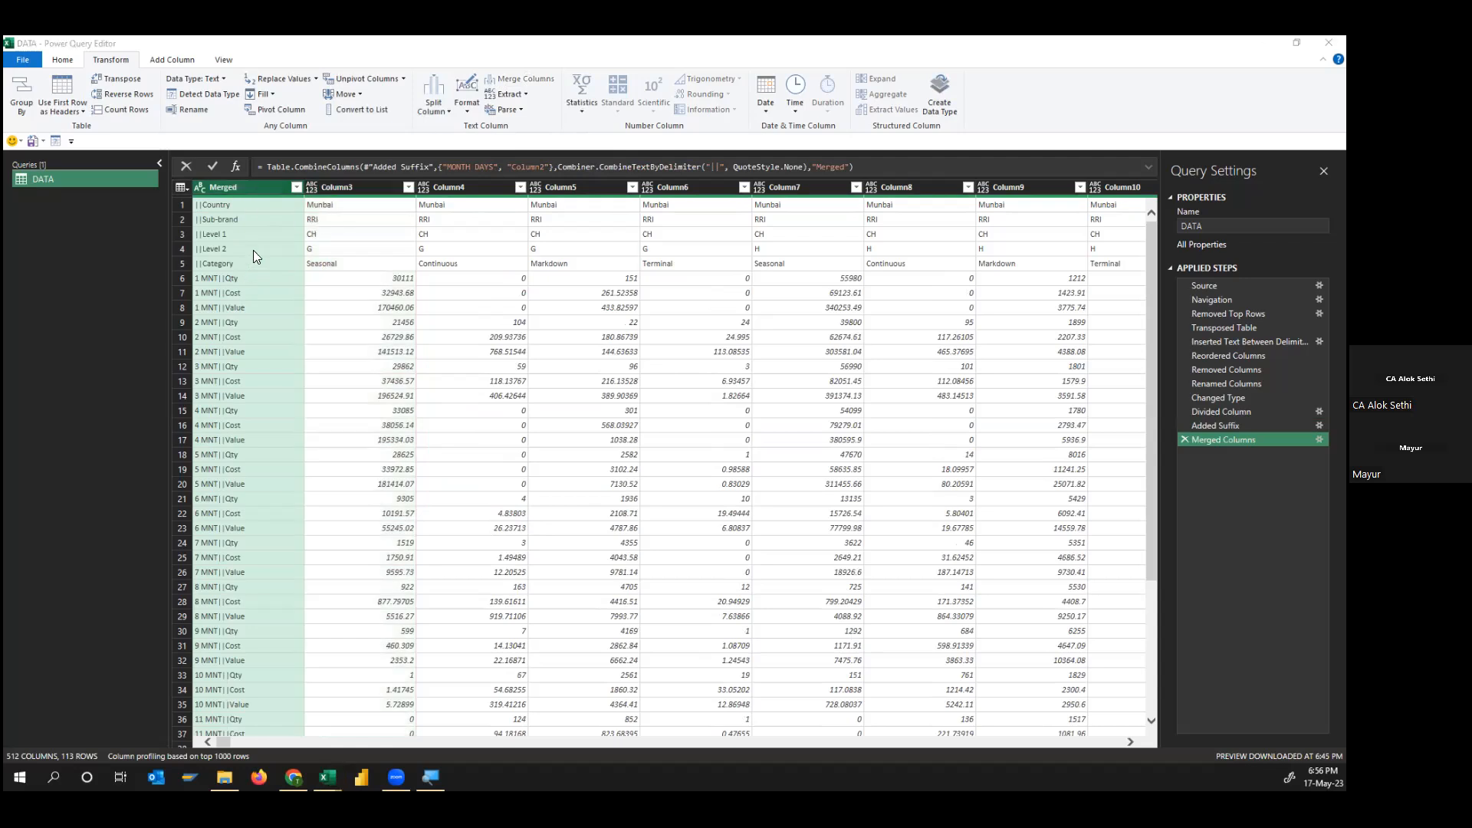
key(alt+Tab)
key(alt+Tab)
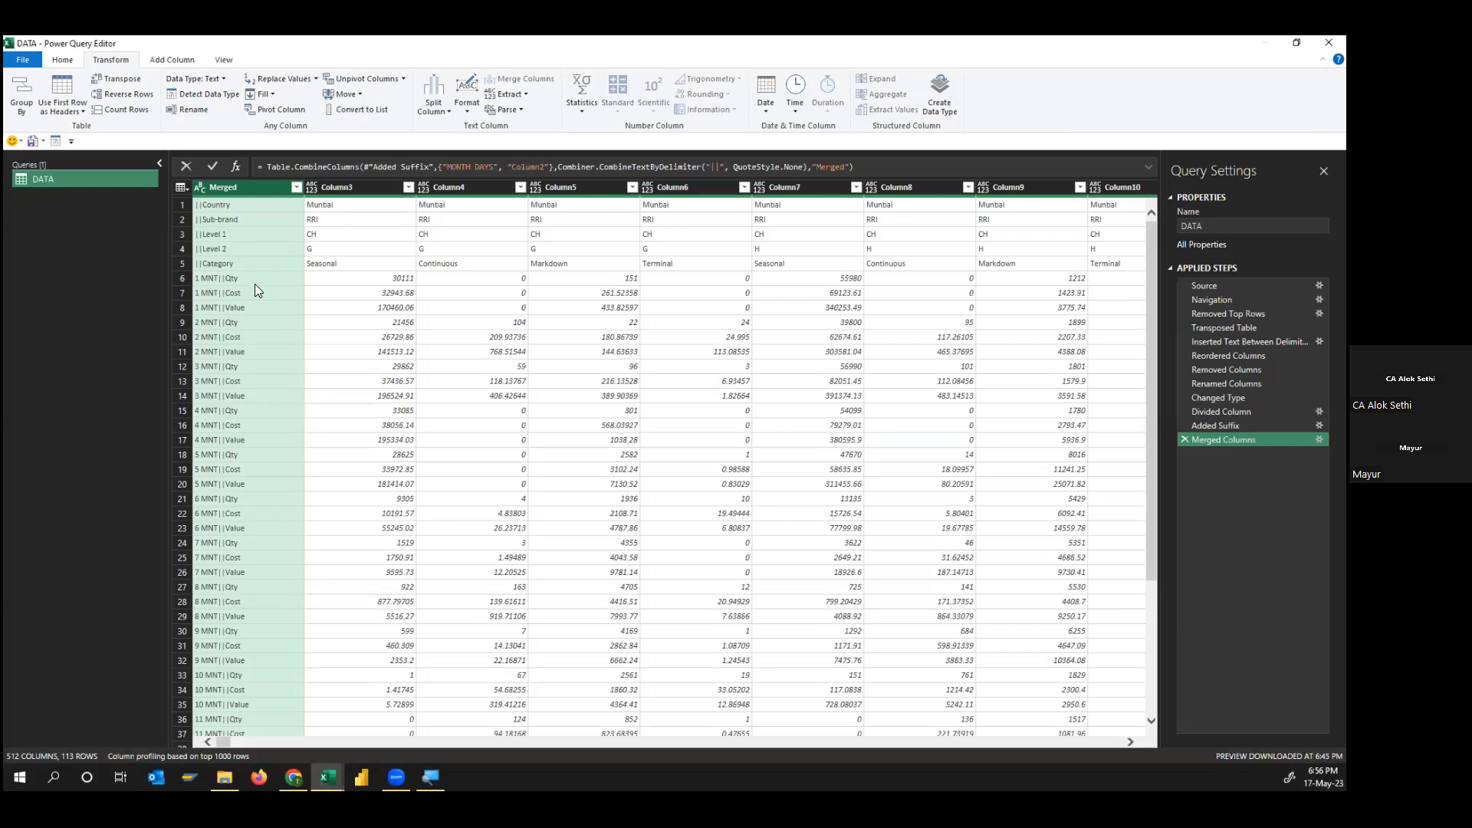
click(358, 280)
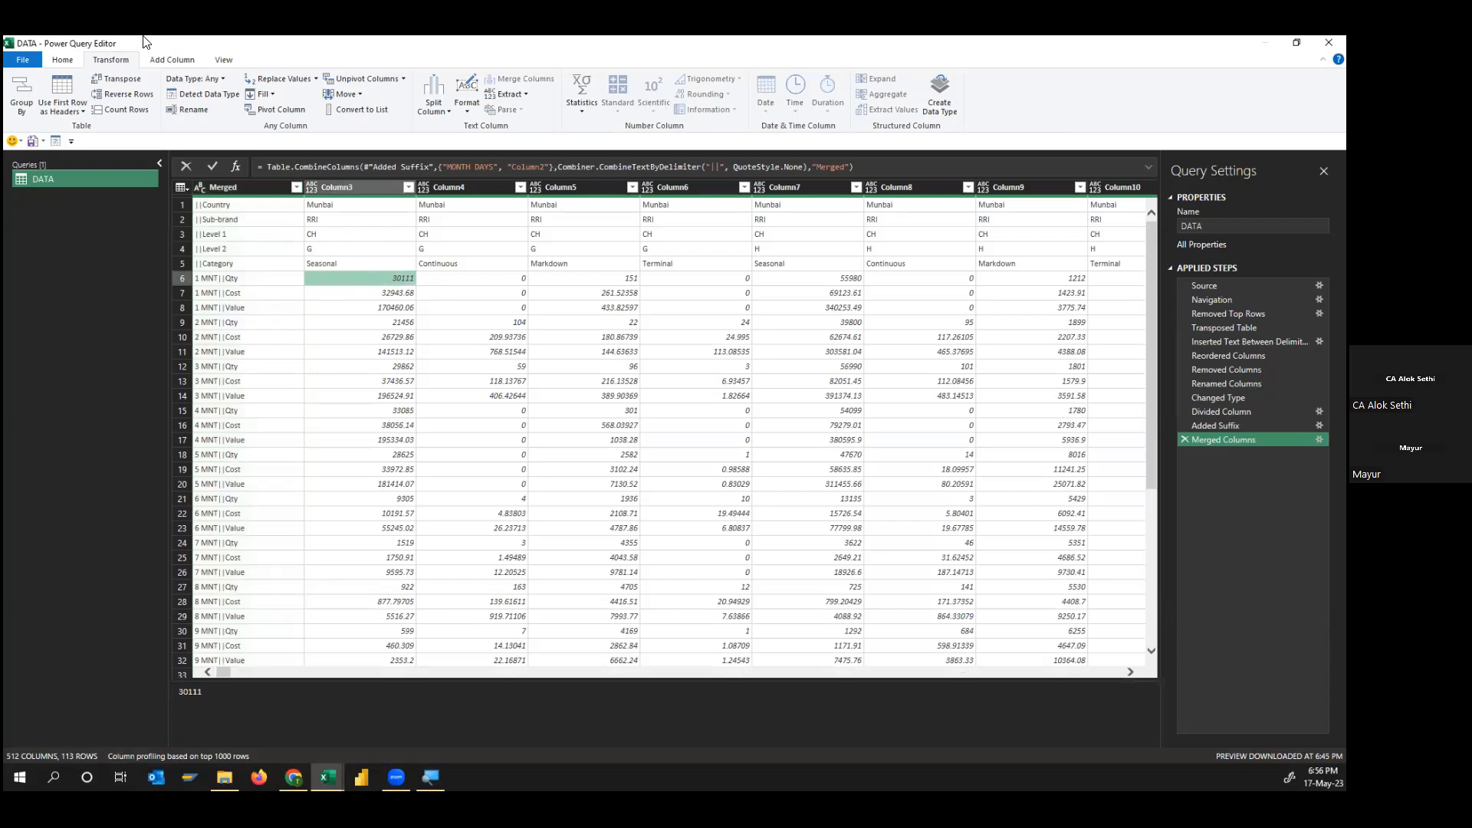
click(217, 187)
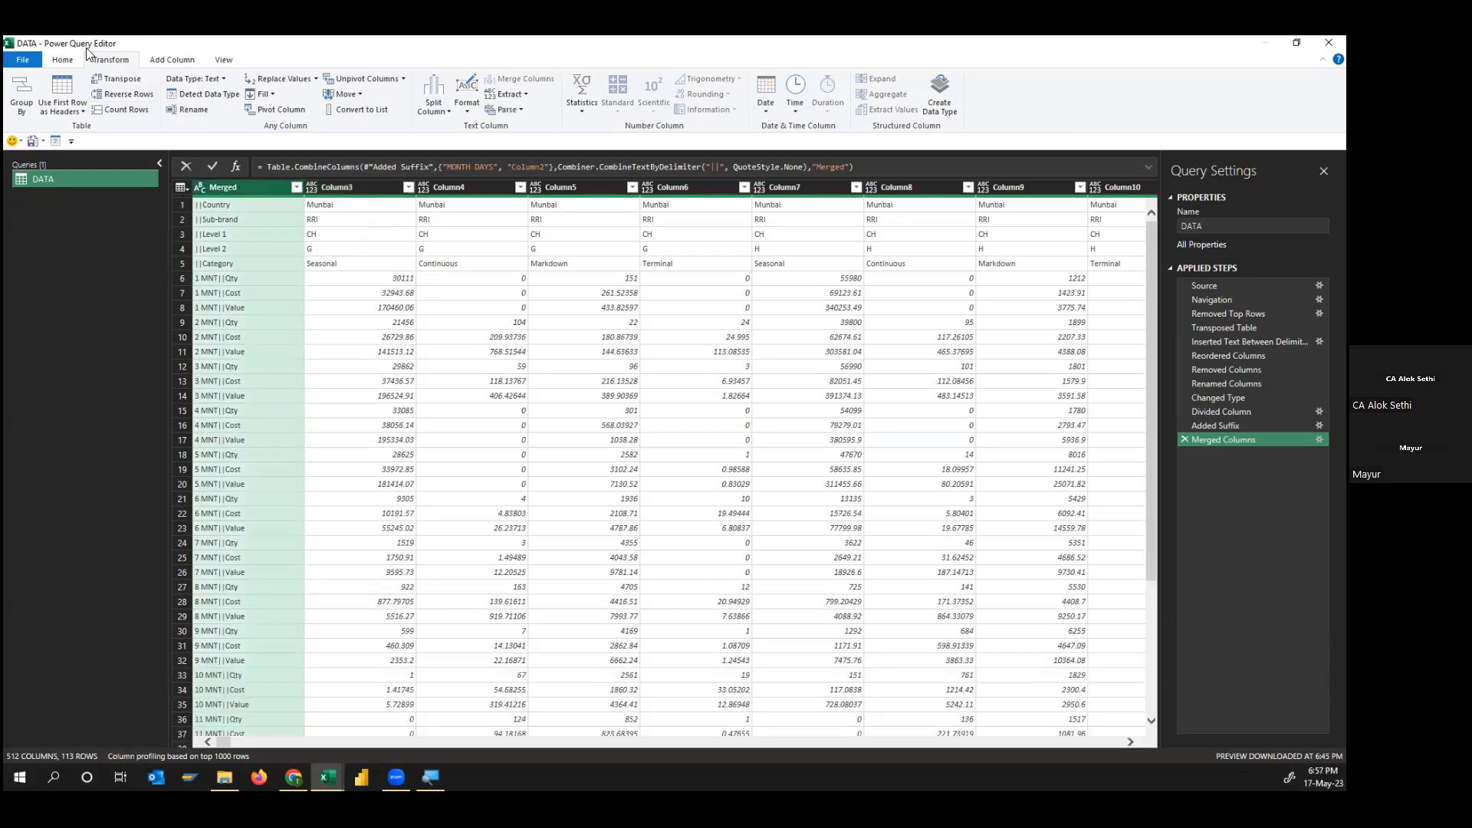
click(117, 80)
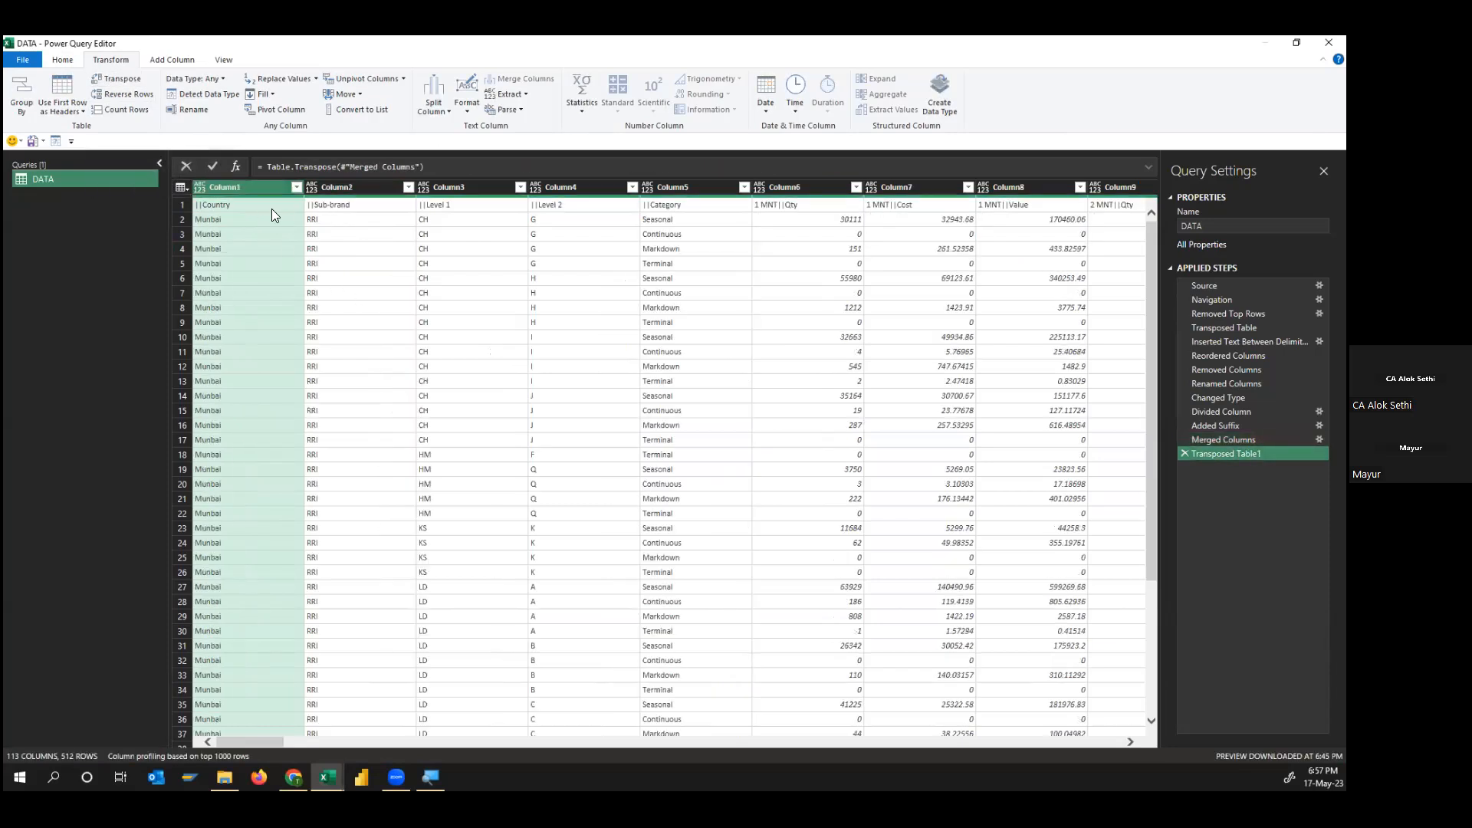
Check the combined labels across the first row and promote that row to column headers
click(338, 205)
click(833, 207)
click(931, 204)
click(1034, 207)
mouse_move(233, 672)
mouse_down()
mouse_move(1082, 672)
mouse_move(793, 699)
mouse_move(162, 695)
mouse_up()
shift+click(1076, 206)
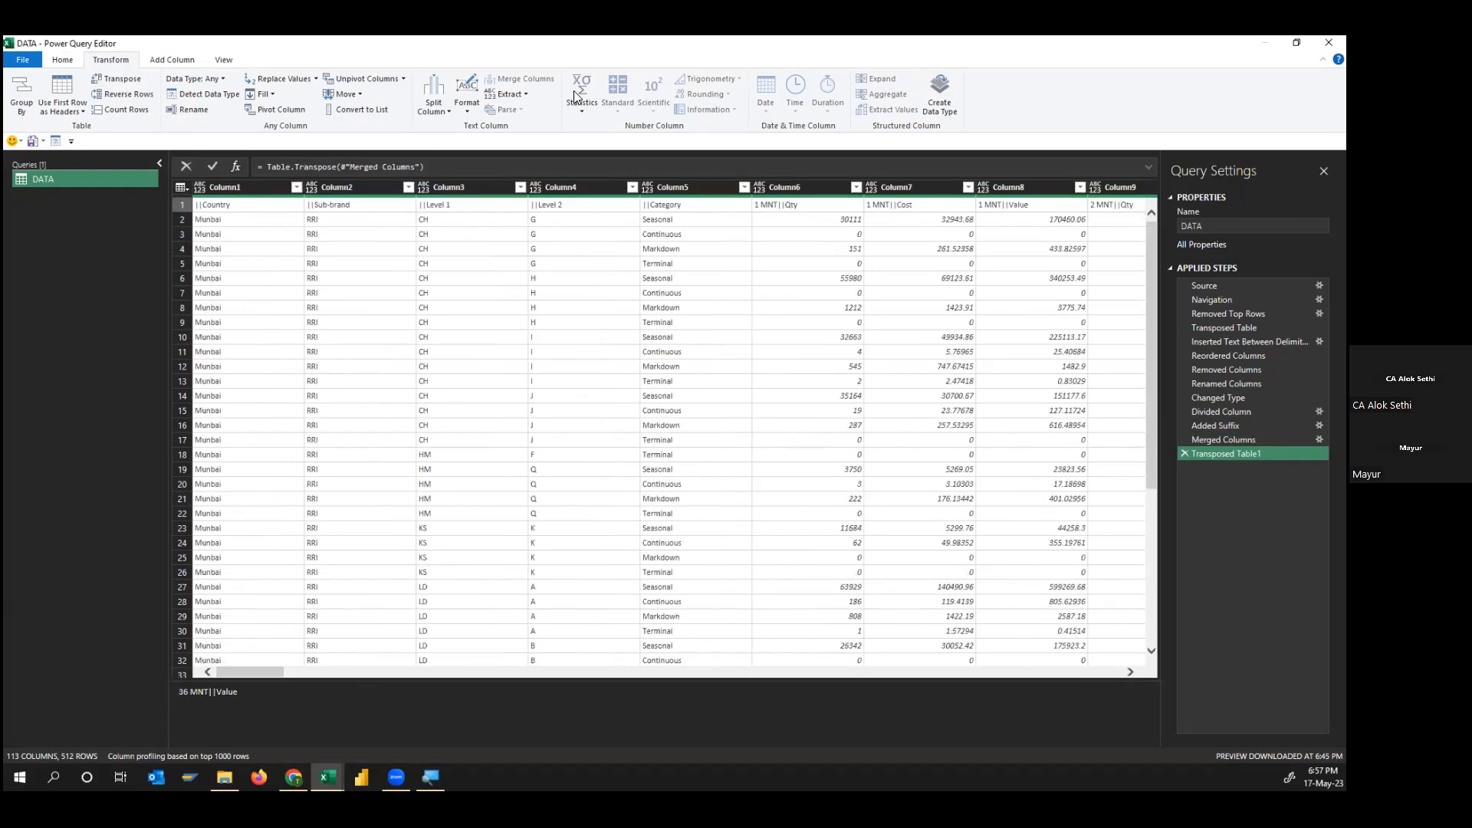
click(62, 60)
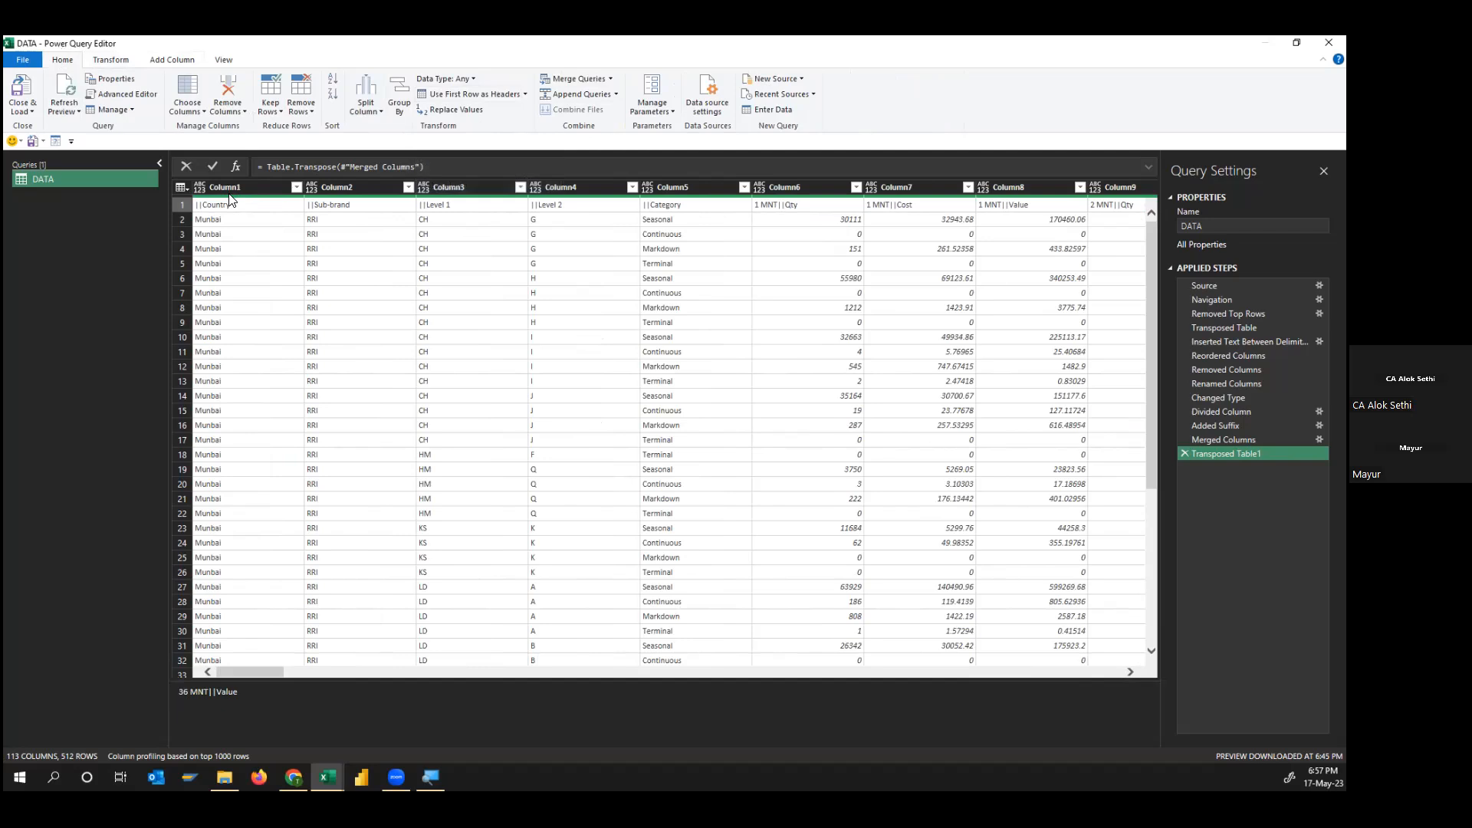
click(491, 95)
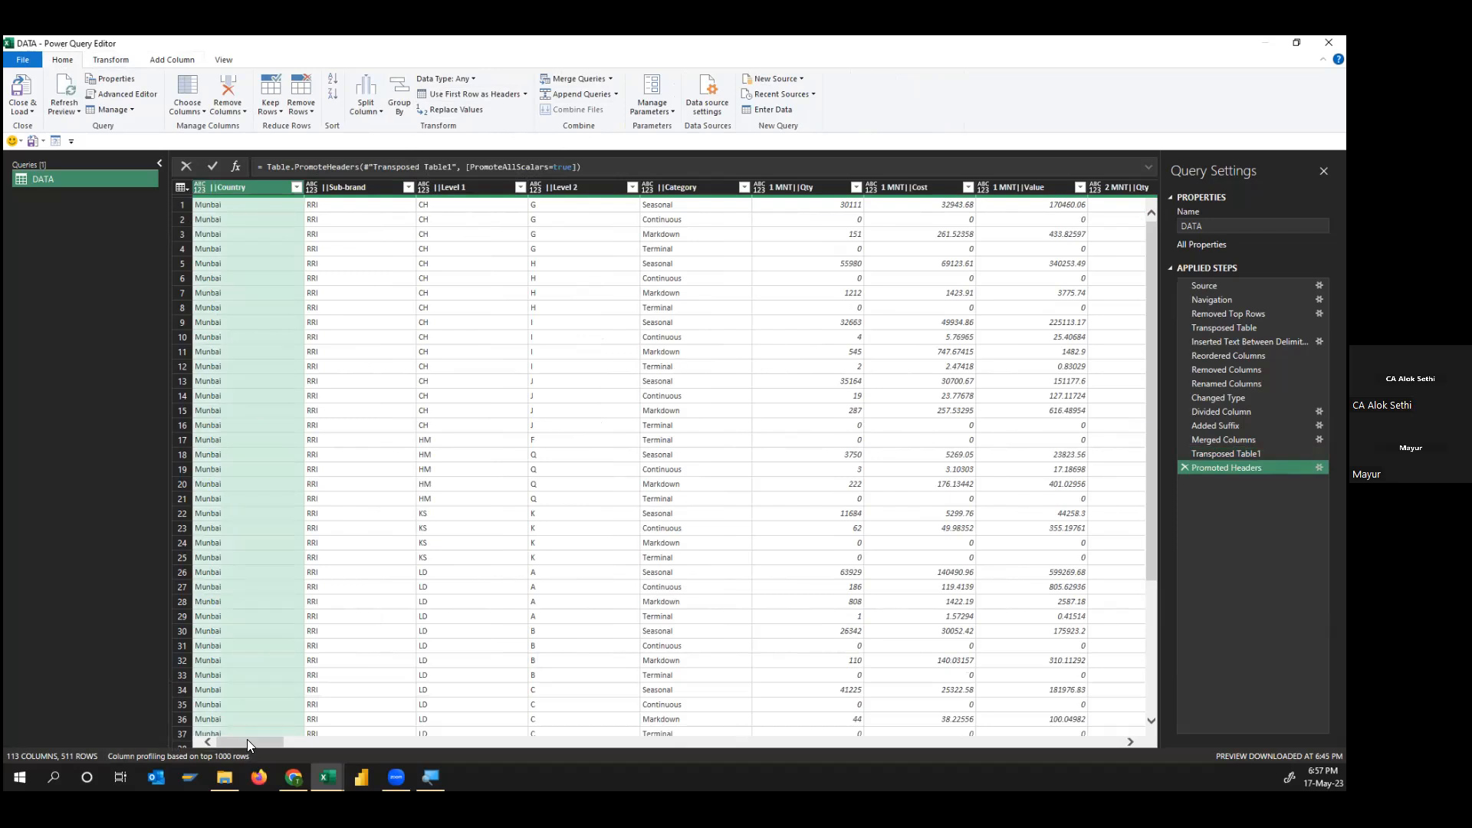
Check the promoted headers across the DATA table and rename "||Country" and "||Sub-brand" to Country and Sub-brand
drag(248, 741, 1127, 722)
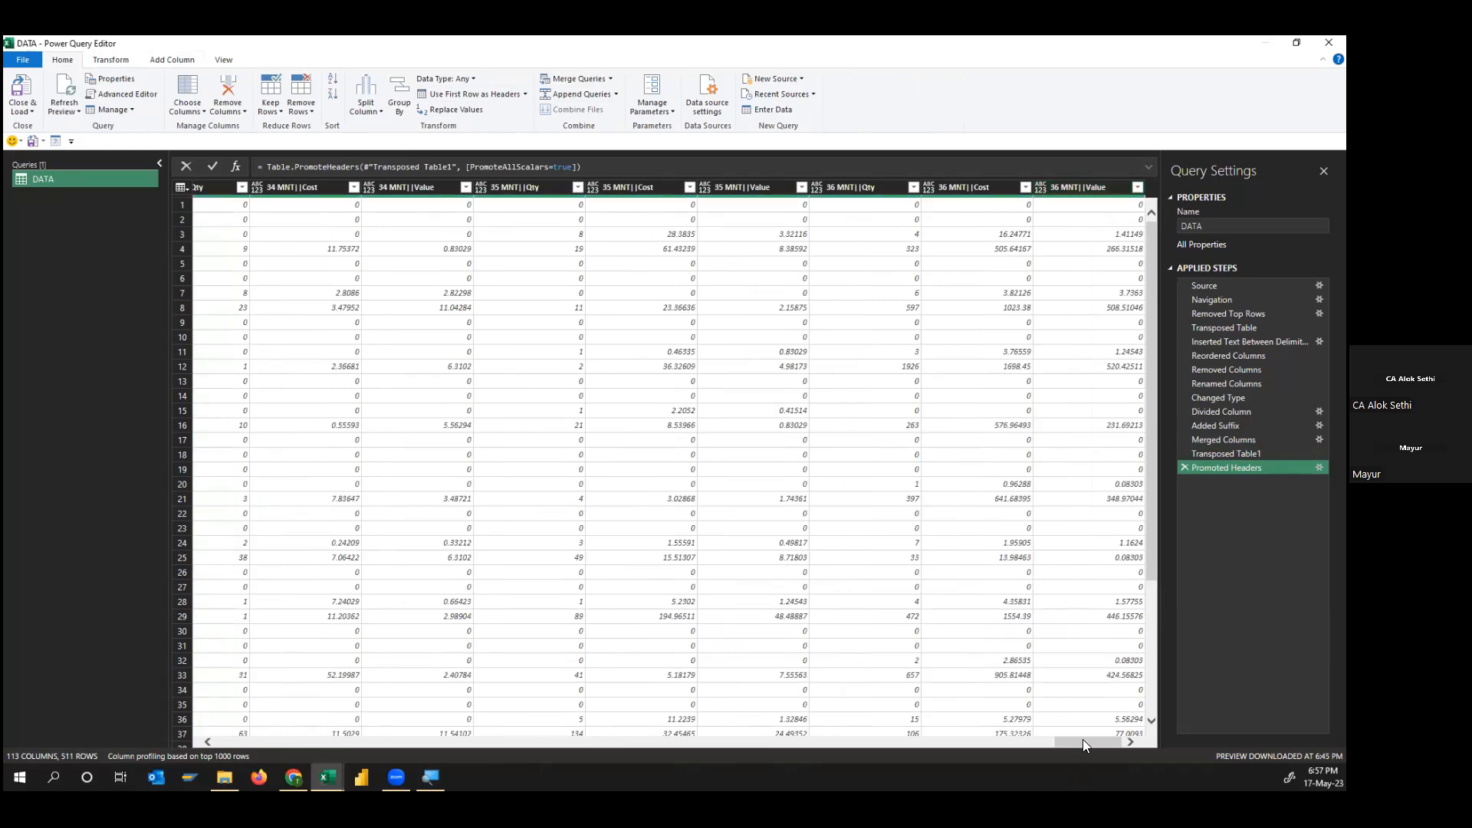
drag(1081, 741, 244, 741)
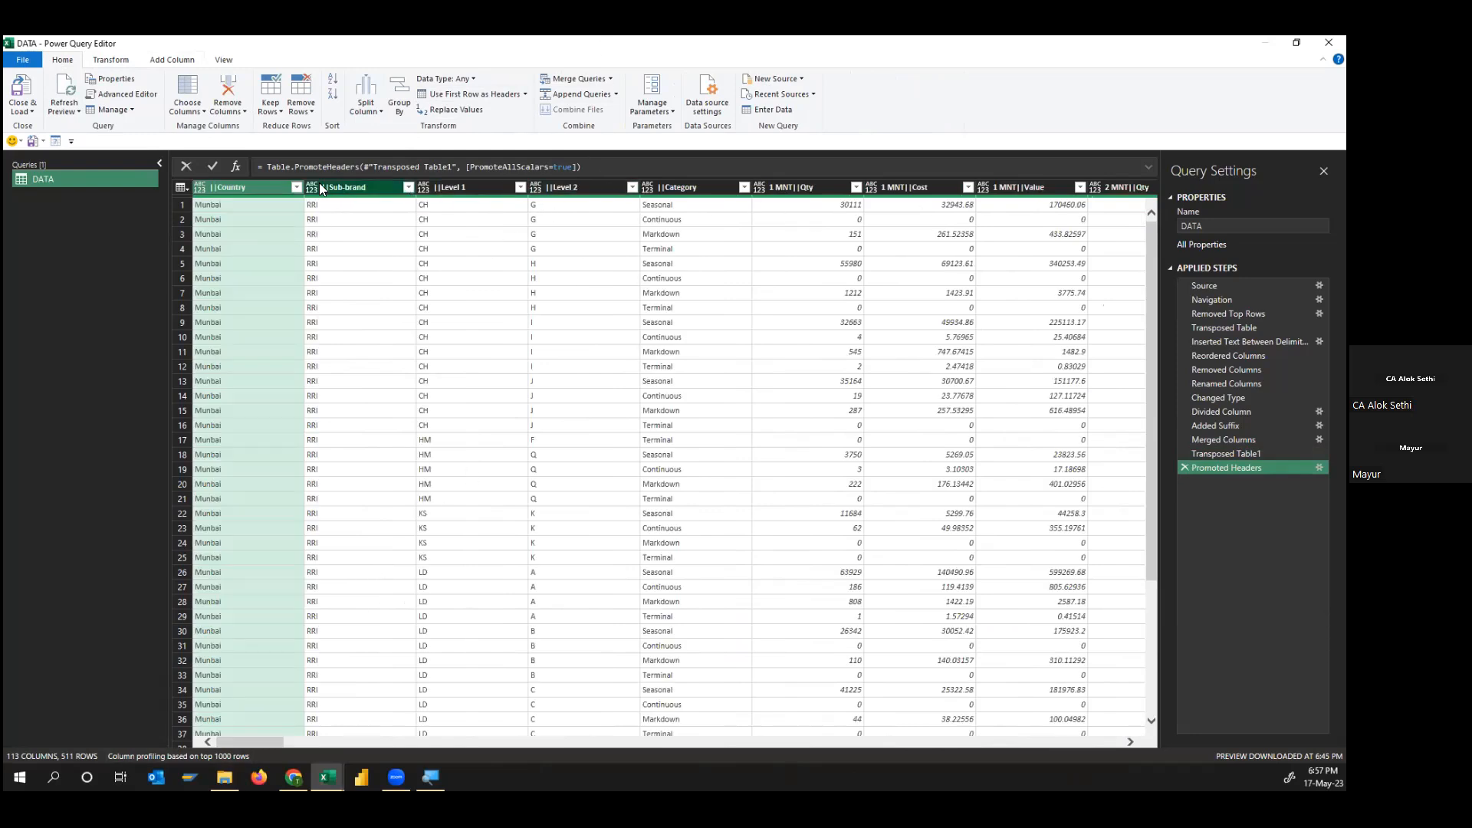
double_click(240, 186)
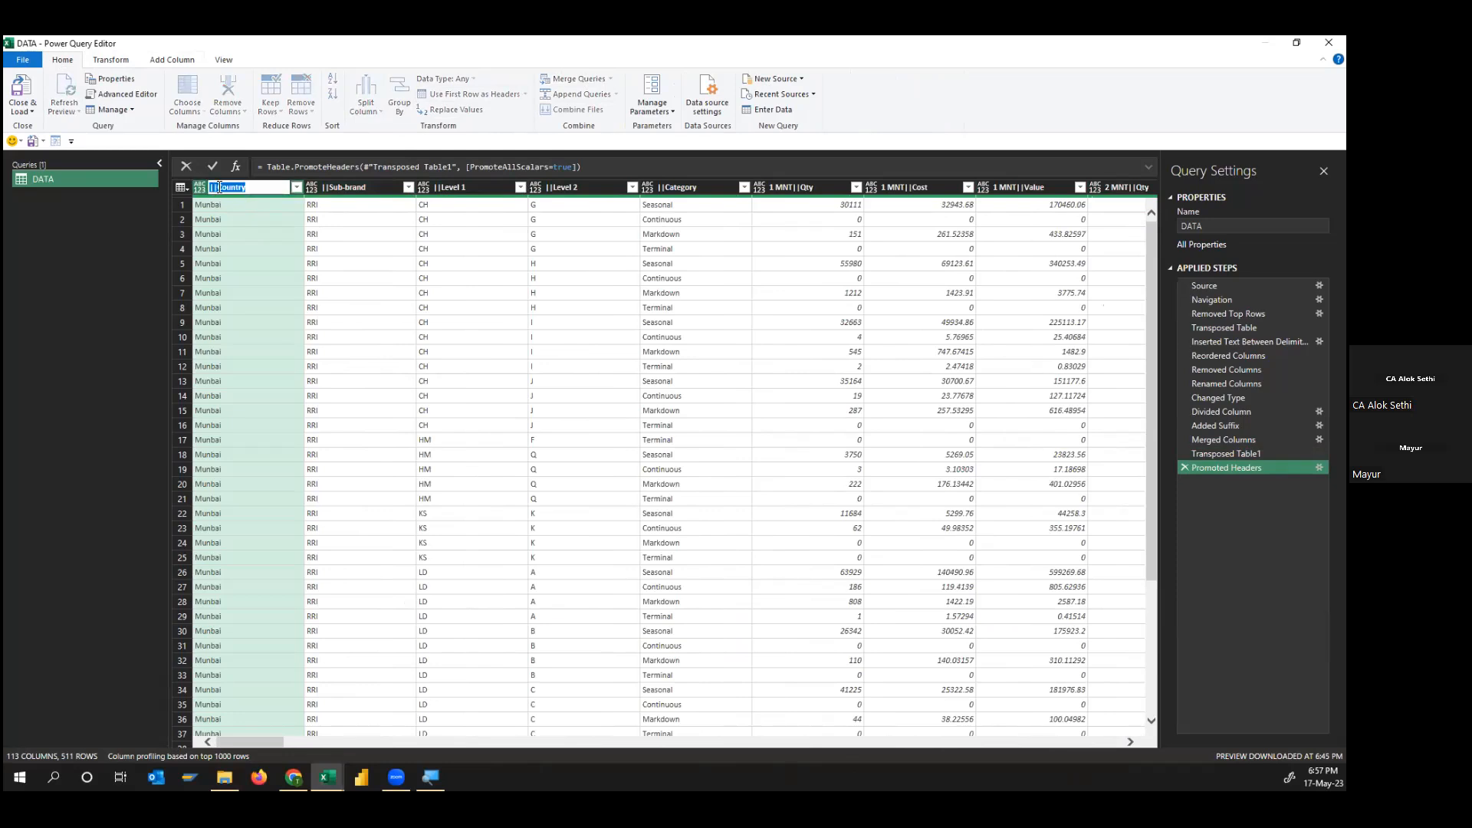
key(Home)
key(Delete)
key(Delete)
key(Return)
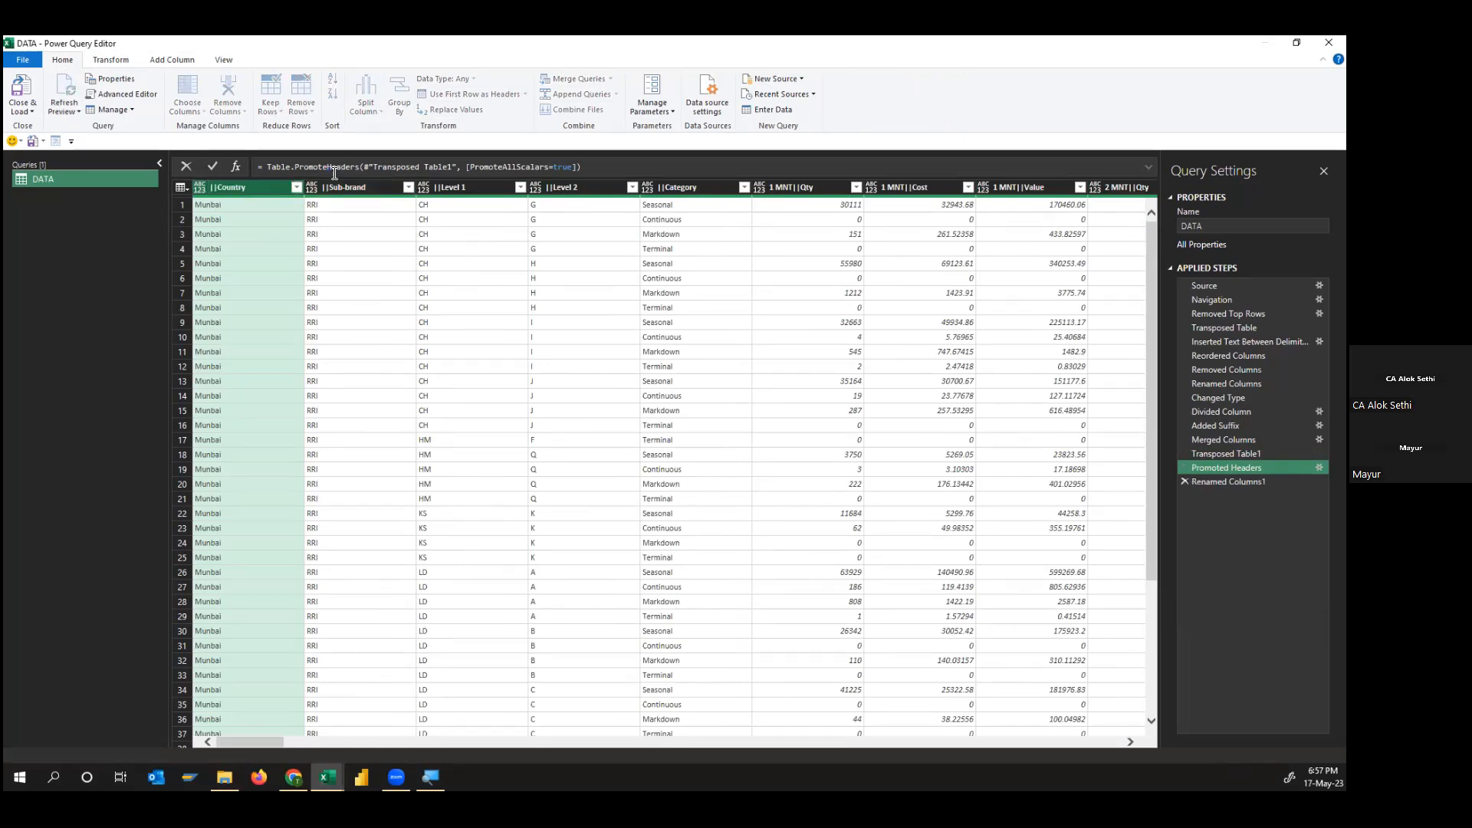
double_click(331, 187)
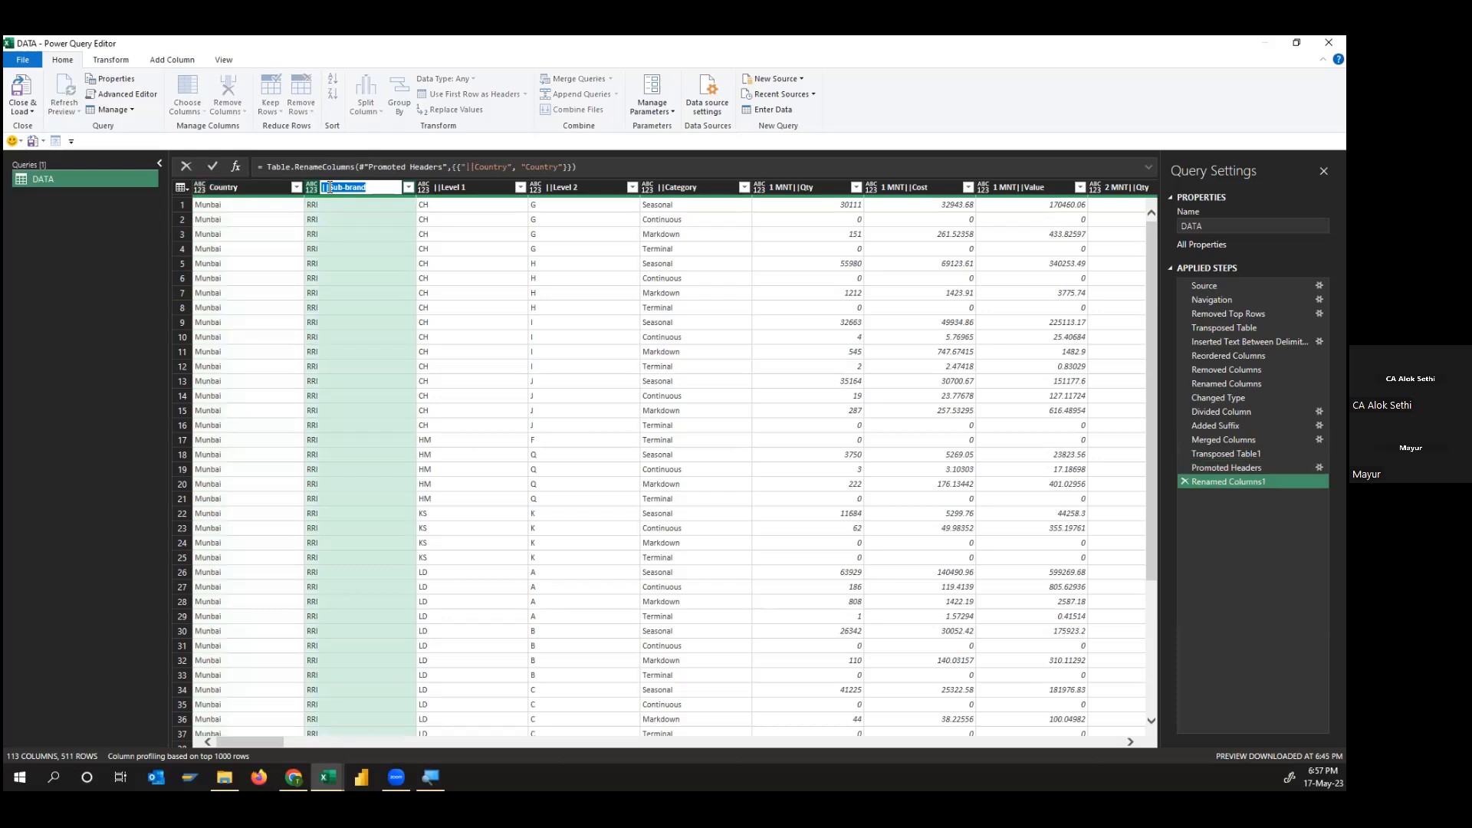
key(Home)
key(Delete)
key(Delete)
key(Return)
Rename the "||Level 1" and "||Level 2" columns to Level 1 and Level 2
double_click(442, 187)
key(Home)
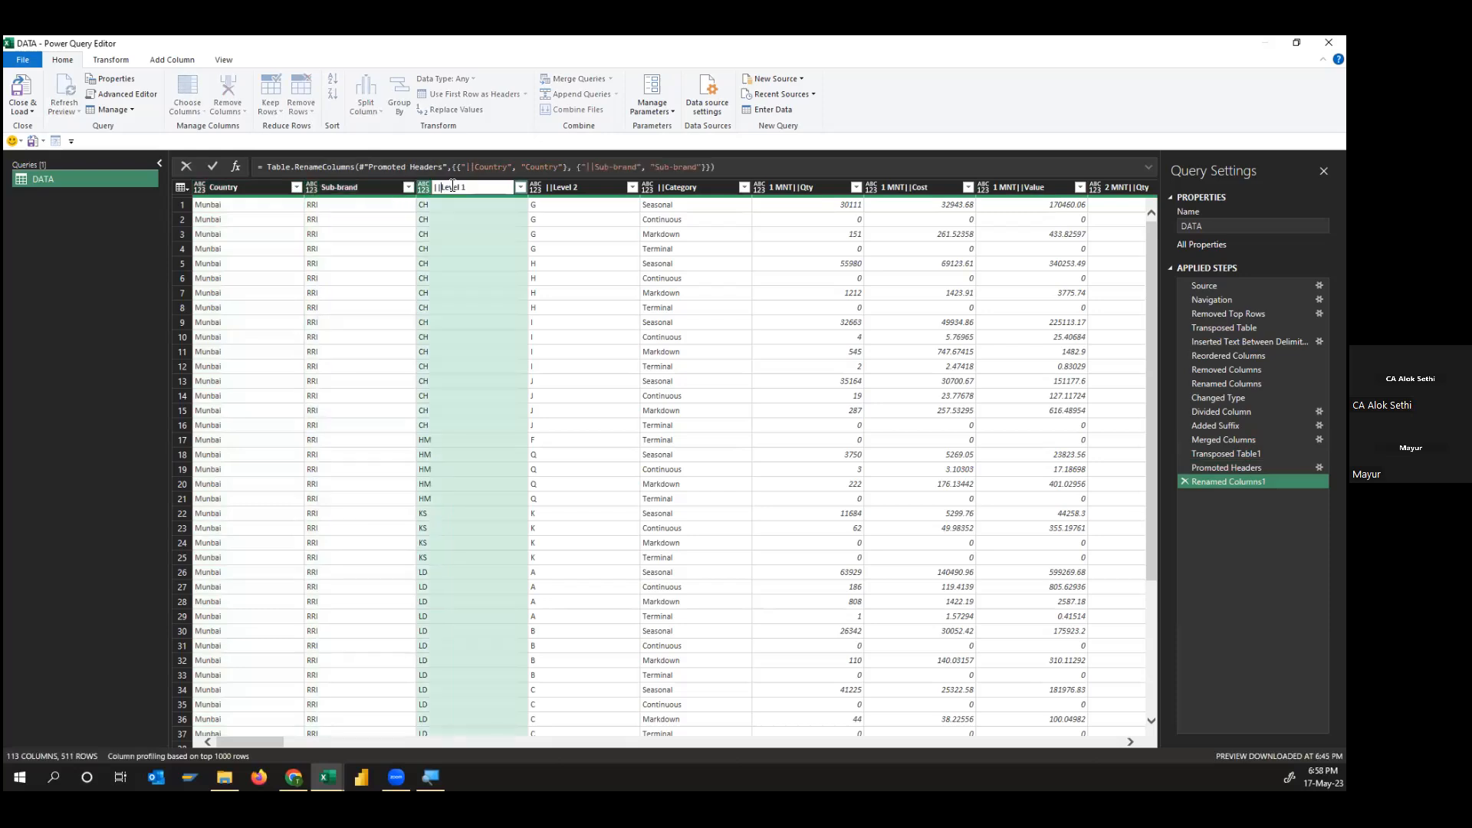
key(Delete)
key(Delete)
key(Return)
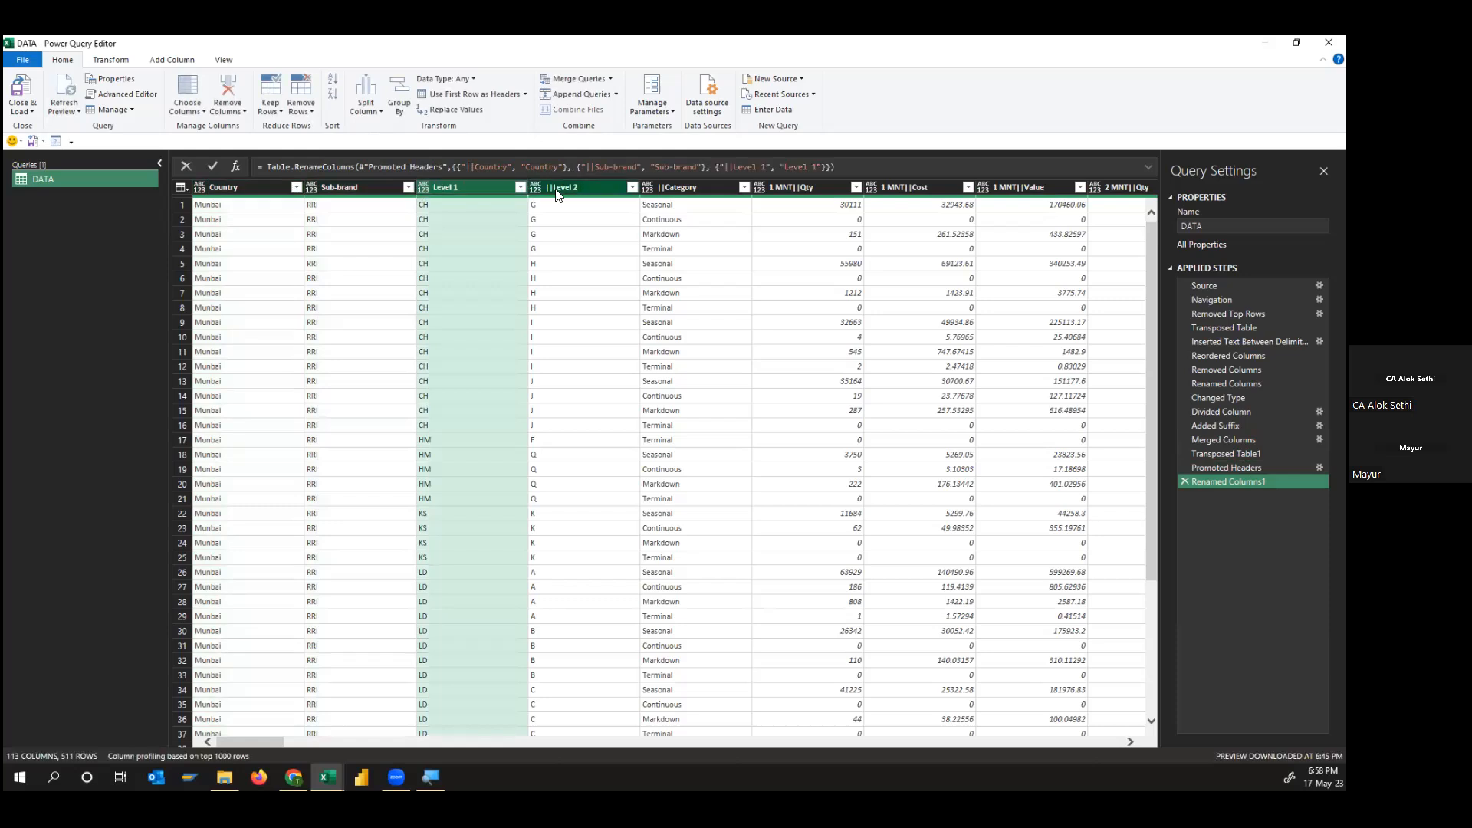
click(550, 189)
double_click(551, 189)
key(Home)
key(Delete)
key(Delete)
key(Return)
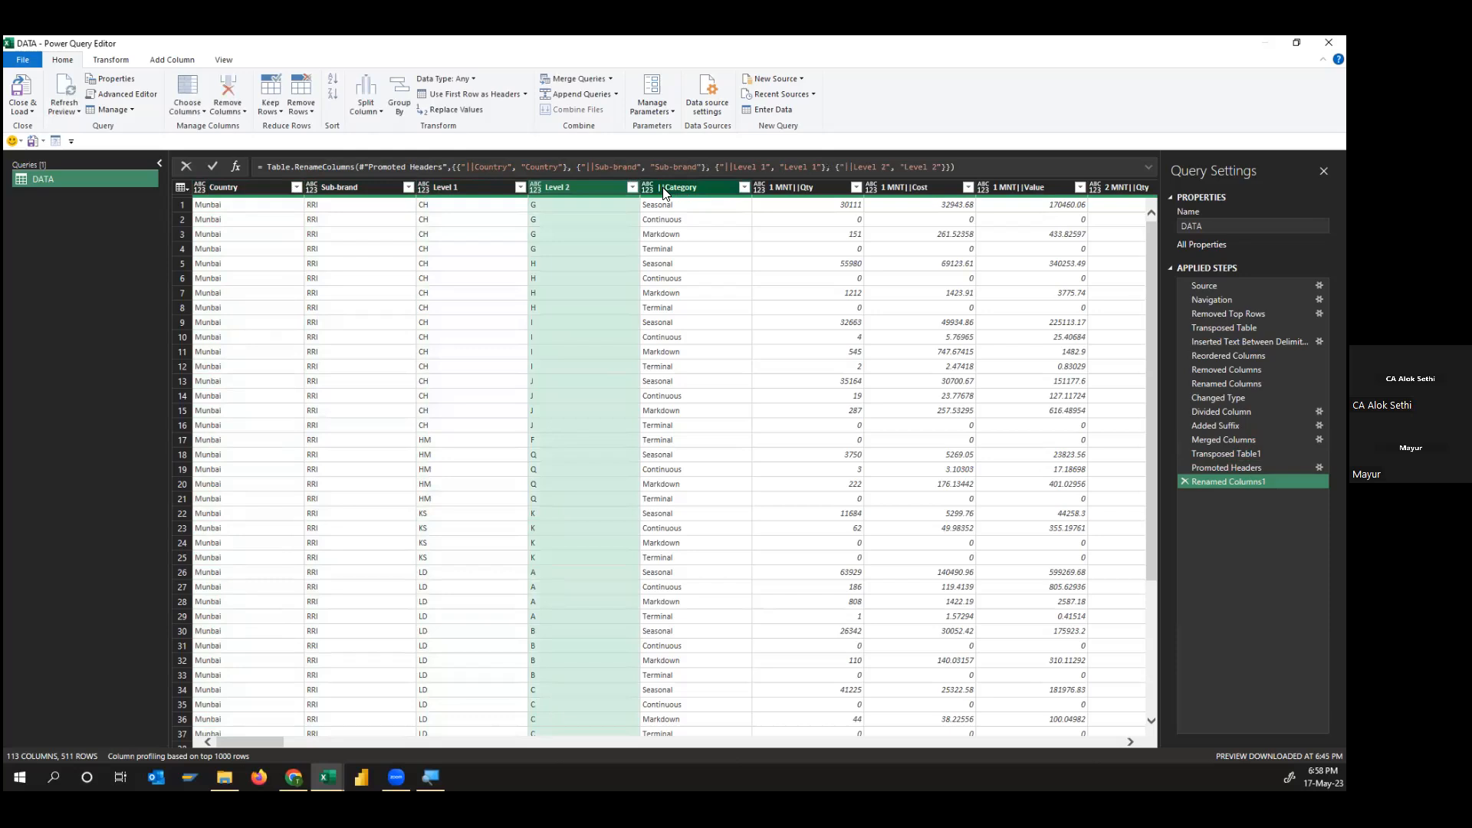
Rename the "||Category" column to Category
click(665, 187)
double_click(666, 188)
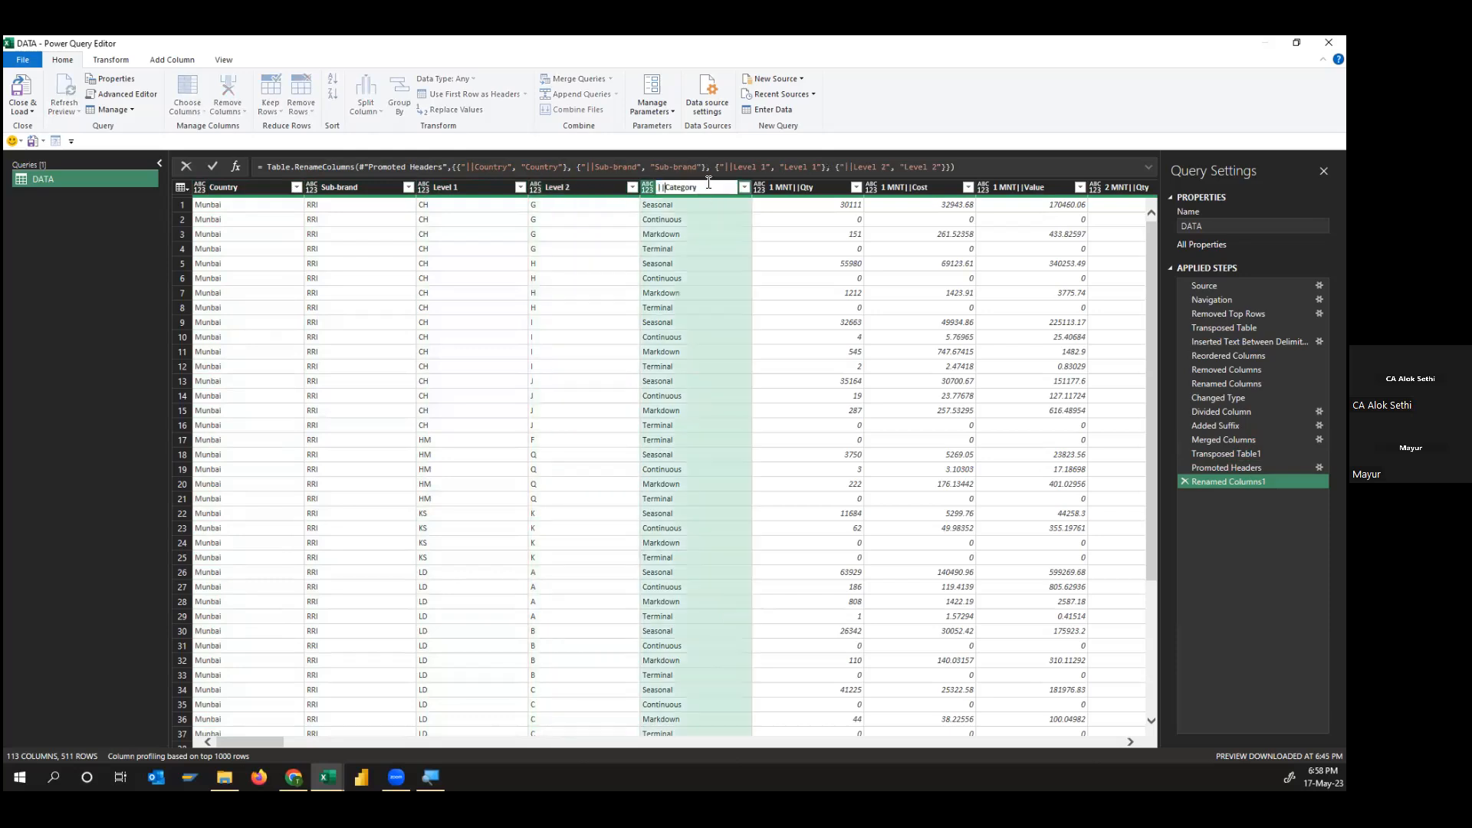
key(Home)
key(Delete)
key(Delete)
key(Return)
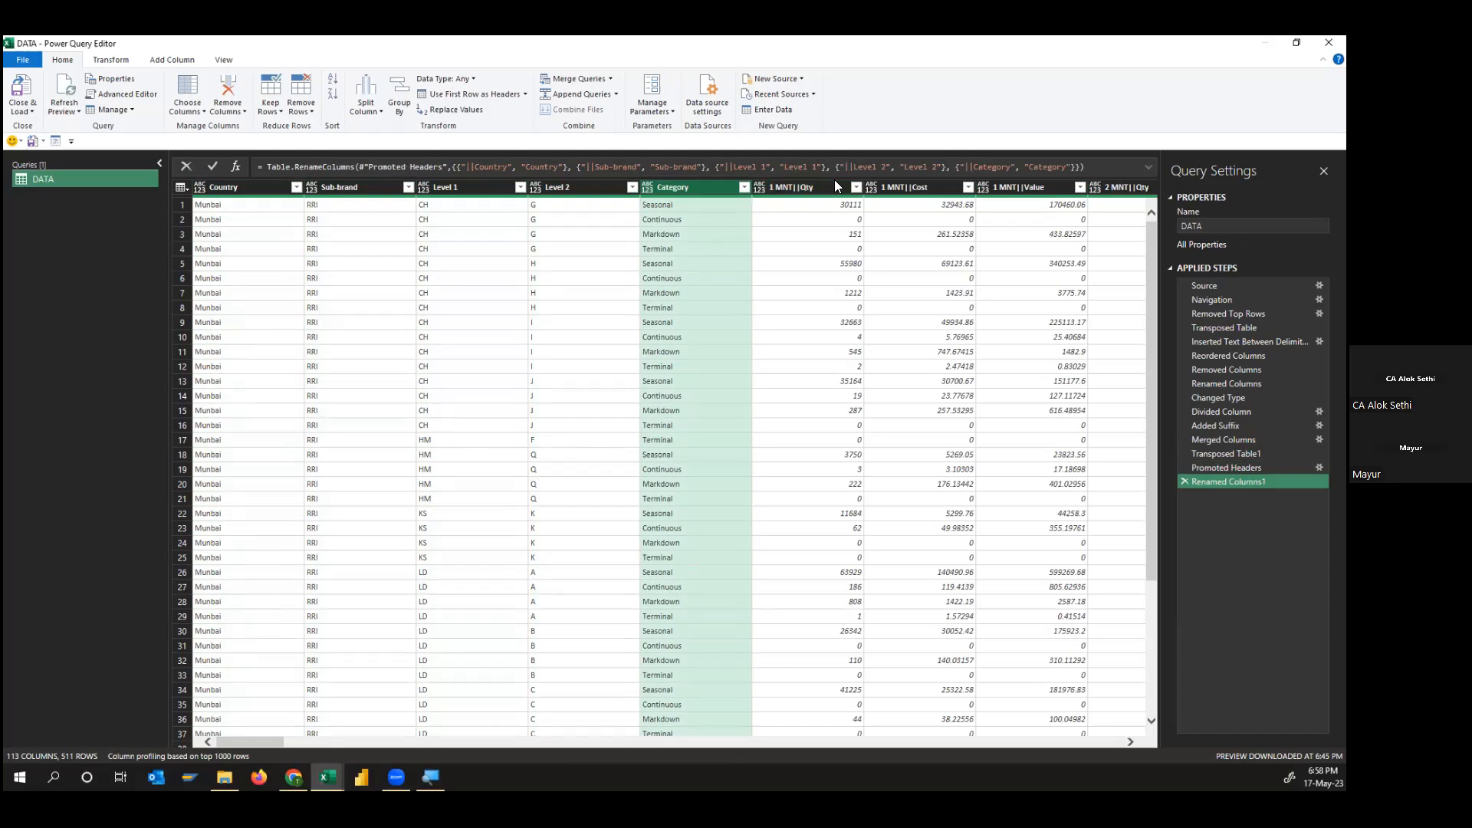
click(594, 191)
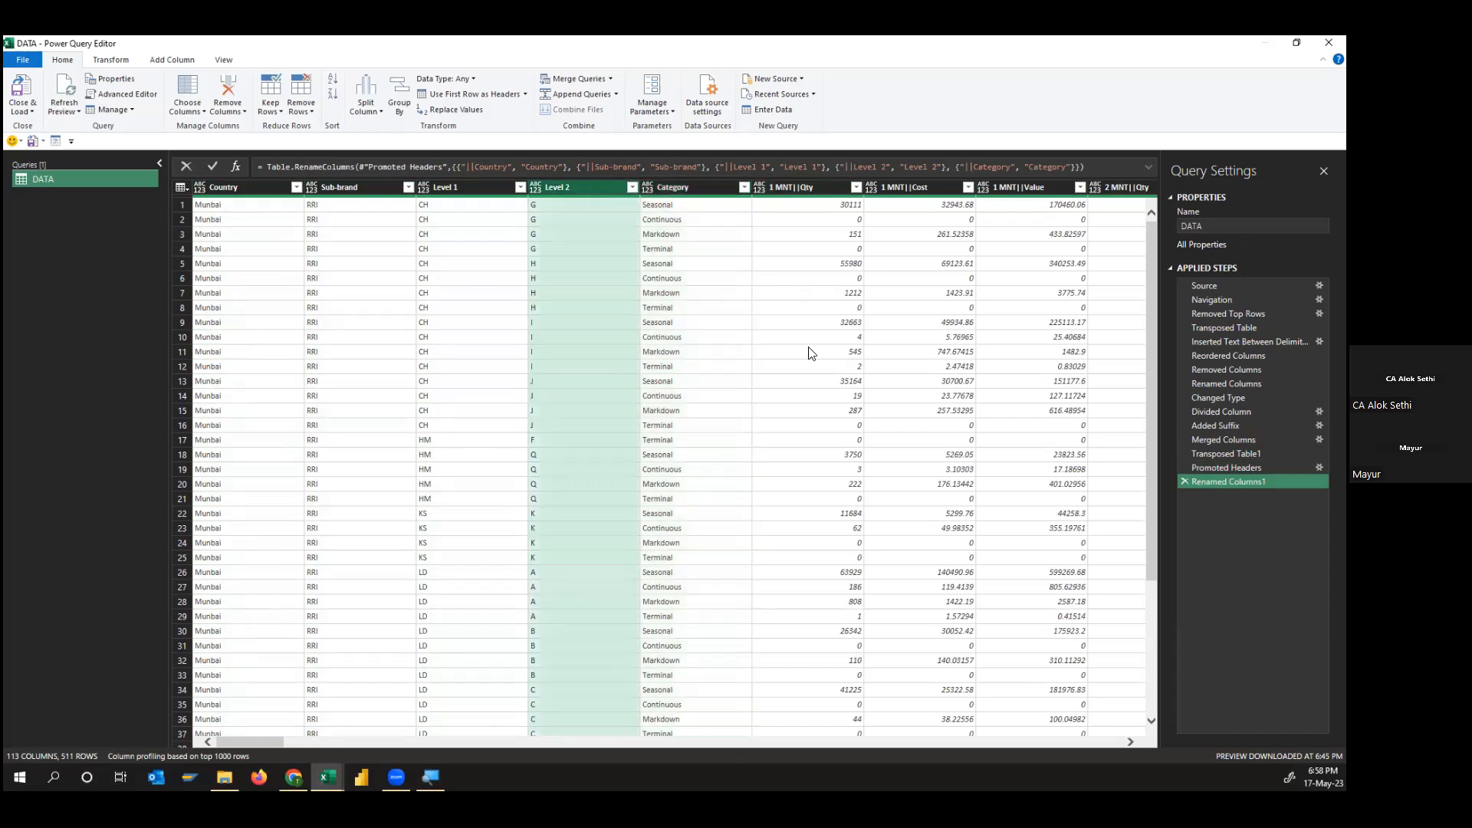
Review the Transposed Table1, Promoted Headers and Merged Columns stages to trace the "||" prefix and its merge formula, ending on Renamed Columns1
click(1226, 453)
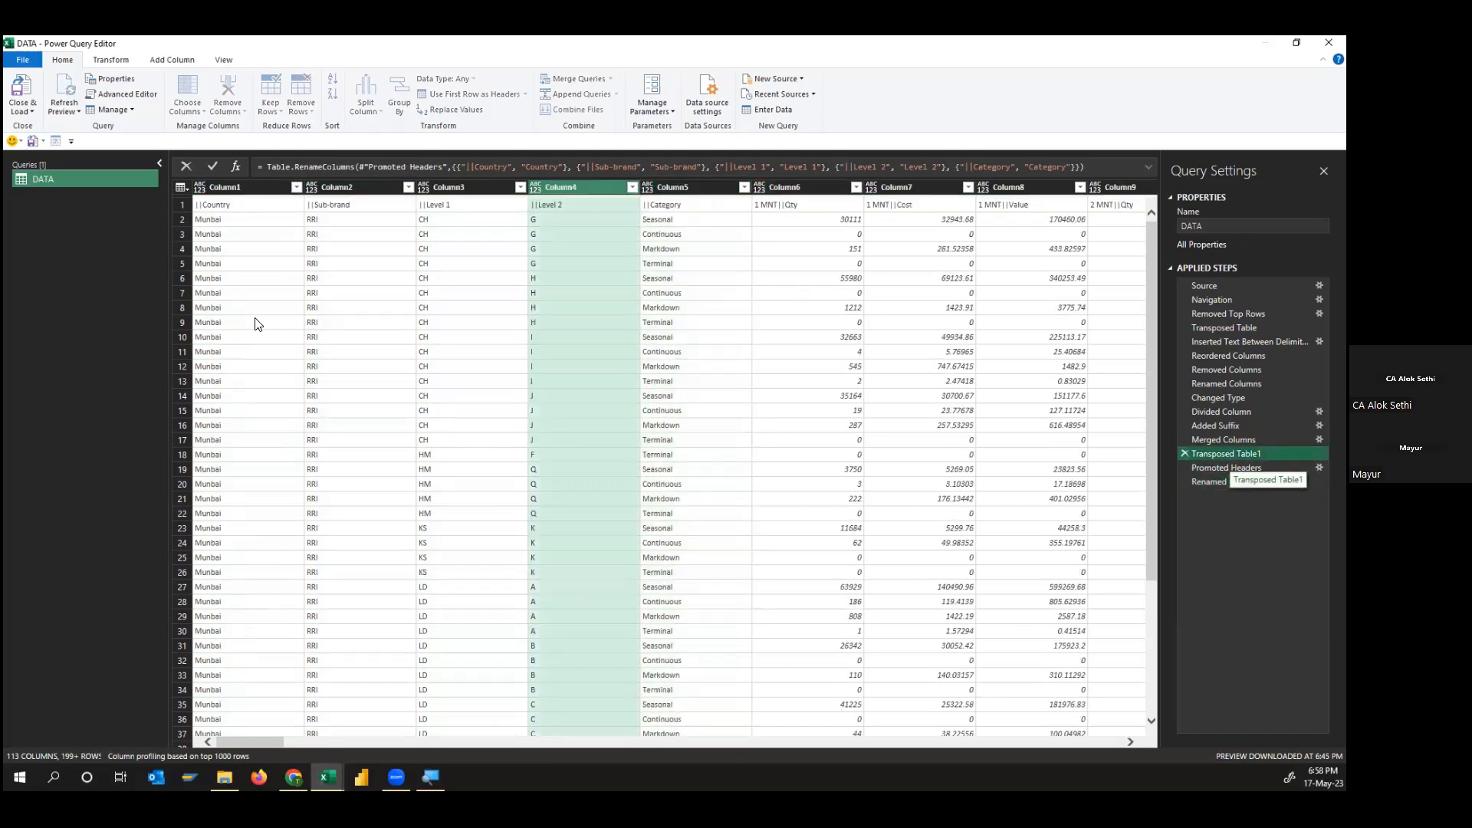
click(1226, 468)
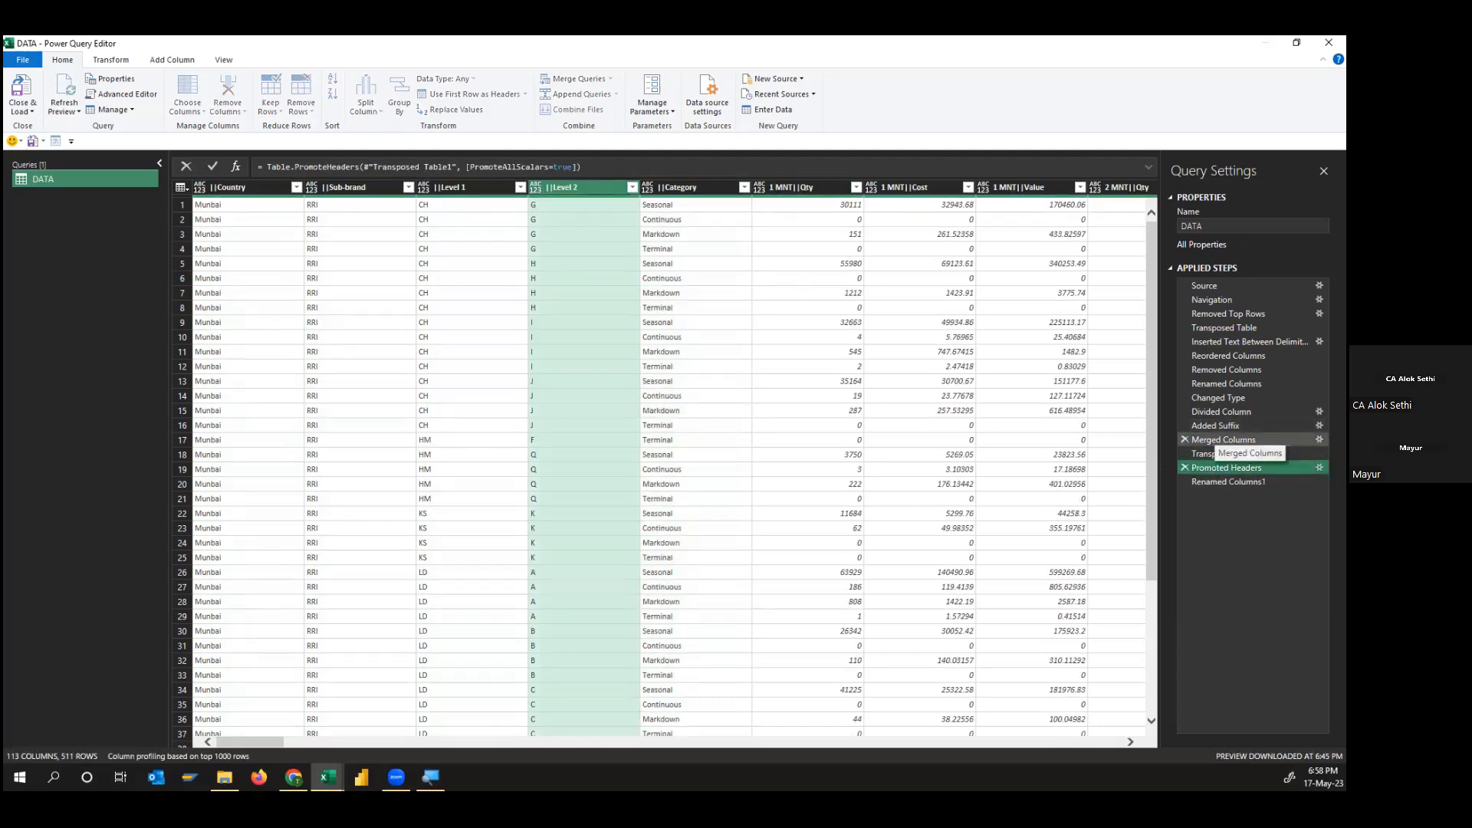
click(1220, 439)
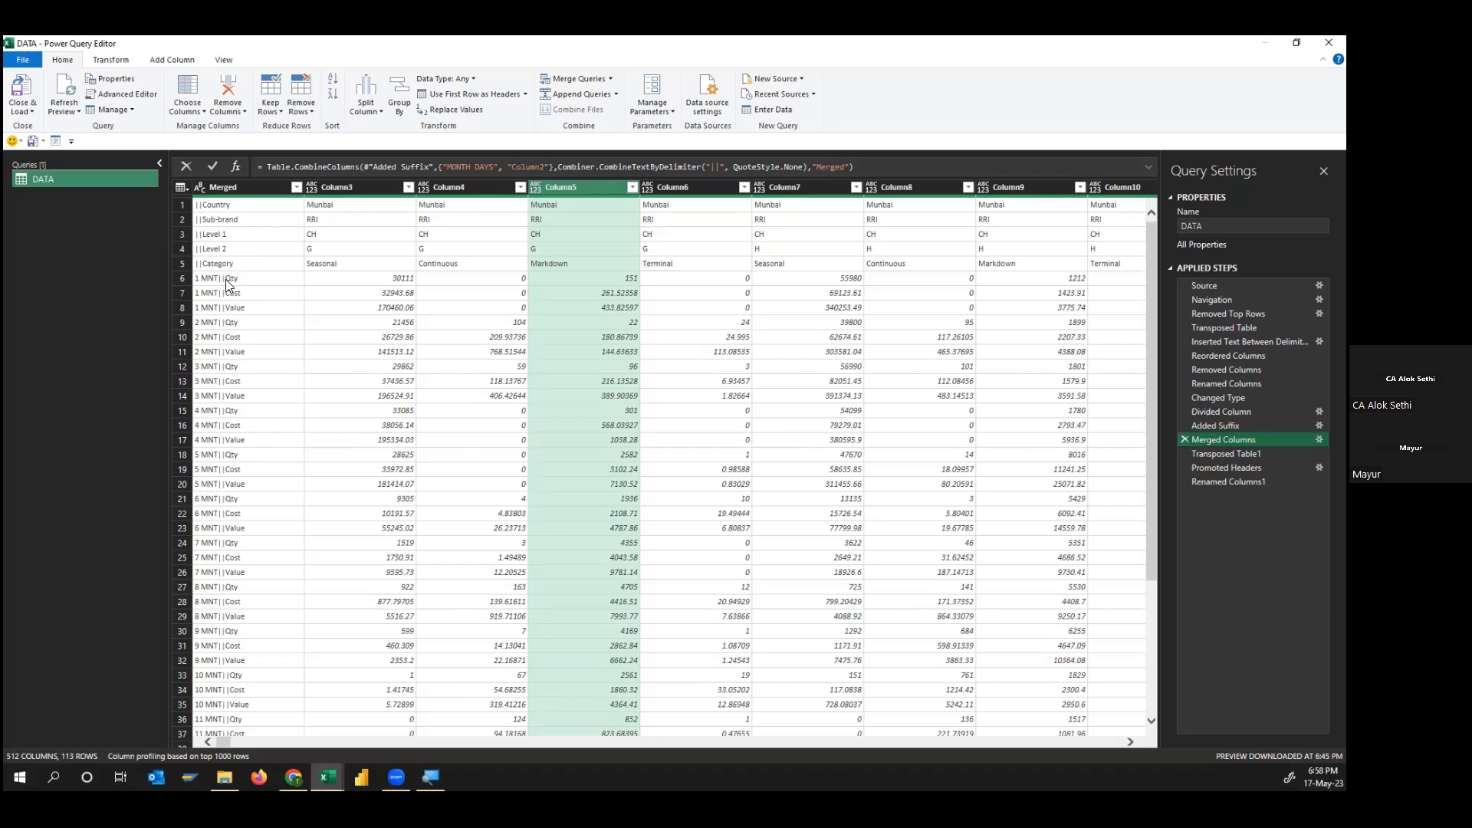
click(206, 206)
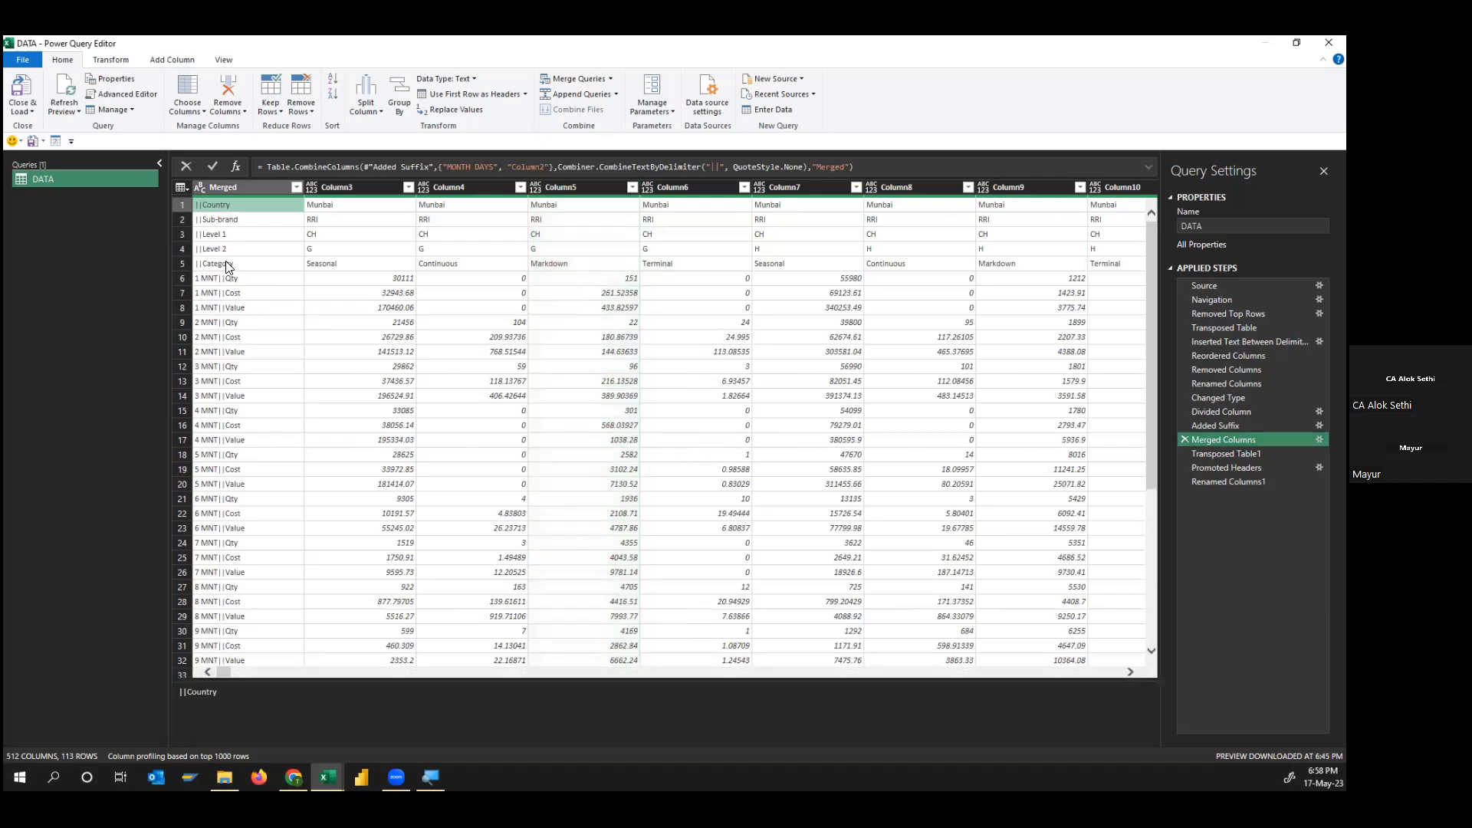
click(225, 263)
click(228, 206)
click(1147, 168)
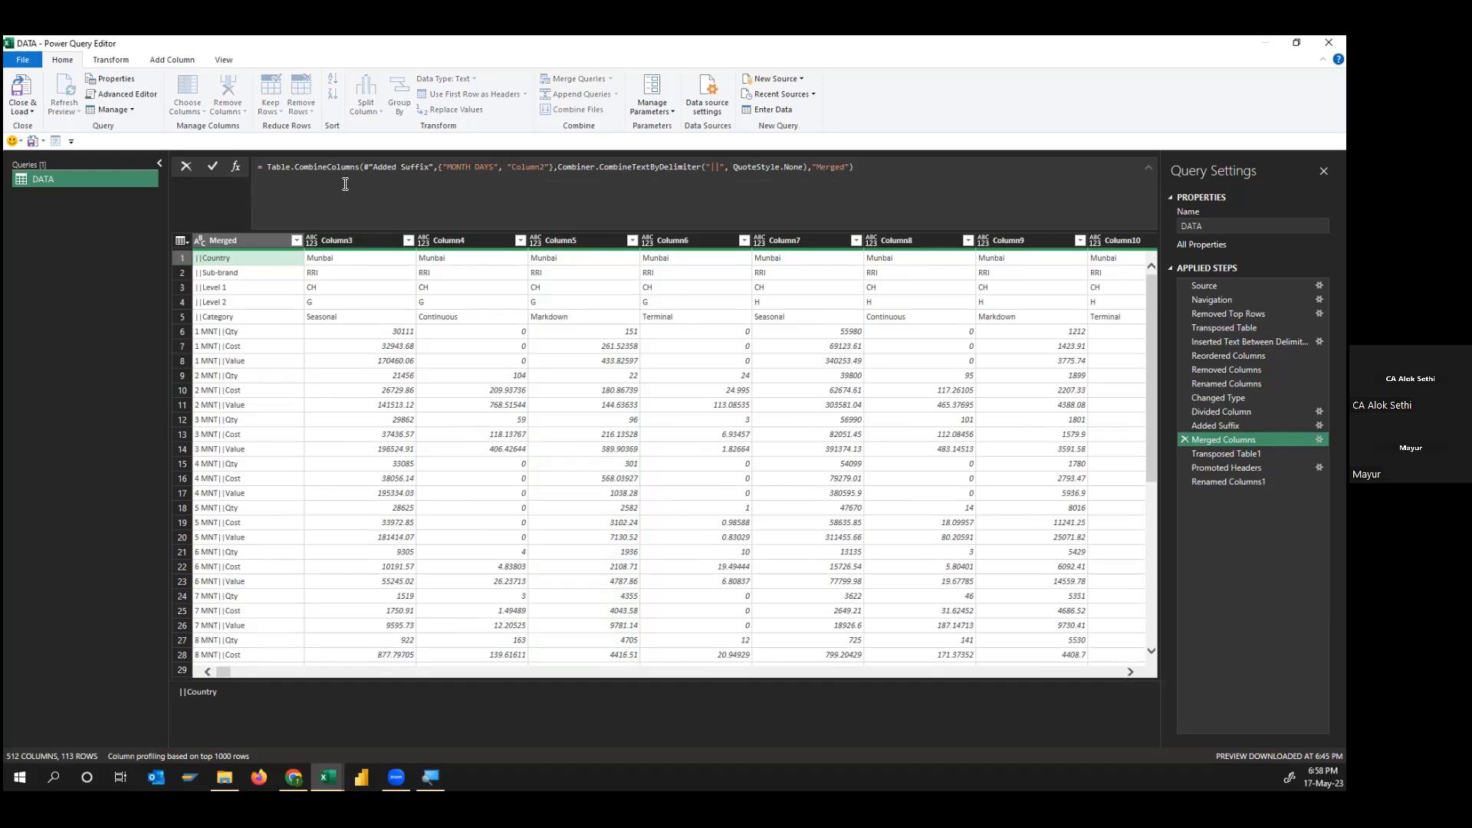
click(1148, 166)
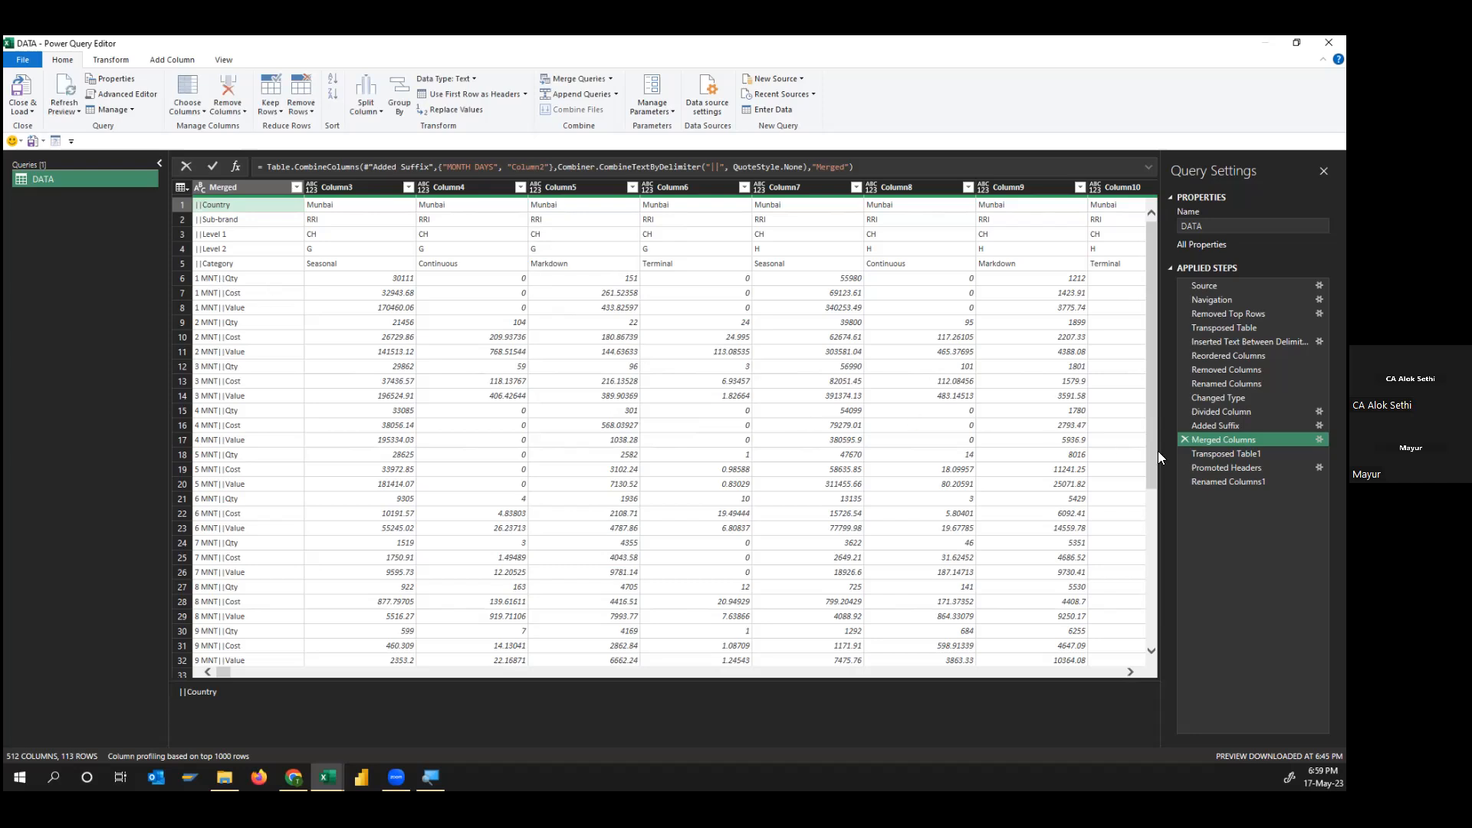
click(1227, 481)
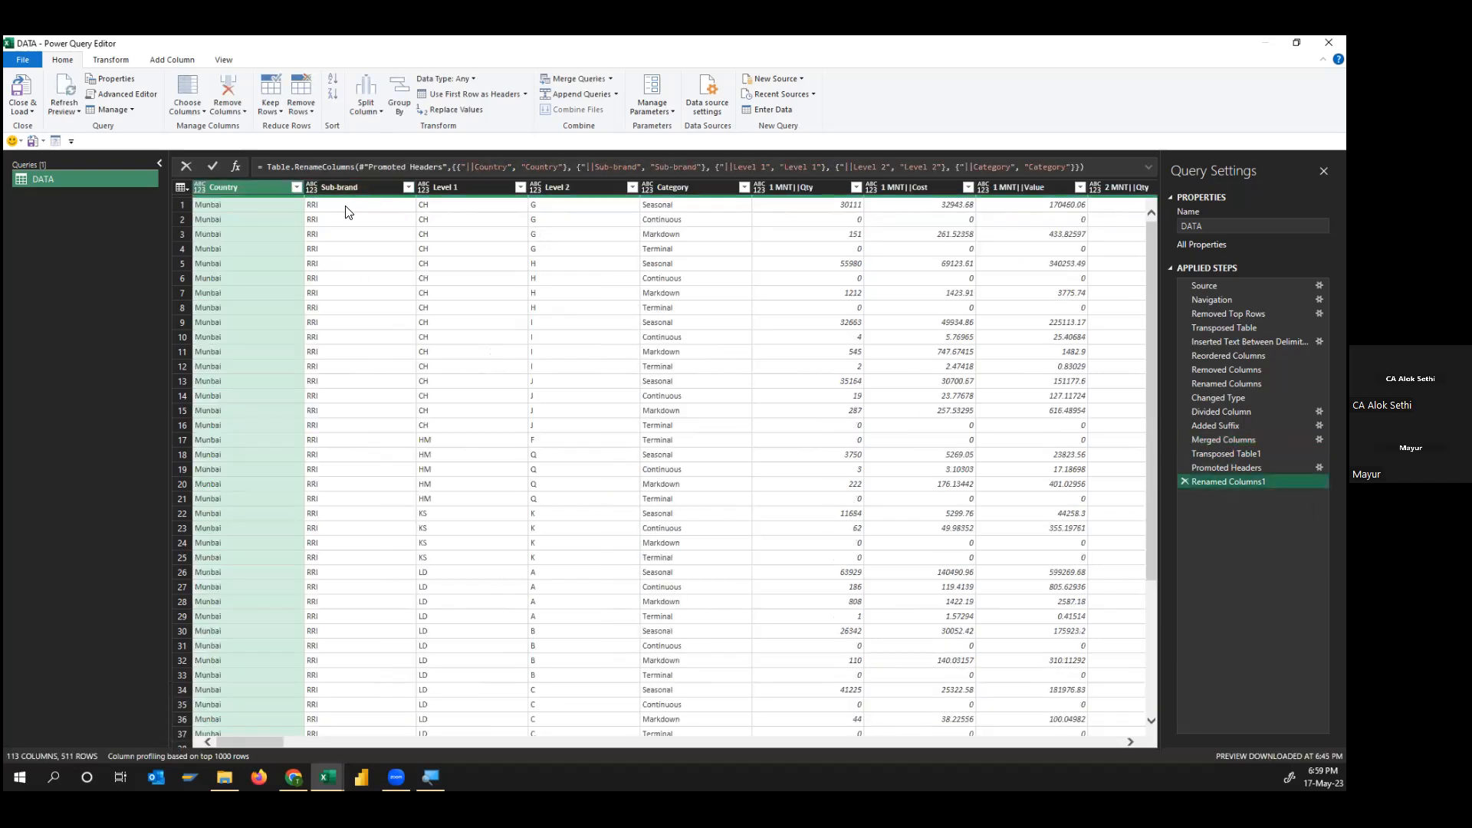
Go through the descriptive columns one by one and select the whole range from Country to Category
click(347, 206)
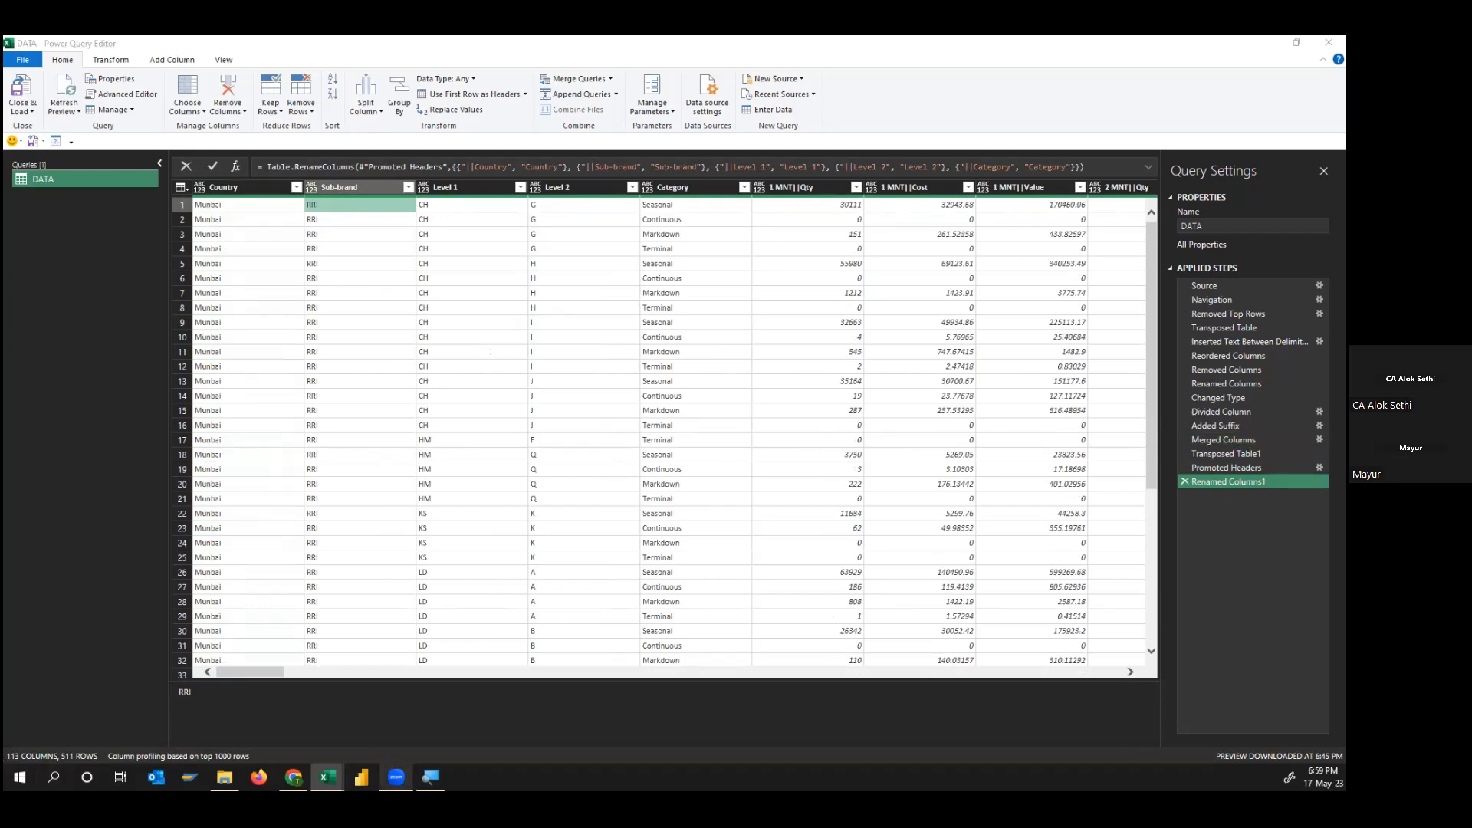
click(264, 400)
click(229, 194)
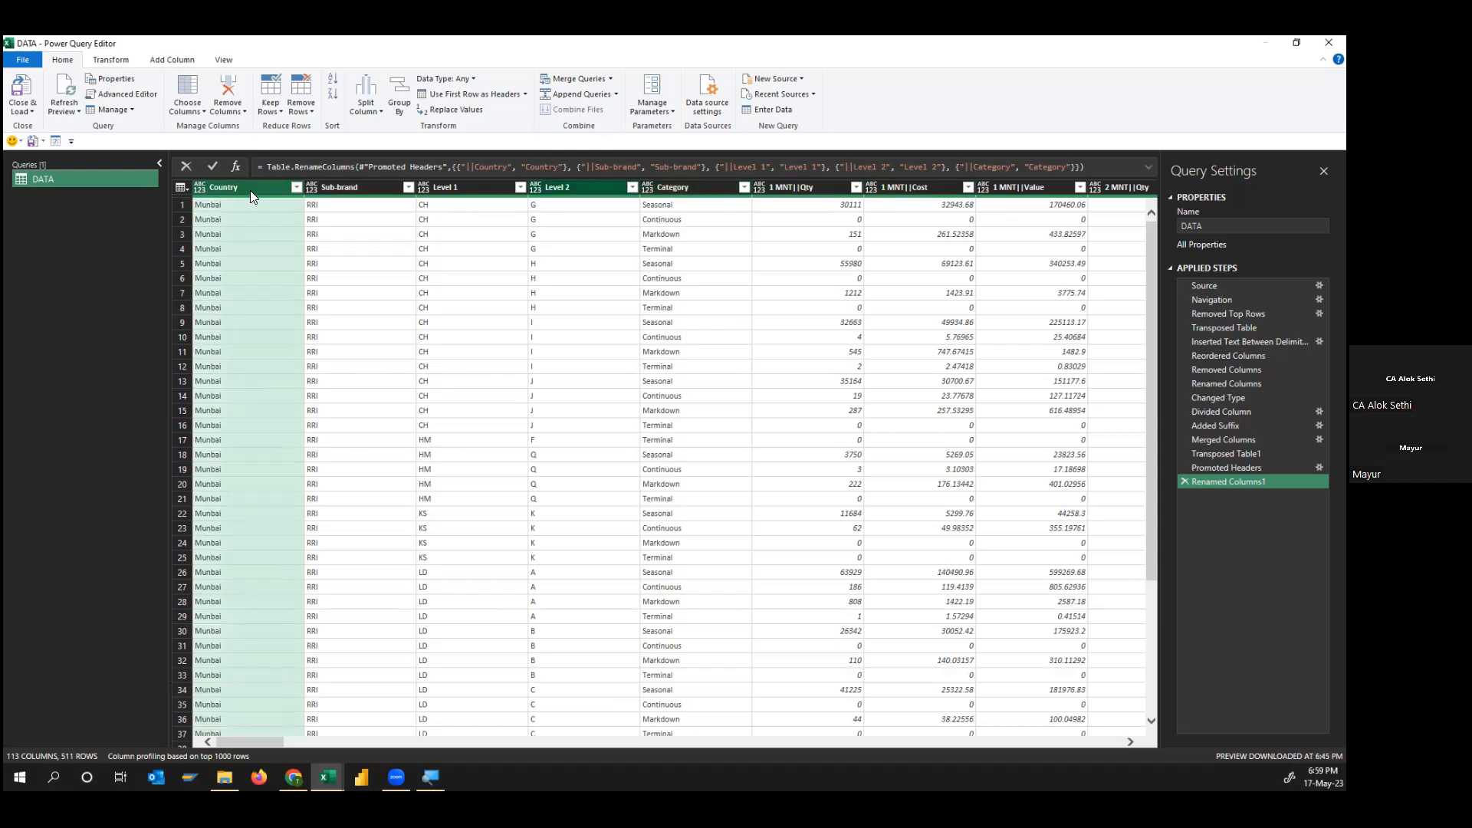
click(376, 192)
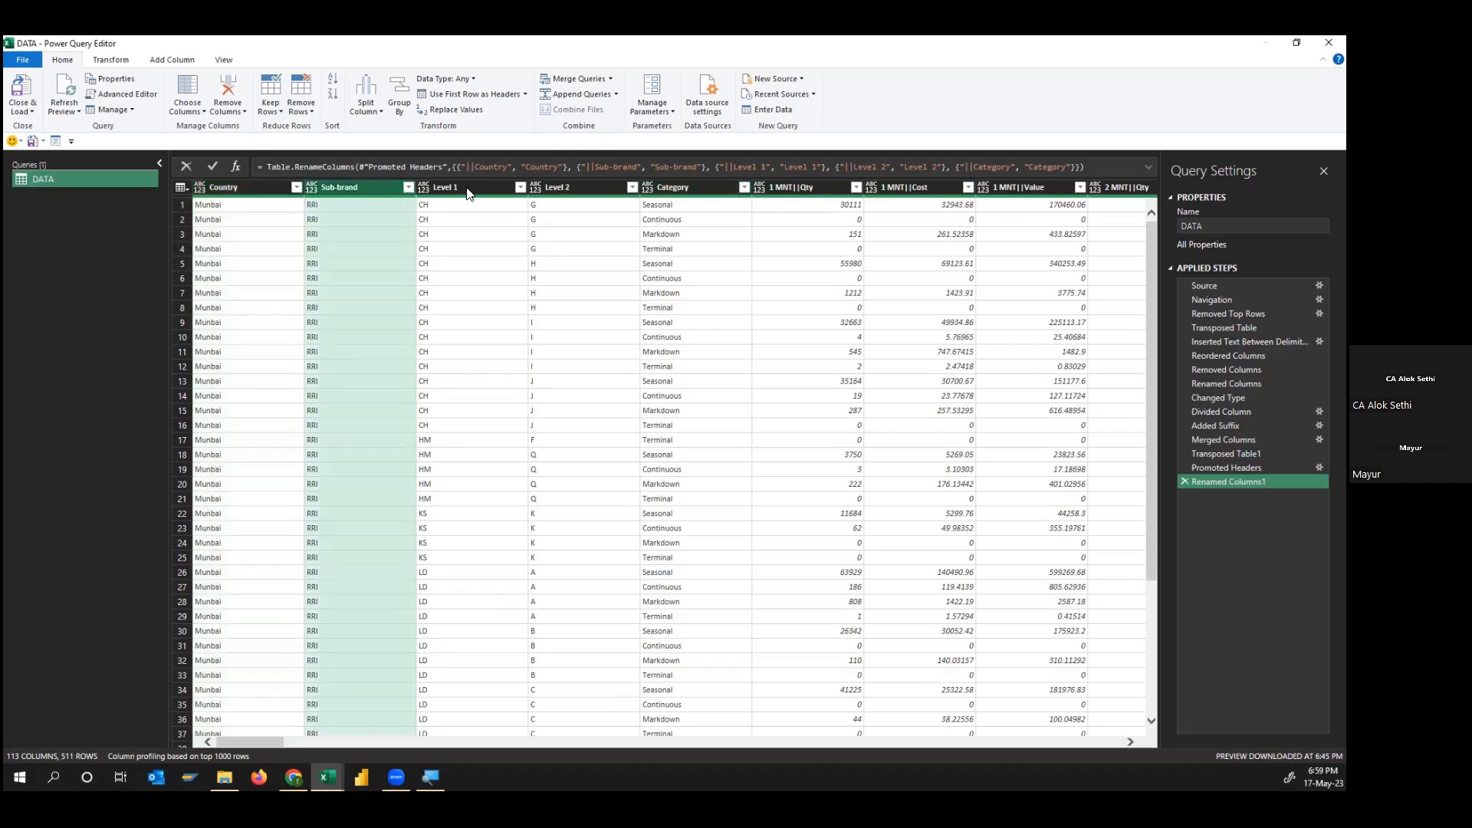
click(462, 192)
click(577, 191)
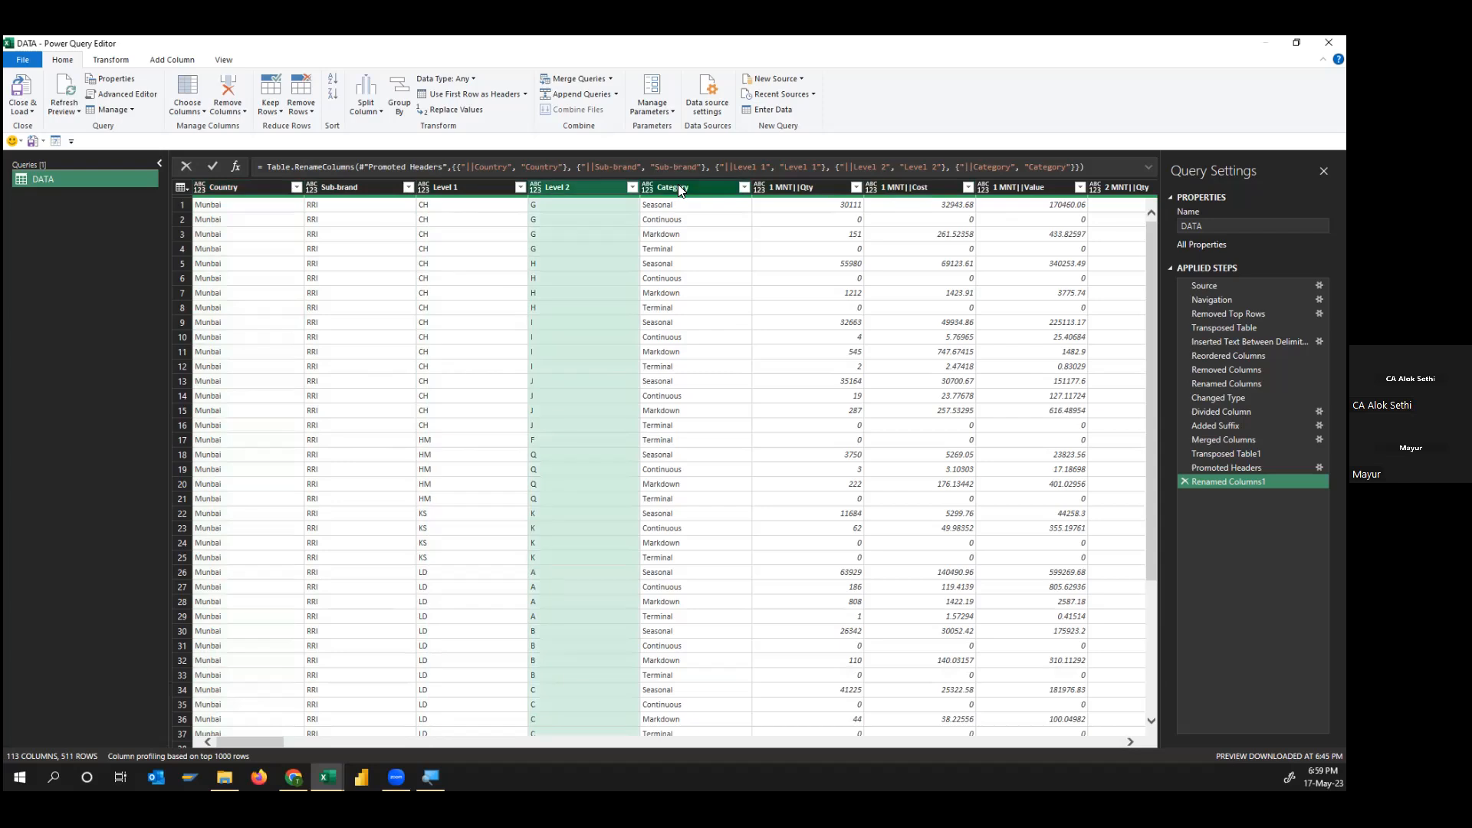
click(679, 187)
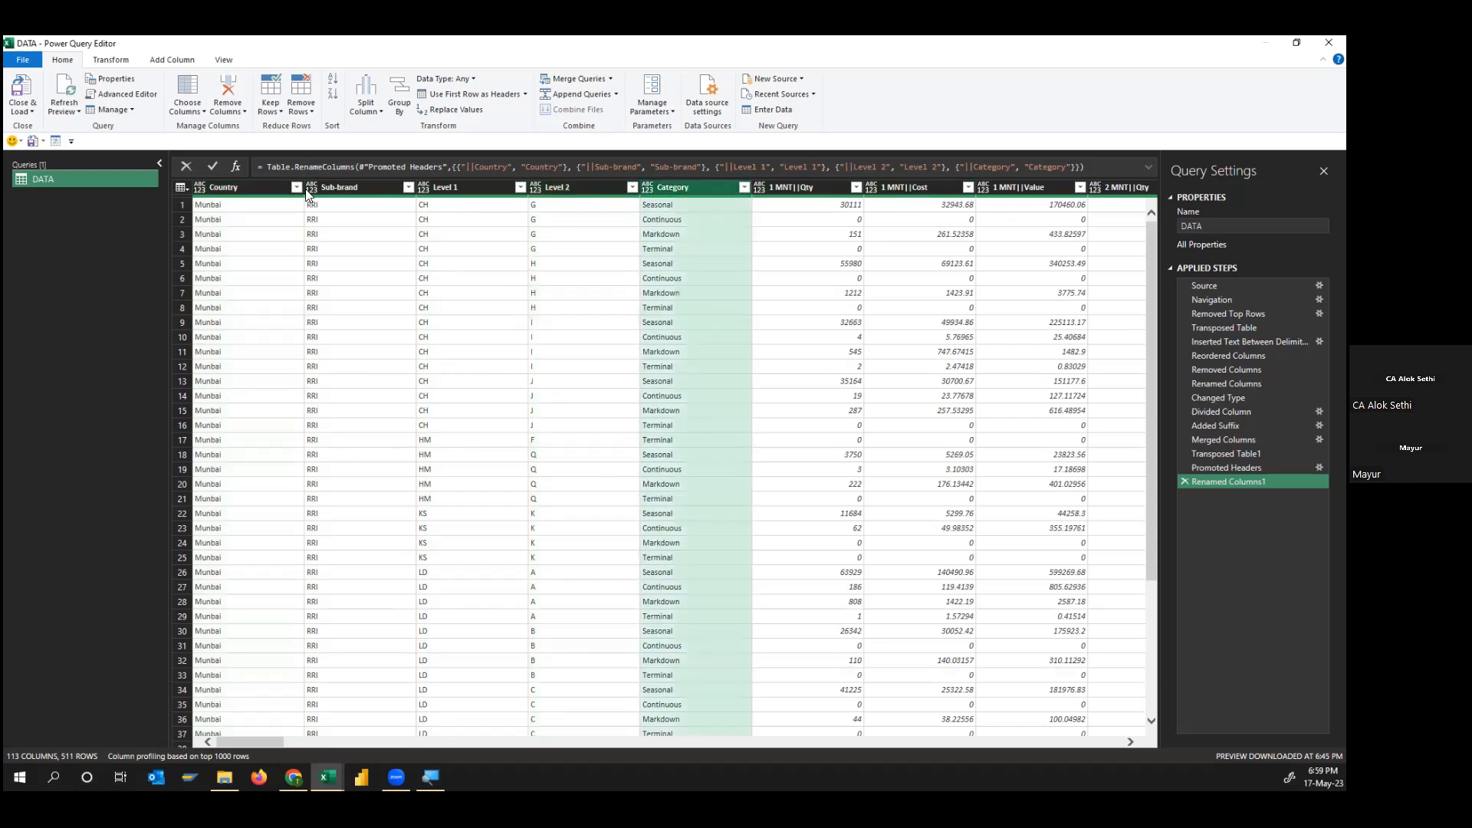
shift+click(261, 193)
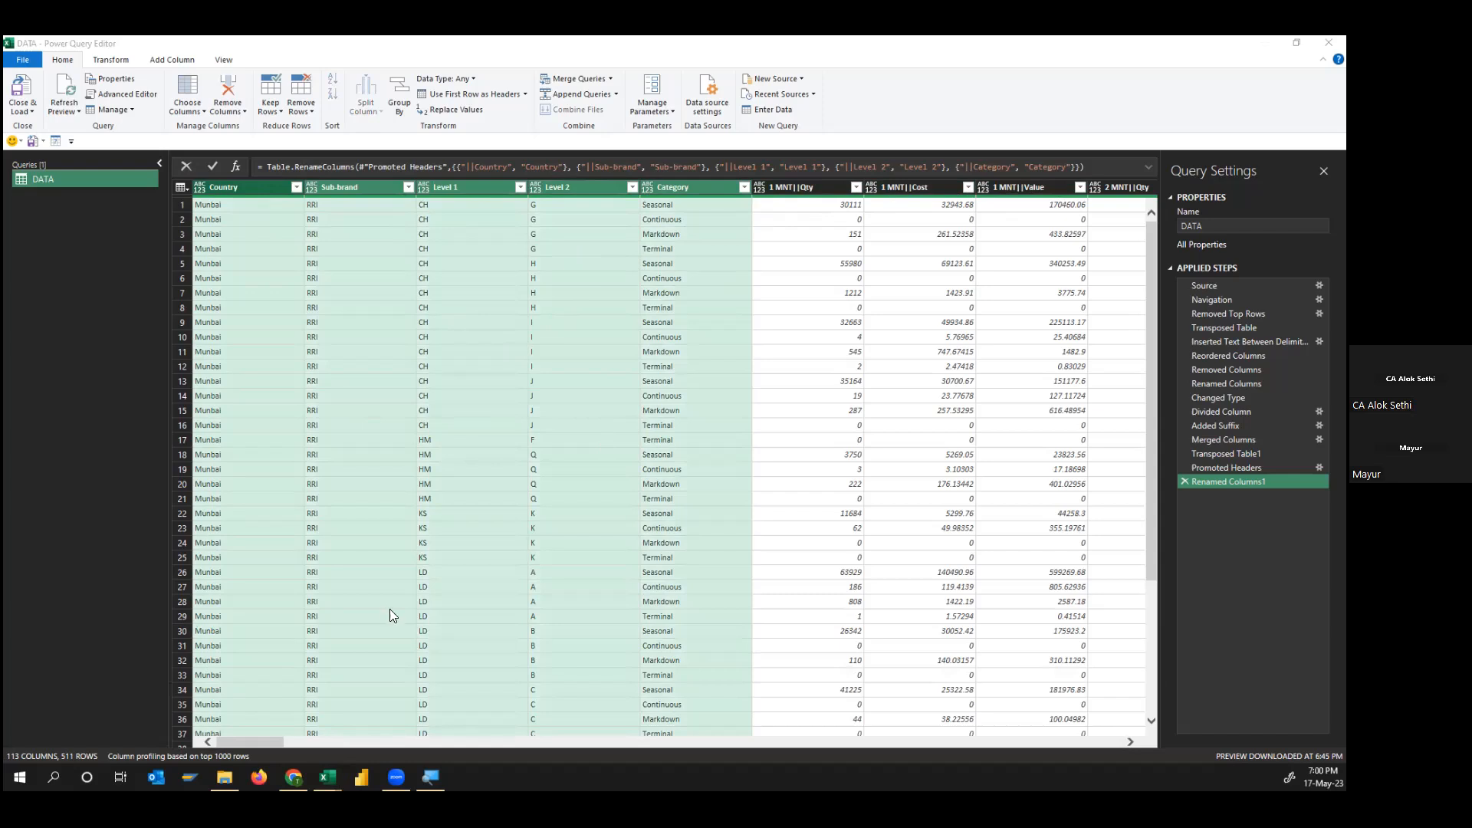
Compare the session overview in Chrome with the query's Added Suffix and Merged Columns stages, focusing on MONTH DAYS and Column2
click(294, 776)
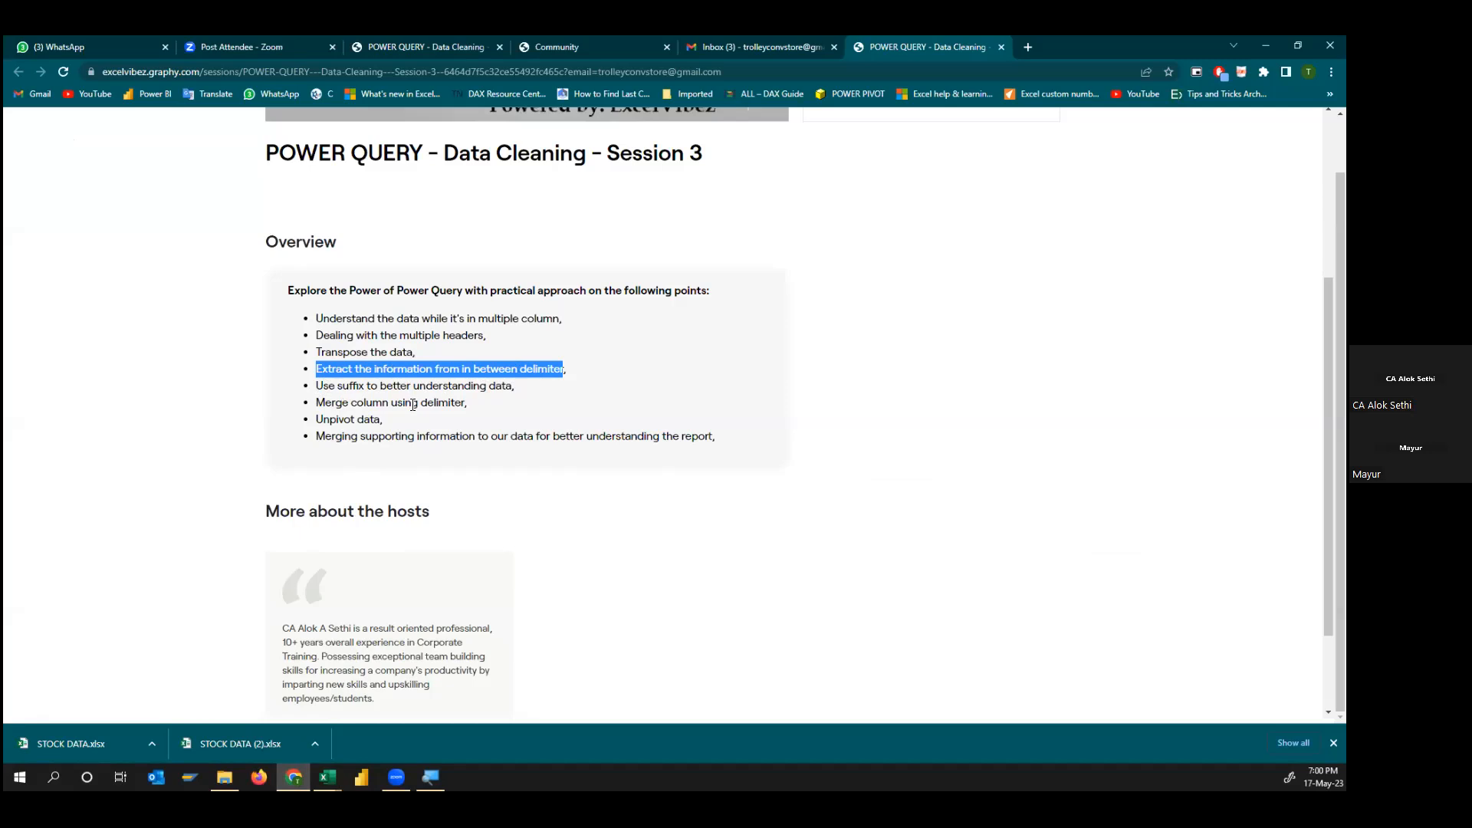
key(alt+Tab)
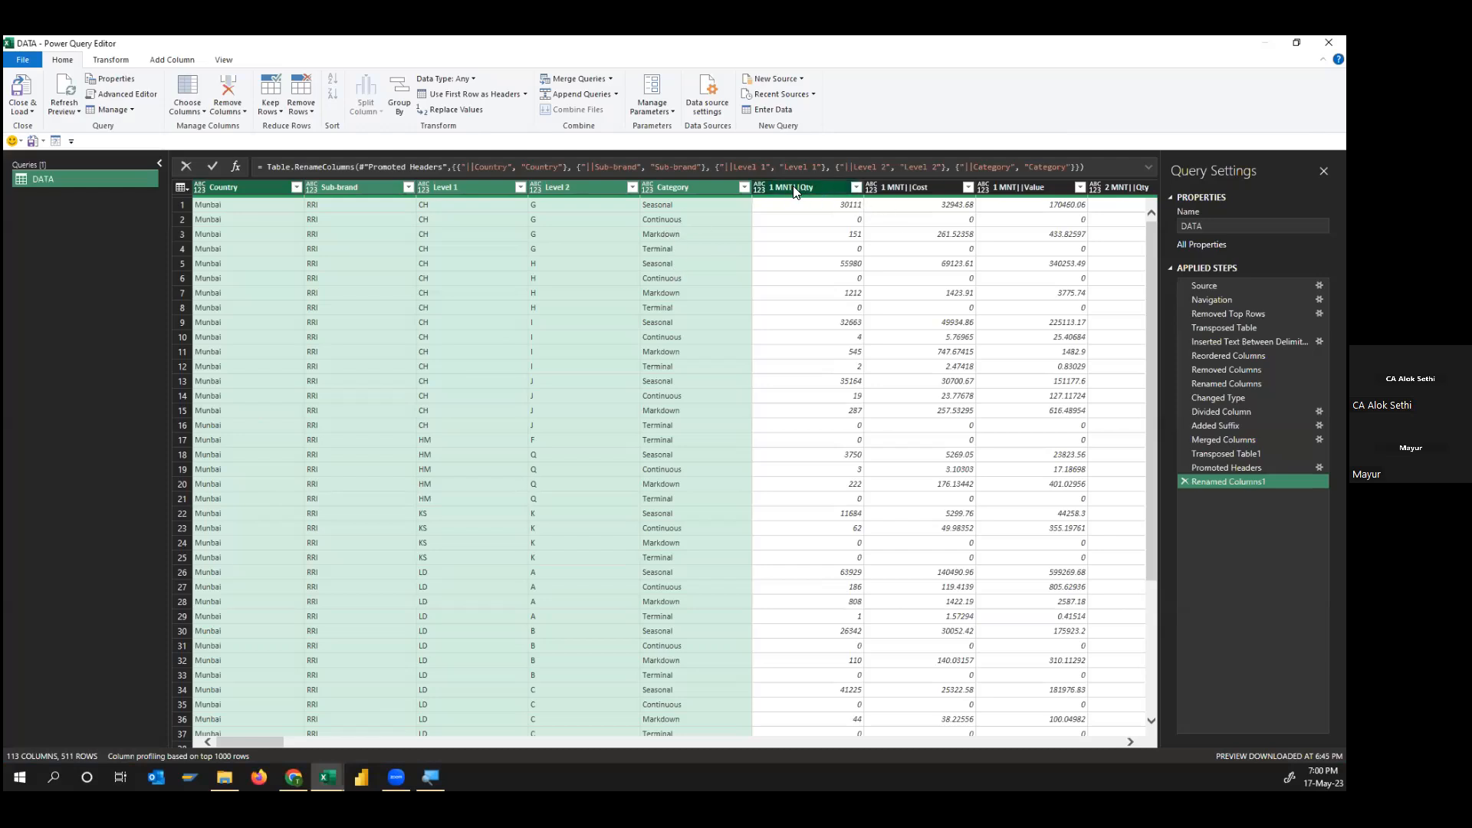
click(1254, 427)
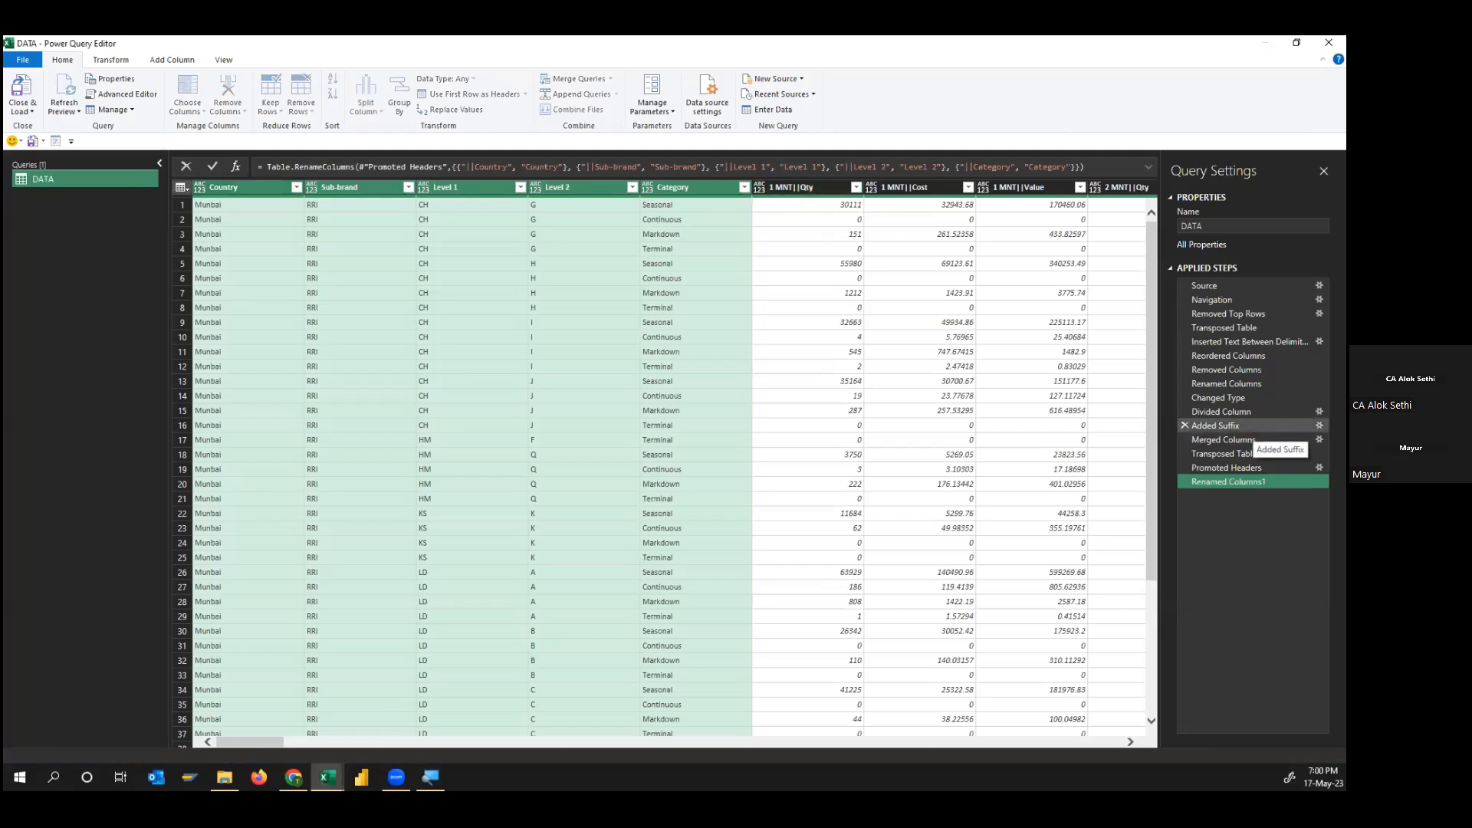
click(1227, 440)
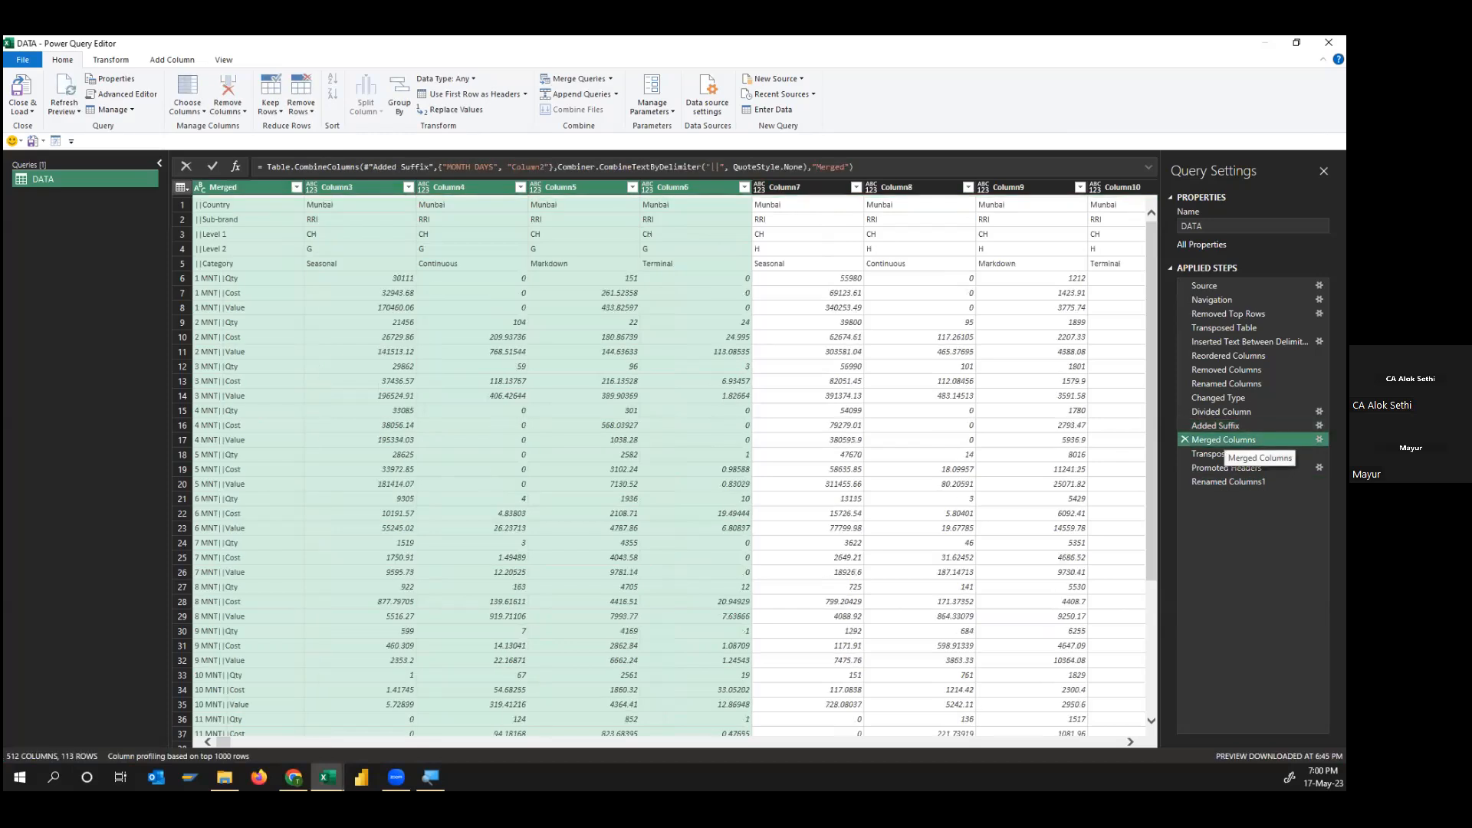
click(1220, 427)
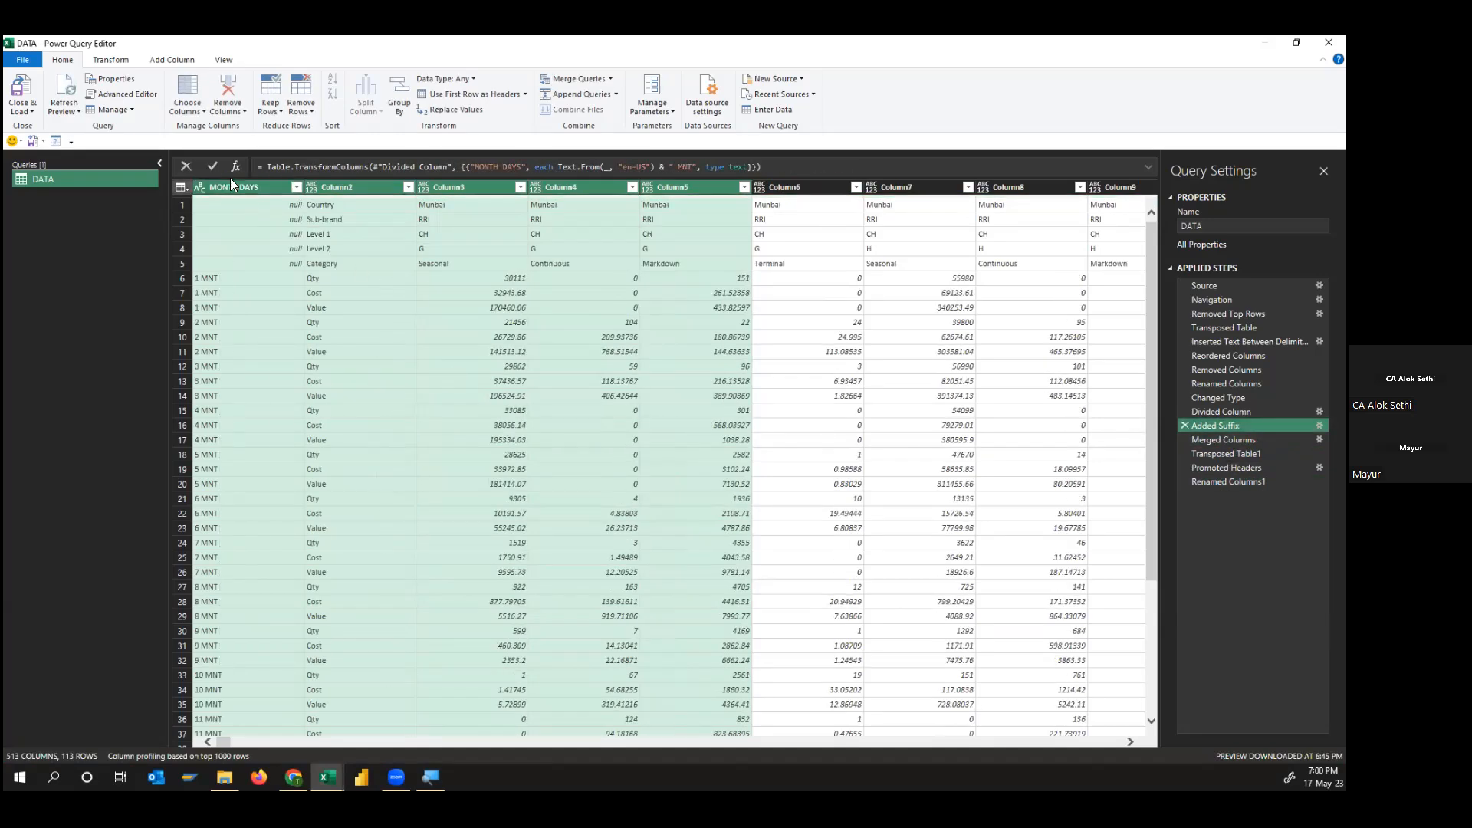
click(250, 187)
ctrl+click(337, 188)
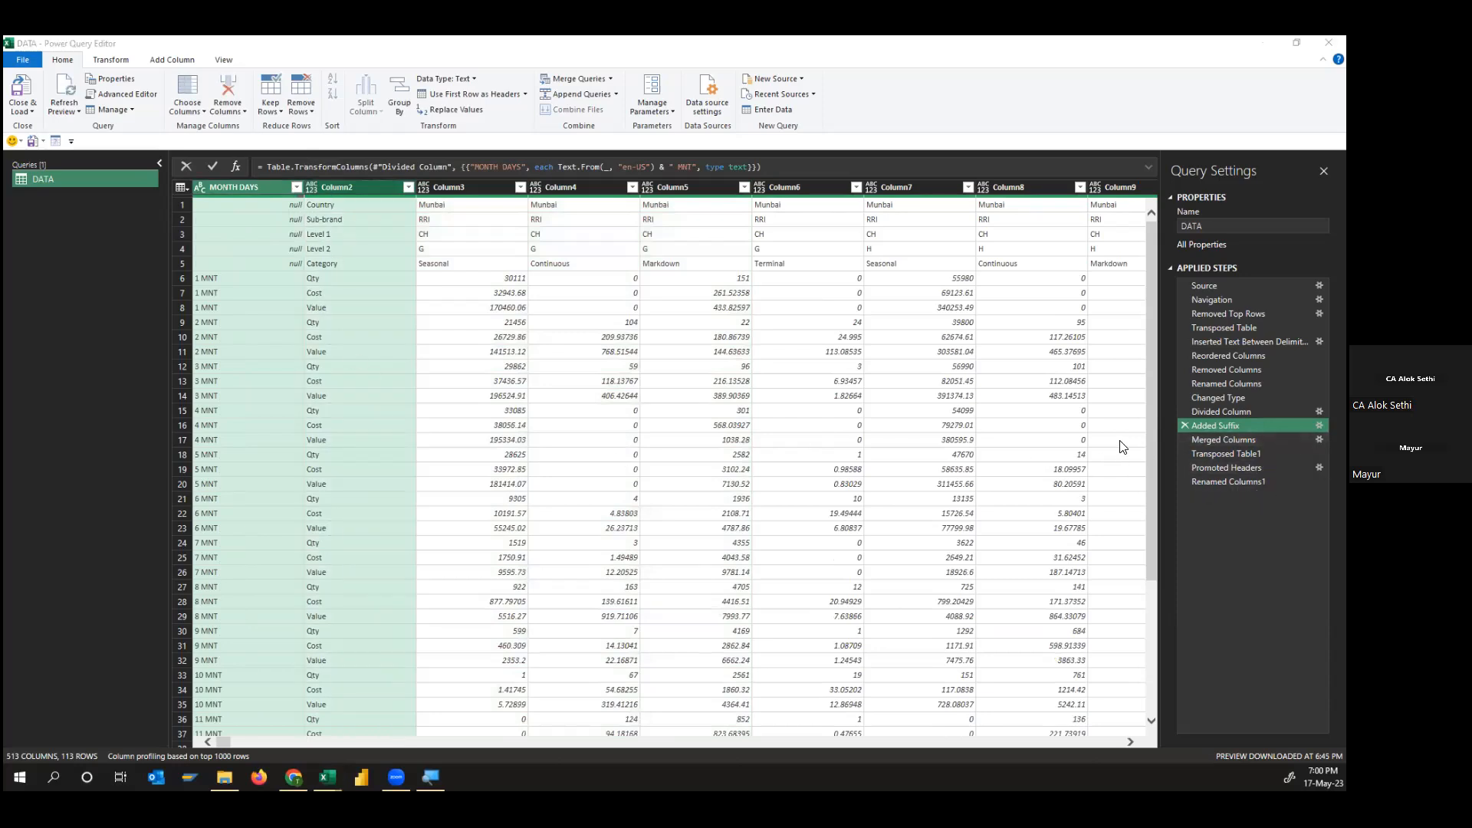
key(alt+Tab)
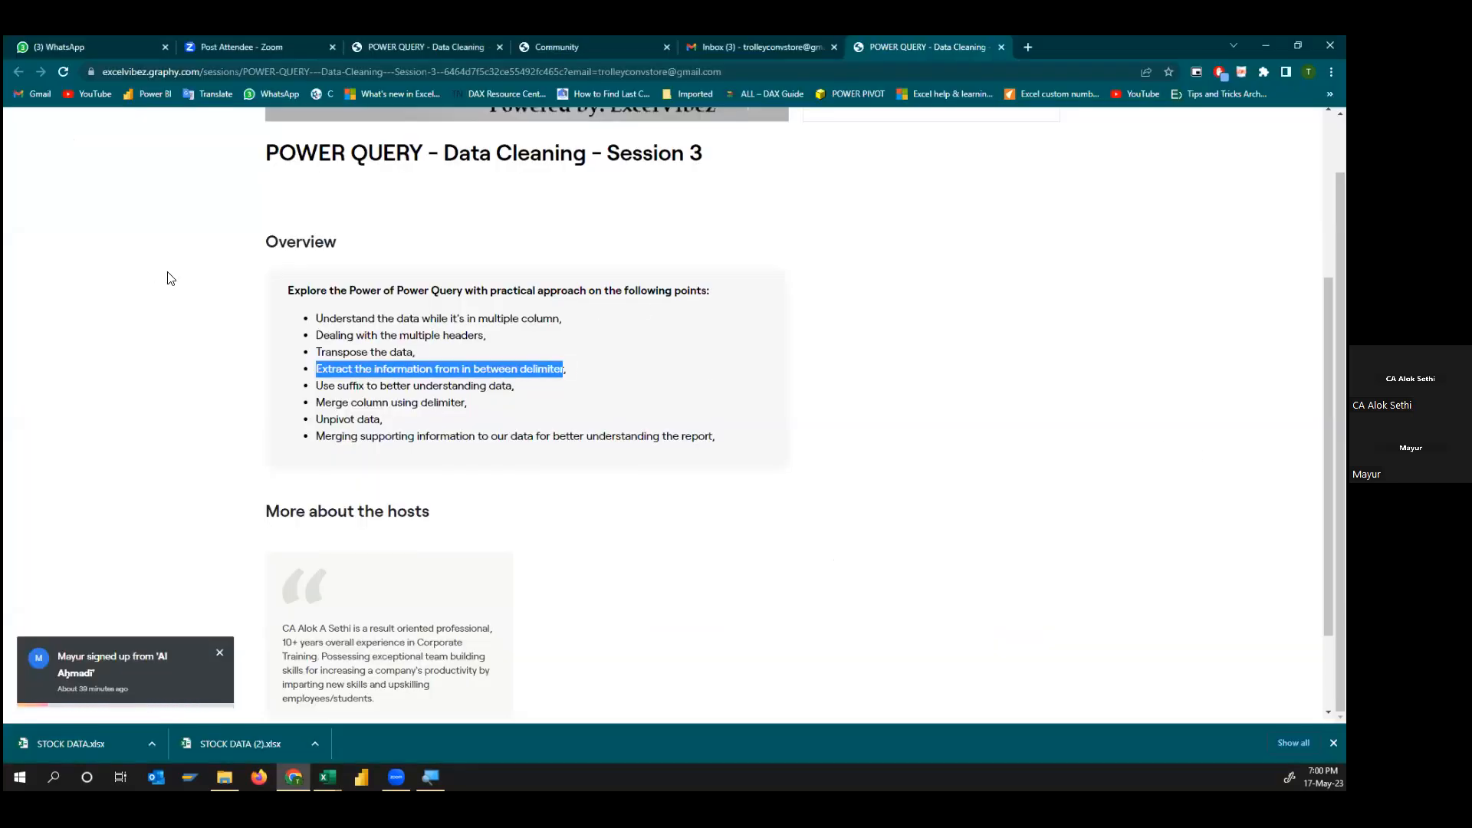
key(alt+Tab)
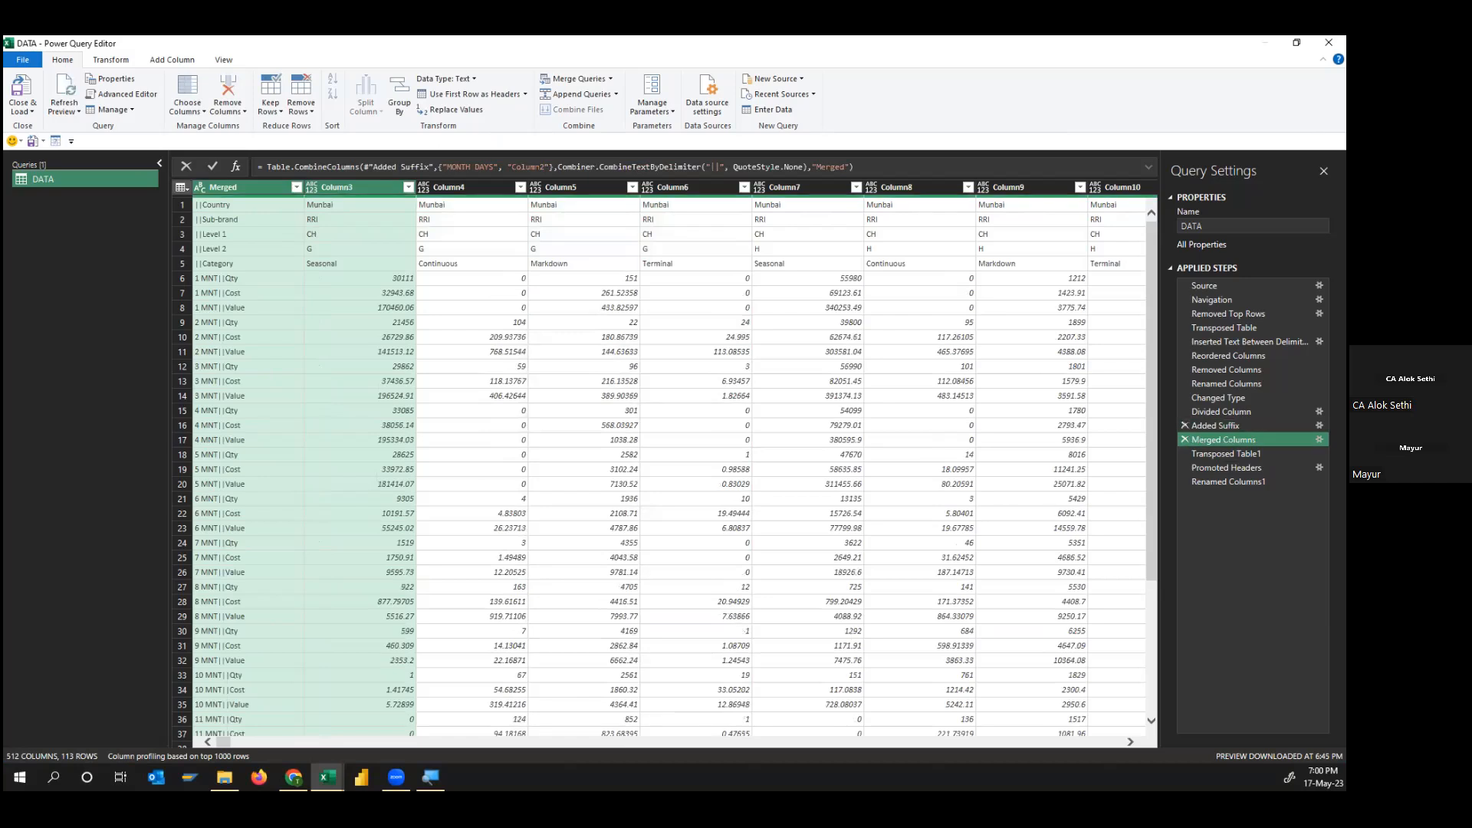
Show the query's Renamed Columns1 stage and switch to Chrome to highlight the "Unpivot data" point in the session overview
click(1228, 482)
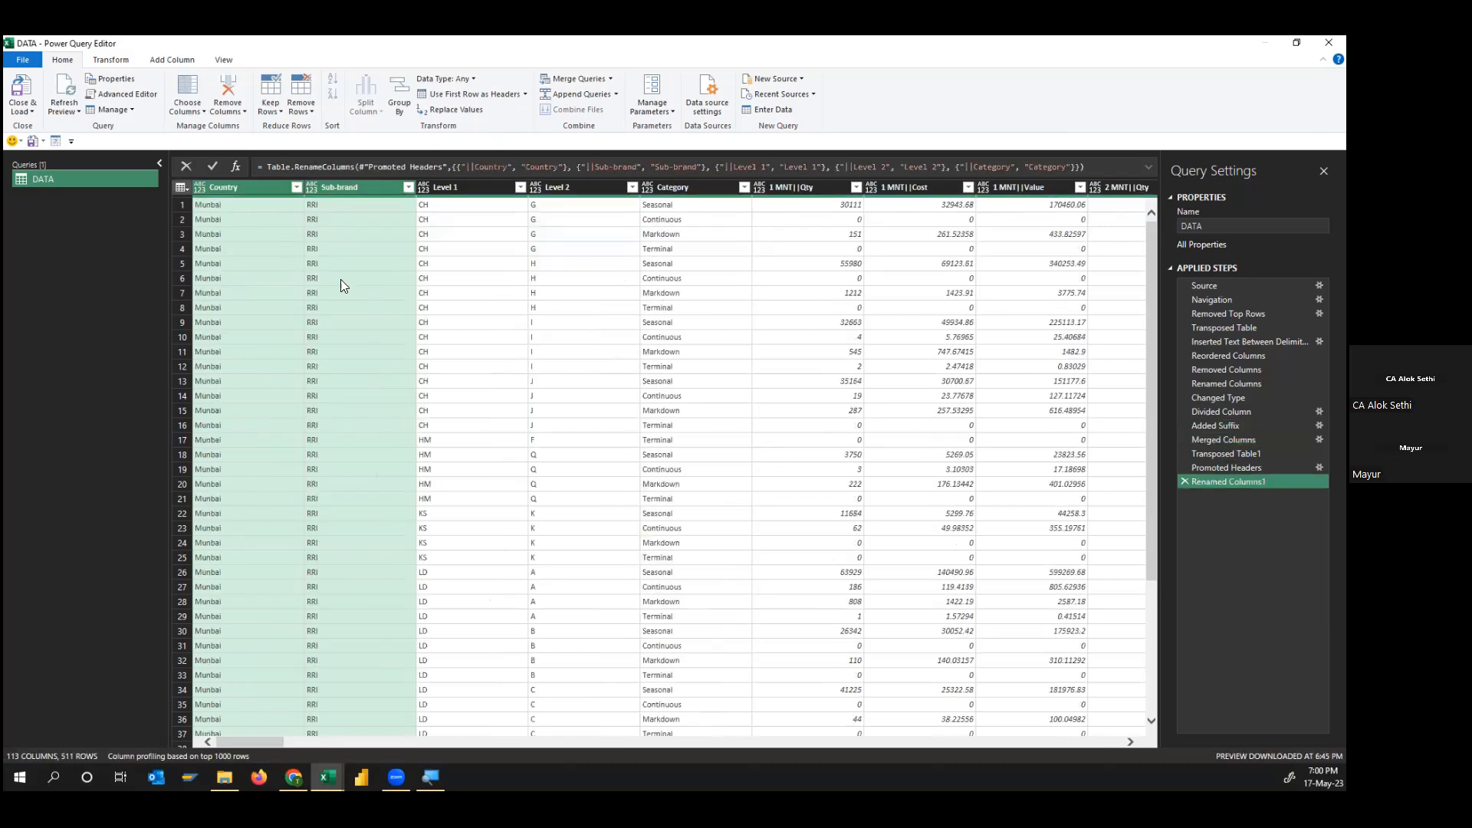
key(alt+Tab)
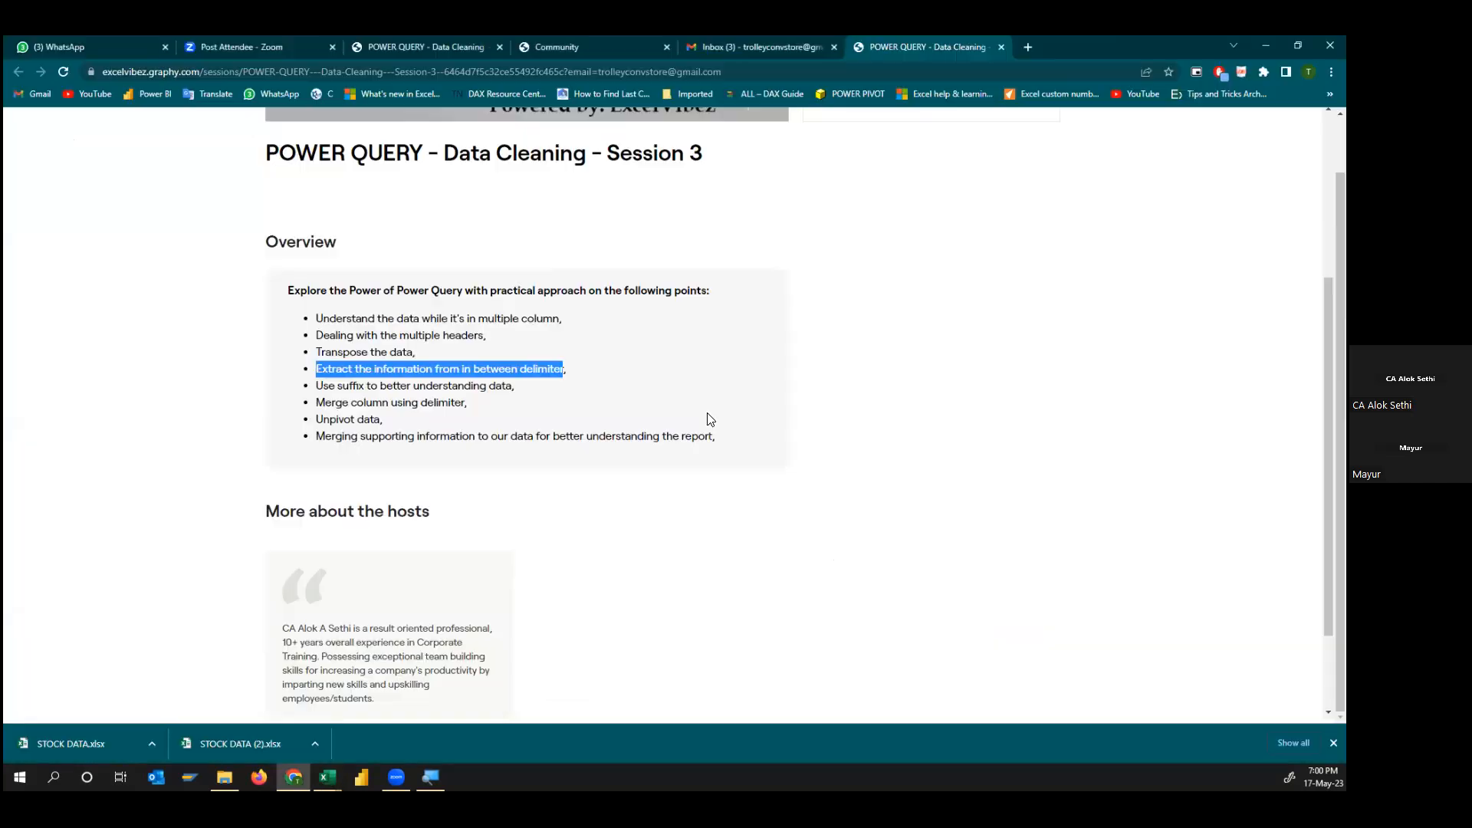
triple_click(394, 419)
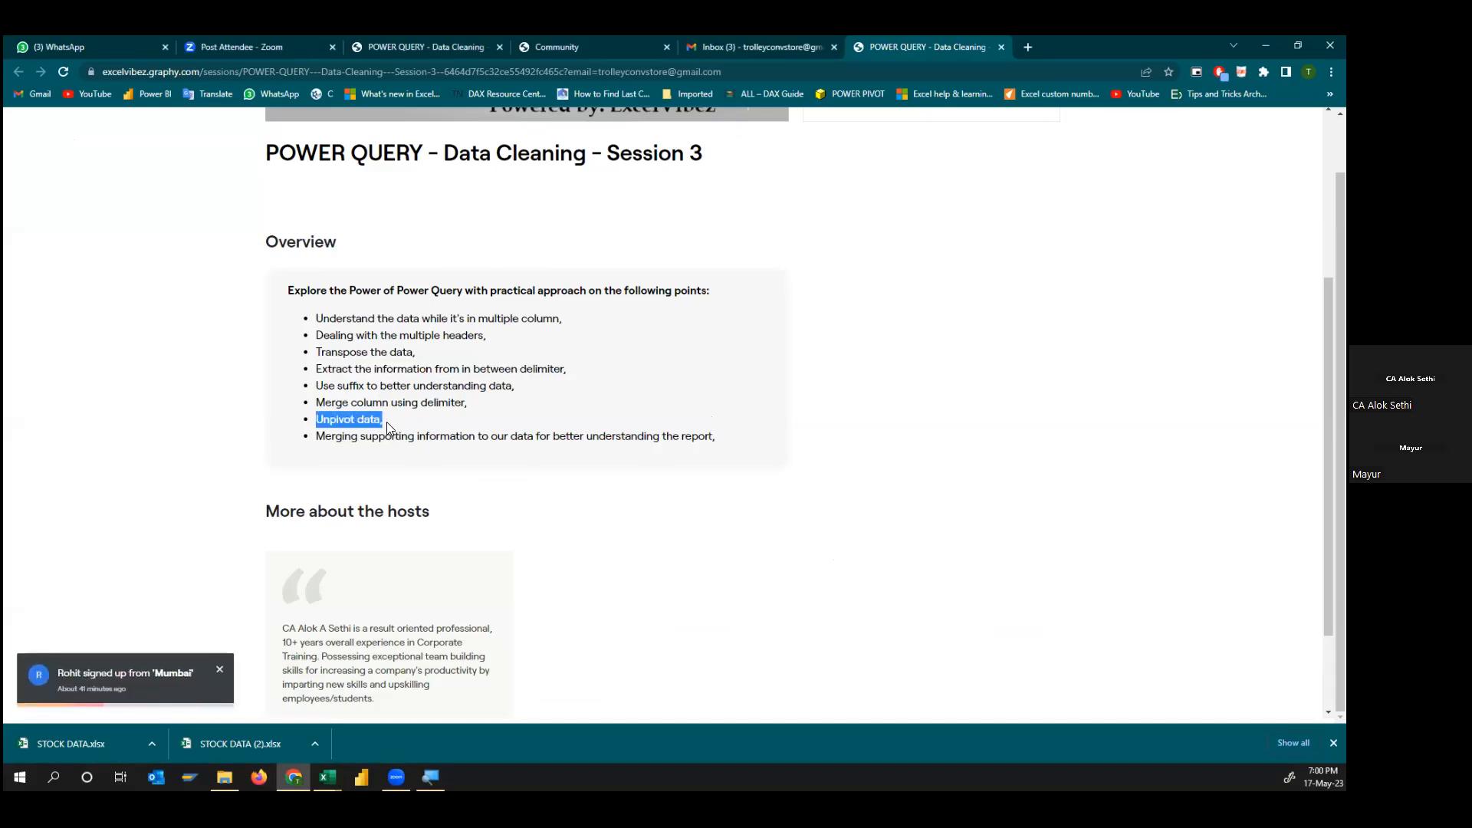
click(312, 426)
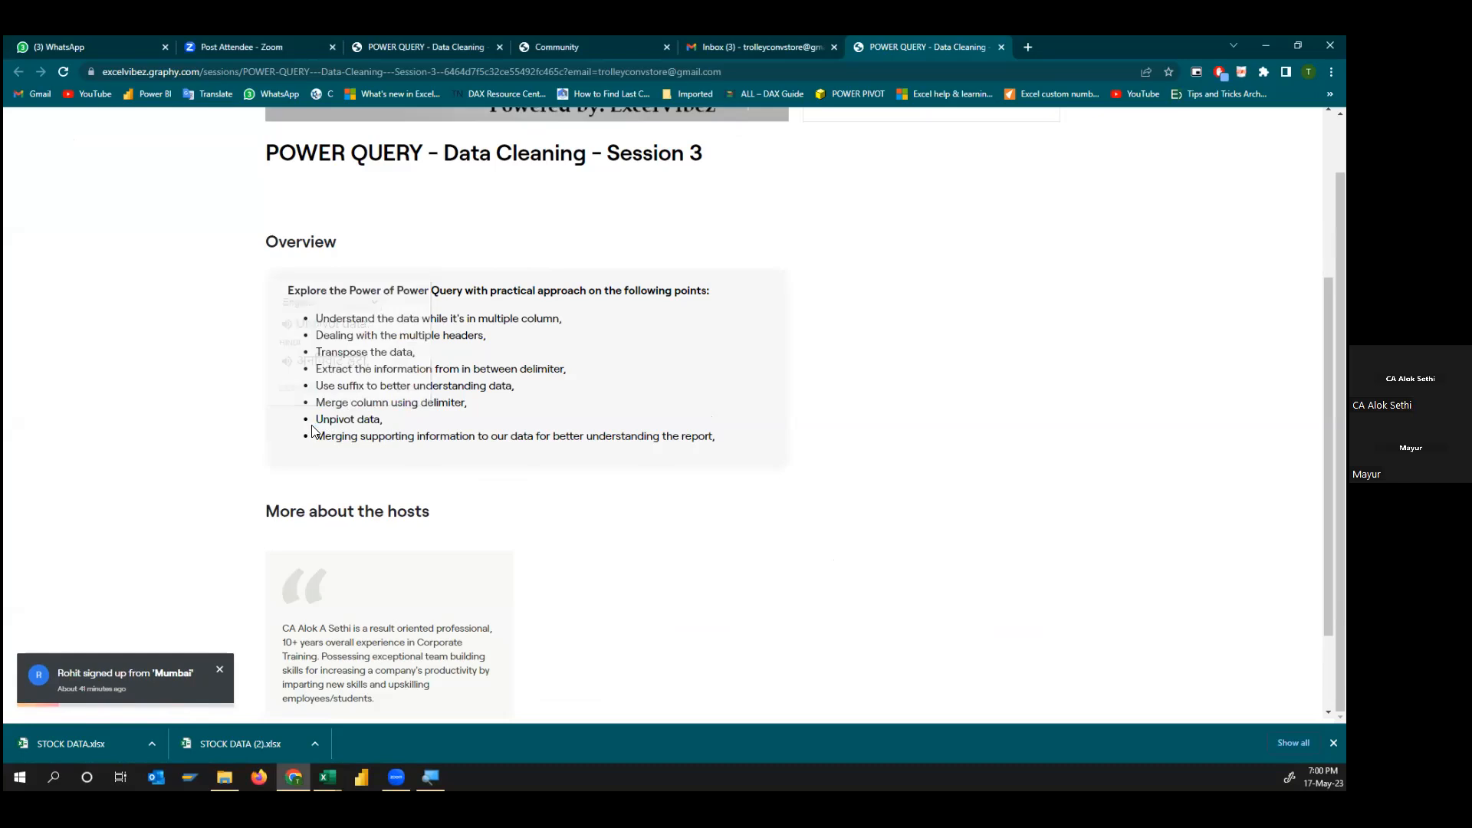
triple_click(402, 421)
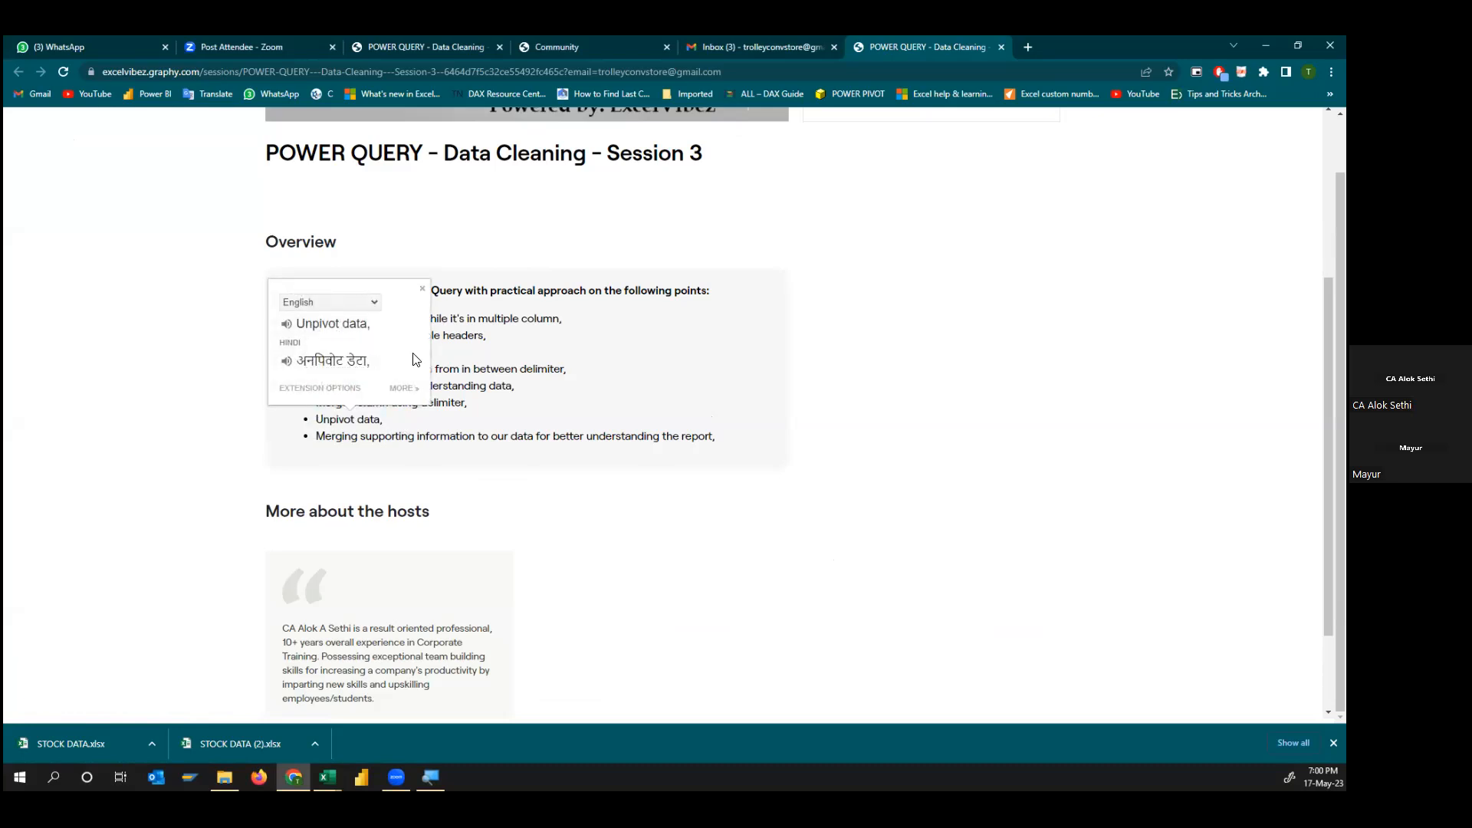
click(387, 427)
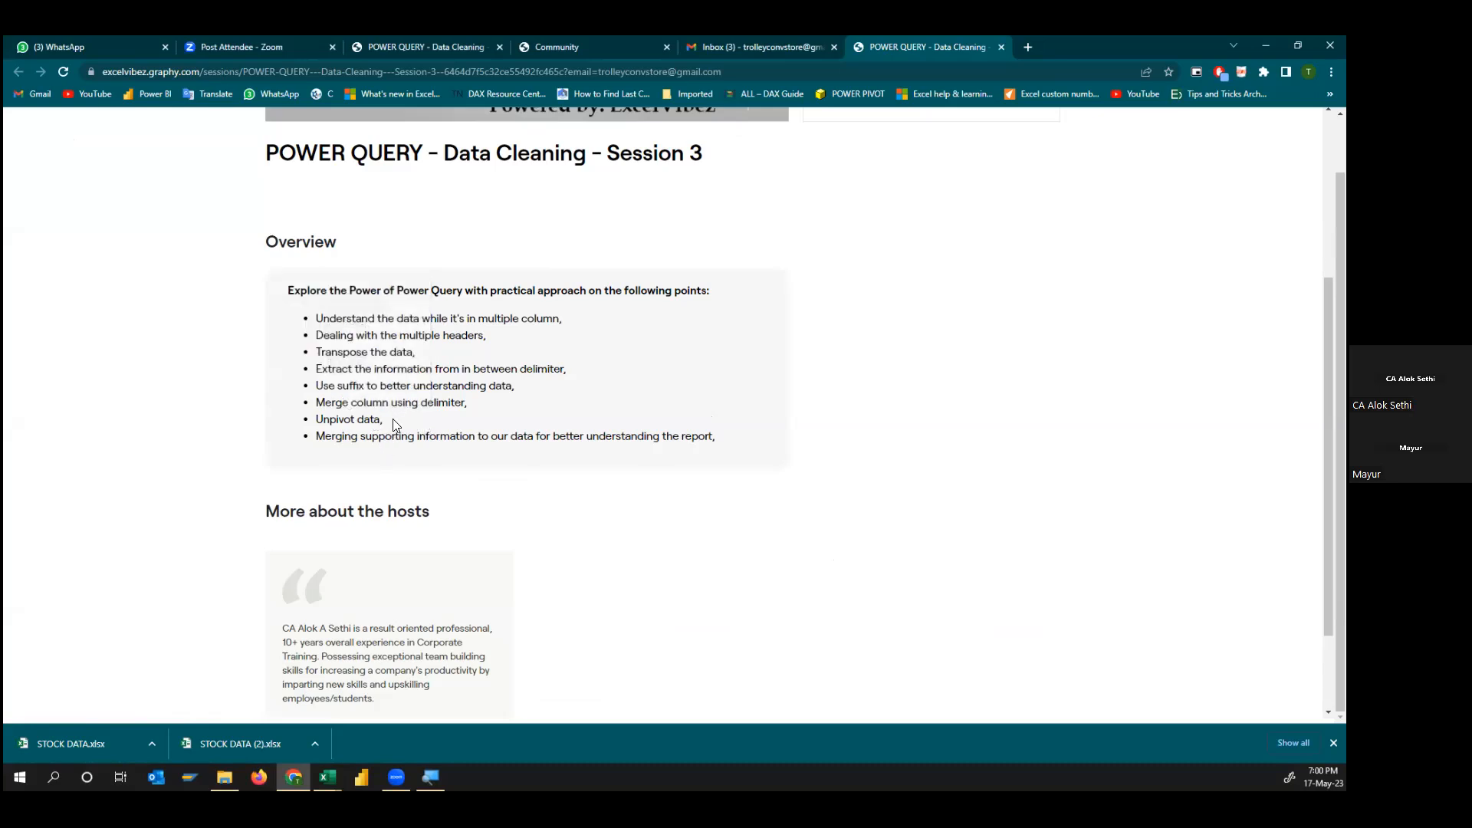
Return to the Power Query Editor and unpivot all columns other than Country through Category
key(alt+Tab)
click(242, 184)
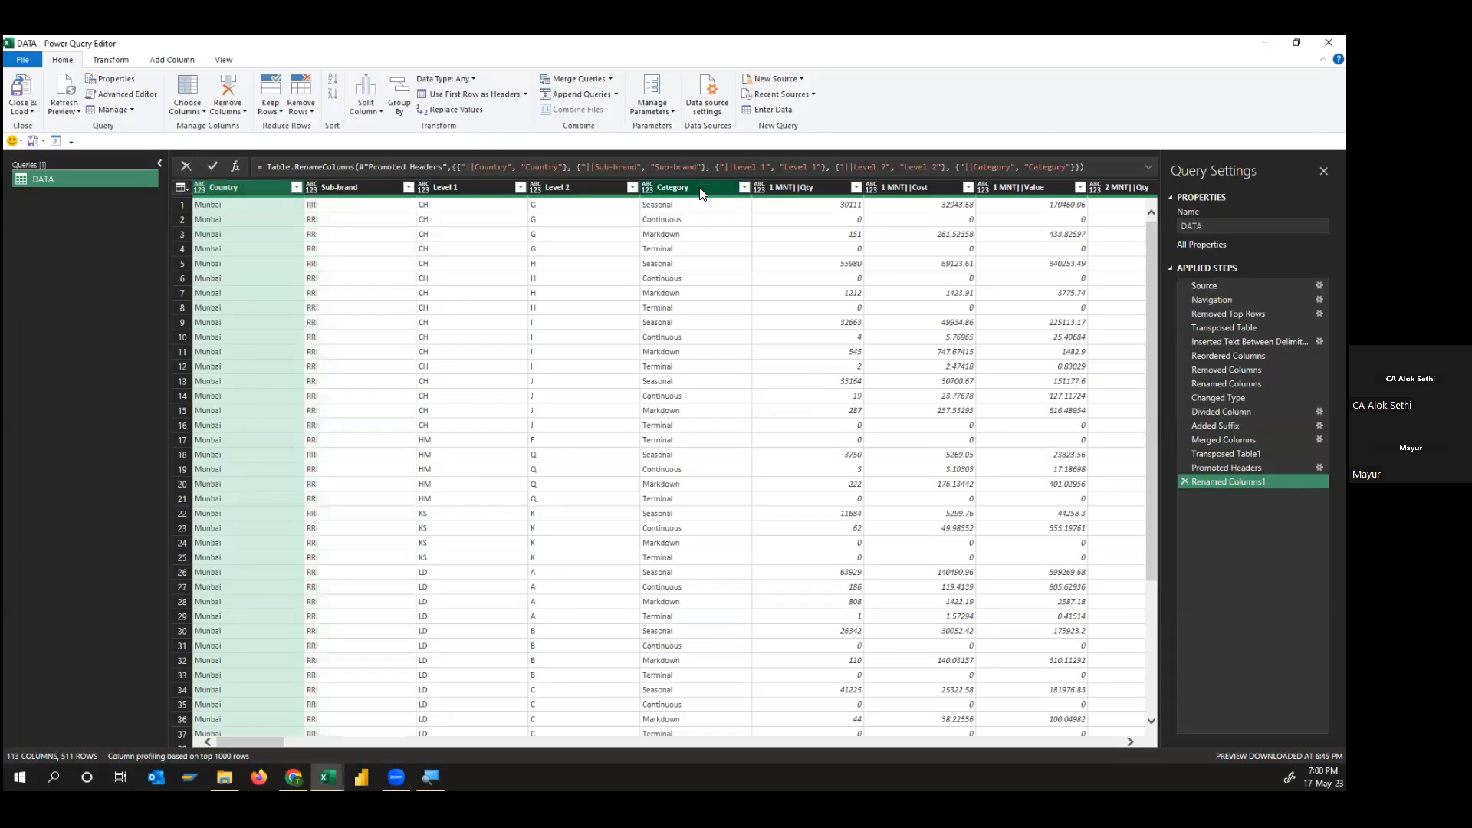
shift+click(699, 192)
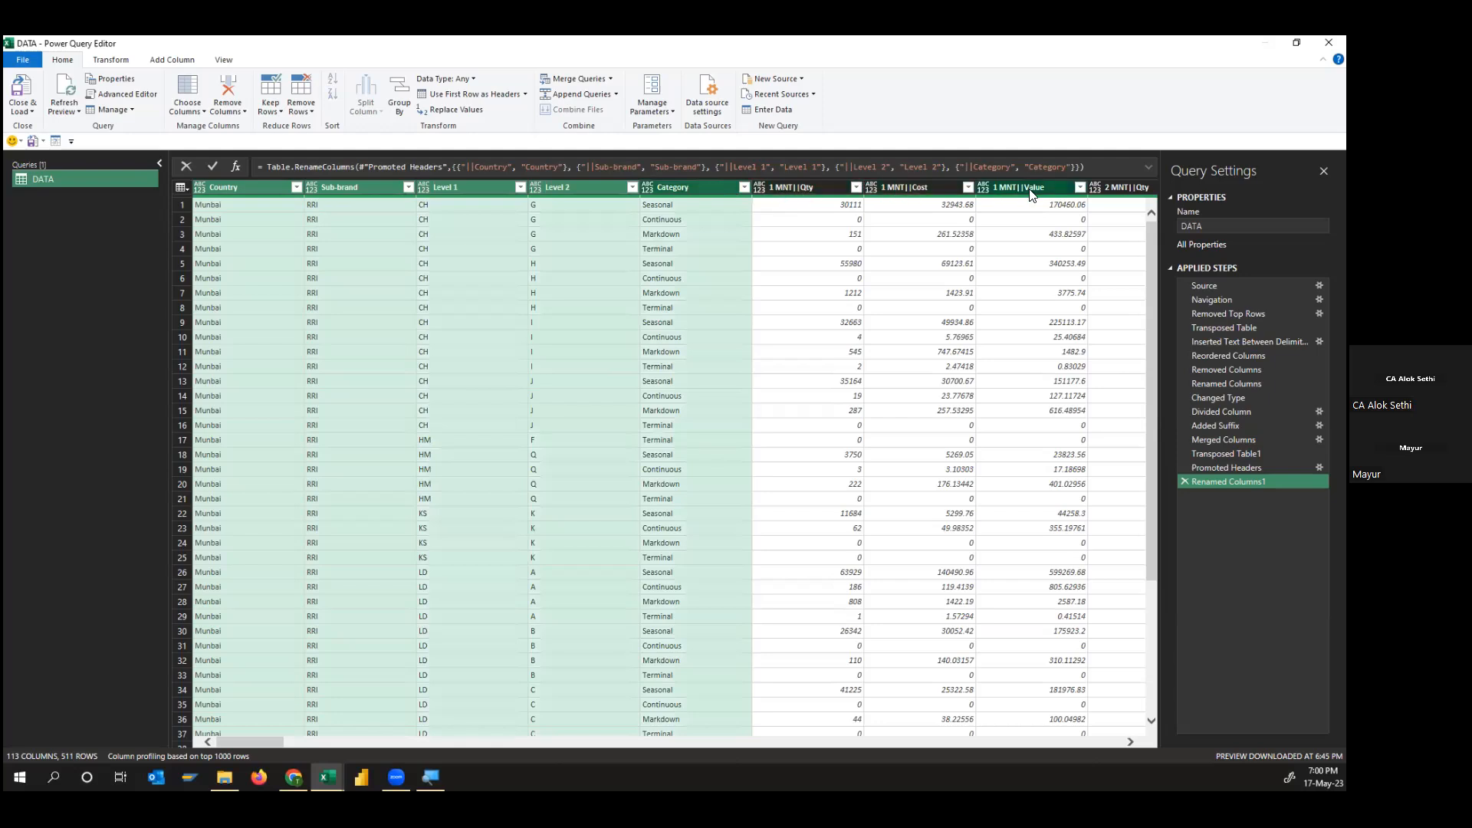
drag(263, 744, 106, 730)
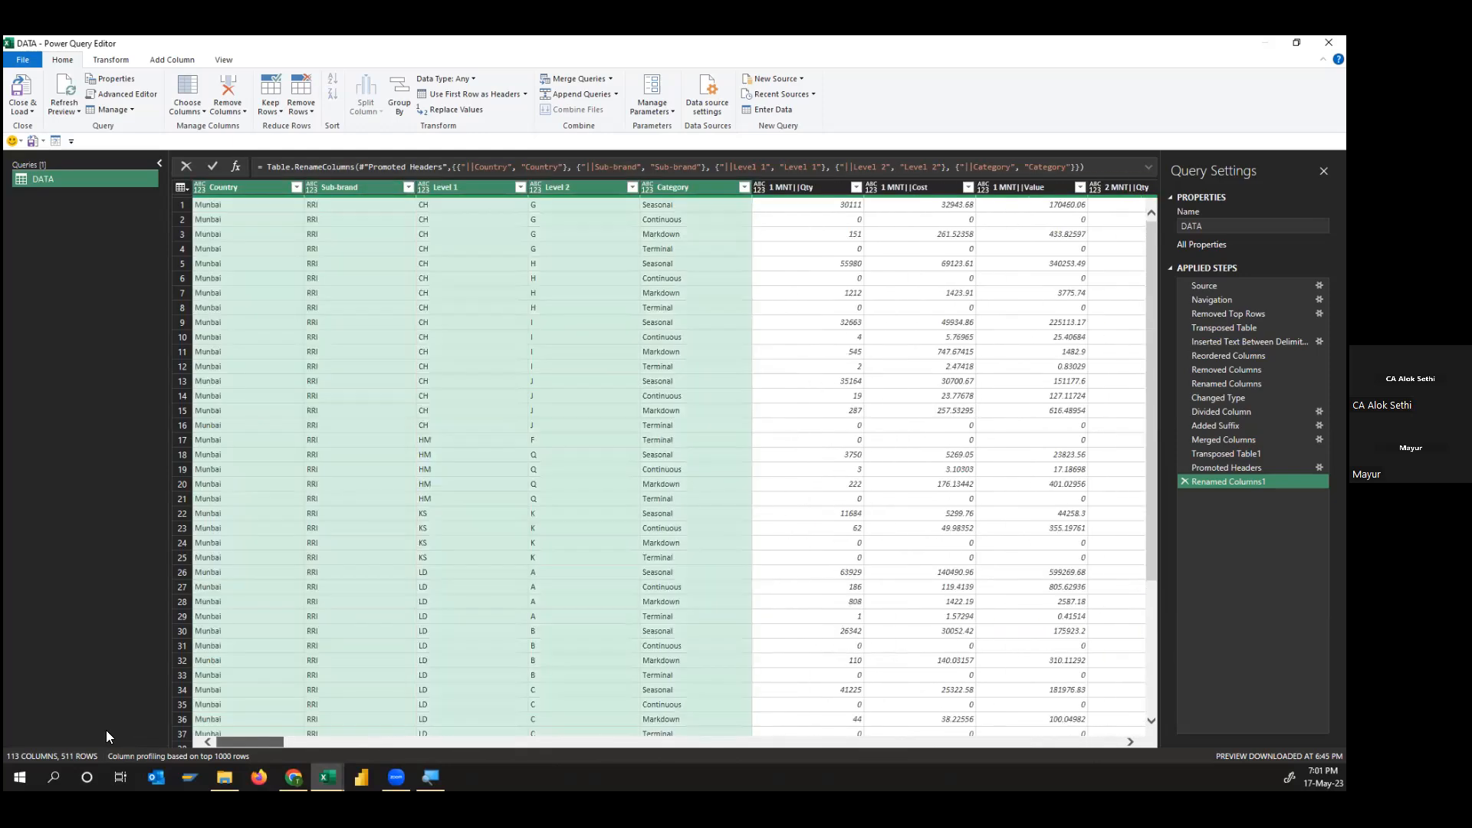
click(227, 189)
shift+click(702, 191)
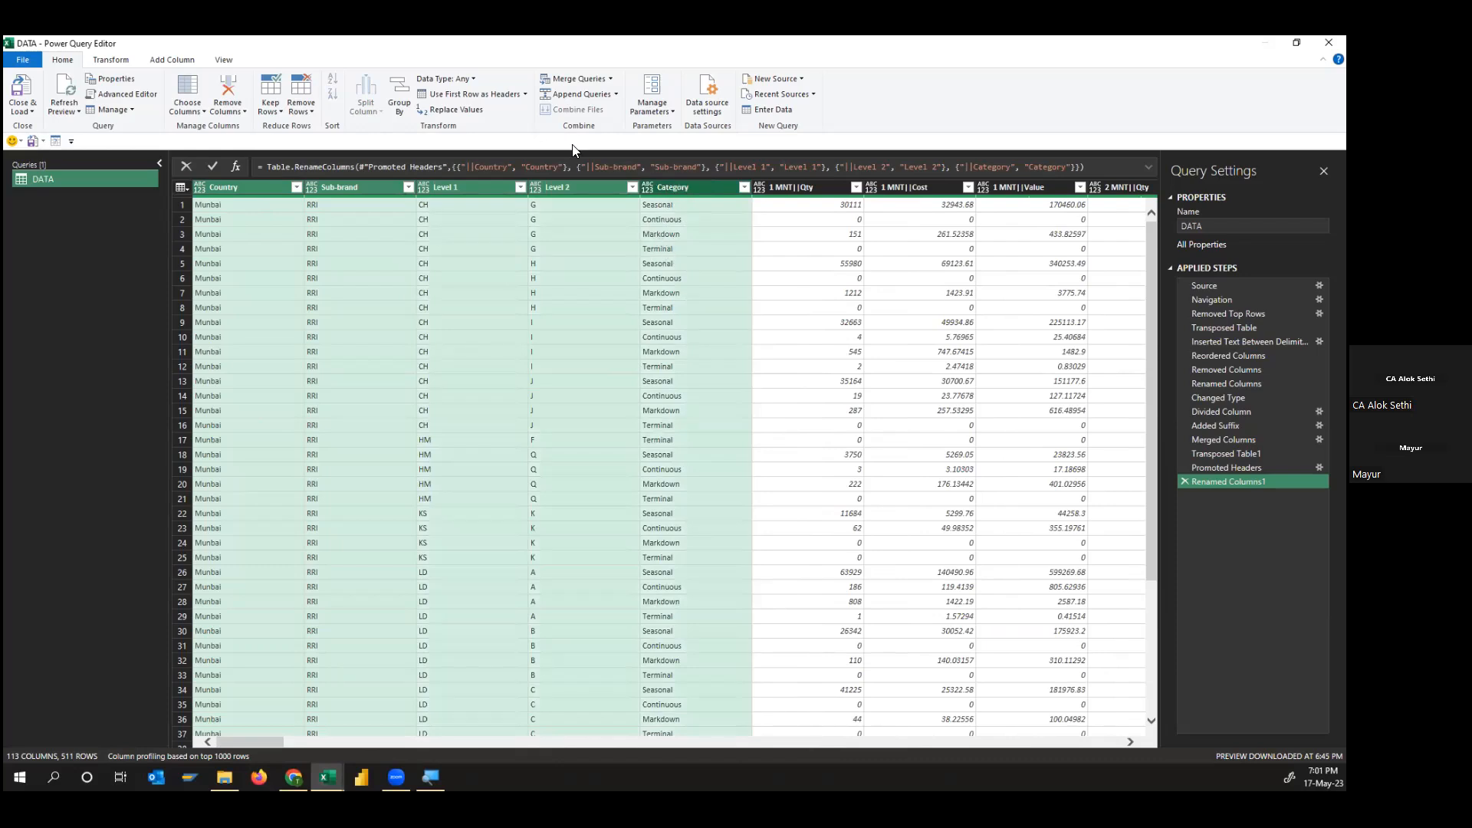
click(111, 61)
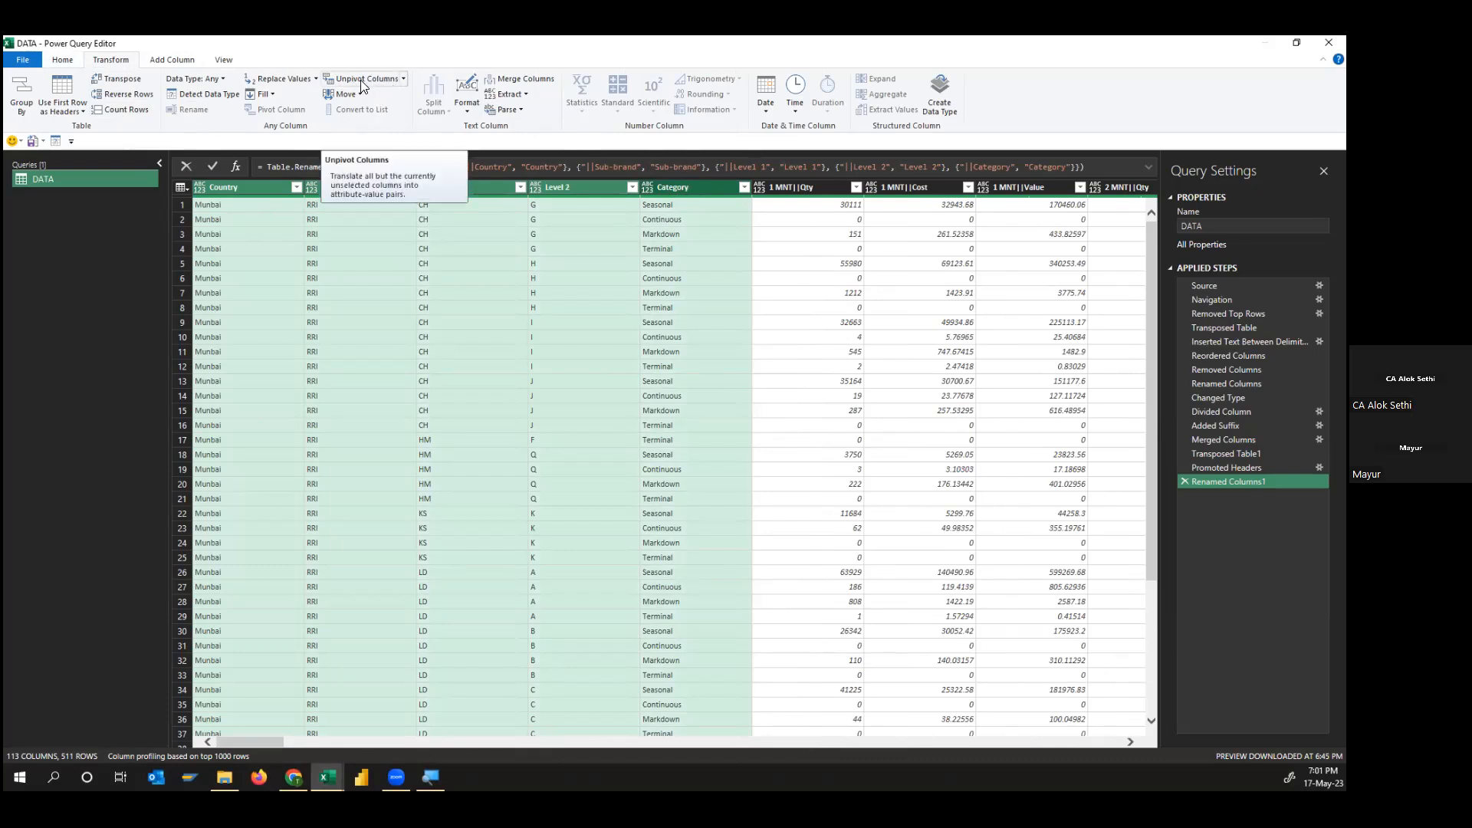
click(404, 78)
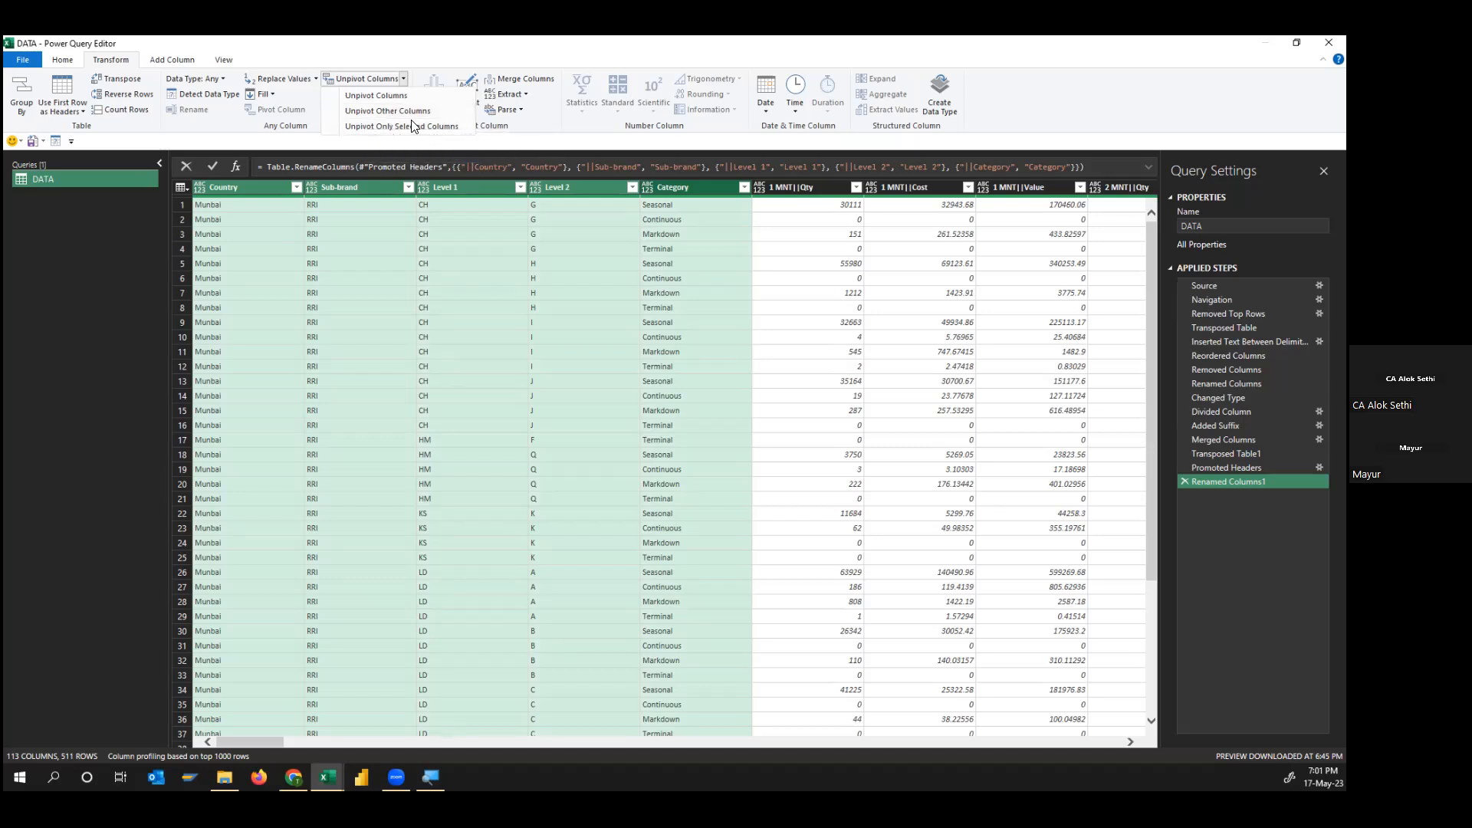
click(393, 111)
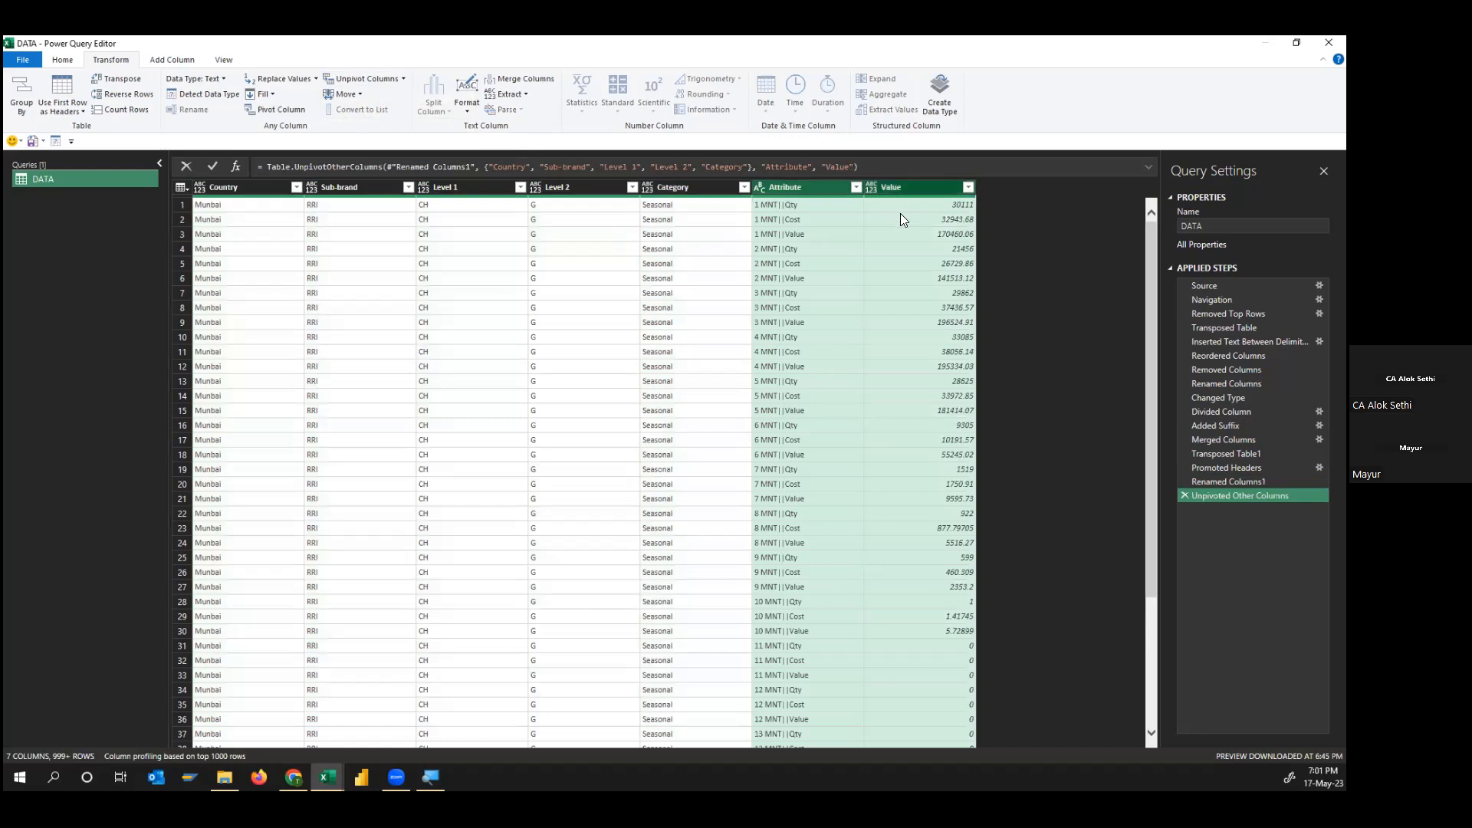
Change the data type of the unpivoted Value column to Whole Number
click(799, 207)
click(804, 188)
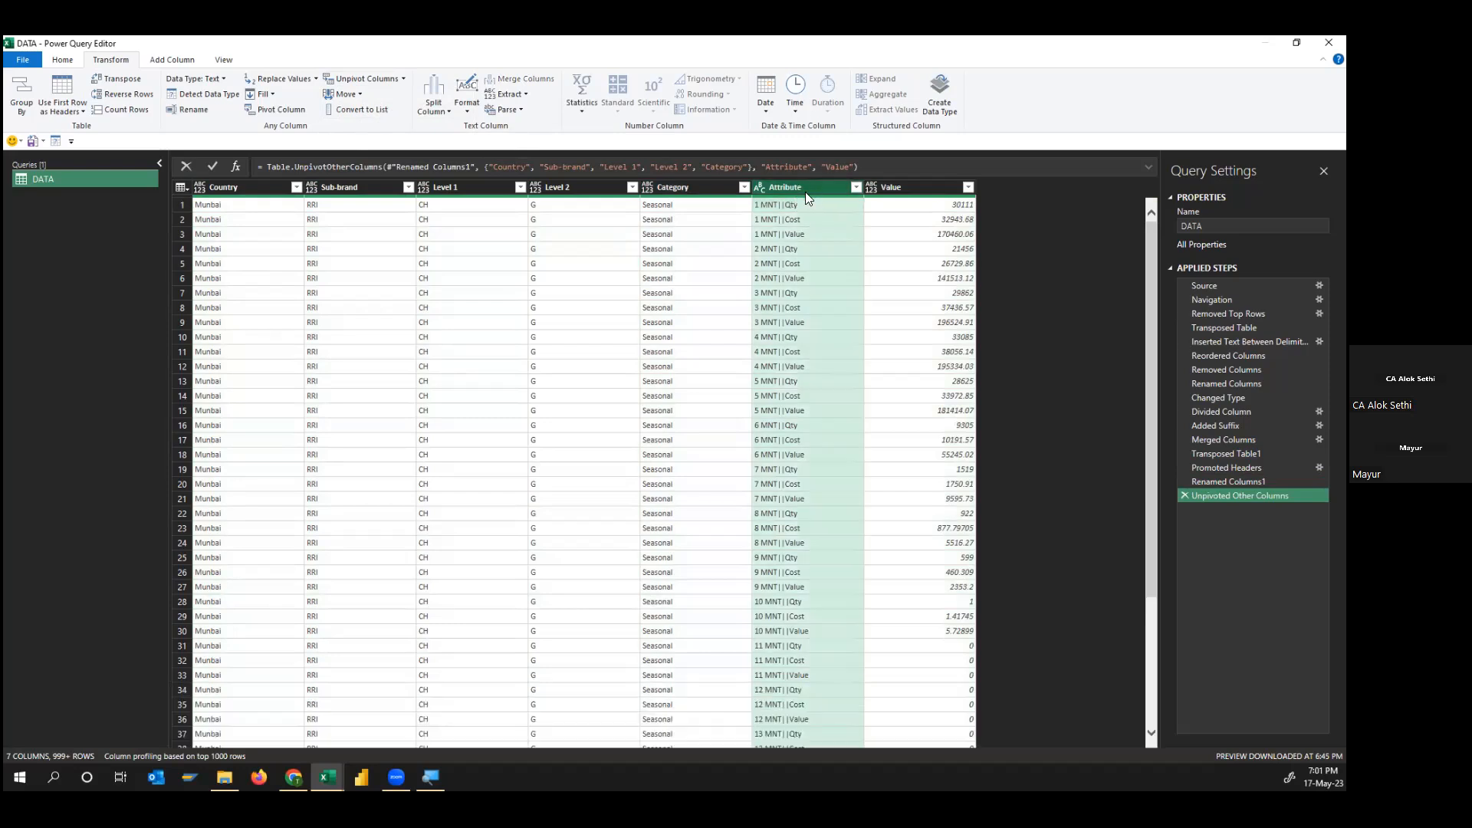
click(871, 189)
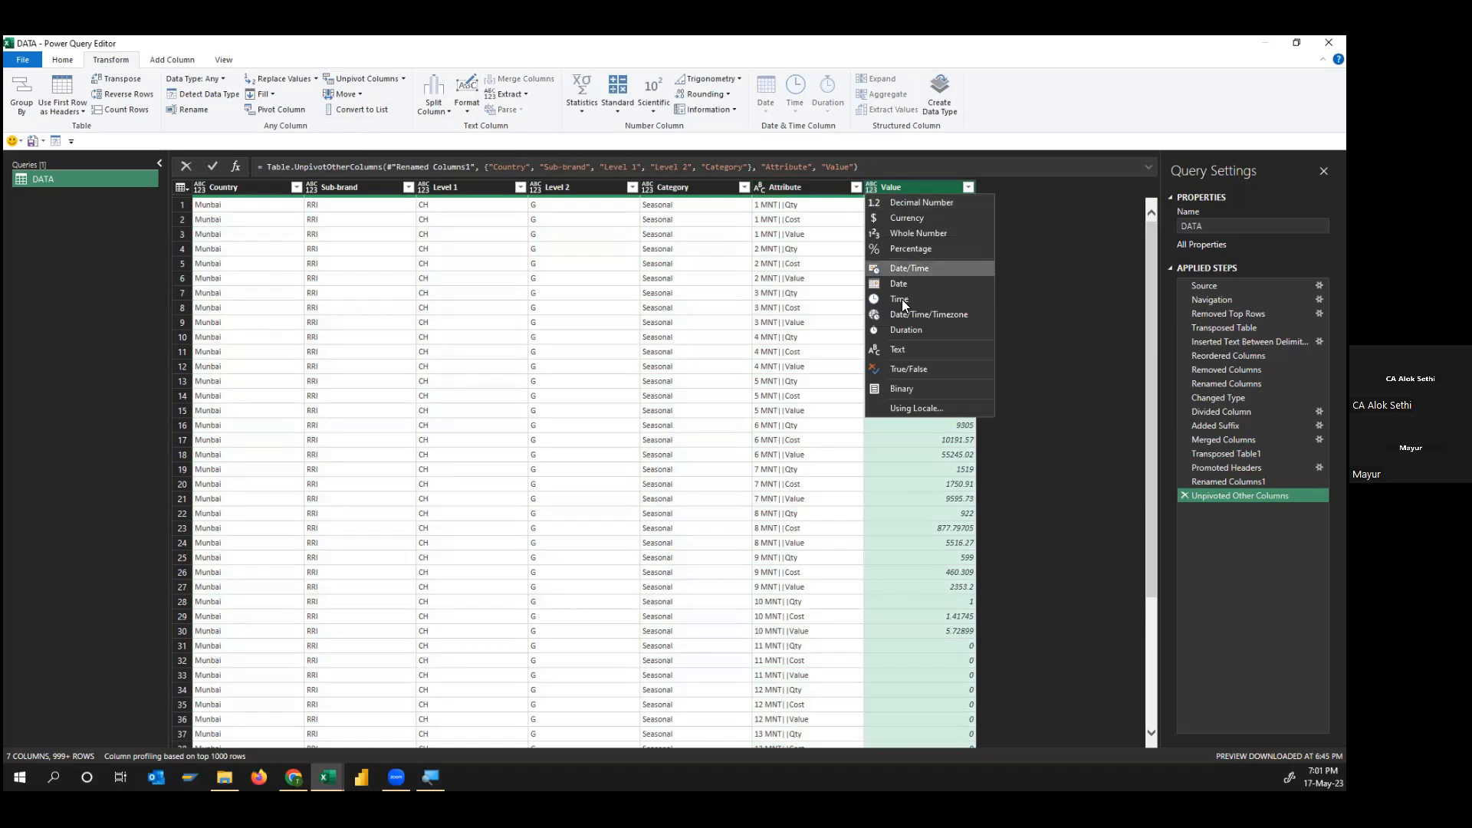
click(894, 233)
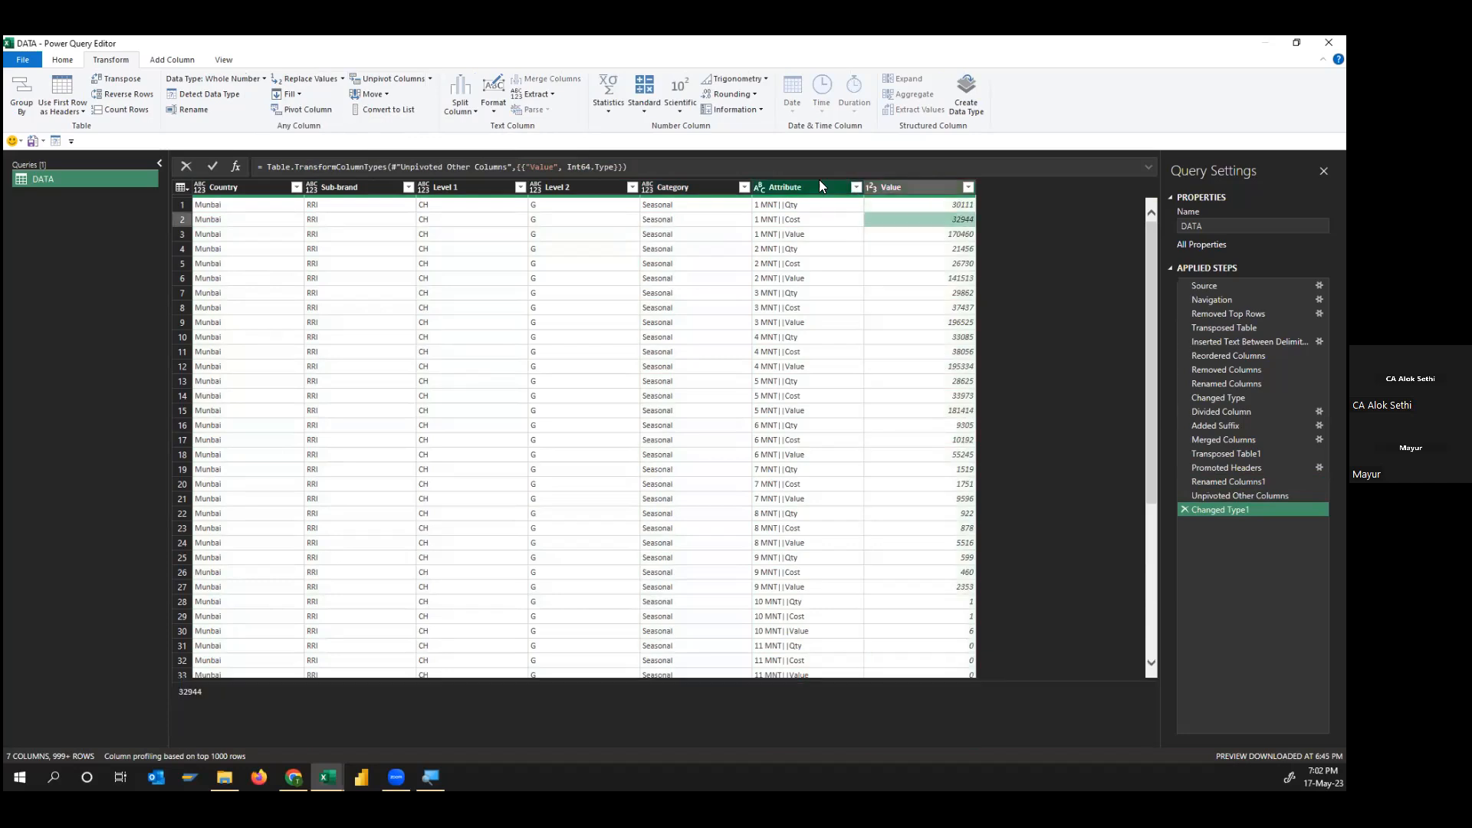
Split the Attribute column by the custom delimiter "||" at each occurrence of the delimiter
click(777, 207)
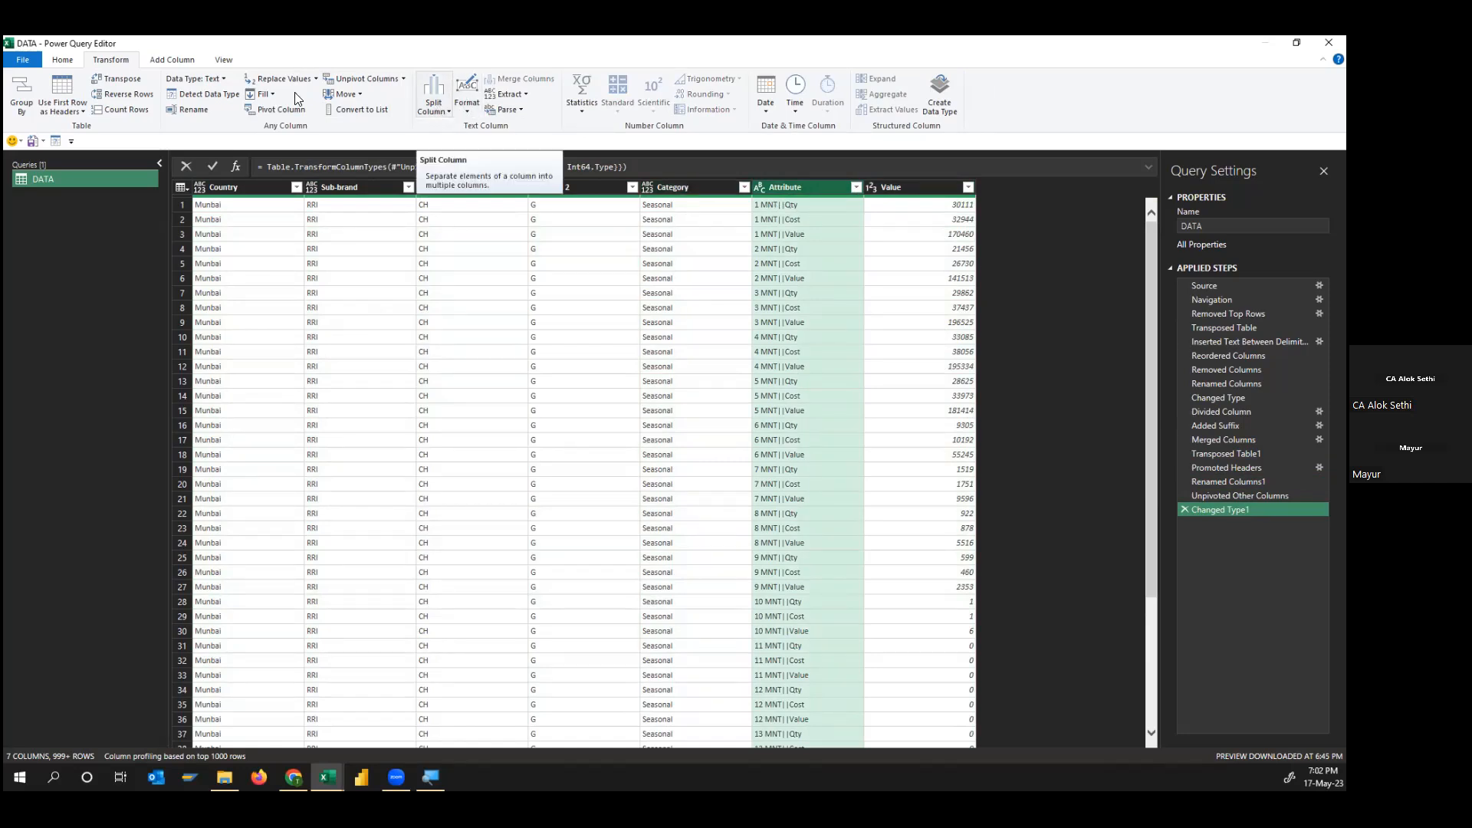
click(443, 112)
click(469, 127)
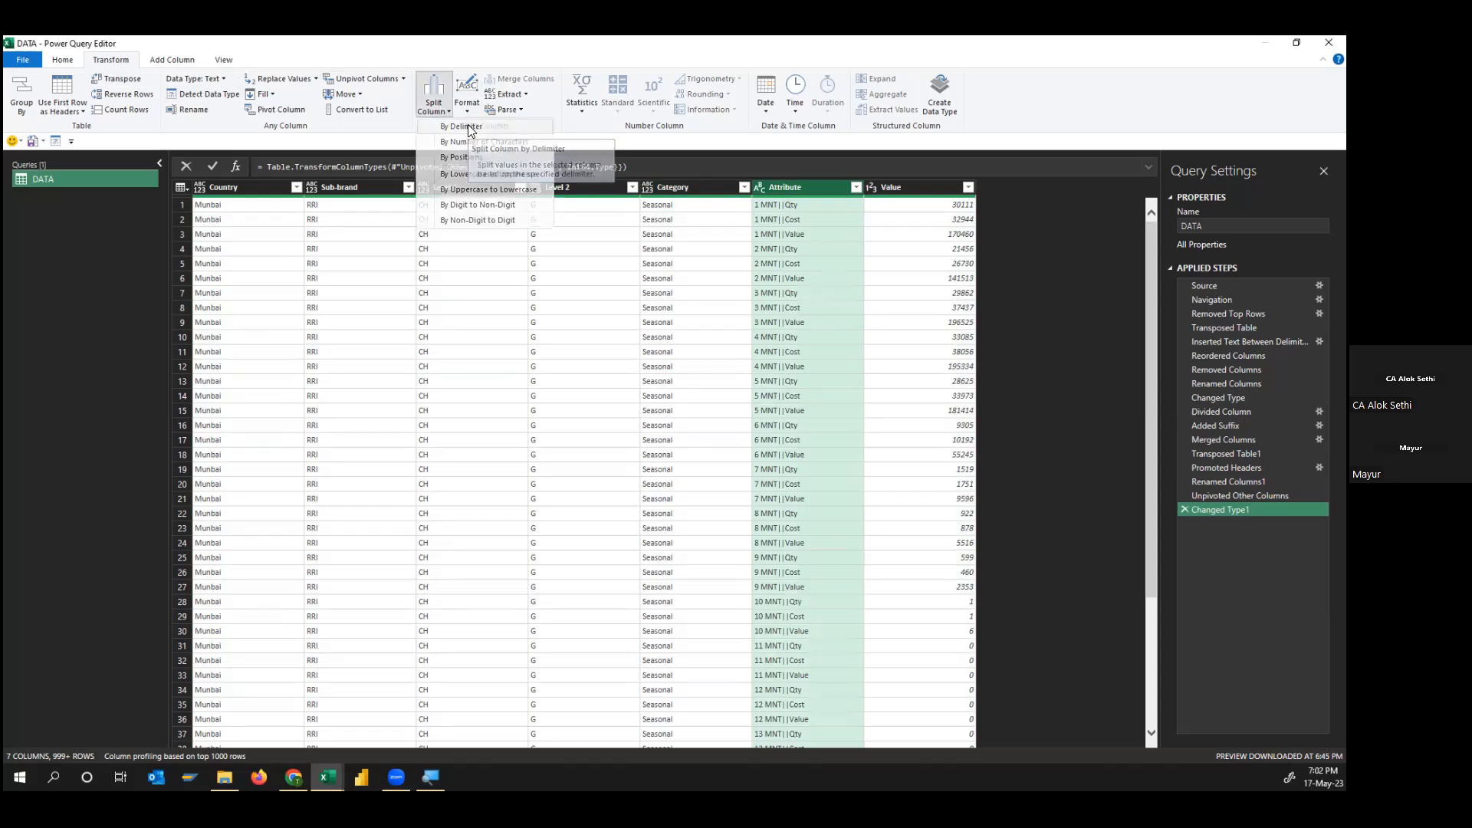
click(514, 334)
text(||)
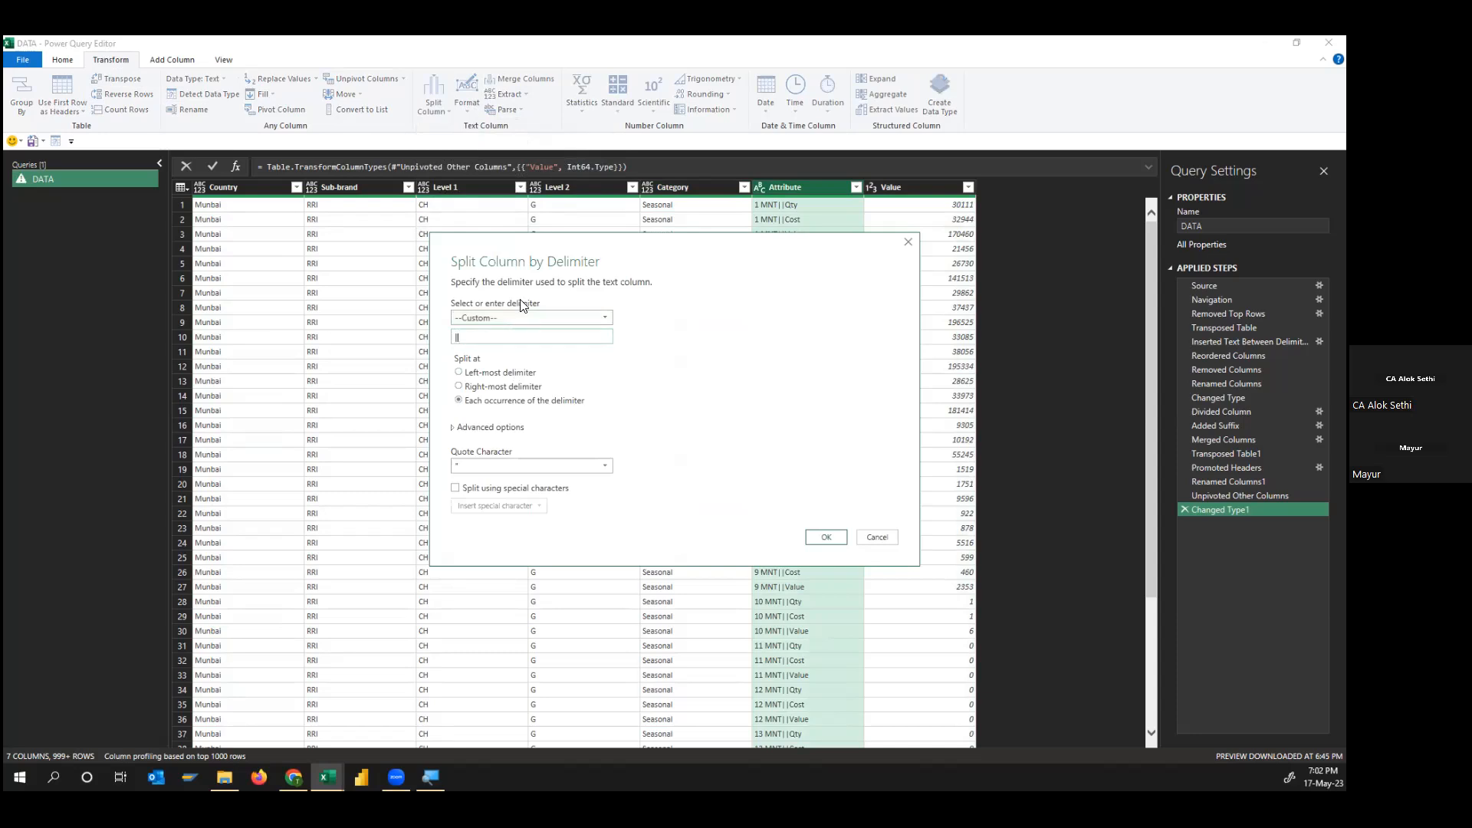
drag(549, 263, 666, 265)
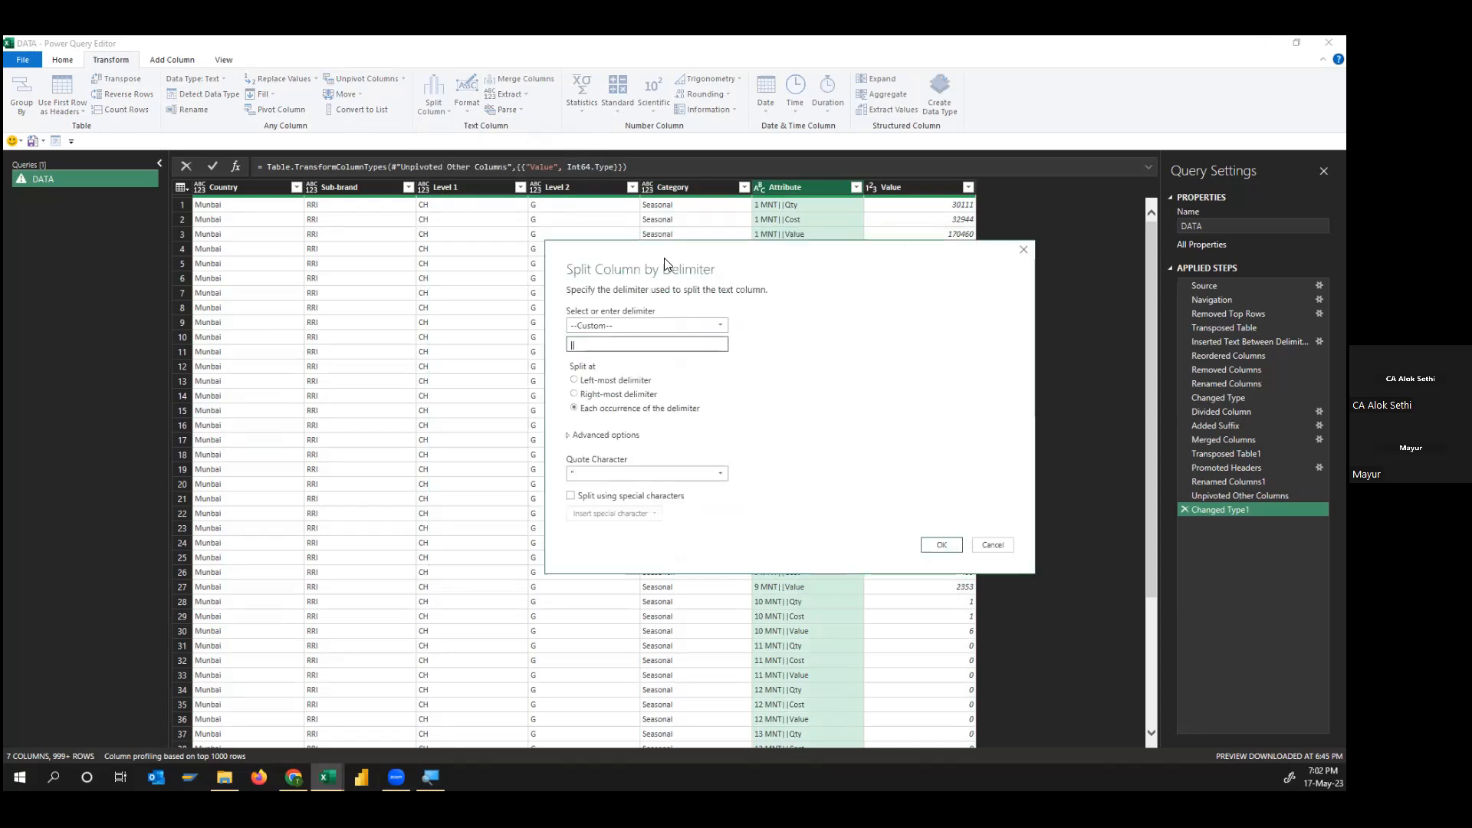
drag(580, 348, 546, 363)
click(949, 546)
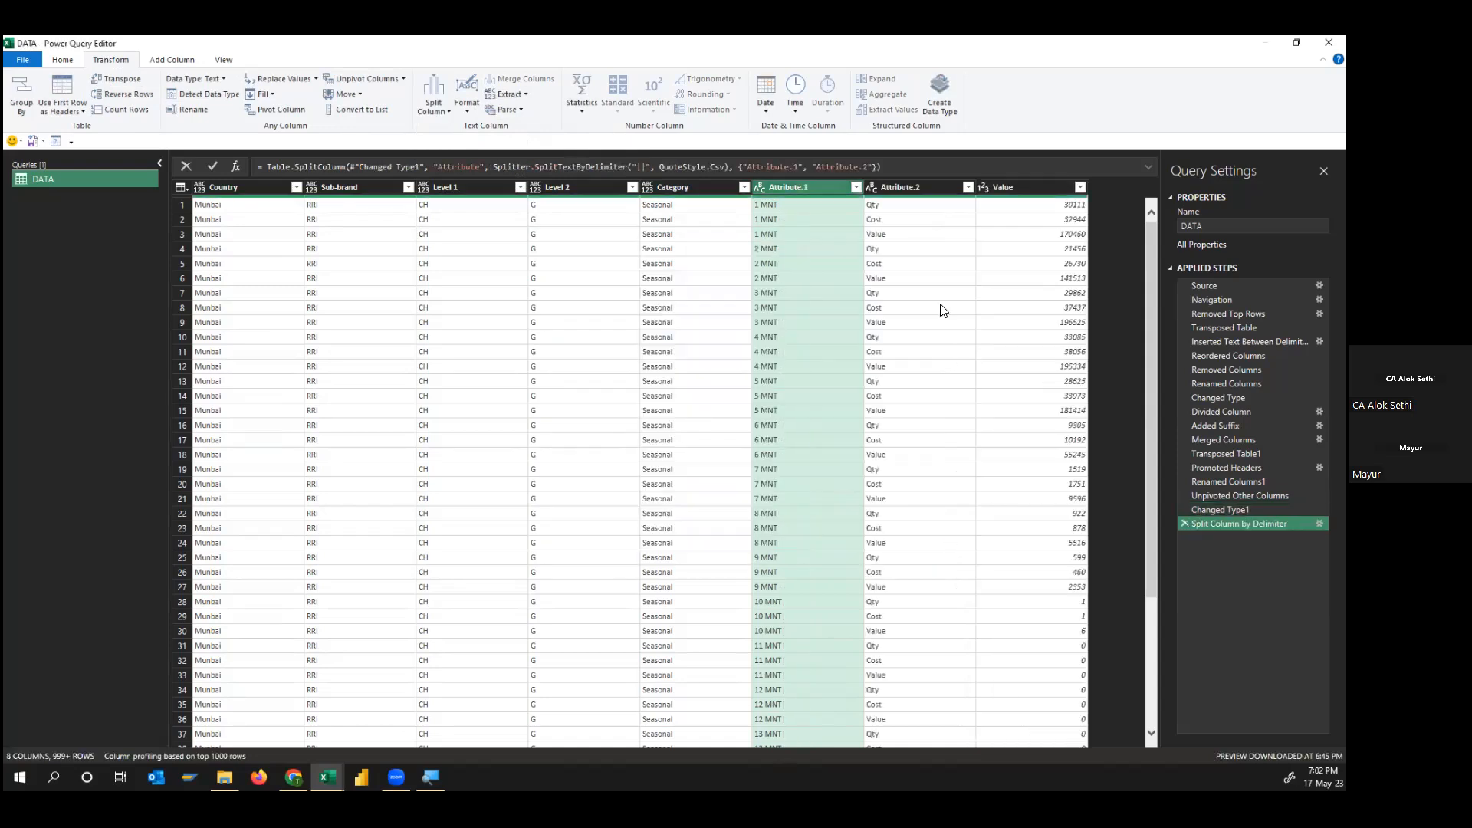
Rename the Attribute.1 column as MONTH
double_click(800, 187)
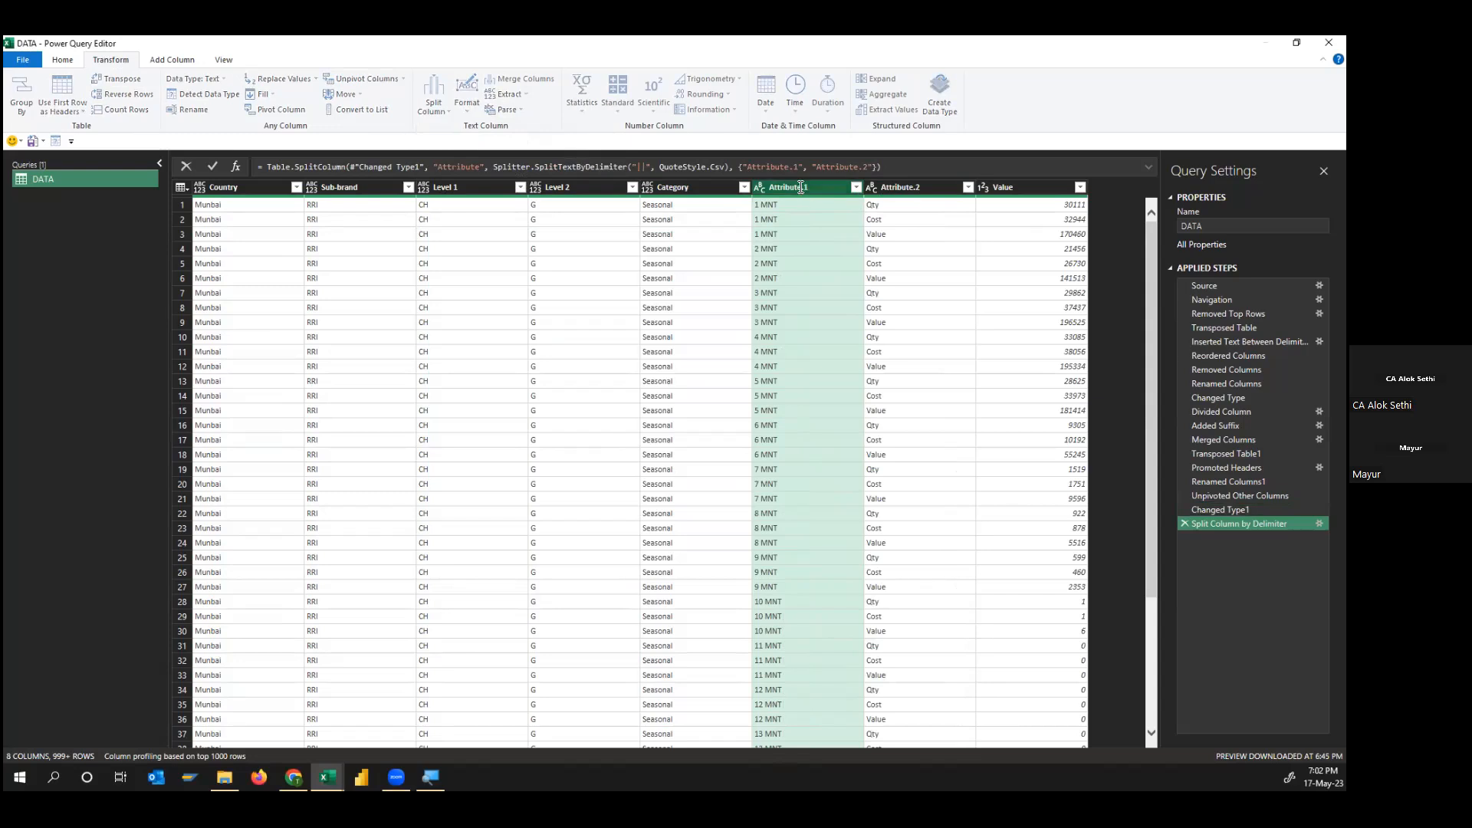
text(mON)
key(BackSpace)
key(BackSpace)
key(BackSpace)
text(MONTH)
key(Return)
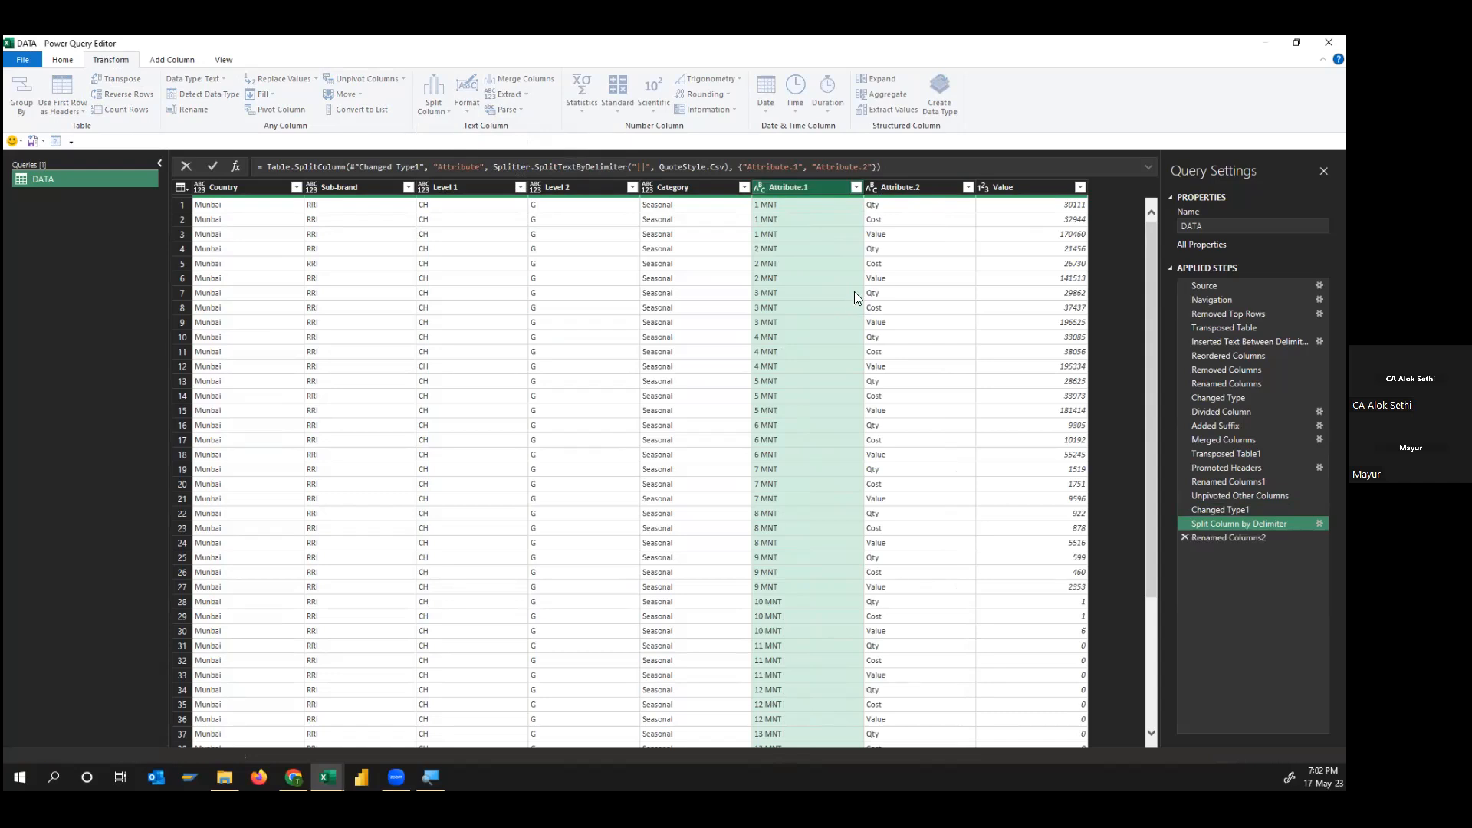
Rename the Attribute.2 column as VALUE TAG
double_click(914, 184)
text(VALUE)
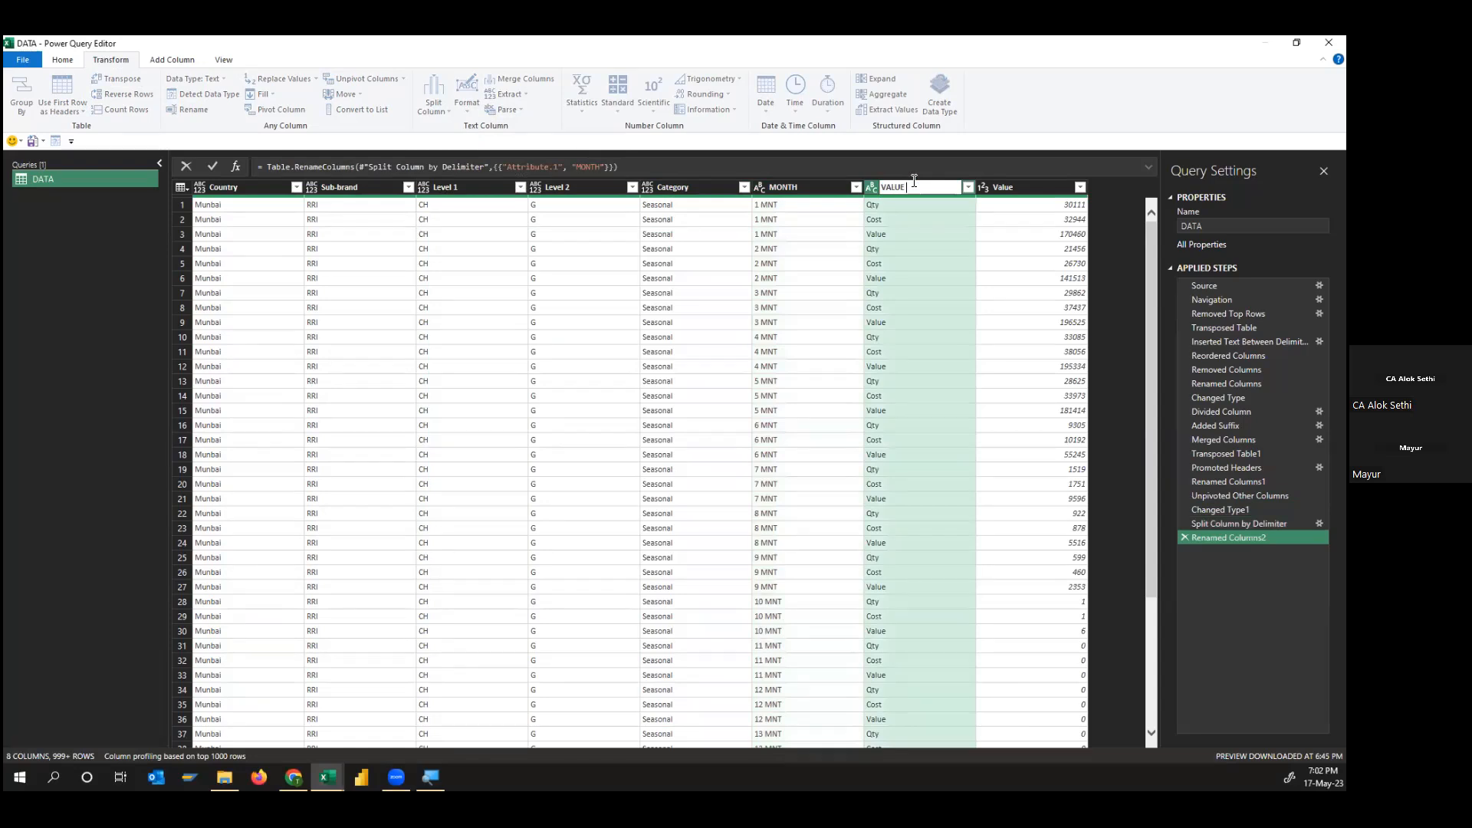
text( TAG)
key(Return)
click(919, 233)
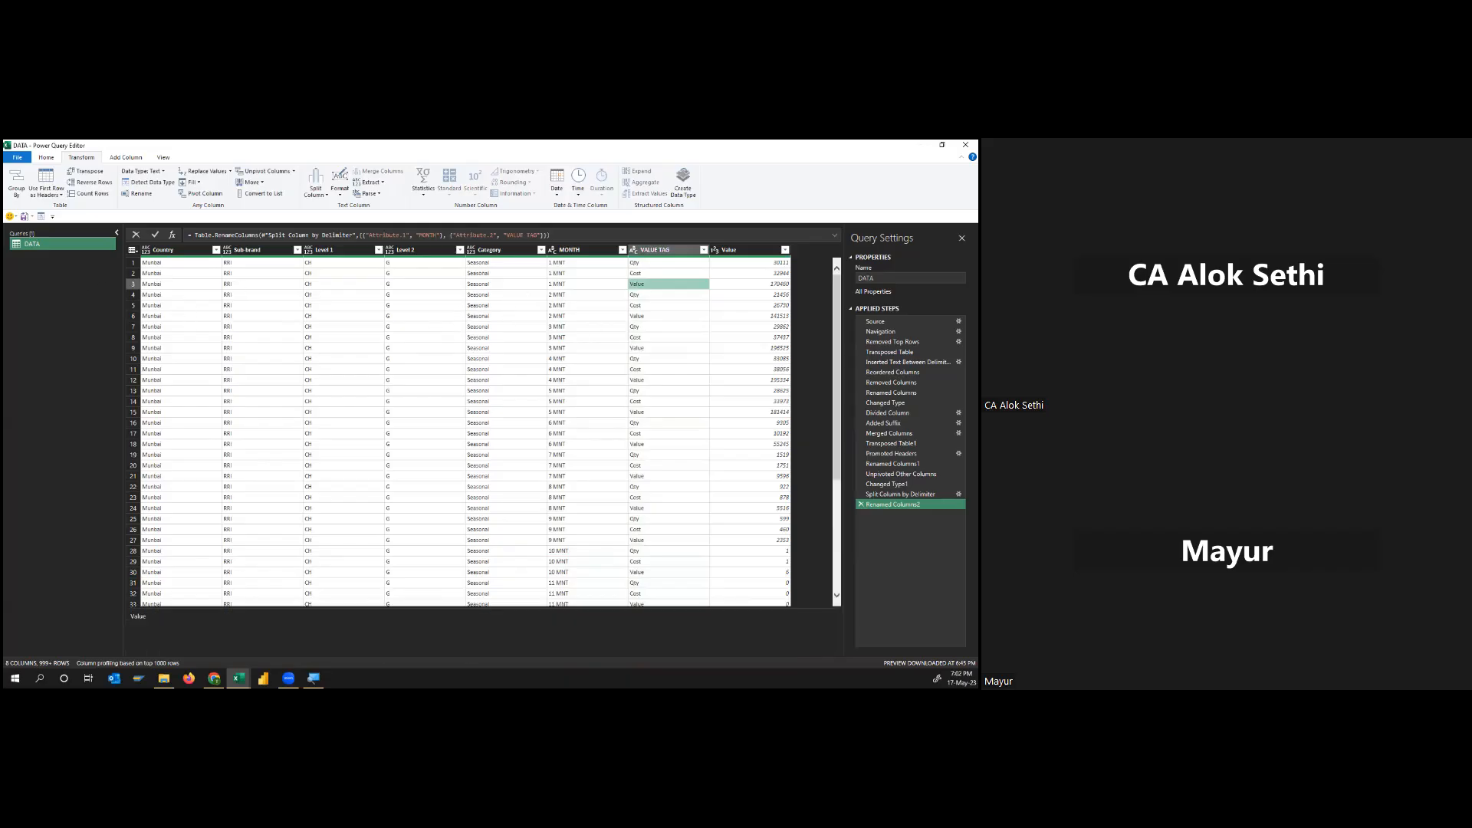
Examine the MONTH and VALUE TAG entries and load the complete list of MONTH filter values without applying a filter
click(669, 294)
click(620, 263)
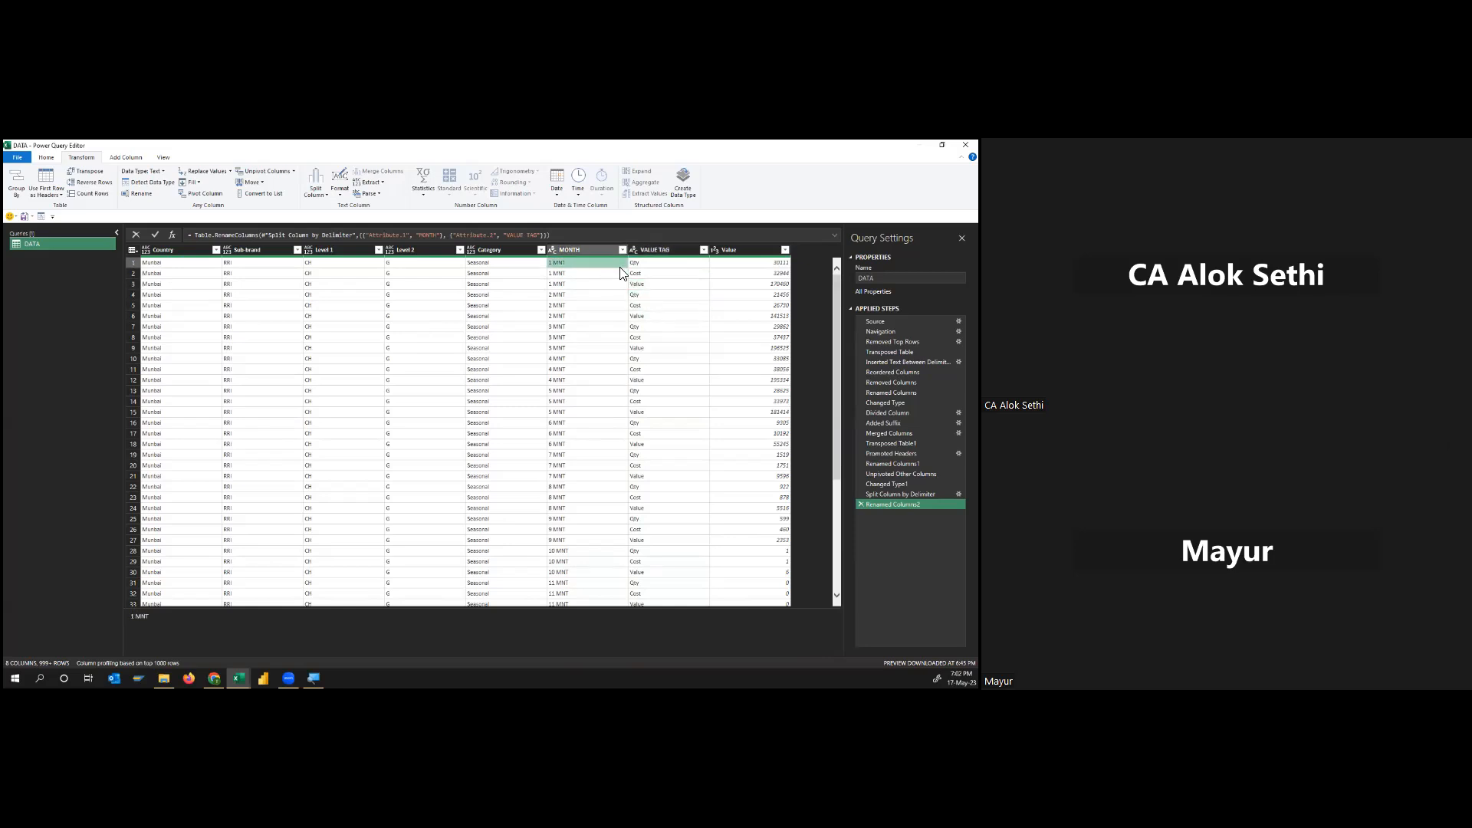
click(665, 273)
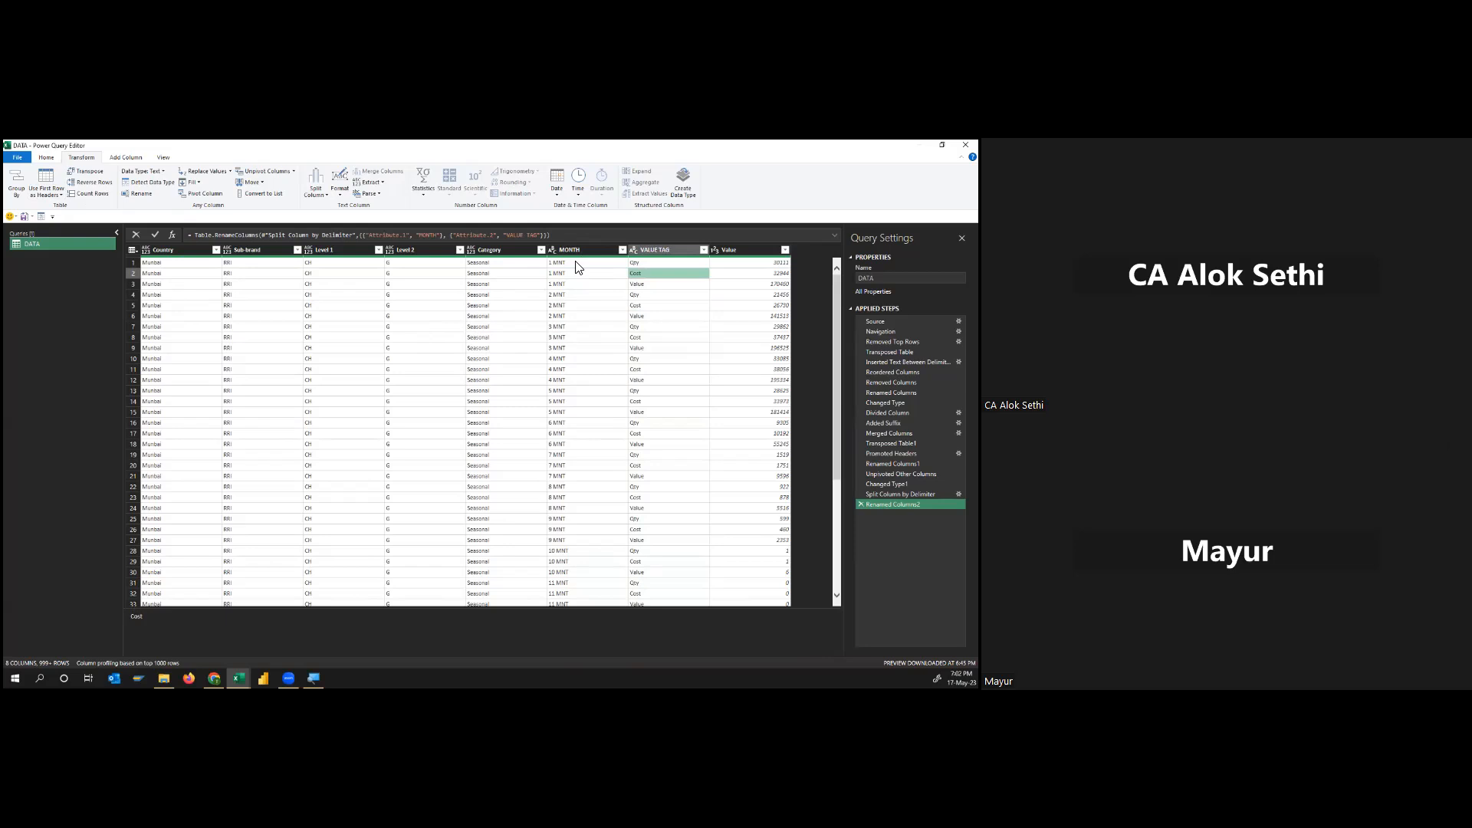
scroll(576, 261, up, 1)
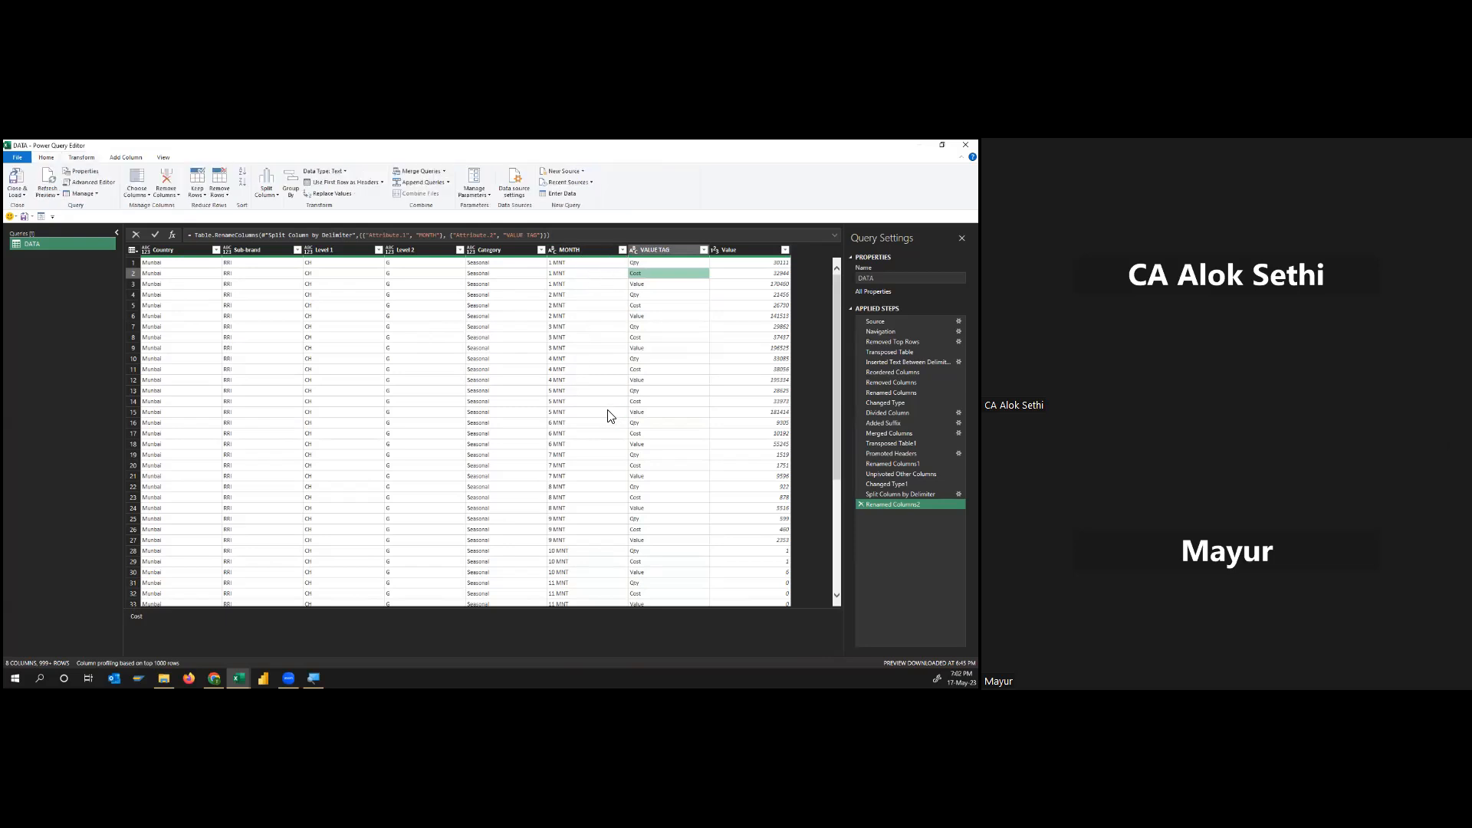
click(622, 250)
scroll(624, 487, down, 5)
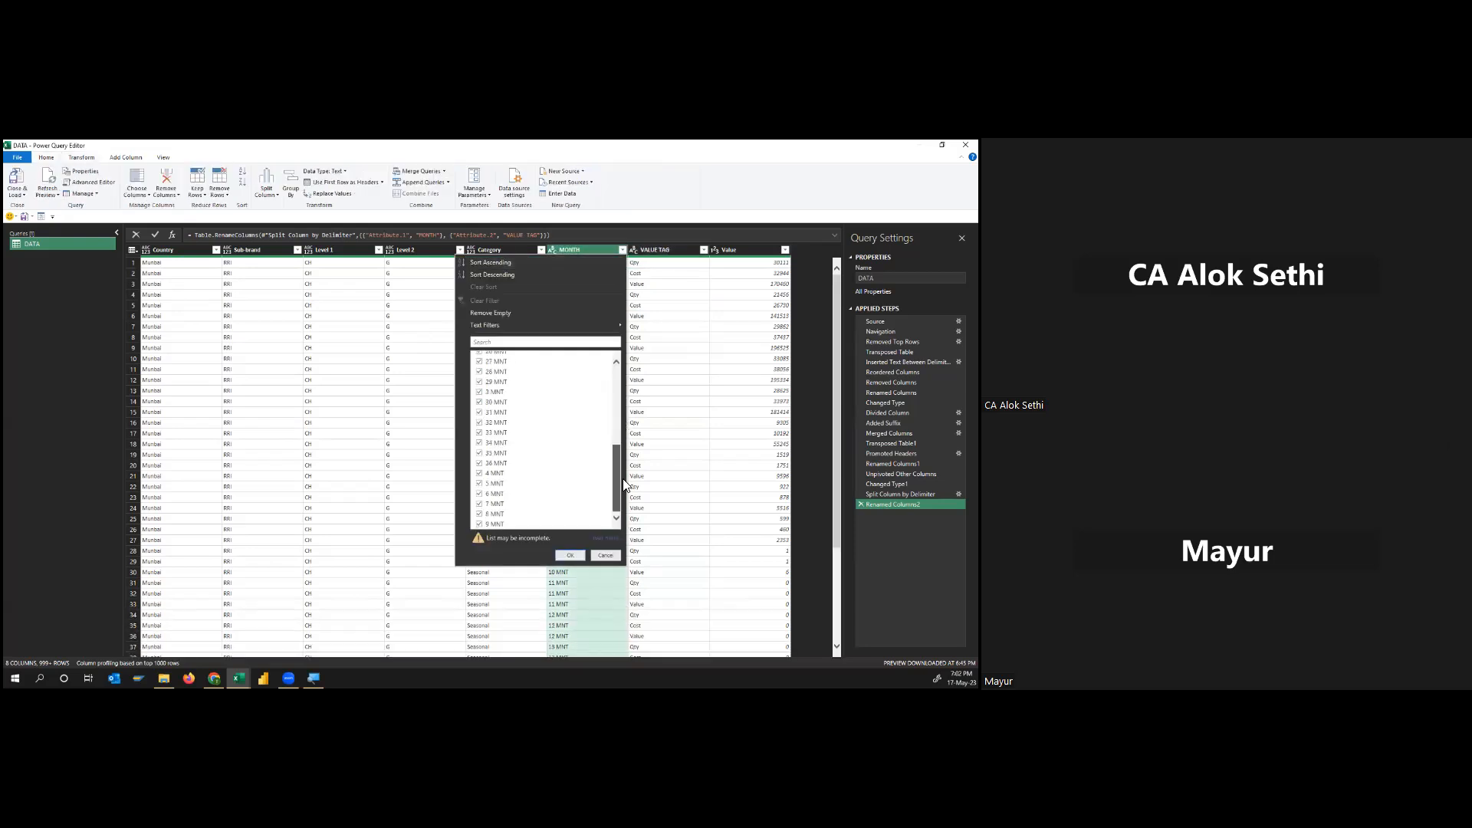
scroll(505, 445, up, 5)
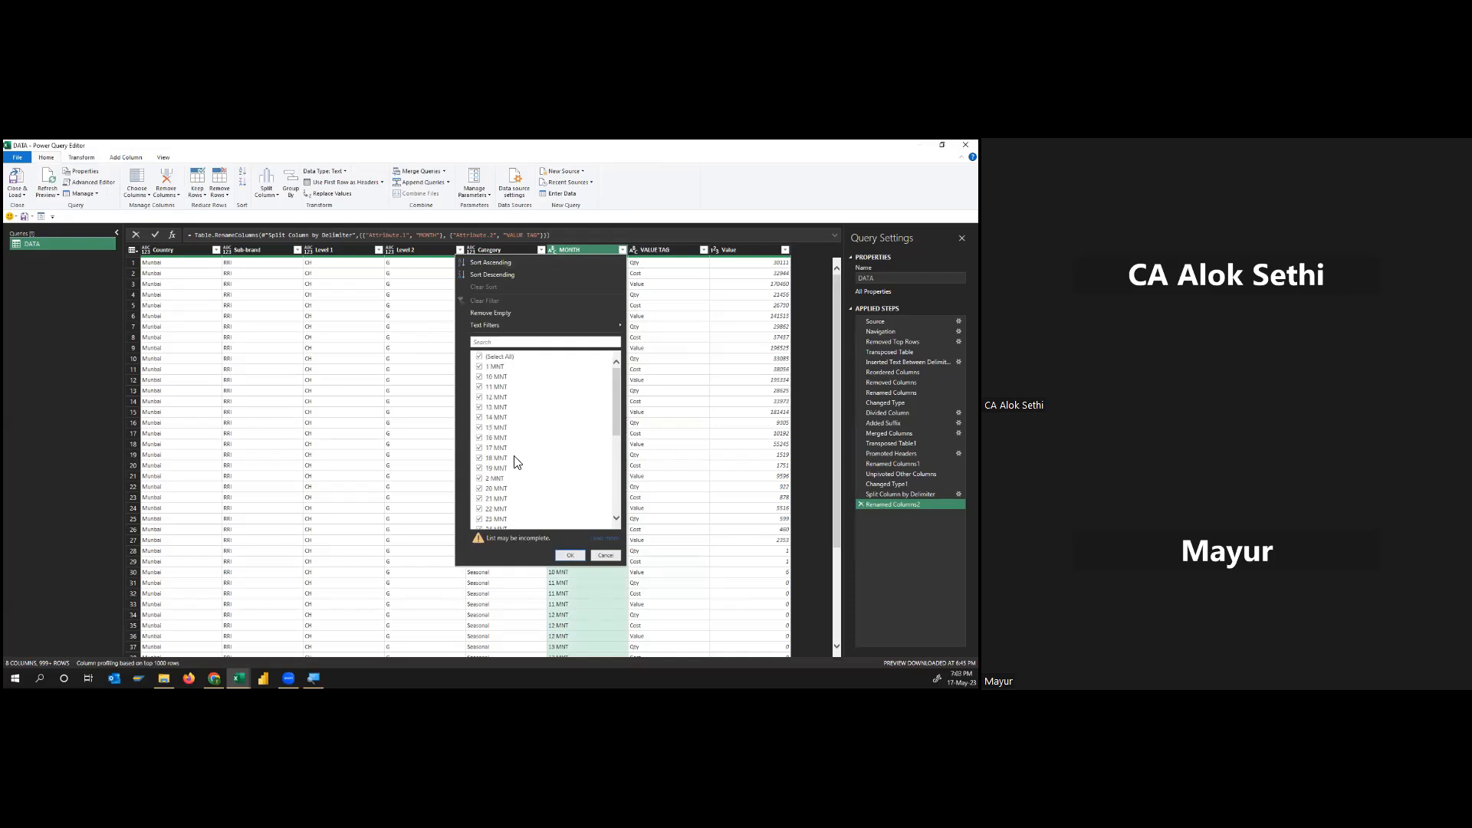
scroll(497, 480, down, 5)
click(608, 539)
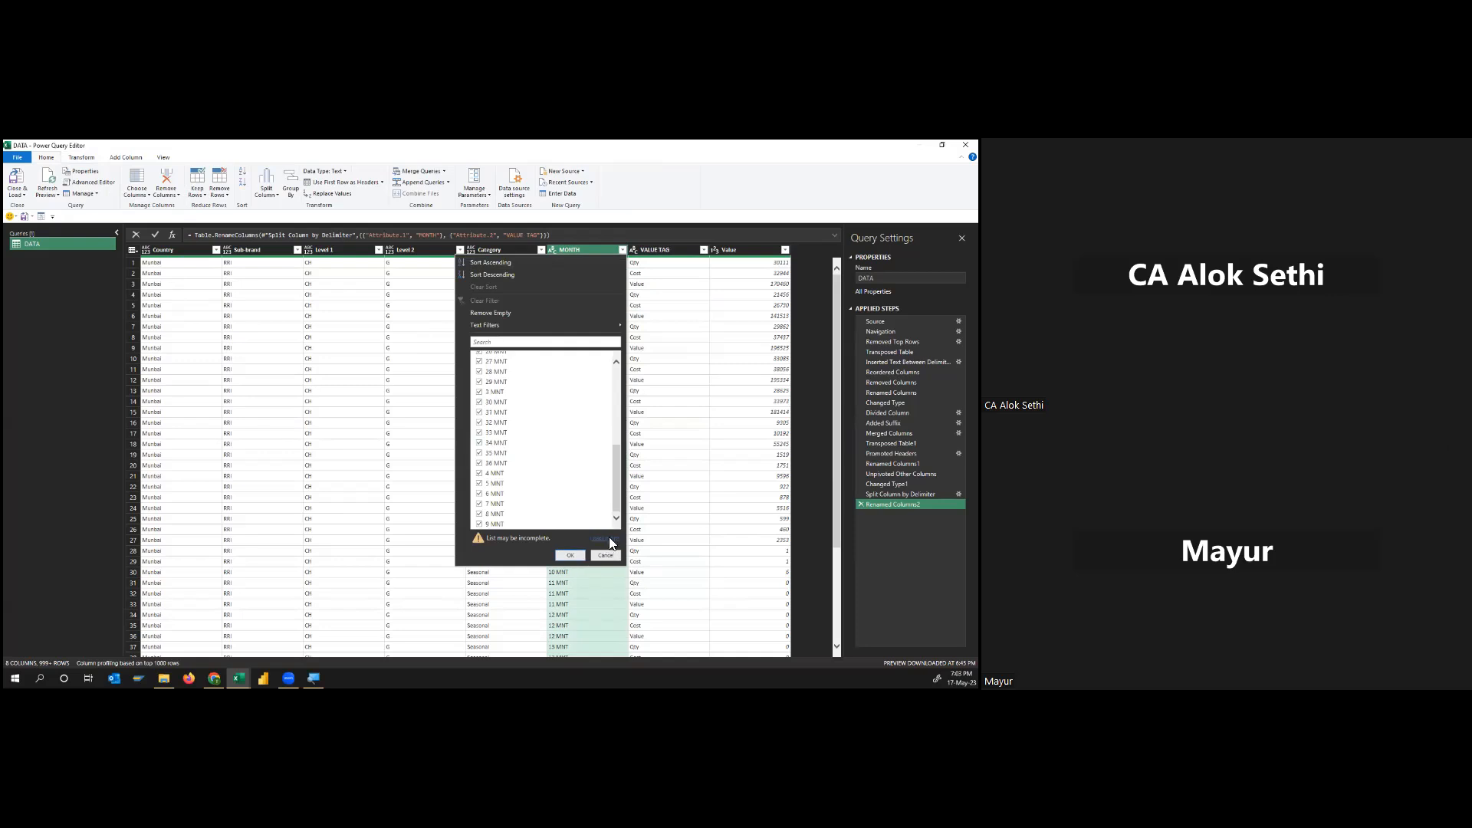
scroll(513, 432, down, 5)
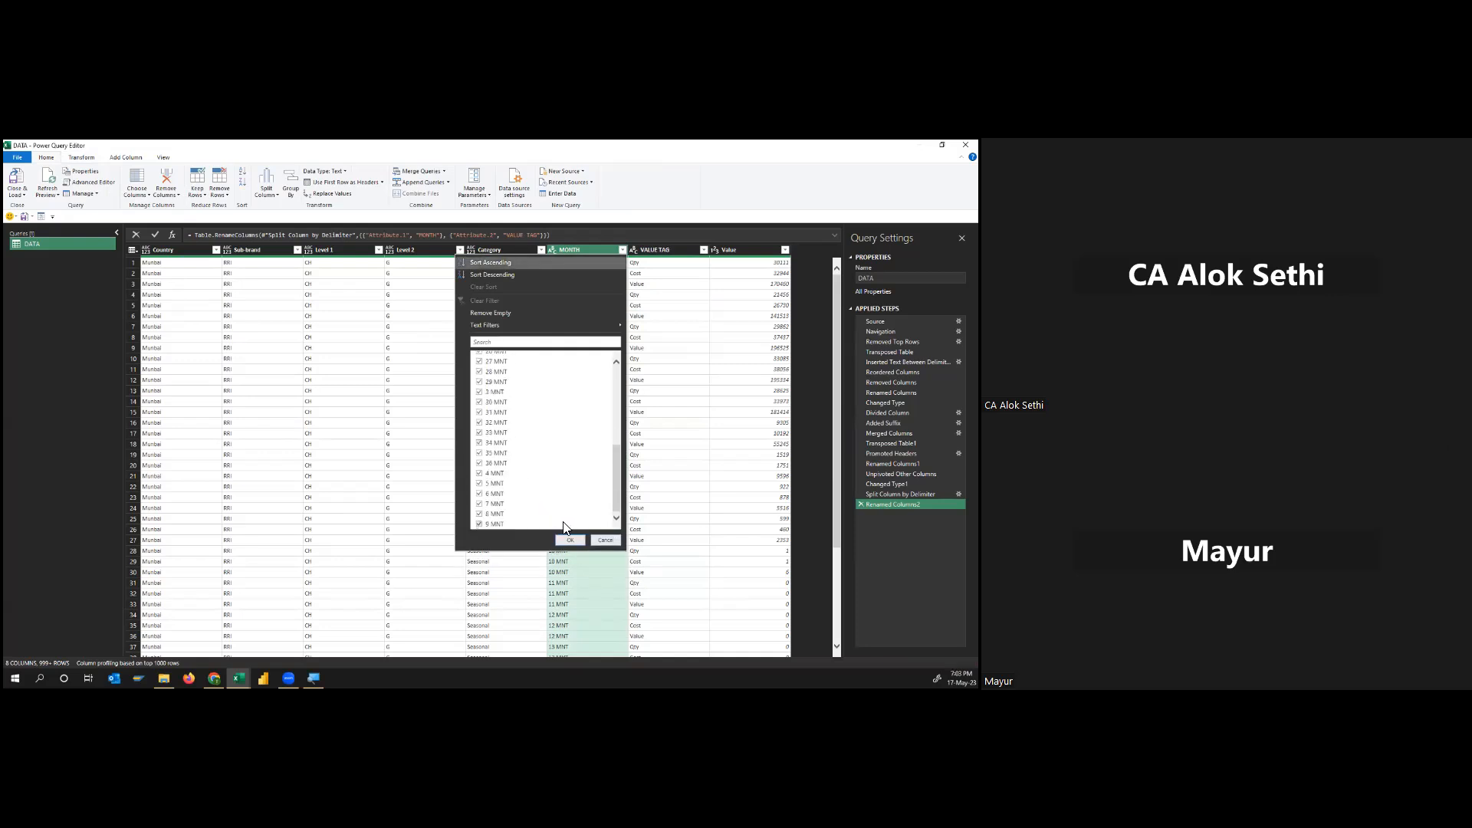
click(605, 540)
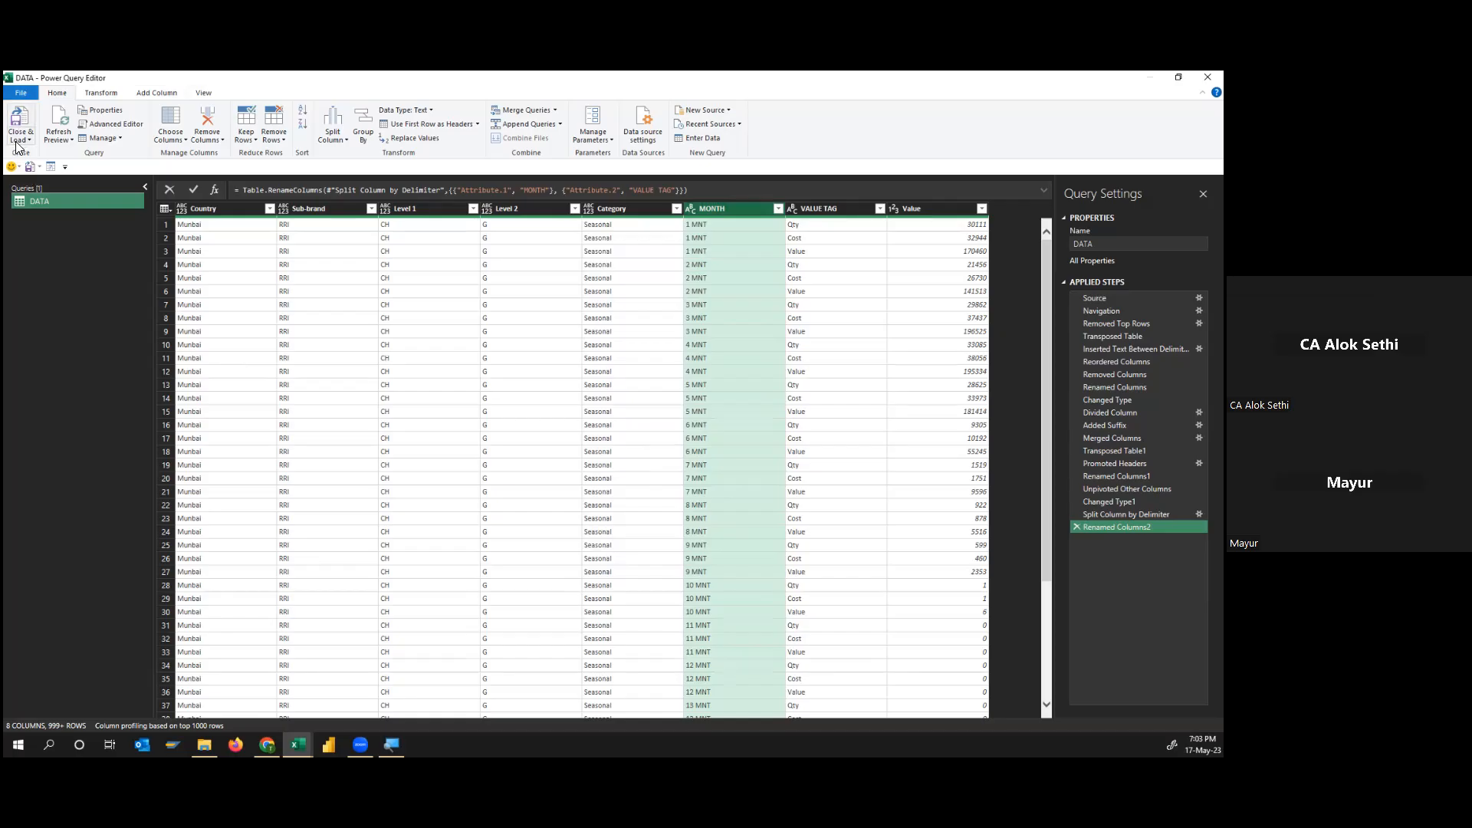
Close and load the DATA query into the workbook, and highlight the first MONTH and Level 1 entries of the loaded table
click(16, 194)
click(57, 153)
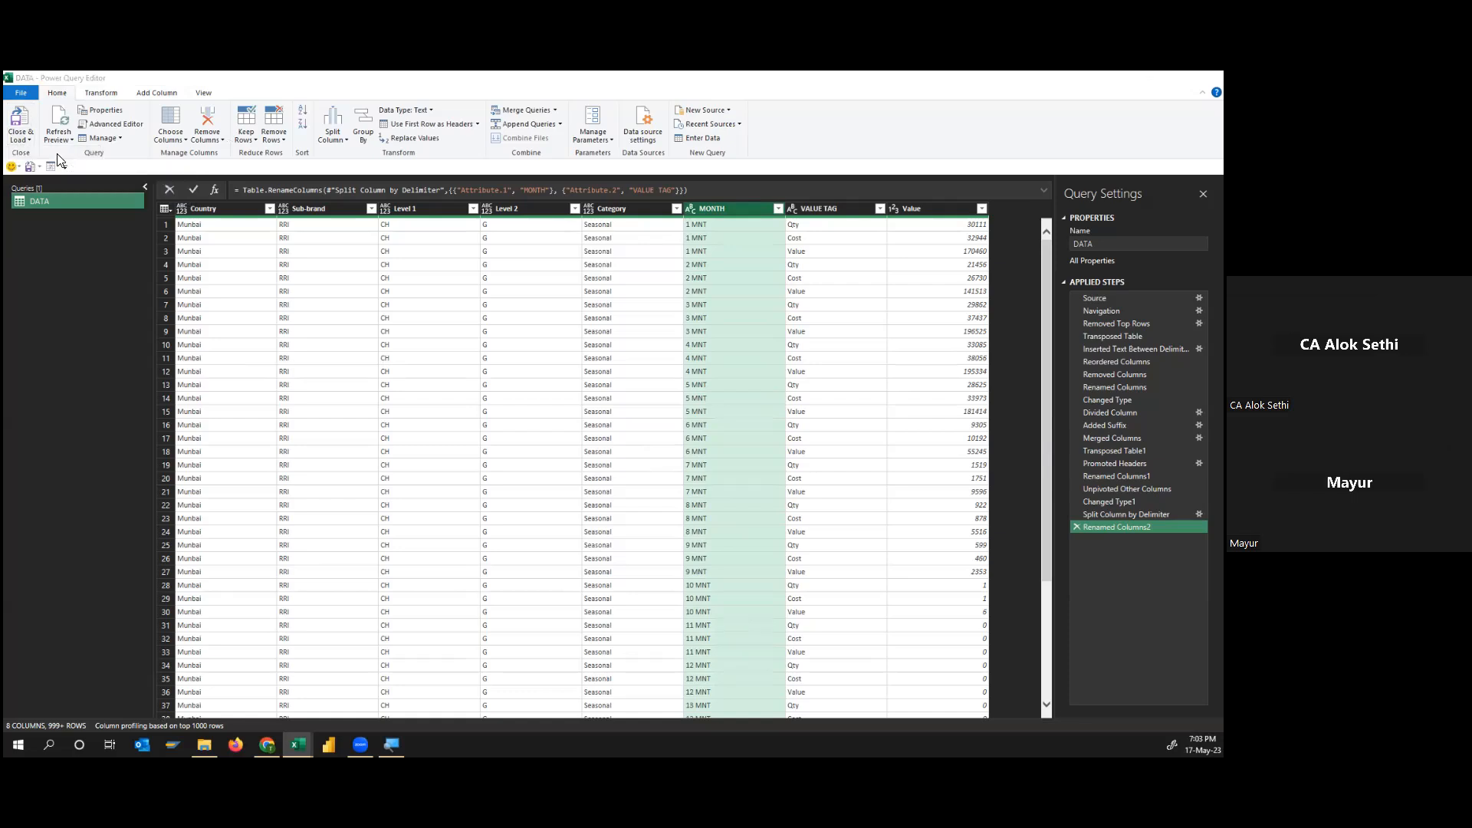
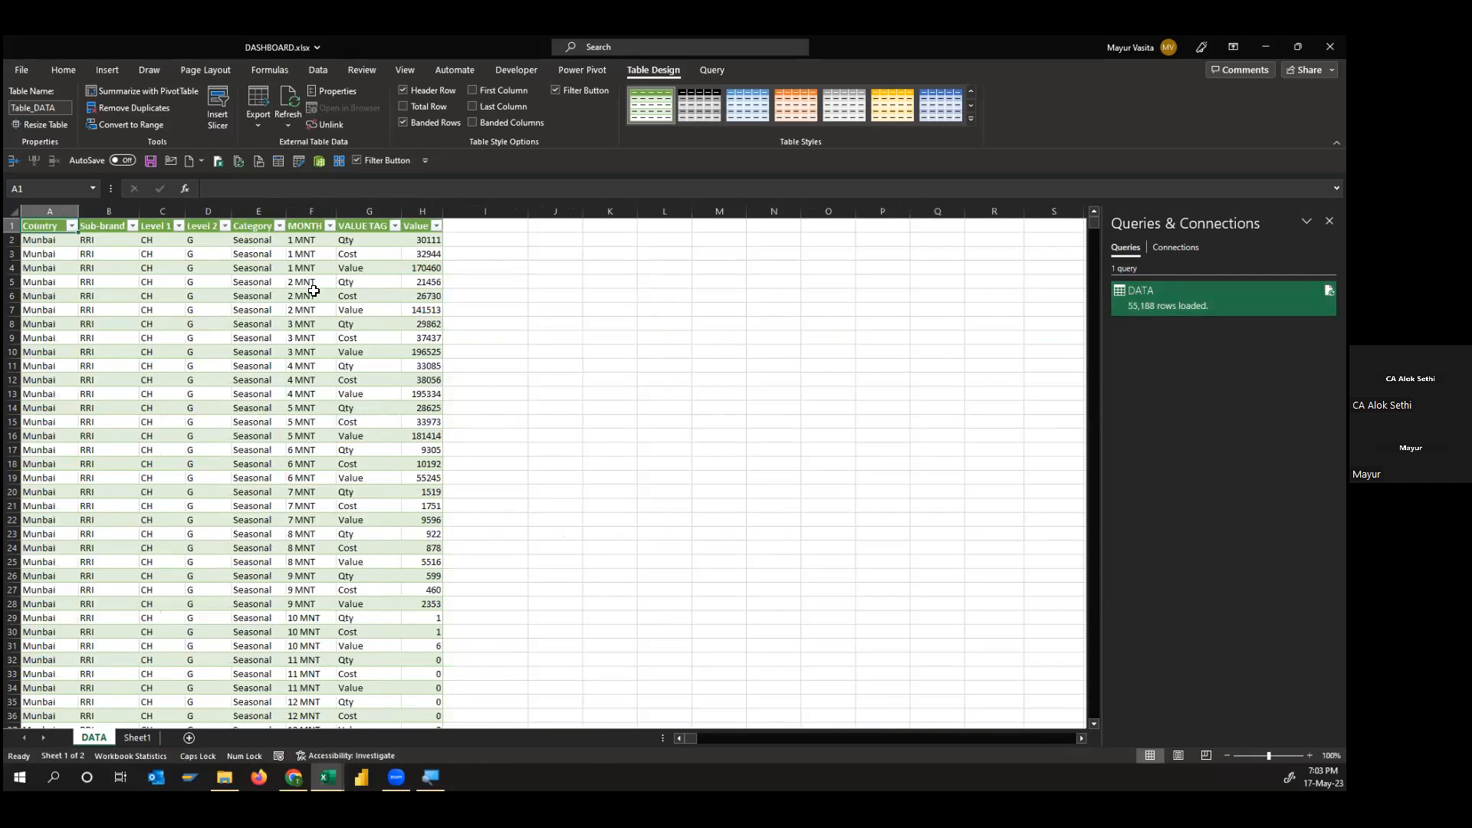
click(308, 238)
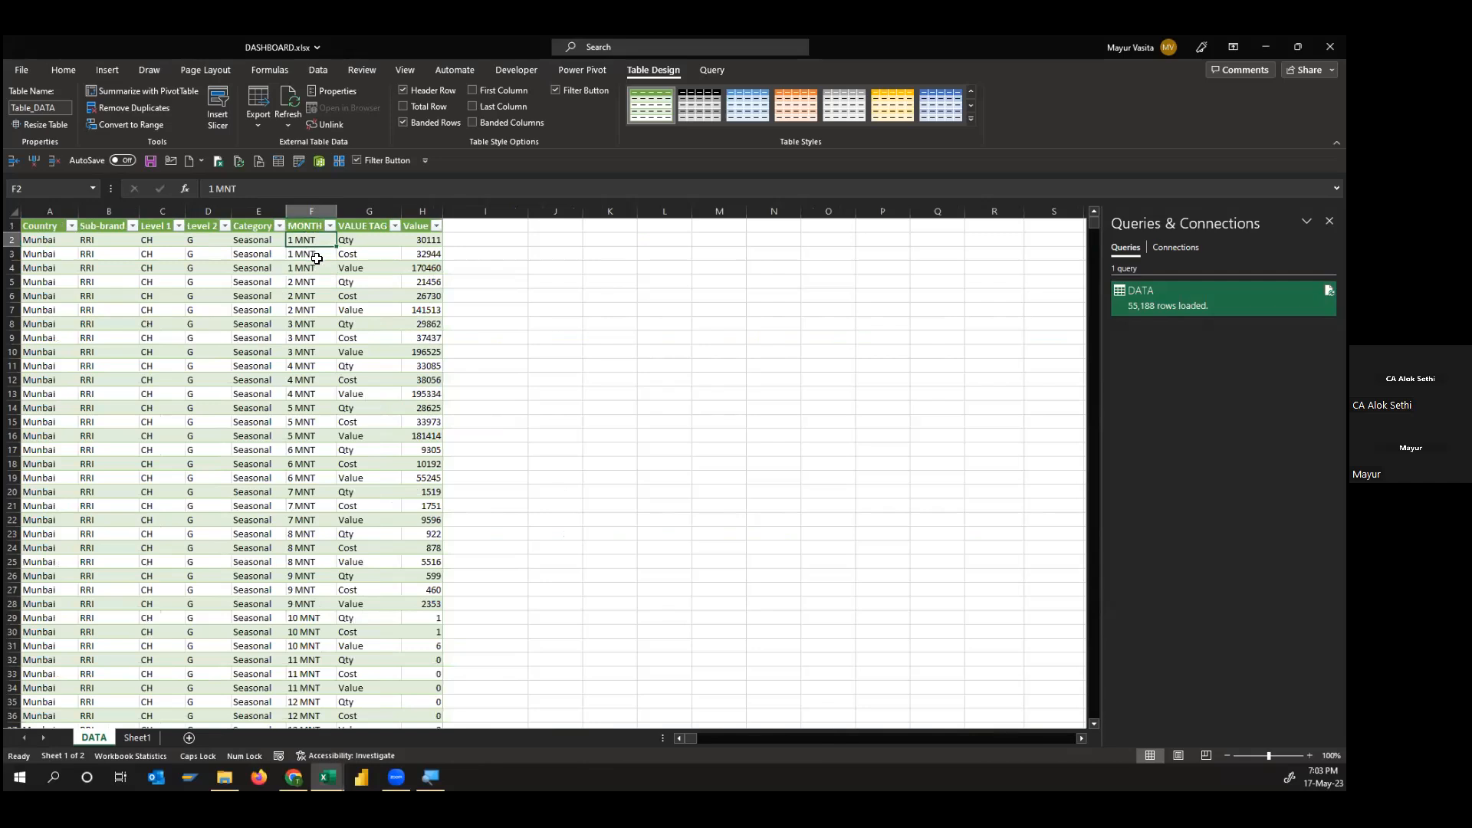
drag(318, 238, 304, 366)
drag(163, 240, 162, 379)
Start a UNIQUE formula in cell J2 beside the loaded table
click(538, 238)
text(=UNI)
key(Down)
key(Down)
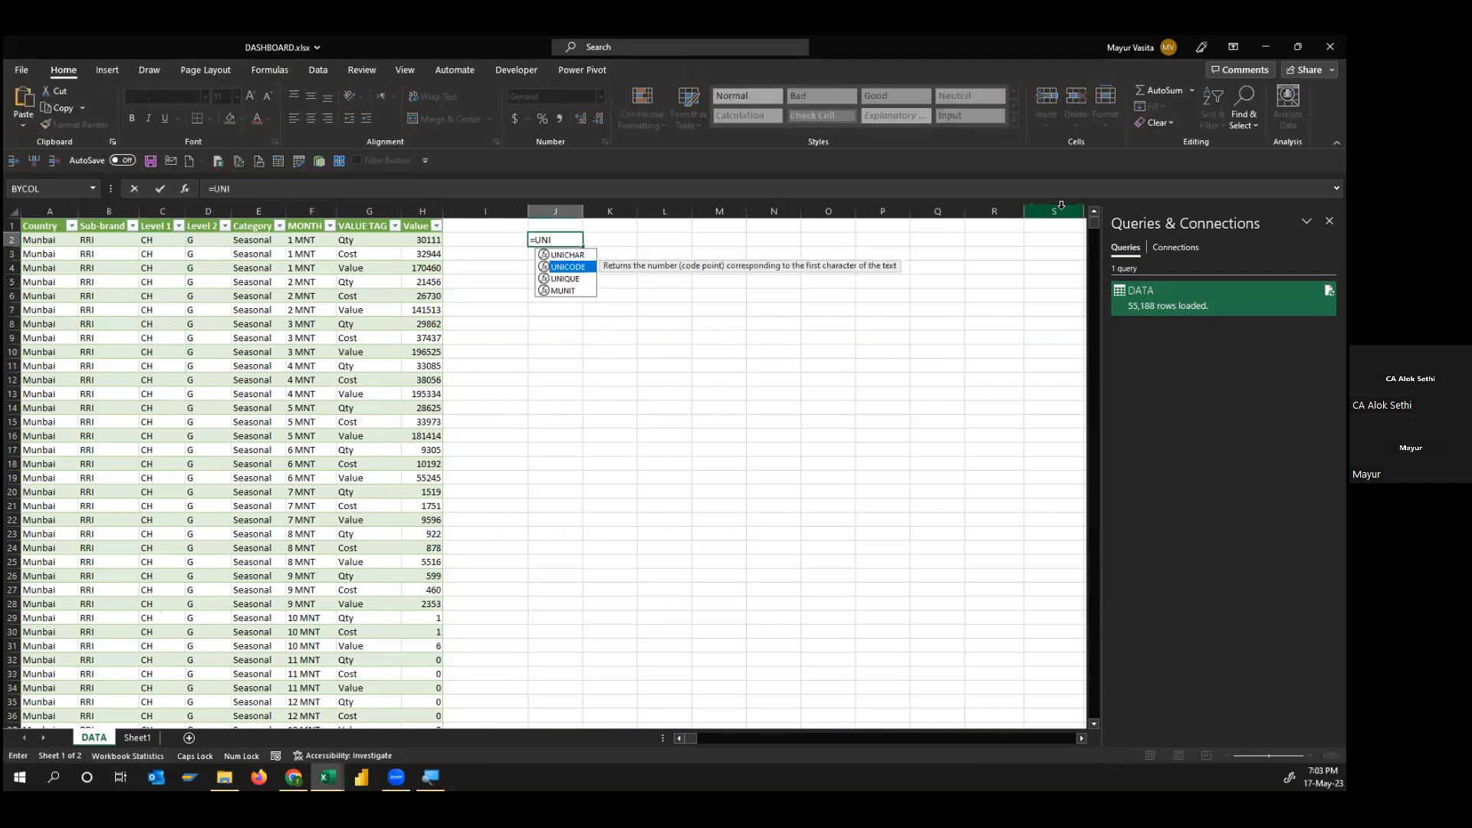
List the unique Level 1 values from J2 with the formula =UNIQUE(Table_DATA[Level 1])
key(Tab)
key(Left)
key(Left)
key(Left)
key(Left)
key(Left)
key(Left)
key(Left)
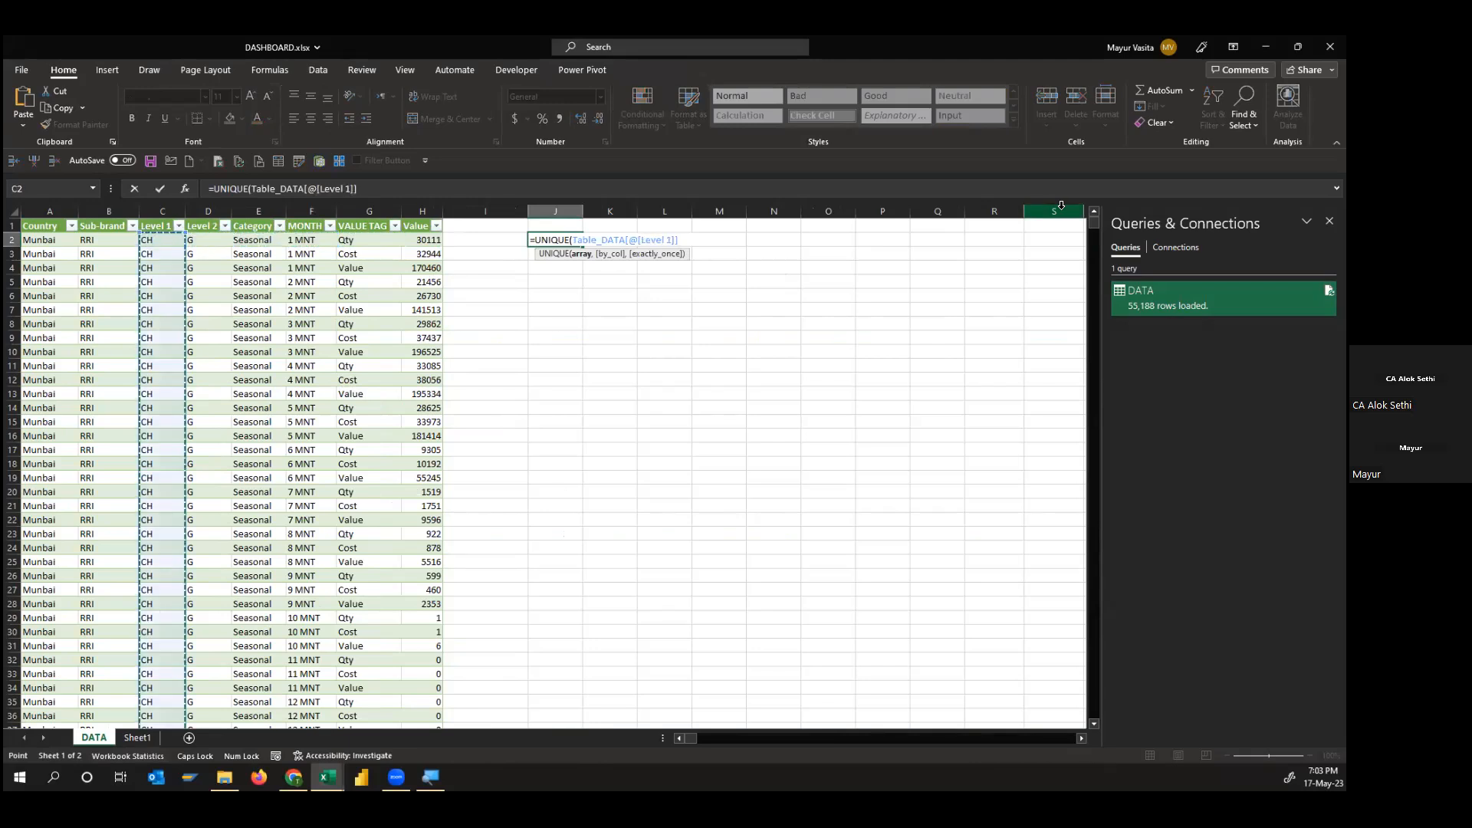
key(ctrl+shift+Down)
key(ctrl+Return)
Copy the Concepts and Full name lookup table from the other open window and paste it at L2
key(ctrl+shift+Down)
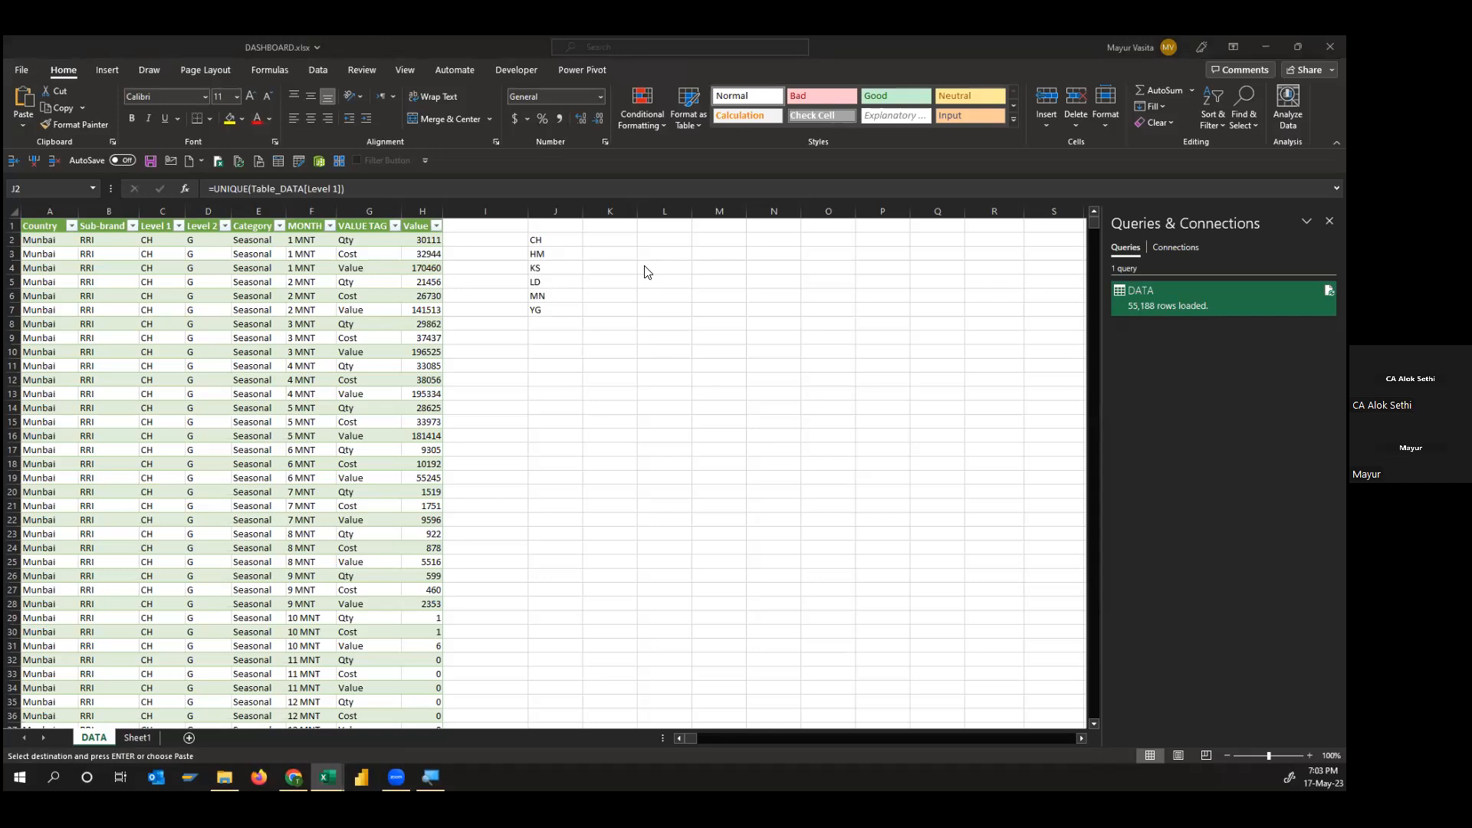
key(ctrl+c)
click(659, 242)
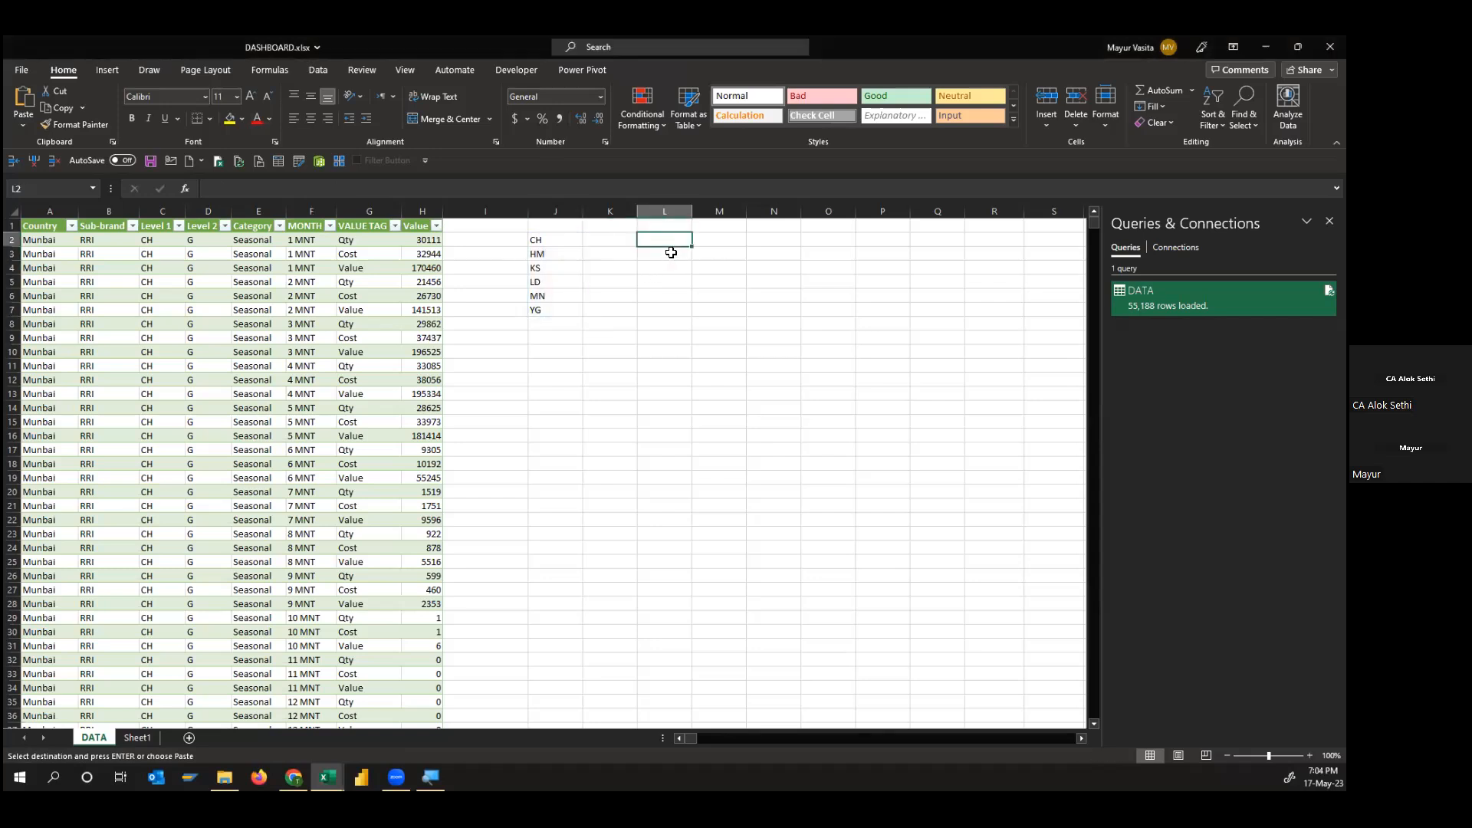
key(ctrl+v)
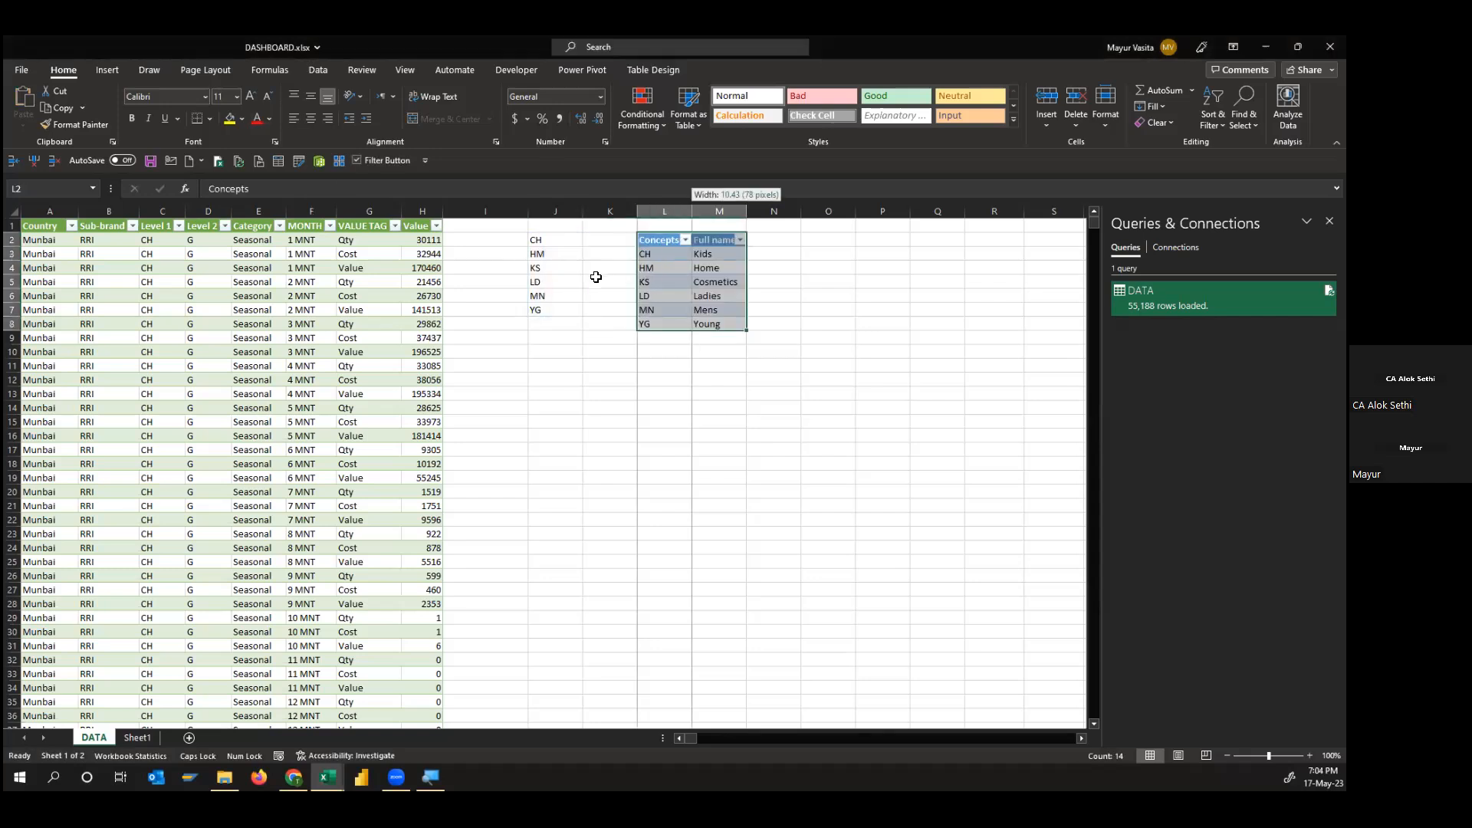
Clear the unique Level 1 list from J2:J7
click(718, 253)
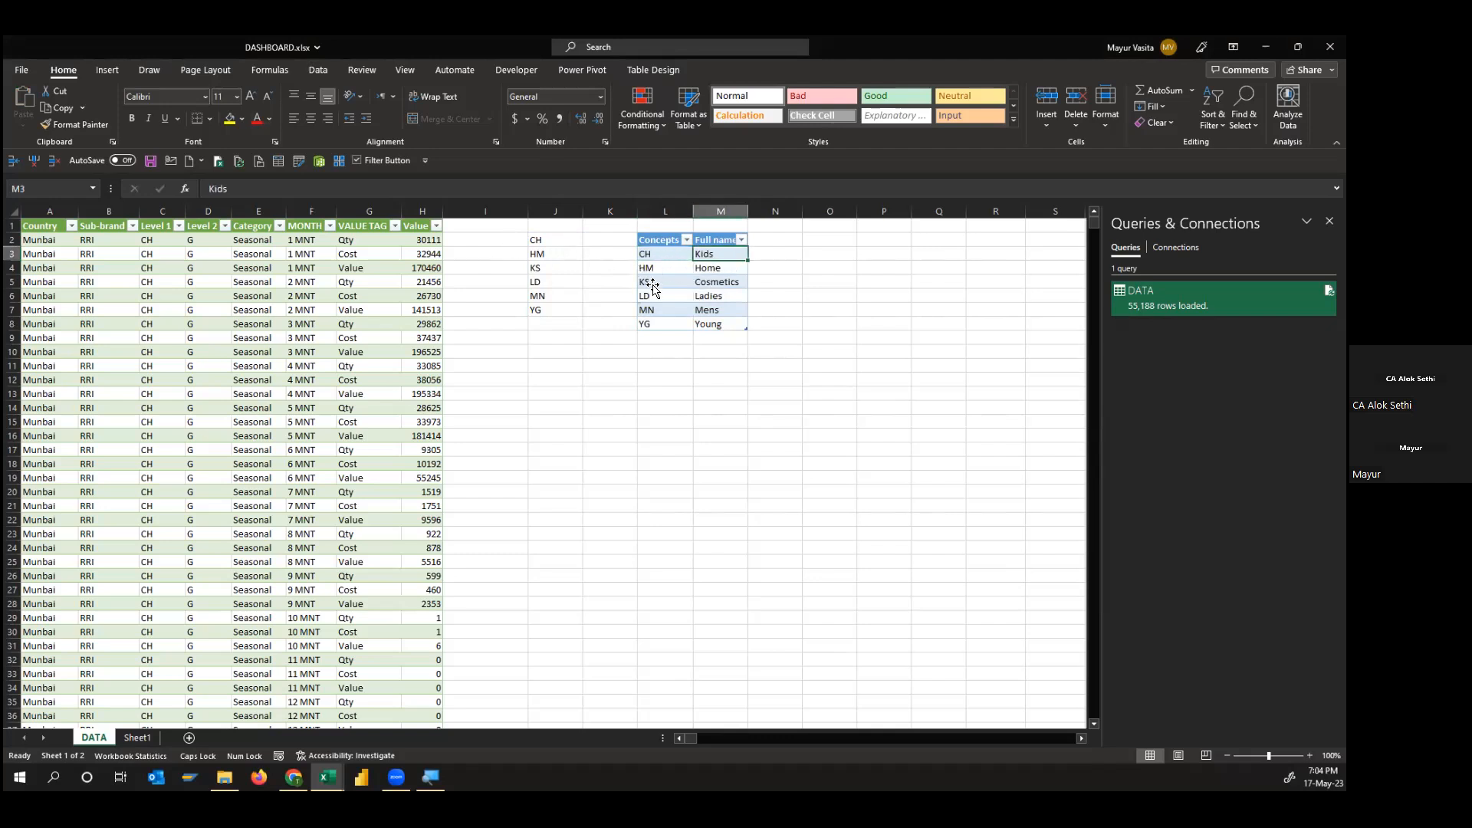
drag(554, 240, 559, 315)
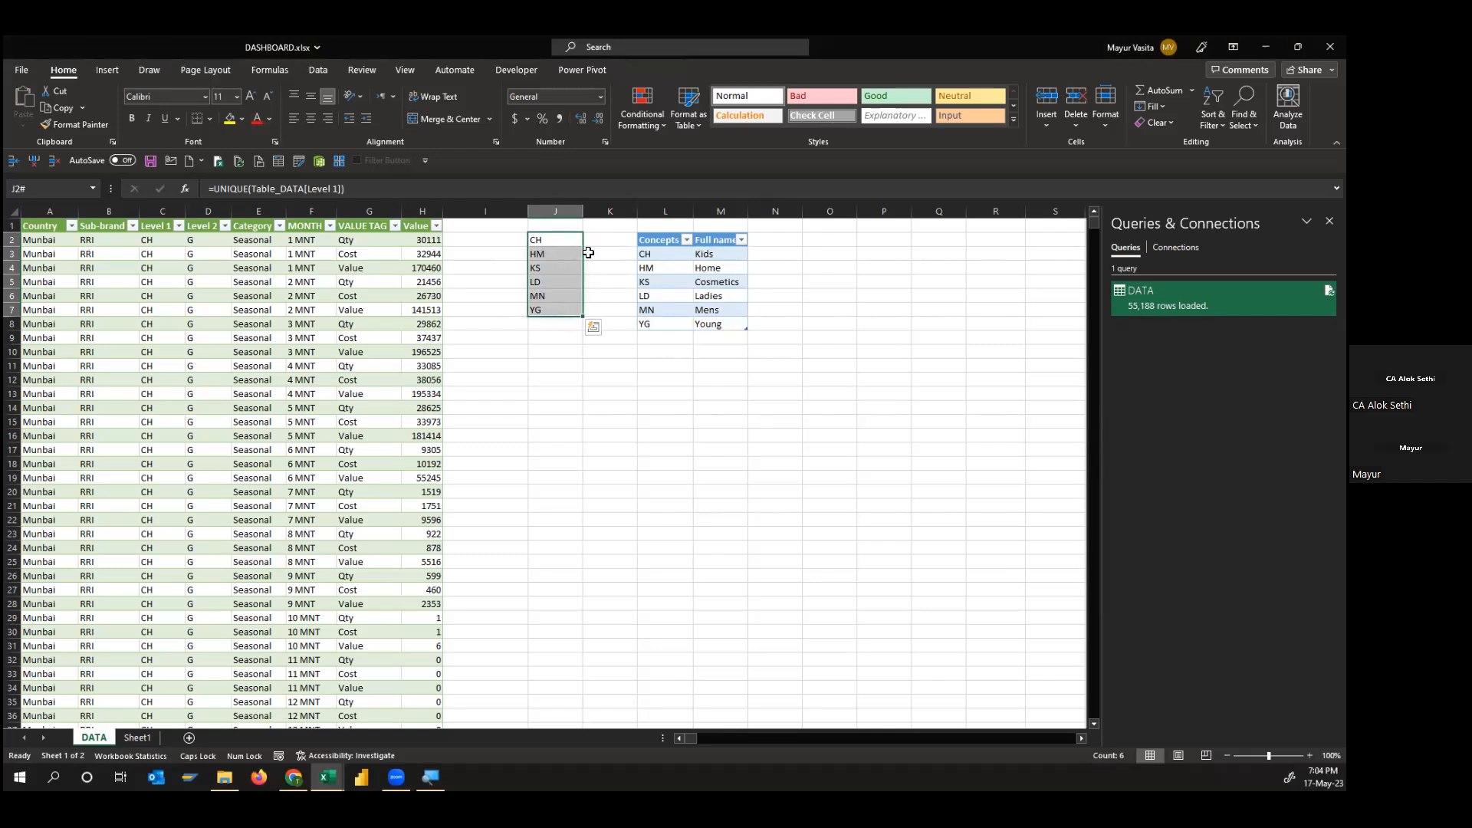
key(Delete)
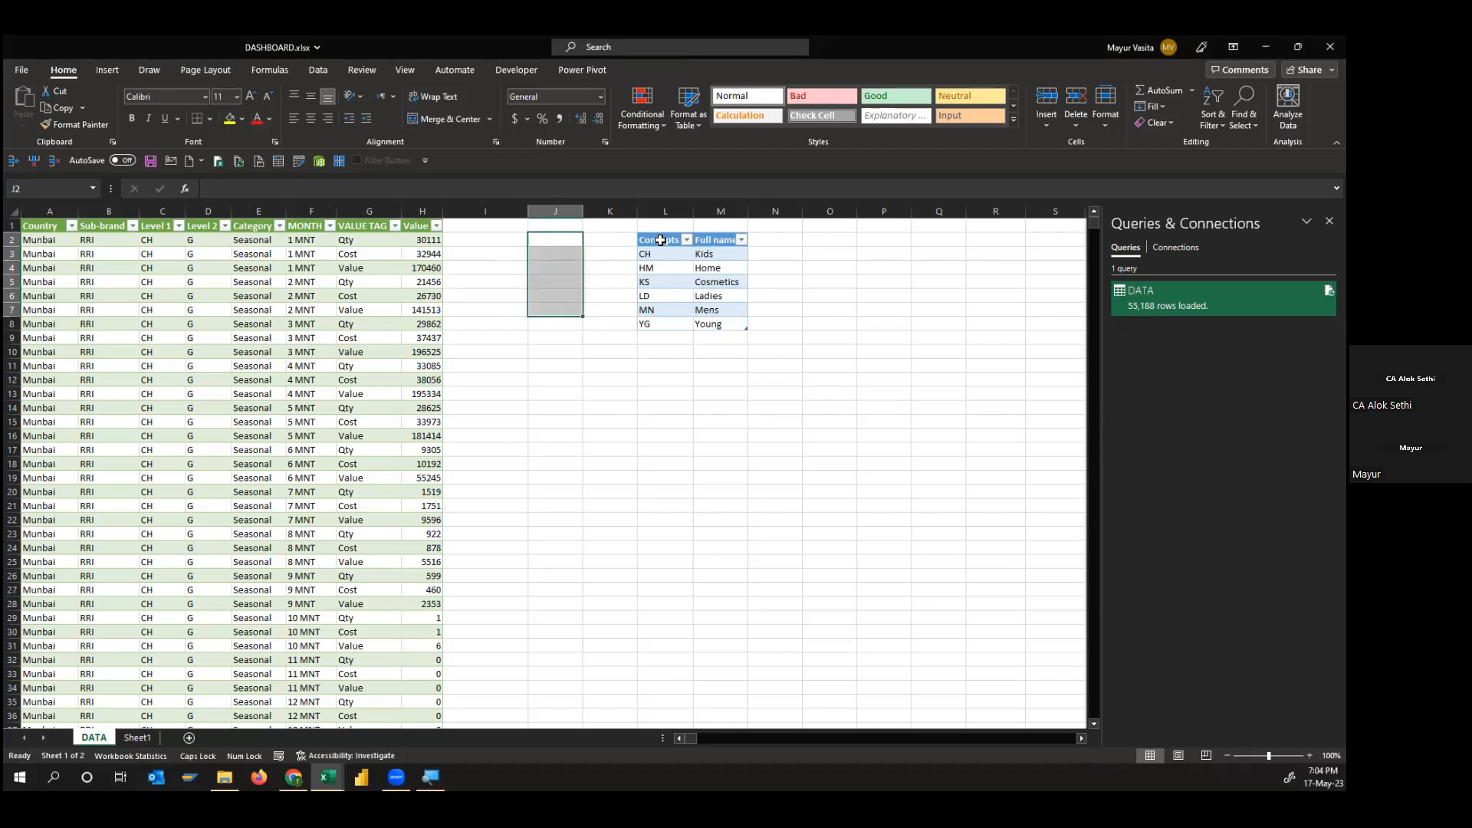
Add a new worksheet named SUPPORT DATA after the DATA sheet
drag(660, 242, 729, 326)
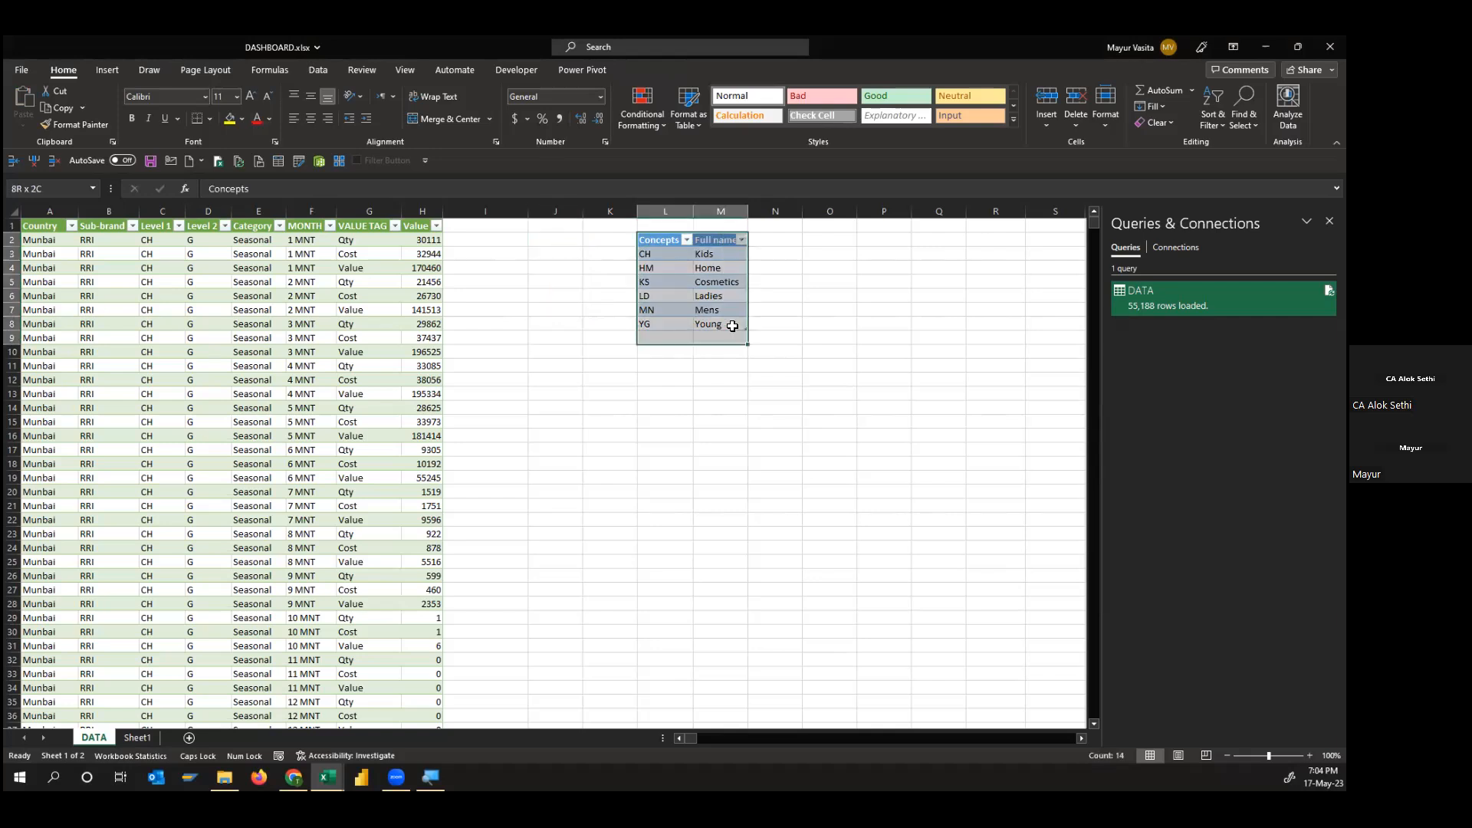
click(185, 737)
text(SUPPORT DATA)
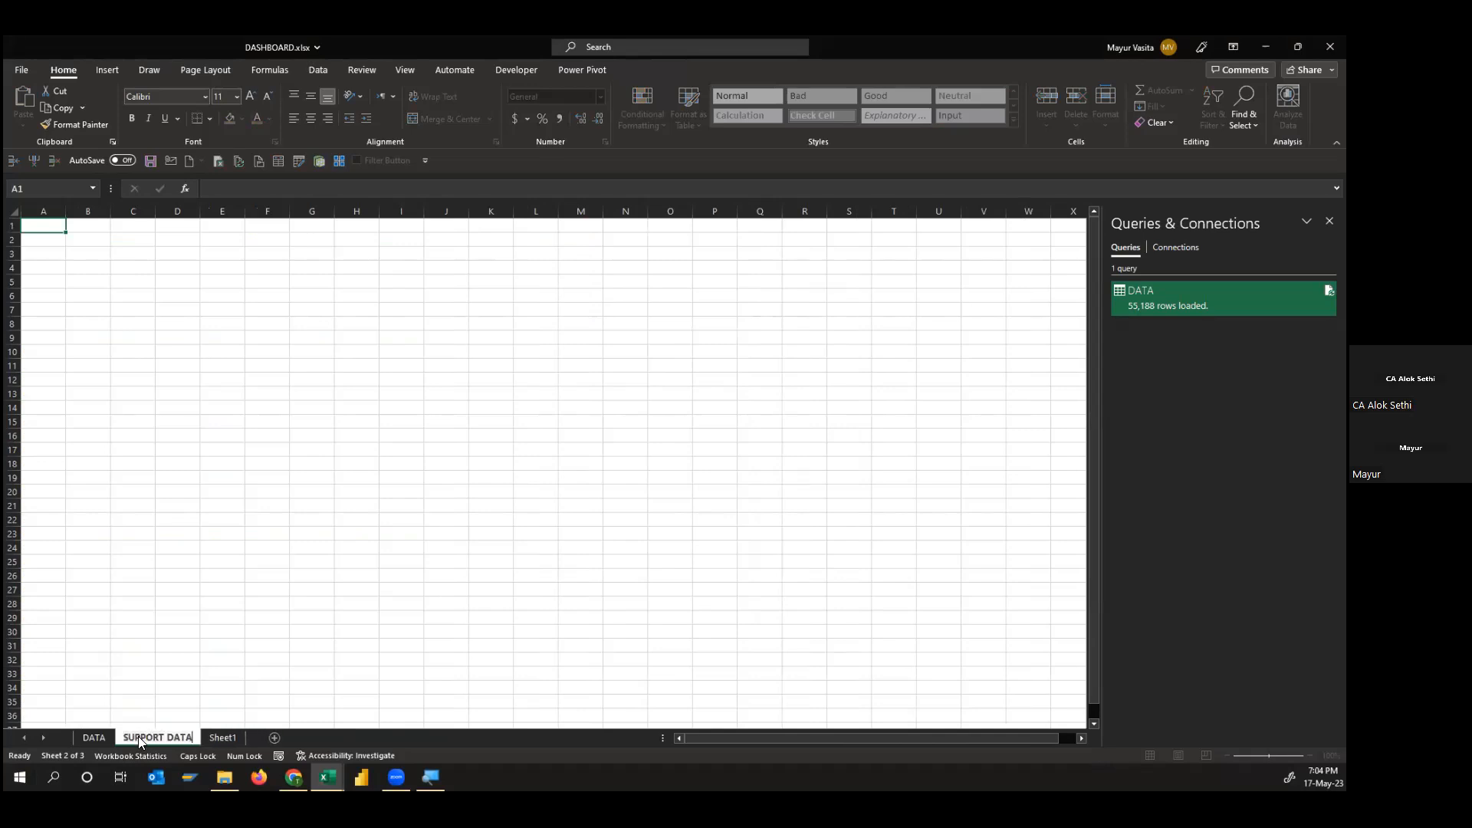
key(Return)
Move the Concepts lookup table in L2:M8 of the DATA sheet to cell B2 of the SUPPORT DATA sheet
click(95, 737)
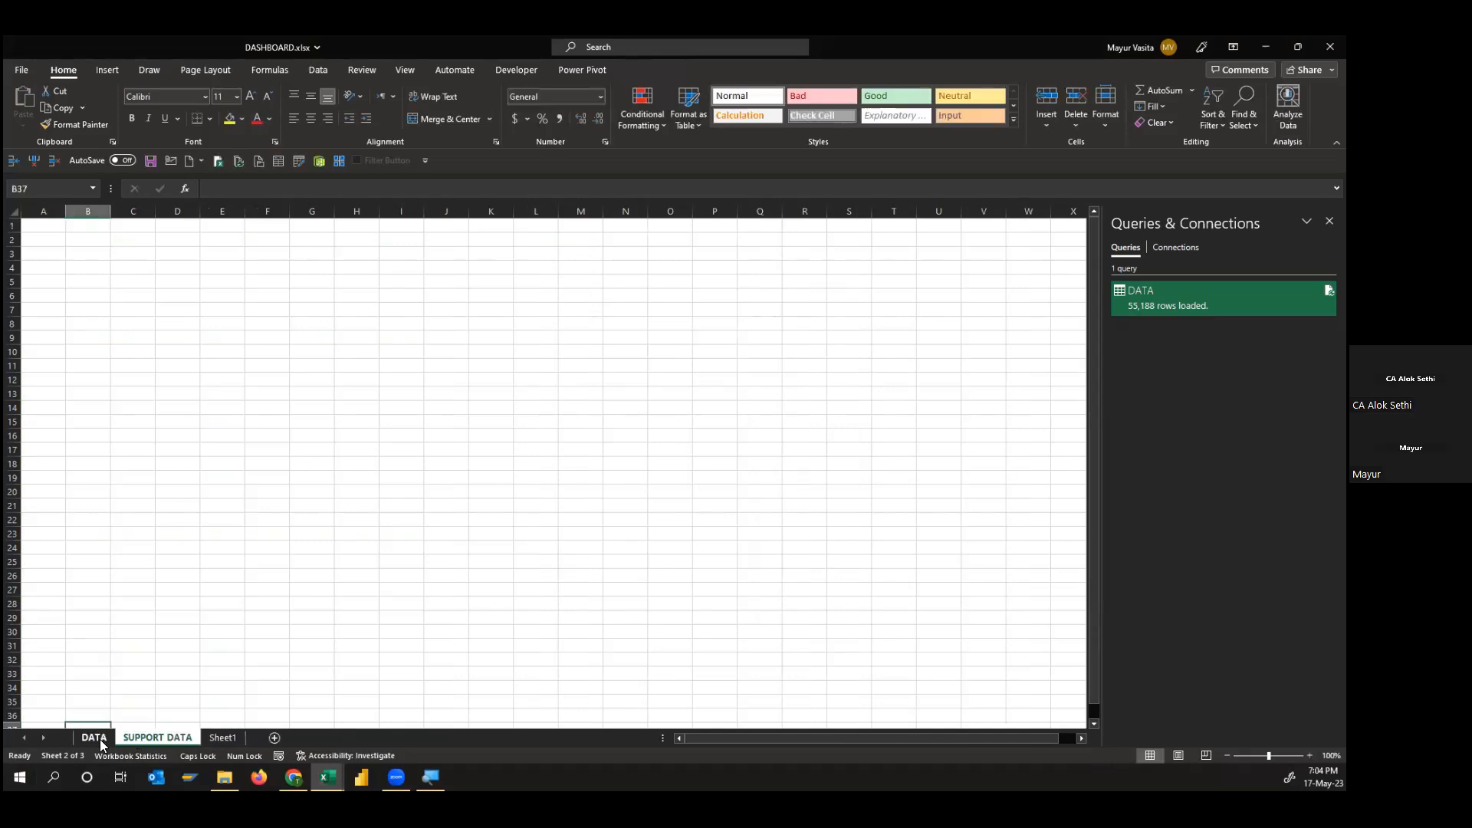
key(ctrl+c)
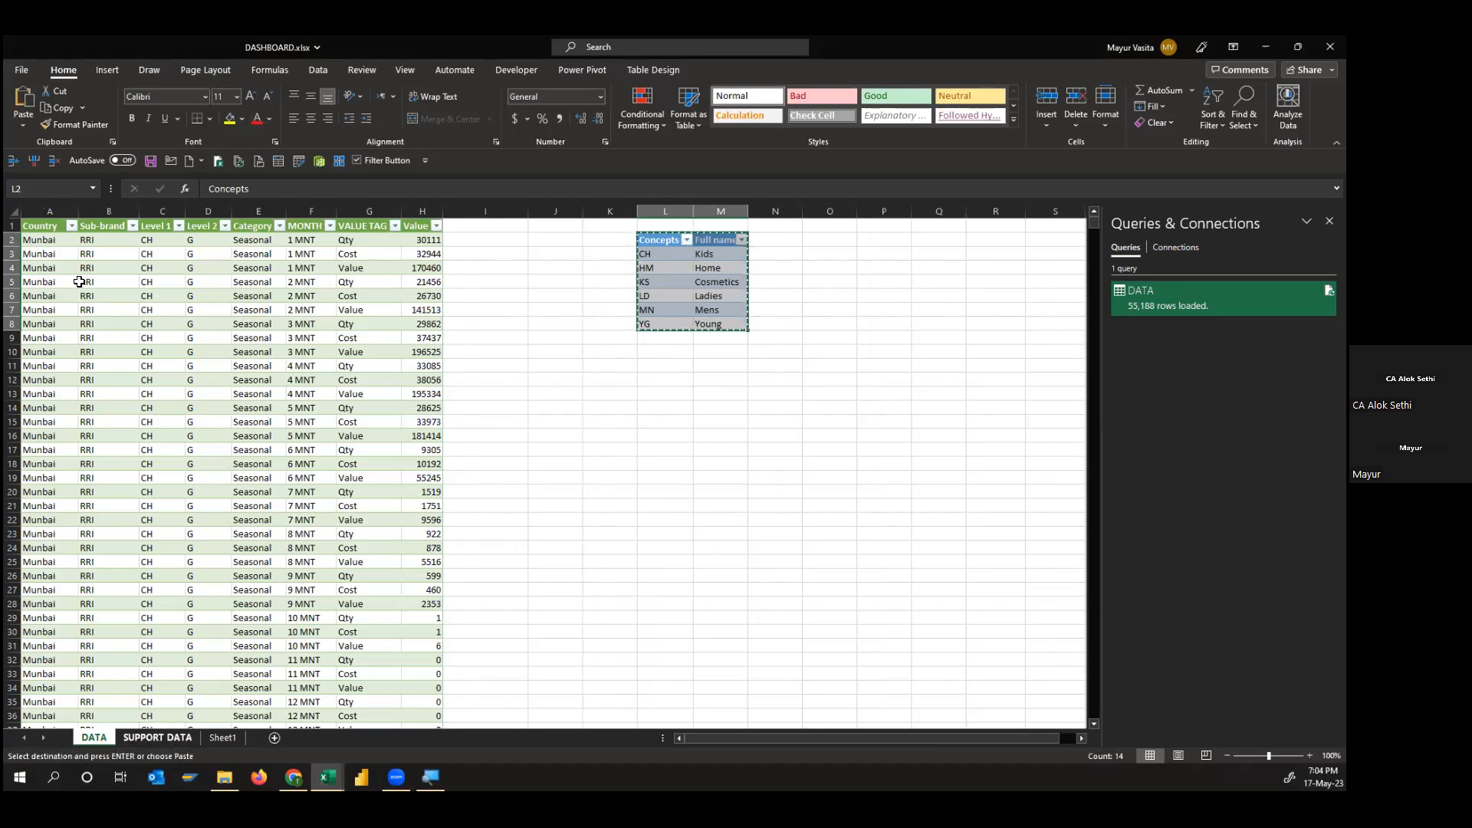
key(ctrl+Page_Down)
click(81, 240)
key(Return)
Autofit the widths of columns B and C to the Concepts lookup table
drag(90, 212, 133, 212)
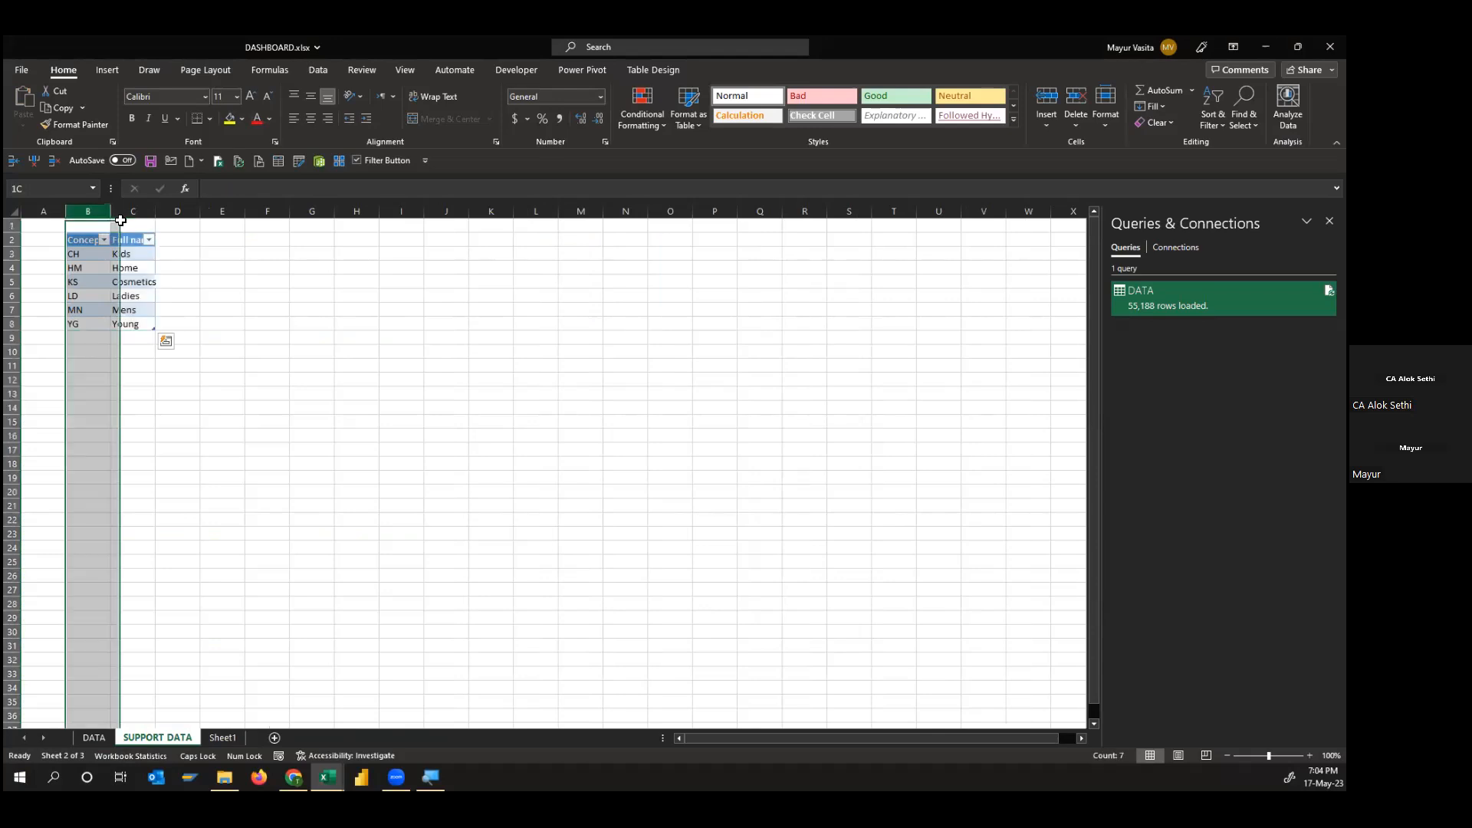
double_click(156, 211)
click(157, 288)
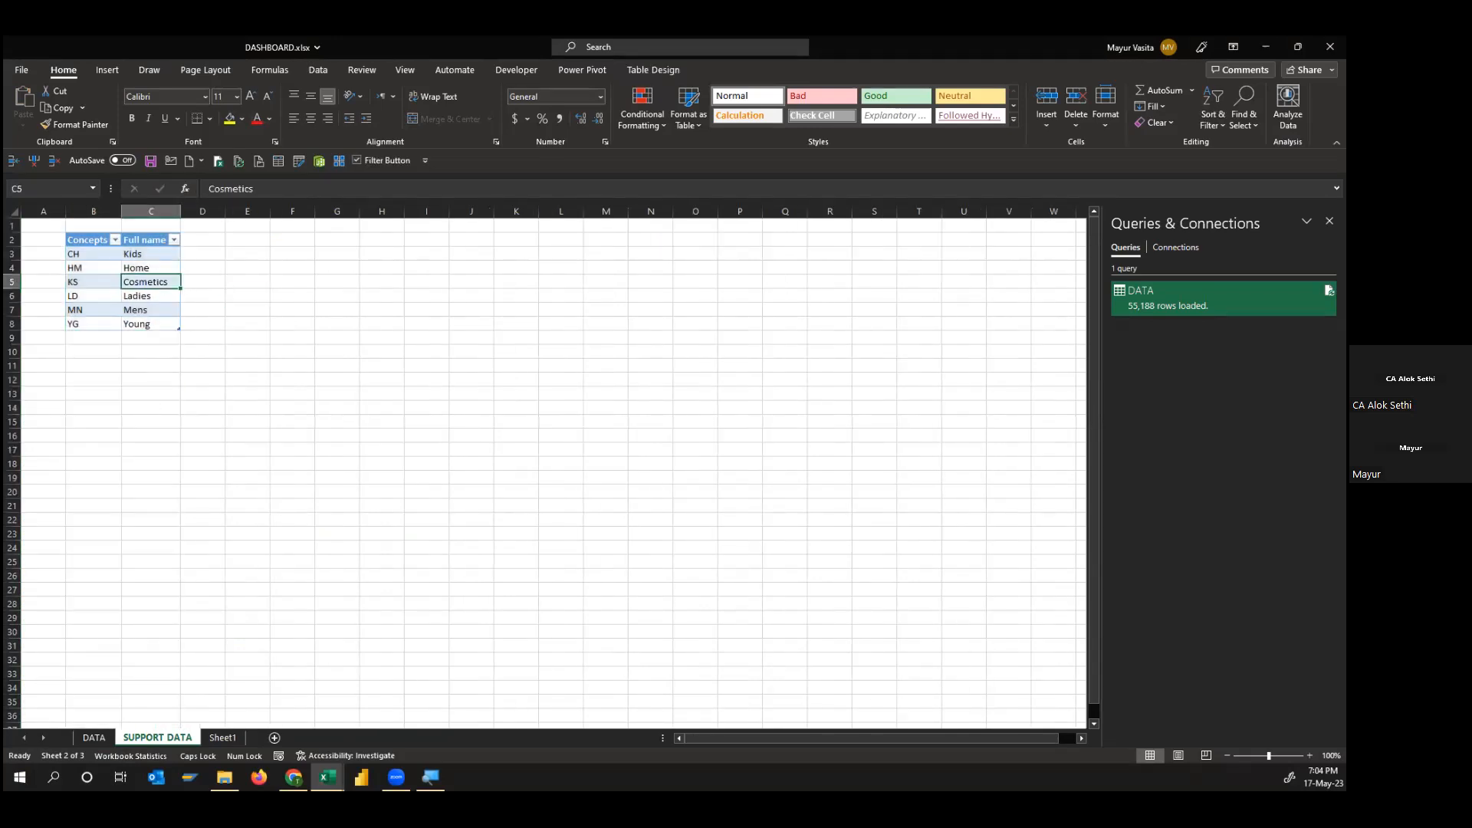
List the unique months from L2 of the DATA sheet with the formula =UNIQUE(Table_DATA[MONTH])
click(93, 738)
click(645, 251)
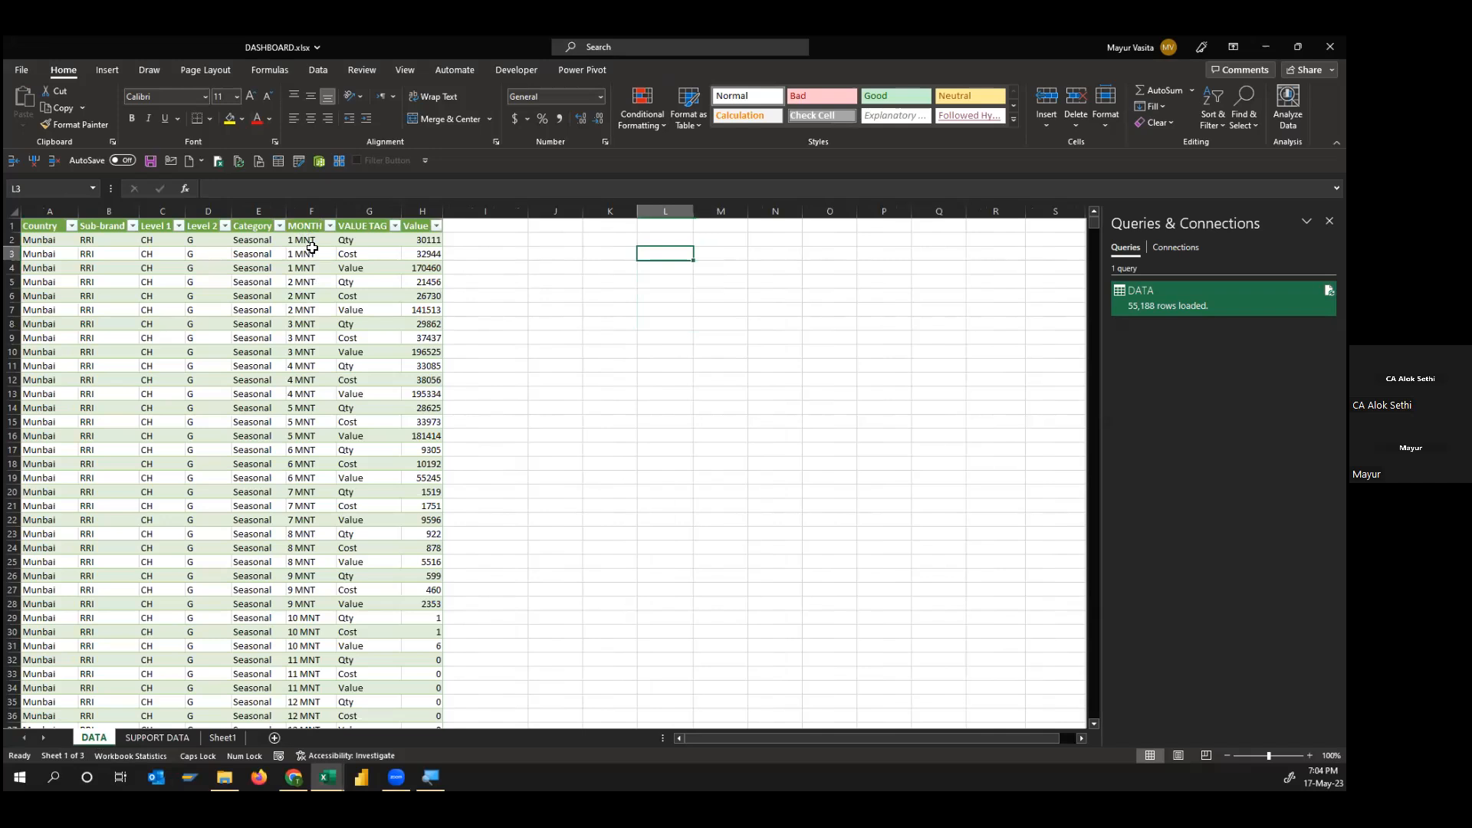
click(671, 238)
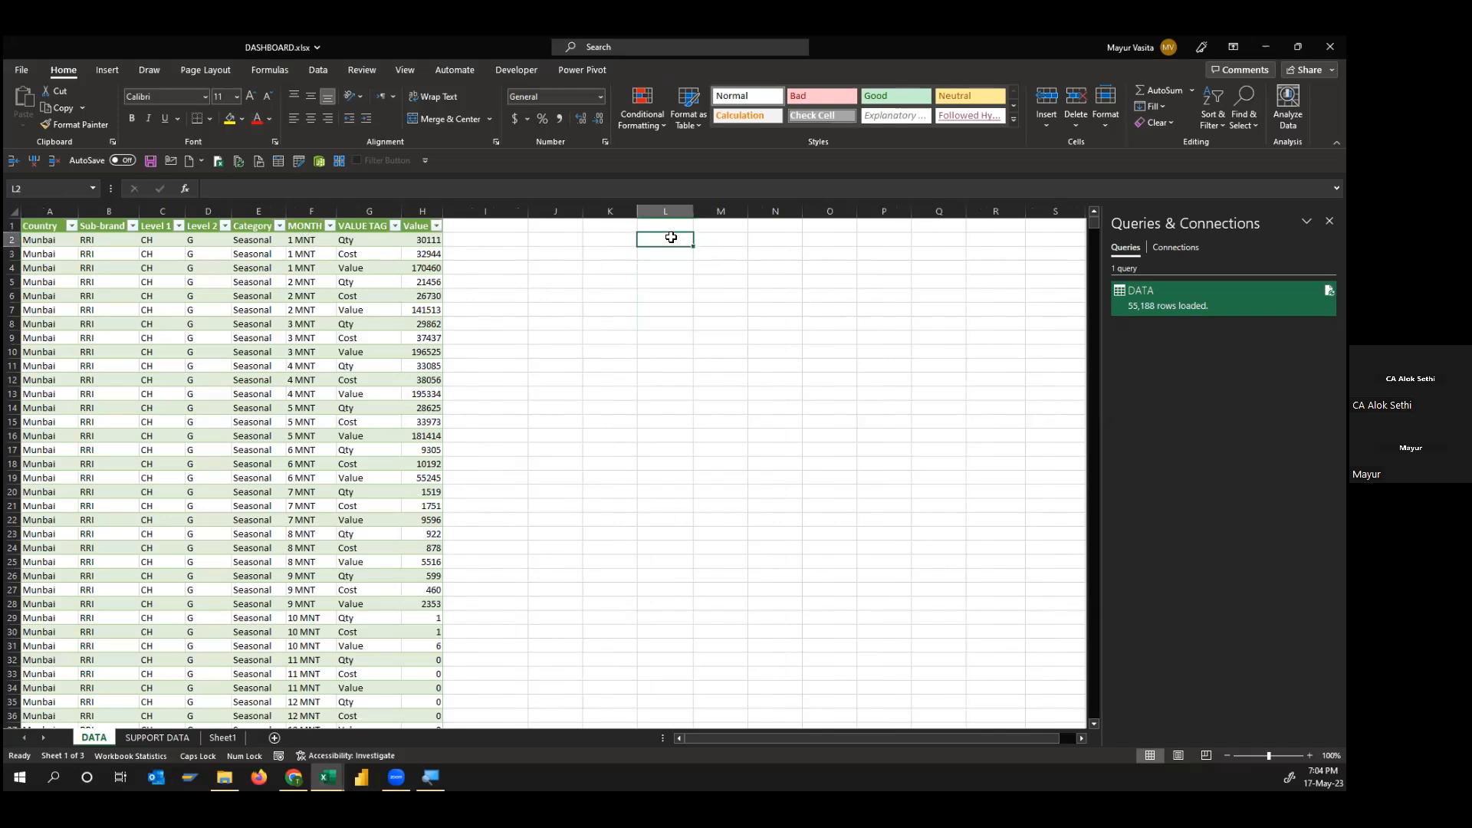
text(=UNI)
key(Down)
key(Down)
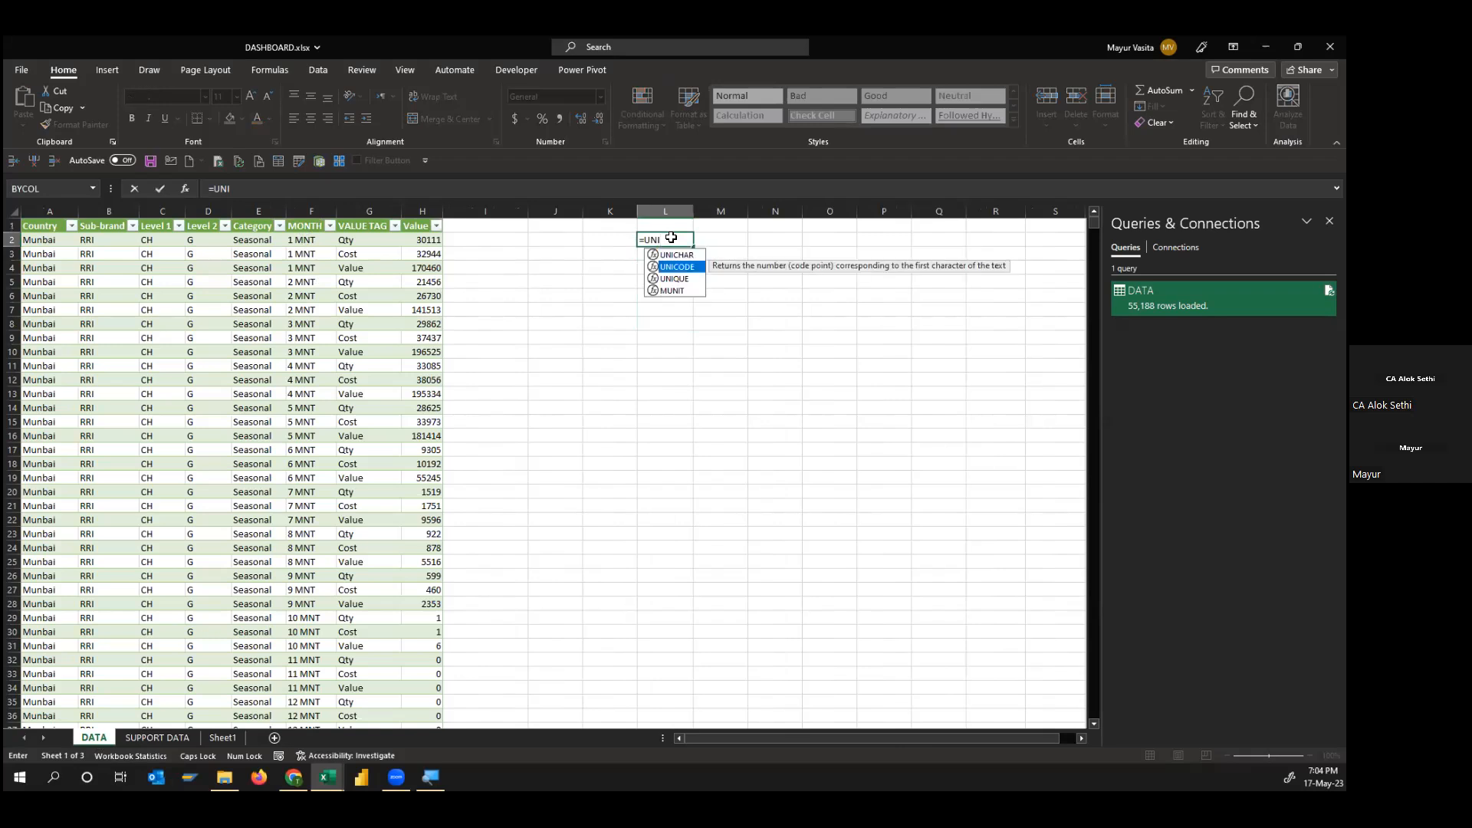
key(Tab)
key(Left)
key(Left)
key(Left)
key(Left)
key(Left)
key(Left)
key(ctrl+shift+Down)
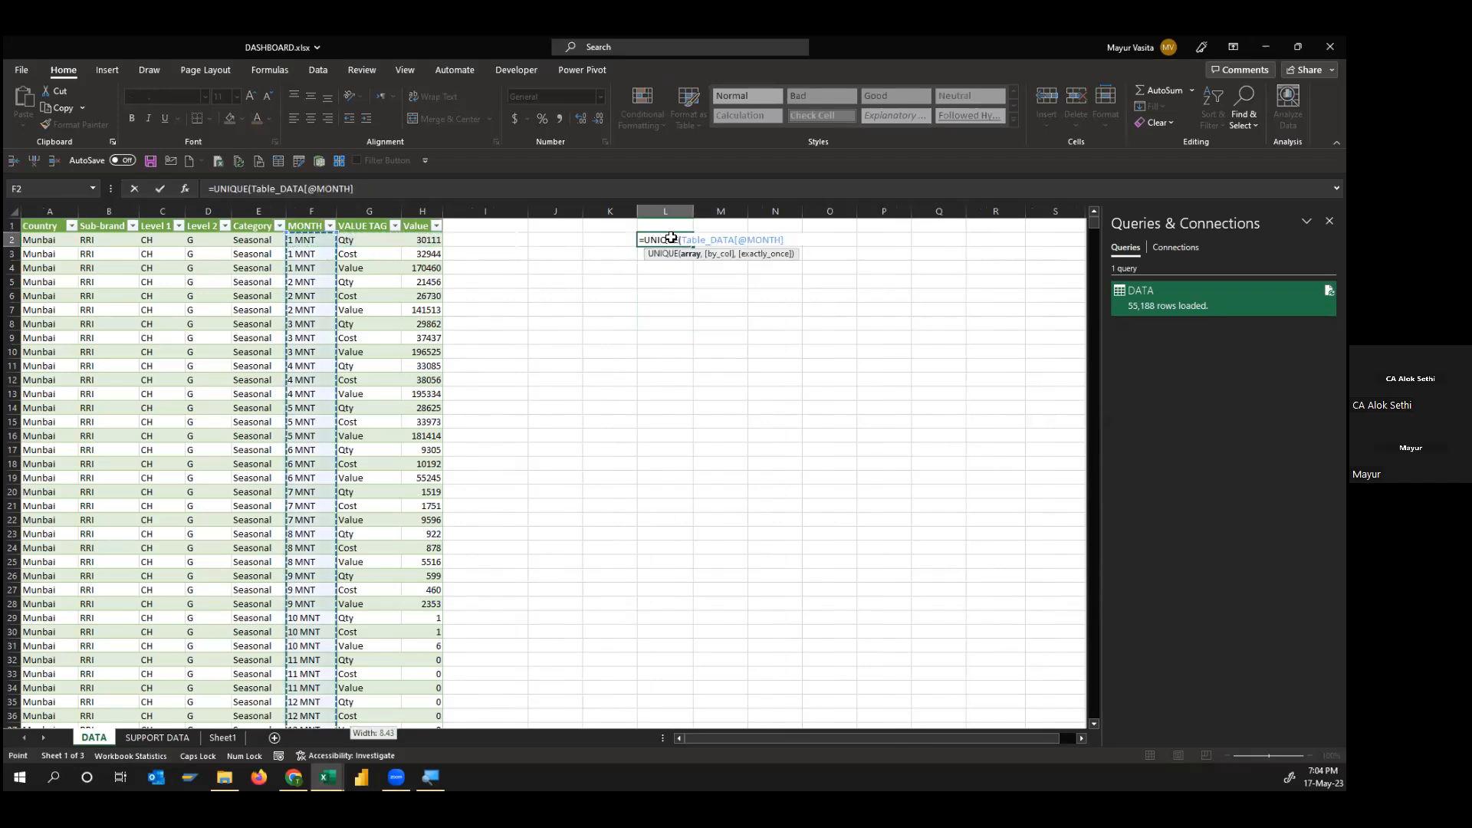
key(ctrl+Return)
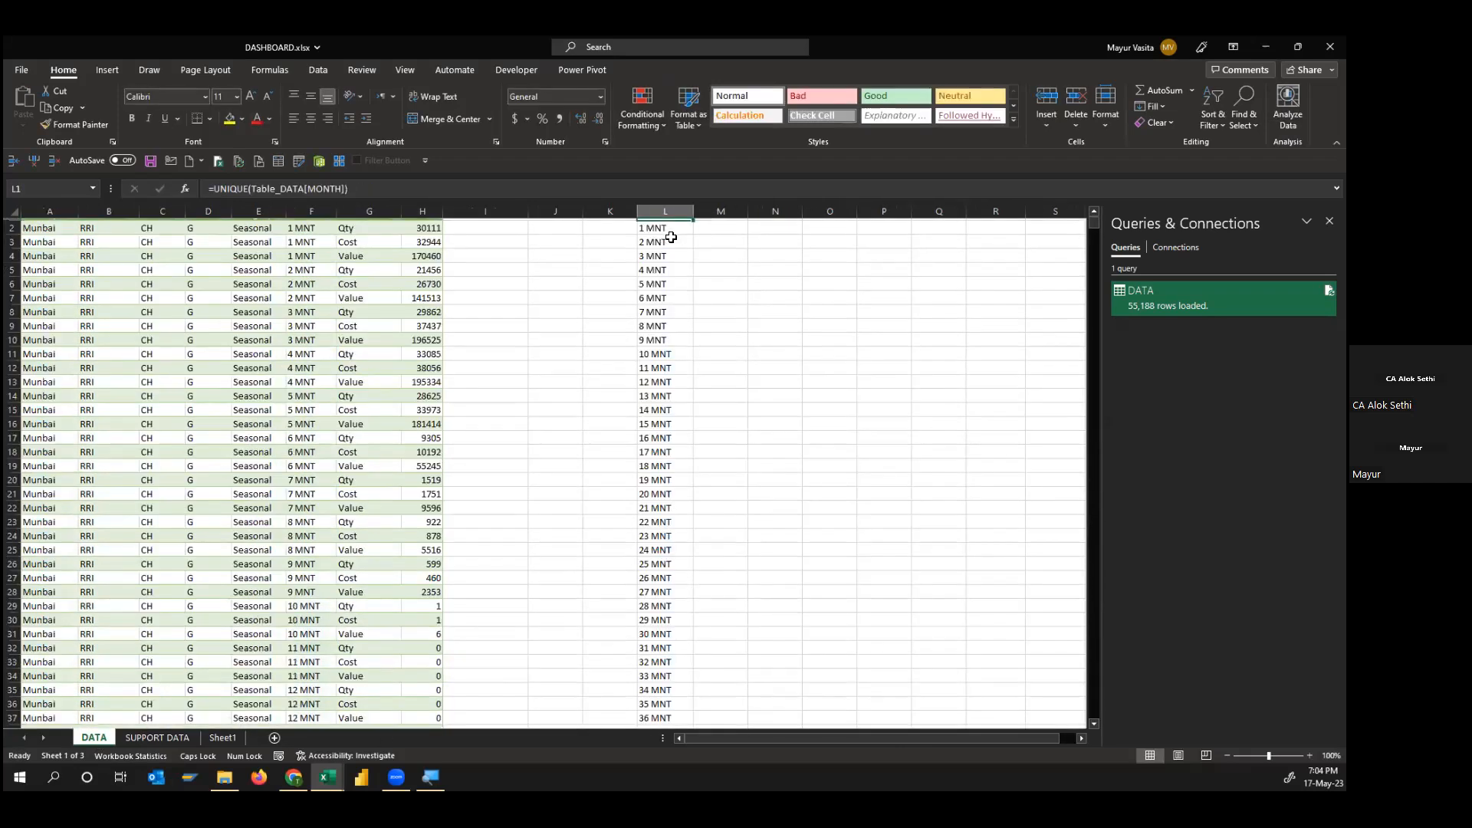
Clear the unique month list from column L of the DATA sheet
key(ctrl+shift+Down)
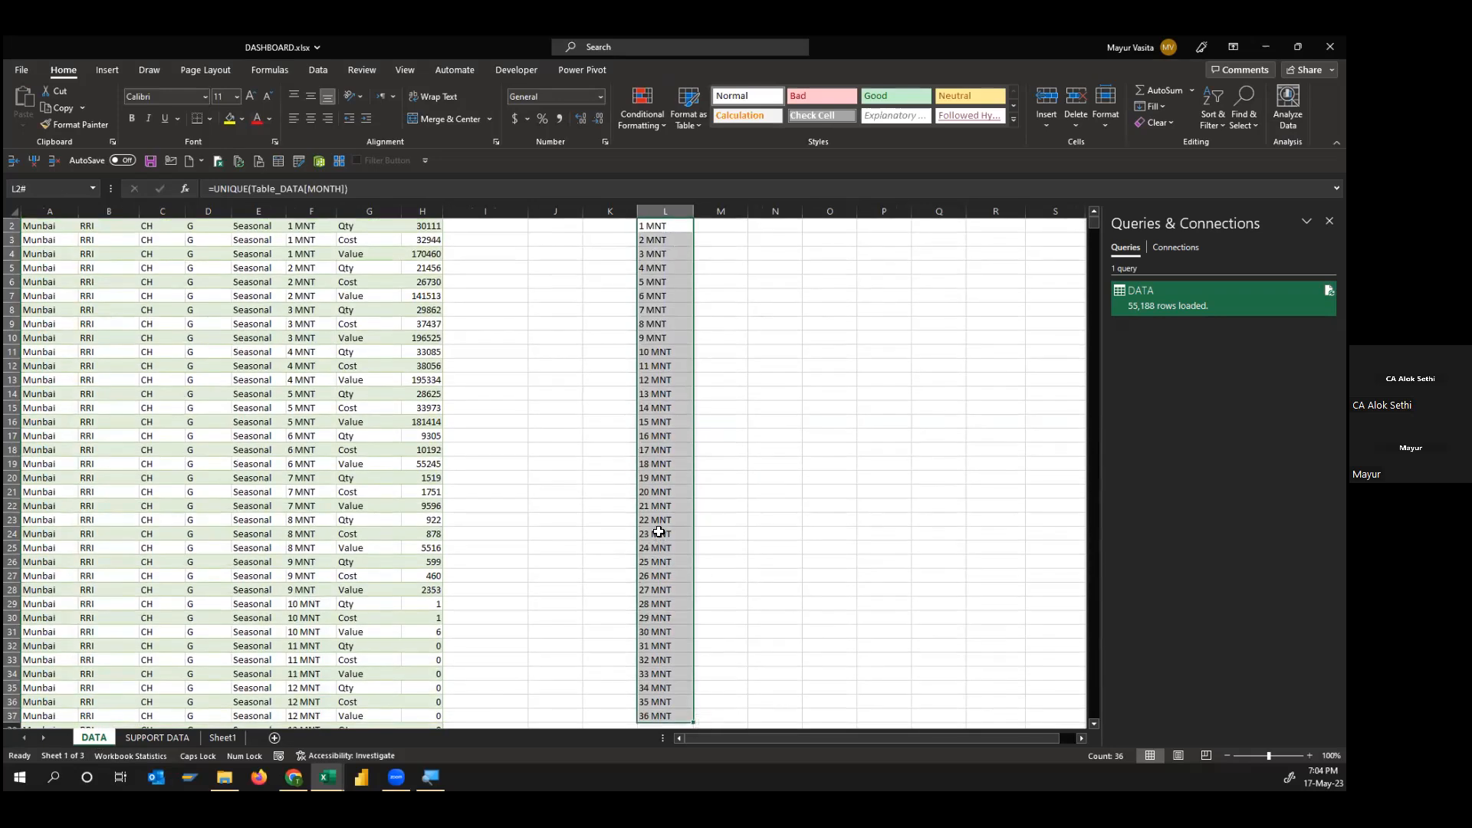
key(Delete)
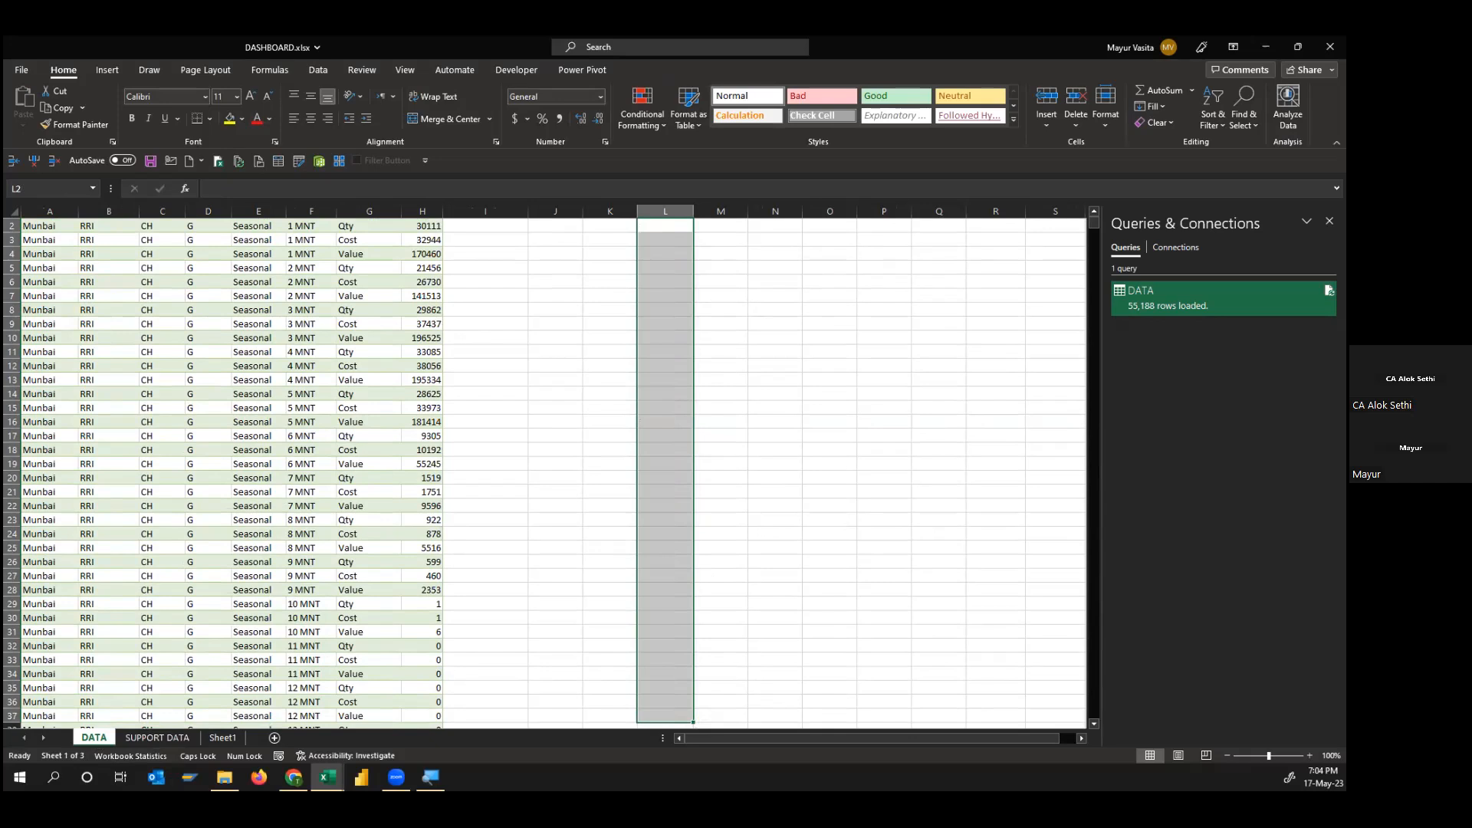
Copy the Month, #mnt and Stock Tag lookup table from the other open window and paste it at F1 of the SUPPORT DATA sheet
key(alt+Tab)
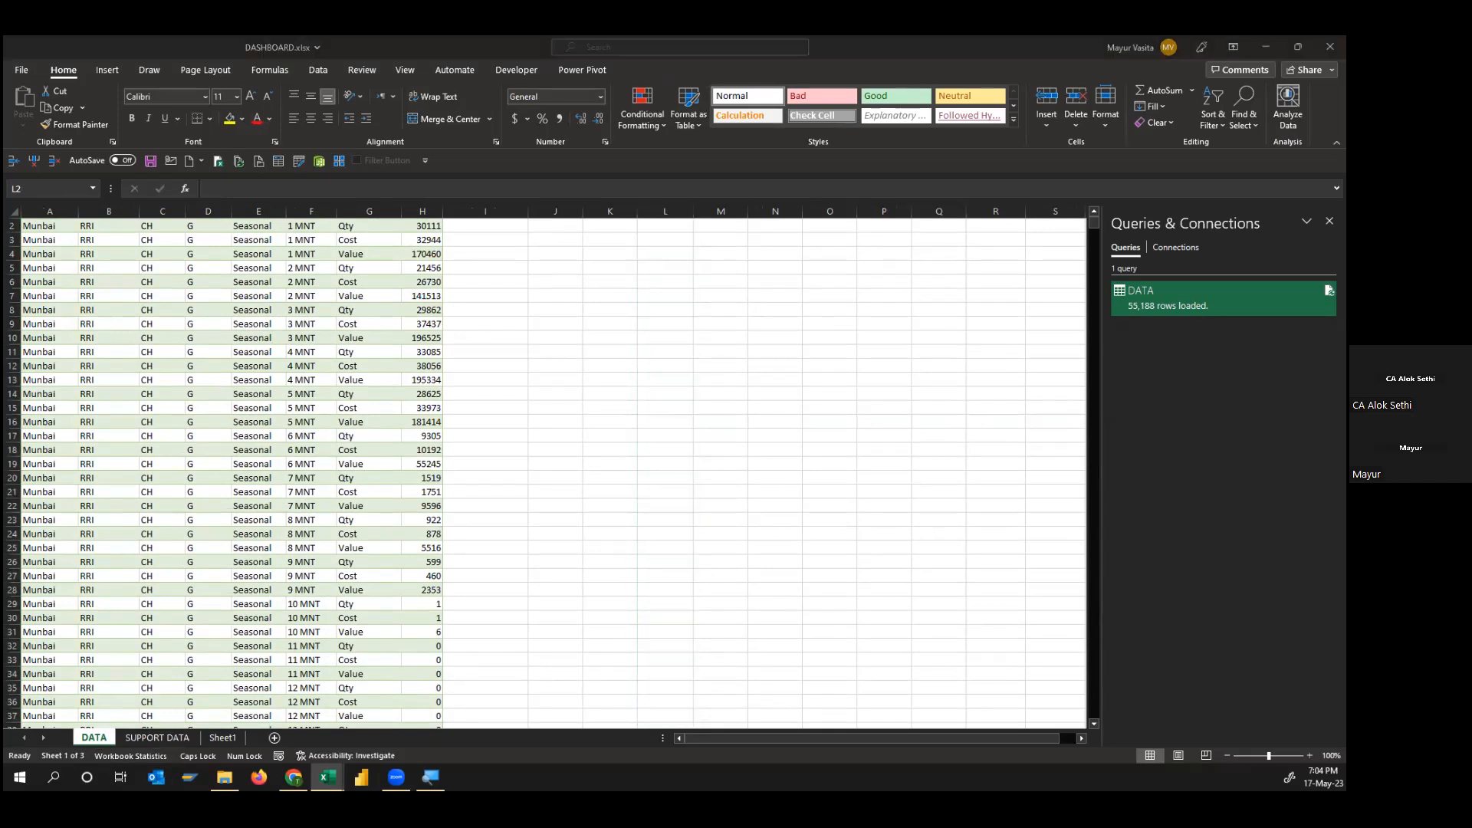
key(ctrl+c)
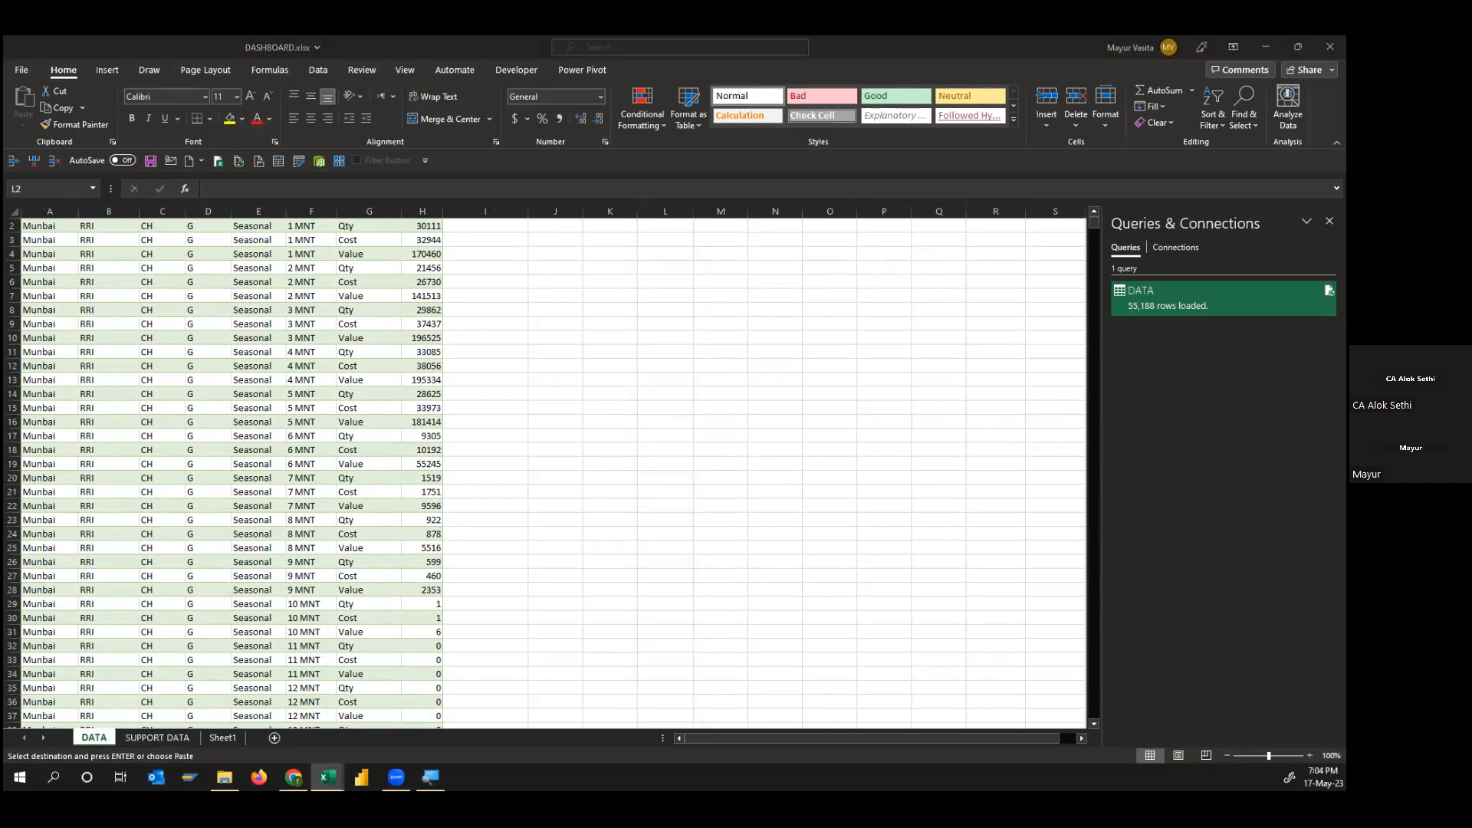
click(548, 130)
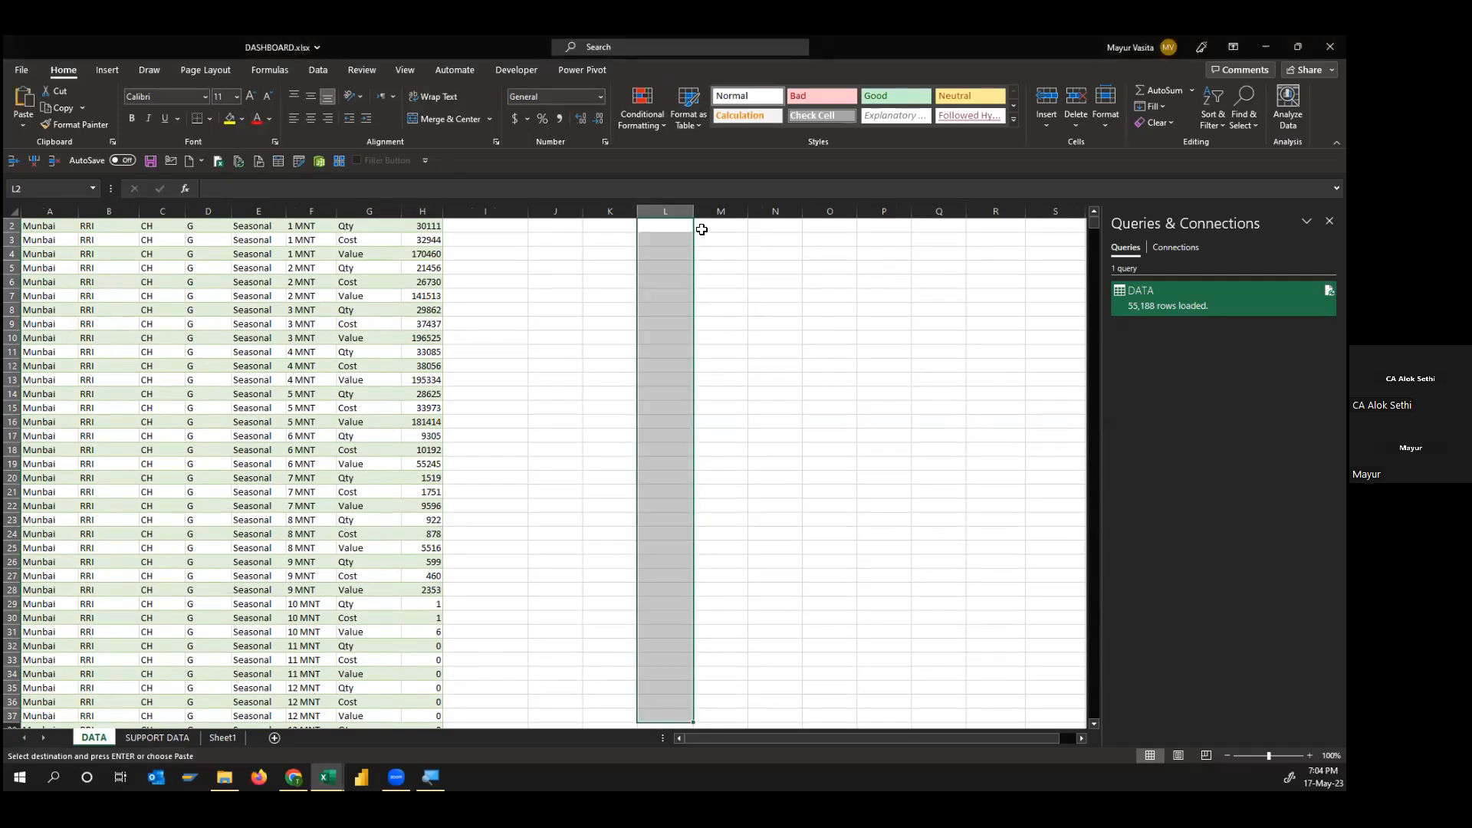
click(147, 738)
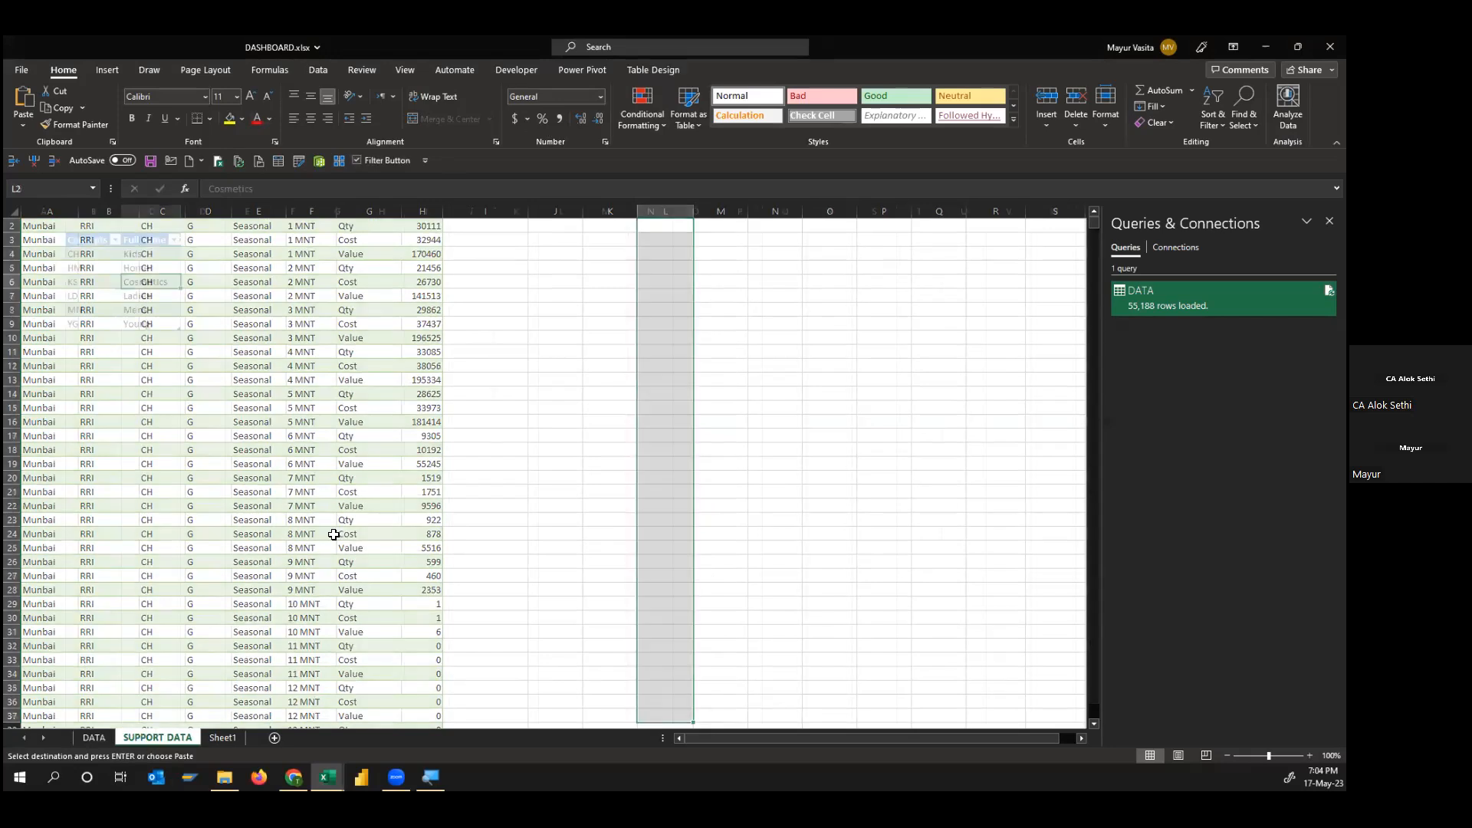
click(311, 118)
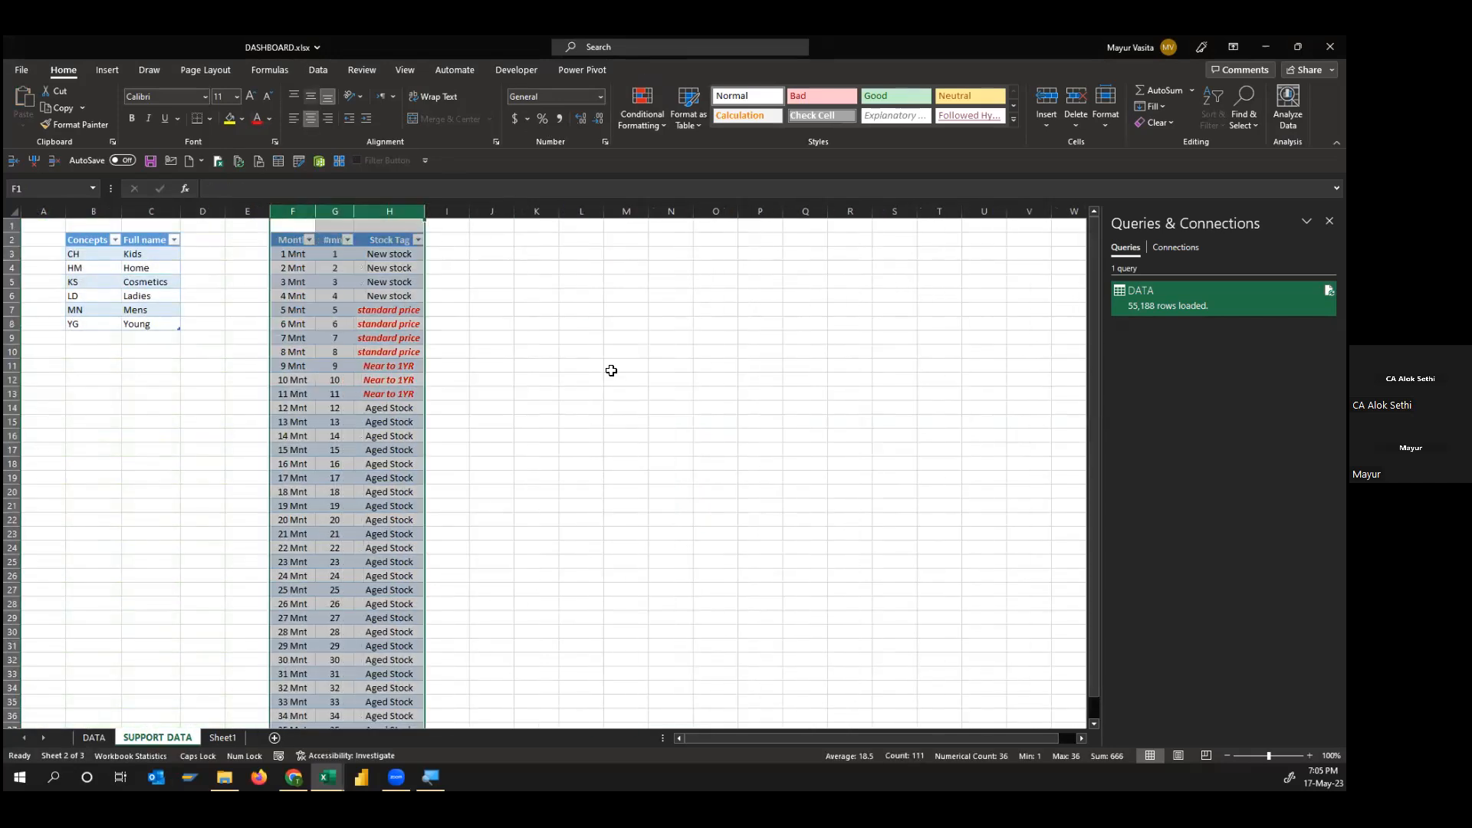
click(625, 365)
Examine which month ranges belong to New stock, standard price, Near to 1YR and Aged Stock in the Stock Tag table
drag(297, 257, 295, 297)
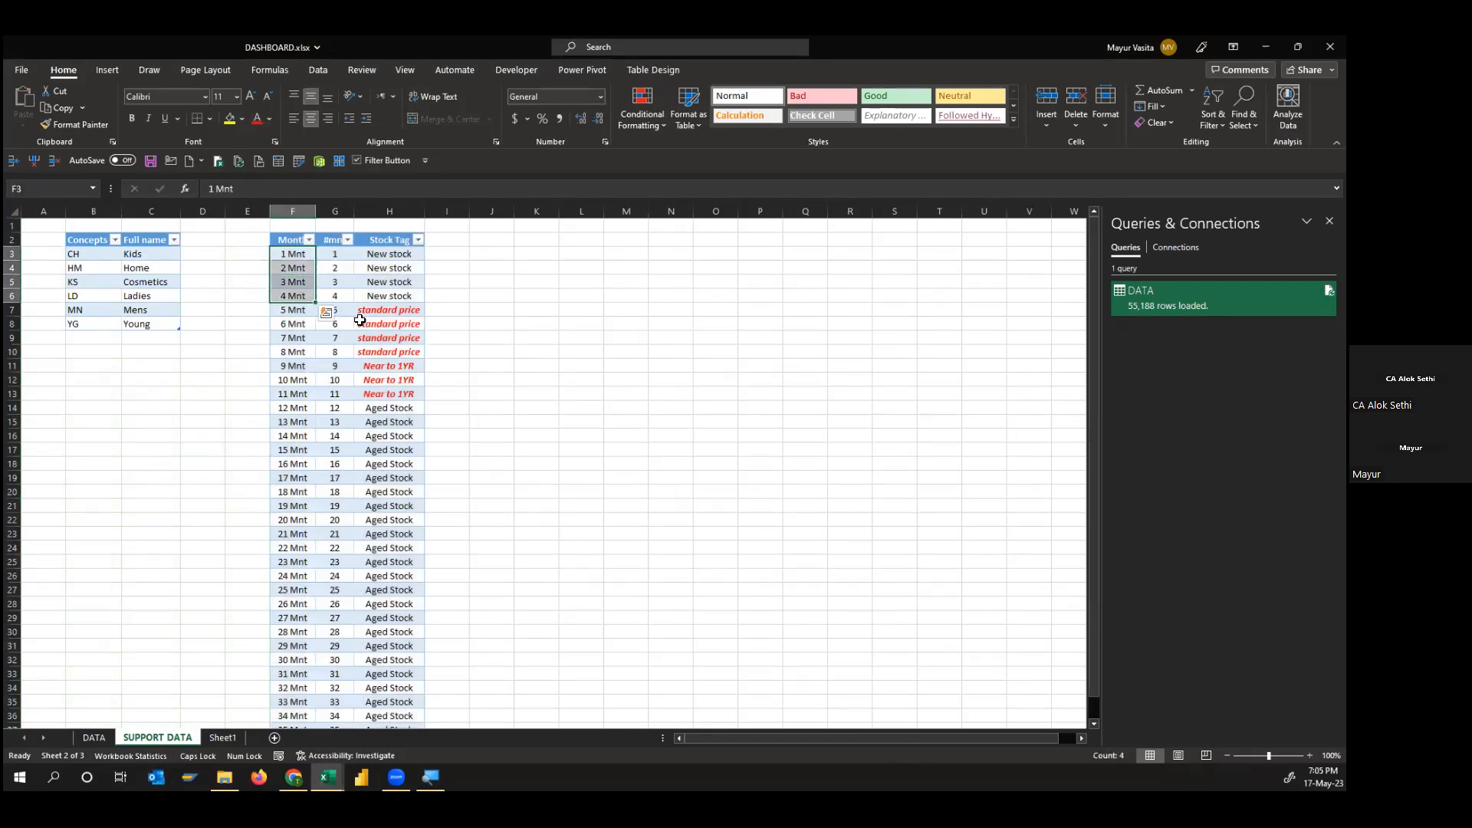
drag(382, 254, 392, 297)
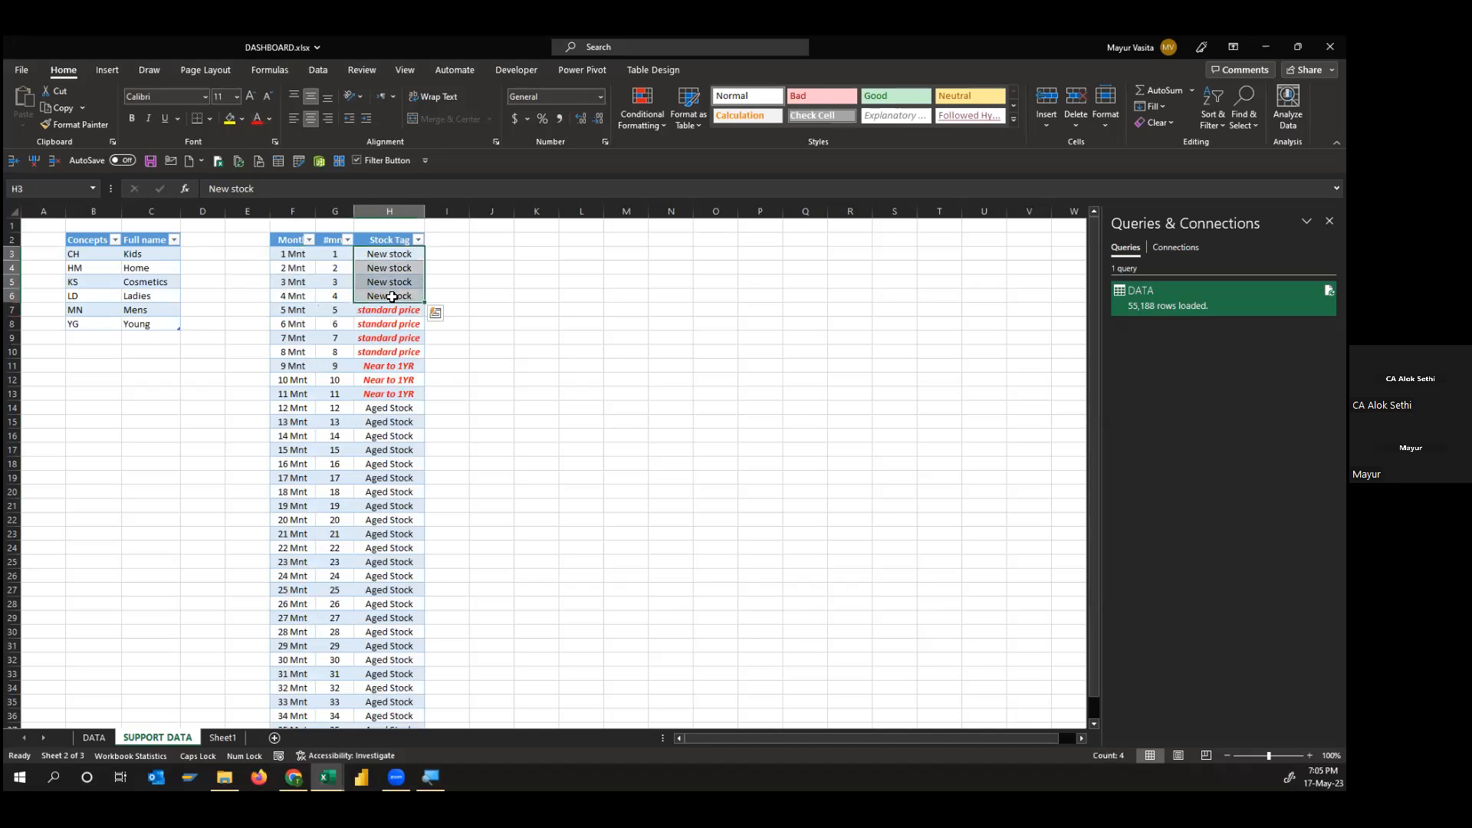
click(291, 312)
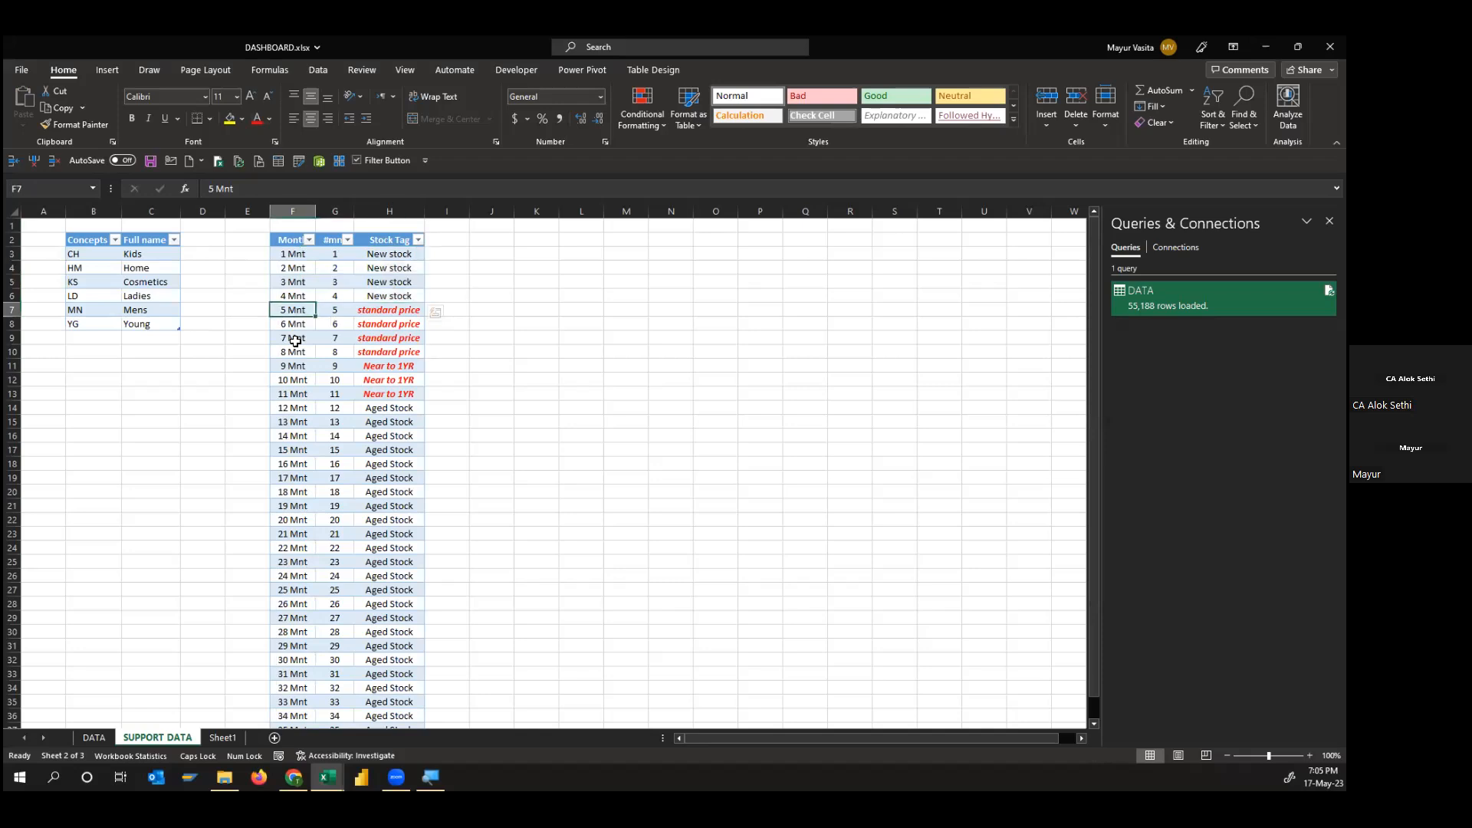
drag(295, 341, 302, 374)
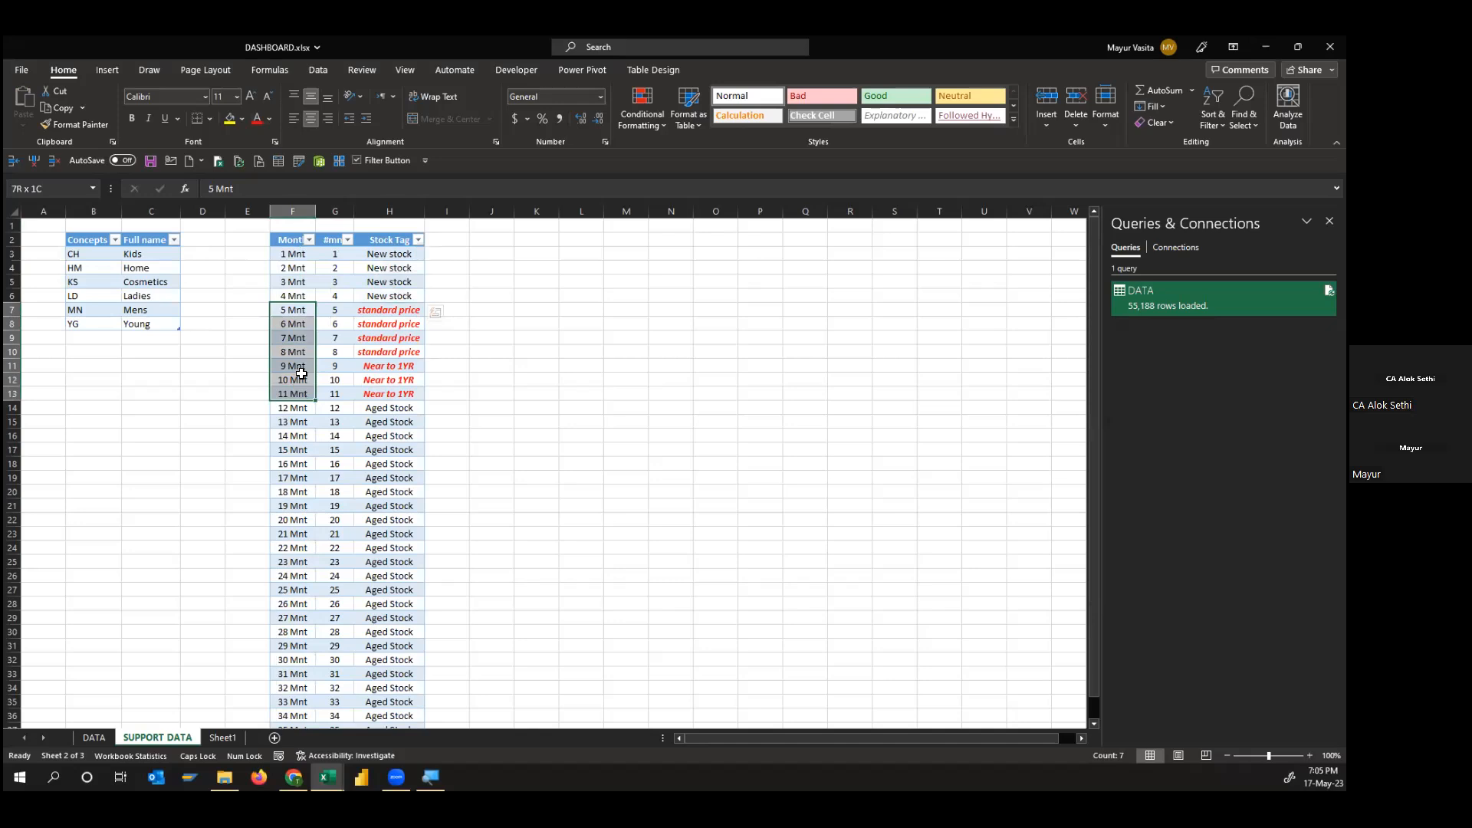
mouse_move(301, 374)
mouse_down()
mouse_move(298, 353)
mouse_move(295, 393)
mouse_up()
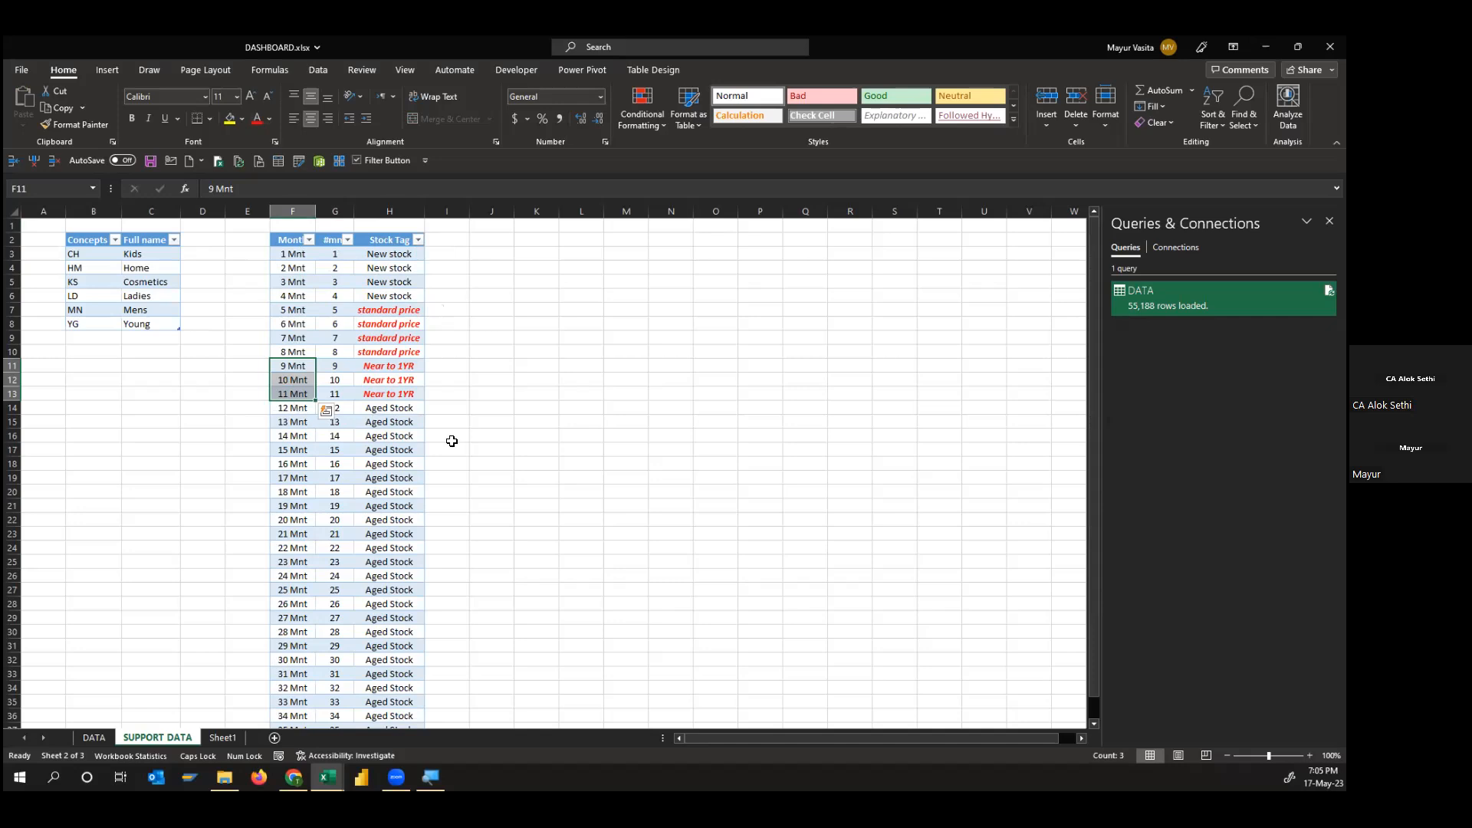
key(Down)
key(Down)
key(Down)
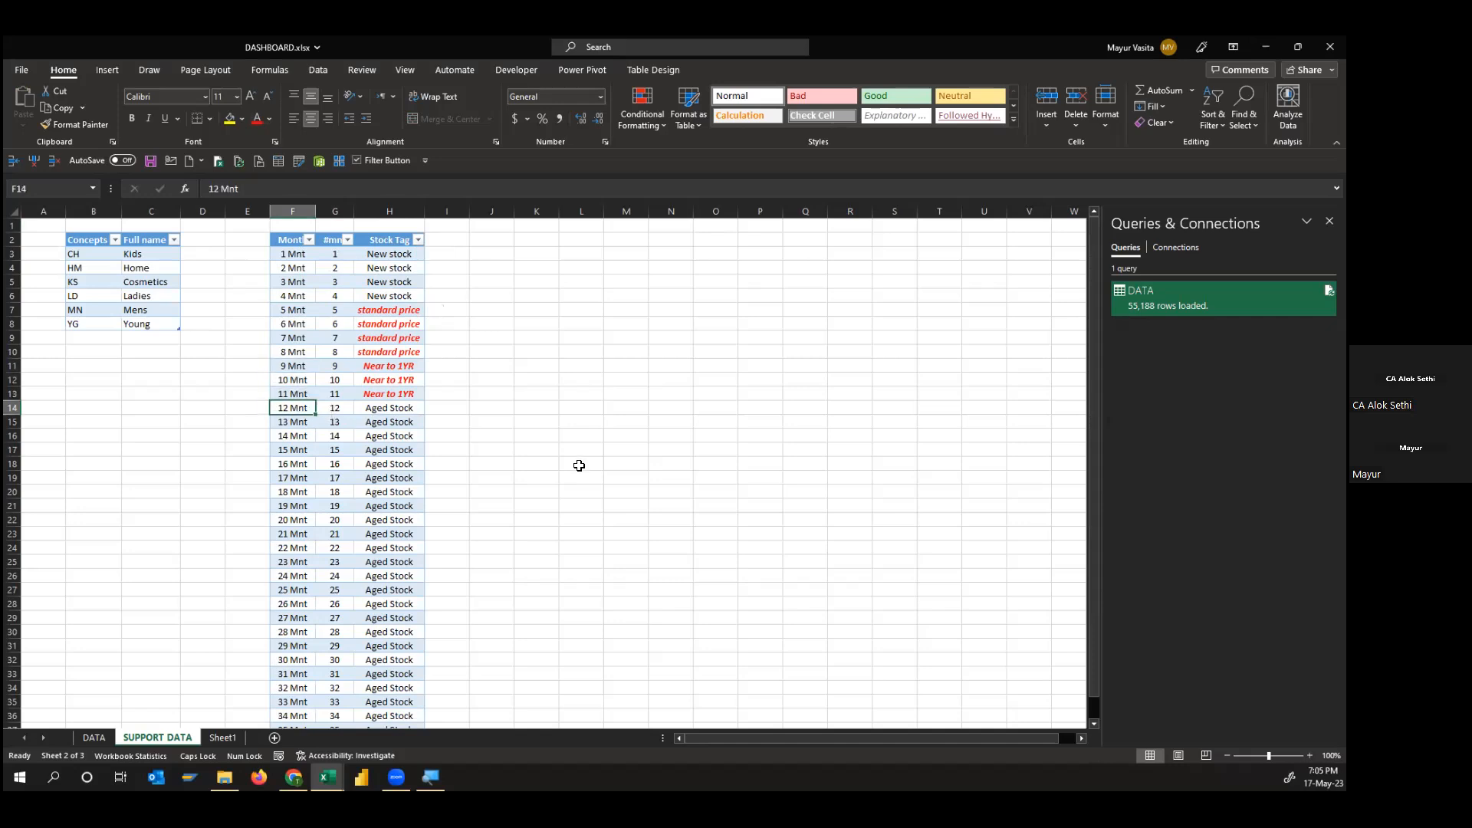
key(ctrl+shift+Down)
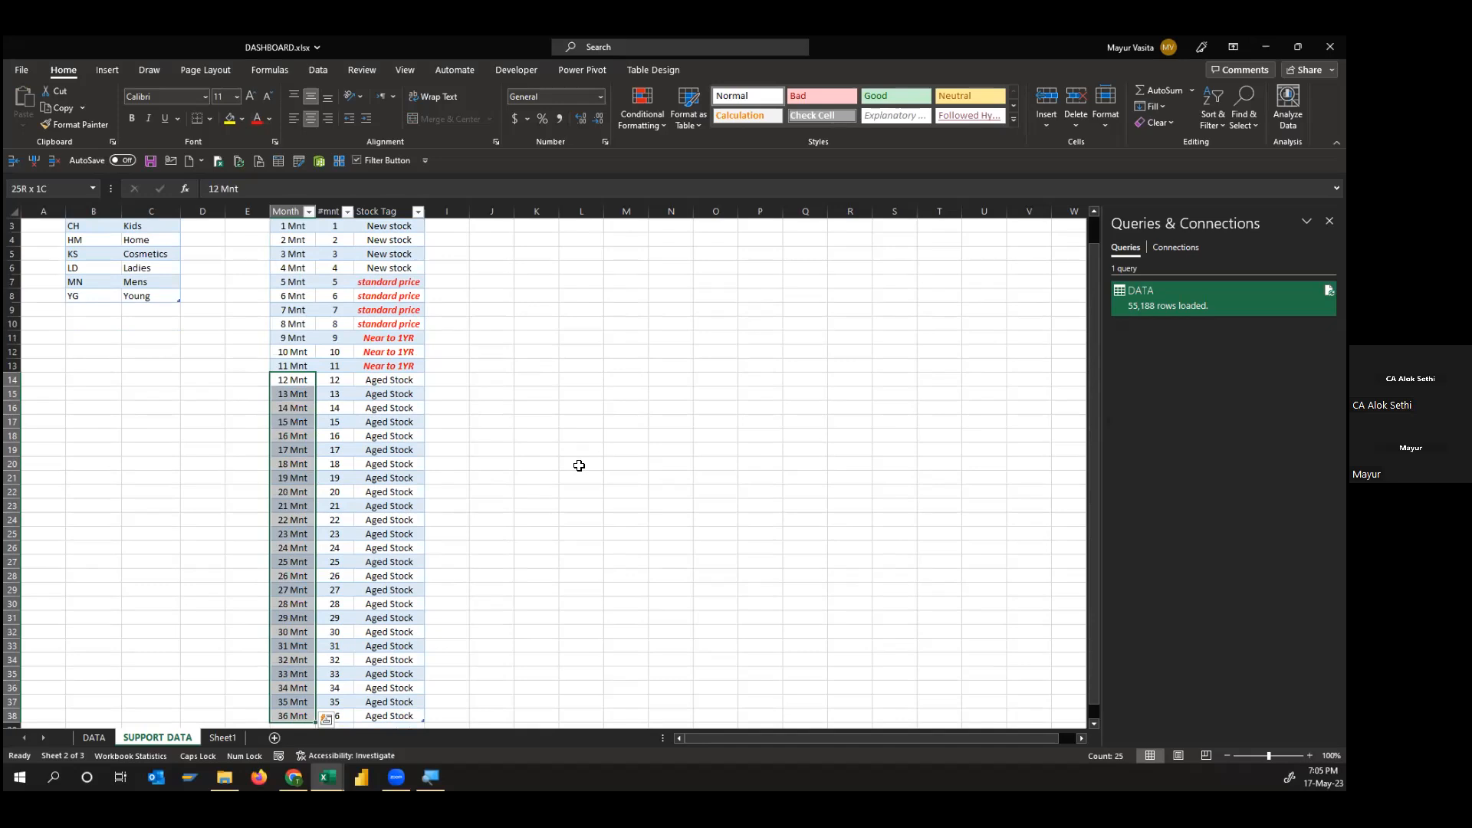
scroll(579, 466, up, 1)
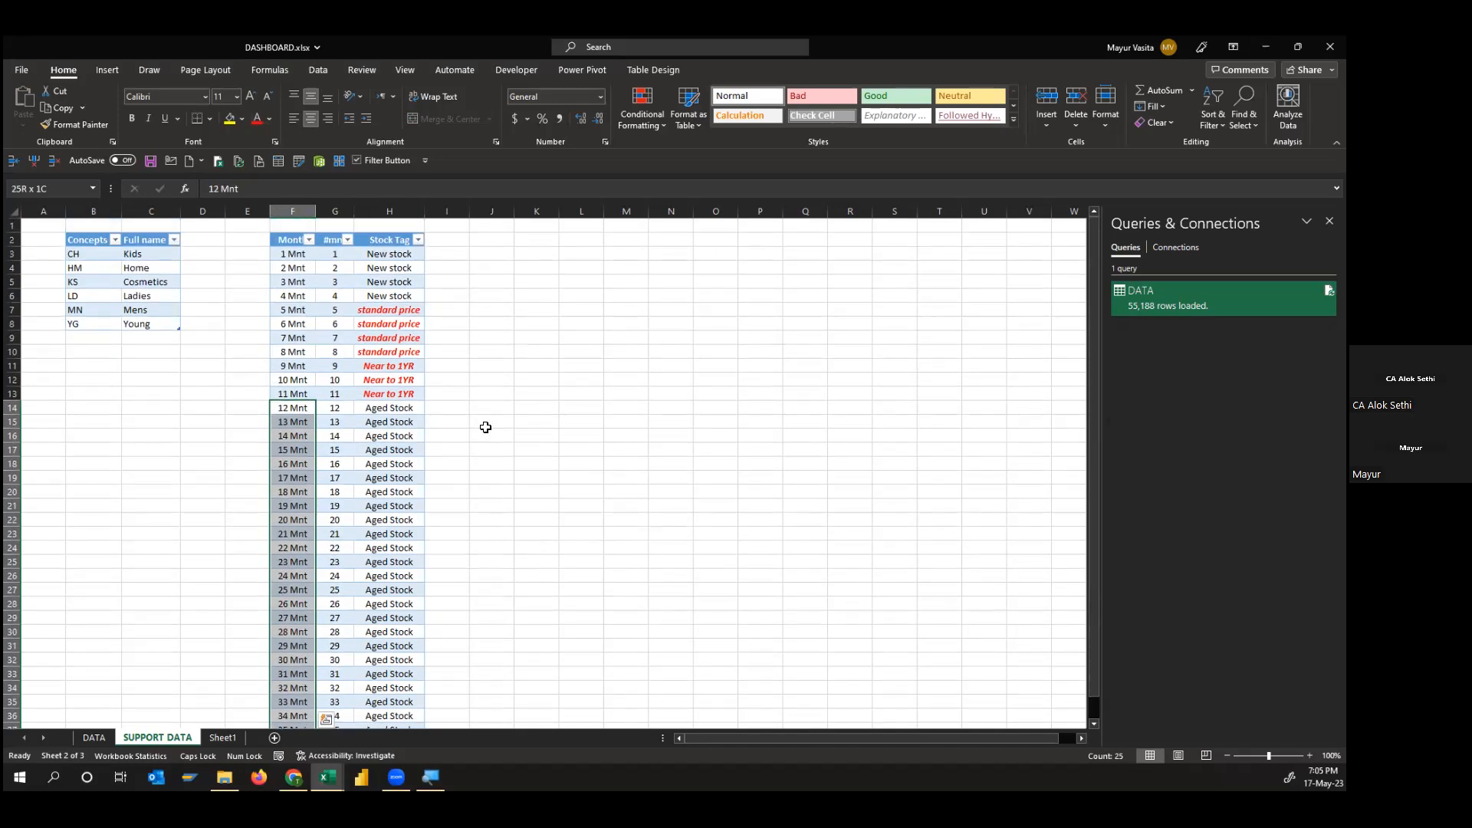
click(334, 337)
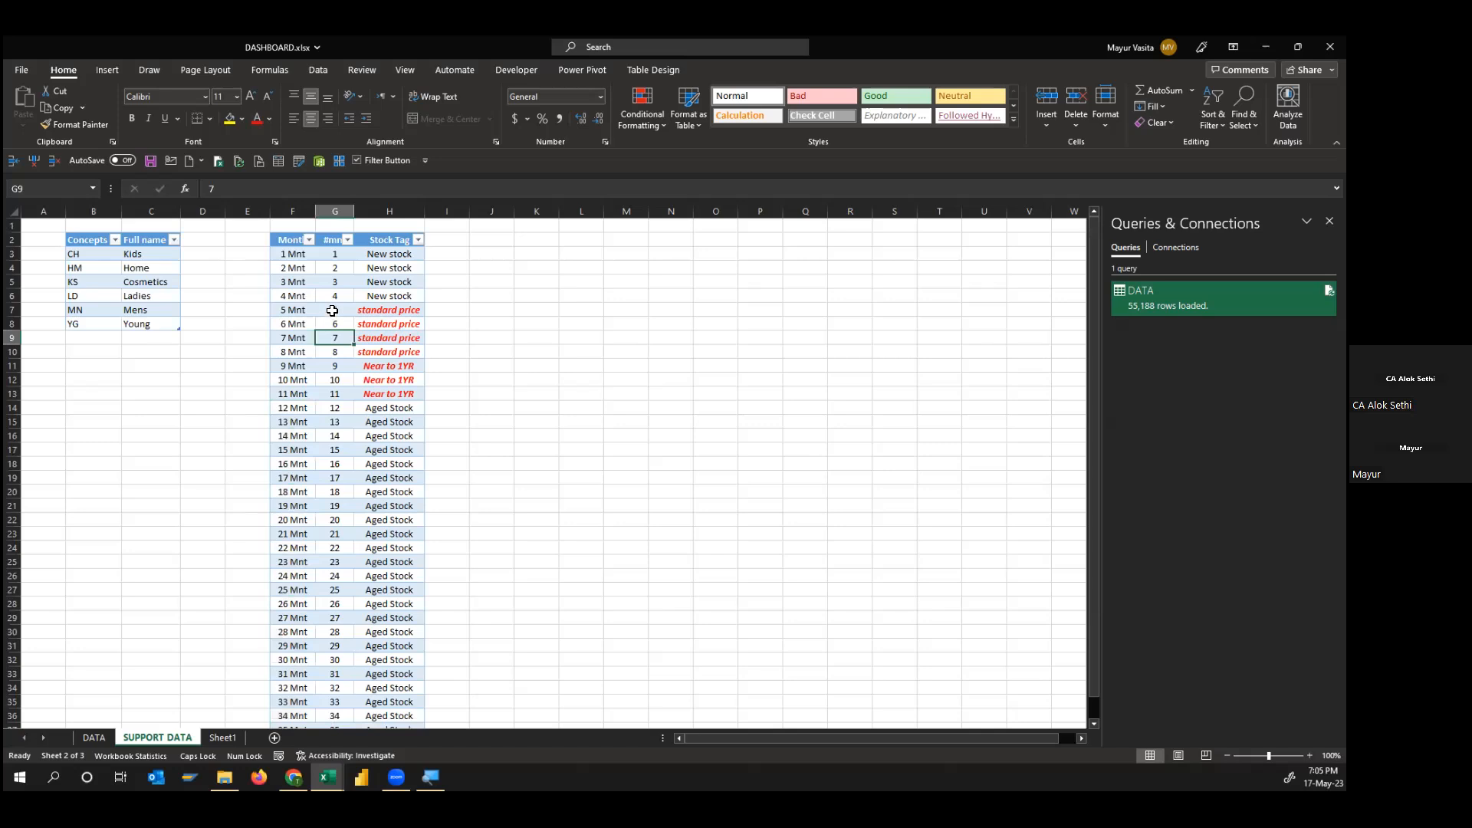
click(653, 70)
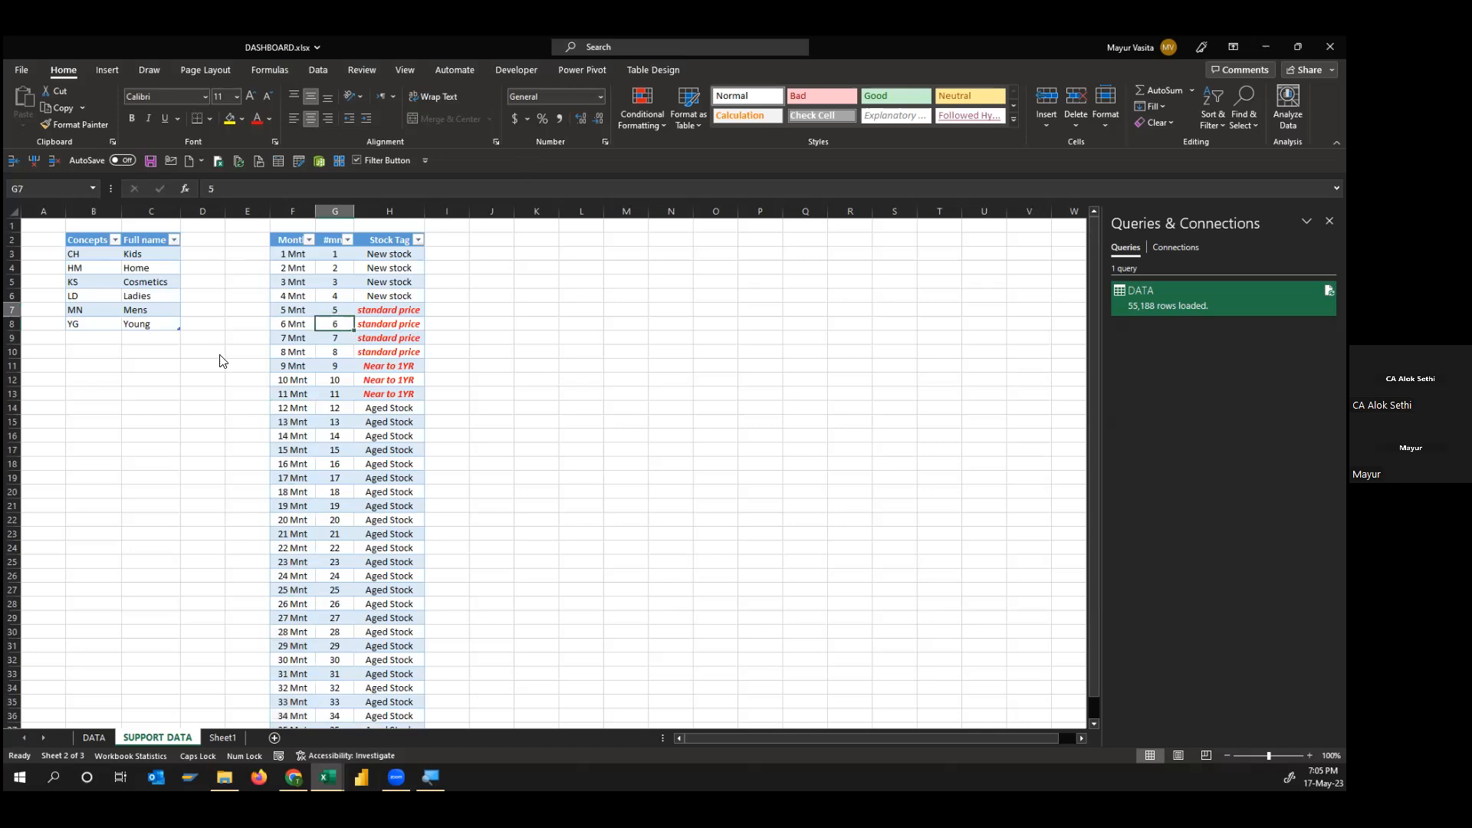
Check the names of the two lookup tables and create a Power Query query from the Concepts and Full name table
click(338, 308)
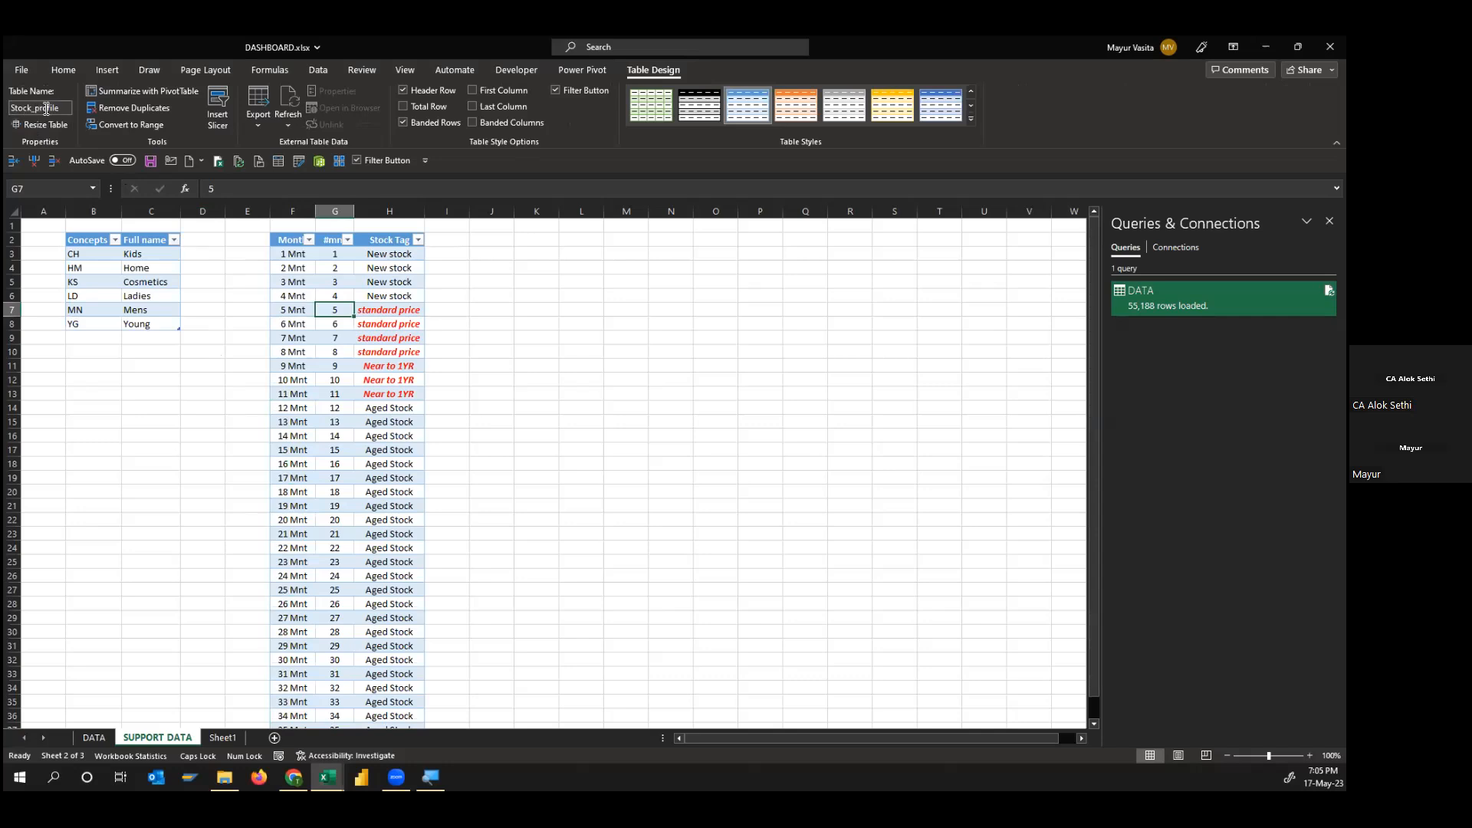
drag(389, 254, 390, 436)
click(103, 269)
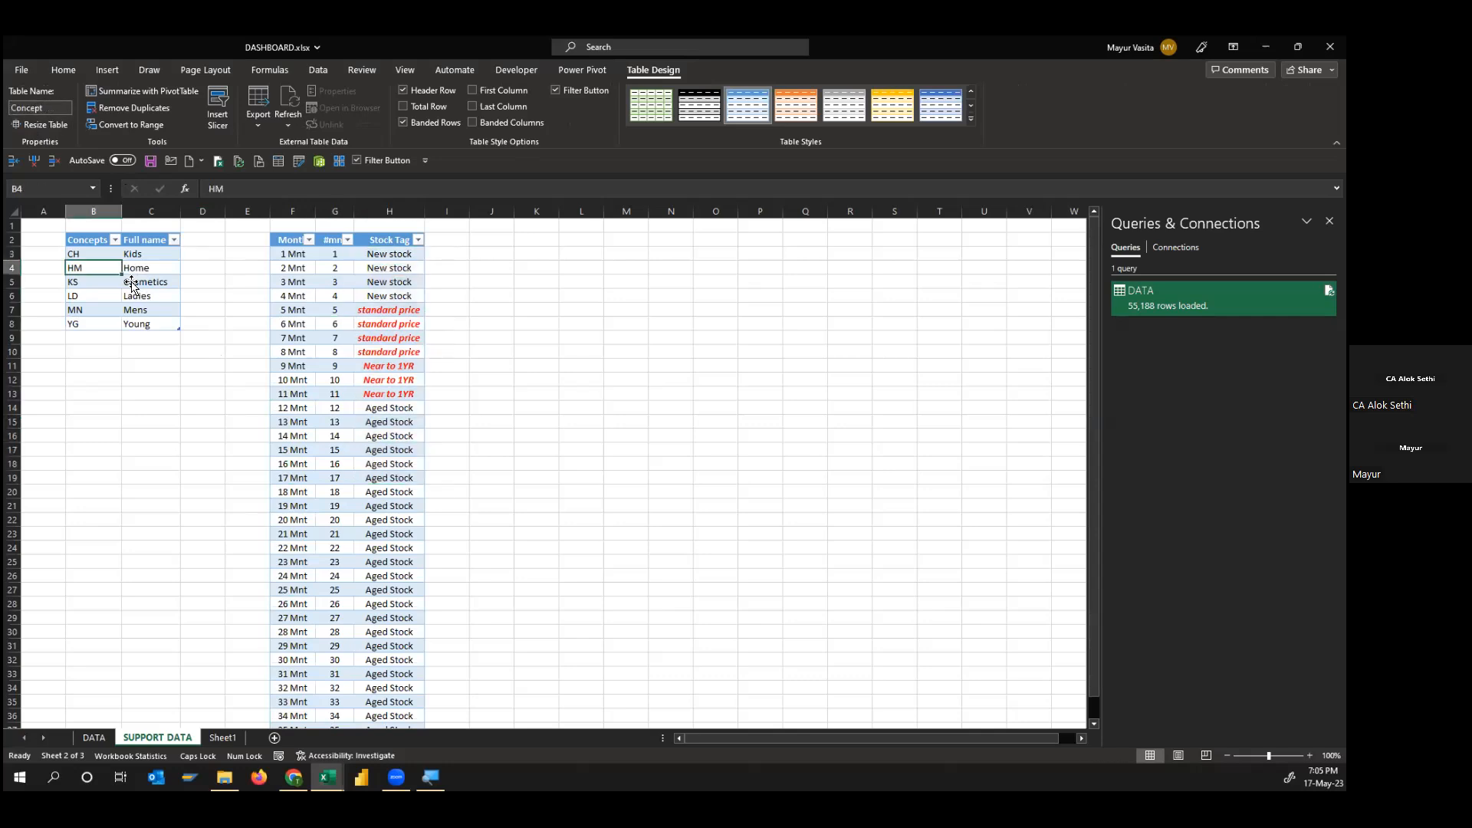
click(132, 285)
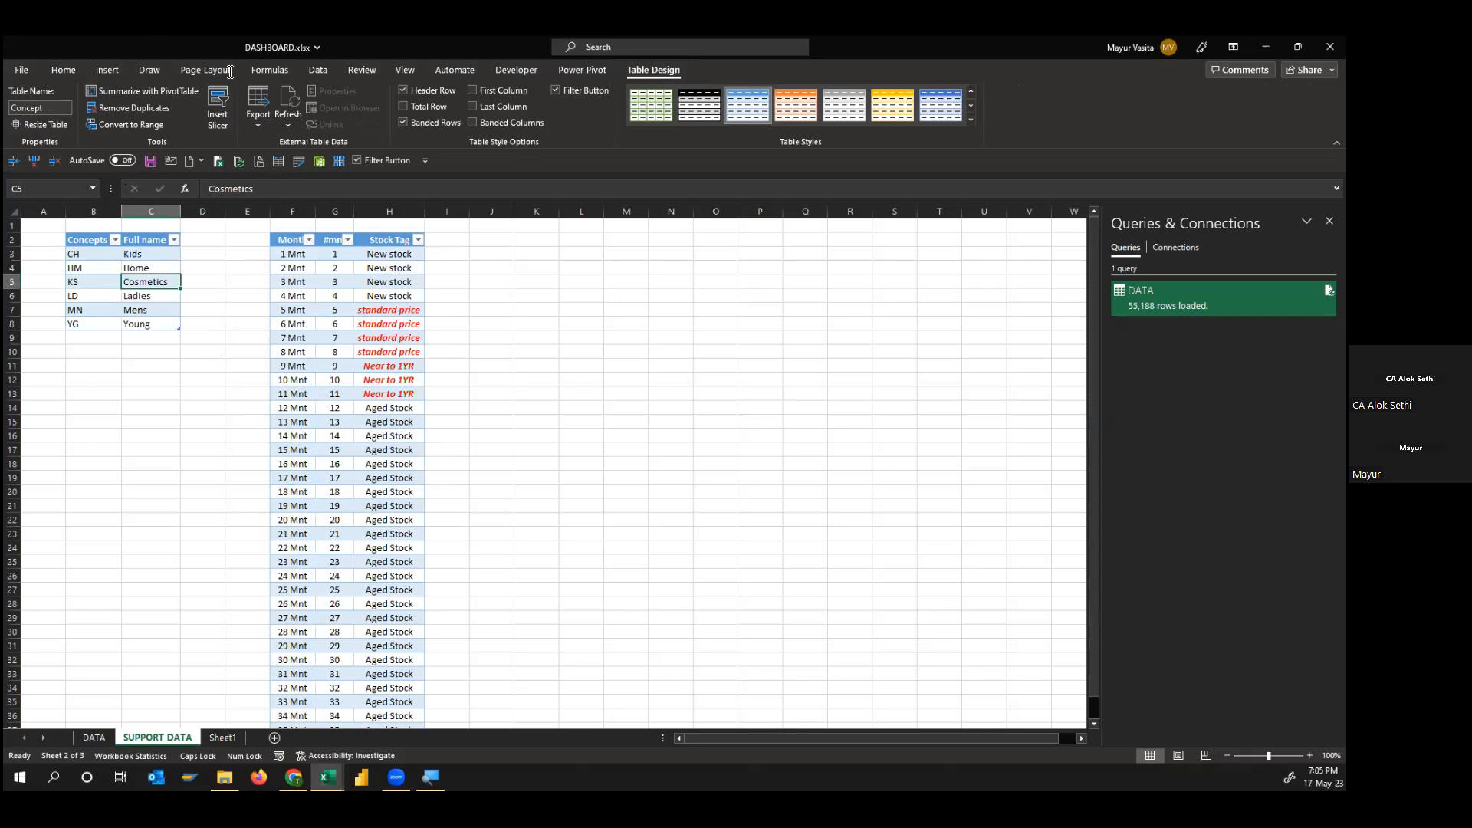
click(318, 70)
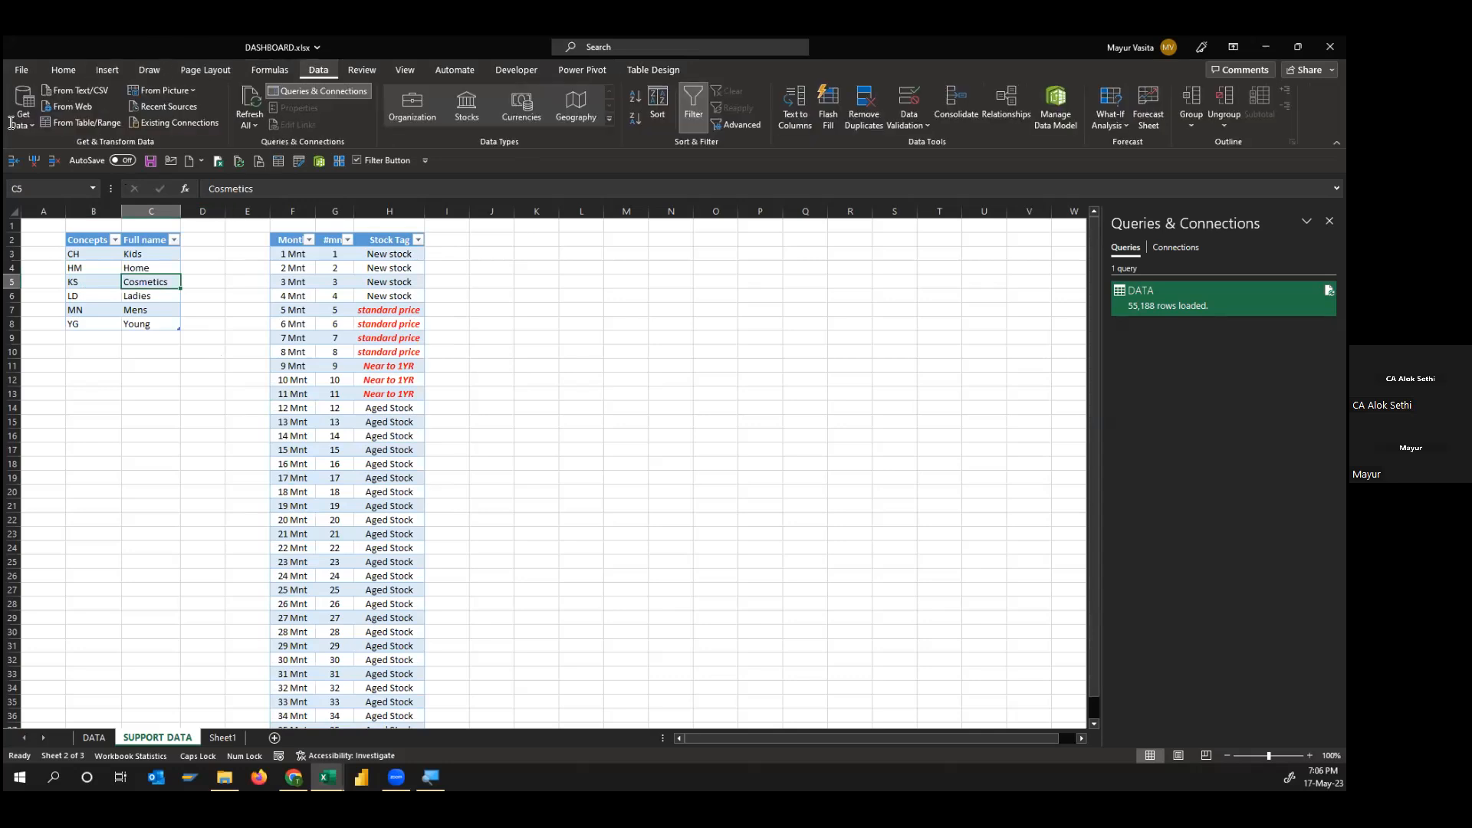
click(13, 129)
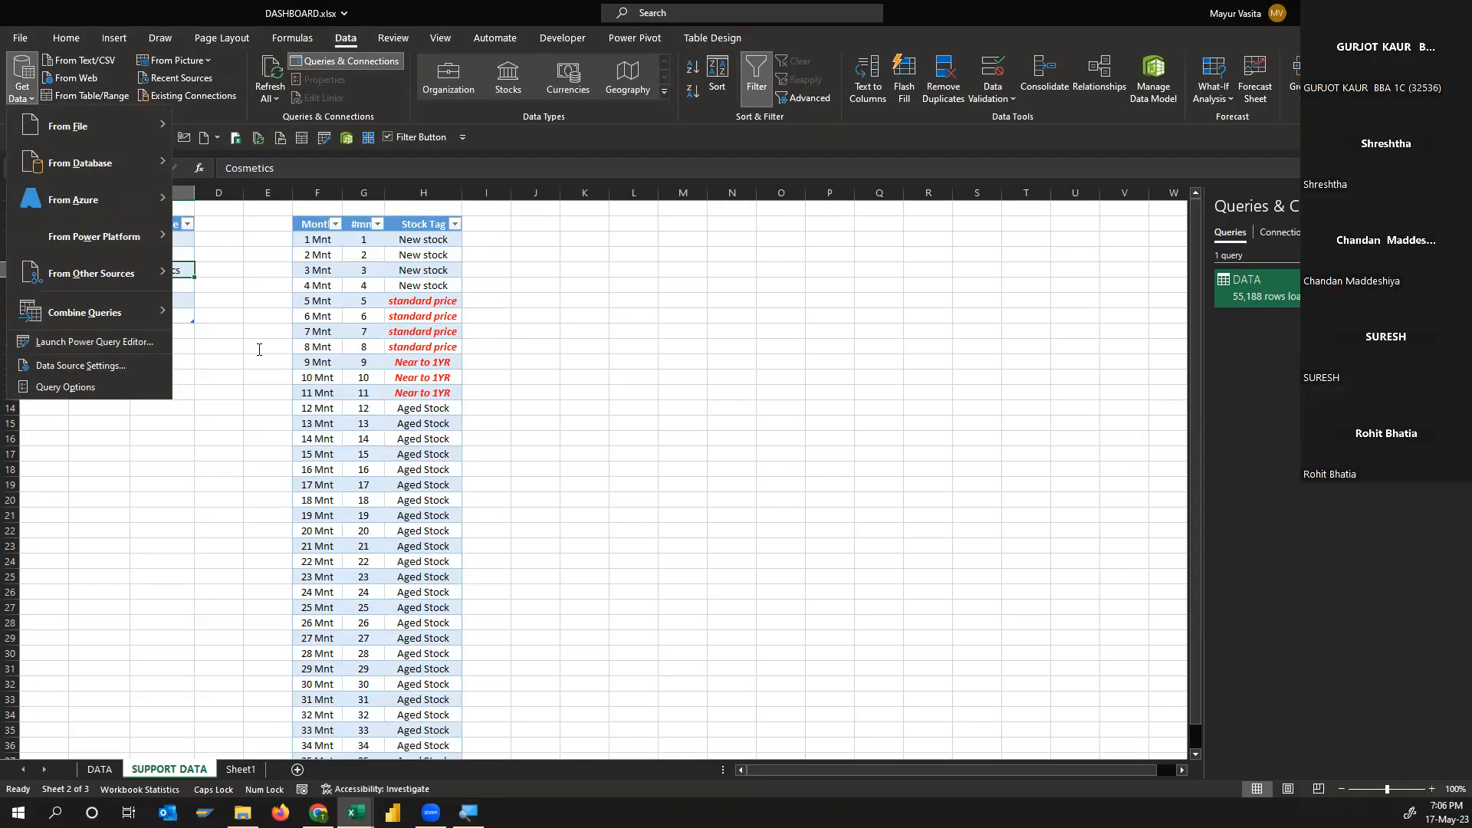
click(259, 349)
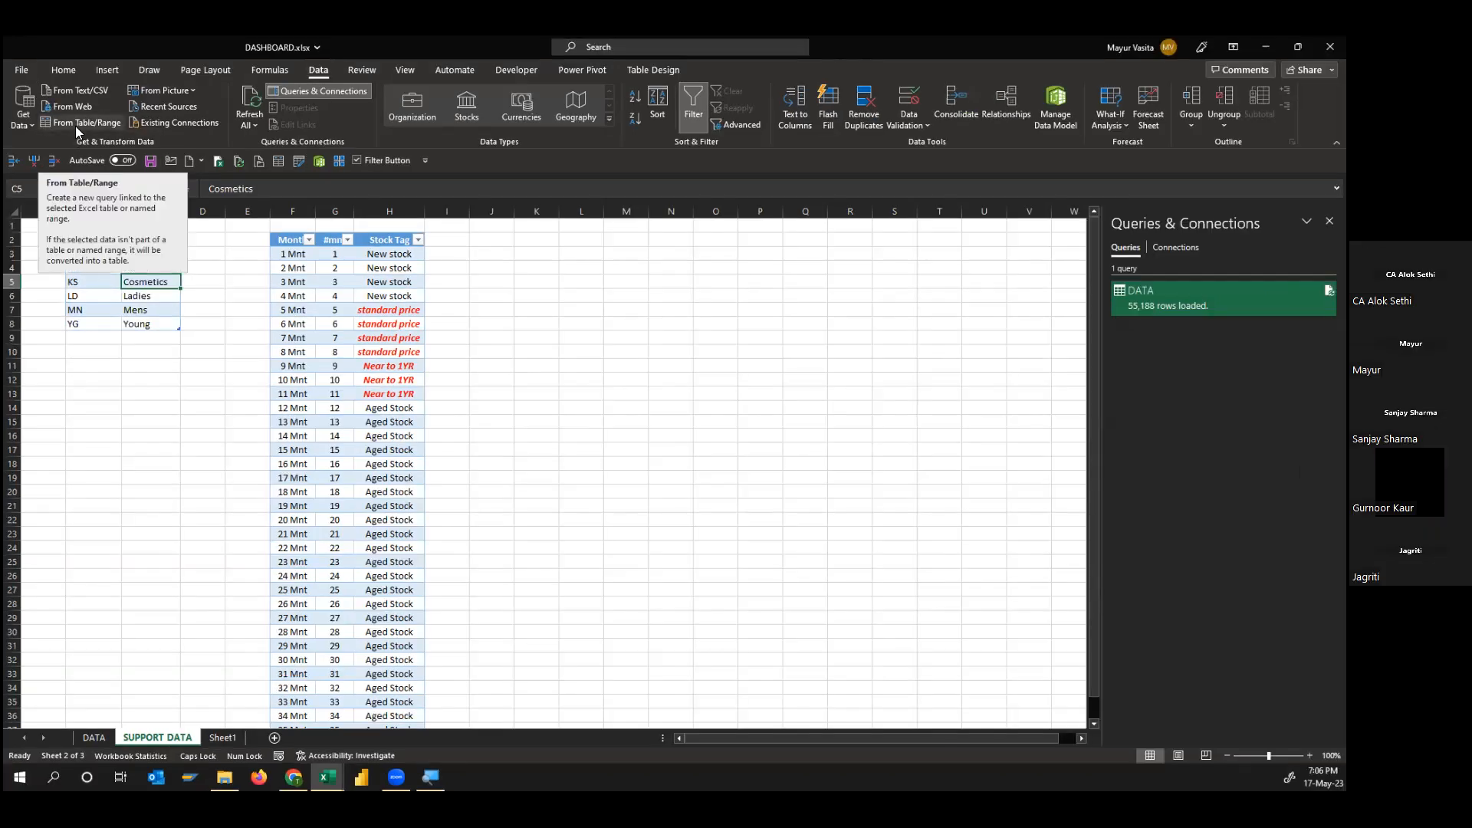
click(75, 125)
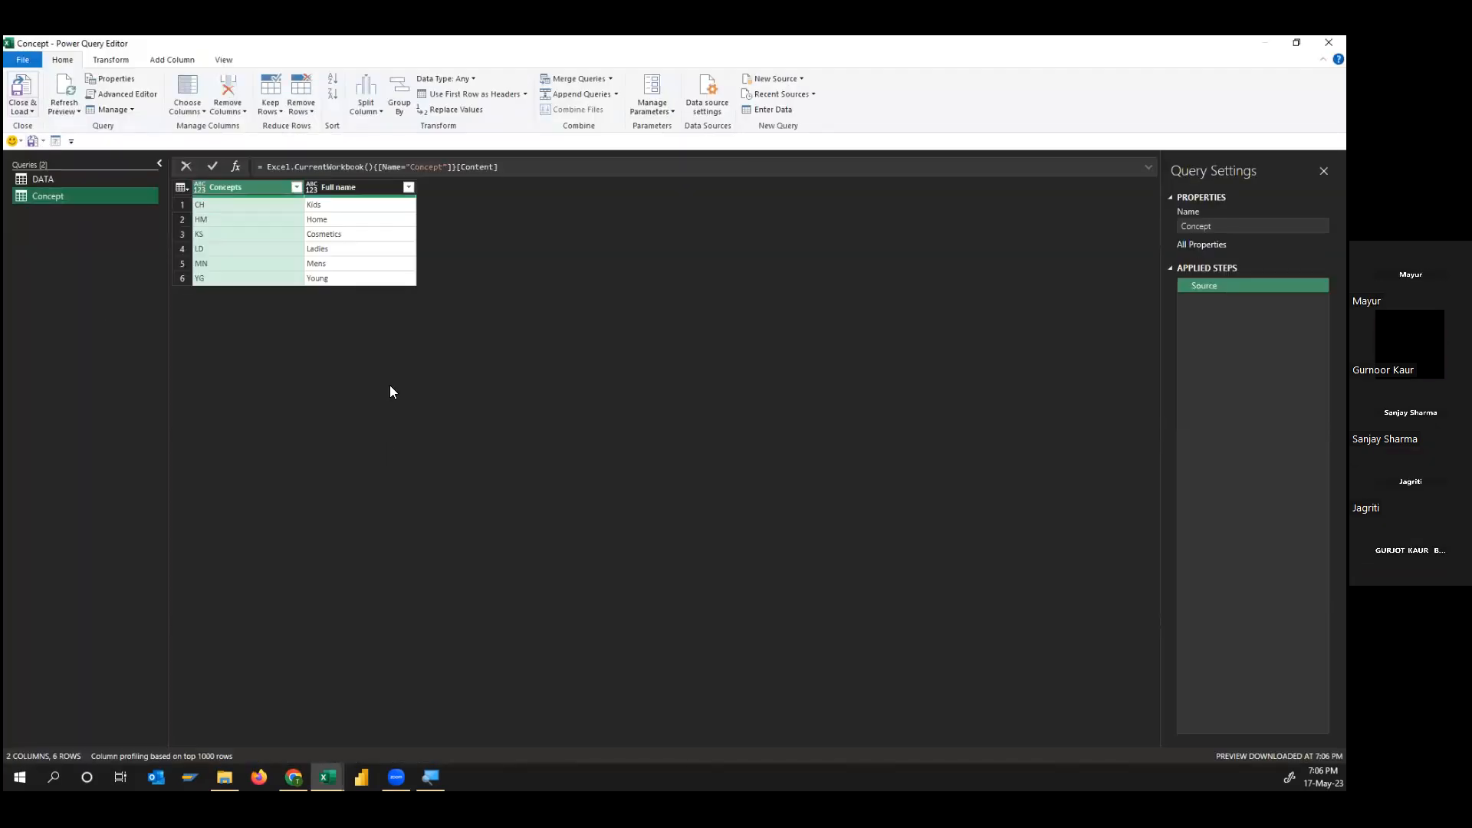
Load the Concept query into the workbook as a connection only
click(22, 109)
click(59, 145)
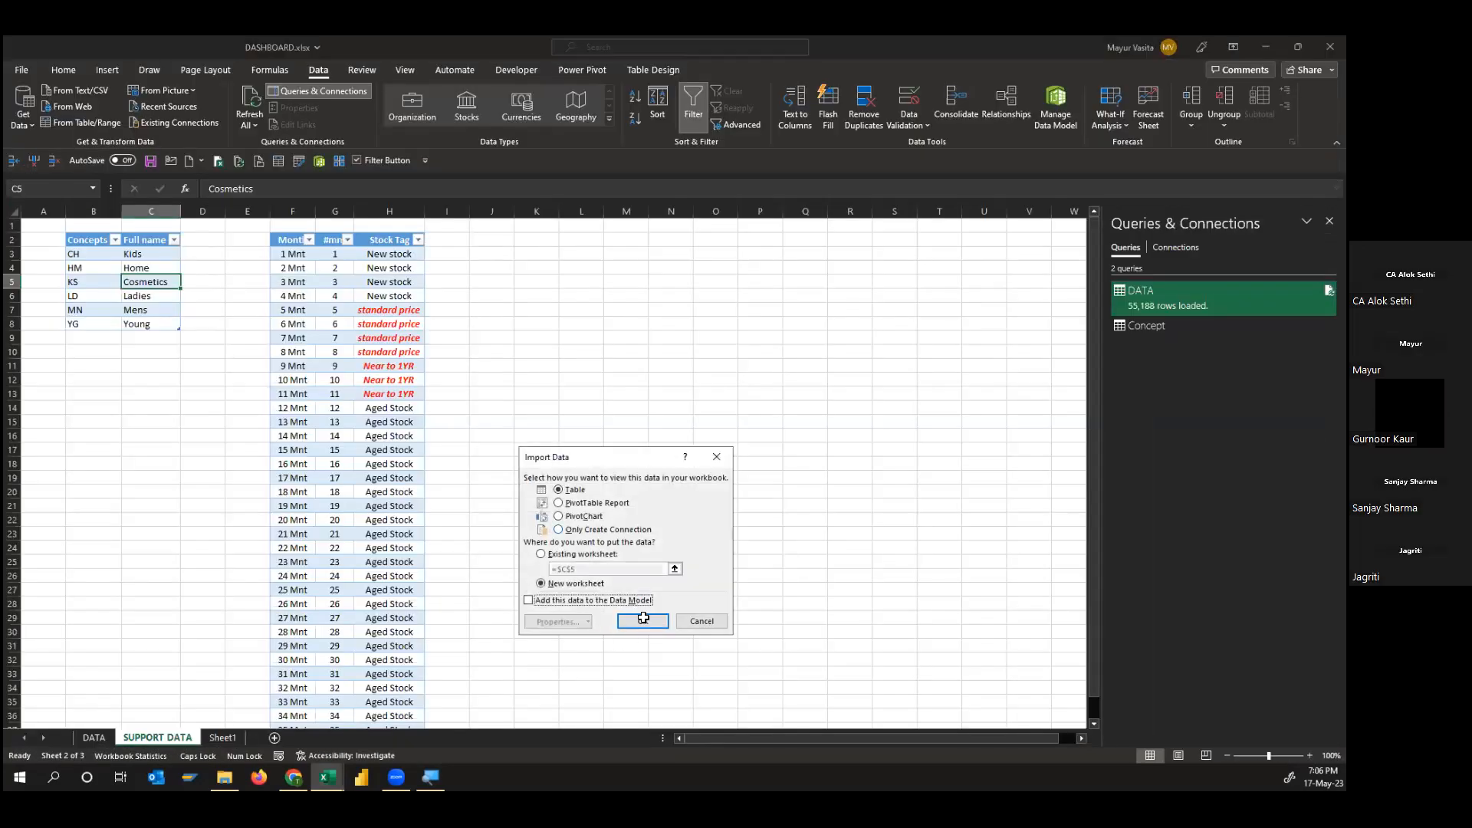
key(alt+o)
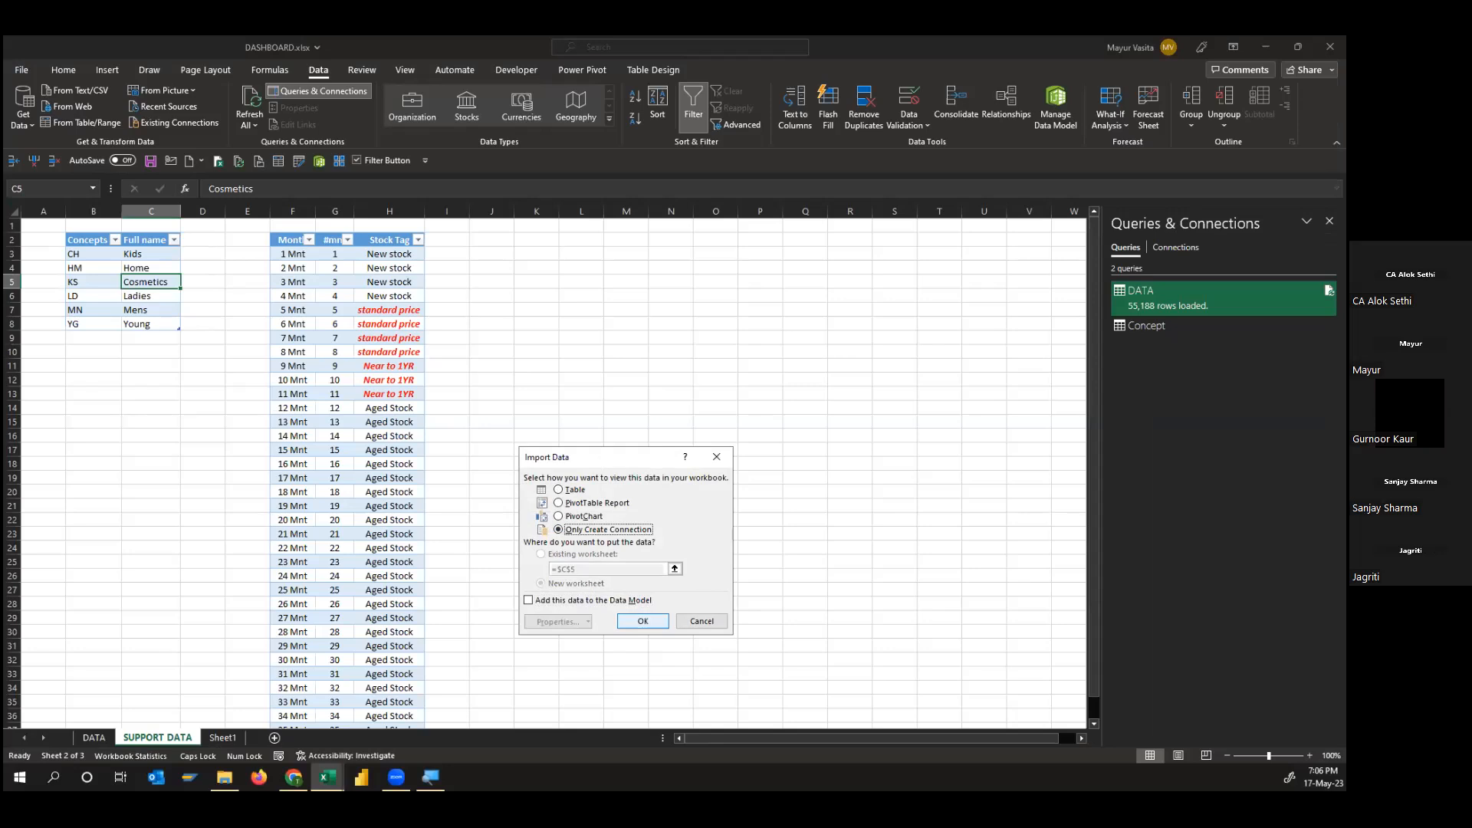
key(Return)
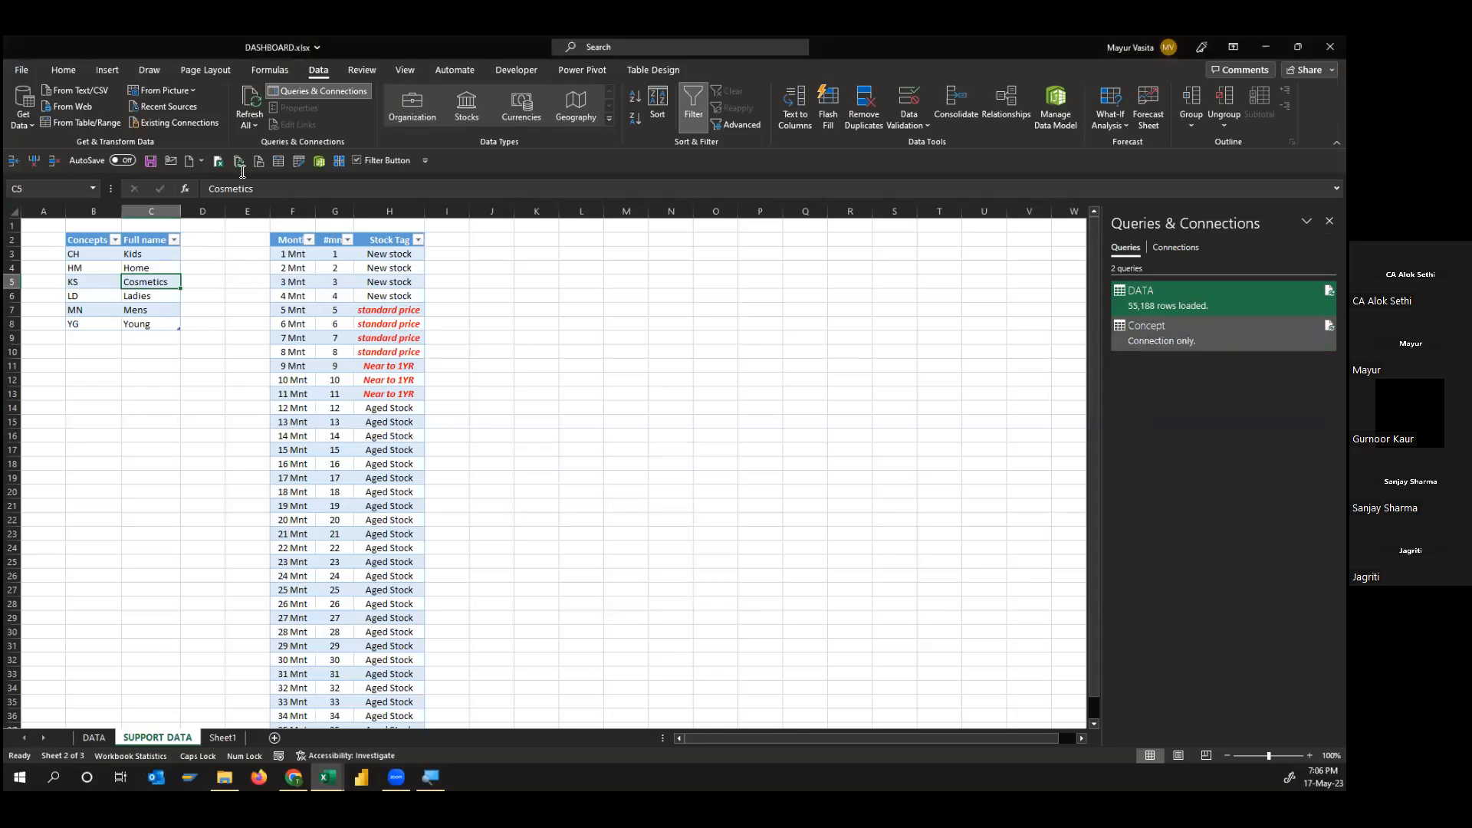
Create a Power Query query from the Month, #mnt and Stock Tag table and load it as a connection only
click(335, 296)
click(66, 120)
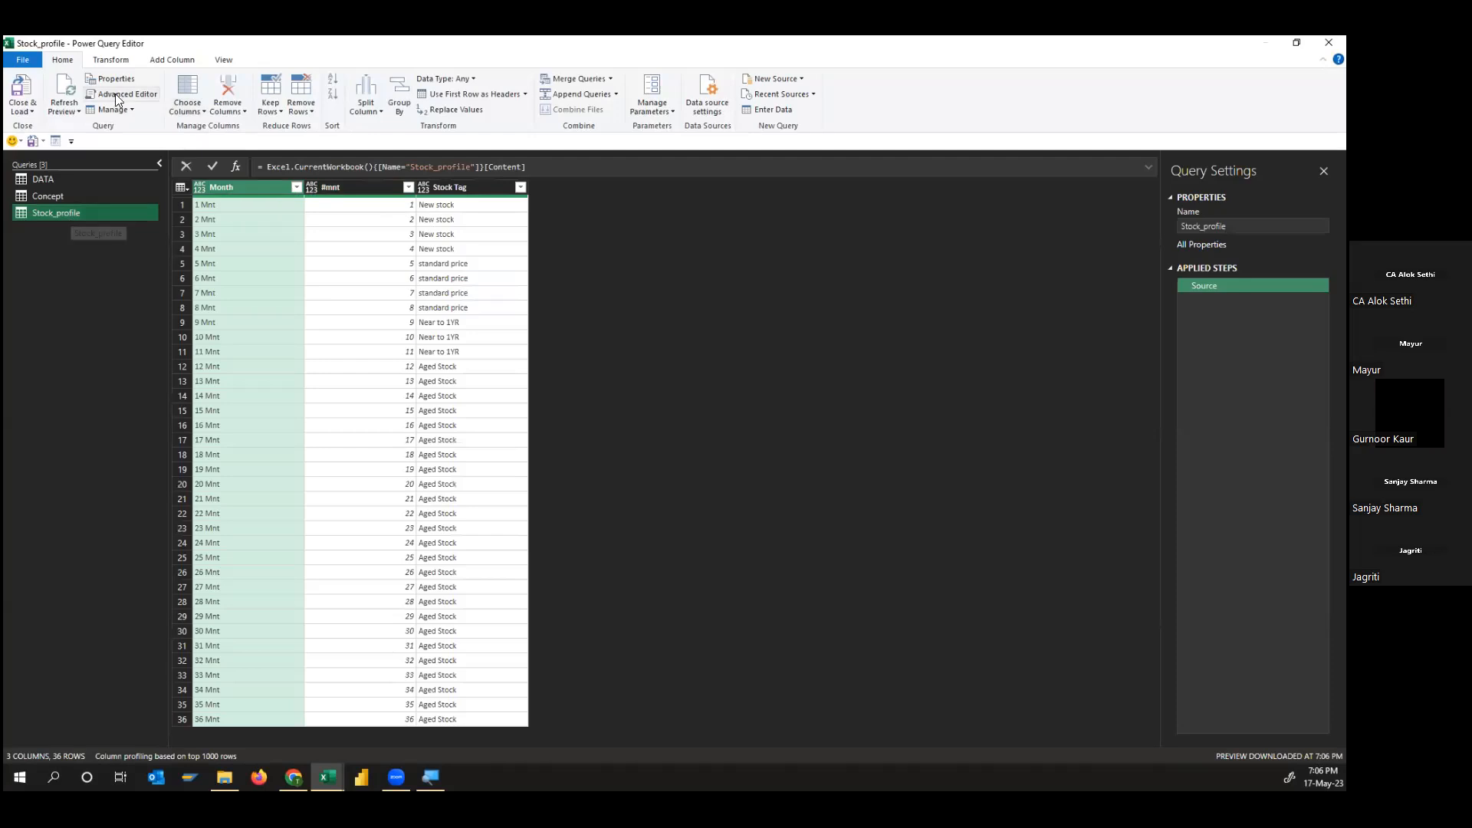
click(24, 109)
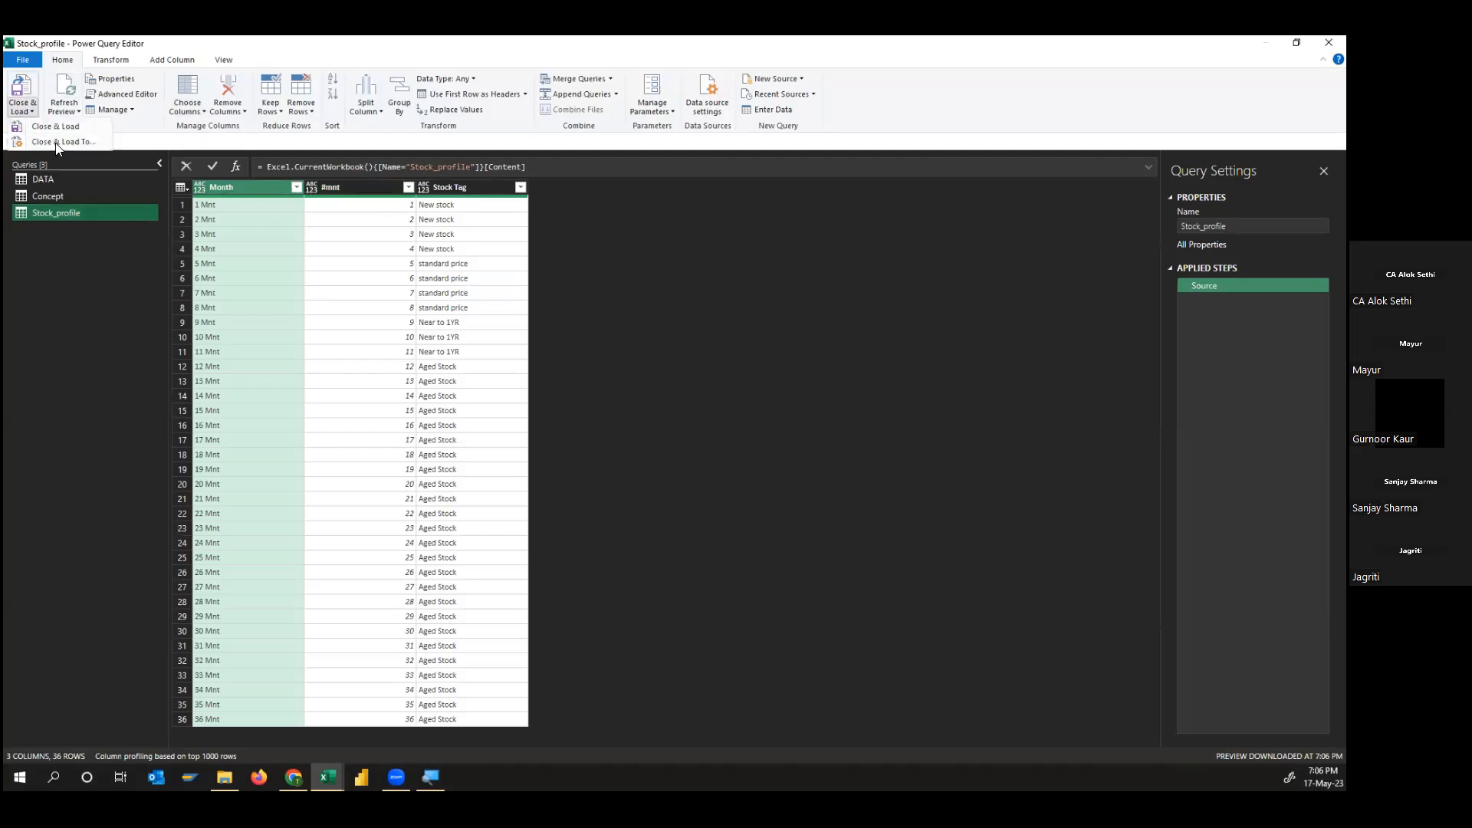
click(57, 144)
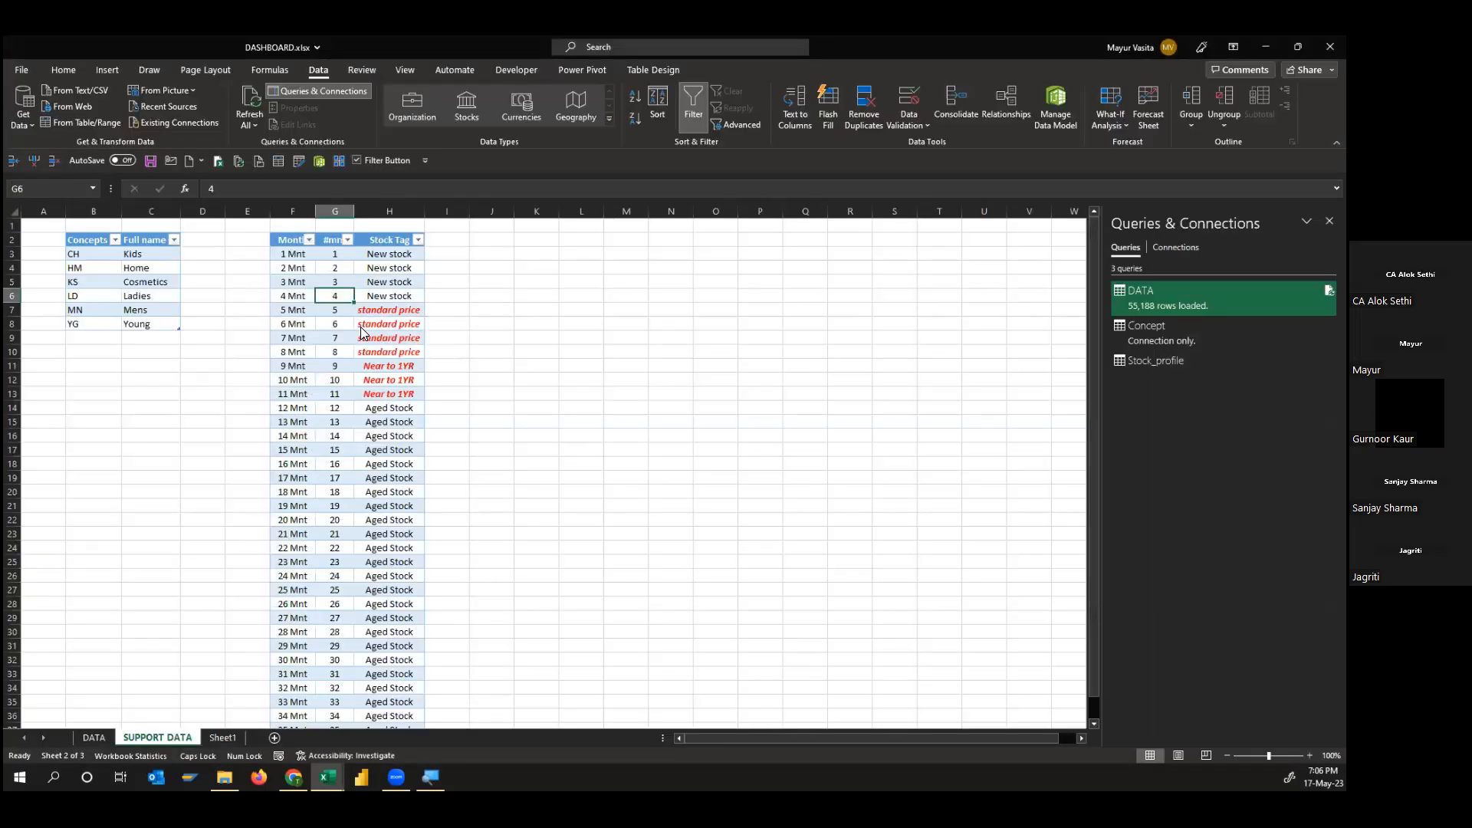
Edit the DATA query and merge the Concept query into it with a left outer join, matching Level 1 to Concepts
mouse_move(1196, 333)
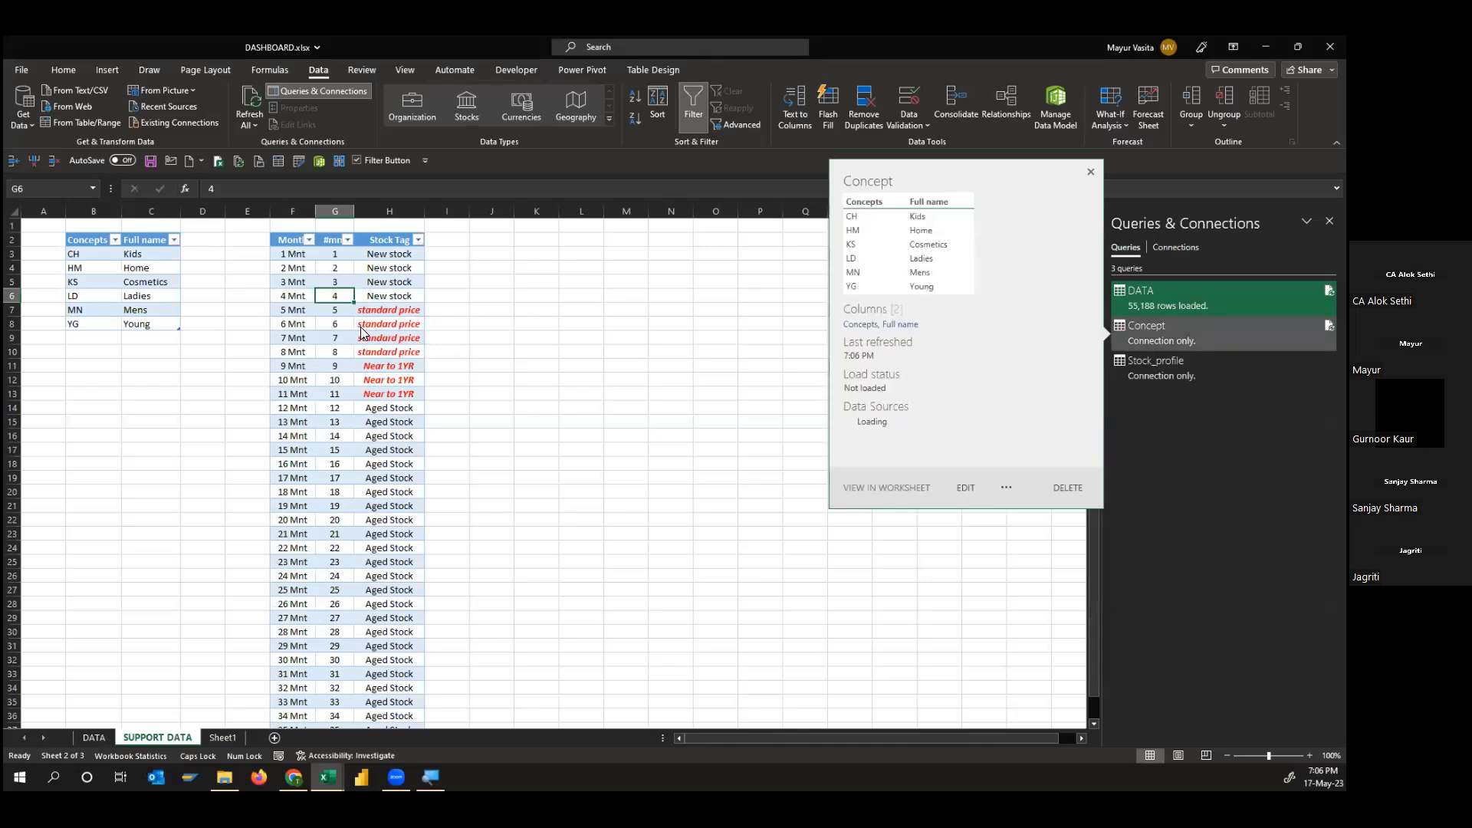
right_click(1168, 297)
click(1198, 342)
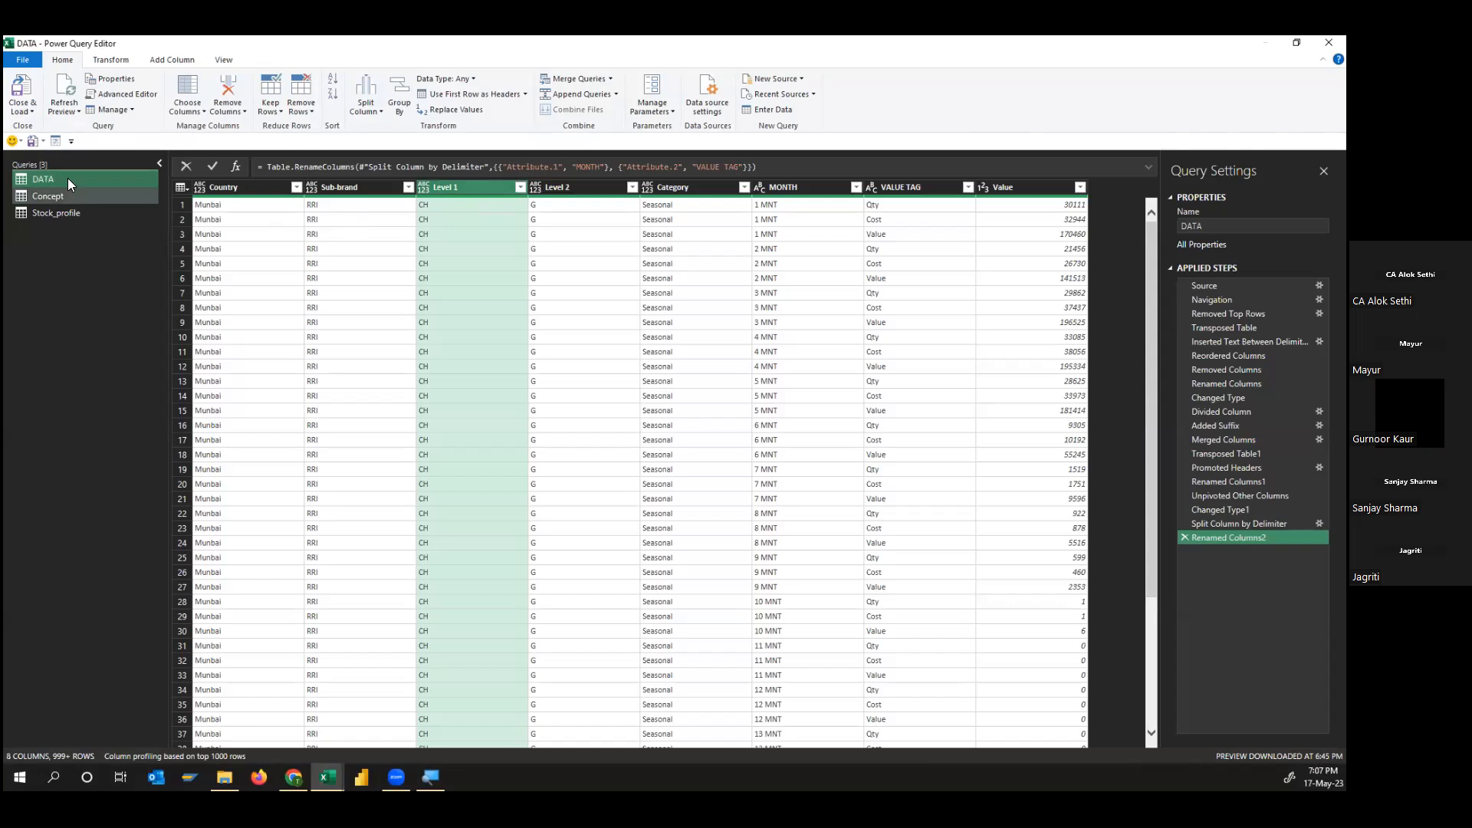
click(62, 196)
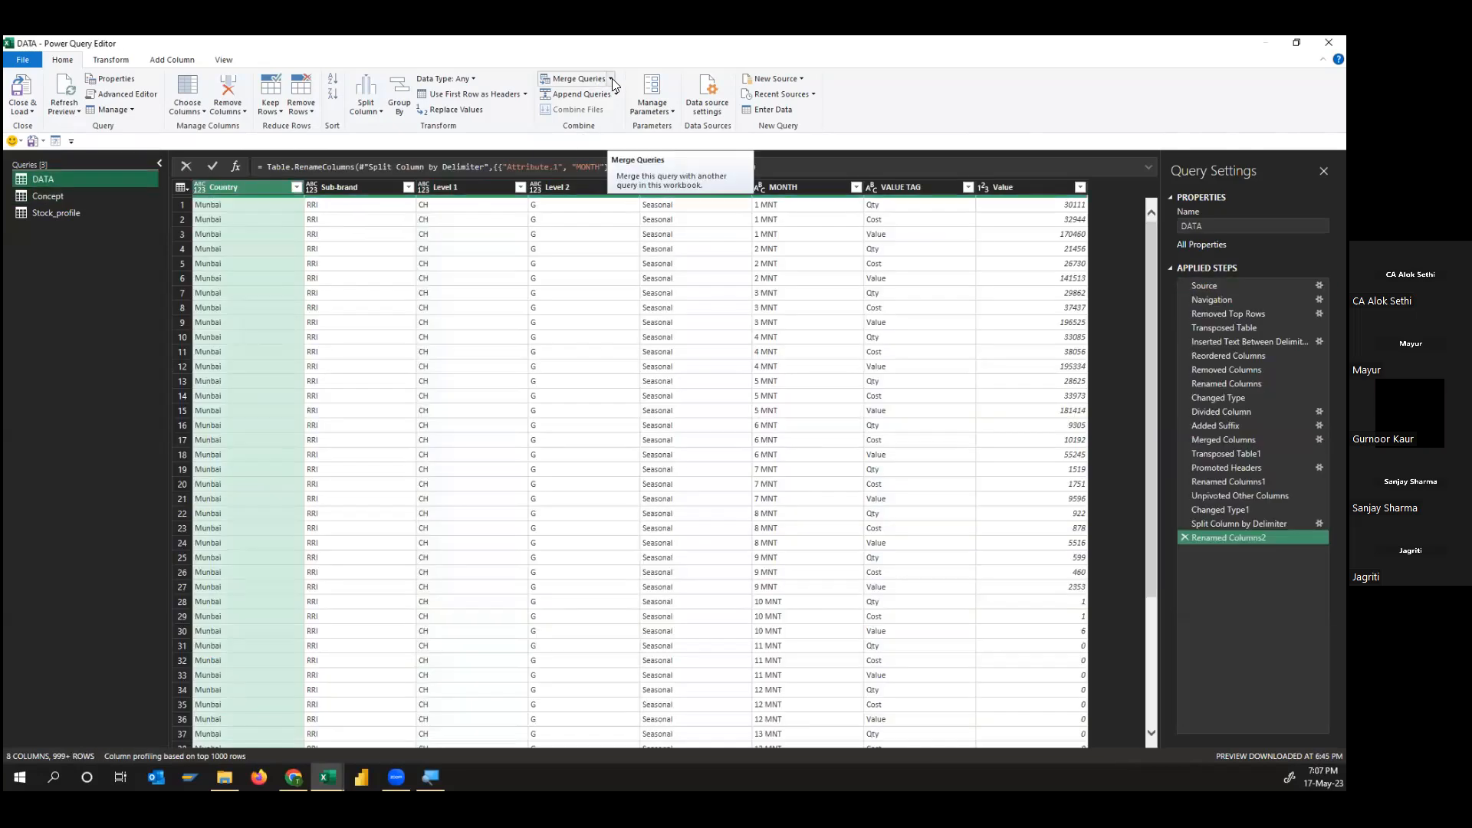
click(612, 78)
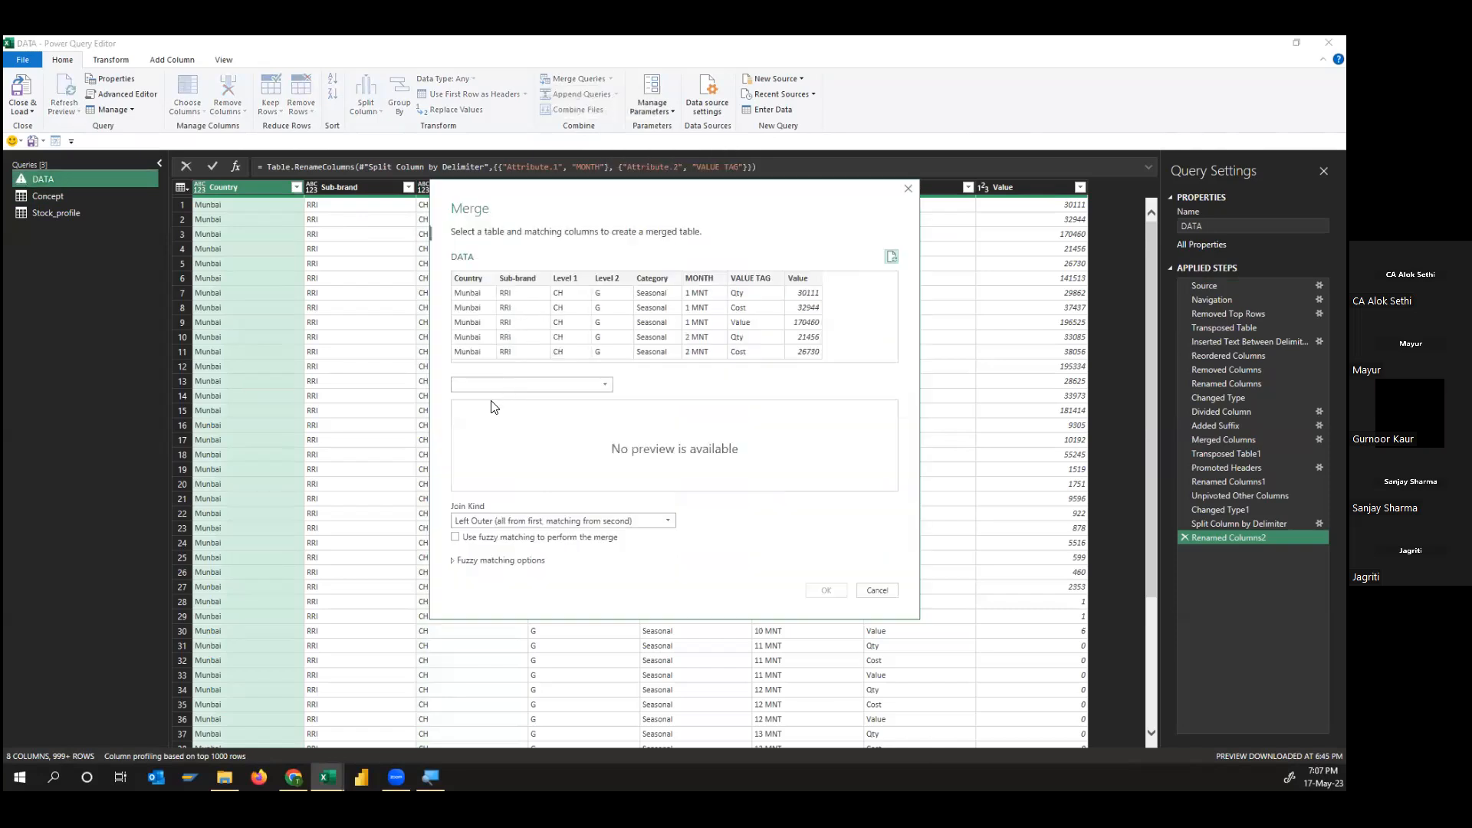
click(498, 383)
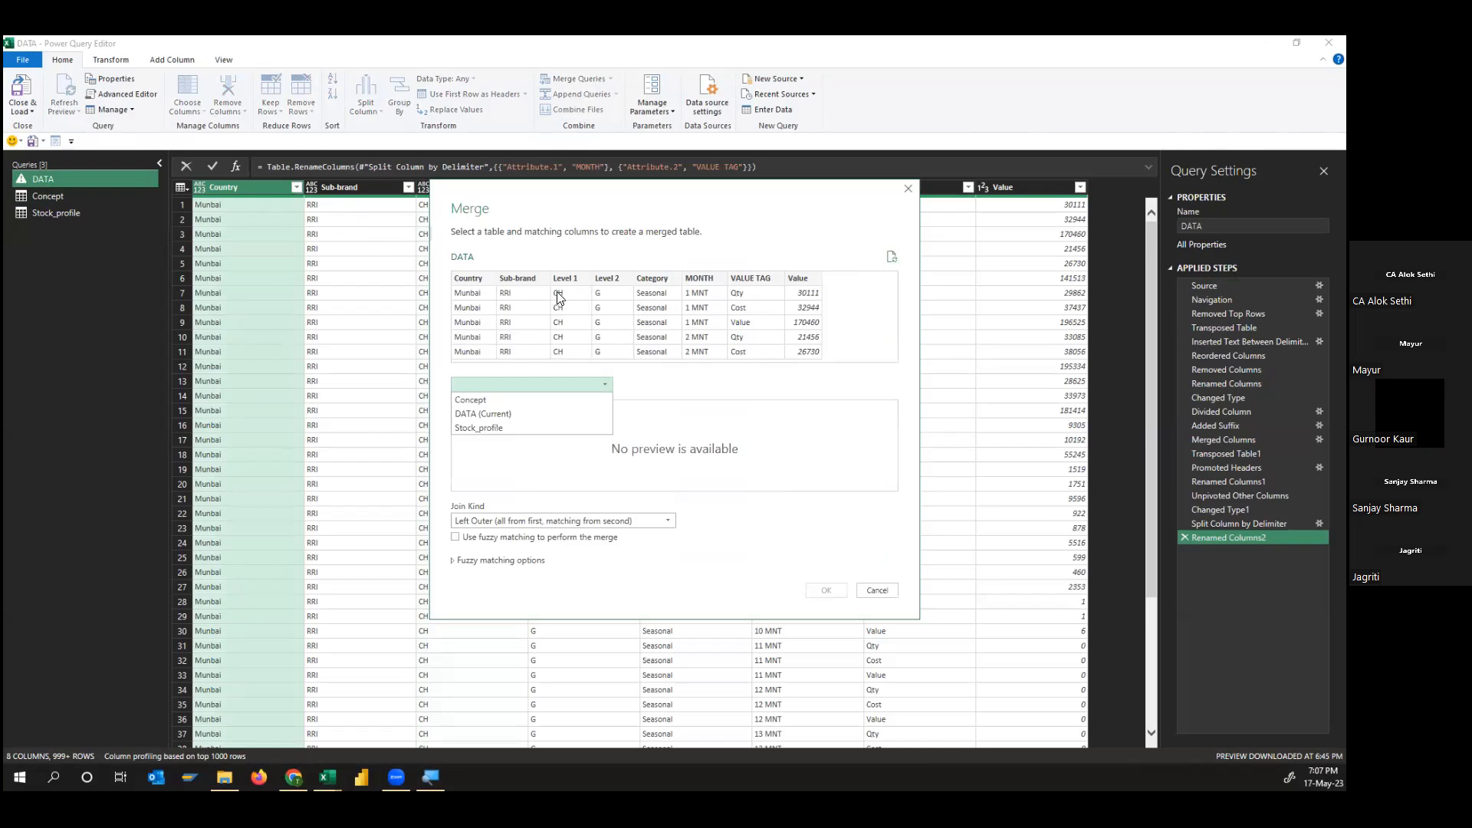
click(492, 403)
click(589, 293)
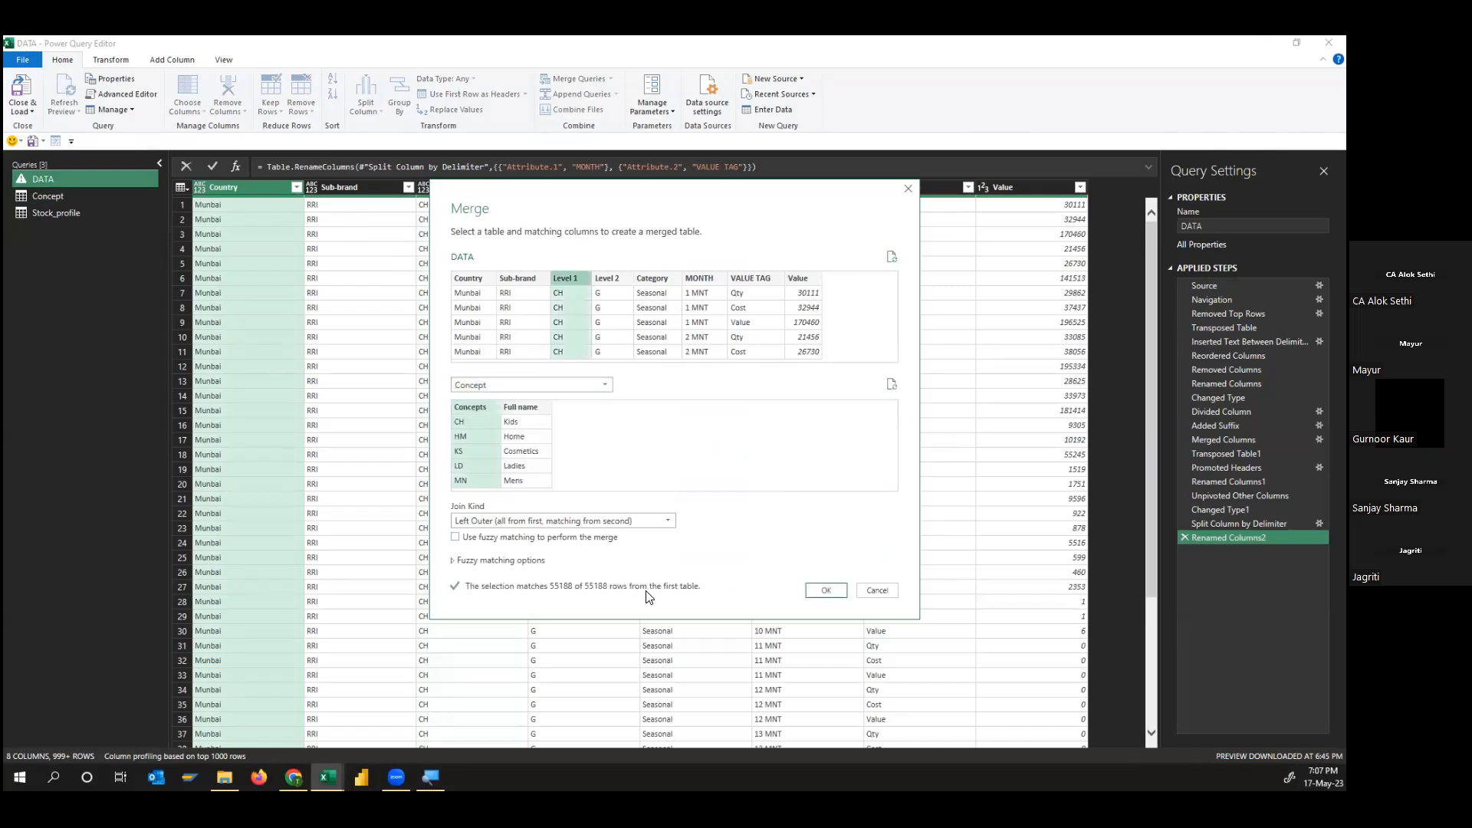
click(826, 590)
Expand the merged Concept column to Full name only, without the original column name as prefix, and check the filled rows
click(1138, 187)
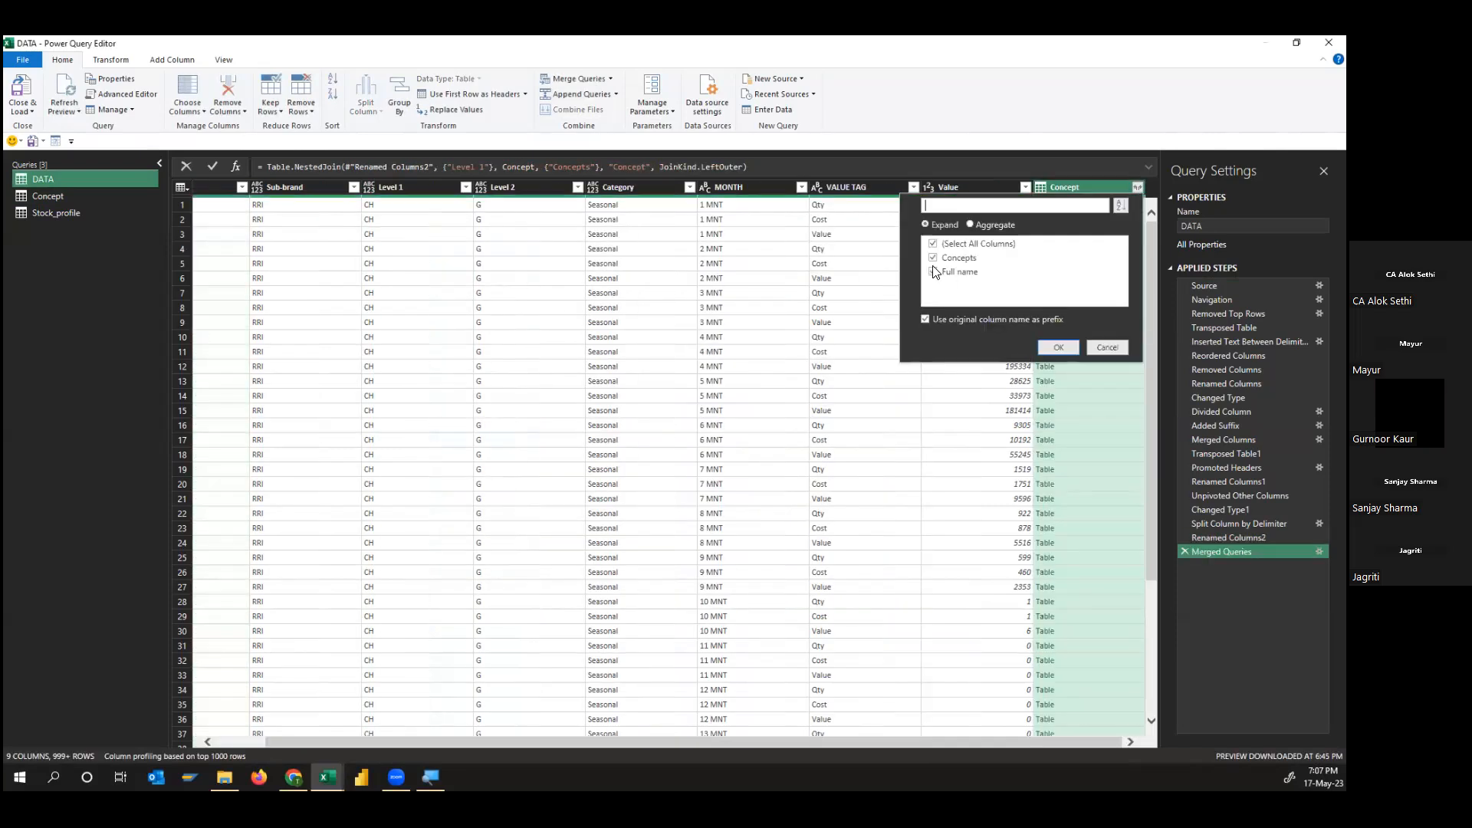
click(933, 243)
click(934, 274)
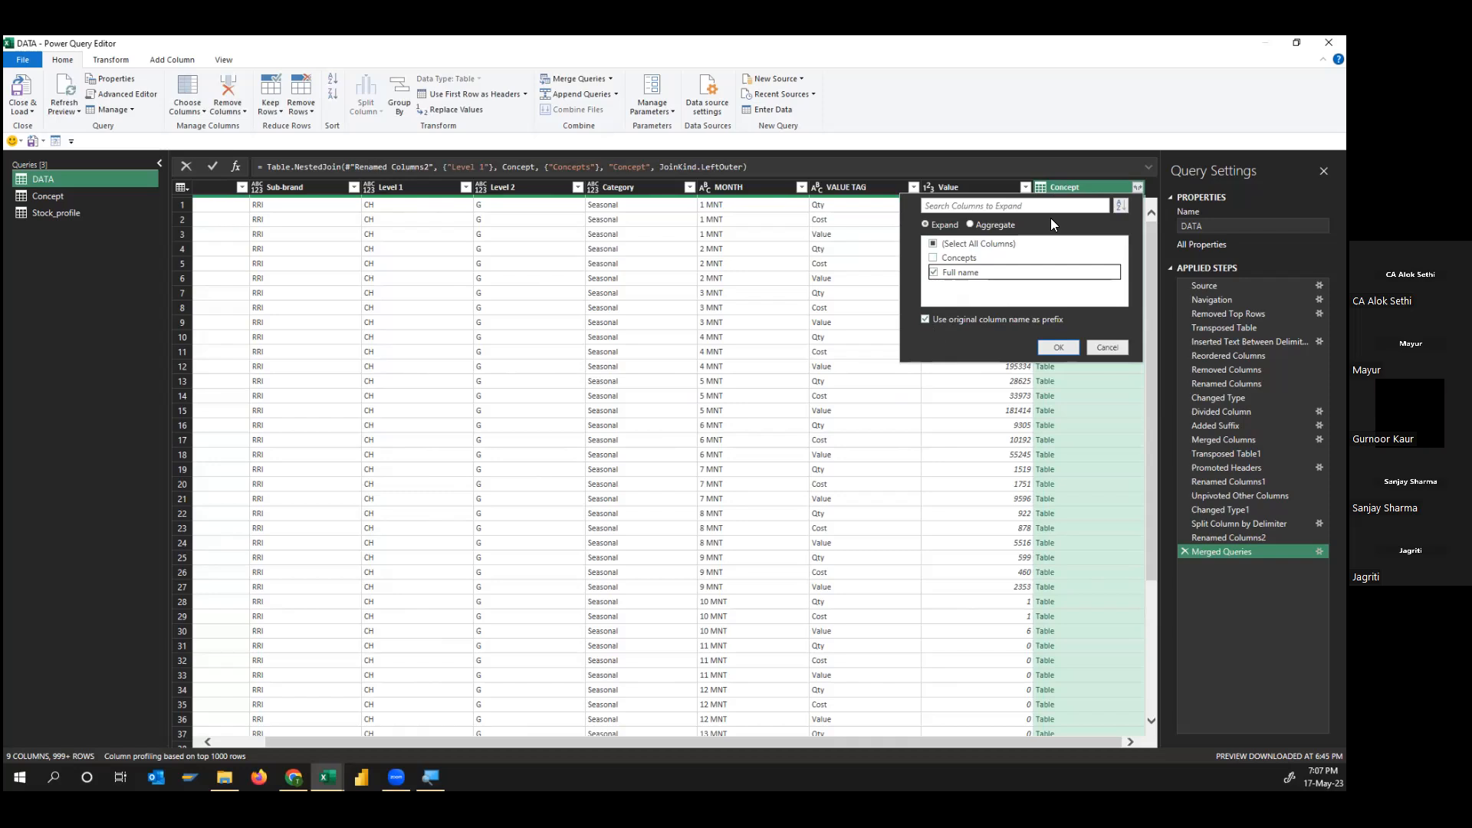
click(927, 319)
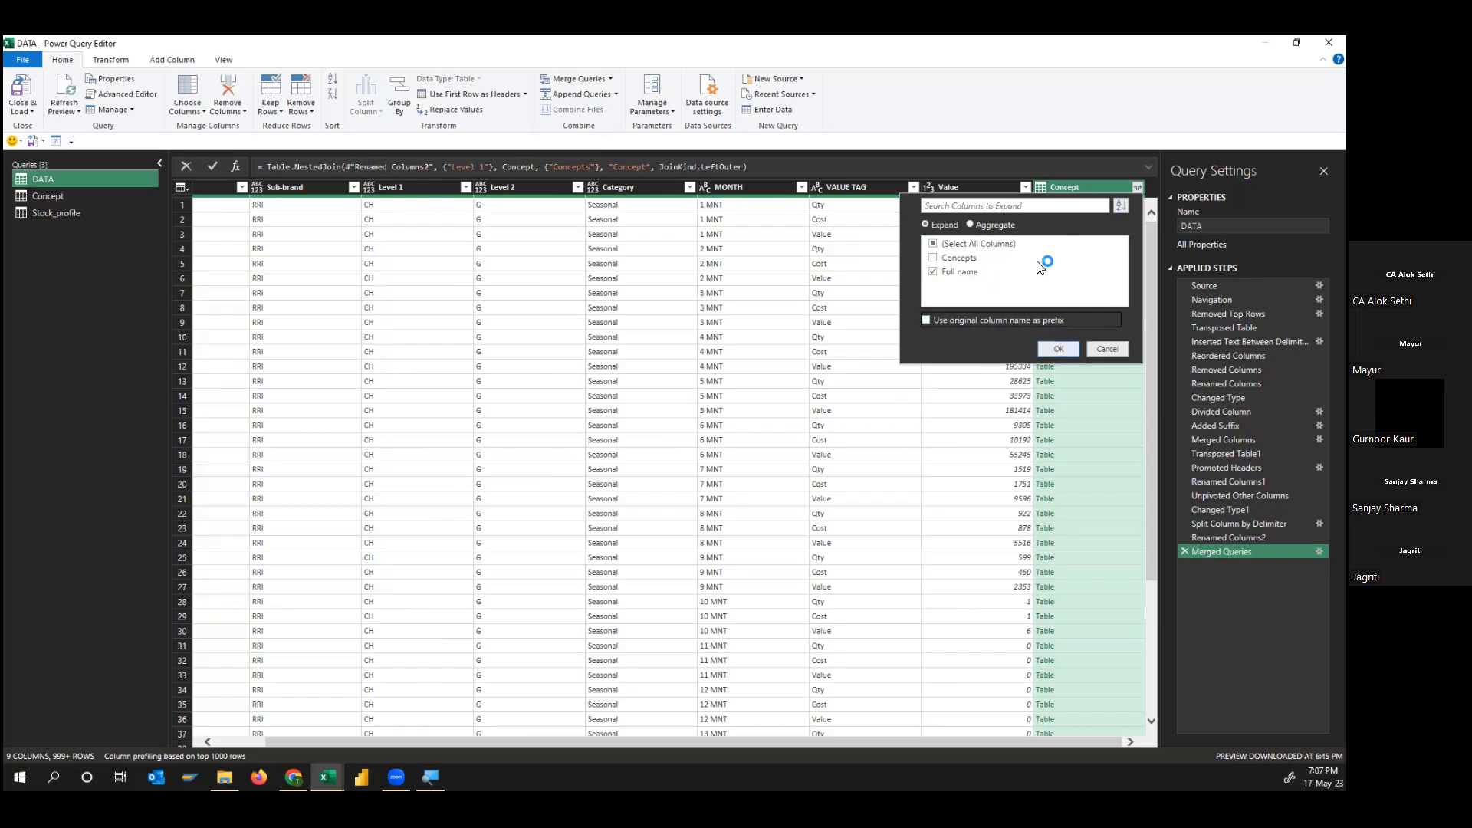
click(1052, 348)
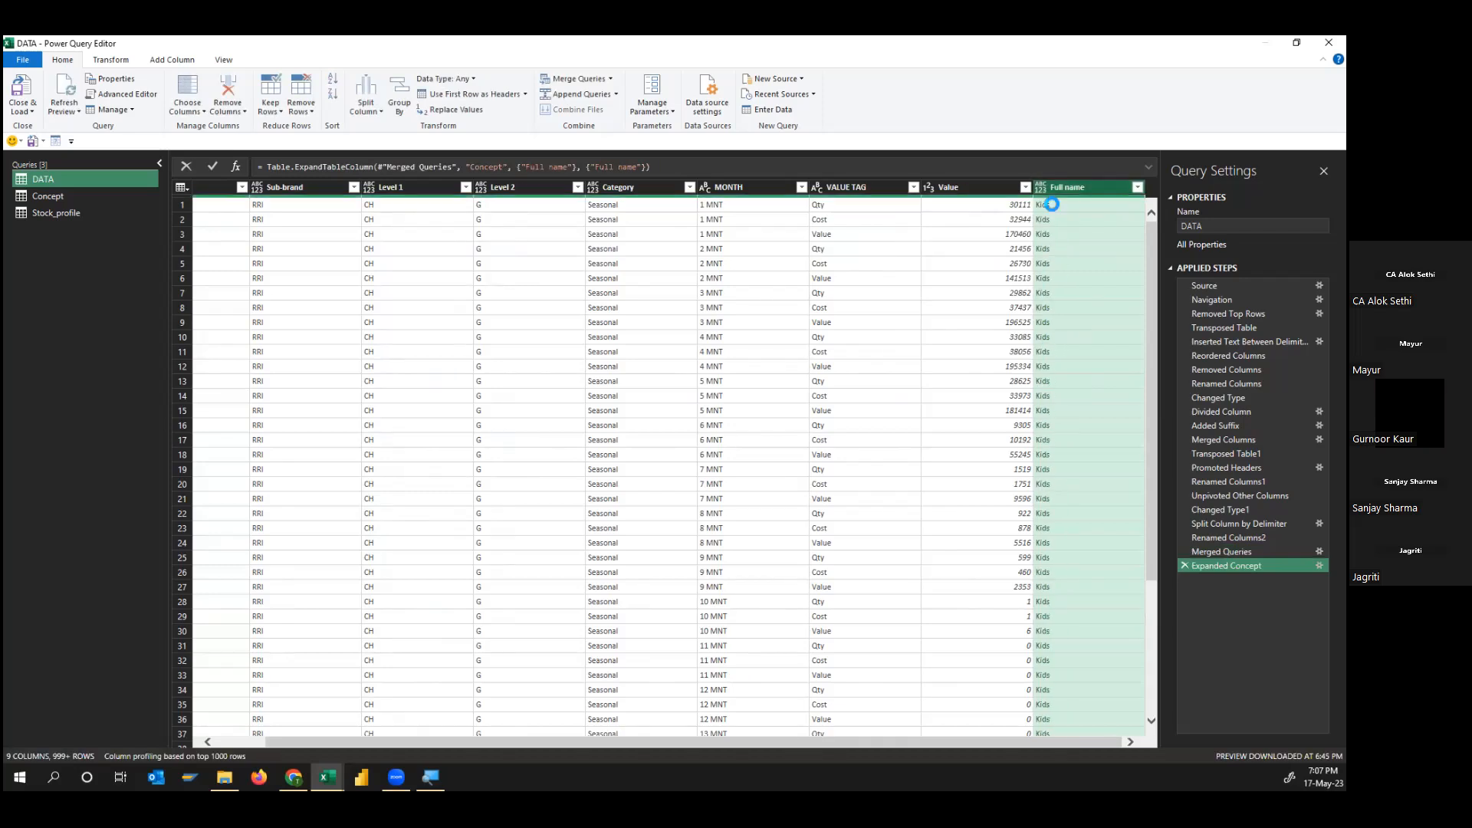
click(418, 205)
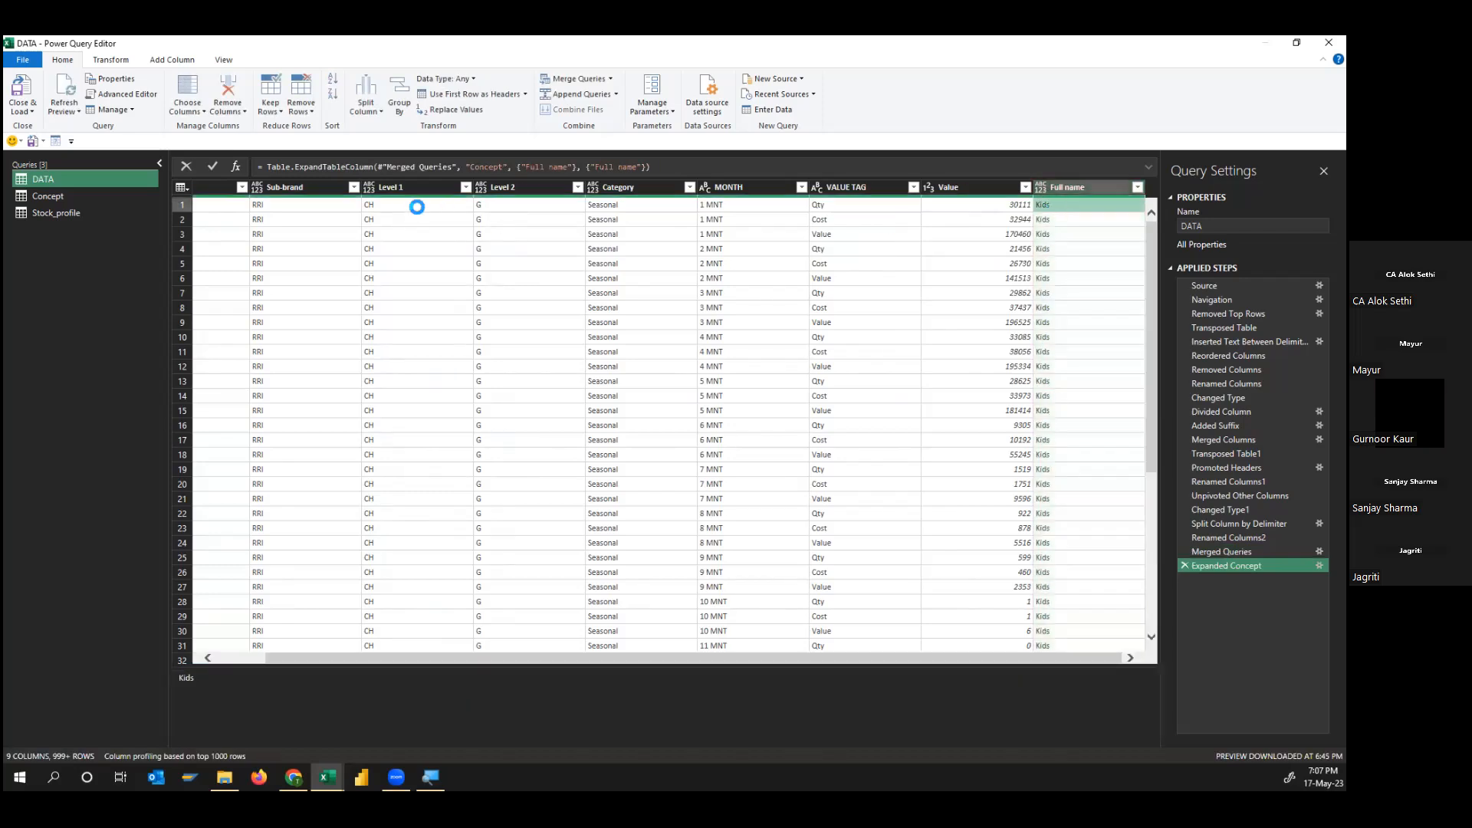
click(1083, 205)
scroll(808, 489, down, 3)
scroll(439, 426, down, 20)
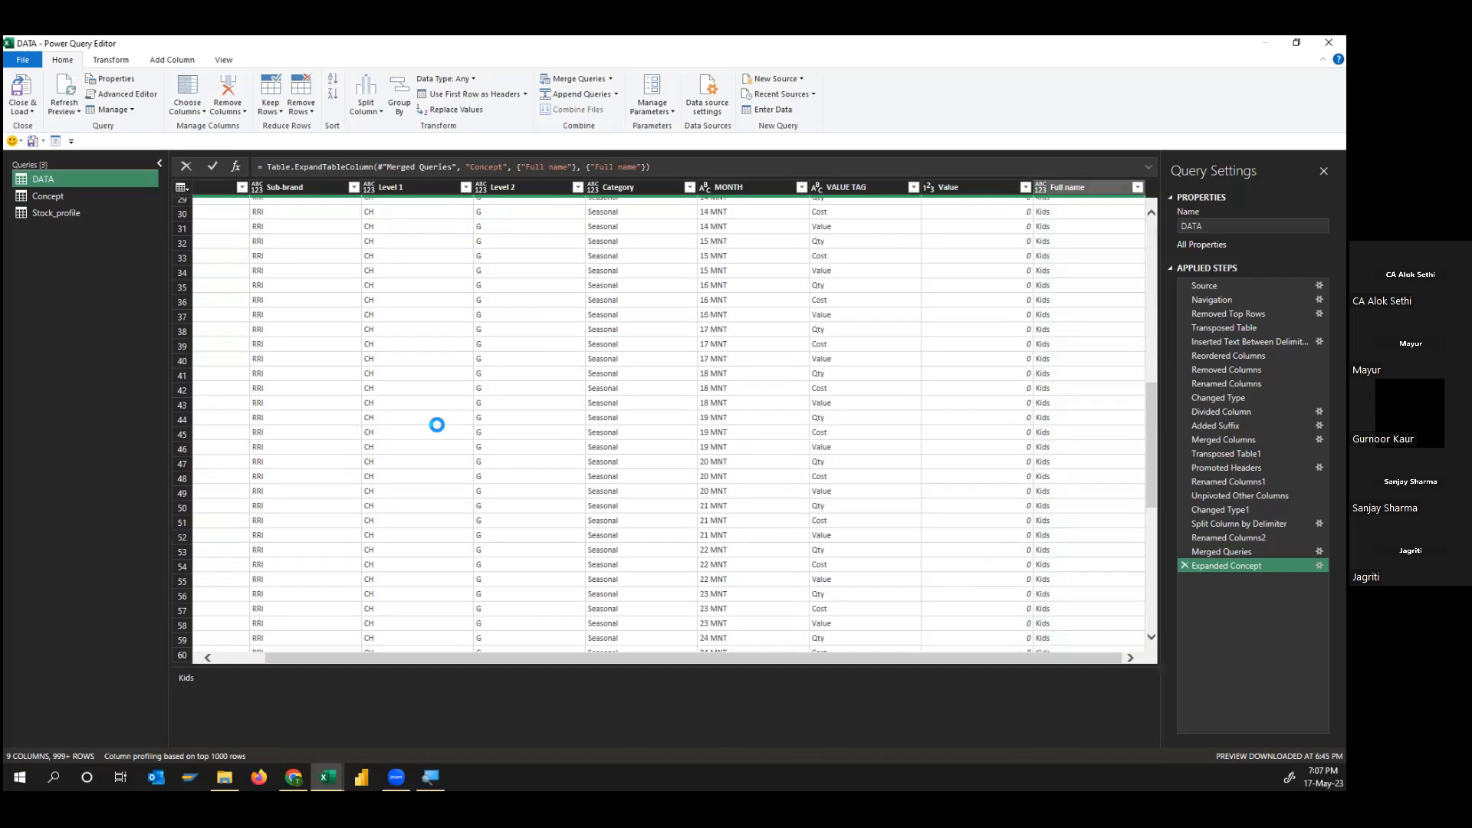
scroll(440, 426, up, 20)
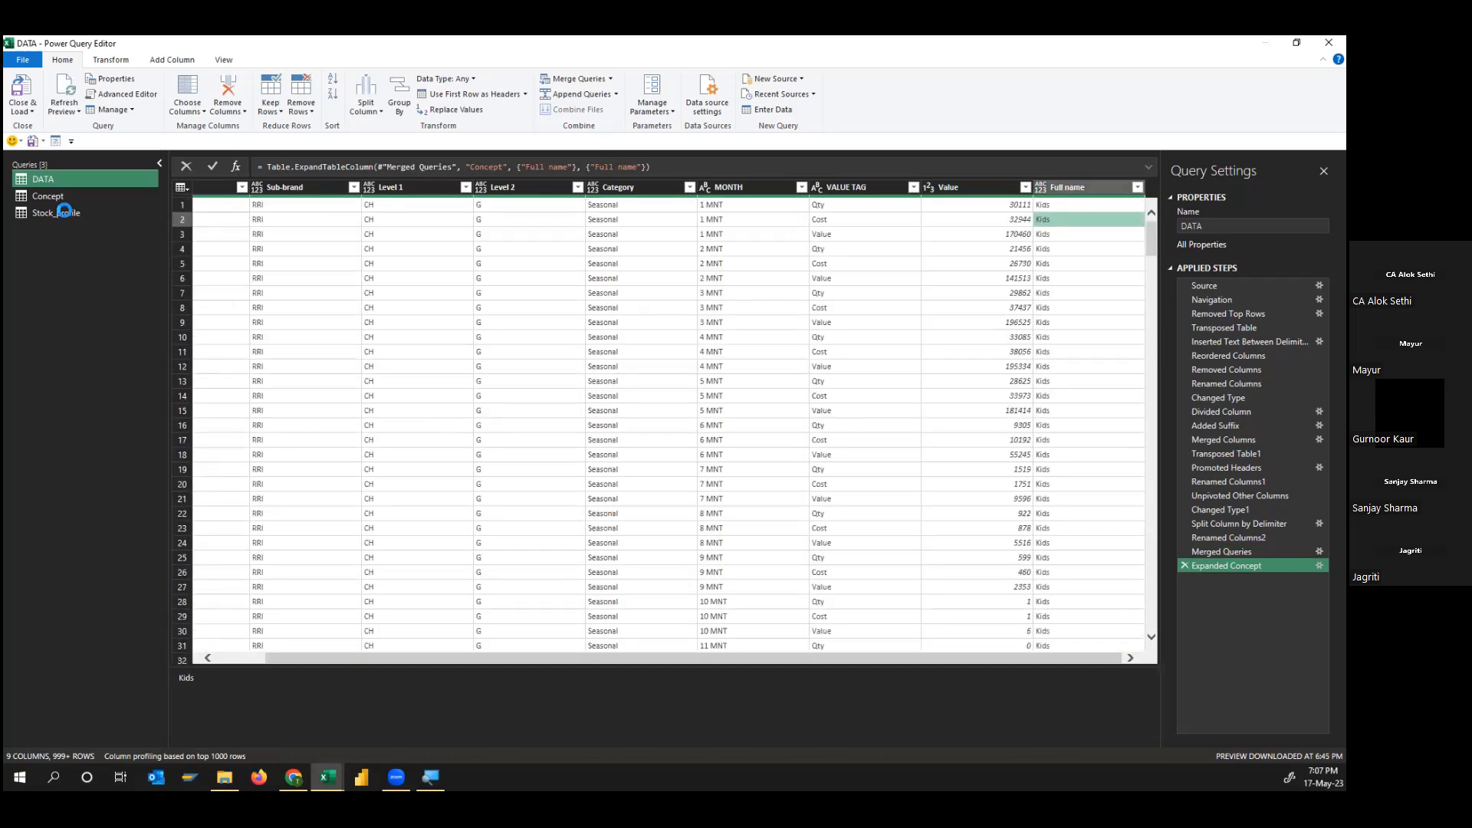
Try to merge the Stock_profile query into the DATA query, matching the MONTH column to Month
click(61, 213)
click(81, 179)
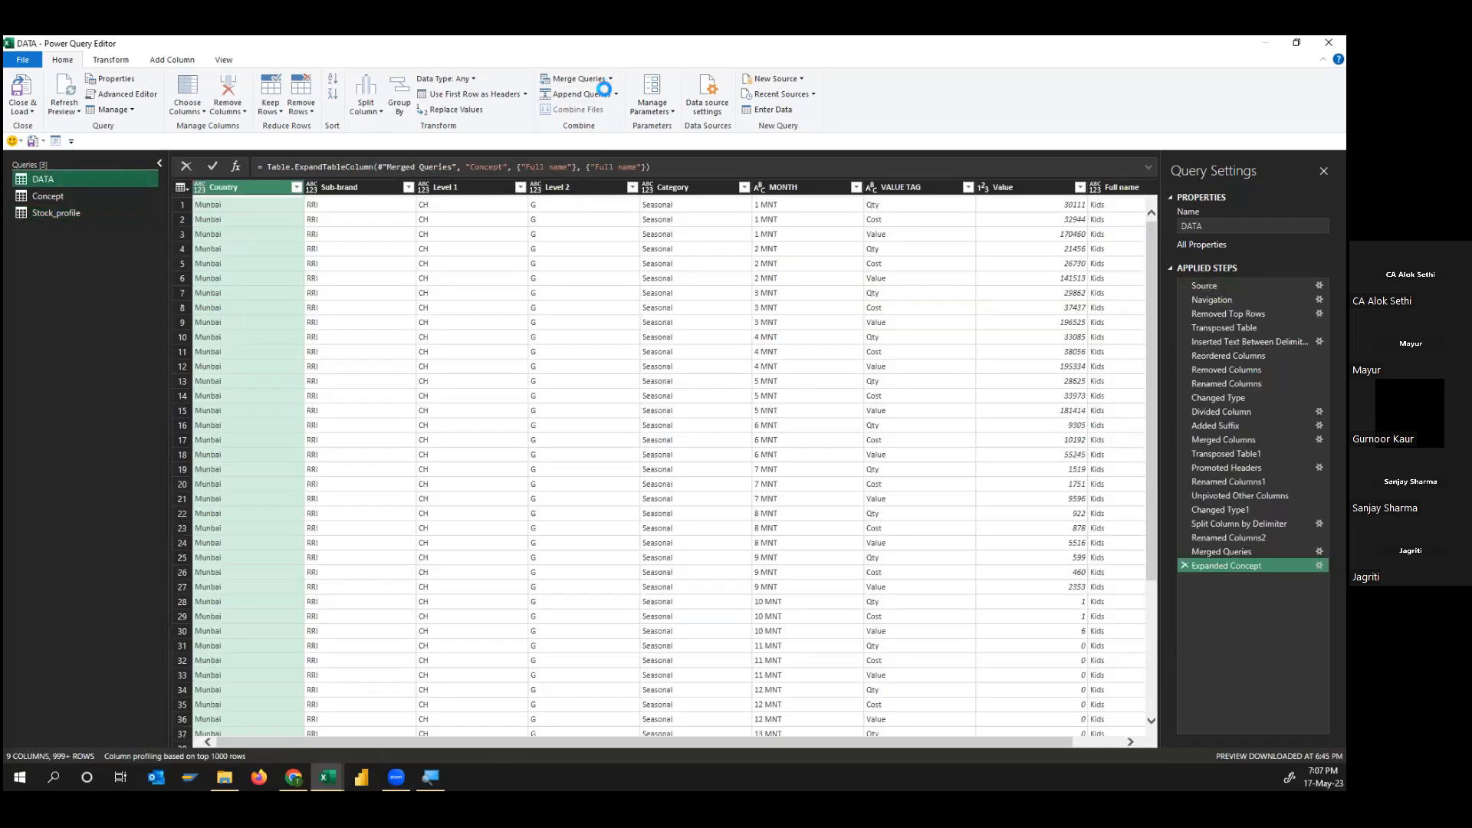
click(610, 78)
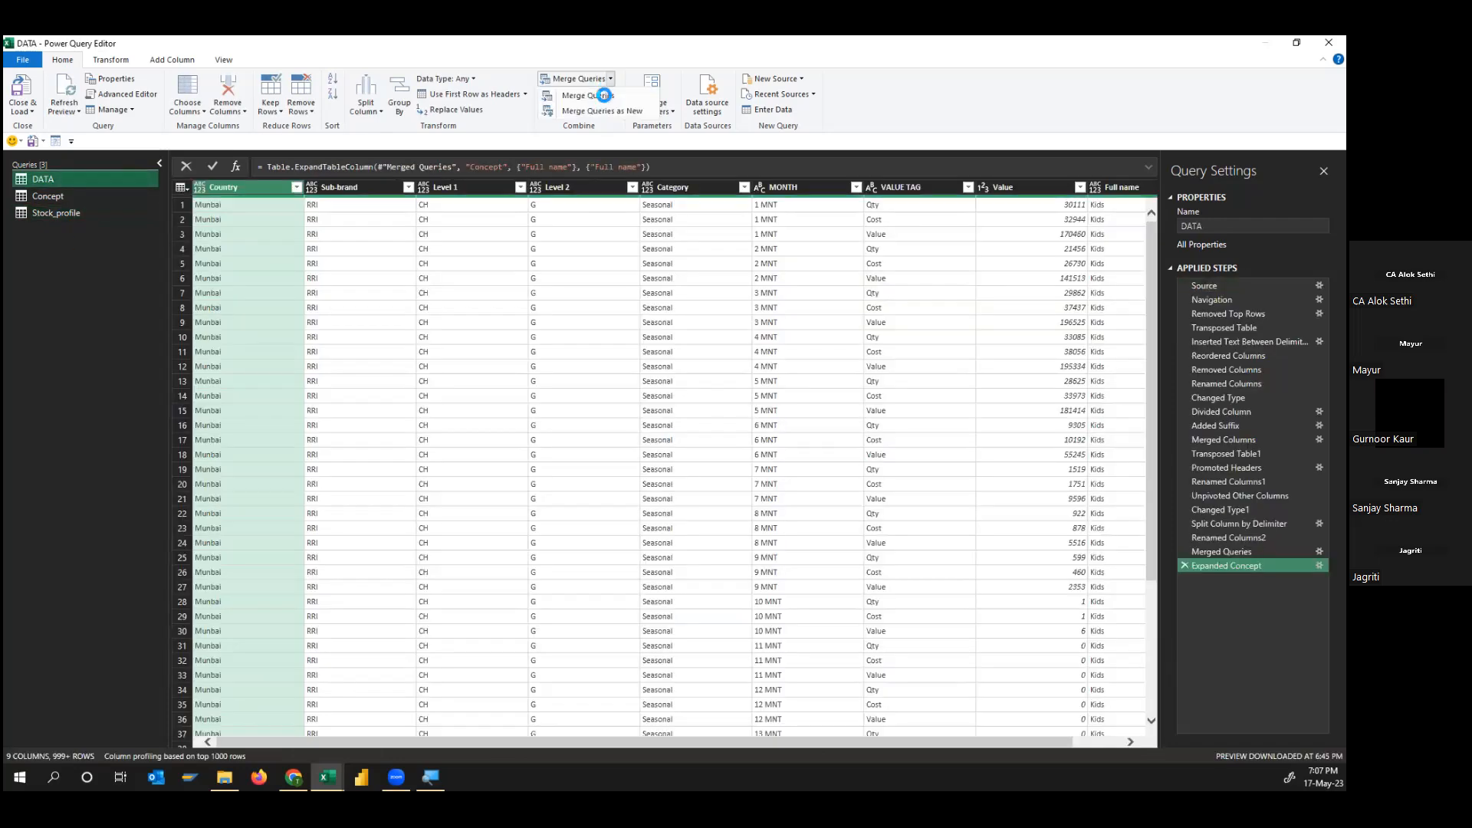
click(604, 95)
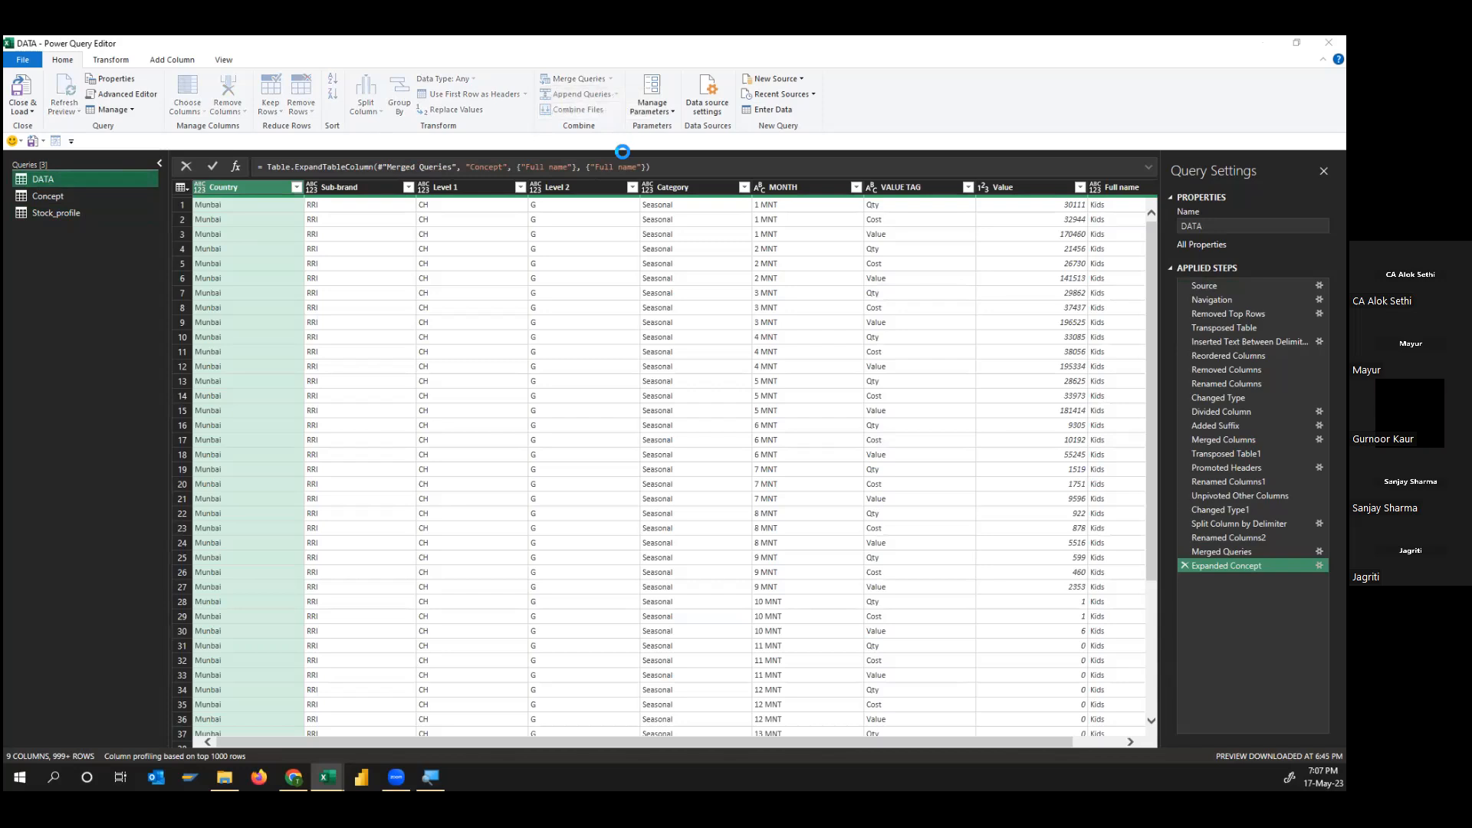
click(476, 384)
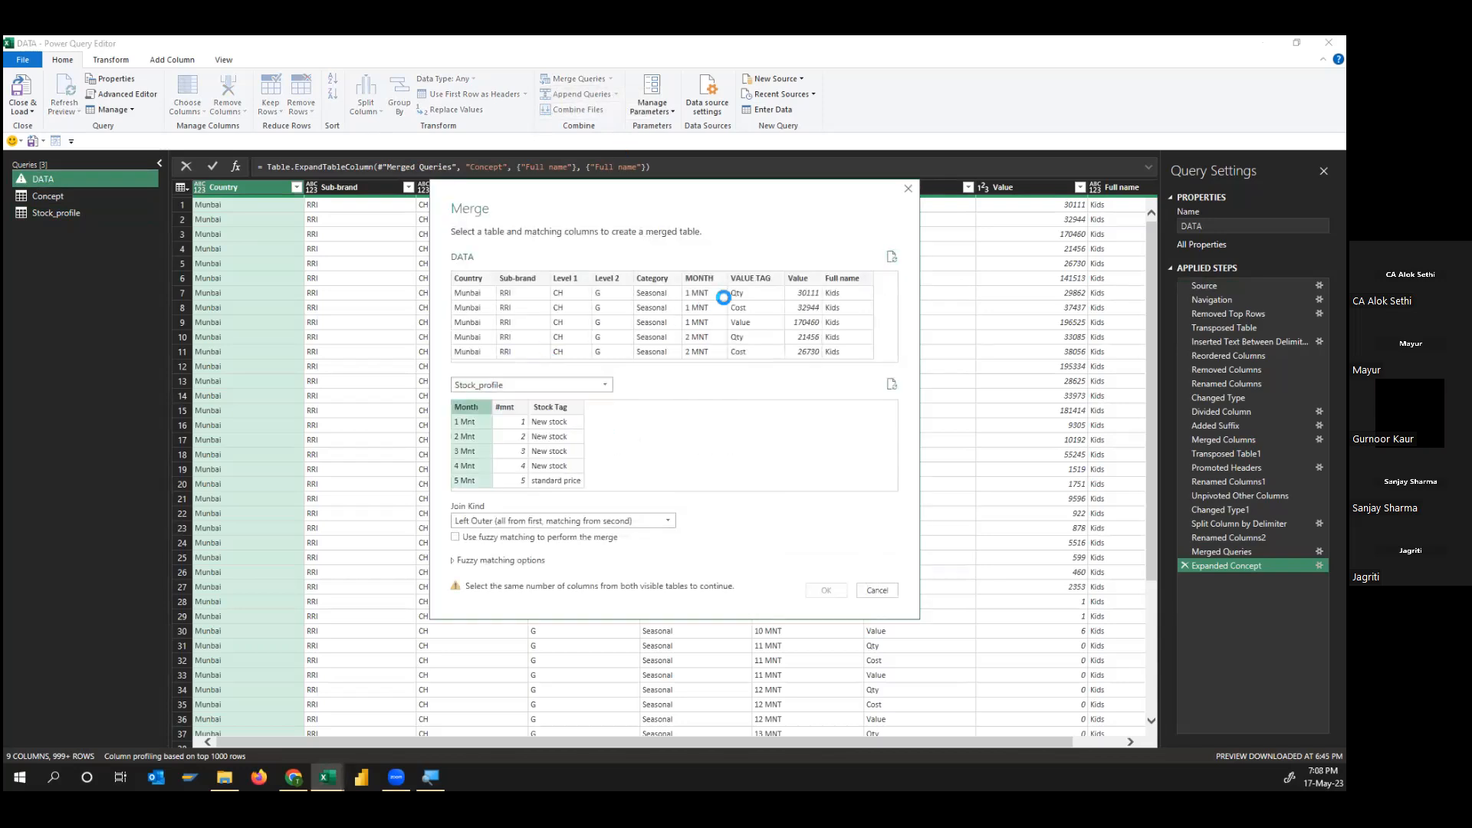
click(703, 276)
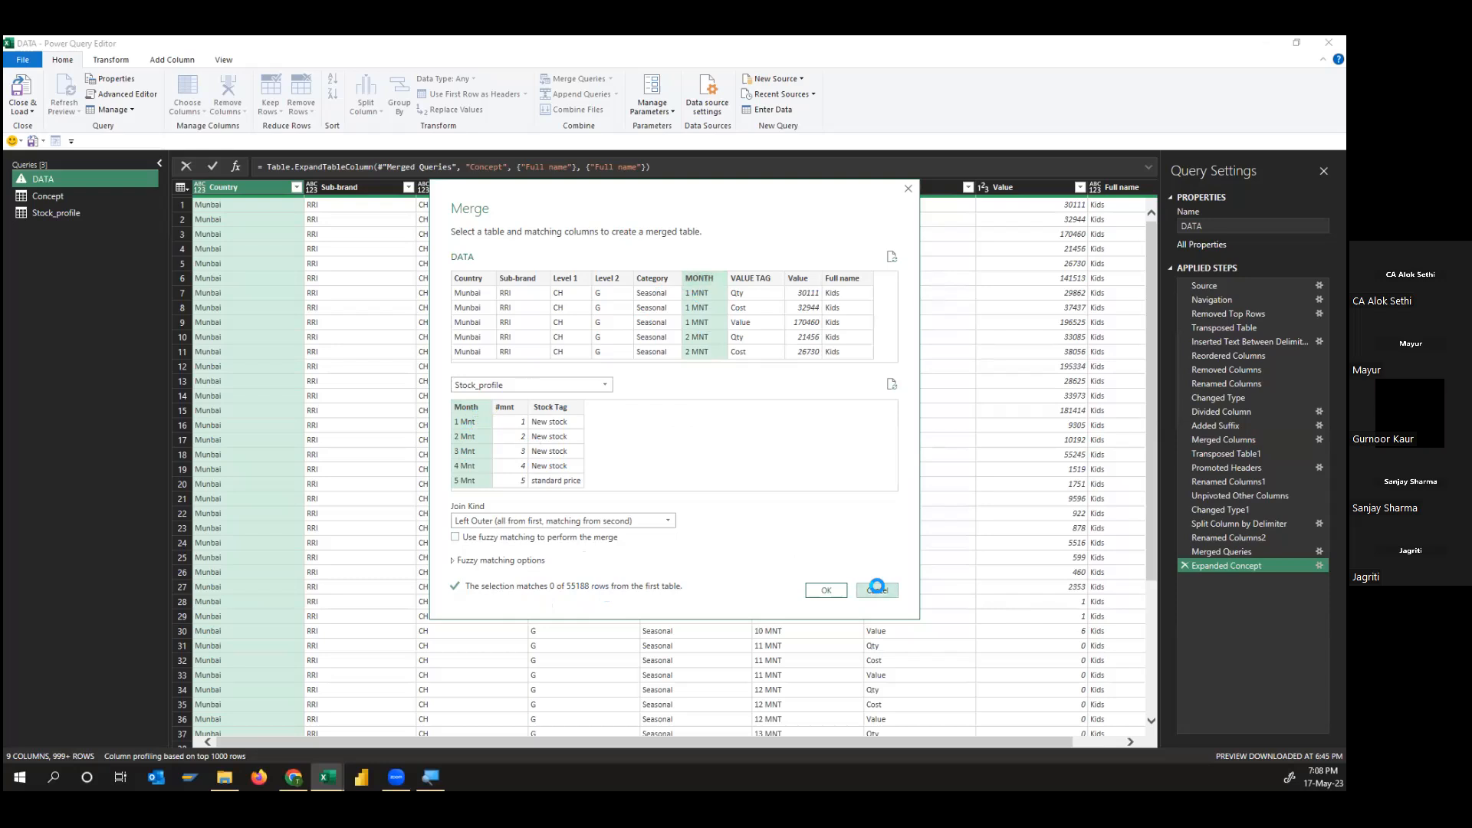
click(877, 589)
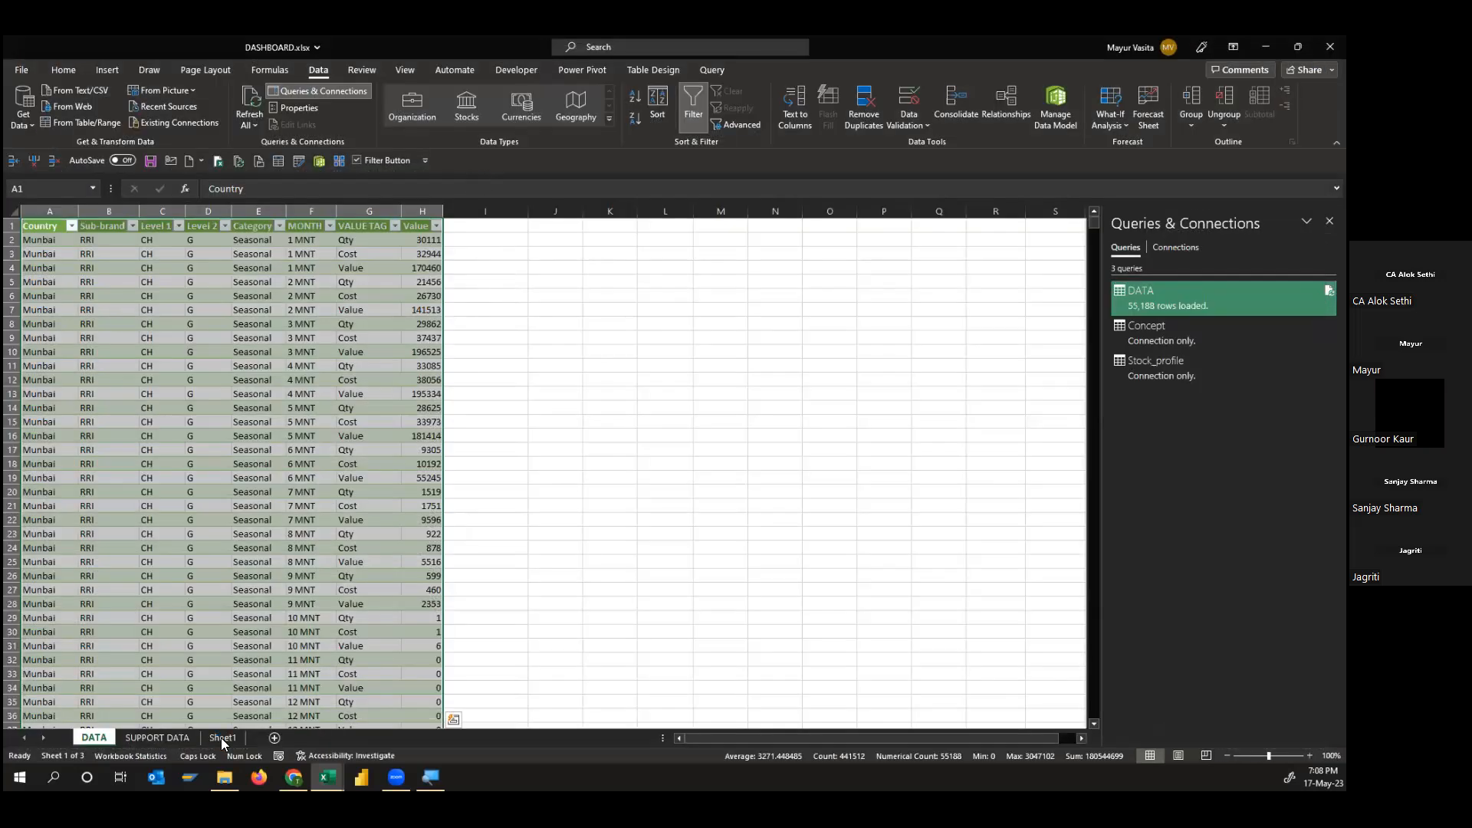
Replace all "Mnt" with "MNT" in the Month column of the stock tag table on the SUPPORT DATA sheet
click(165, 737)
click(294, 324)
key(ctrl+space)
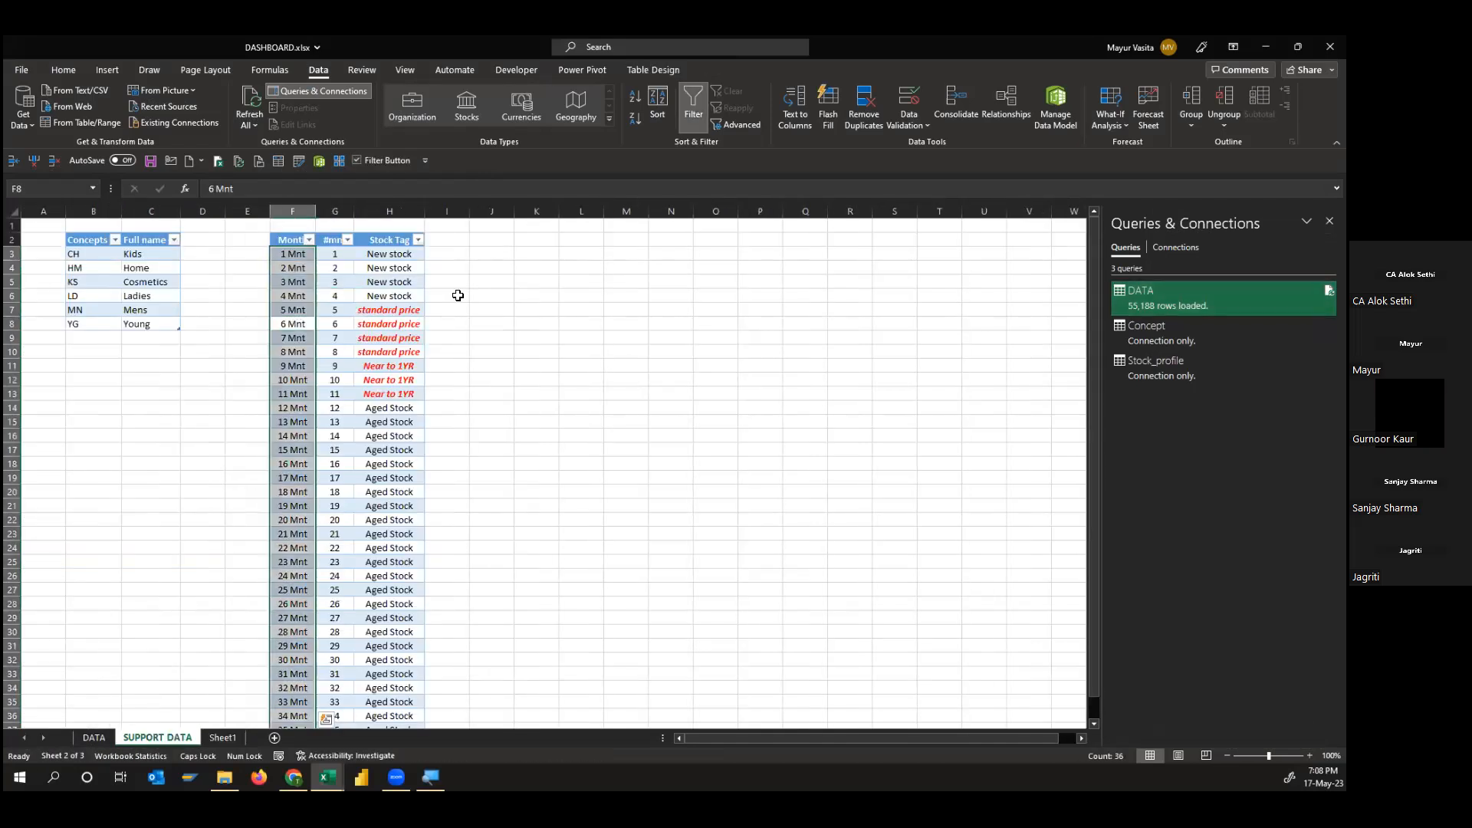
key(ctrl+h)
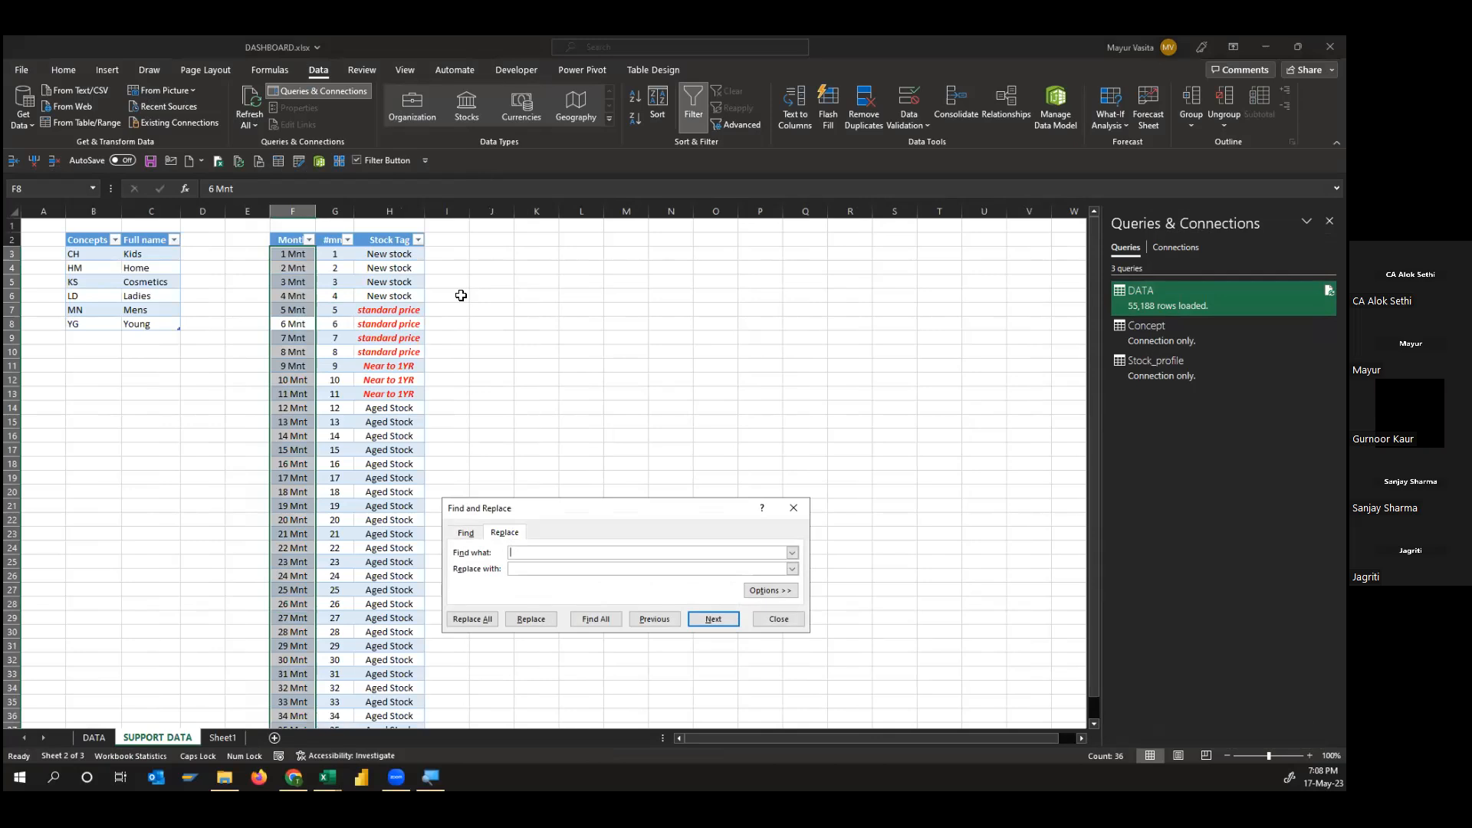
key(Caps_Lock)
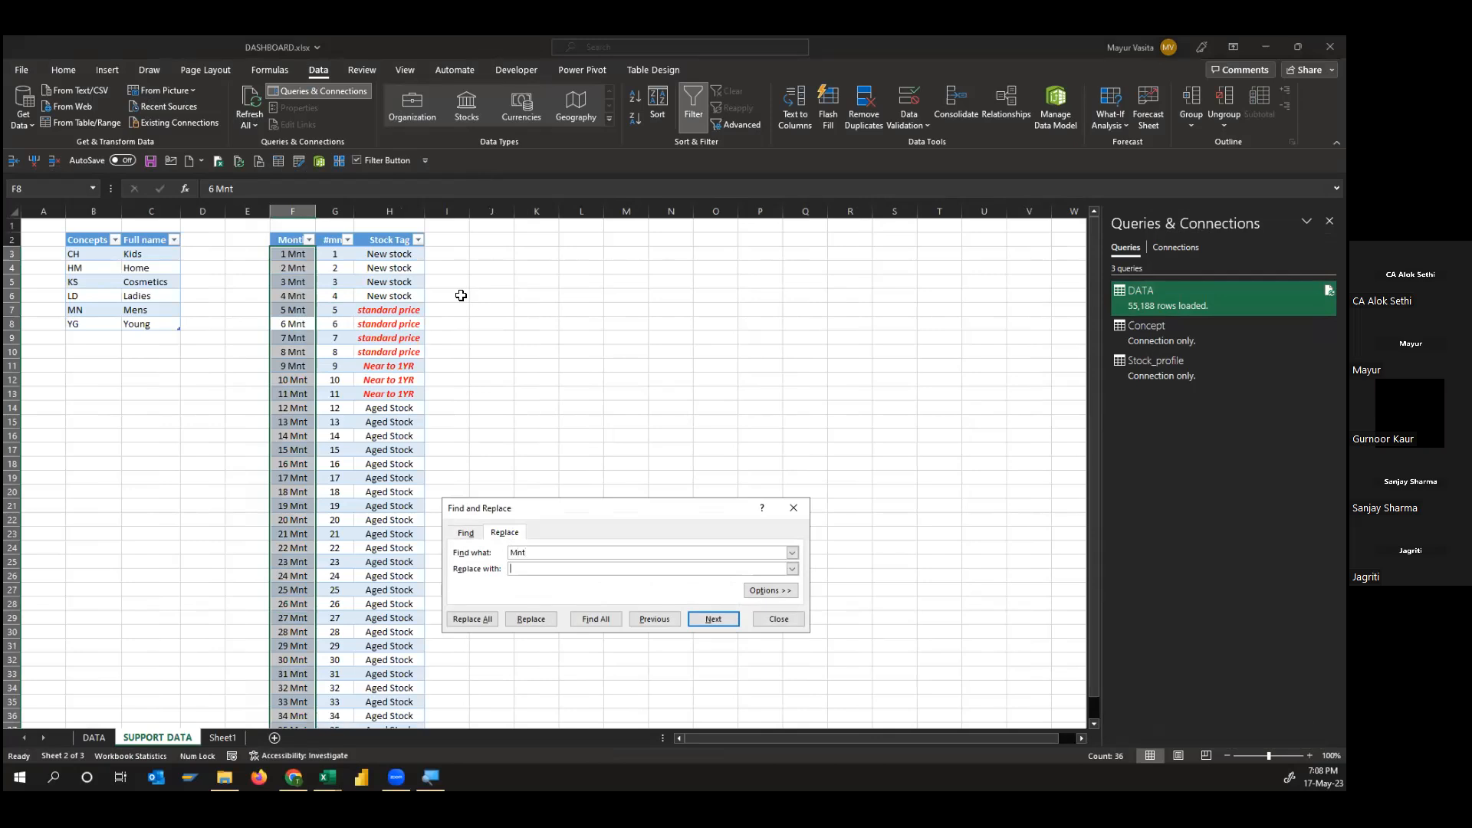
key(Caps_Lock)
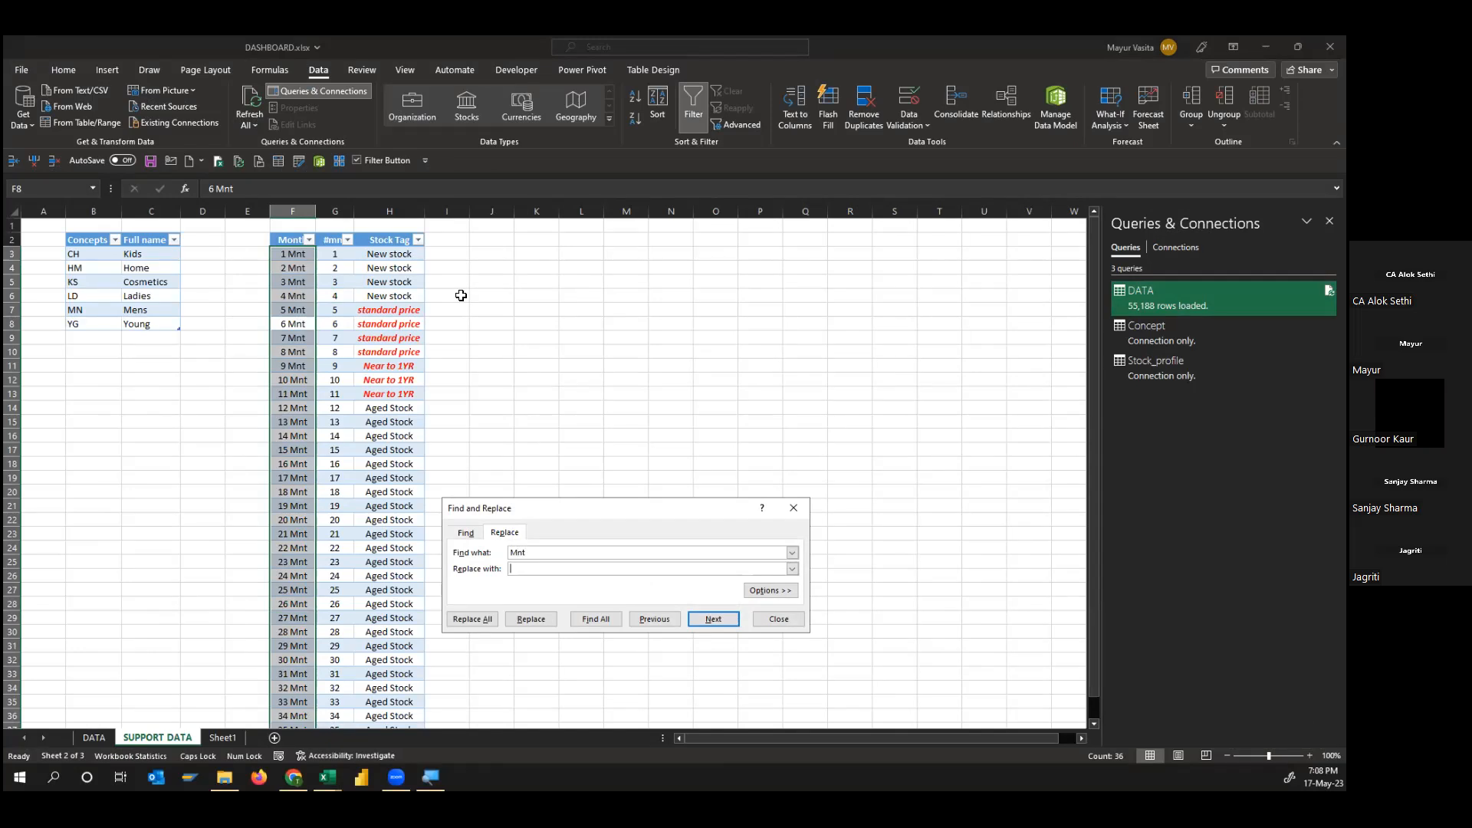
click(472, 619)
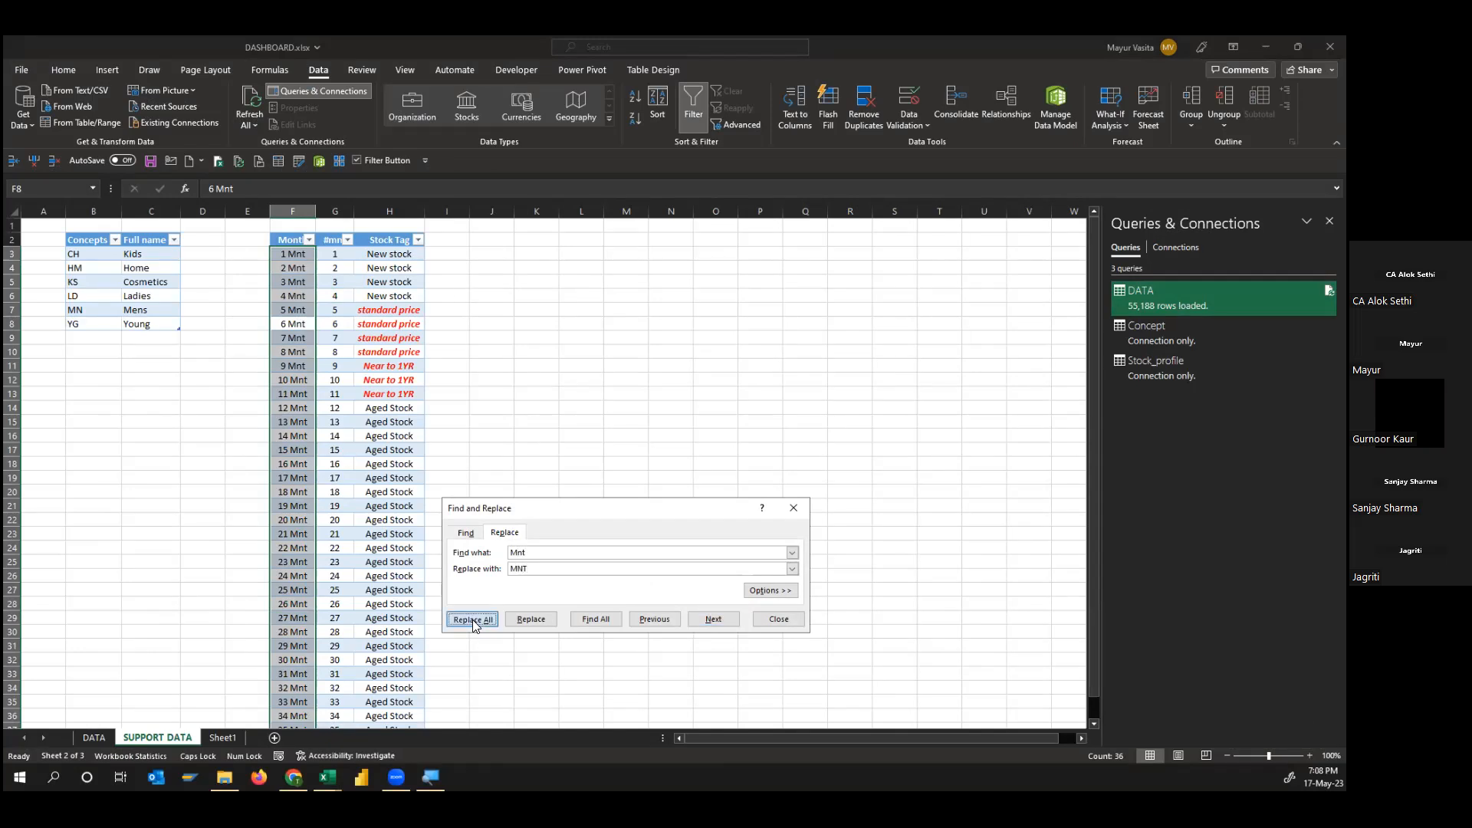
click(667, 445)
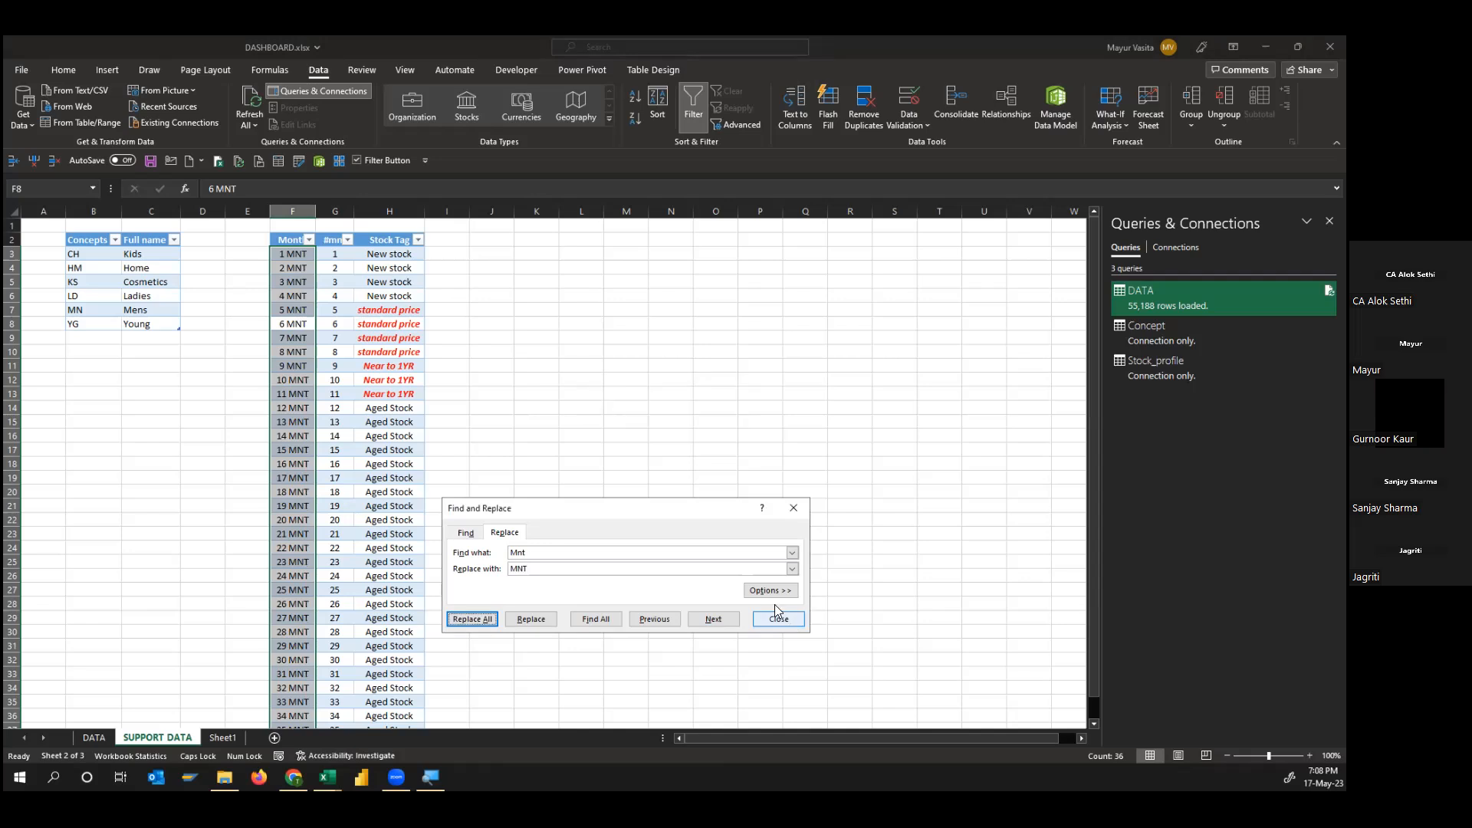
click(777, 617)
click(760, 562)
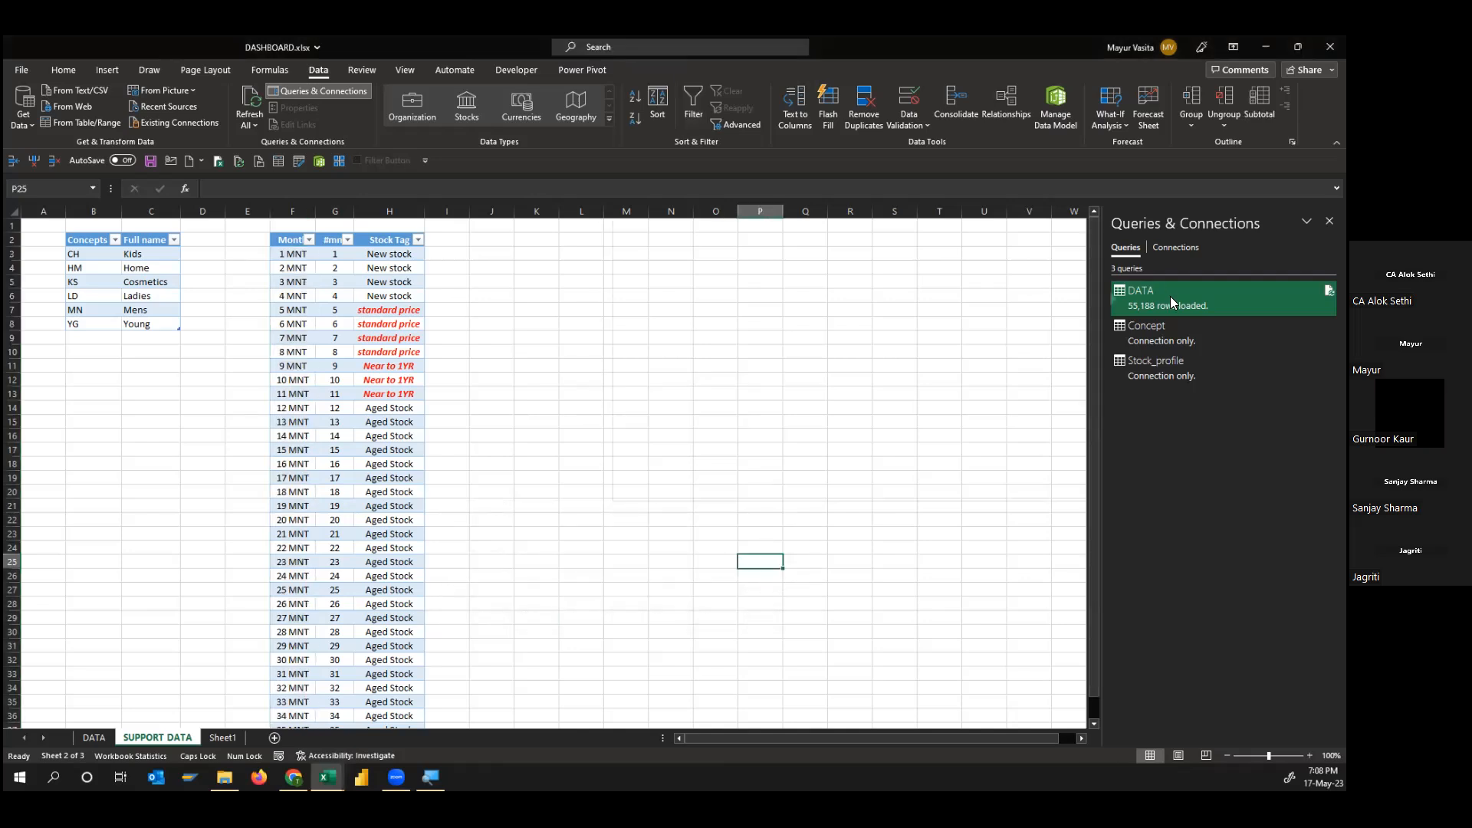
Open the DATA query for editing and refresh the preview of the Stock_profile query
click(1172, 296)
double_click(1172, 296)
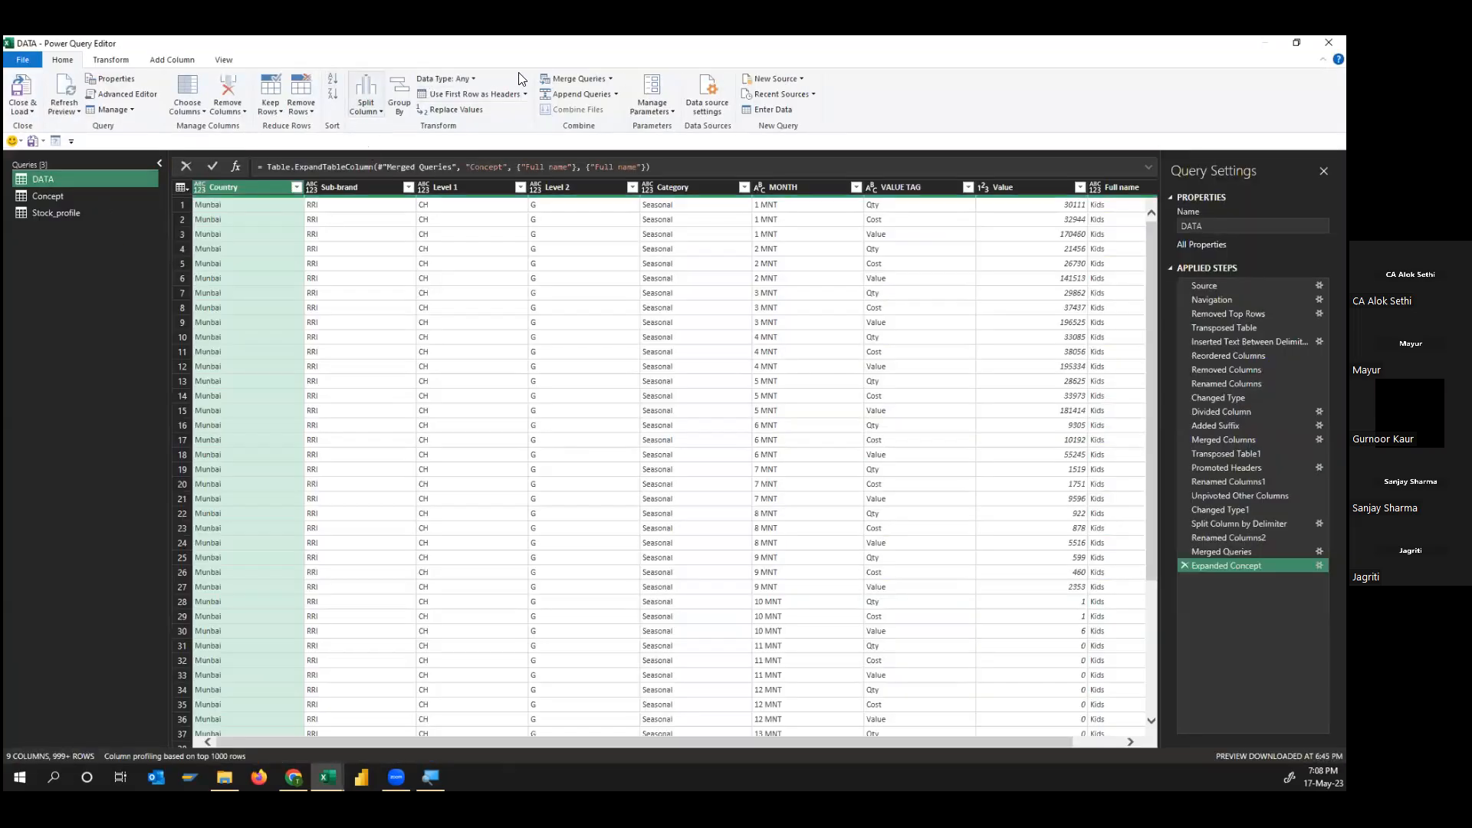
click(69, 215)
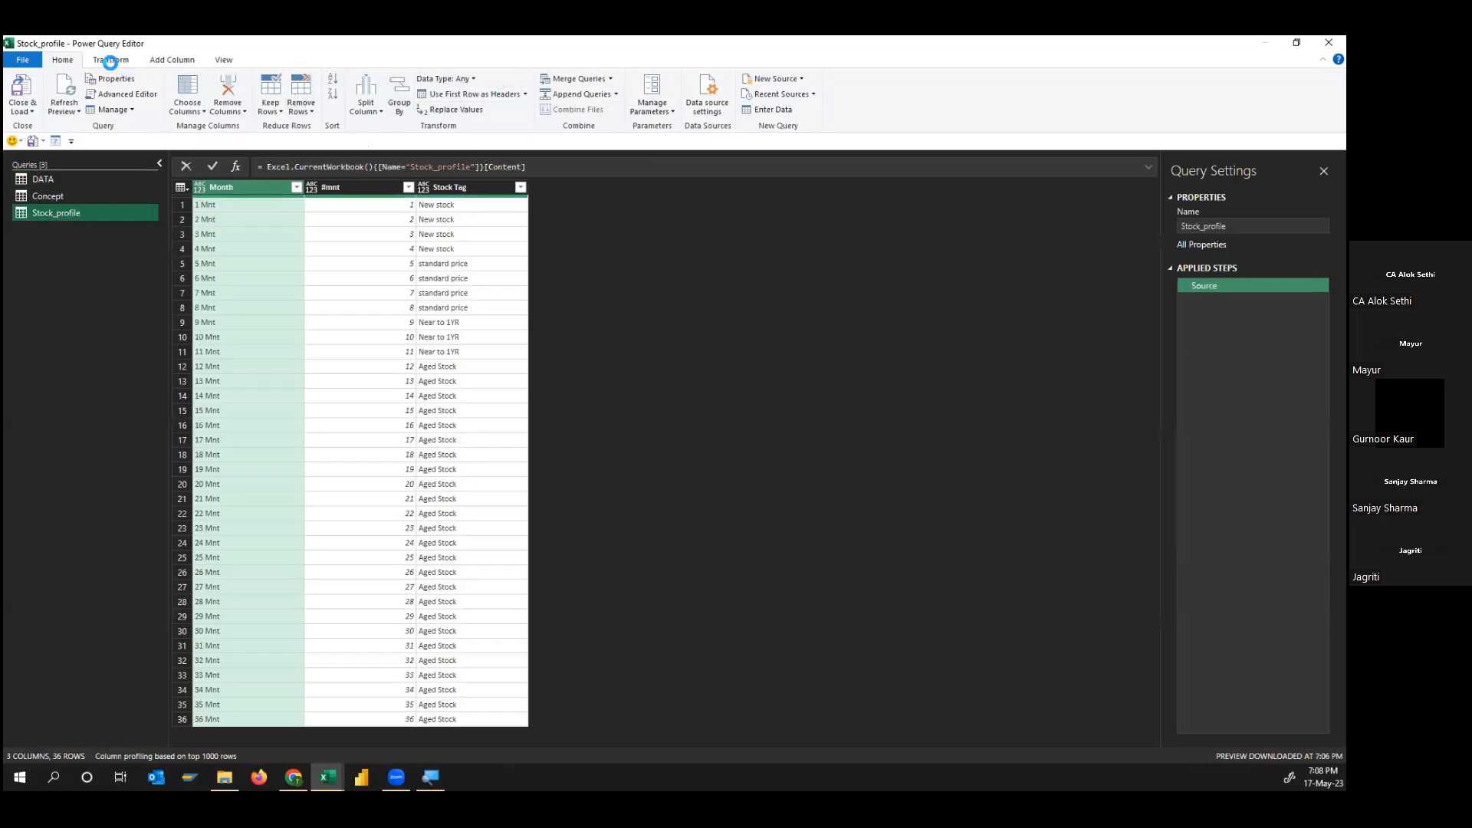
click(71, 112)
click(99, 126)
Merge the Stock_profile query into the DATA query with a left outer join, matching MONTH to Month
click(81, 183)
click(611, 79)
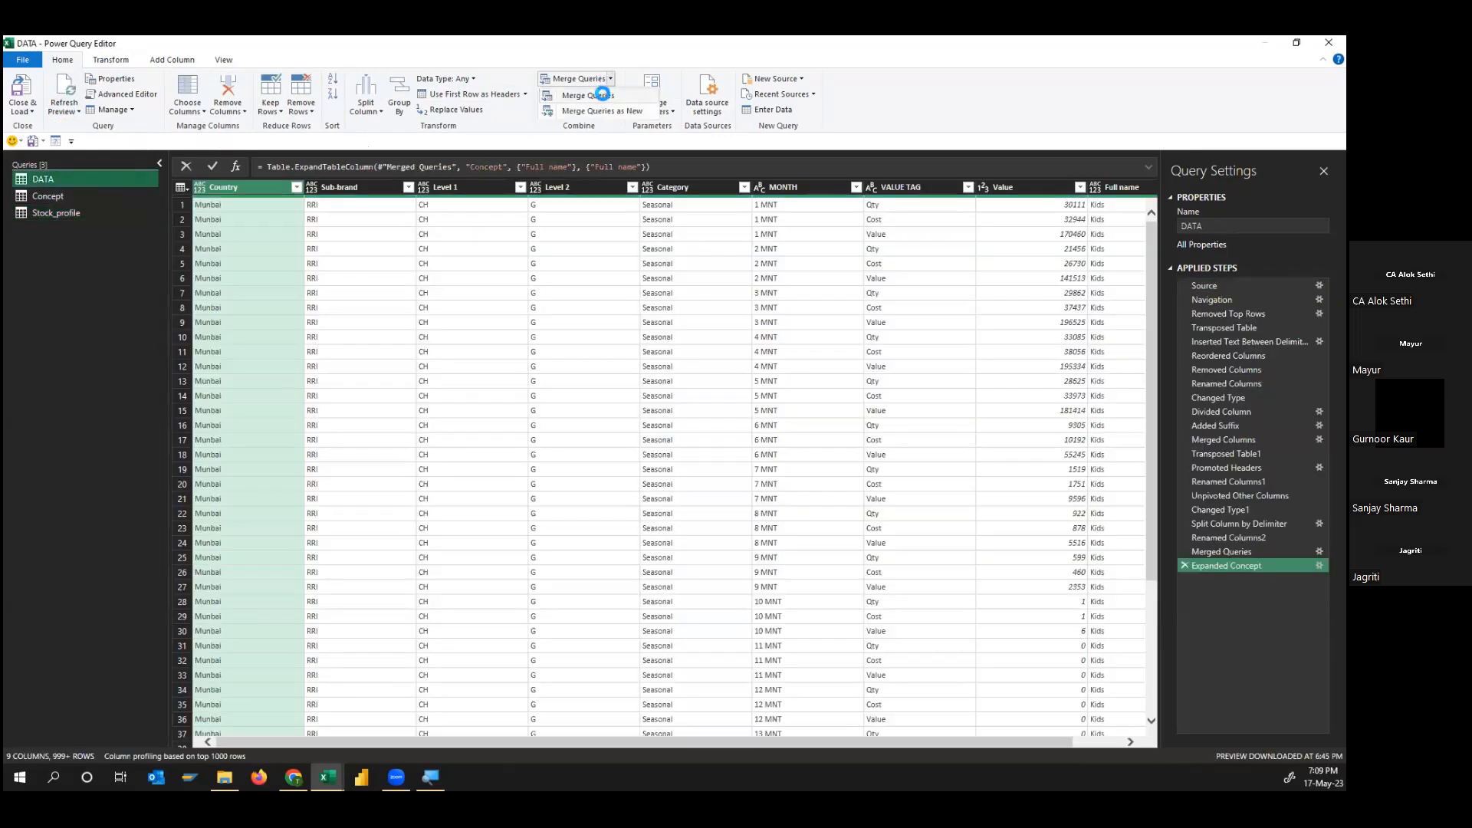
click(603, 94)
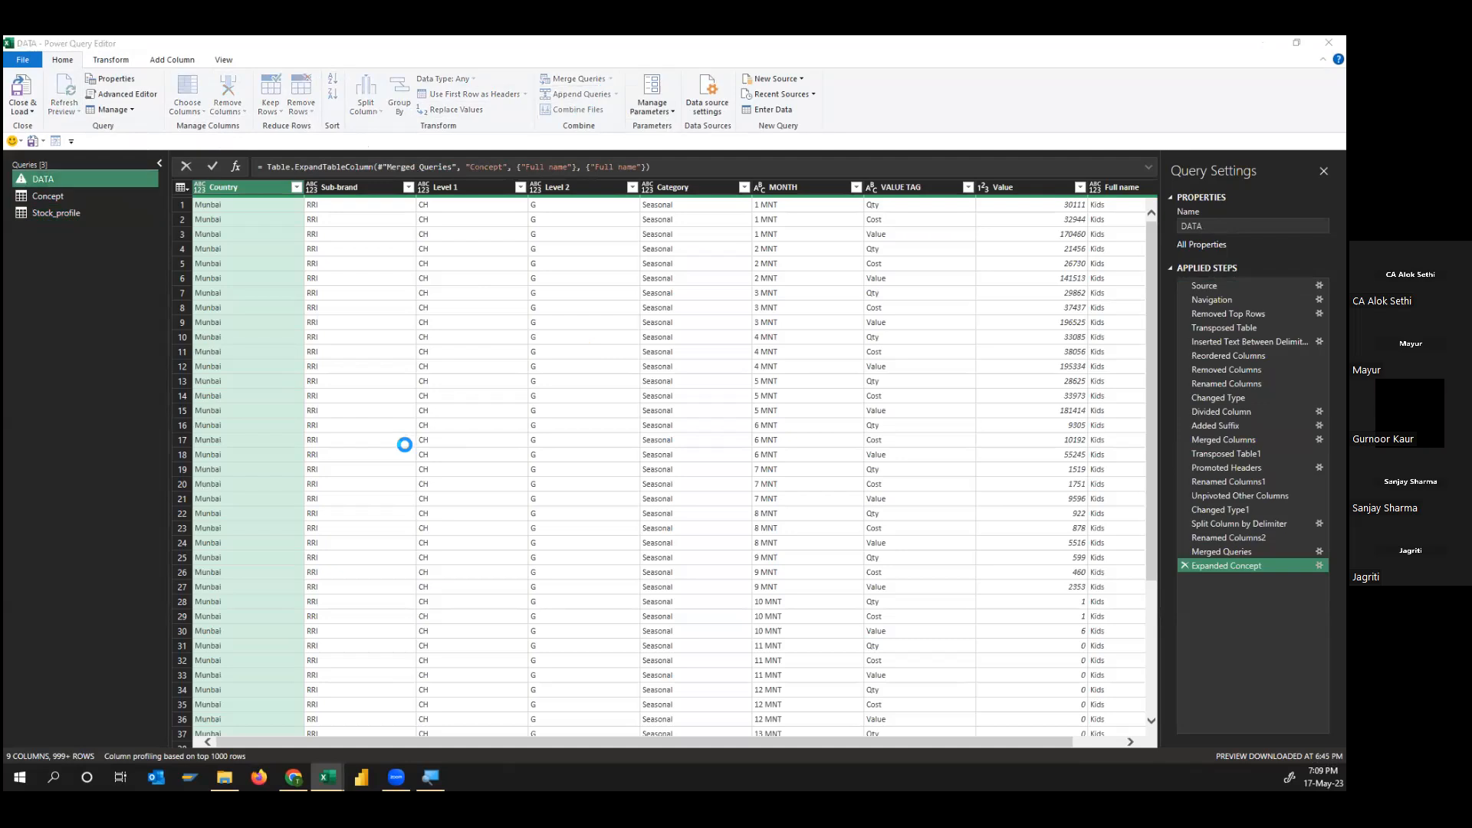
click(470, 386)
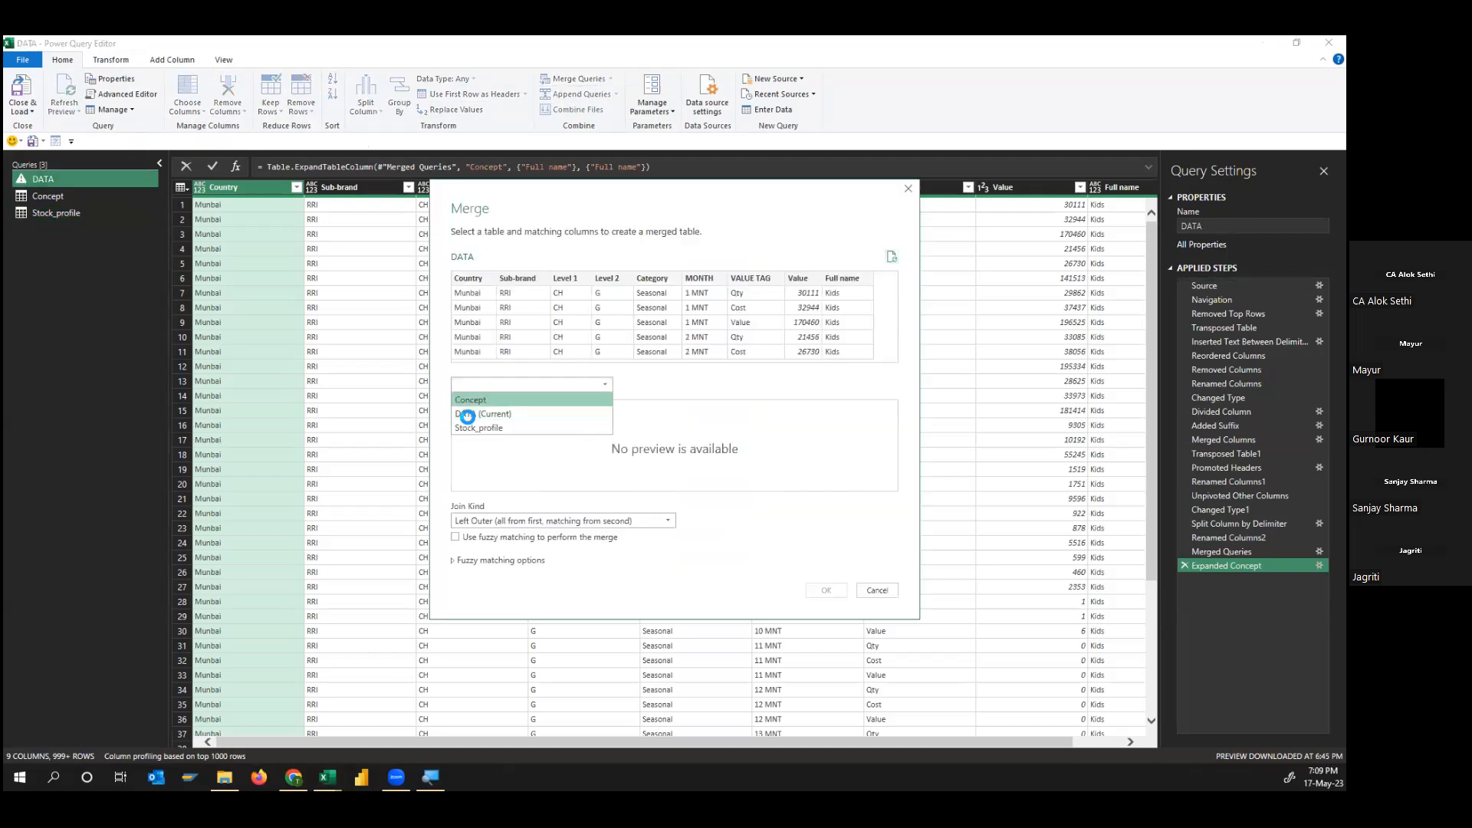
click(470, 426)
click(694, 278)
click(470, 407)
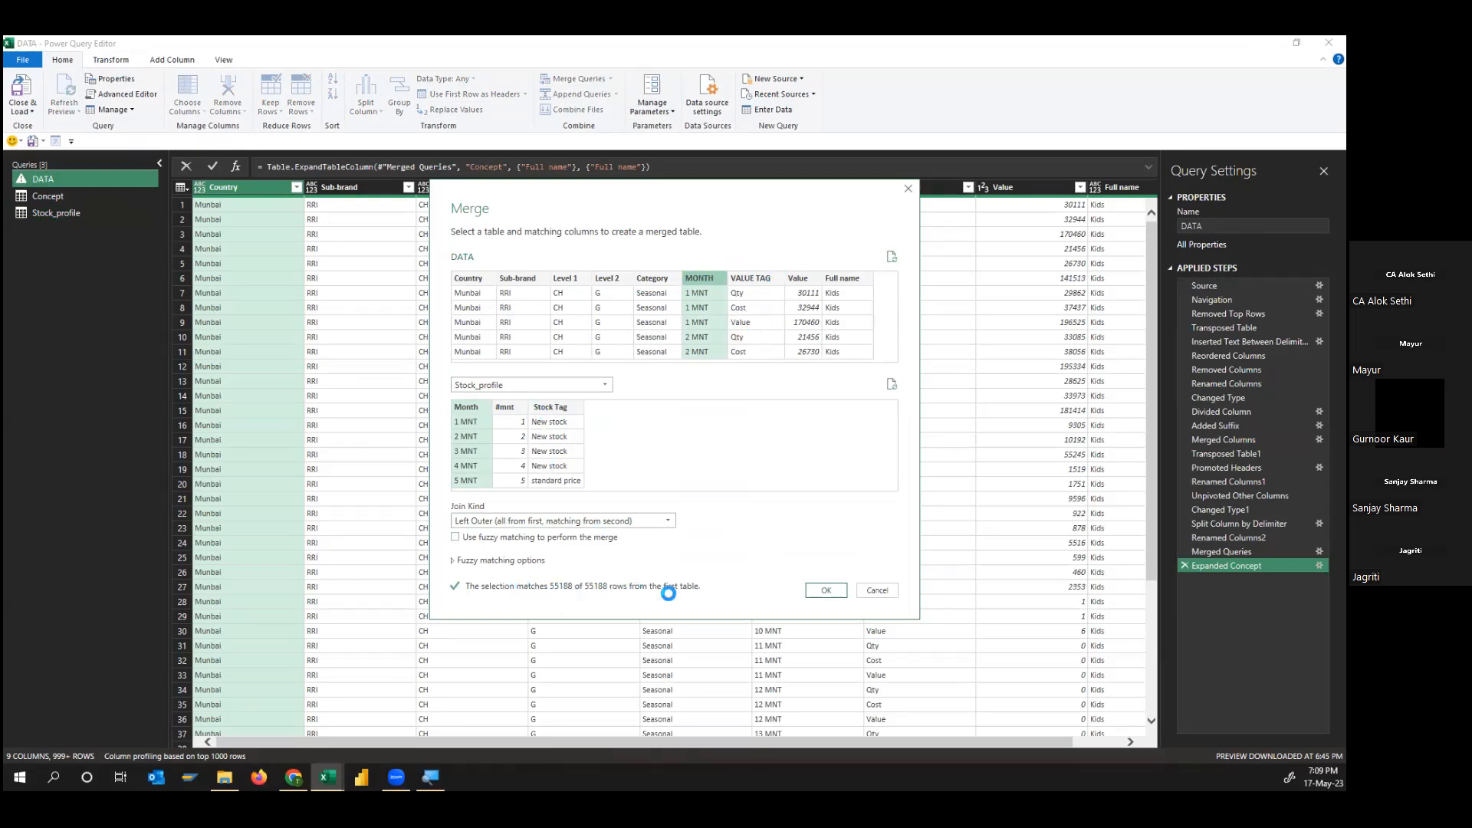
click(833, 588)
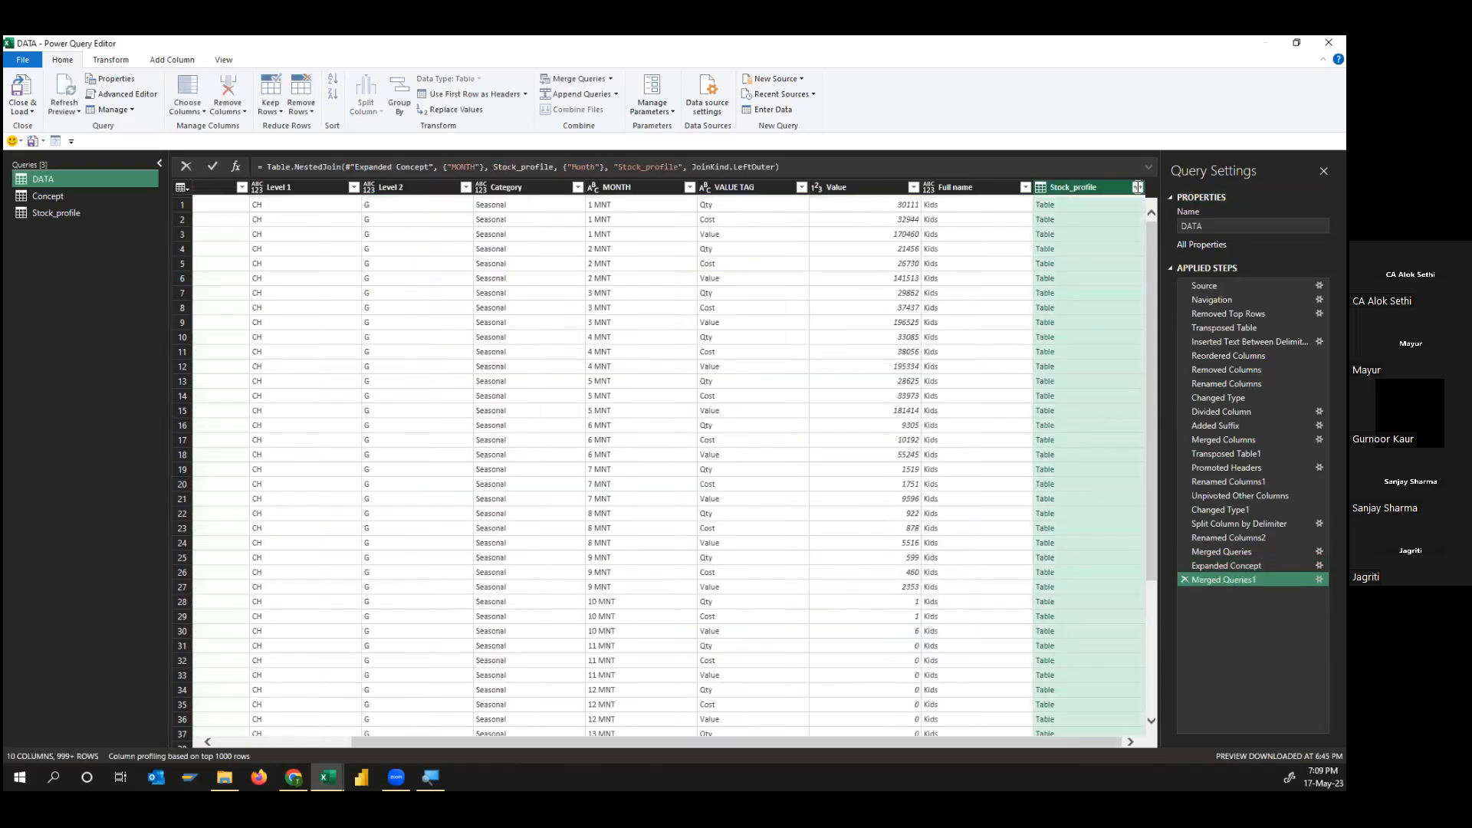
Expand the merged Stock_profile column to Stock Tag only, without the original column name as prefix
click(1138, 187)
click(934, 244)
click(927, 319)
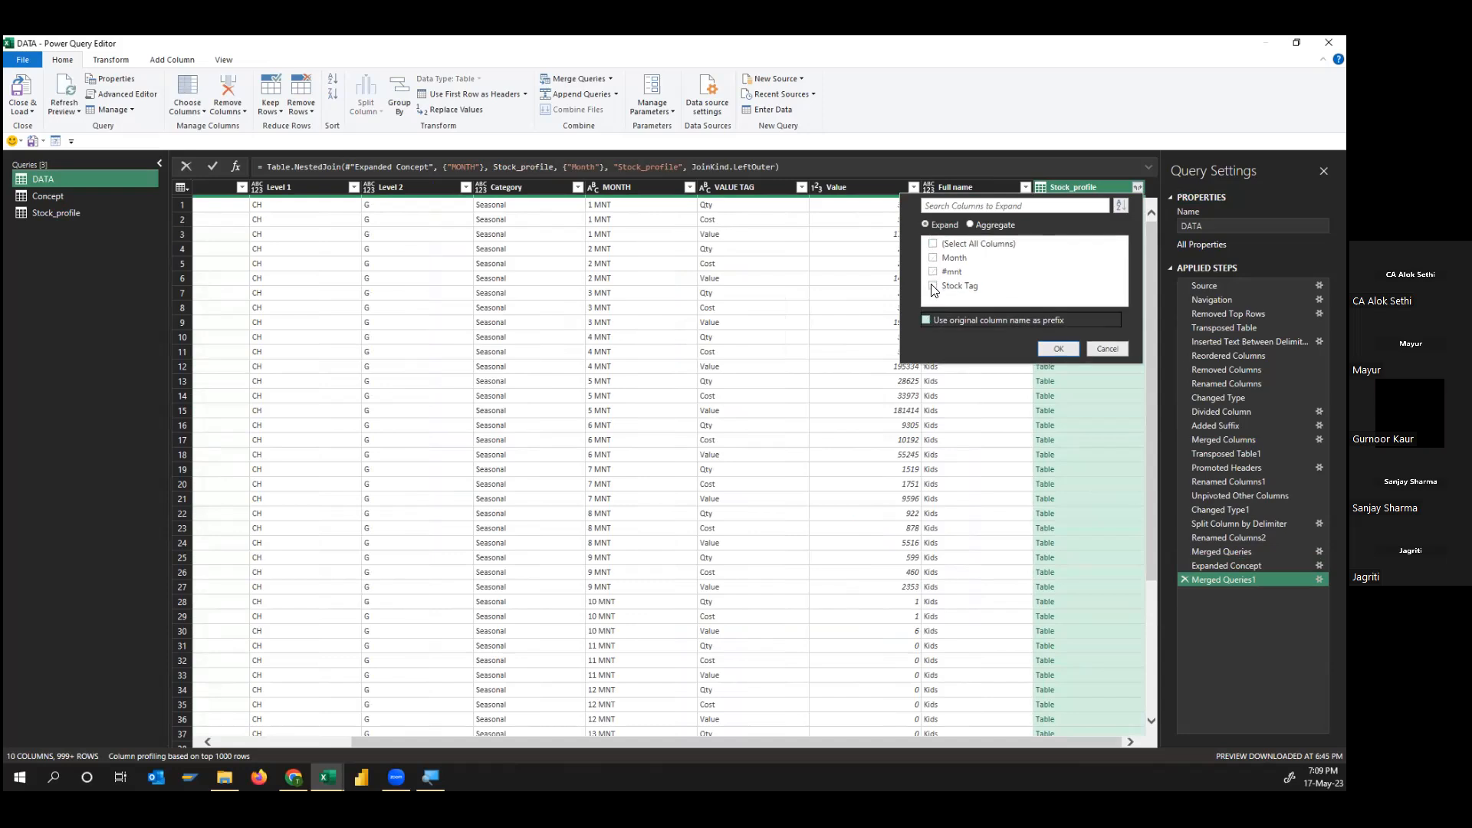
click(953, 292)
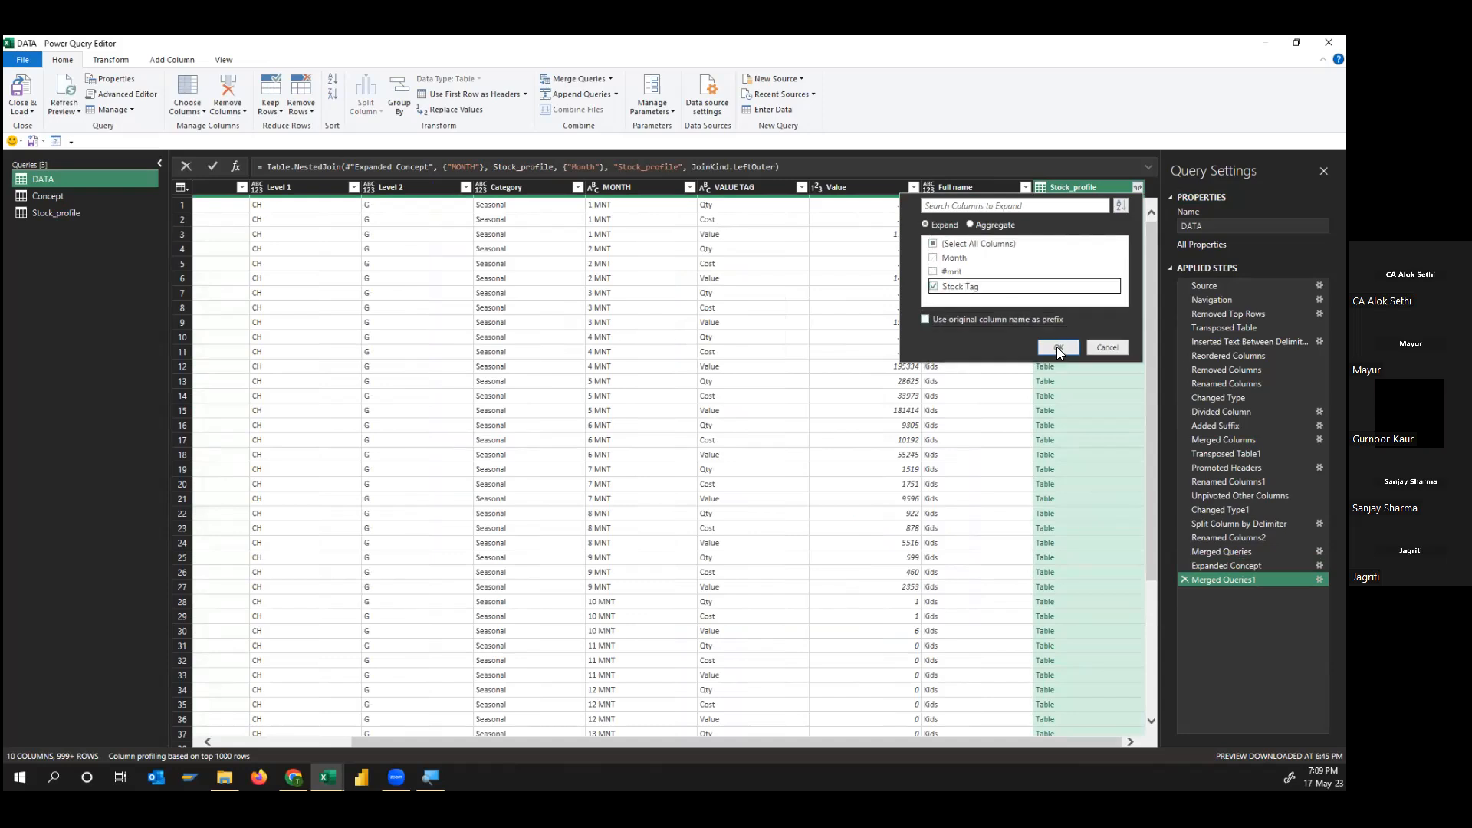
click(1057, 347)
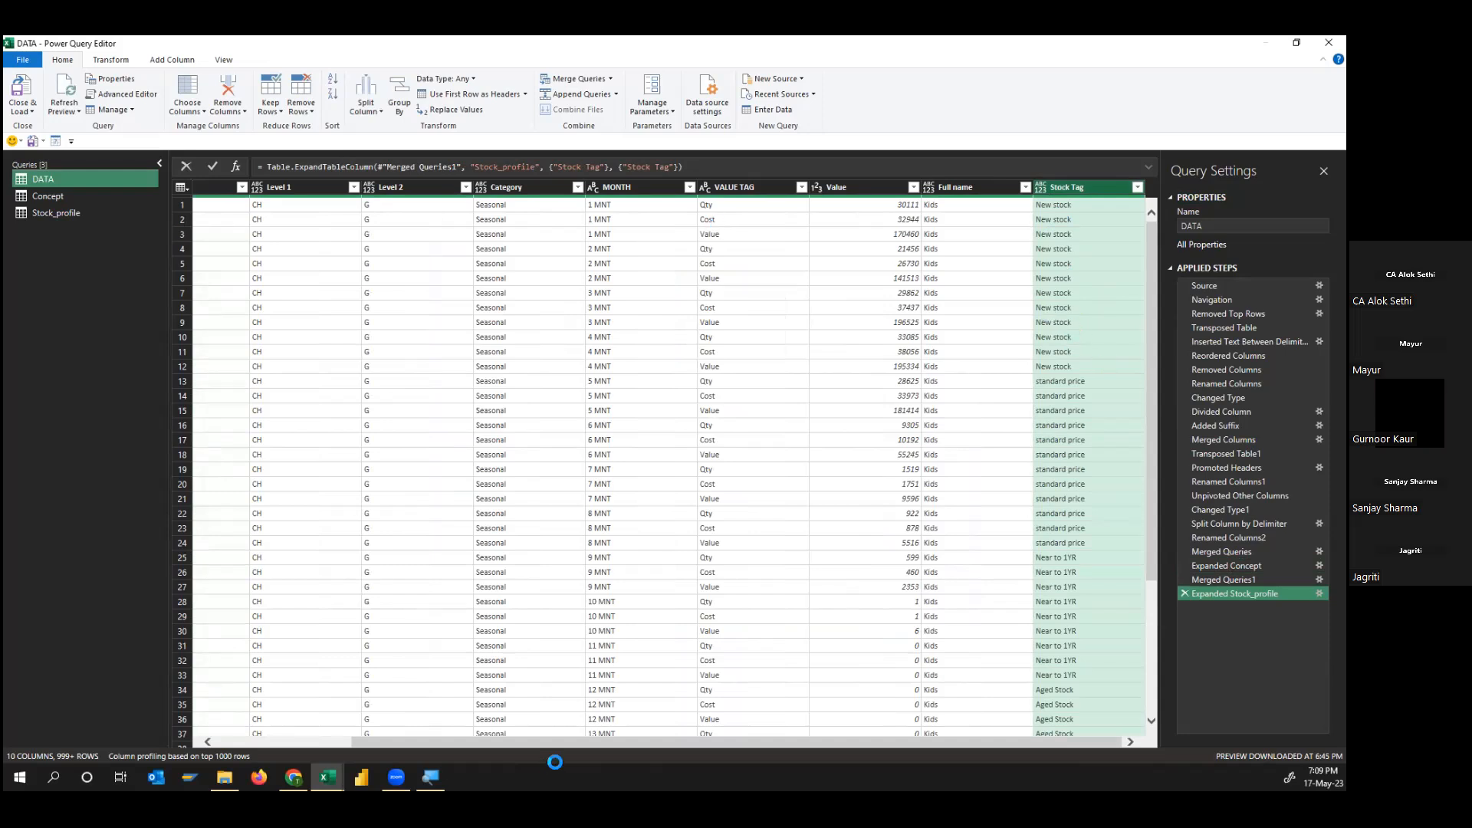
Set the data type of the Country through Category columns and of Full name and Stock Tag to Text
click(353, 747)
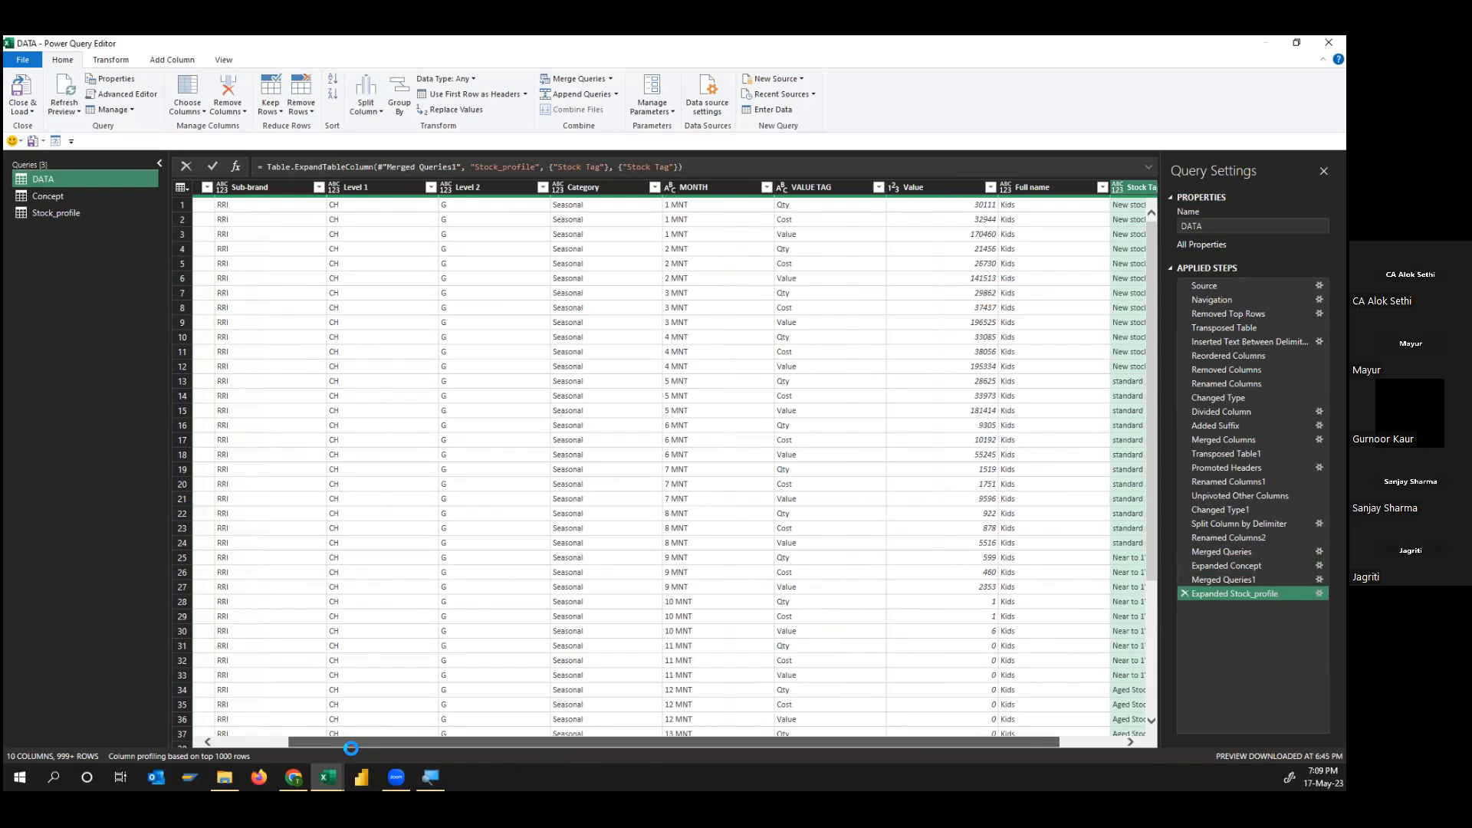
drag(351, 748, 273, 718)
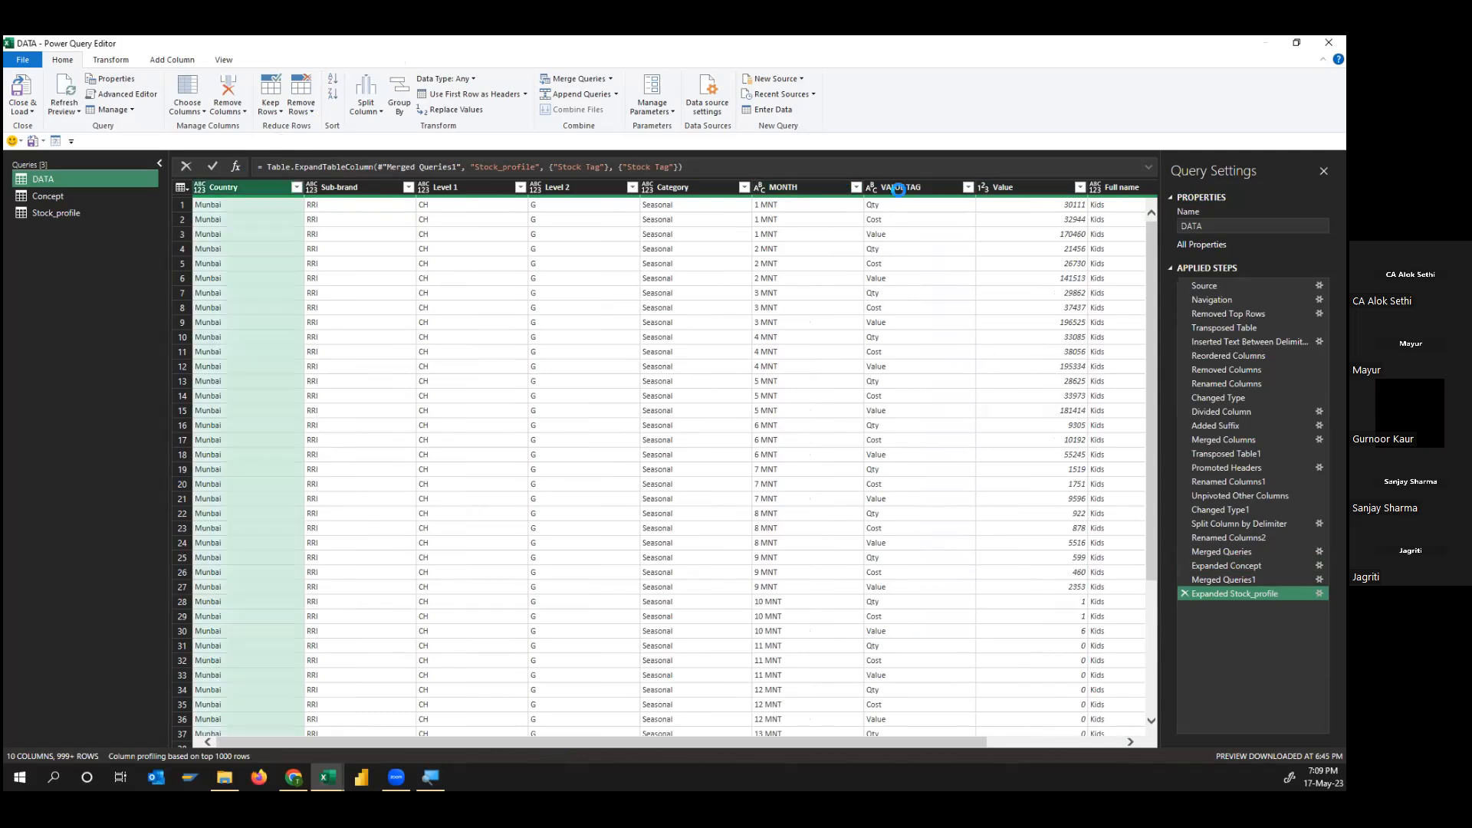
shift+click(681, 189)
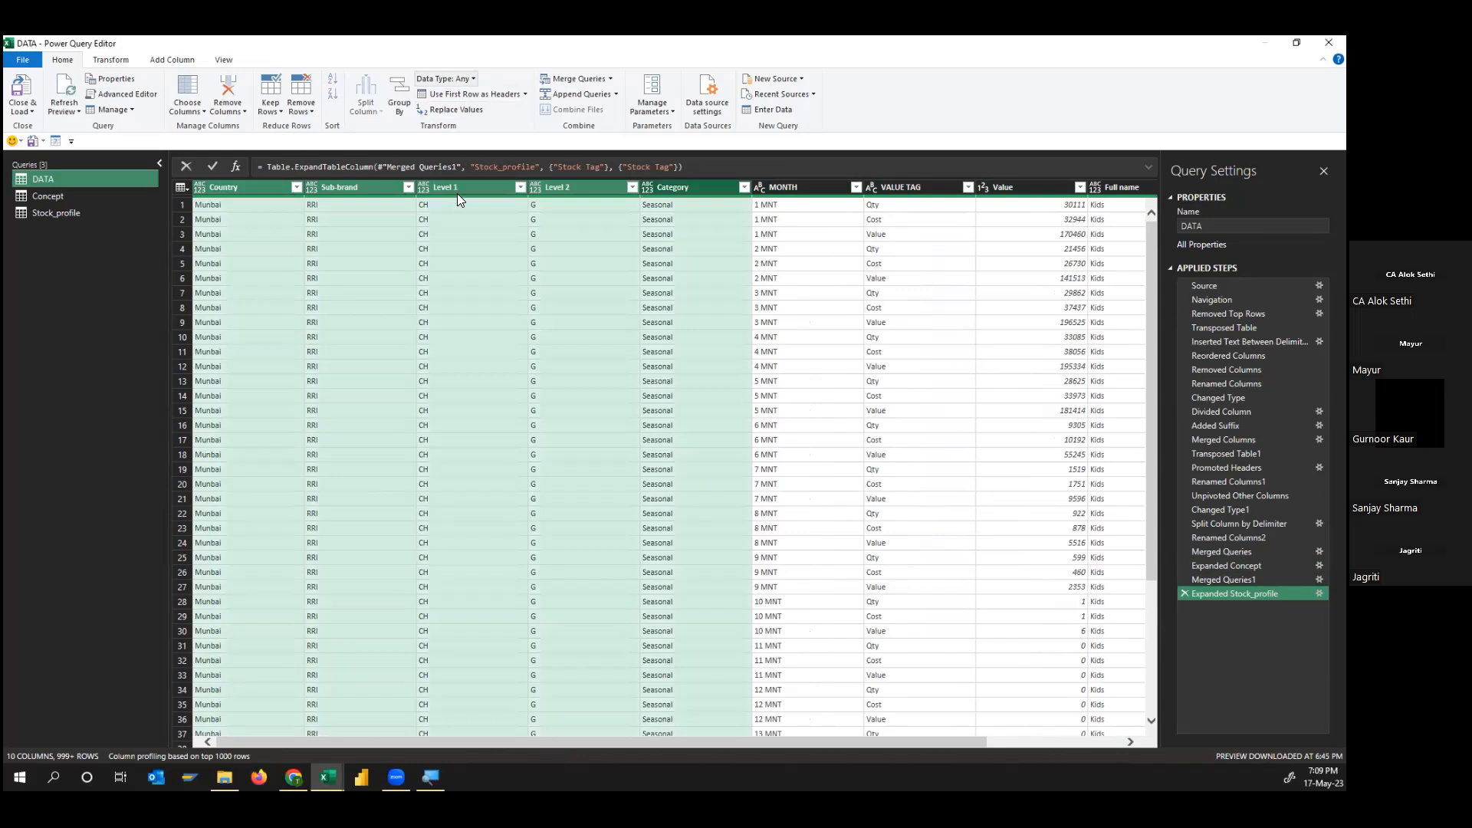
click(445, 79)
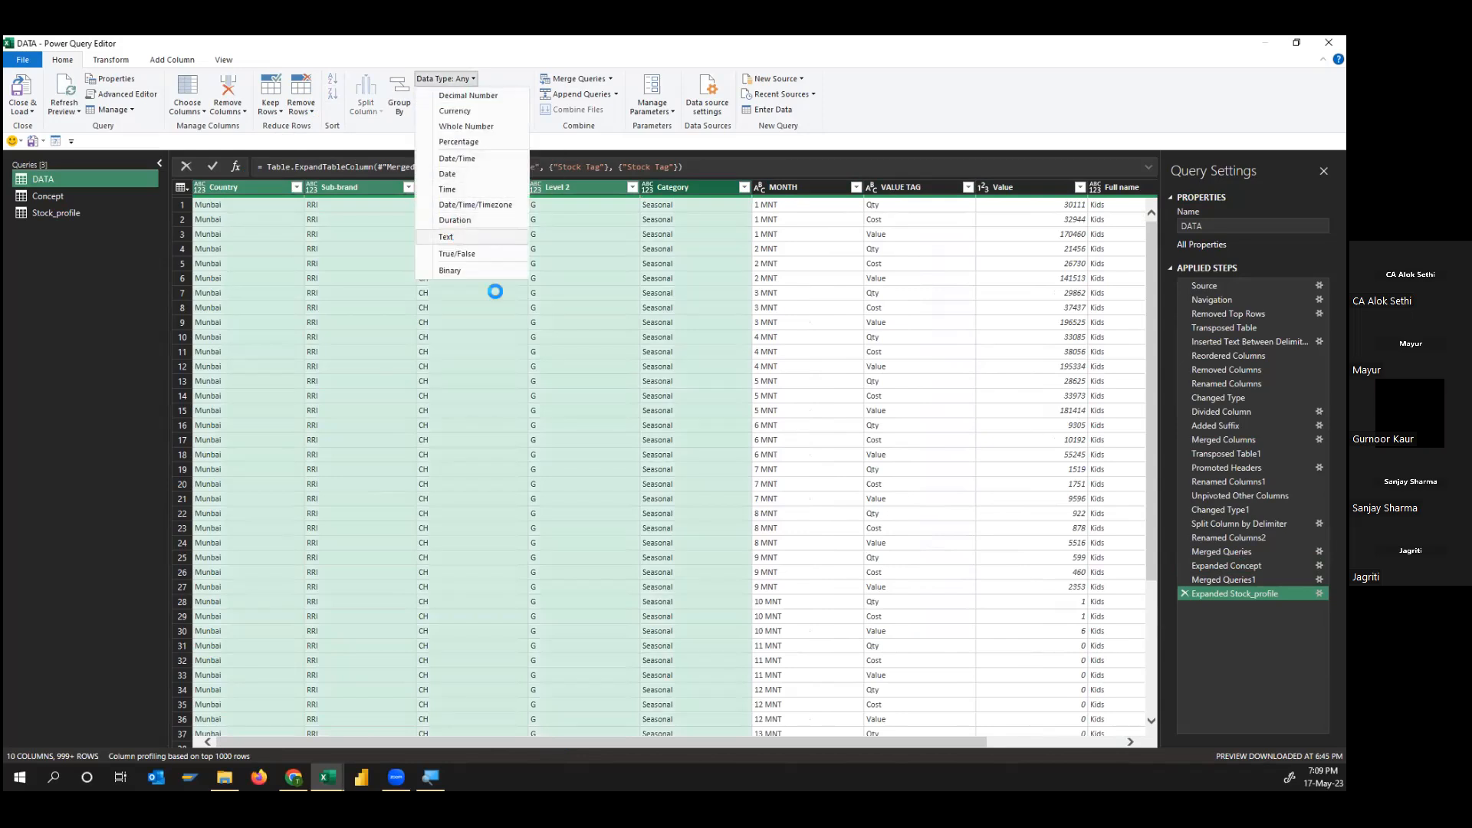
drag(835, 740, 954, 738)
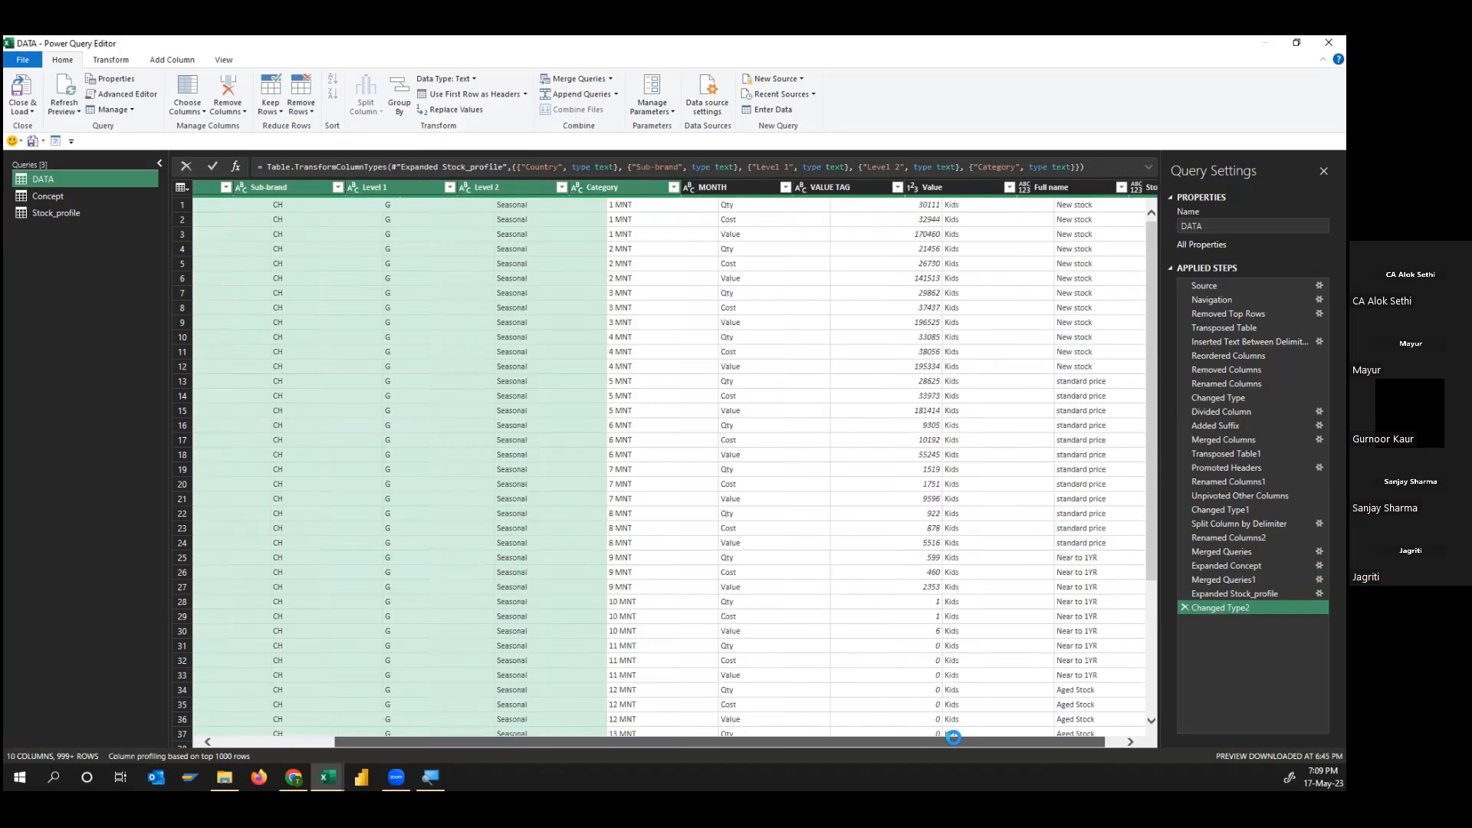
click(983, 189)
shift+click(1073, 188)
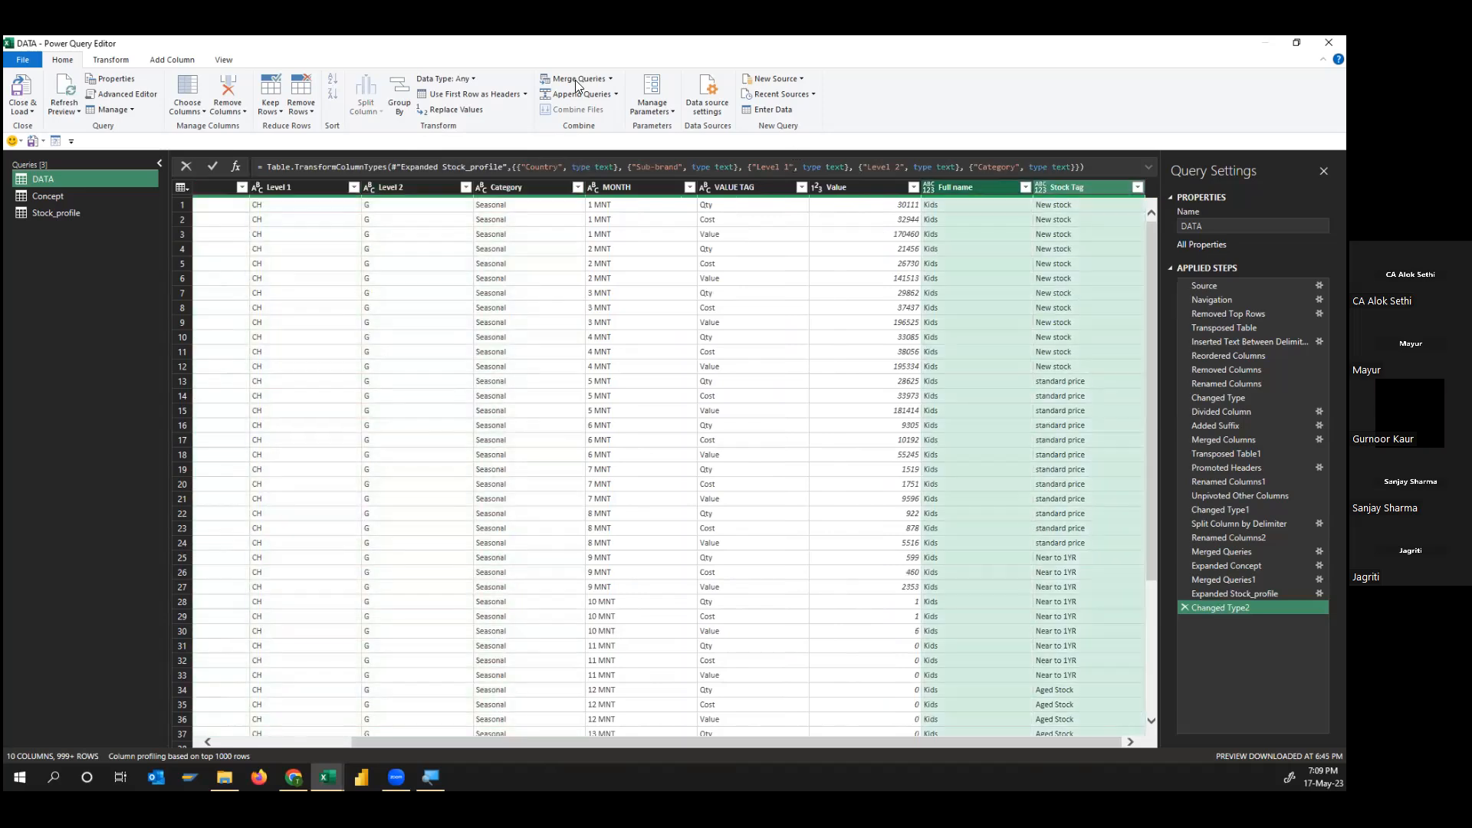
click(473, 79)
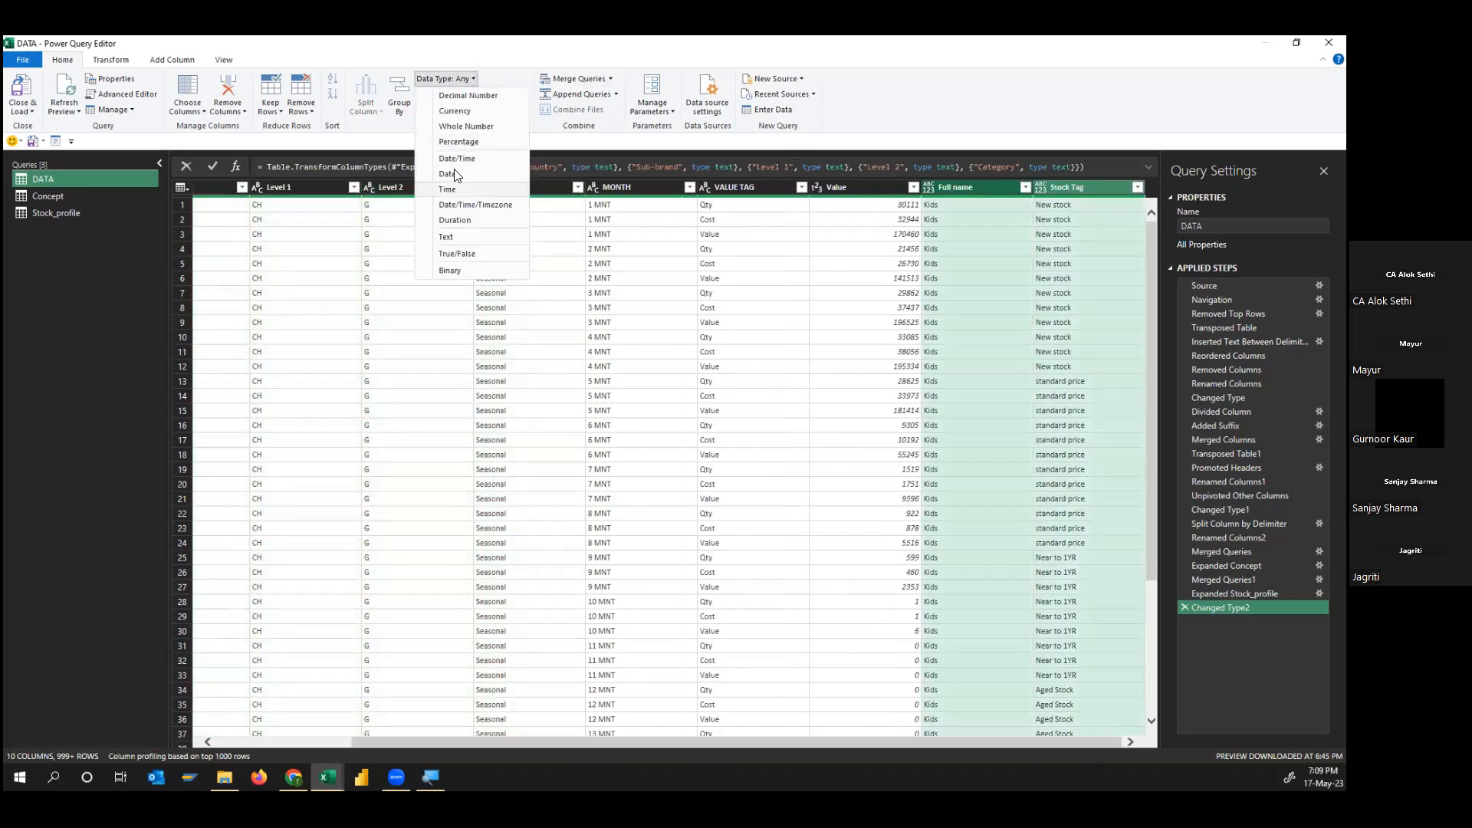
click(457, 237)
Close the query editor and load the updated DATA query into its worksheet table
drag(673, 743, 529, 743)
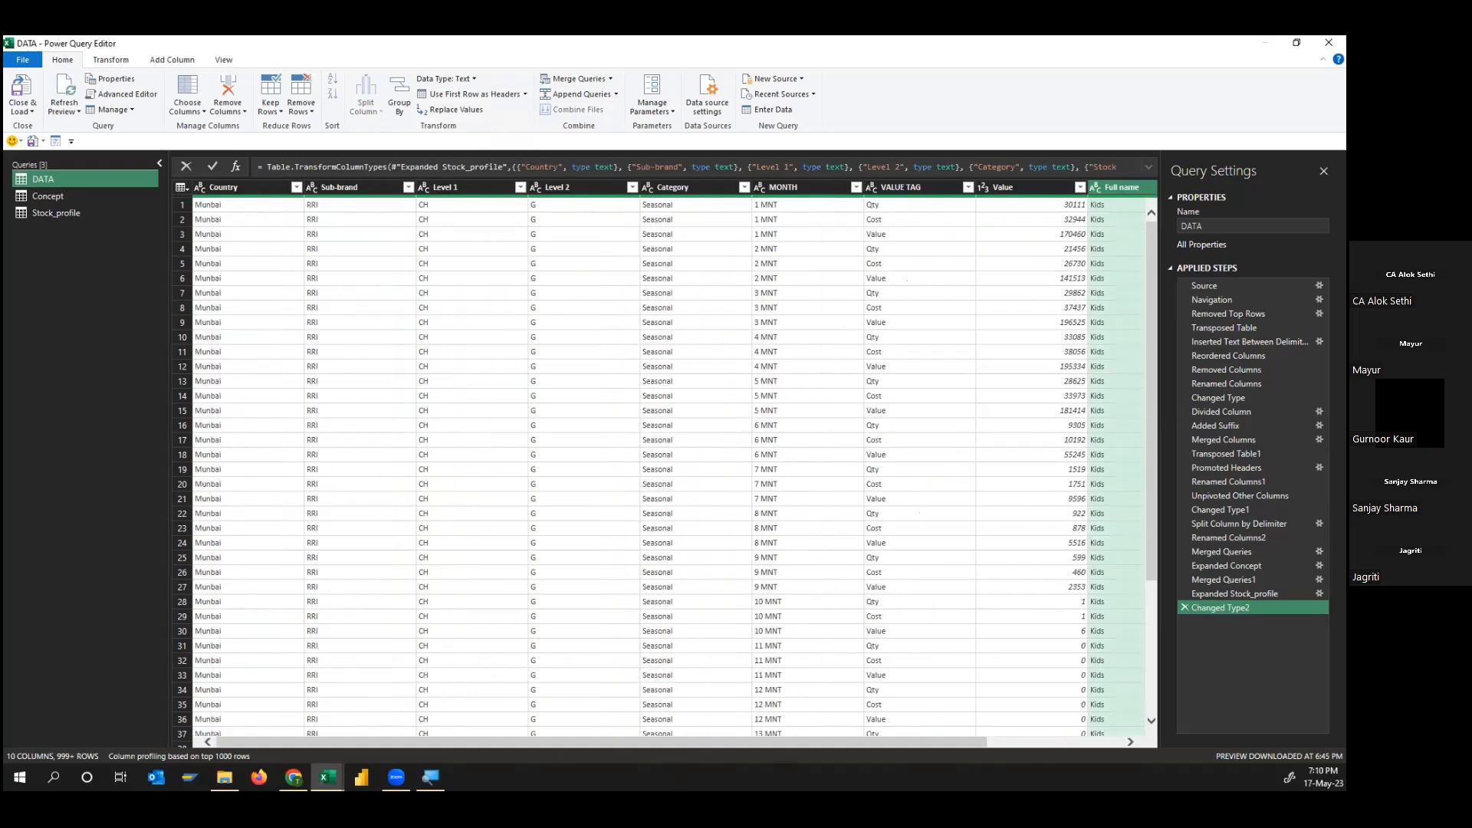
click(35, 112)
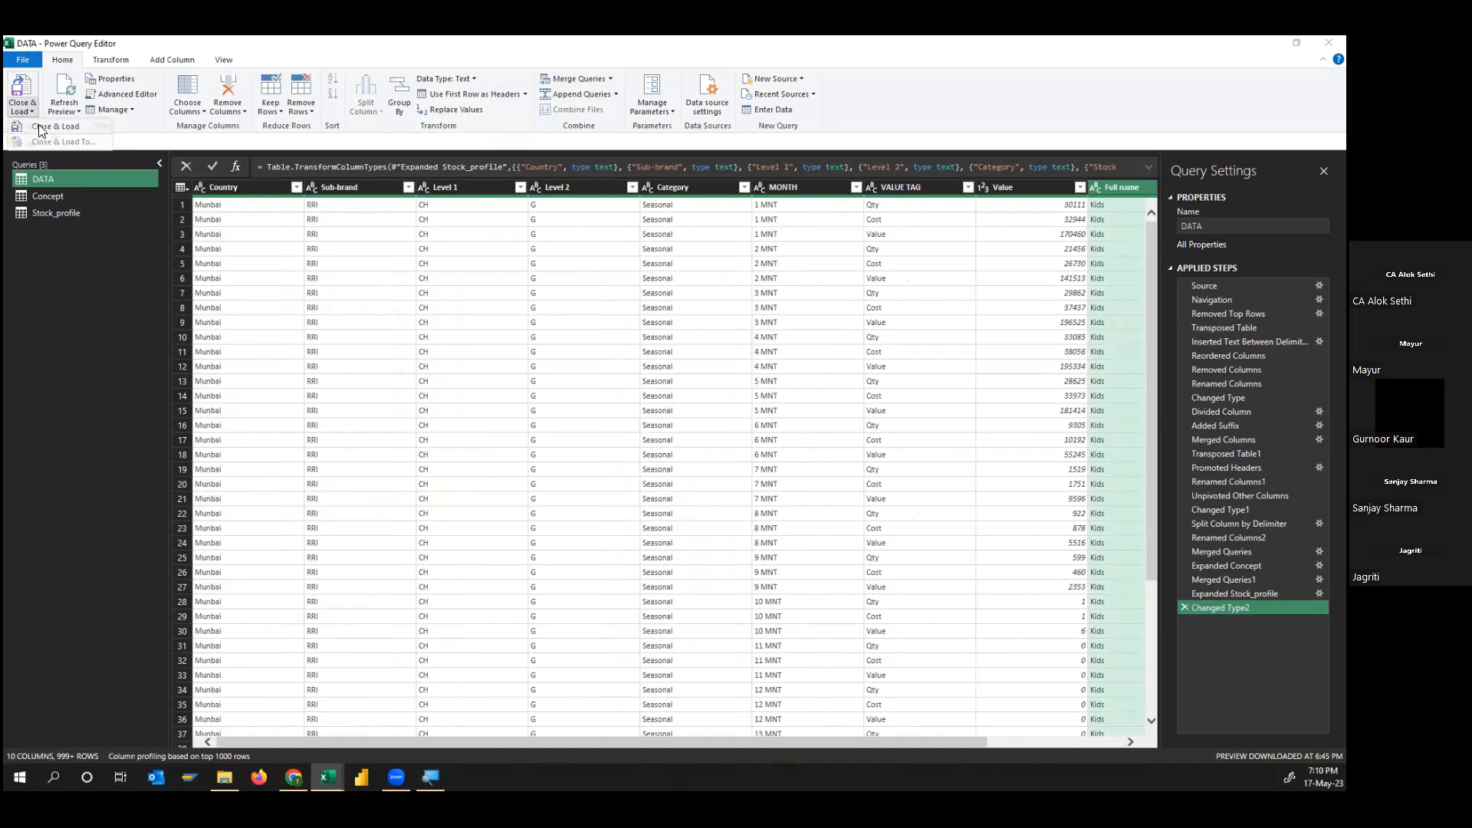
click(39, 127)
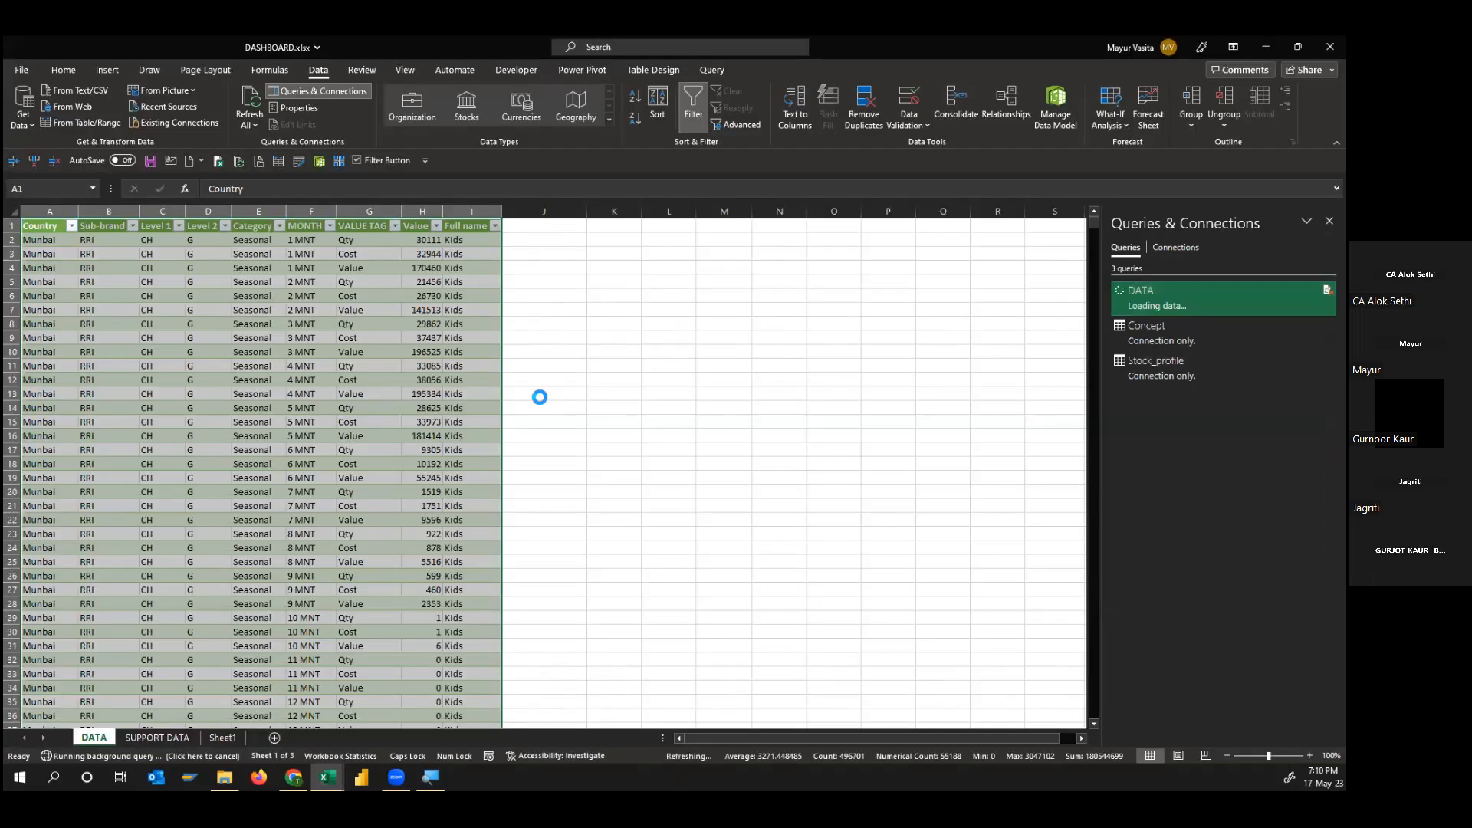
click(539, 397)
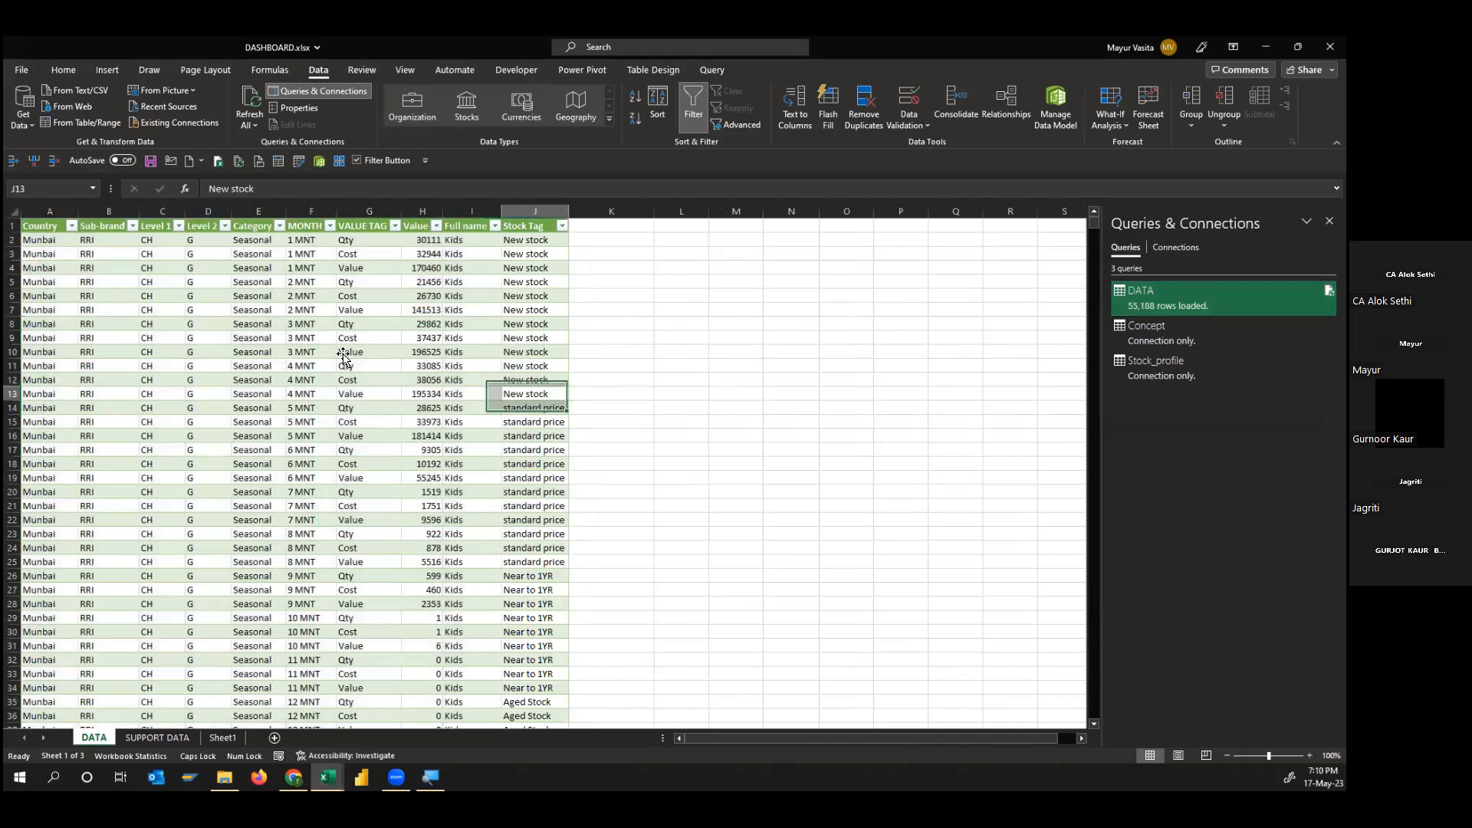
click(345, 366)
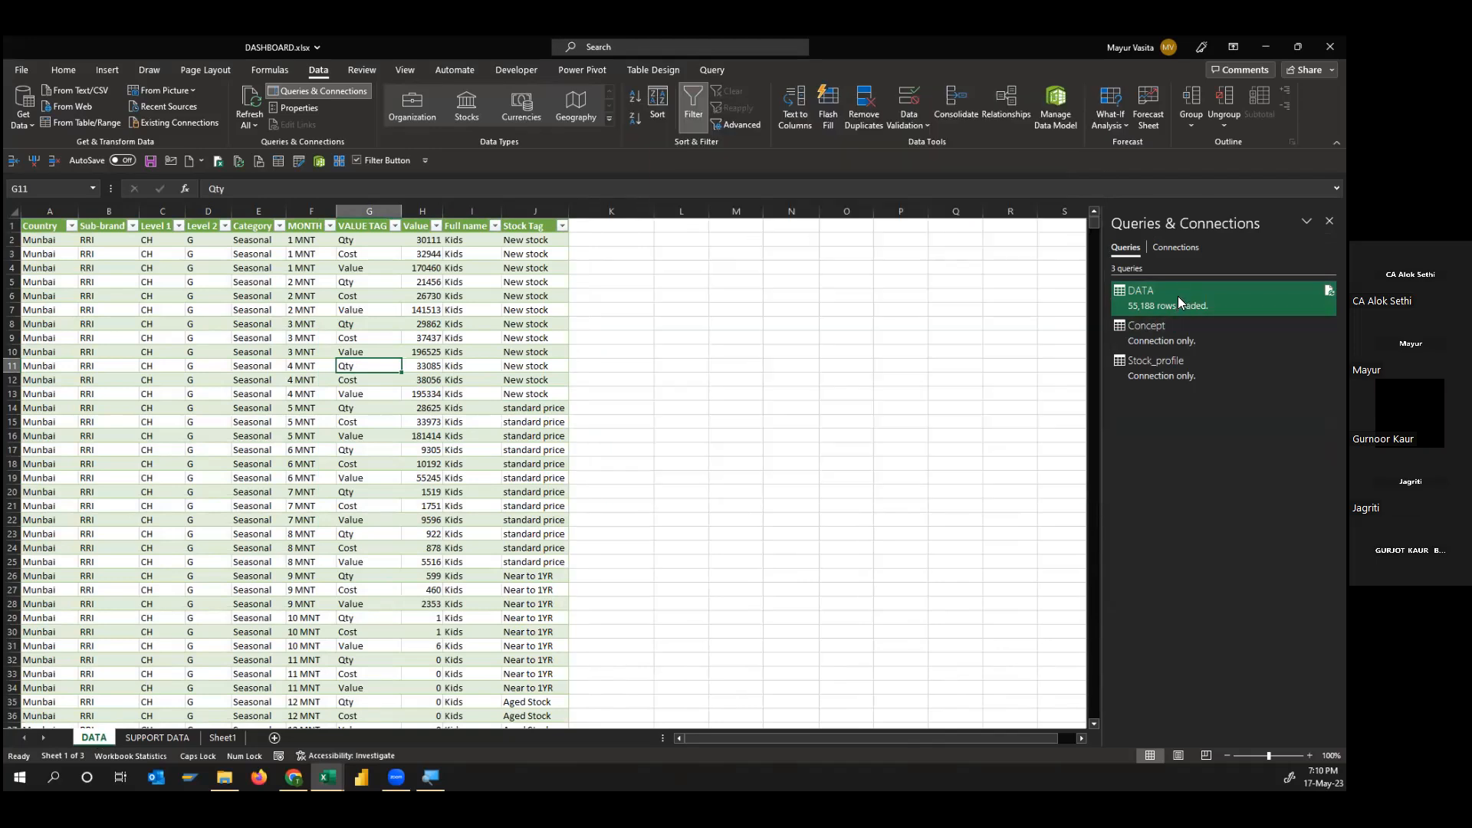
Delete the DATA worksheet from the workbook, confirming the deletion
mouse_move(1178, 296)
right_click(100, 738)
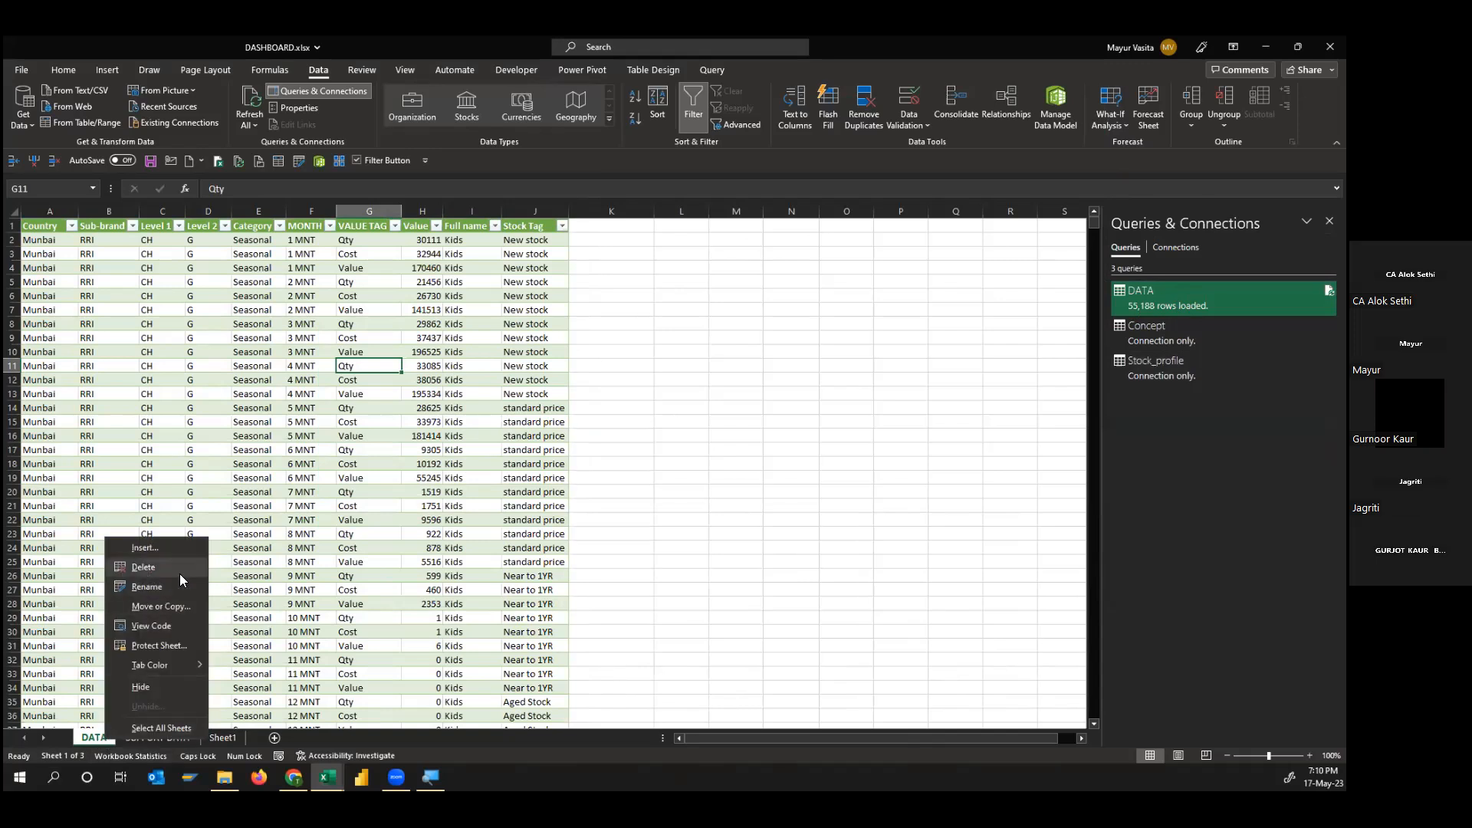
click(181, 581)
click(656, 447)
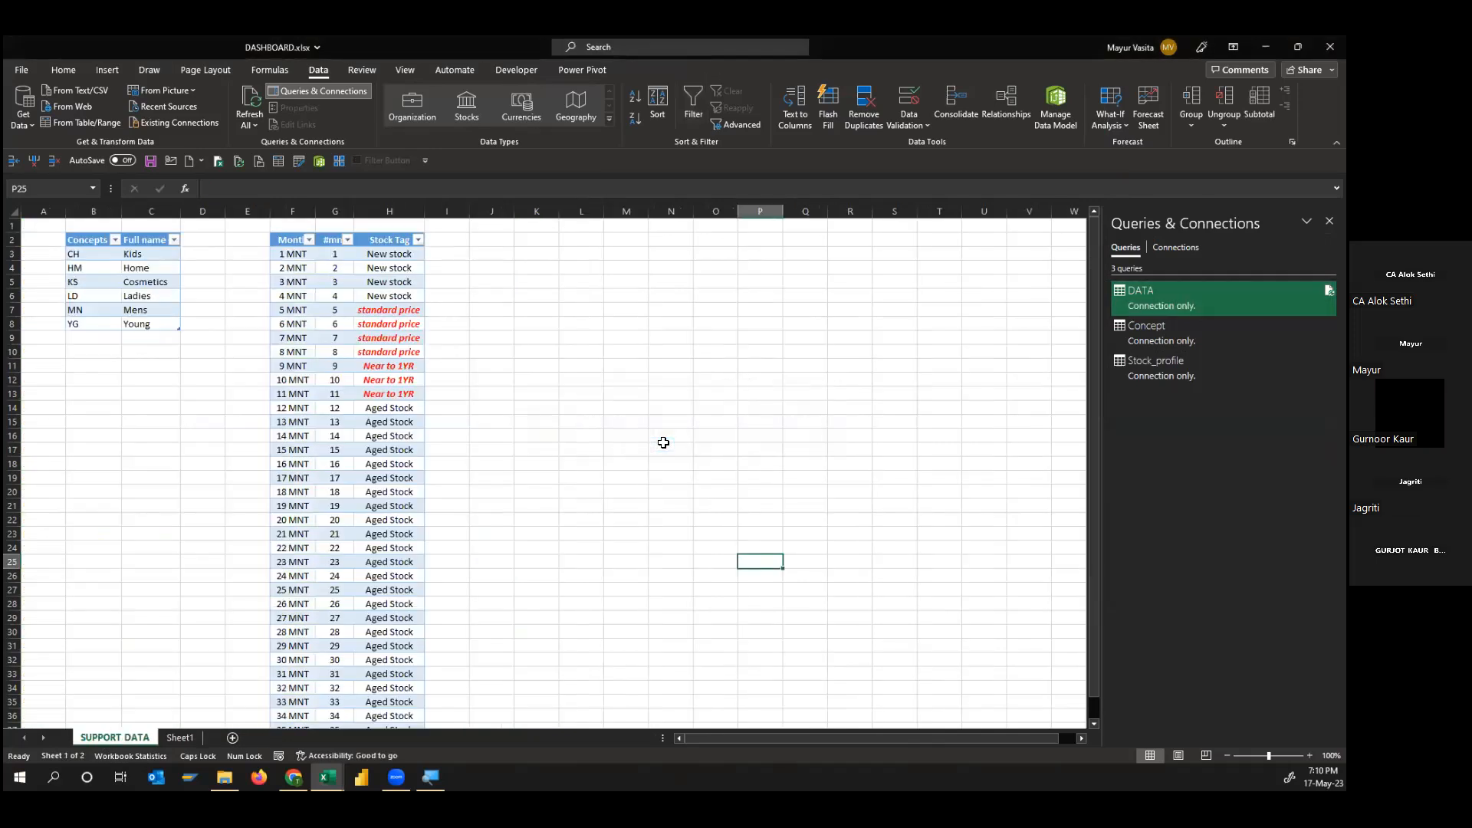
Load the DATA query as a PivotTable report at cell C5 of the existing Sheet1 worksheet
click(181, 738)
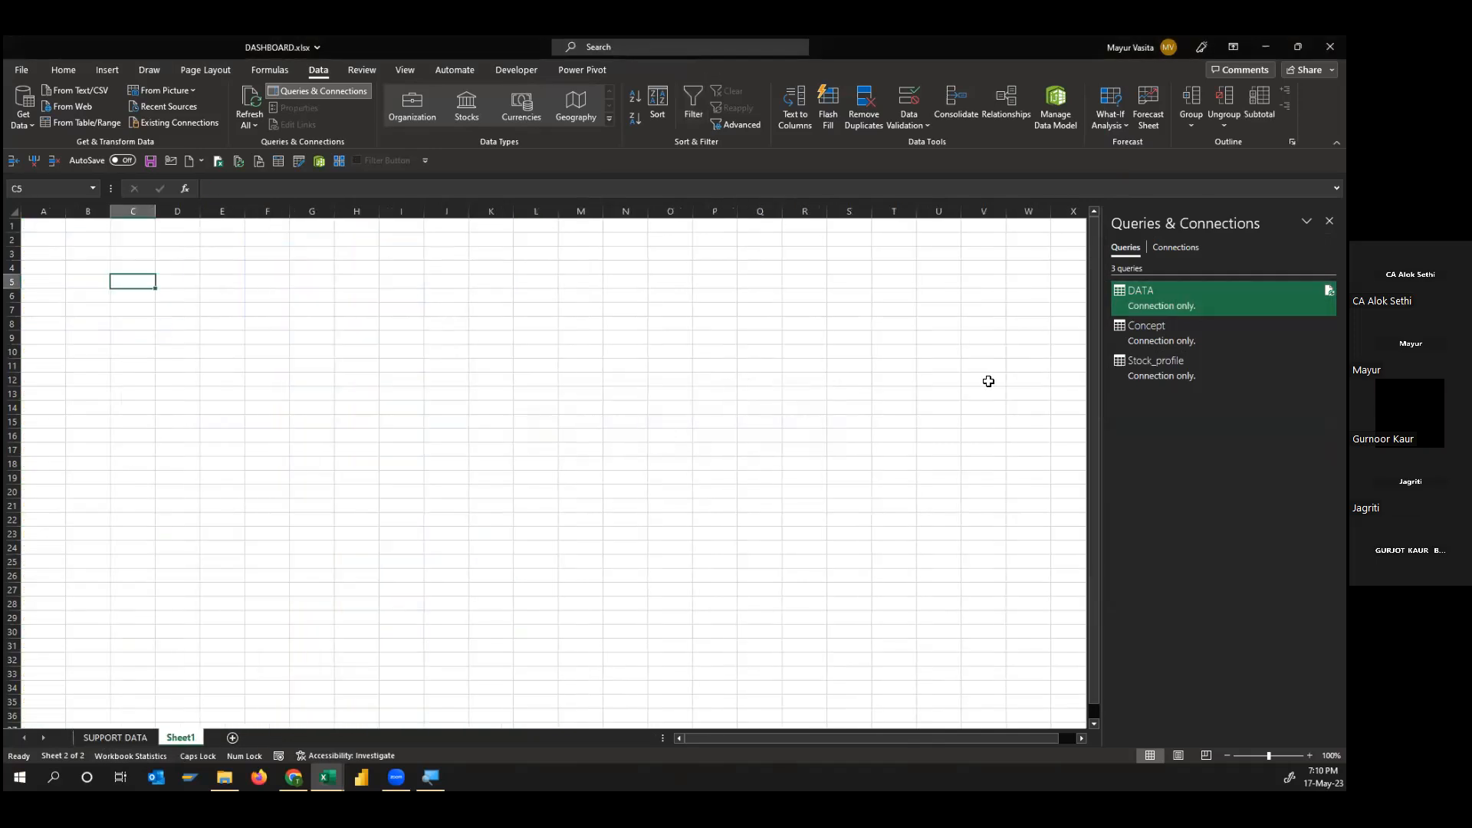
right_click(1180, 299)
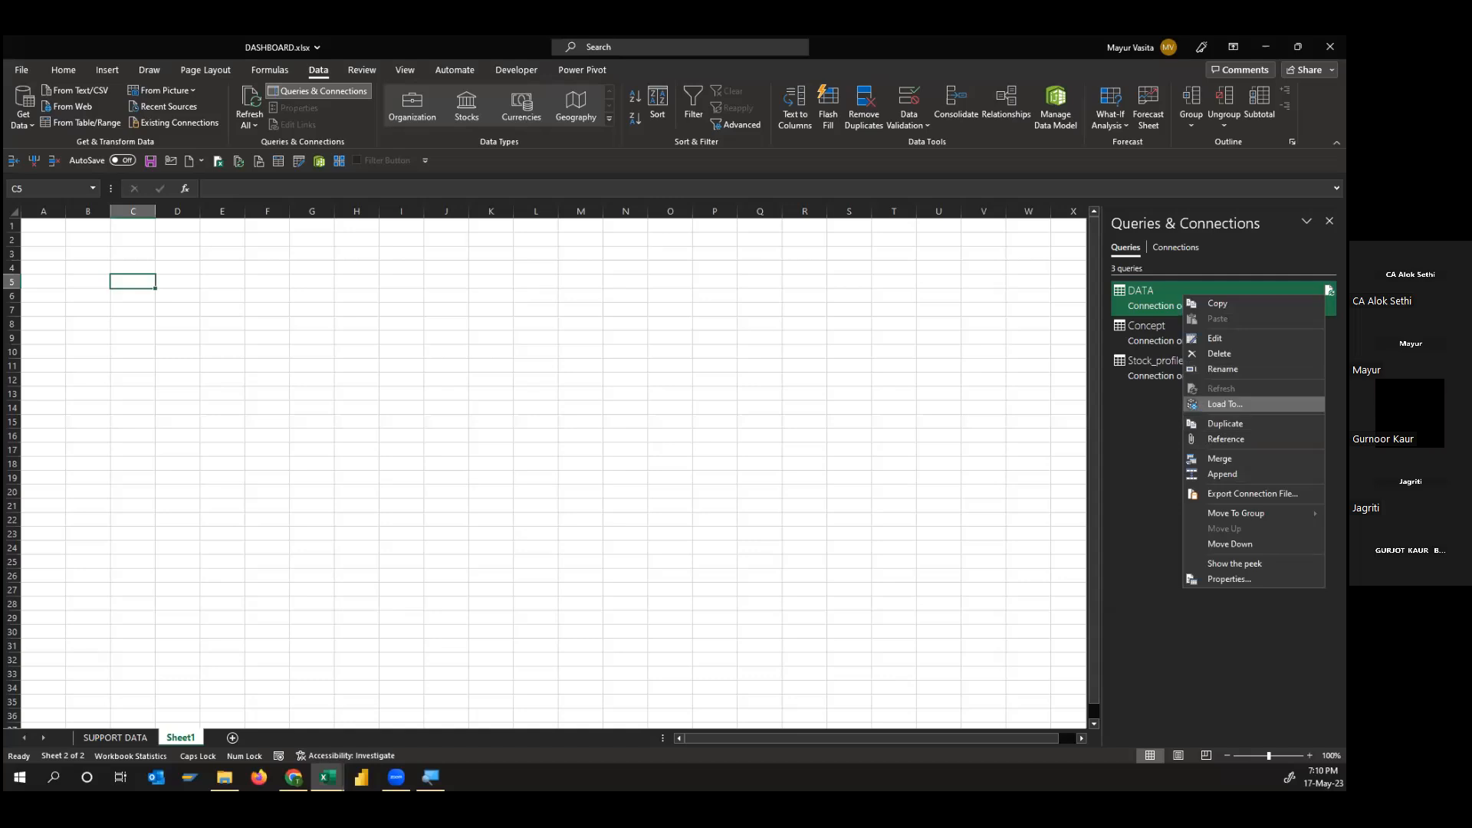
click(1225, 404)
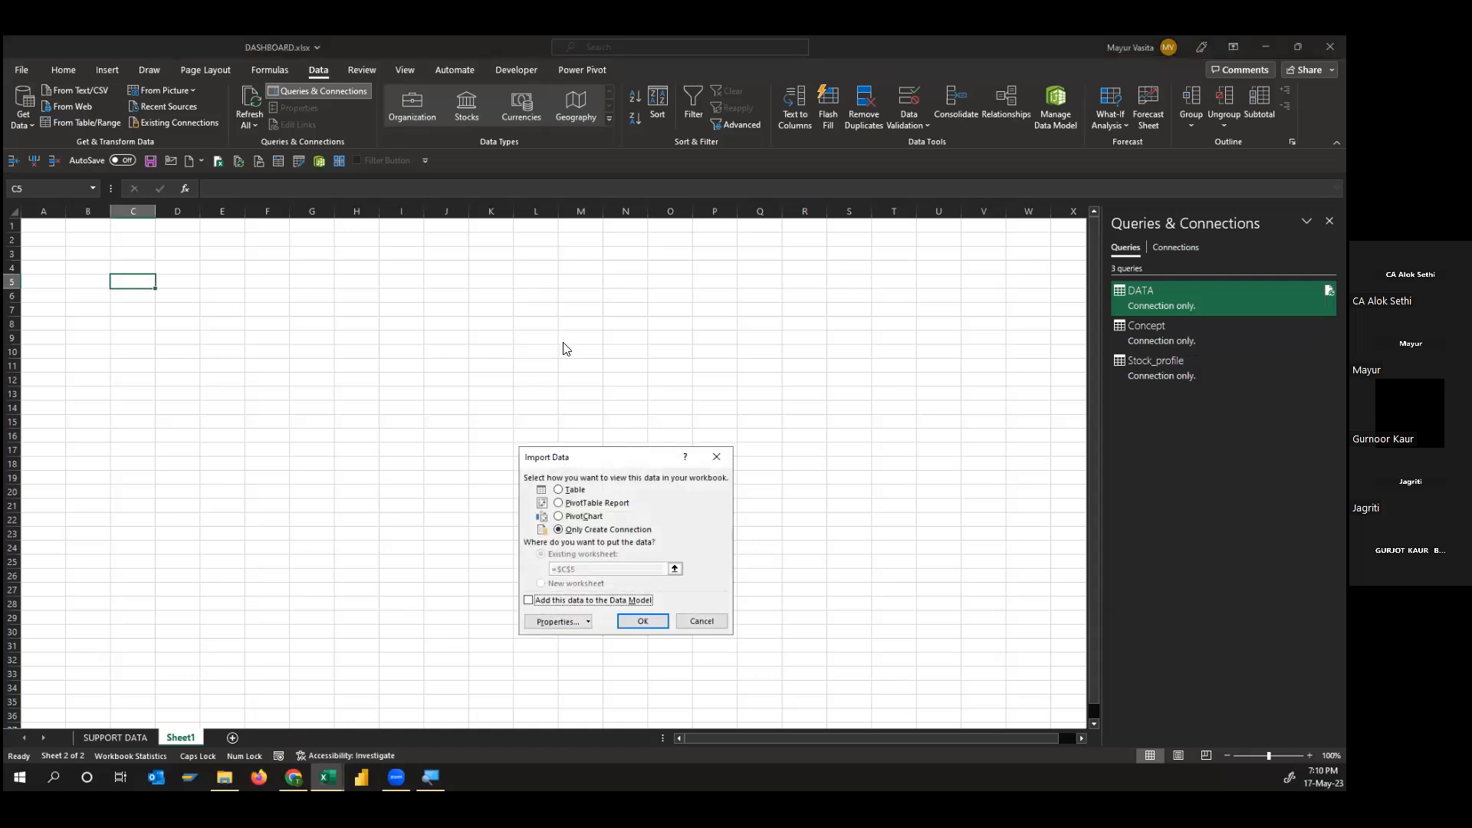
click(560, 384)
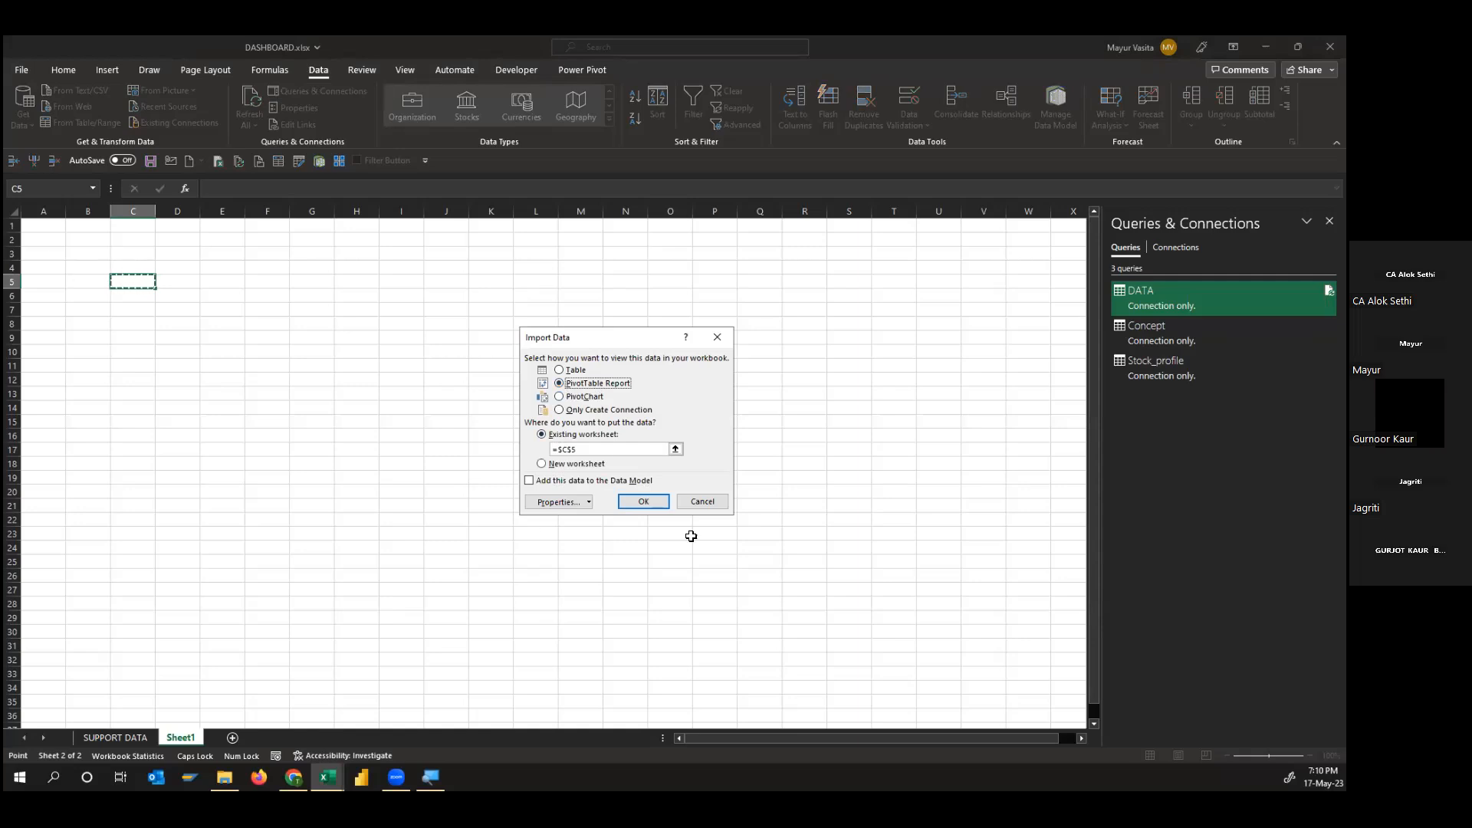
click(645, 502)
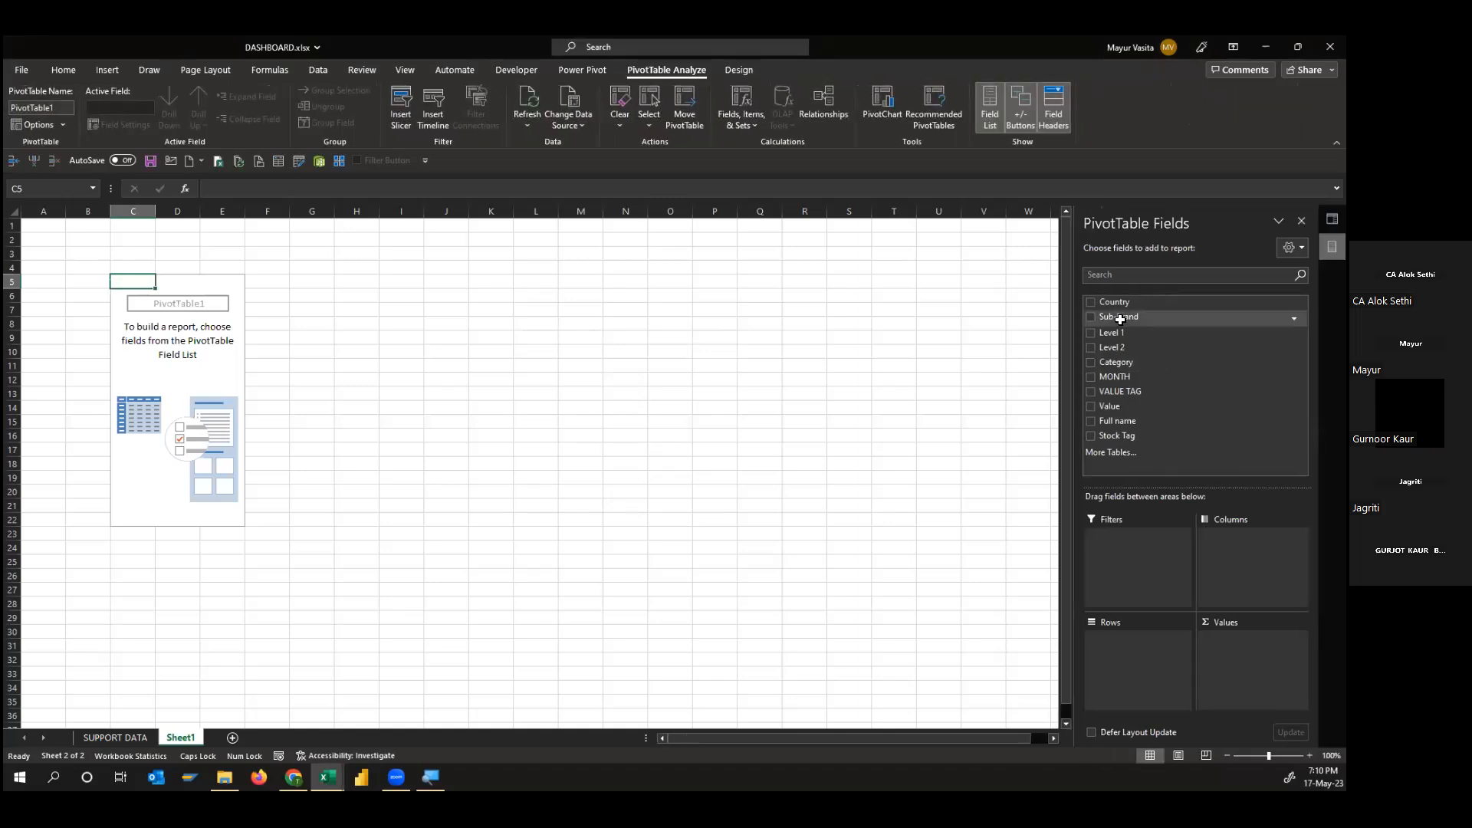
Build the PivotTable with Country in rows, Category in columns and the sum of Value, and fit its column widths to the contents
click(1116, 360)
click(1117, 331)
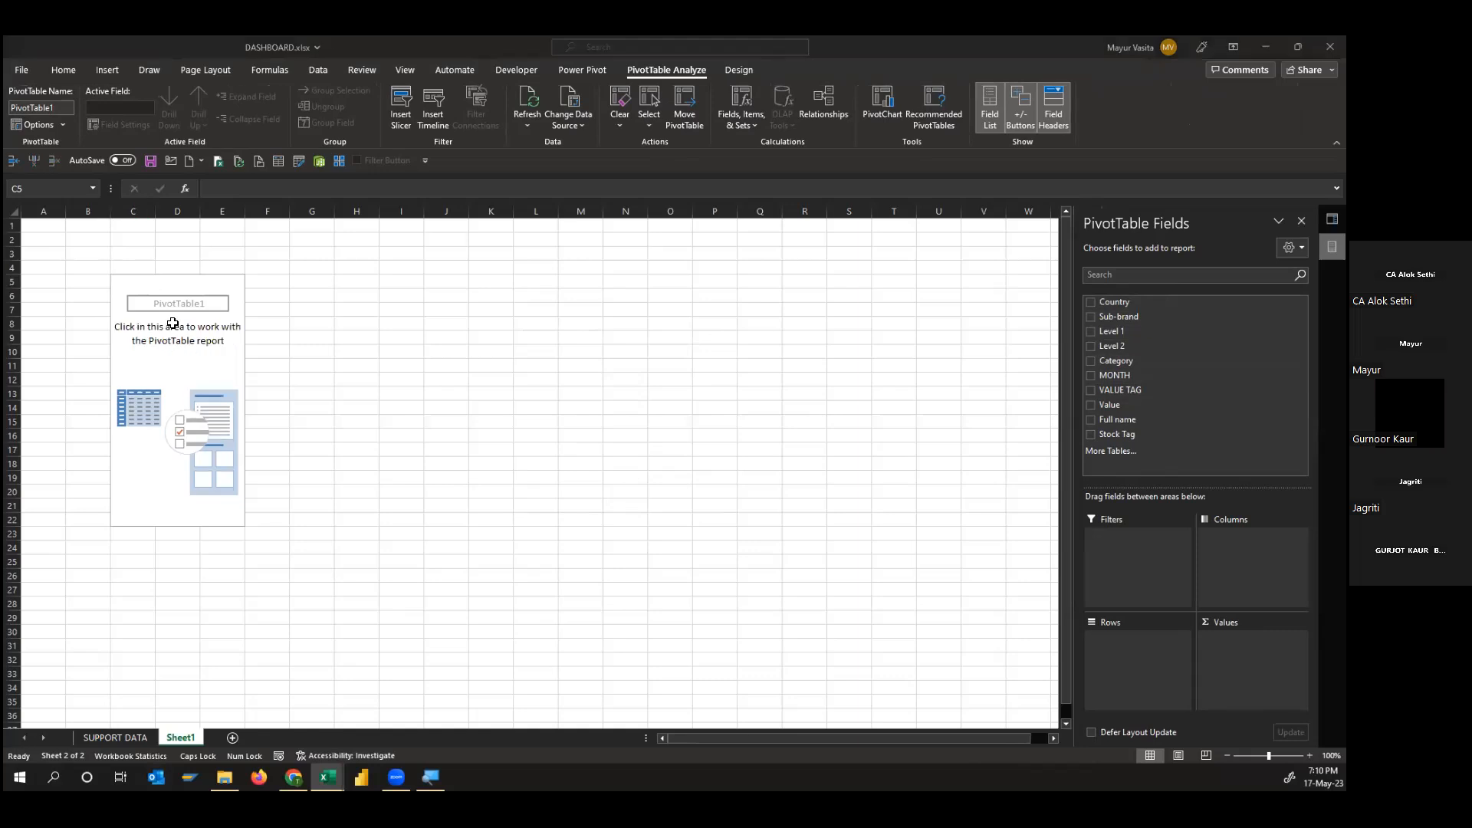
click(192, 409)
drag(1159, 309, 1148, 682)
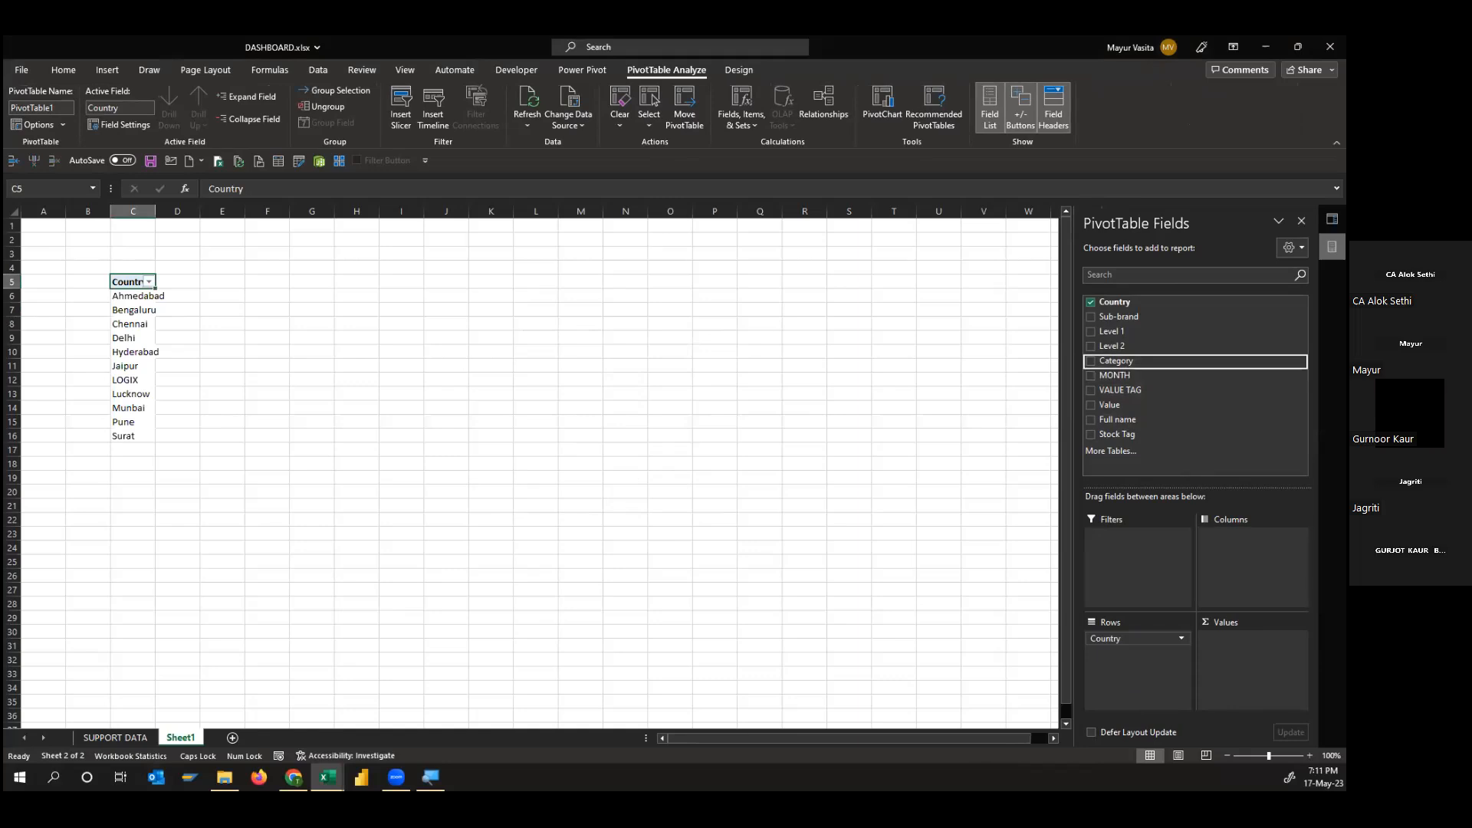
click(1113, 405)
drag(133, 212, 313, 243)
double_click(334, 212)
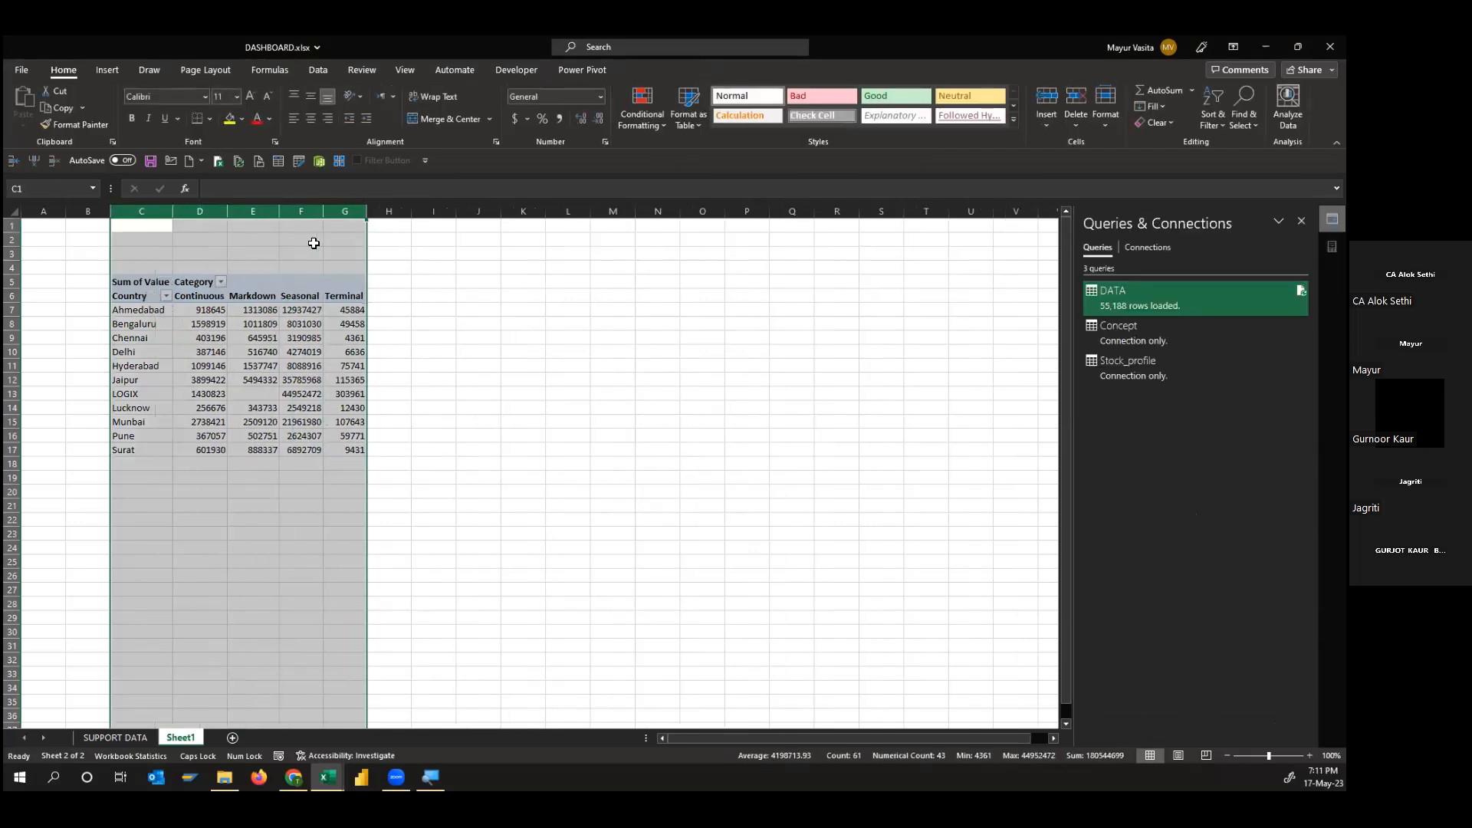
Format the PivotTable values as numbers with a thousands separator and no decimals, and hide the sheet's gridlines
click(477, 380)
mouse_move(201, 310)
mouse_down()
mouse_move(257, 422)
mouse_move(302, 450)
mouse_move(349, 450)
mouse_up()
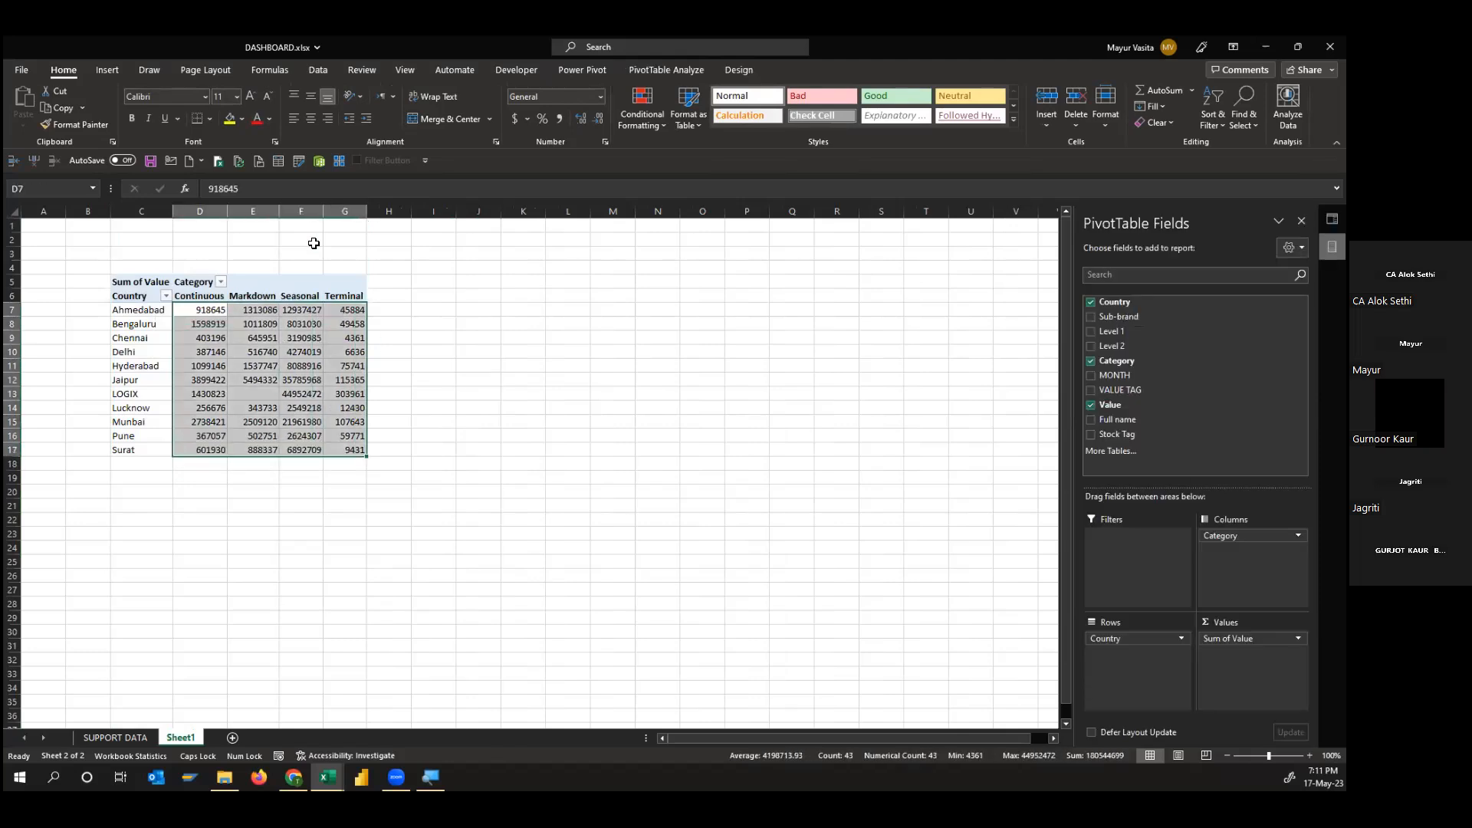
key(ctrl+1)
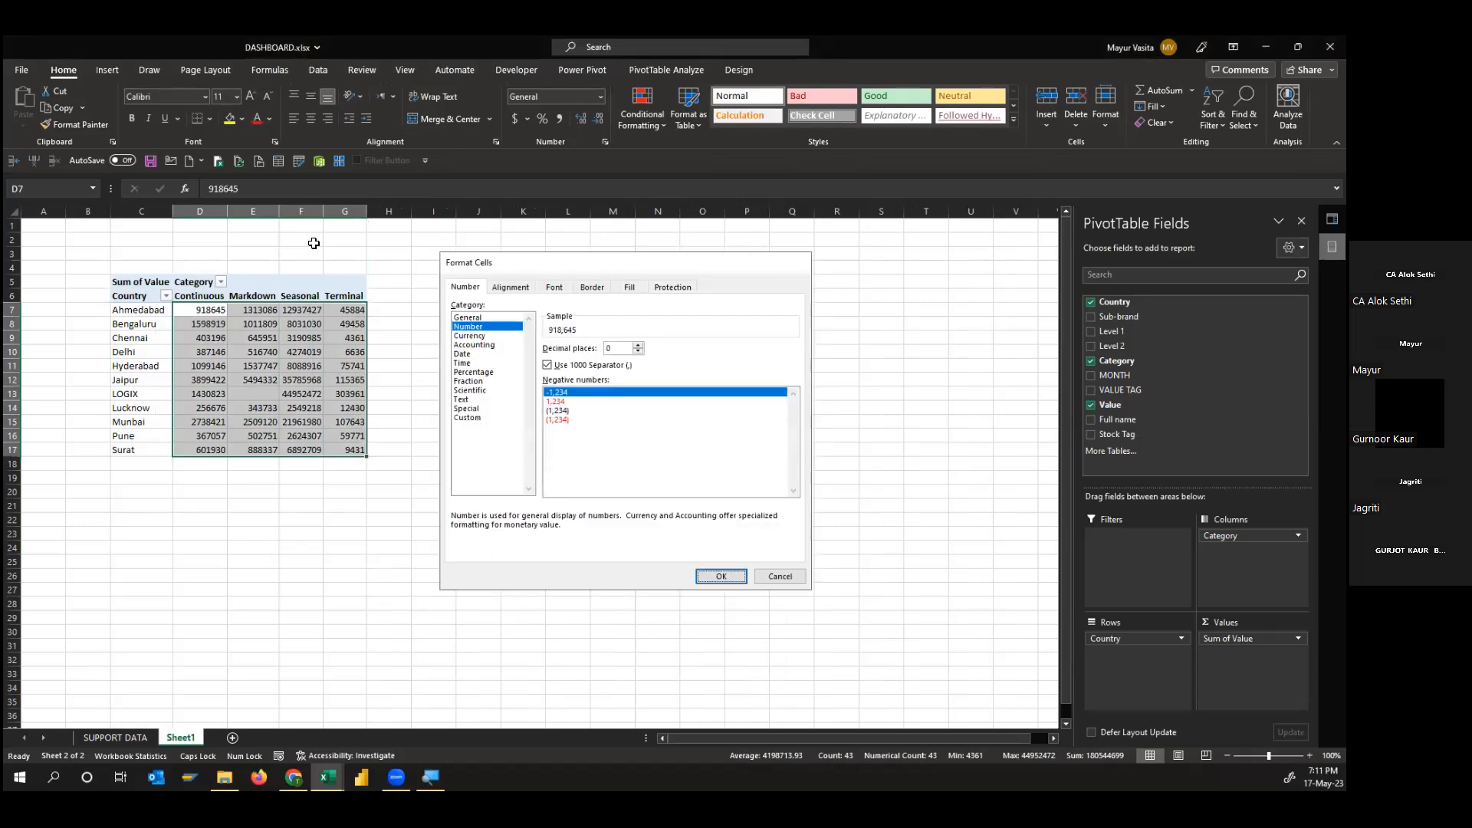
key(Return)
click(441, 365)
click(383, 119)
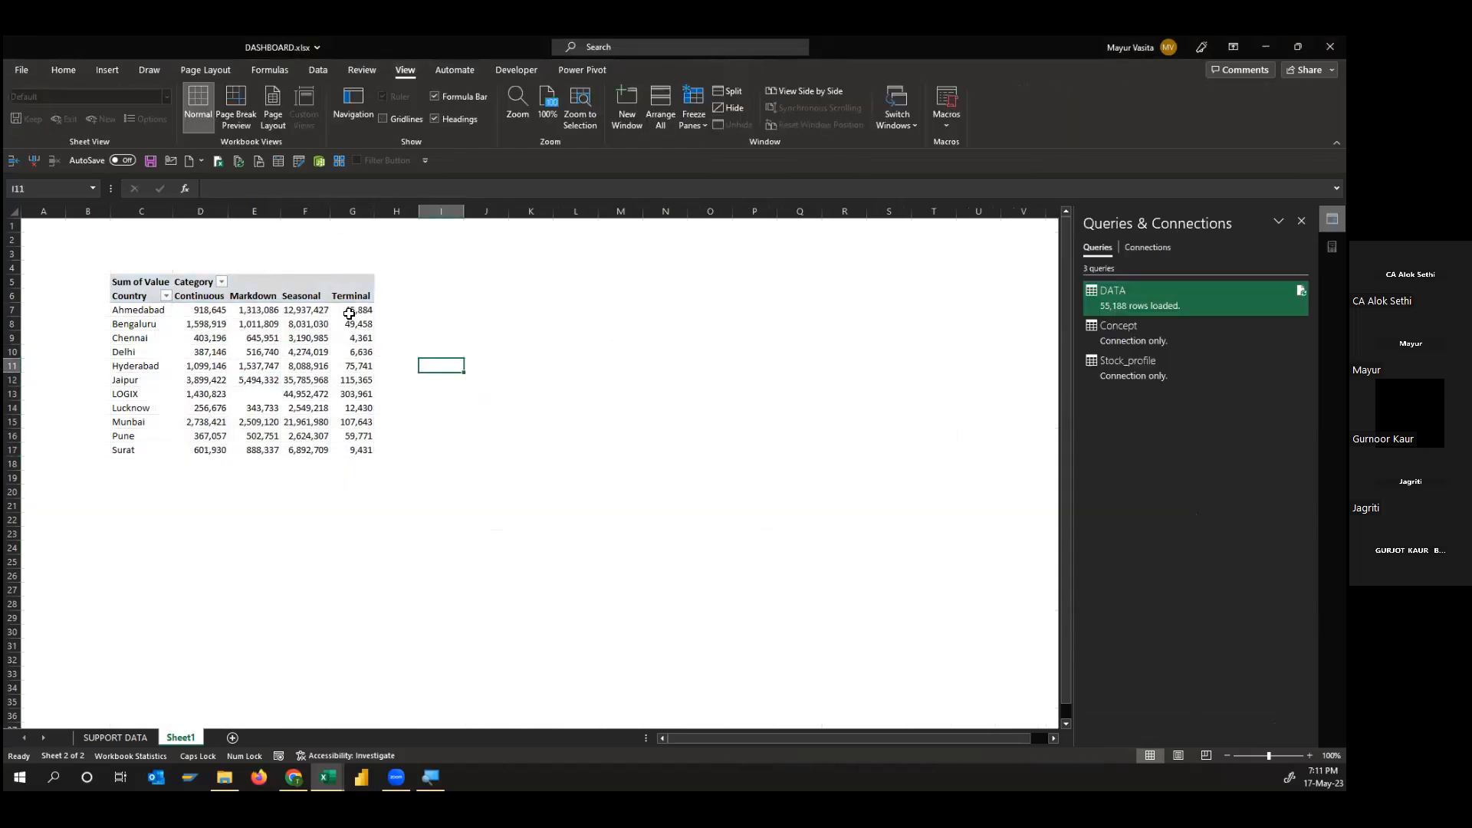
Merge and center cells A1 through S2 above the PivotTable
click(64, 233)
drag(62, 226, 889, 246)
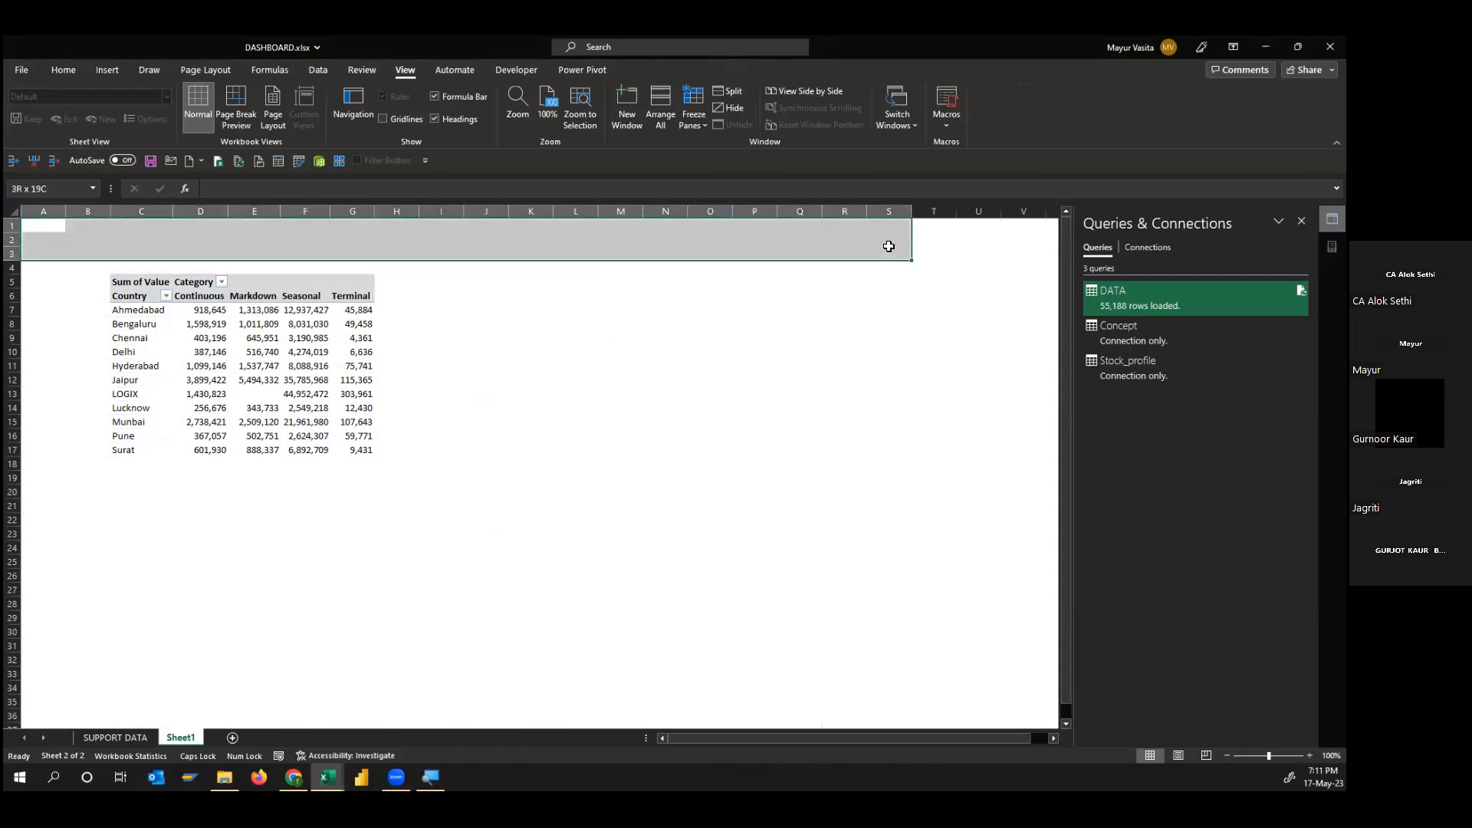
click(64, 72)
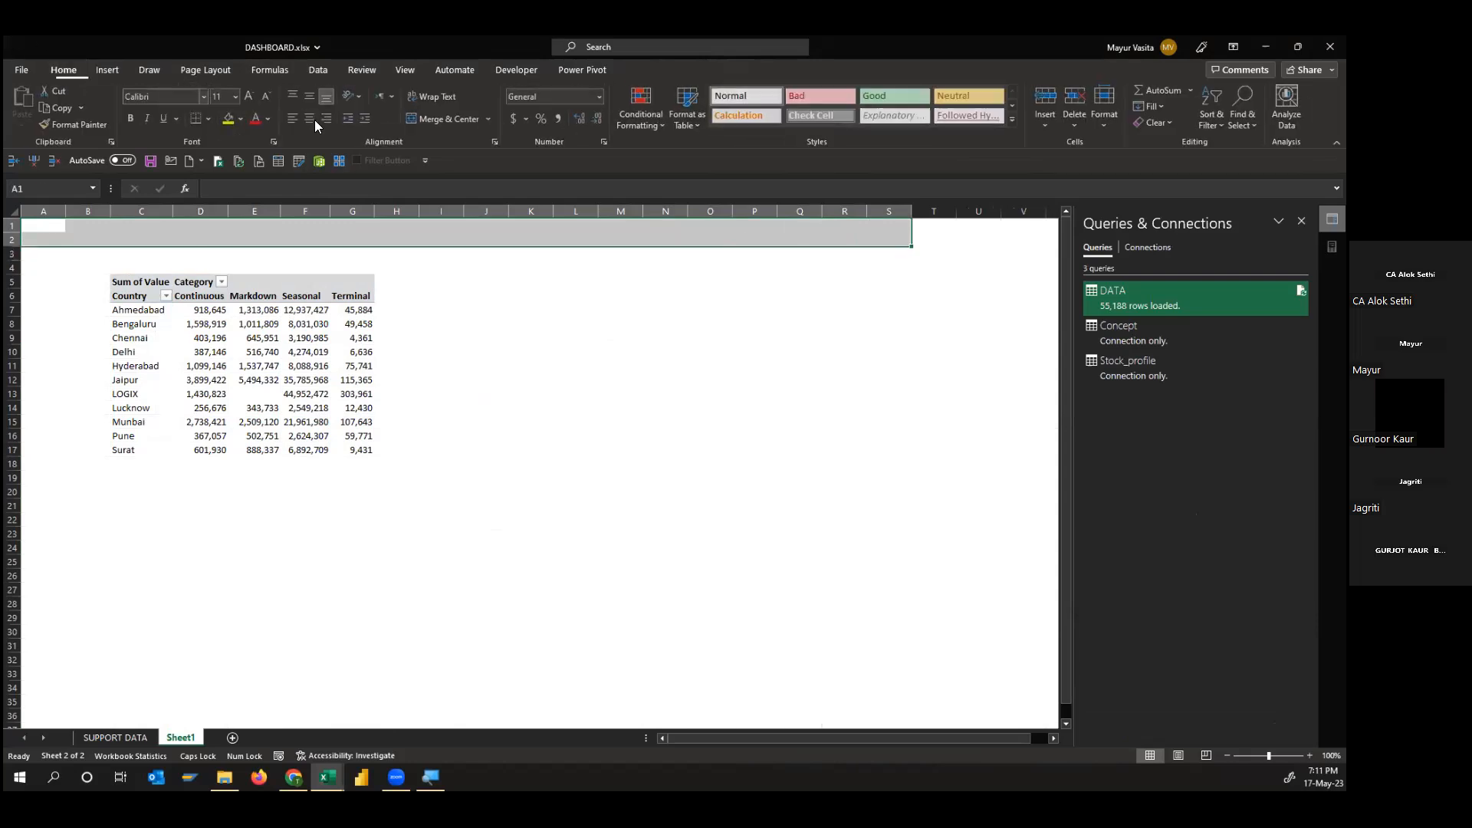
click(445, 119)
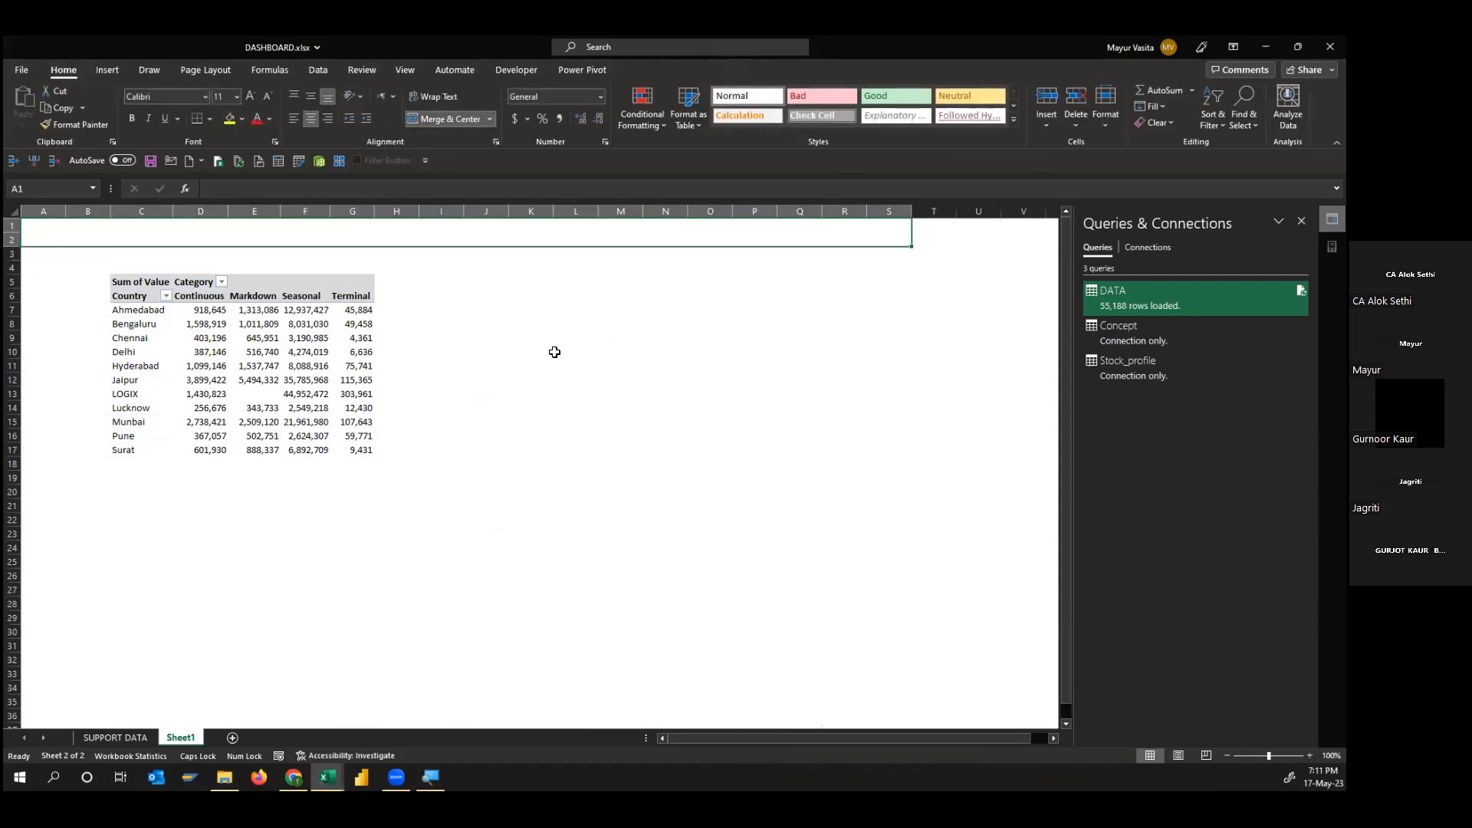
Enter the title AGE STOCK SUMMARY in the merged cell and align it vertically to the middle
text(AGE)
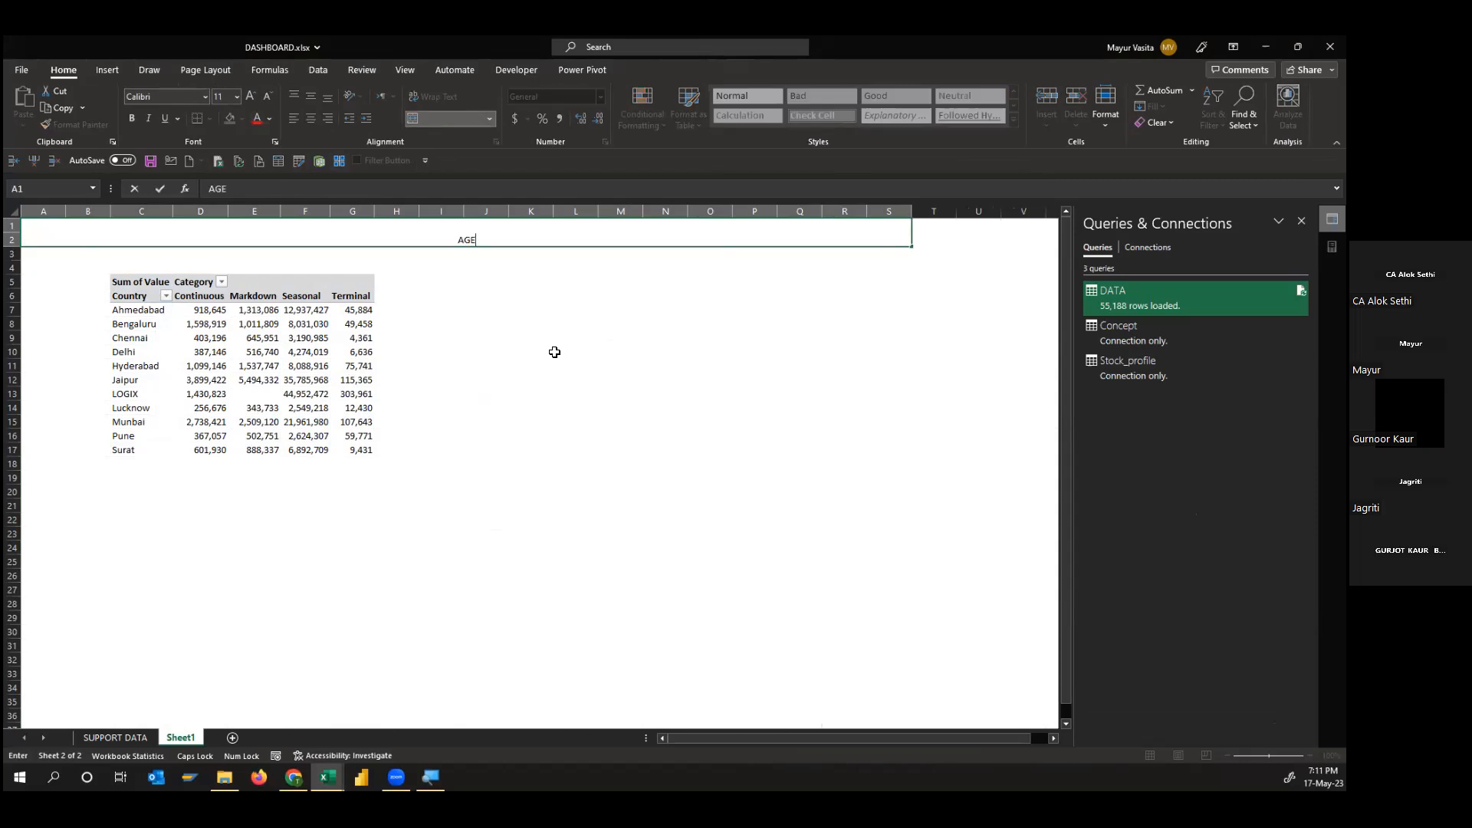
text( STOCK SUMMARY)
key(Return)
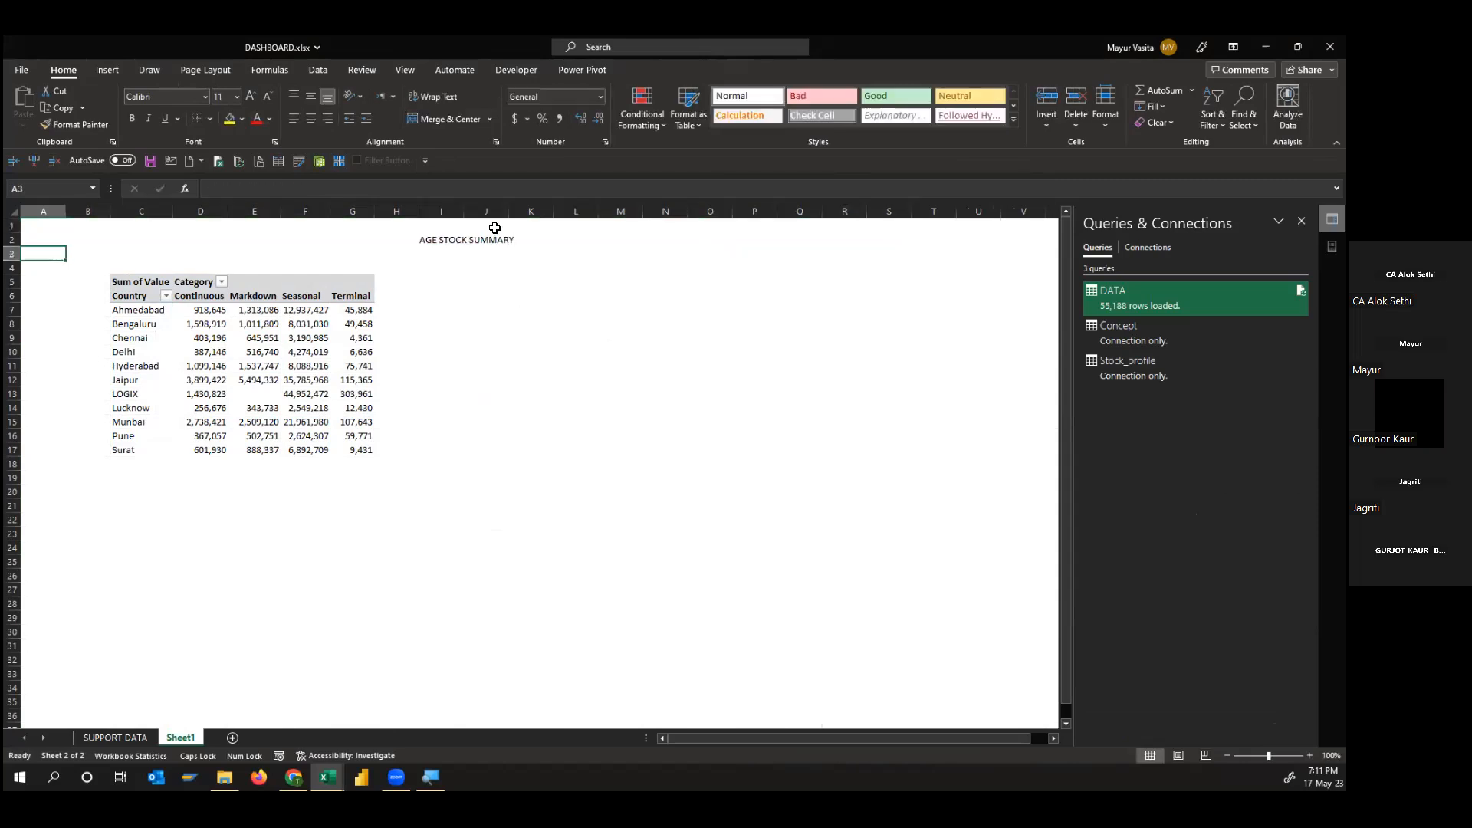
key(Up)
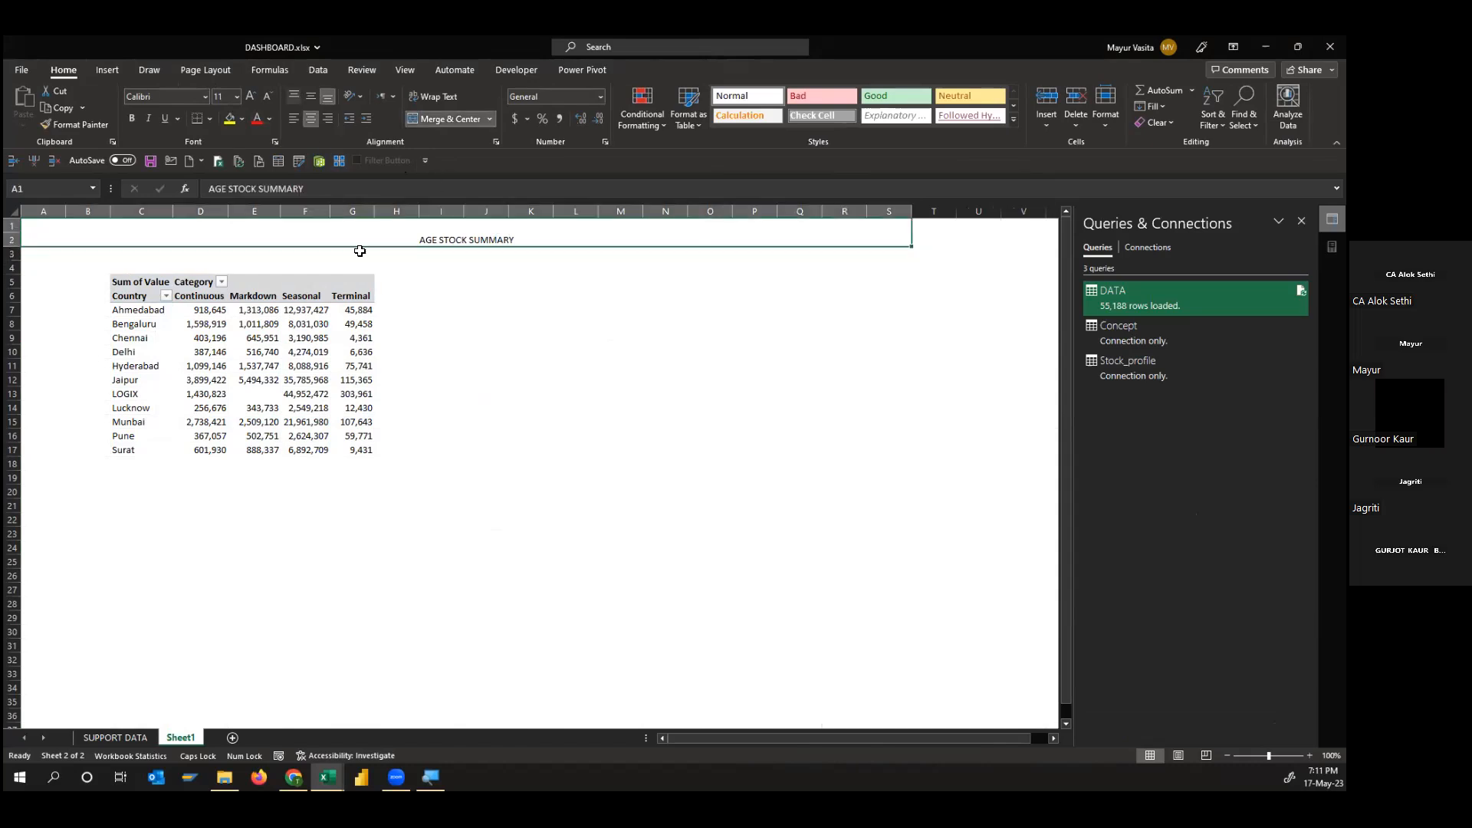
click(309, 97)
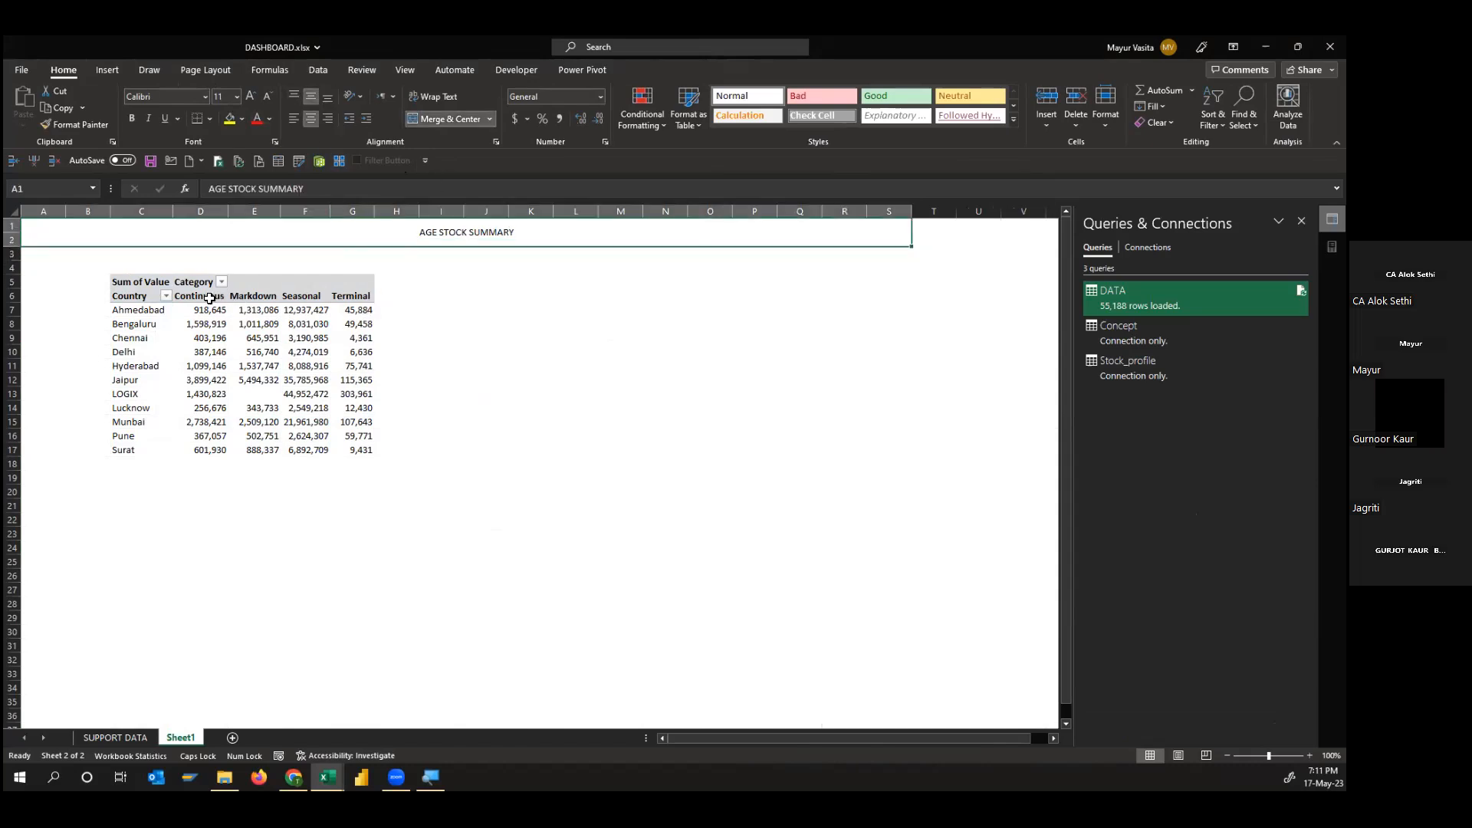
Copy the whole Country by Category PivotTable and paste the duplicate at cell J5
drag(140, 282, 357, 448)
key(ctrl+c)
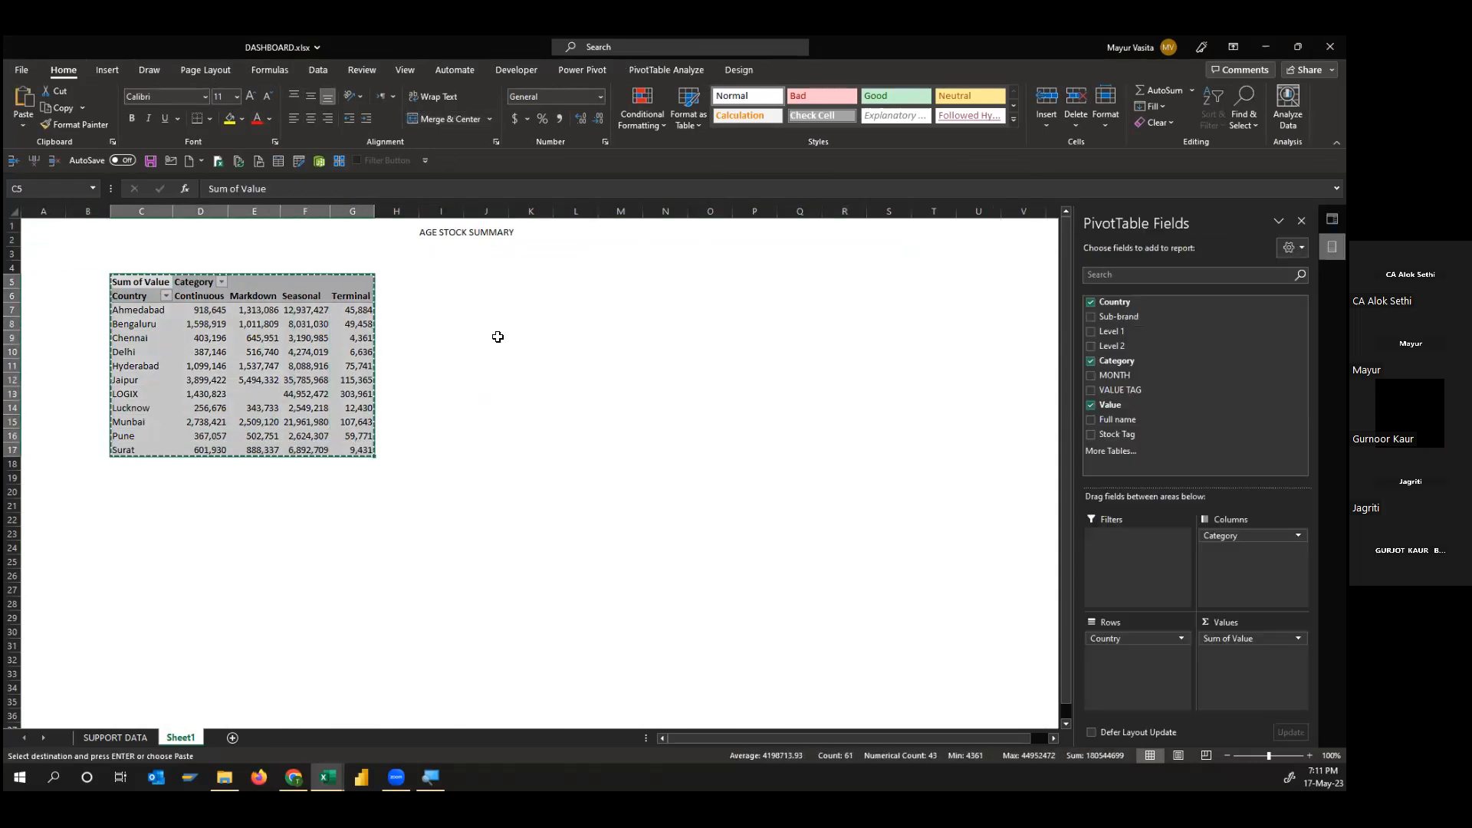
click(490, 281)
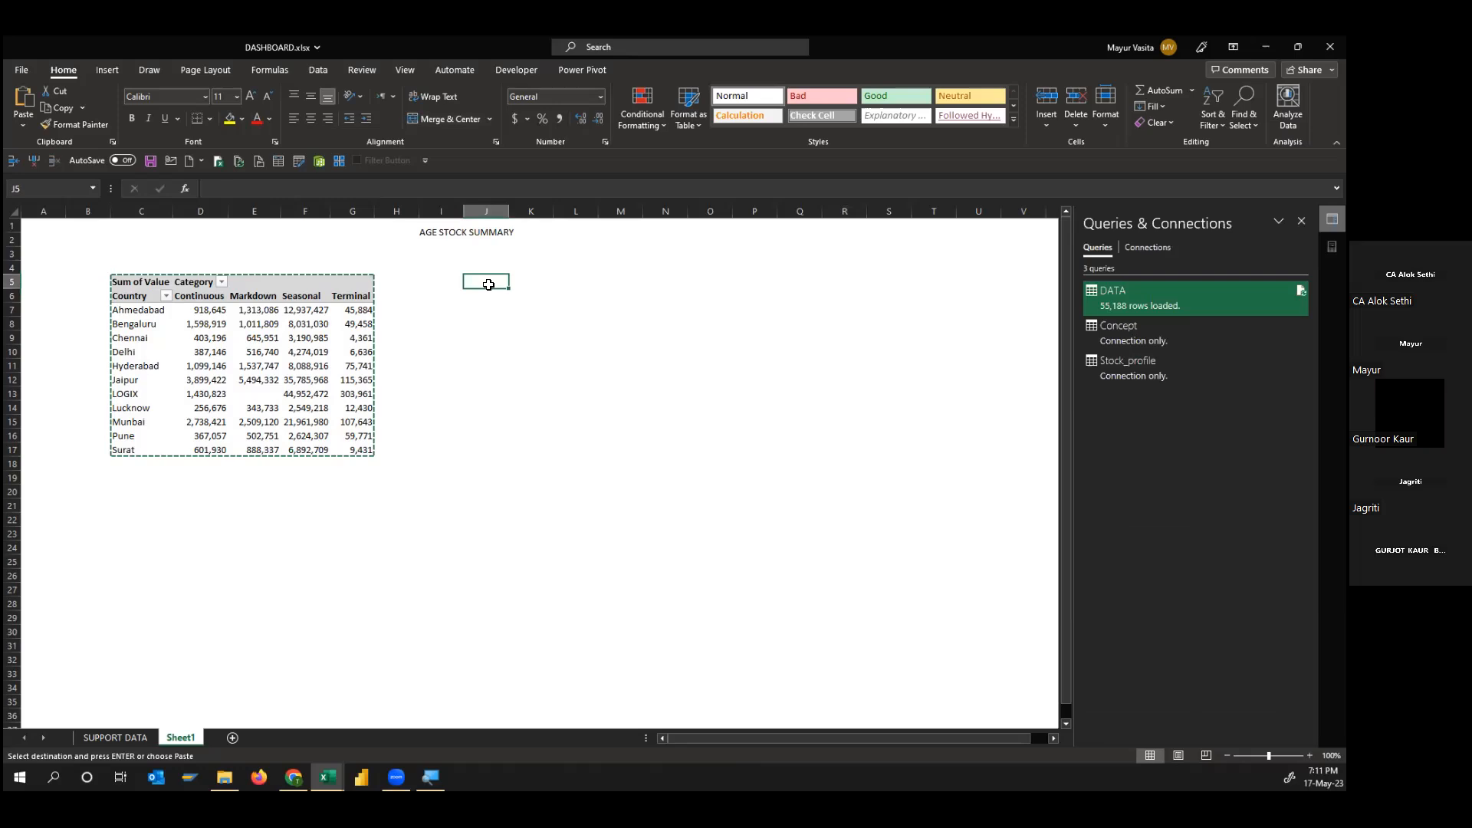
key(Return)
Rearrange the copied PivotTable to show Full name in rows without Country and Category, and widen column K to fit the values
click(530, 352)
drag(1142, 643, 951, 510)
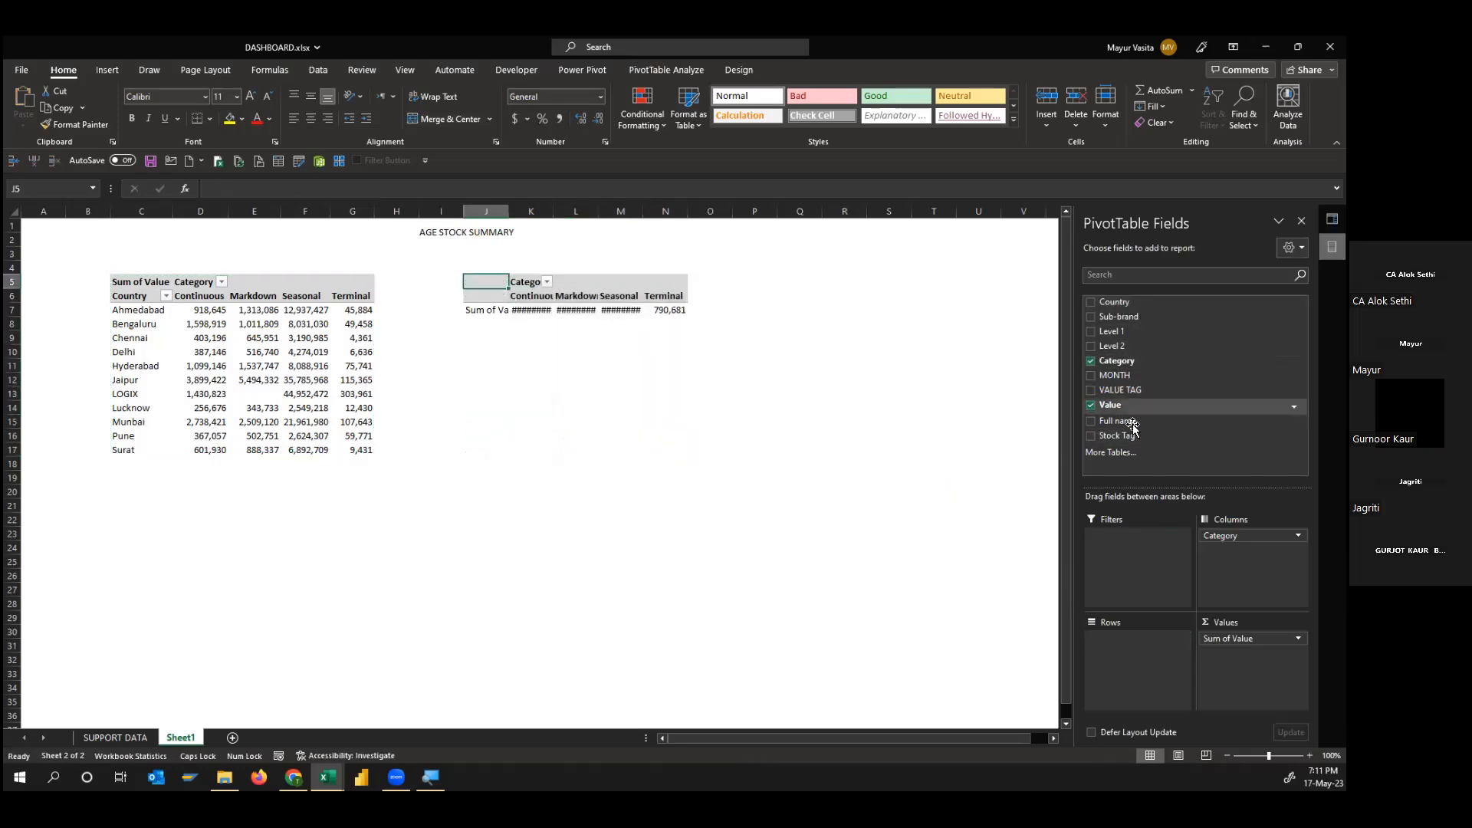
drag(1124, 420, 1150, 672)
drag(1232, 536, 975, 505)
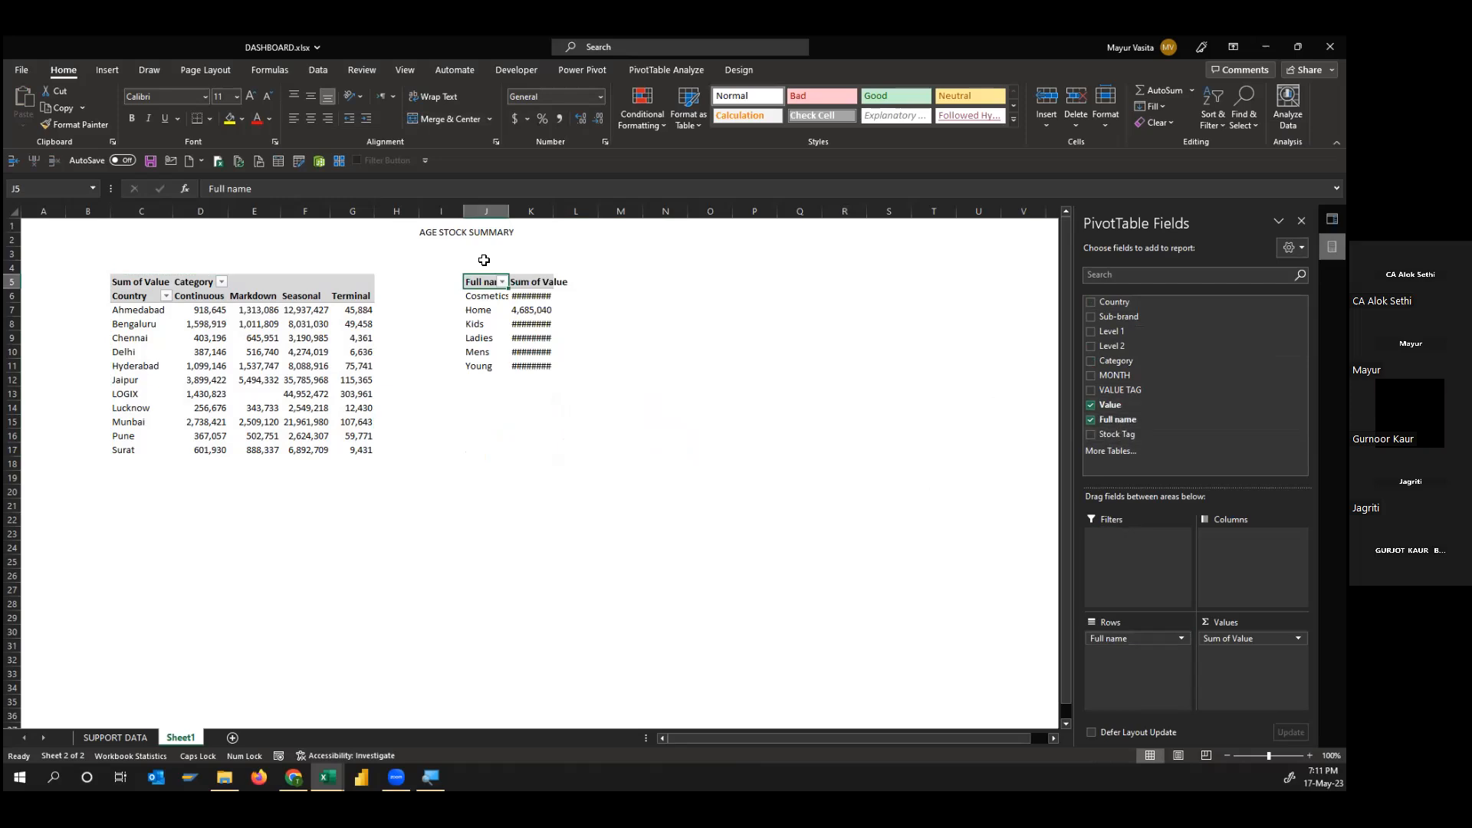
drag(553, 211, 571, 211)
click(638, 421)
Add a filter to the Sum of Value heading of the Full name PivotTable and sort the values from largest to smallest
click(550, 298)
key(shift+Down)
key(shift+Down)
key(shift+Down)
key(shift+Down)
key(shift+Down)
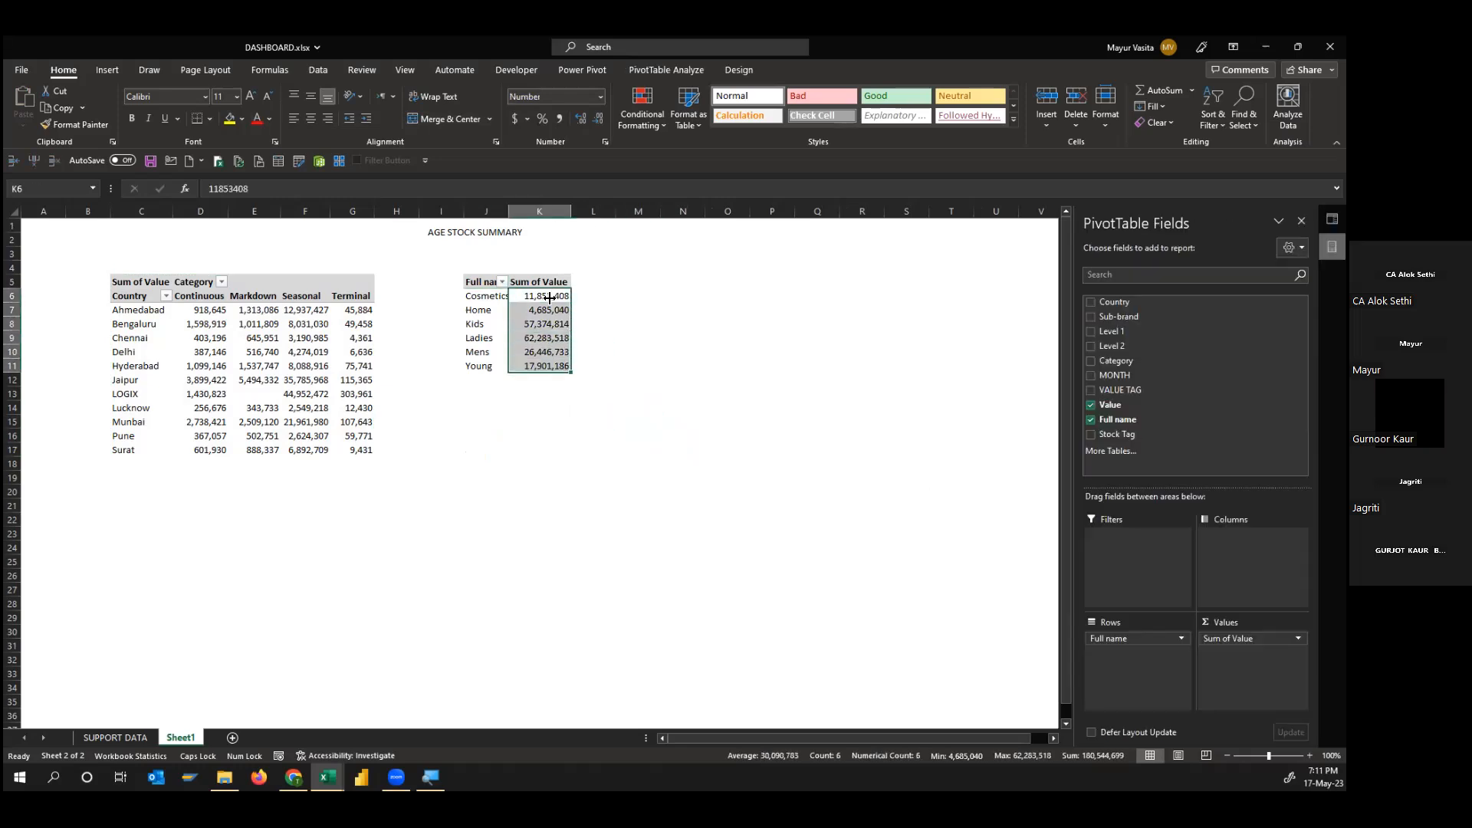
key(Up)
key(Right)
key(ctrl+shift+l)
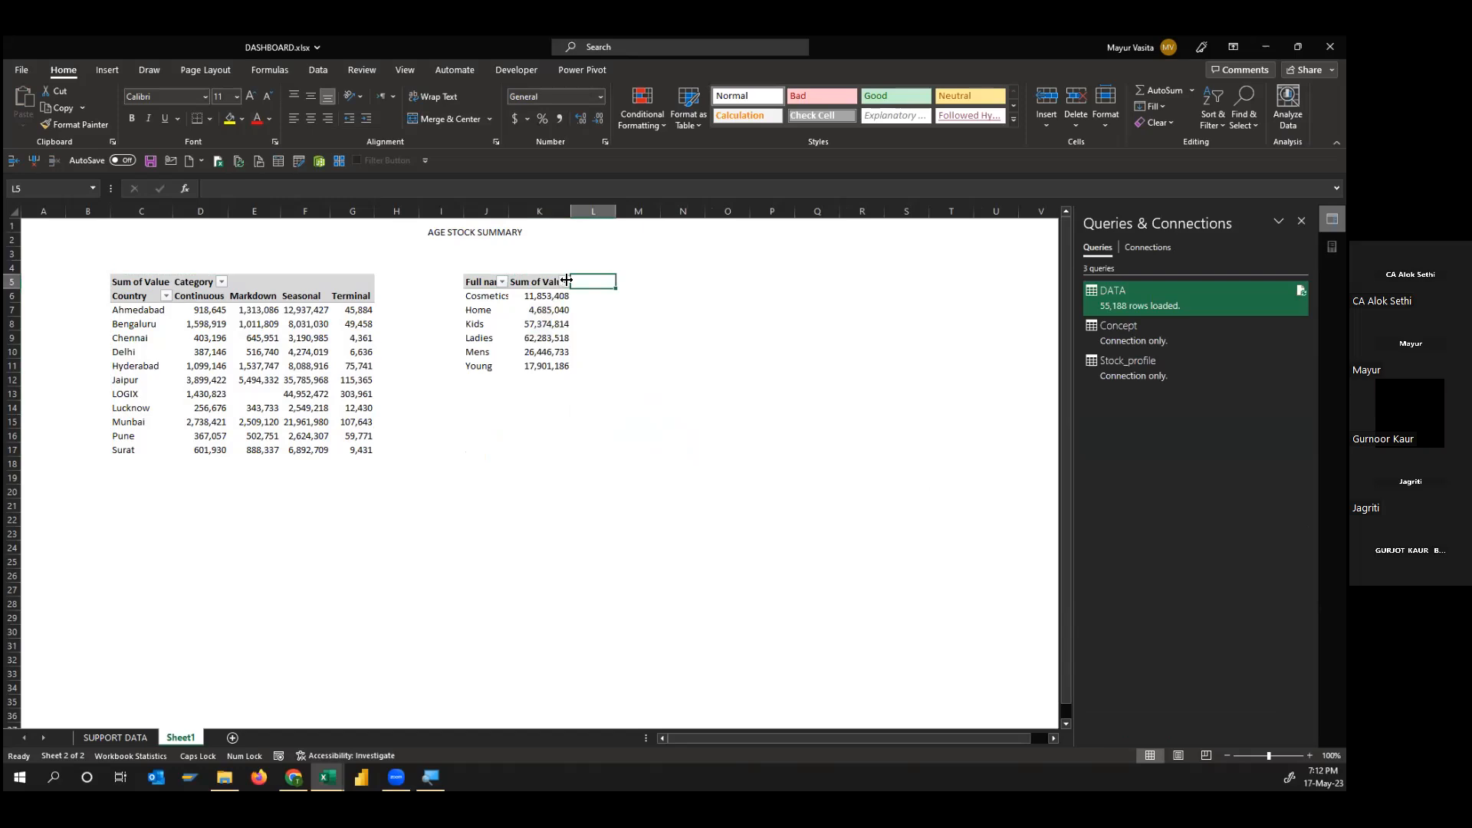
click(564, 282)
click(535, 315)
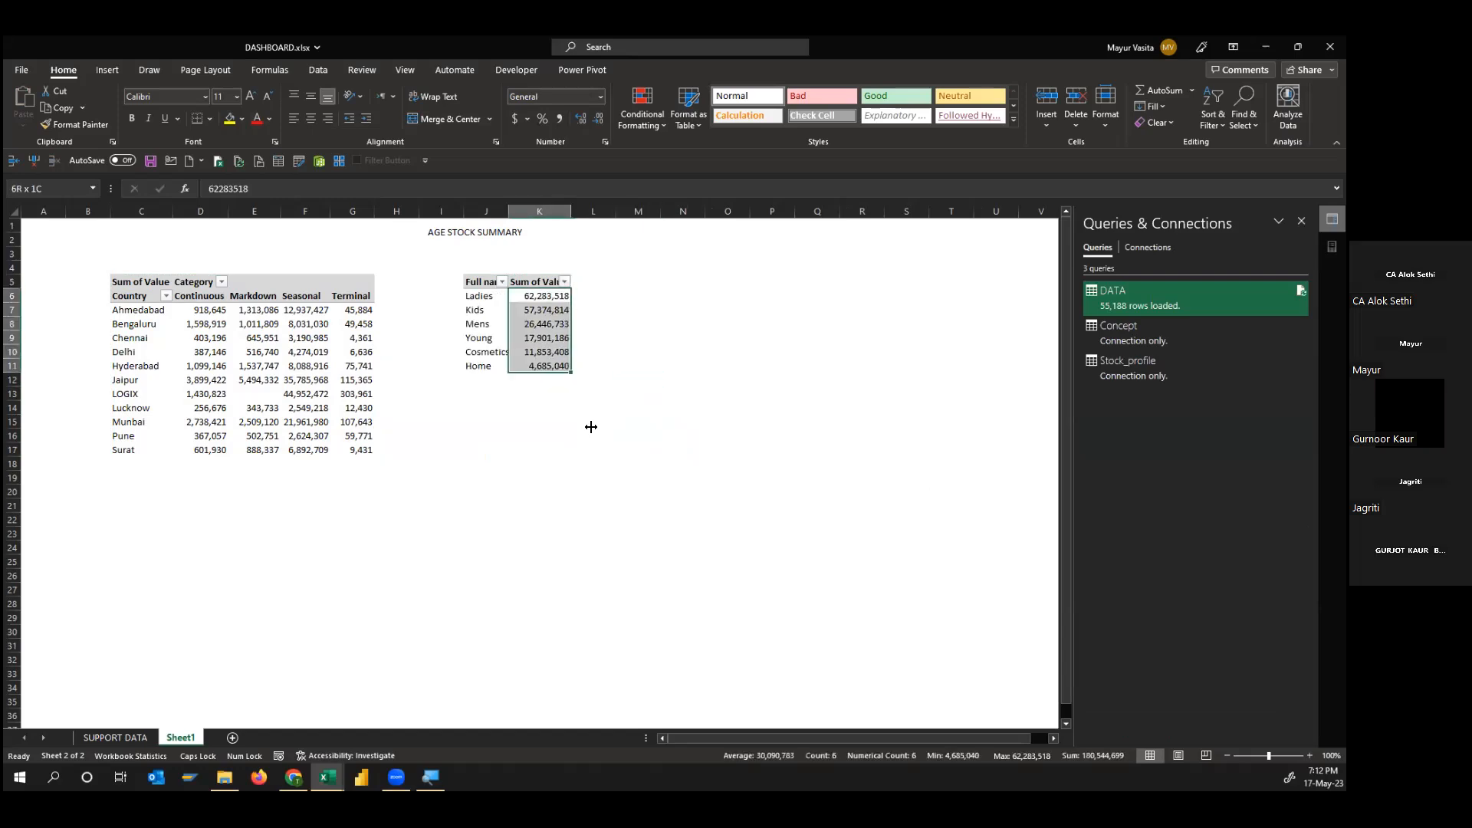
Show the Sum of Value figures in the Full name PivotTable as % of Column Total
right_click(524, 299)
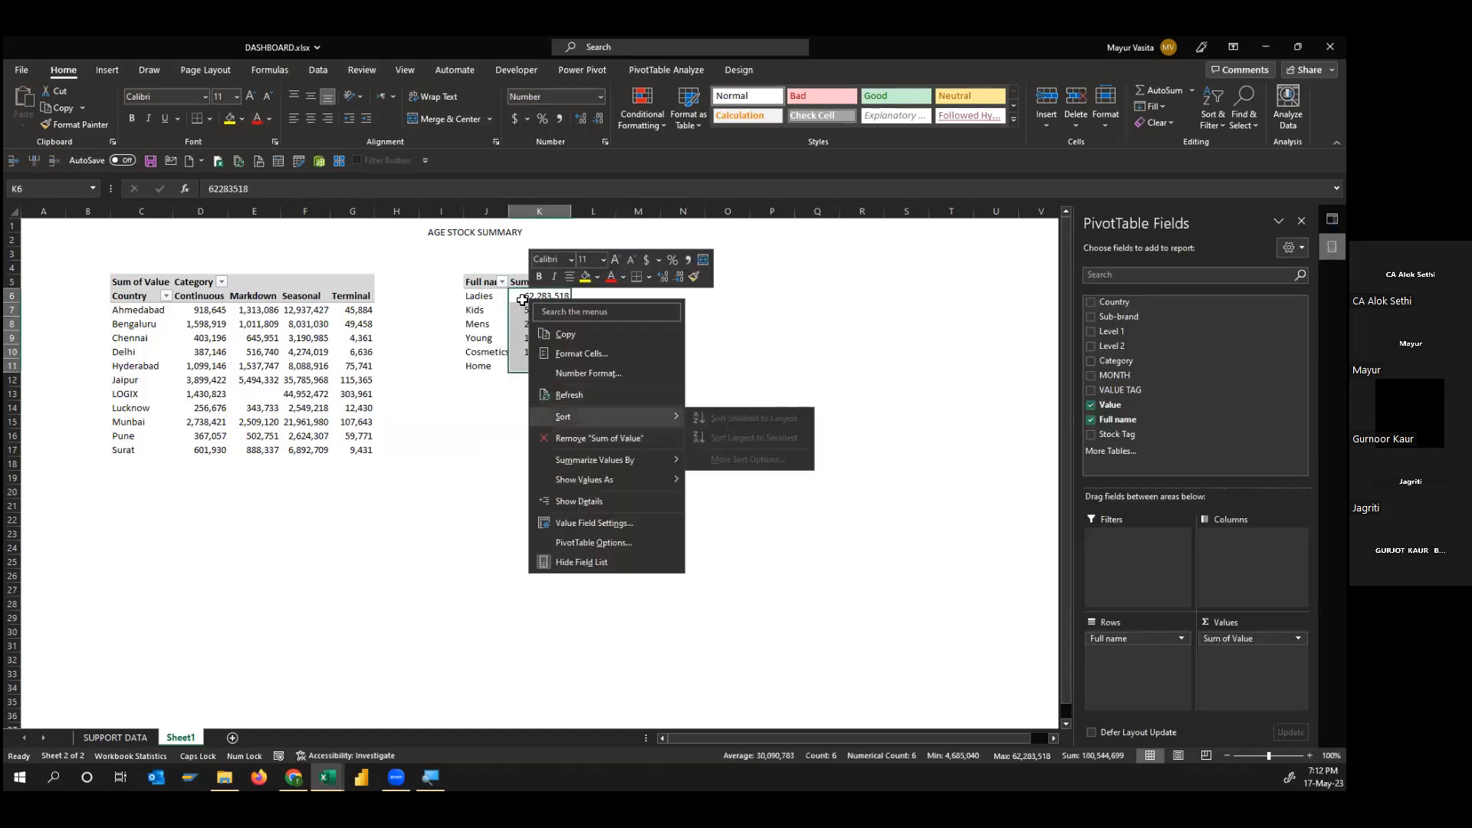
mouse_move(623, 474)
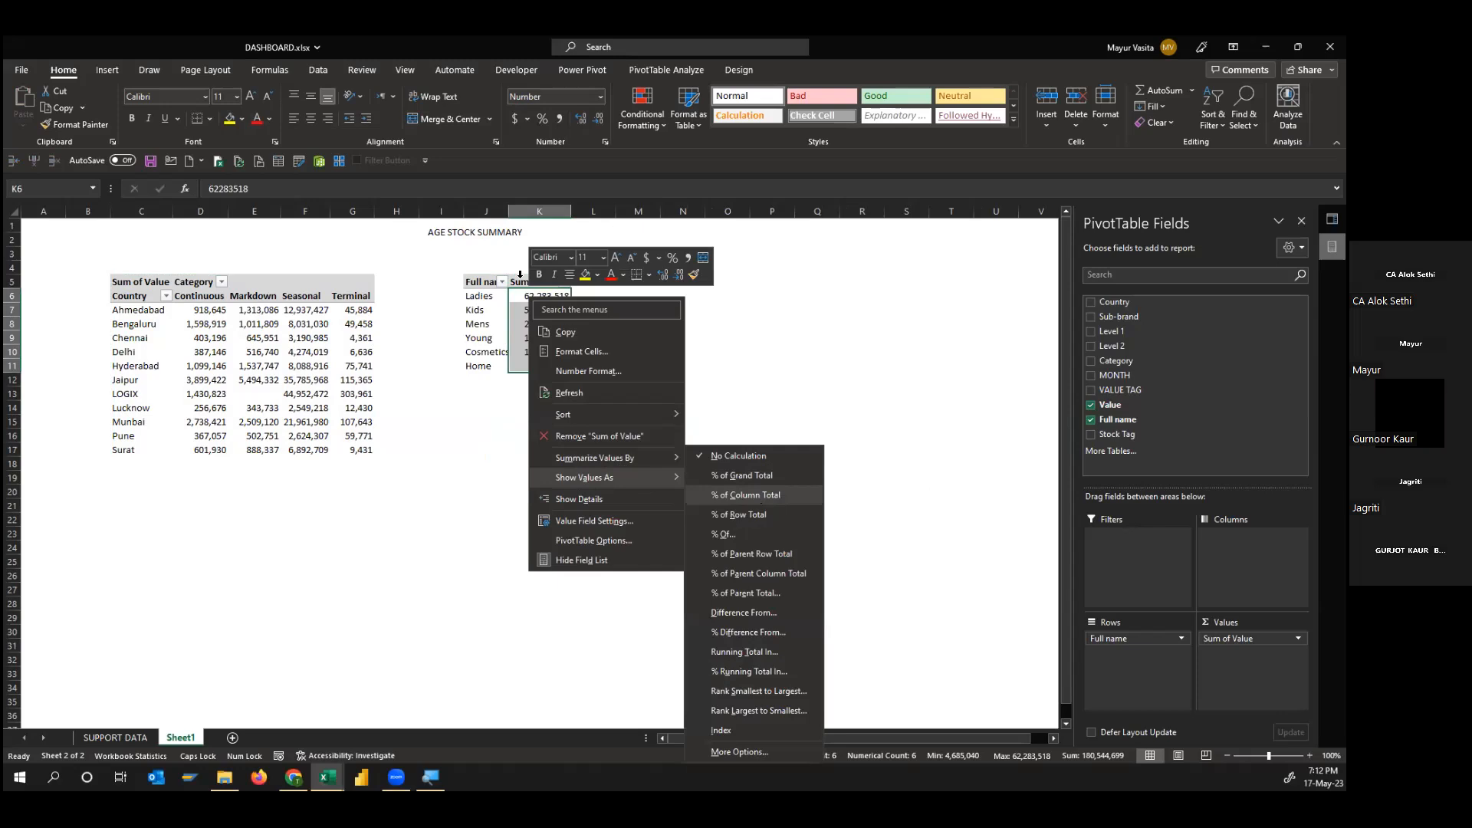
click(759, 497)
drag(538, 300, 549, 364)
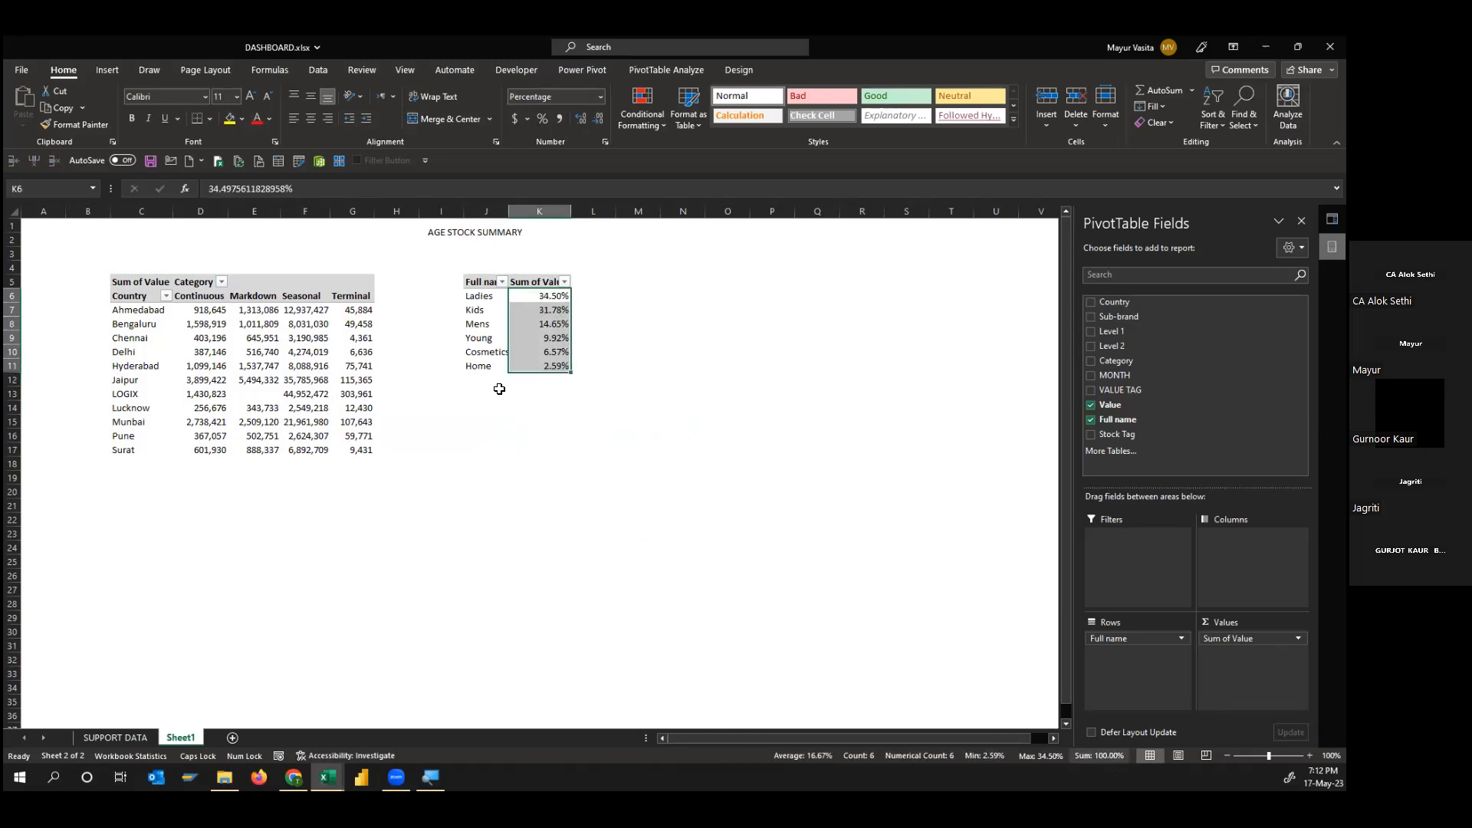
Insert a Clustered Column chart based on the Full name PivotTable
click(302, 357)
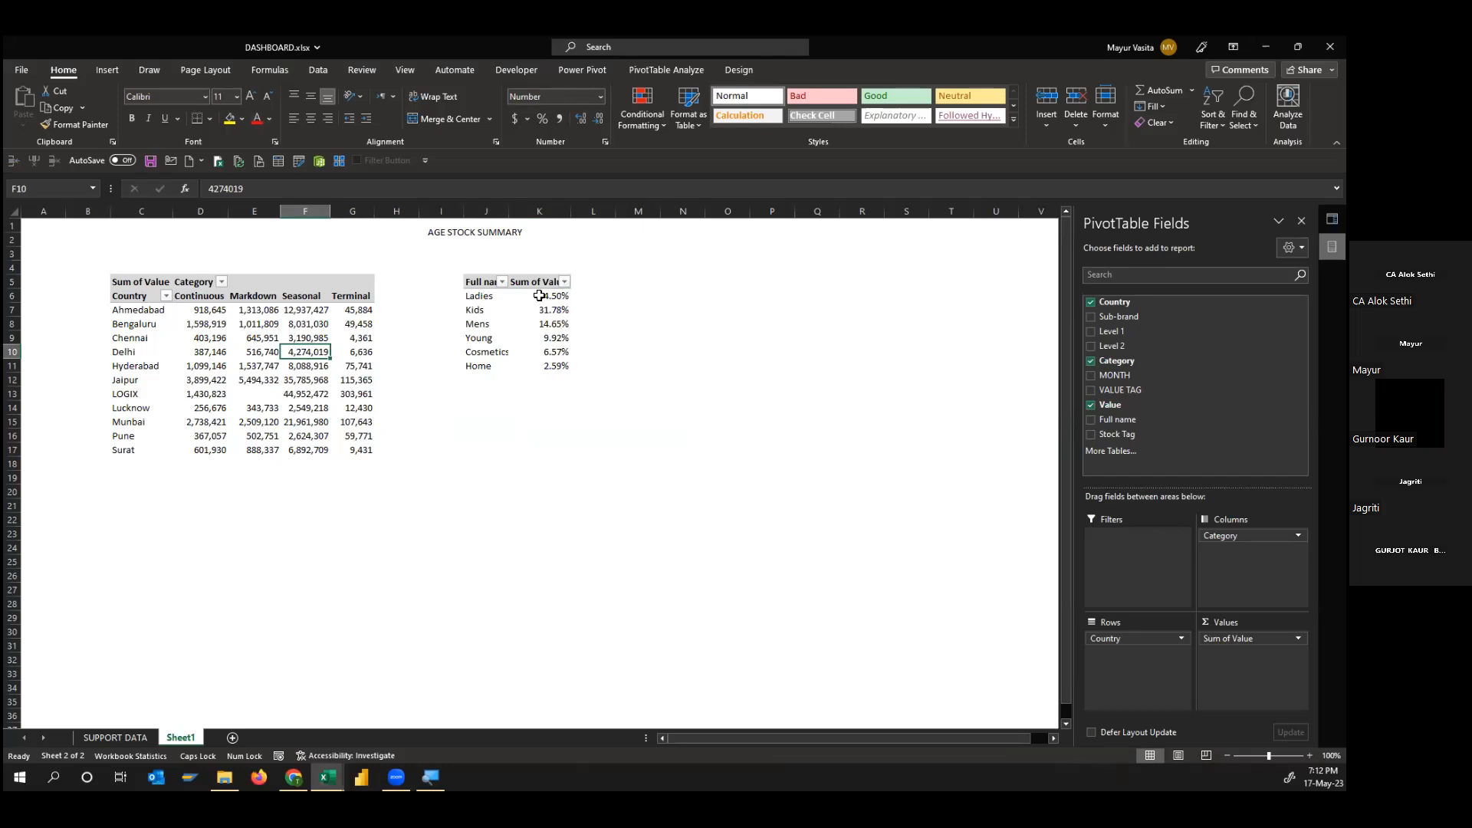
click(511, 296)
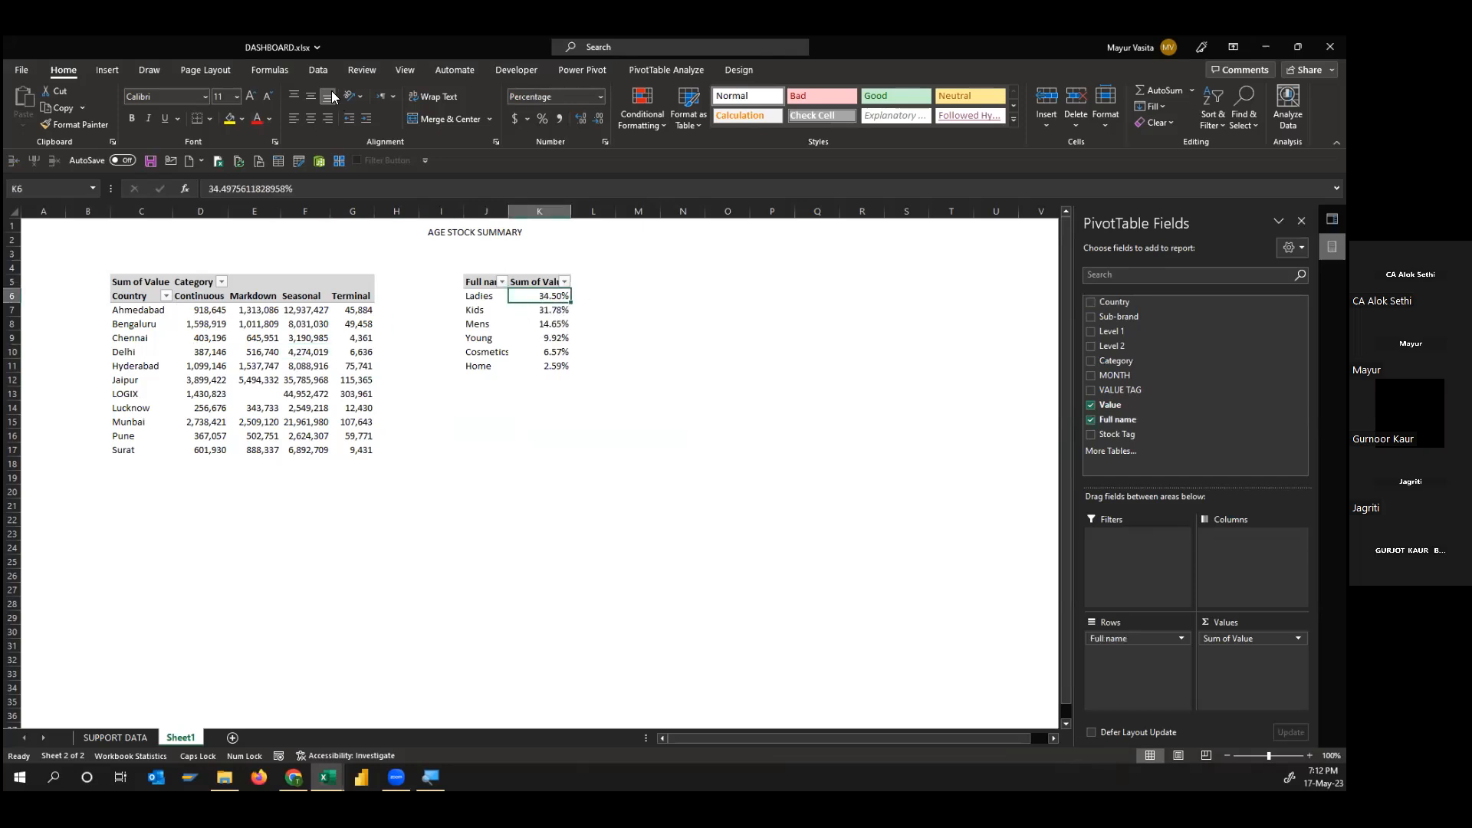
click(115, 69)
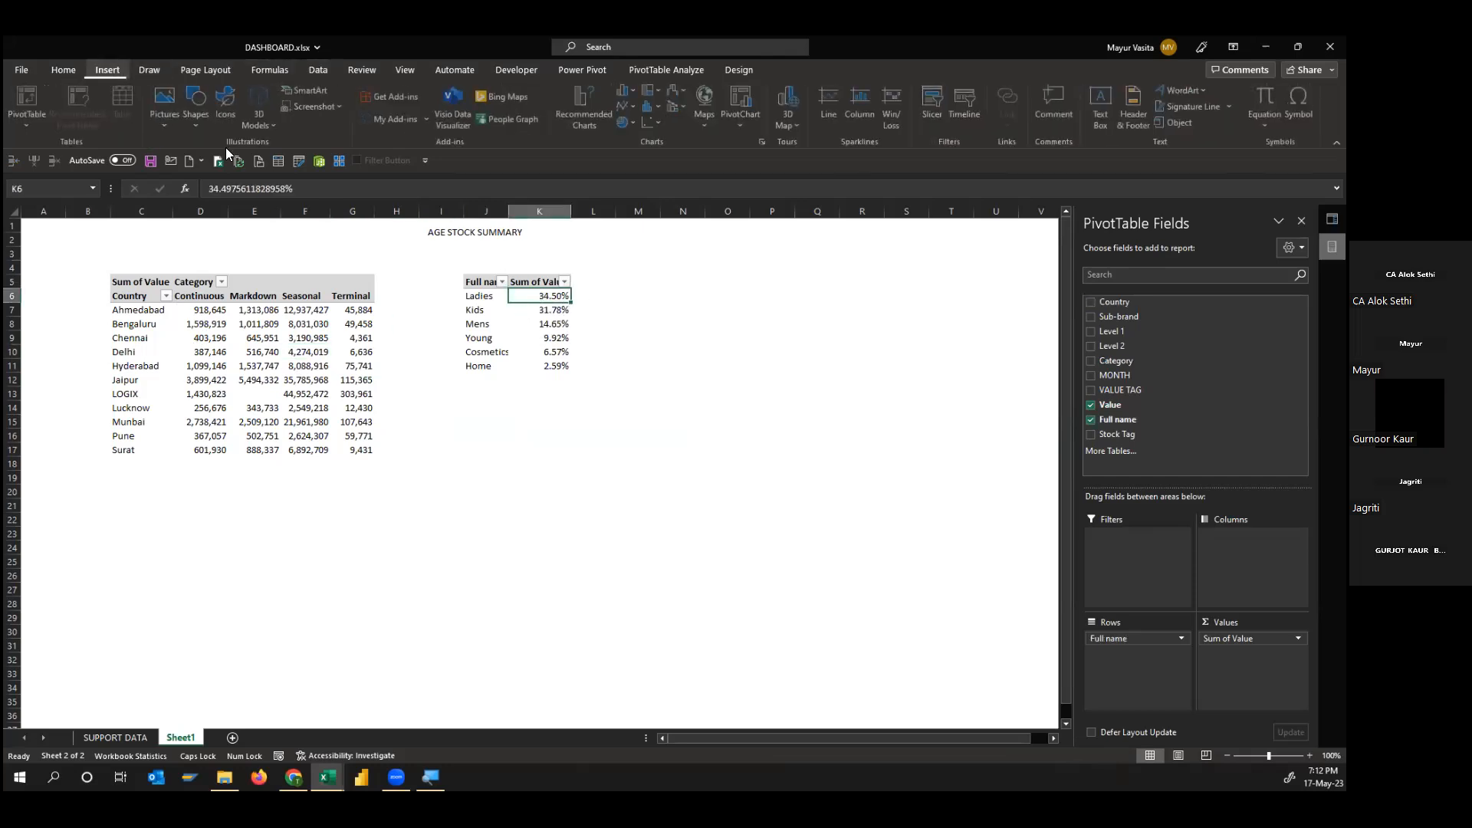
click(580, 108)
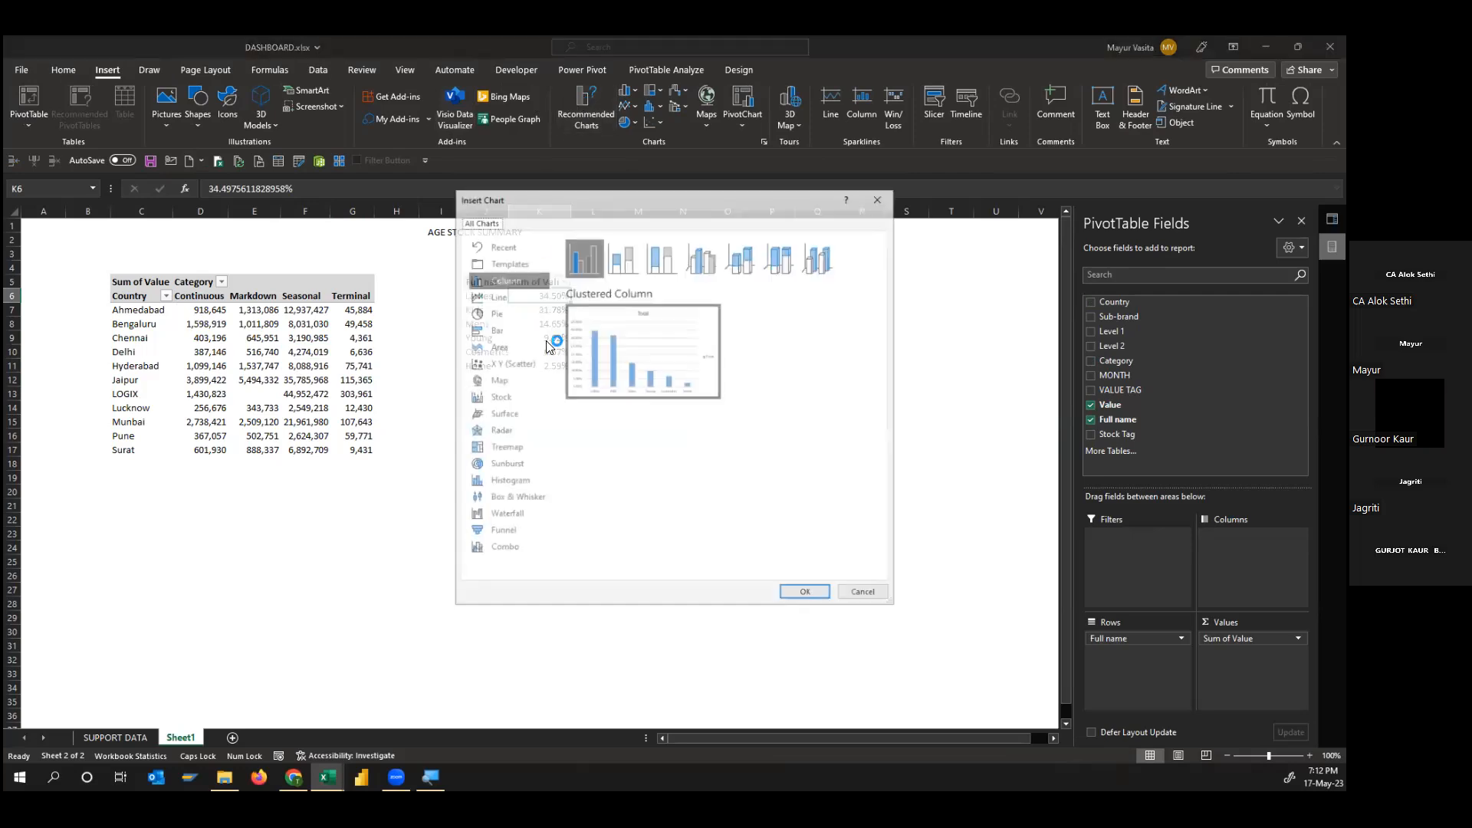
click(792, 590)
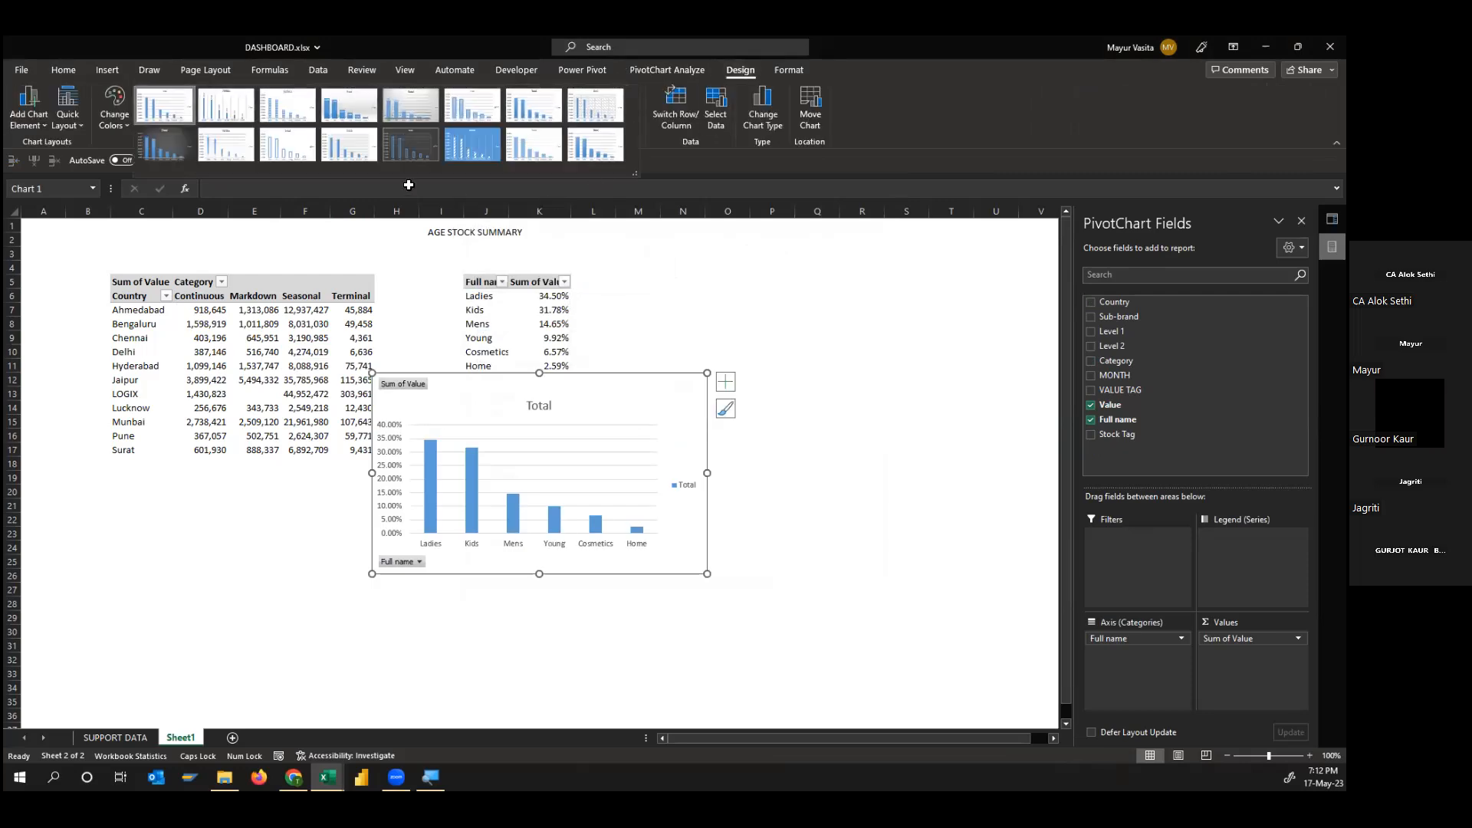
drag(621, 383, 874, 272)
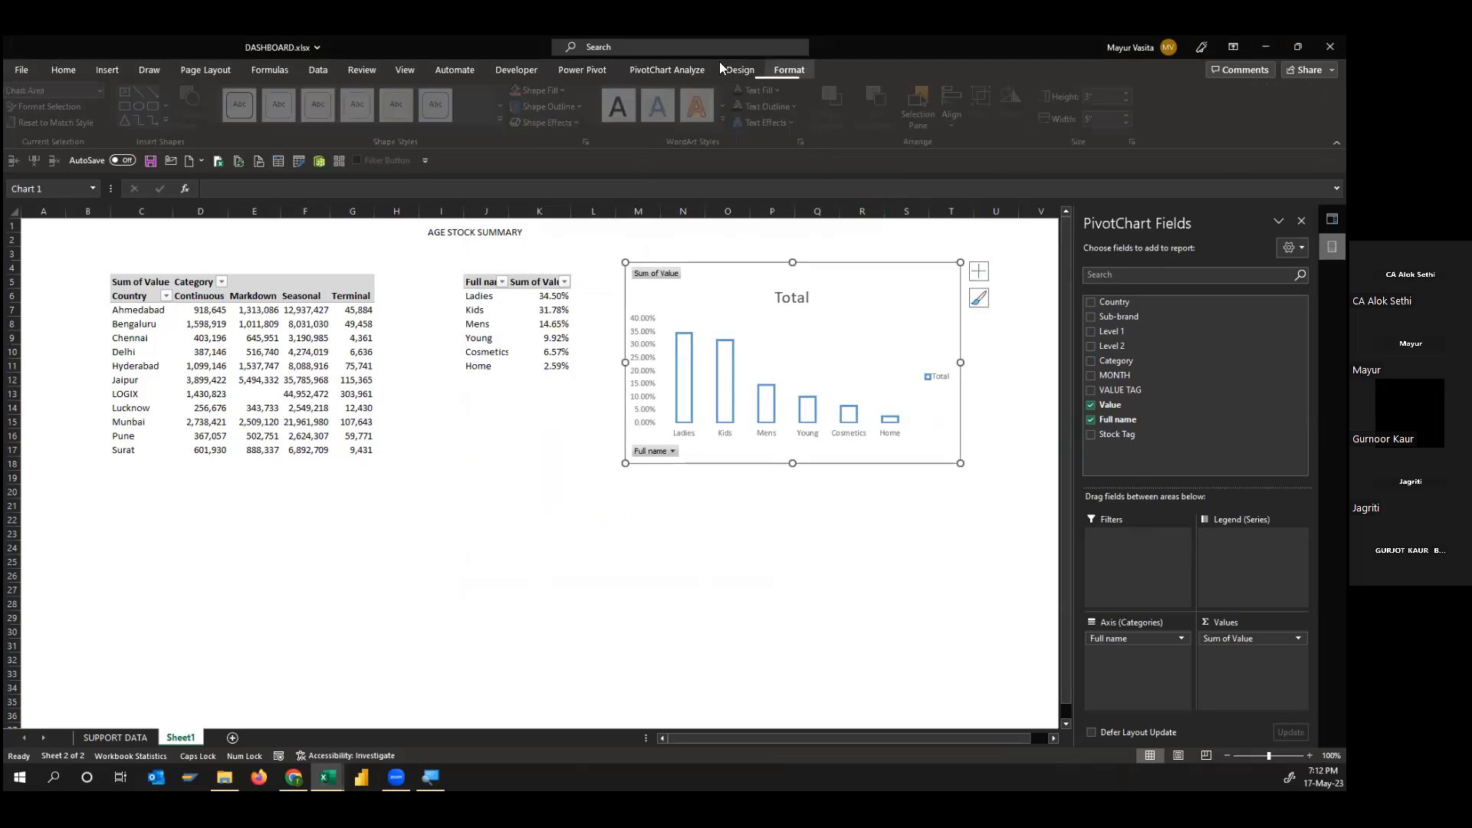
click(677, 86)
click(667, 70)
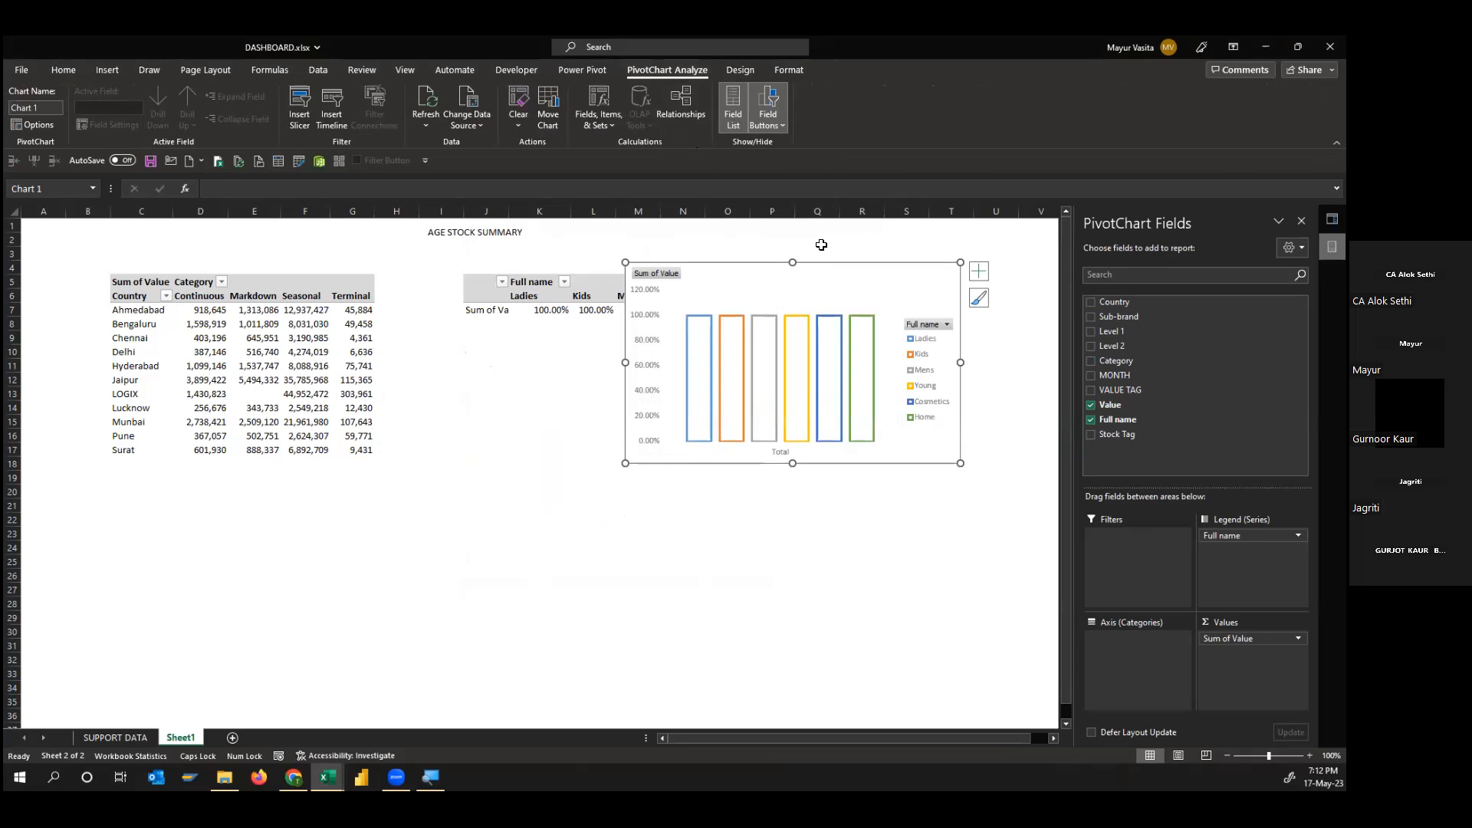
key(ctrl+z)
key(ctrl+z)
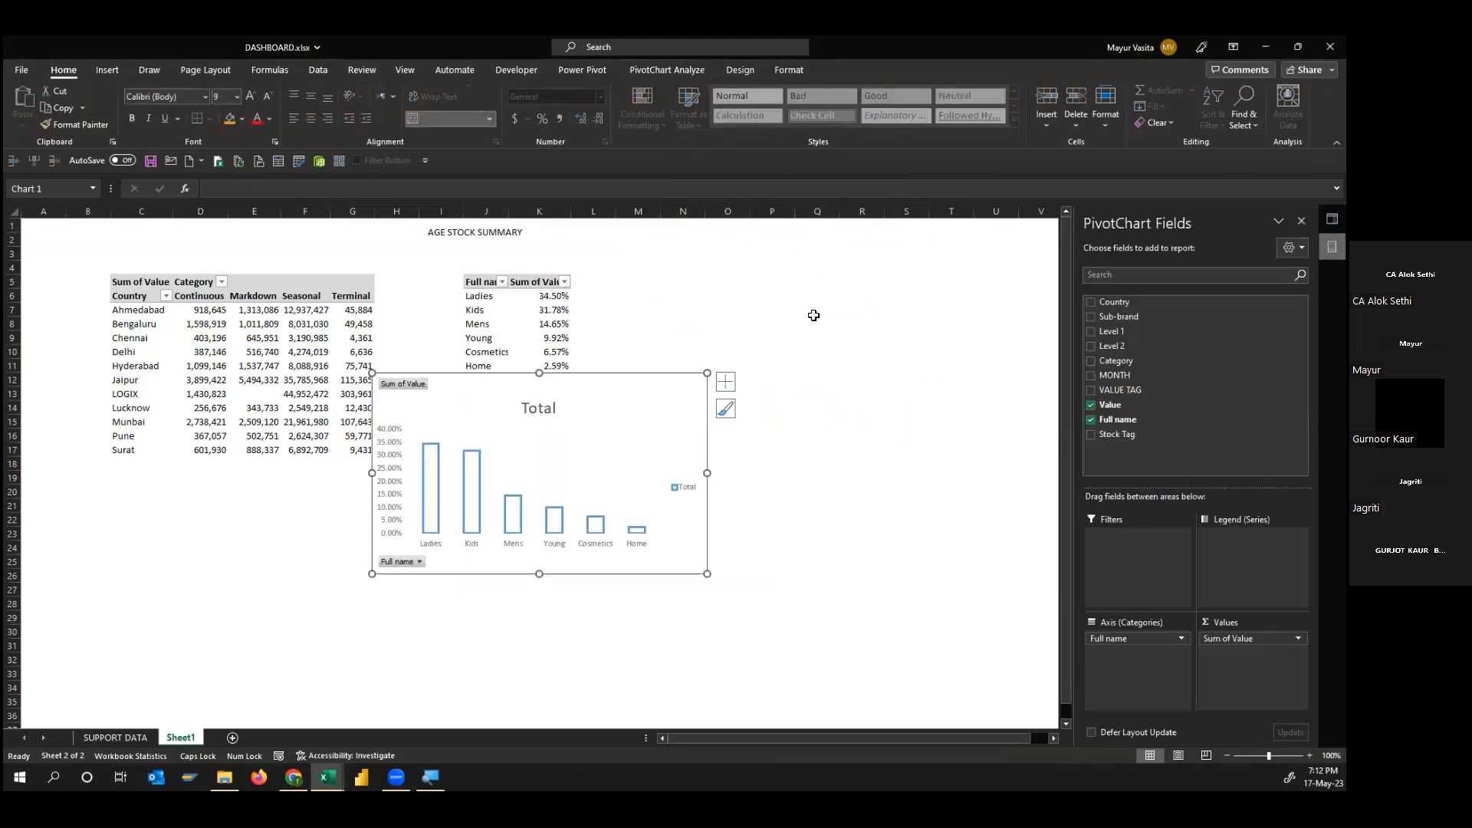
Move the Full name column chart into the empty area beside its PivotTable and hide all its field buttons
drag(591, 375, 885, 271)
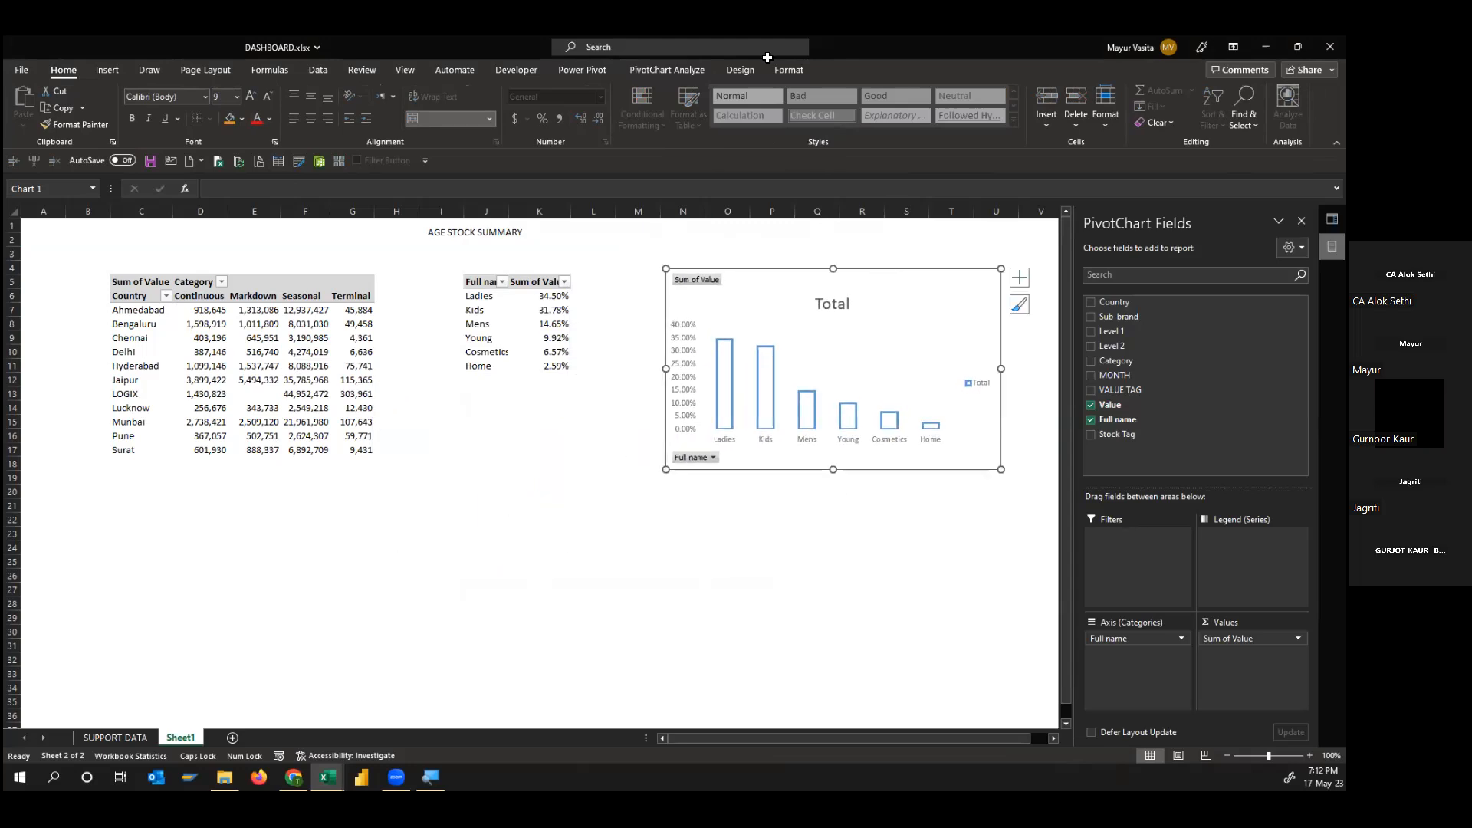
click(741, 70)
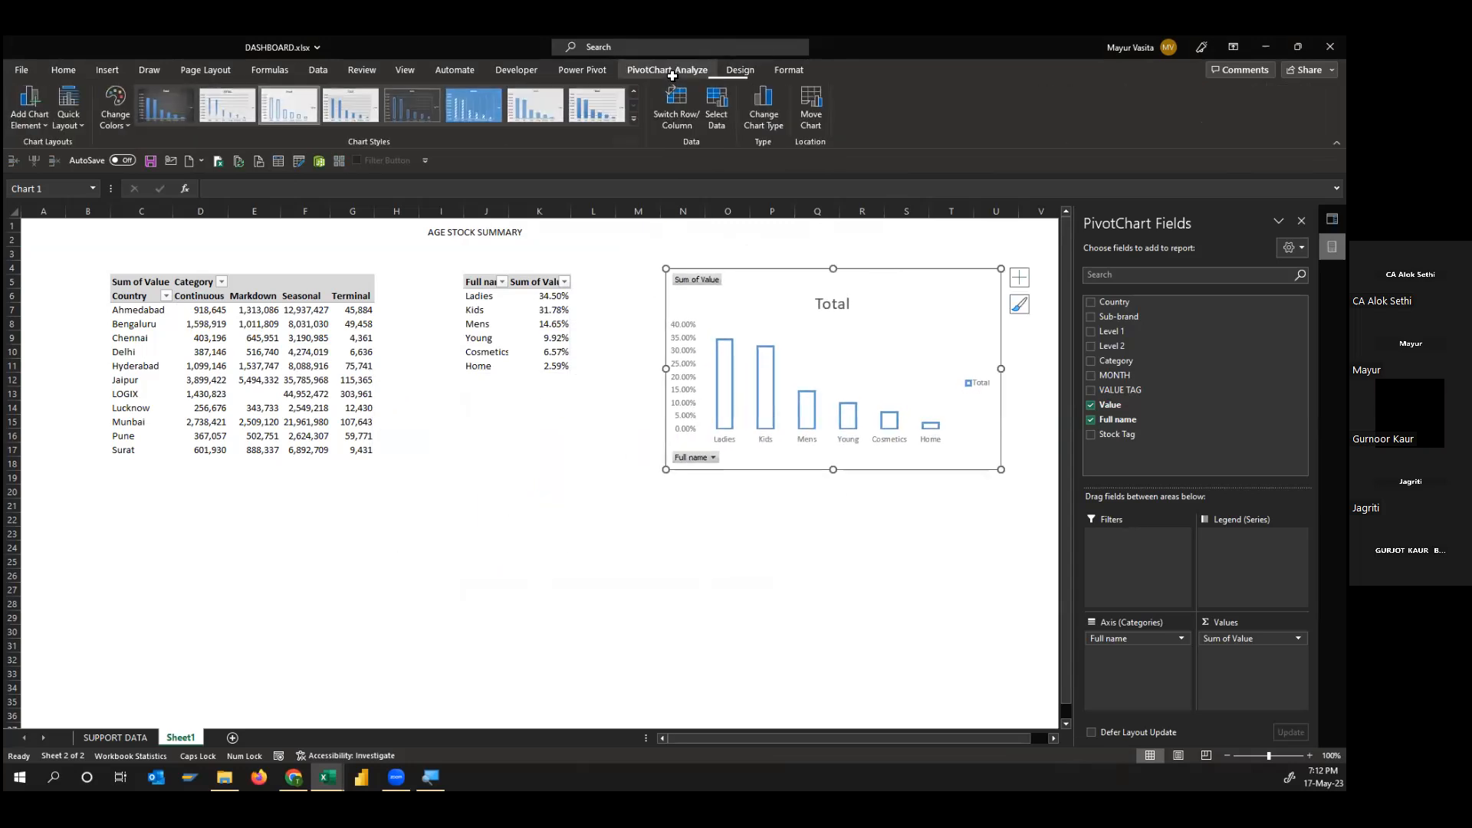
click(672, 75)
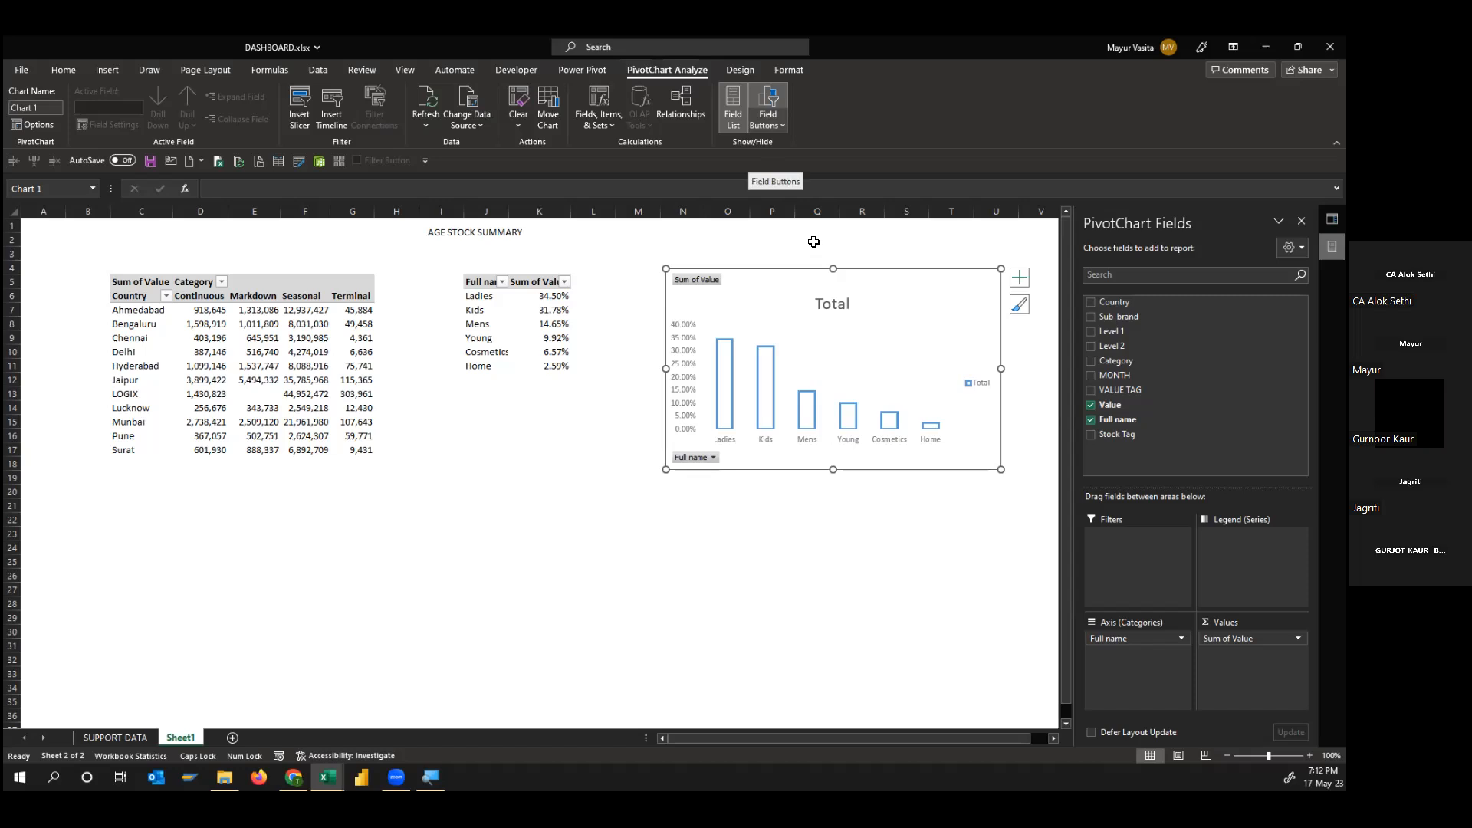
click(768, 125)
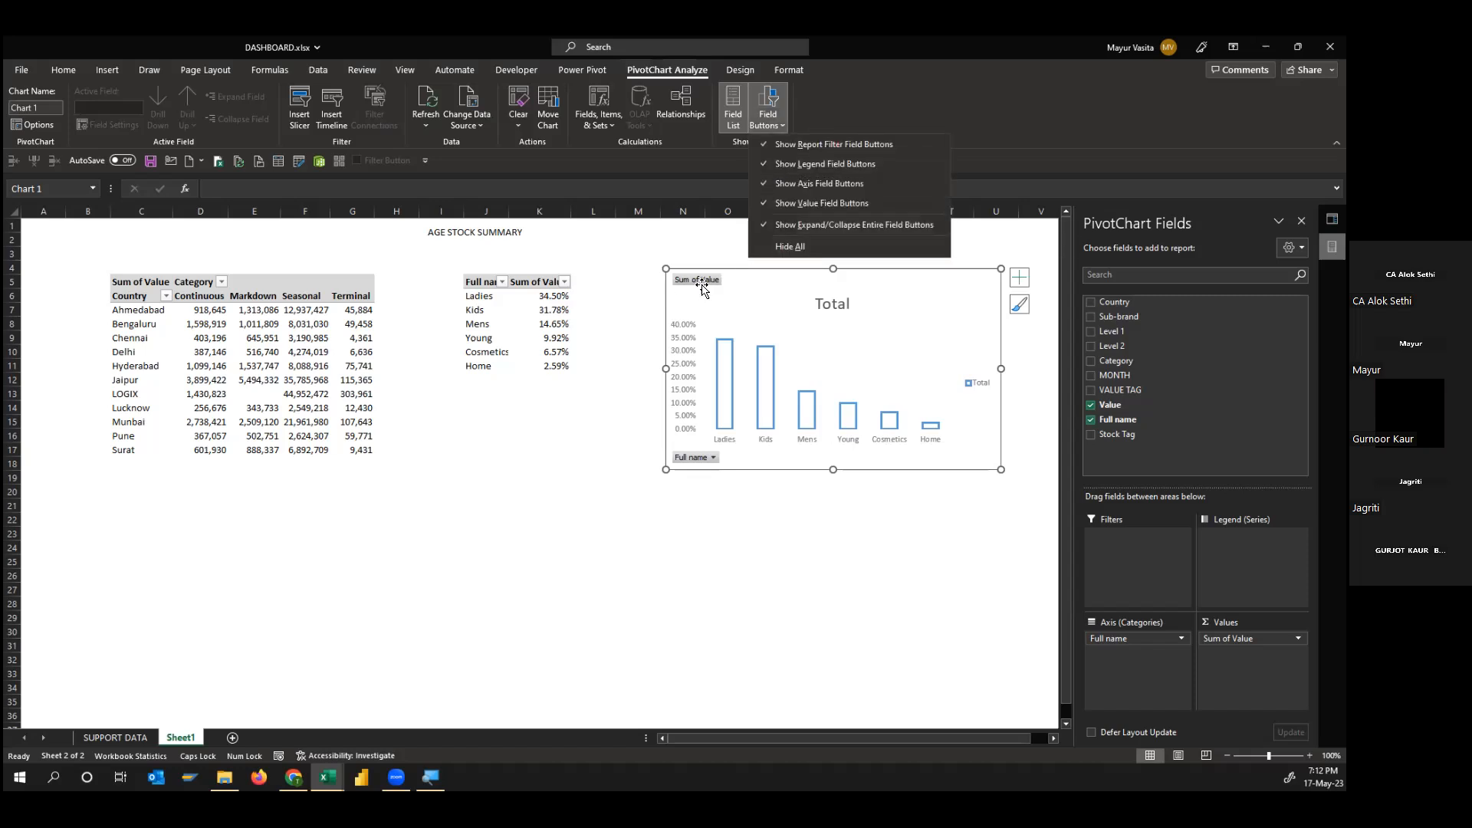
click(859, 242)
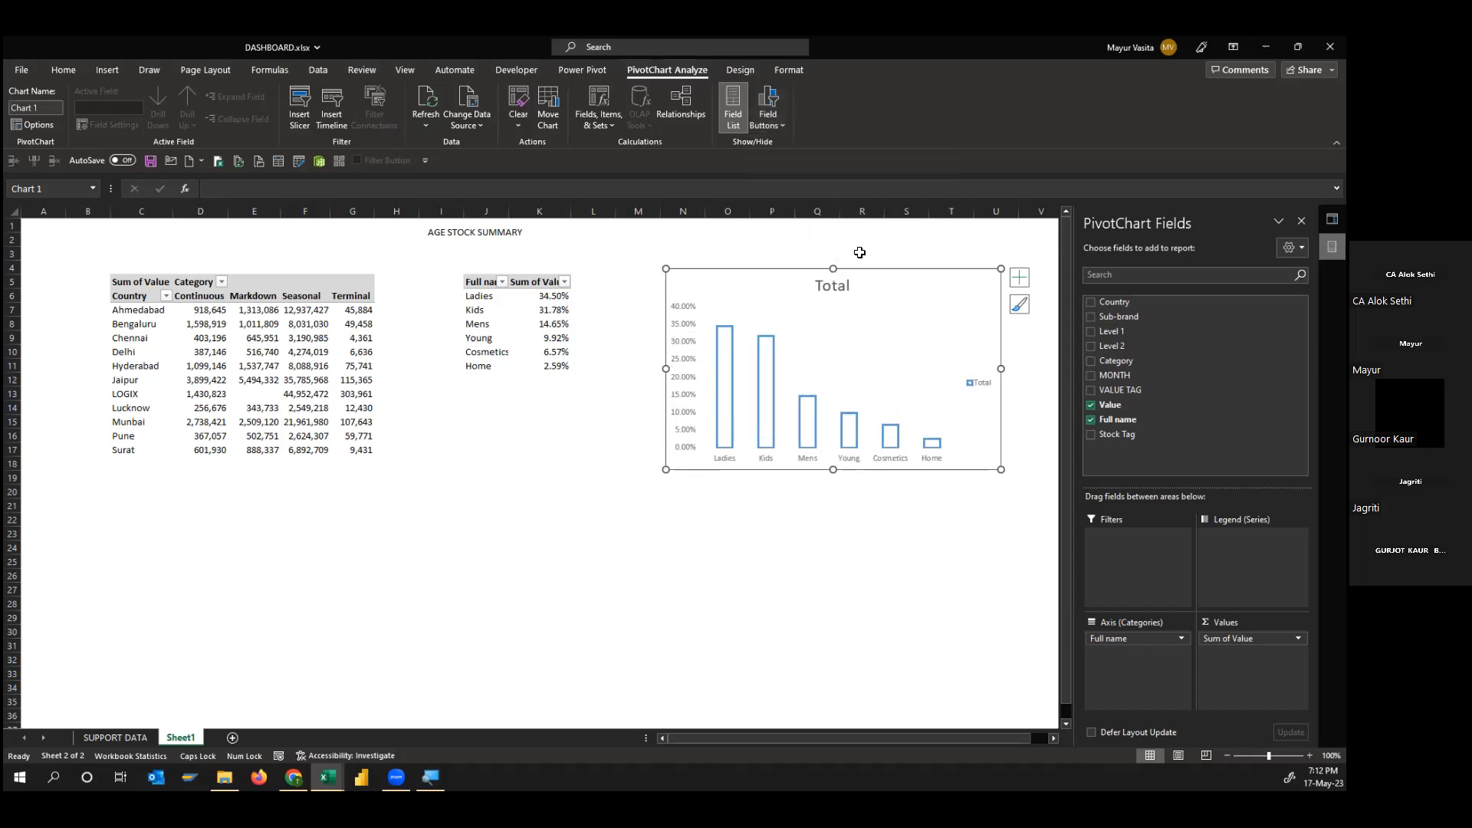
Delete the Total title and the legend from the Full name chart
click(836, 288)
key(Delete)
click(985, 378)
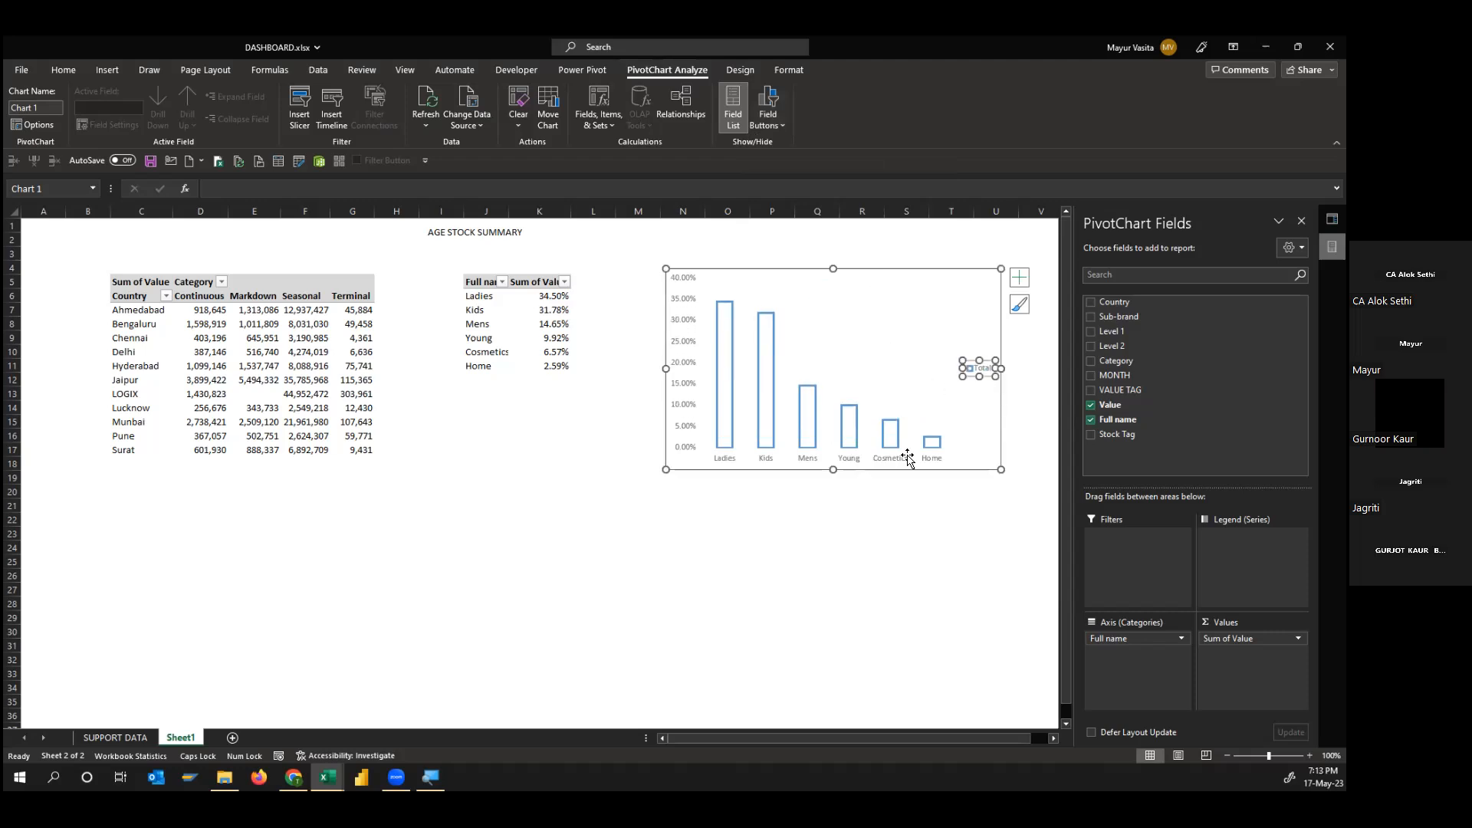
key(Delete)
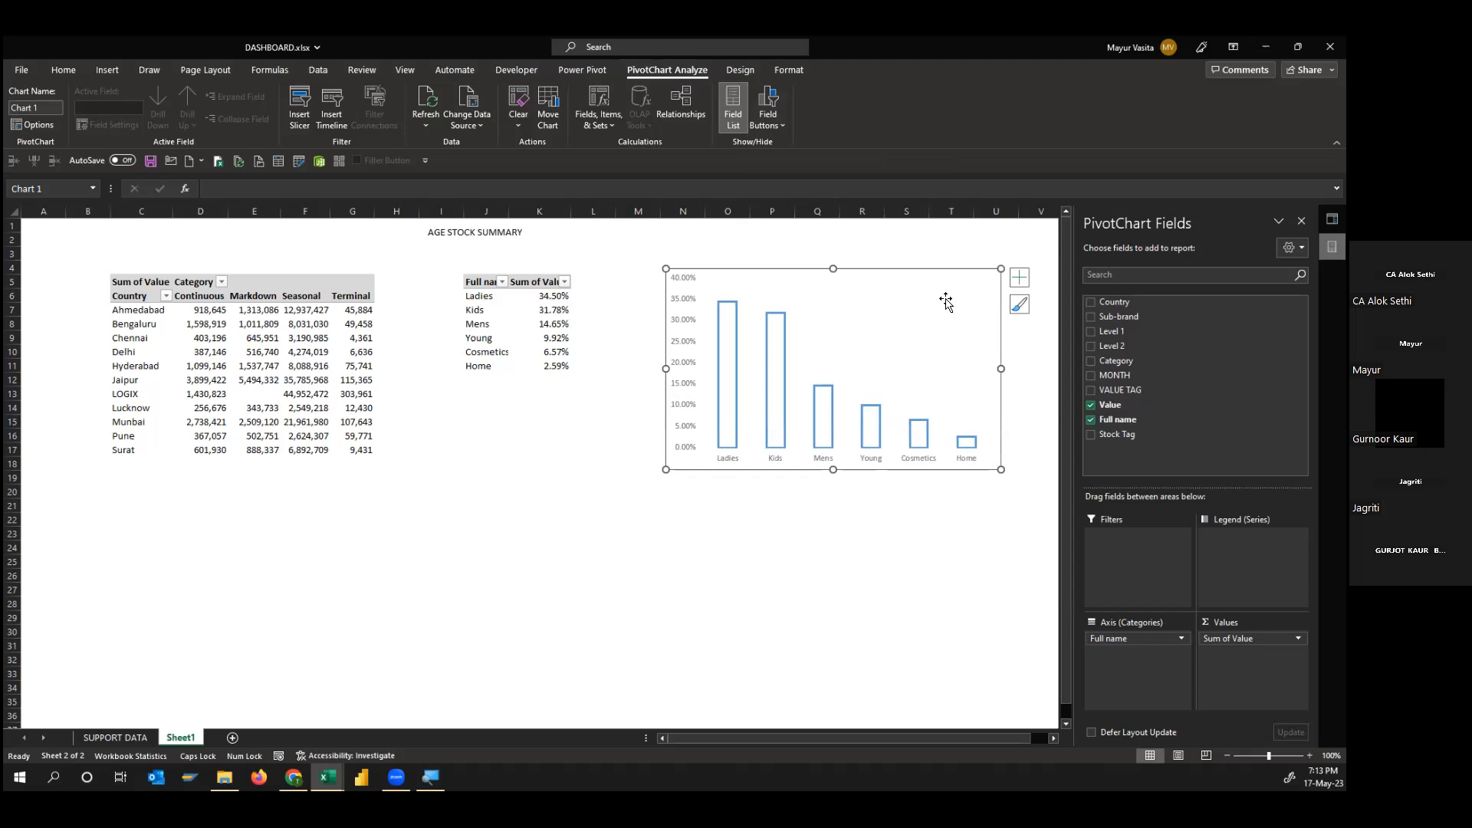
Replace the Full name chart's vertical axis with data labels and widen the chart toward its PivotTable, starting at column M
click(1019, 282)
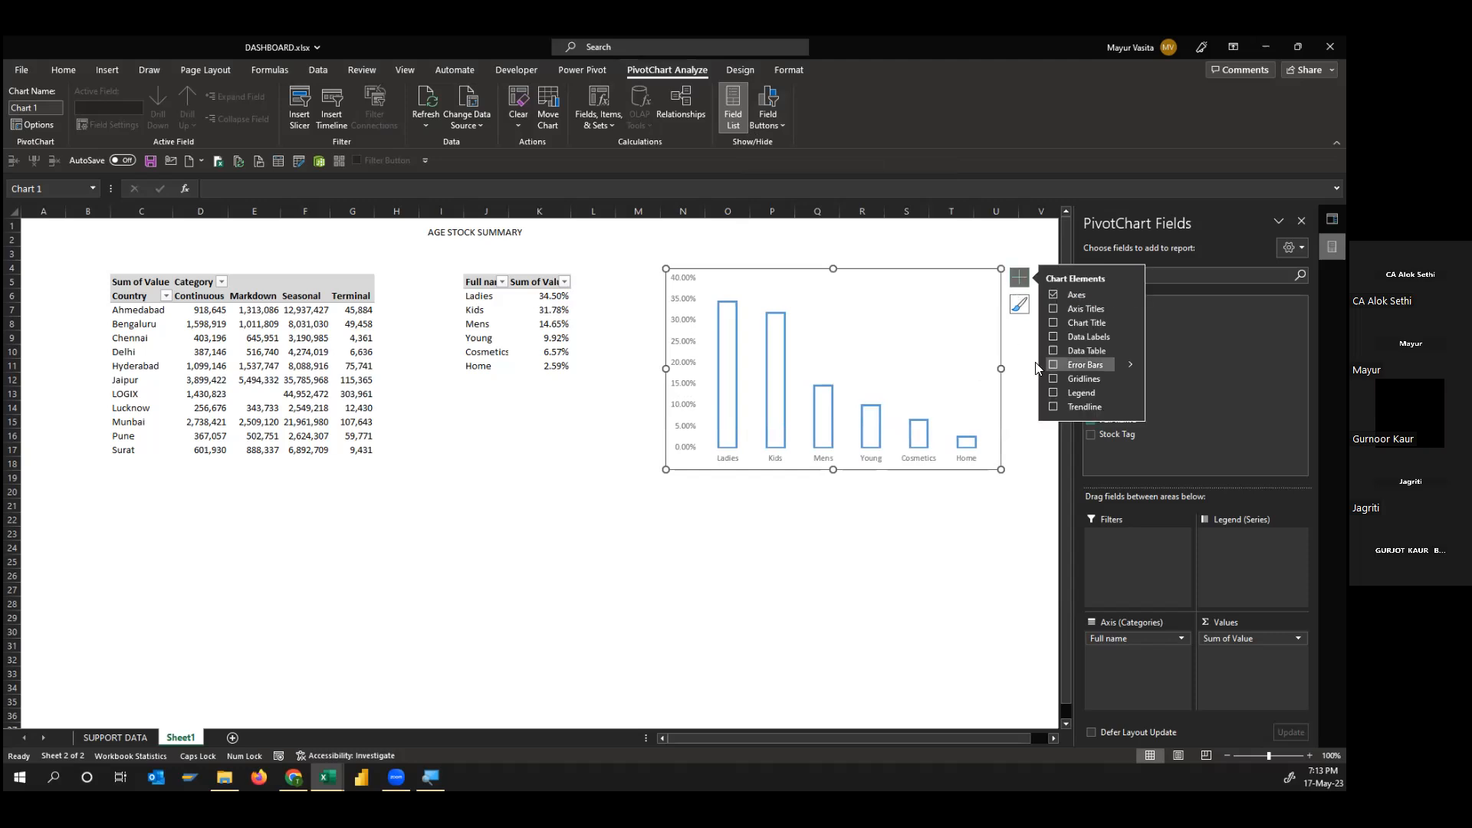
click(1053, 336)
click(684, 362)
key(Delete)
drag(666, 369, 637, 369)
drag(657, 269, 657, 278)
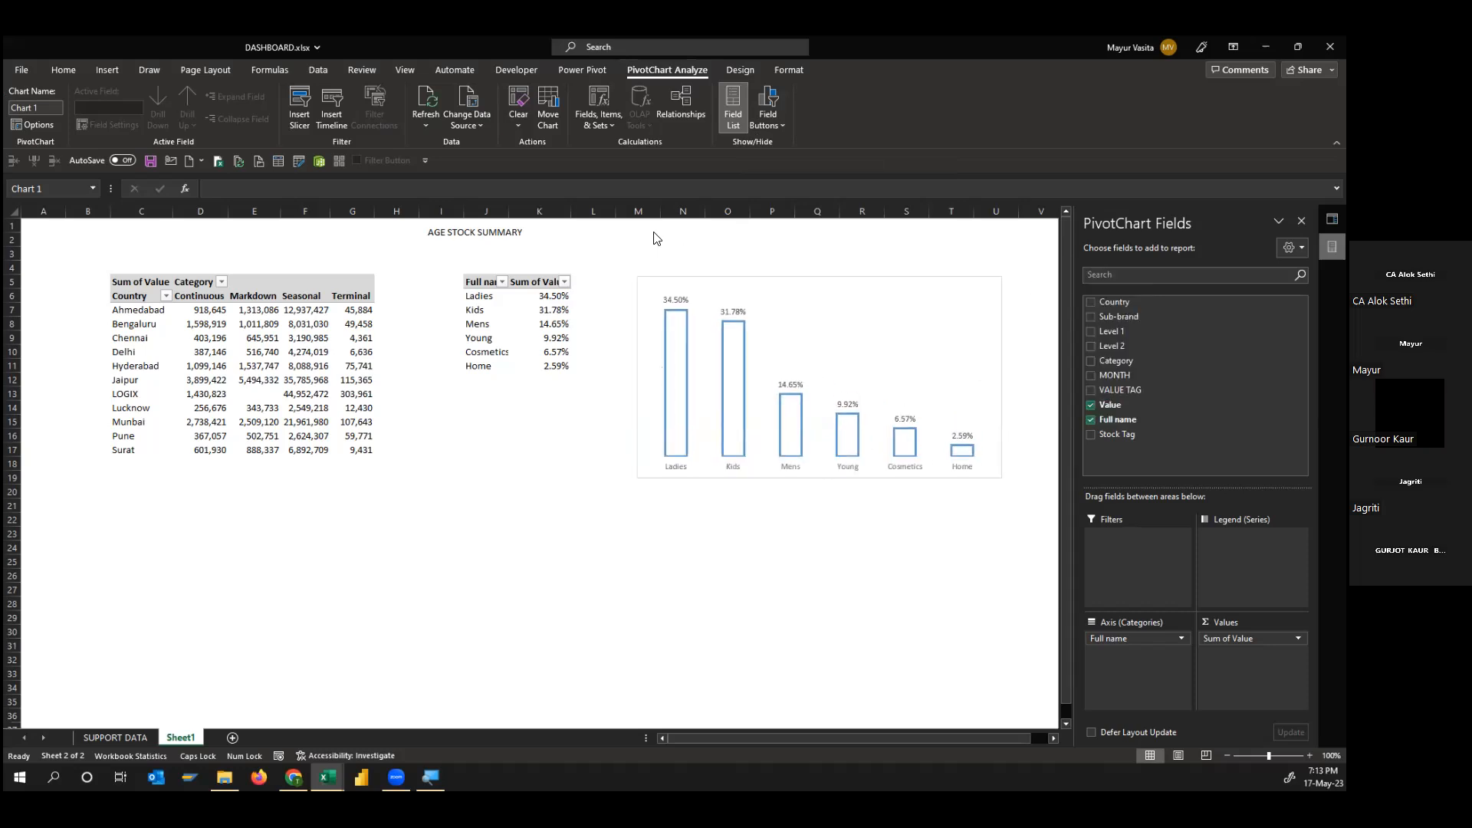
Enlarge the AGE STOCK SUMMARY heading to font size 20
click(658, 239)
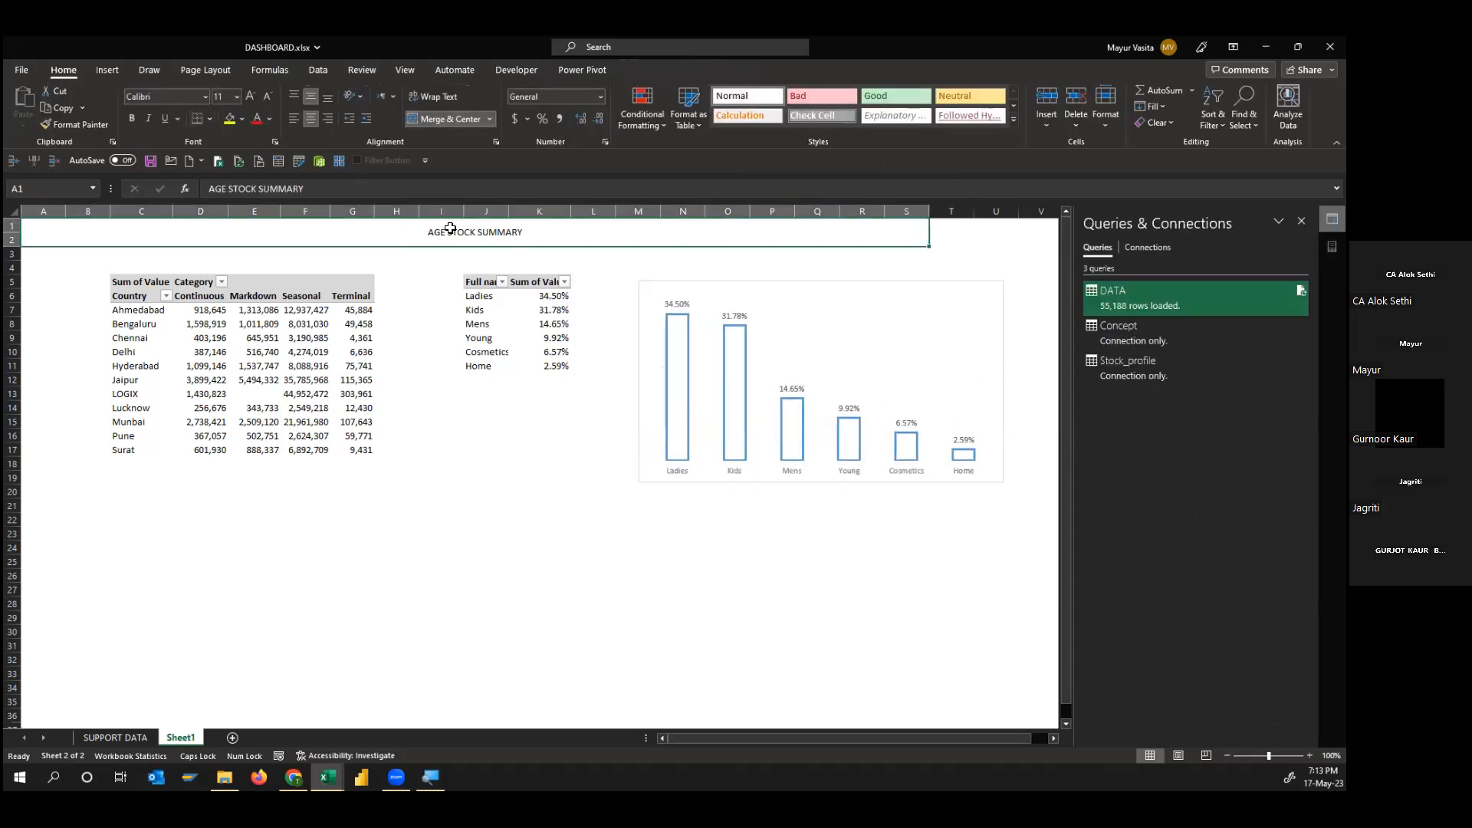
click(249, 96)
key(ctrl+shift+period)
key(ctrl+shift+period)
key(ctrl+shift+period)
key(ctrl+shift+period)
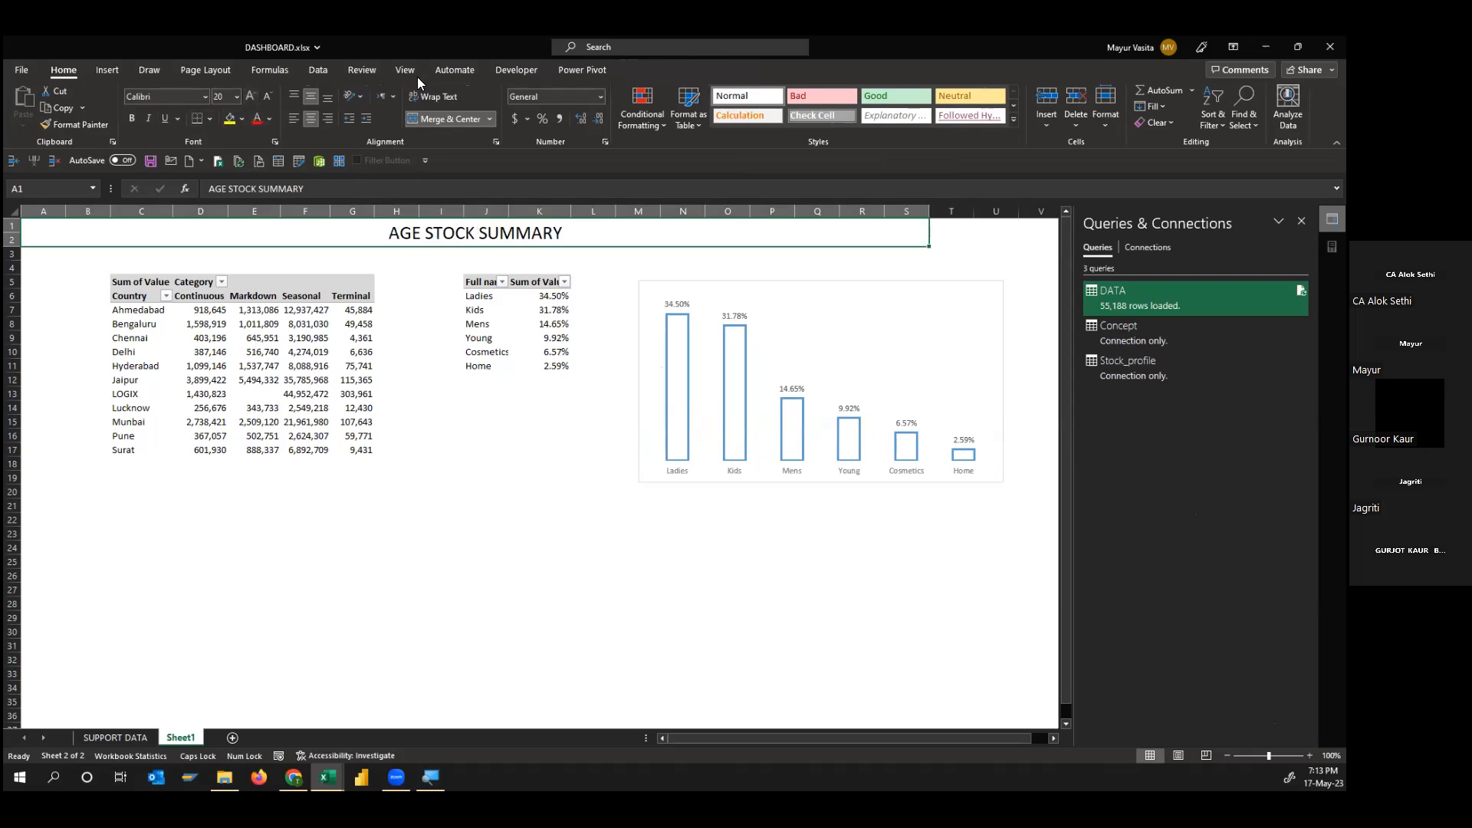
Insert a Clustered Column chart based on the Country by Category PivotTable
click(257, 352)
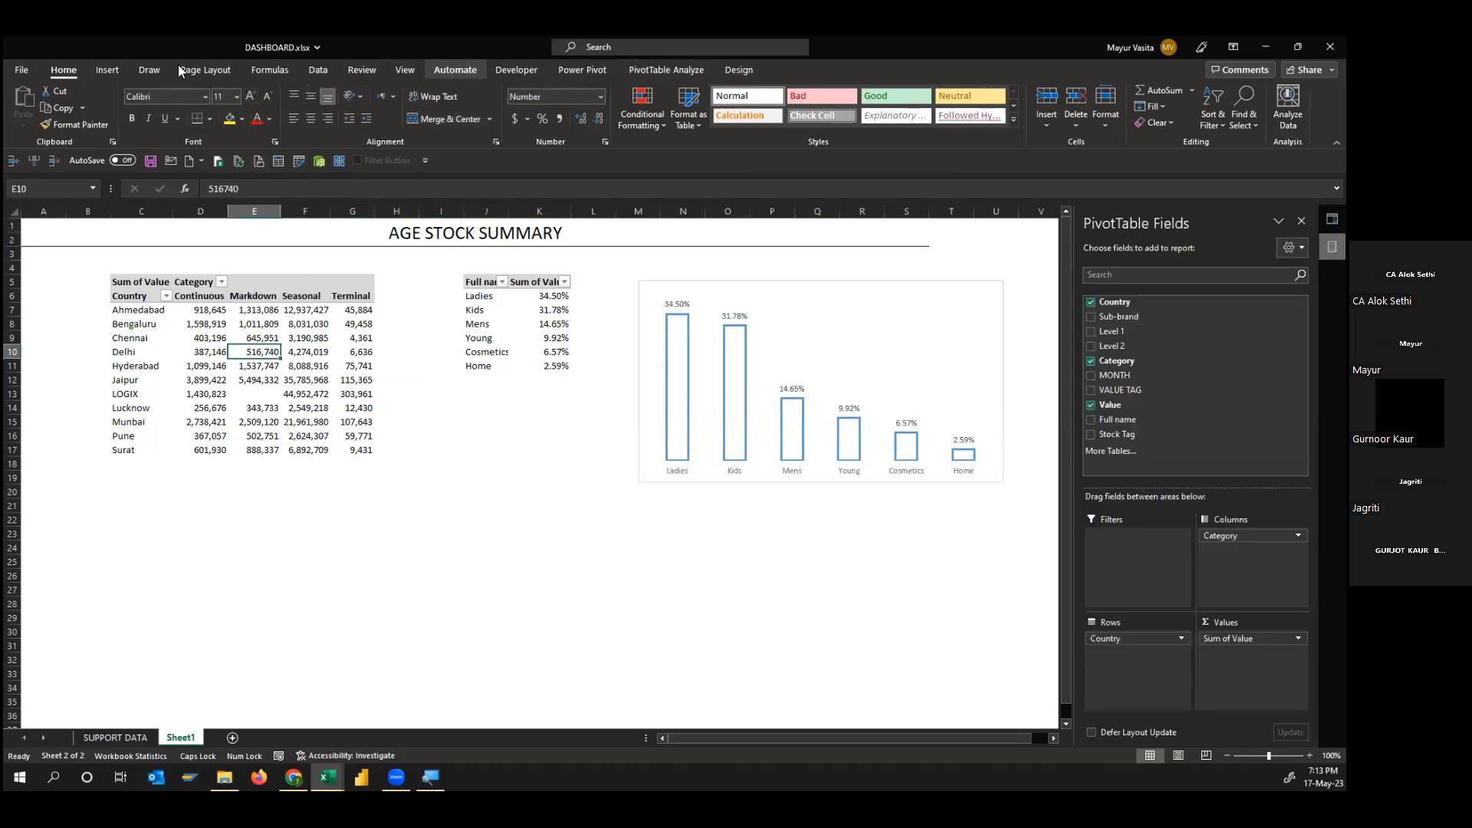
click(107, 70)
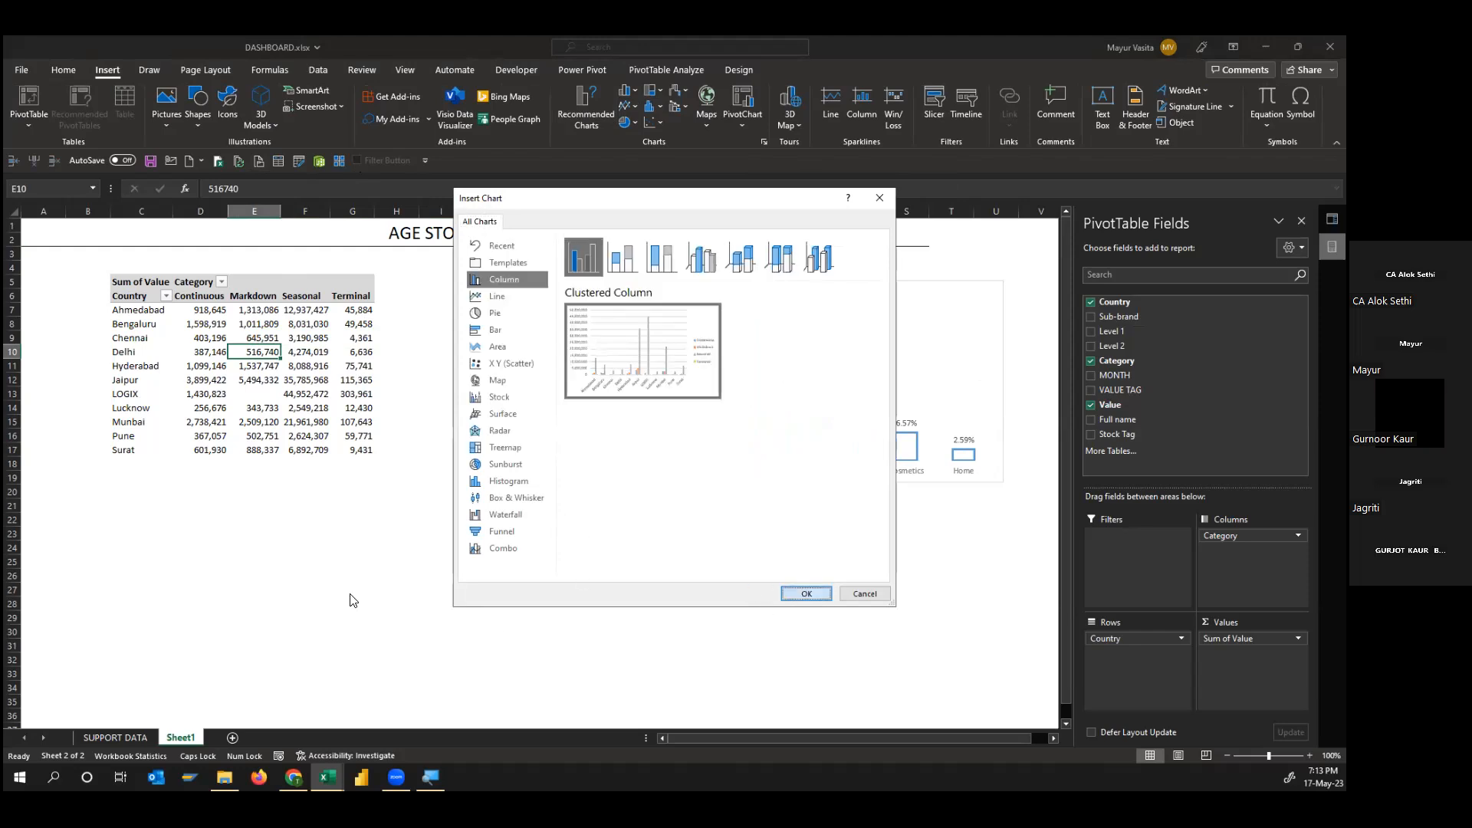
key(Return)
Hide all field buttons on the Country chart and stretch it below both PivotTables, across columns C to U
click(769, 115)
click(791, 246)
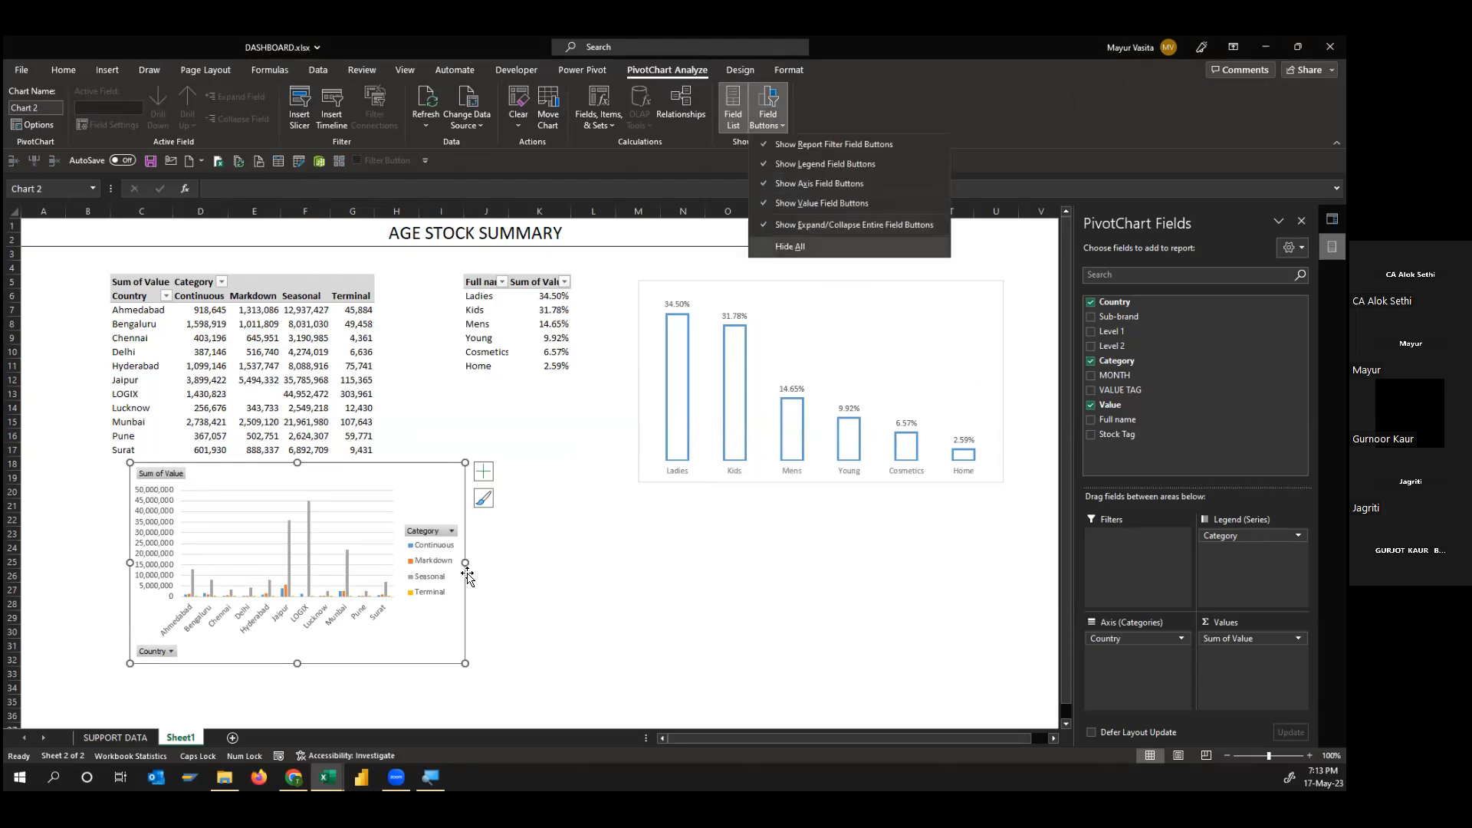
drag(520, 462, 501, 489)
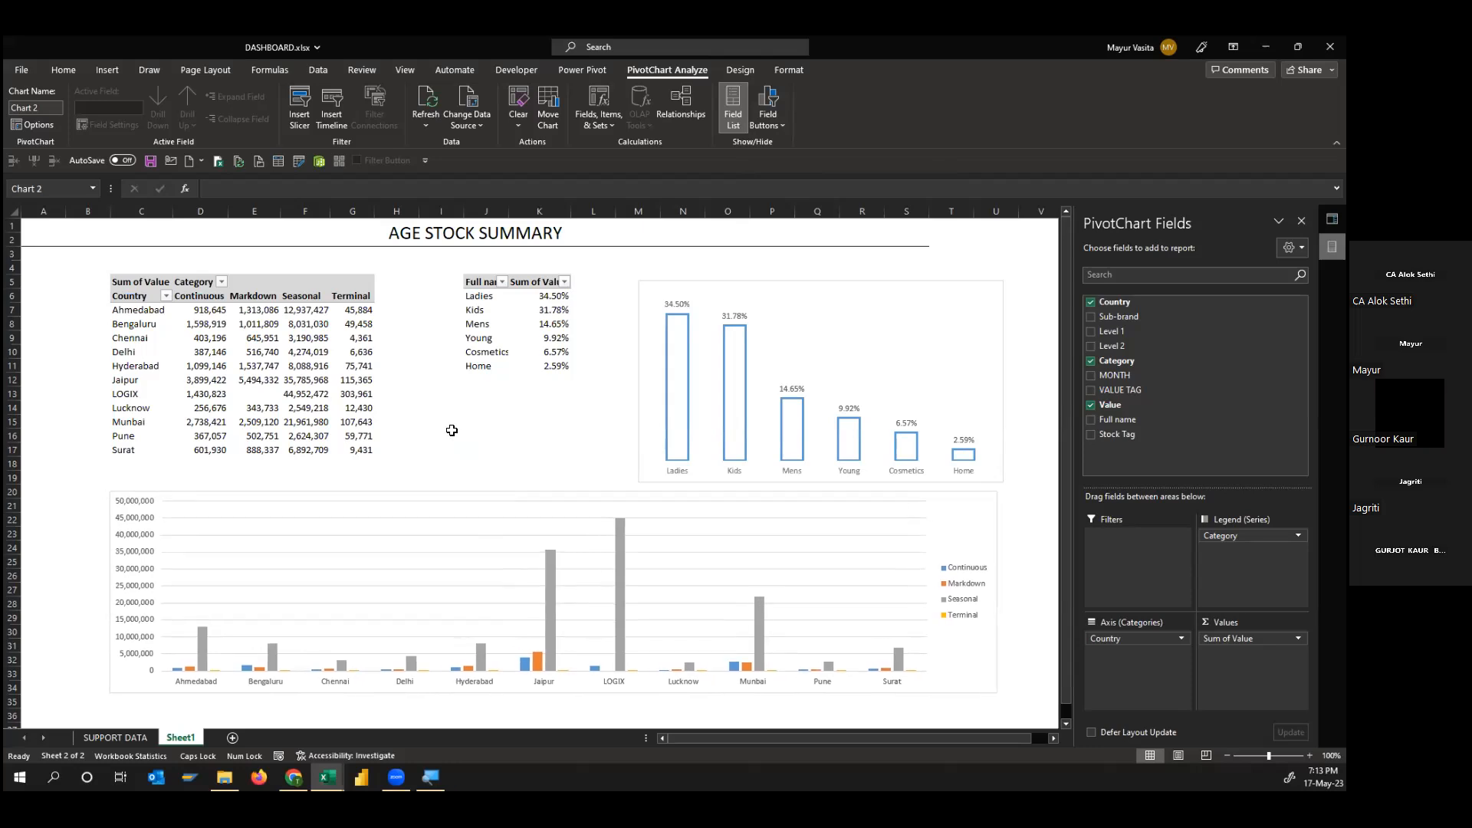
Turn on grand totals for rows only in the Country PivotTable and autofit column H to the totals
click(430, 344)
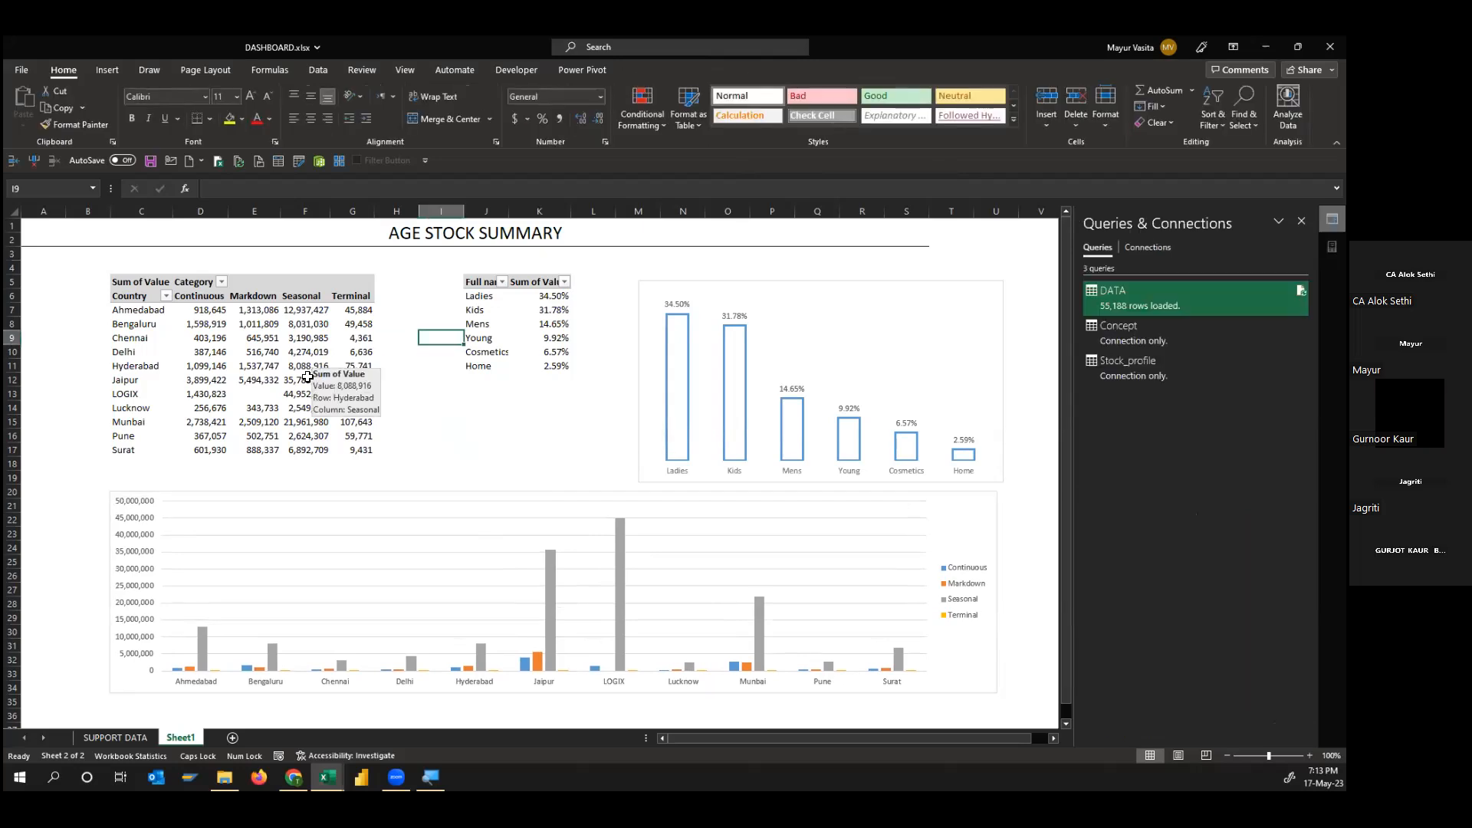
click(421, 404)
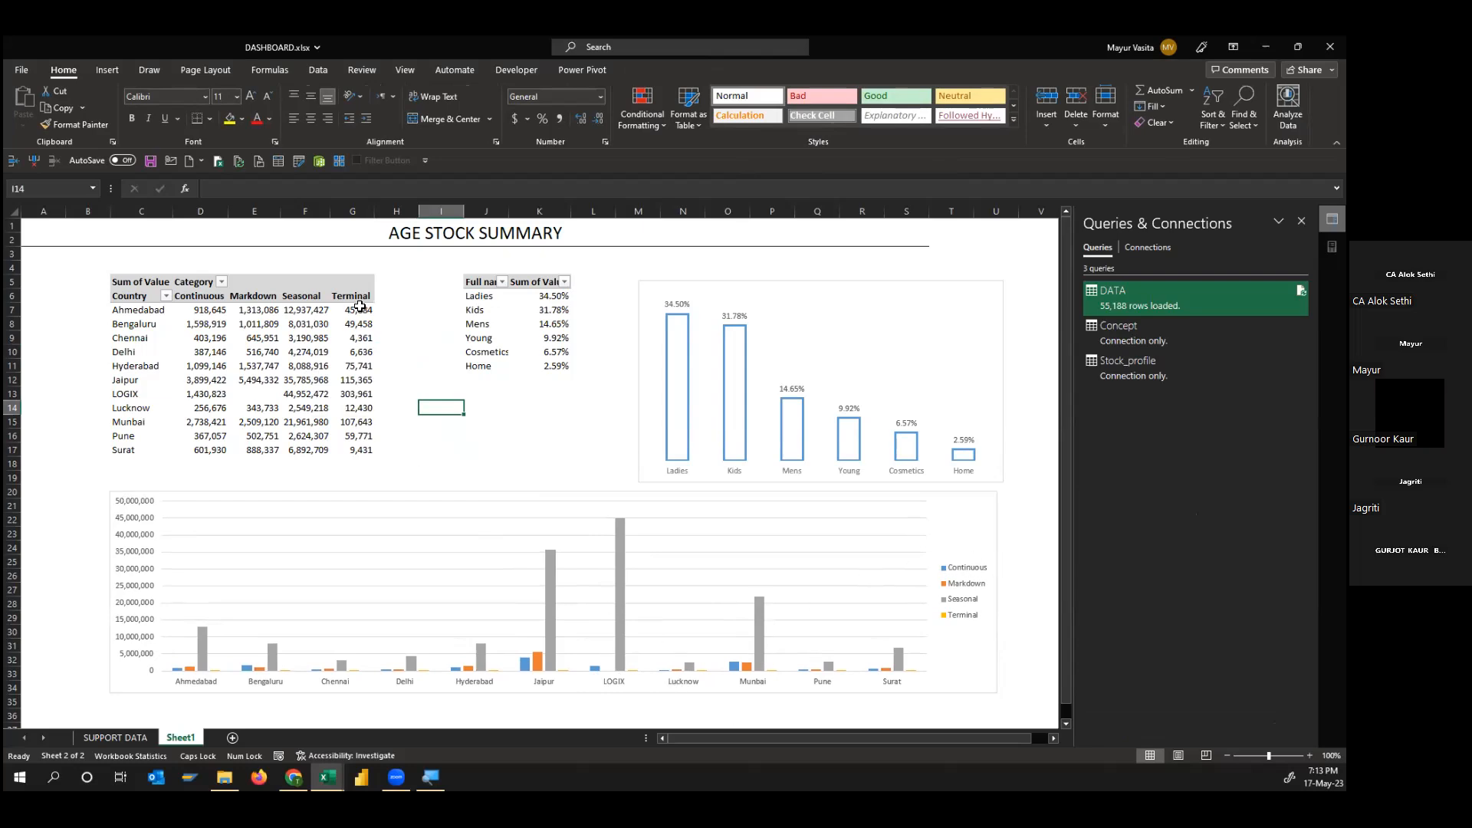
click(382, 296)
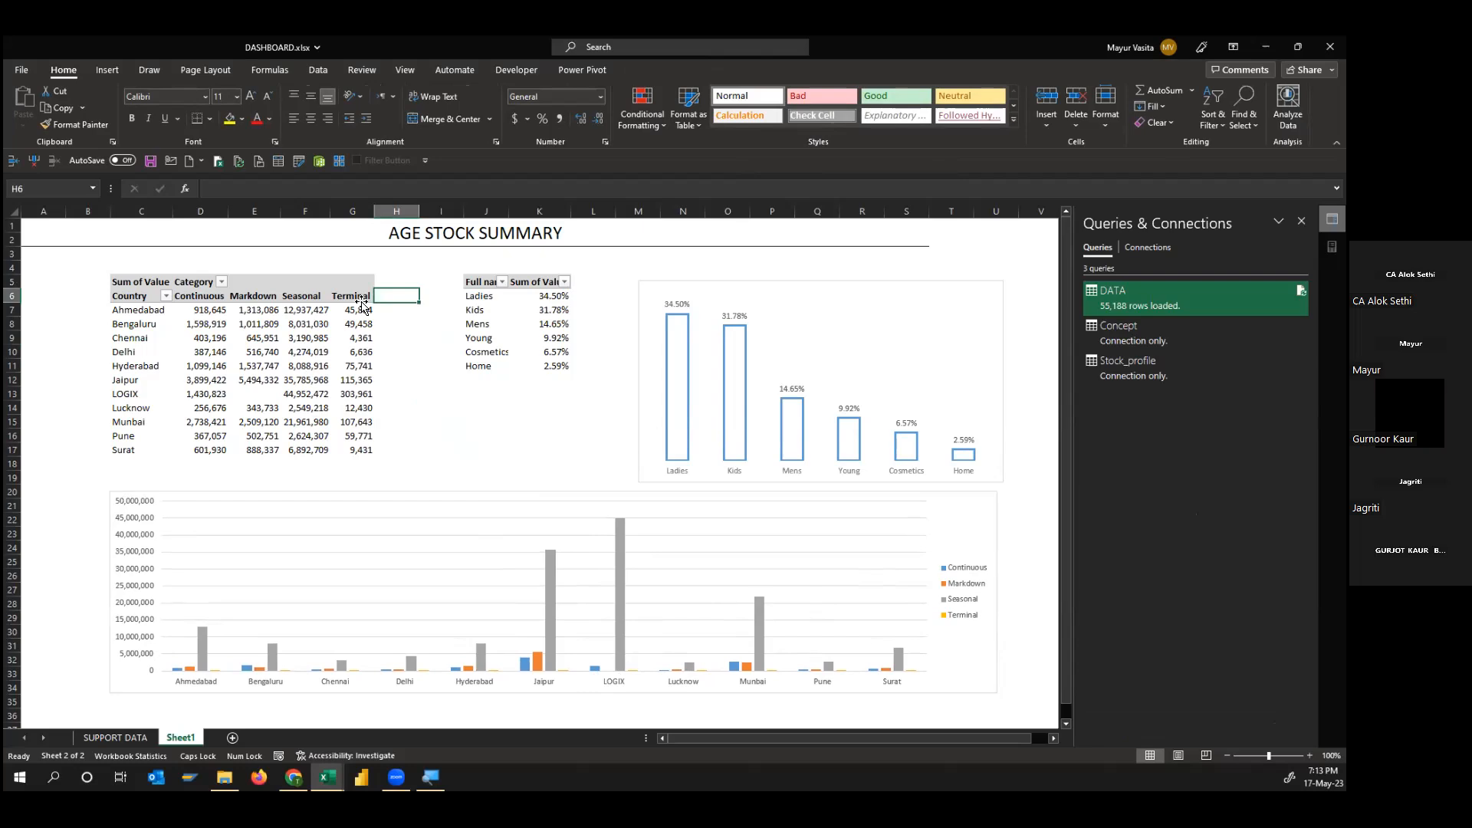
click(360, 298)
click(735, 69)
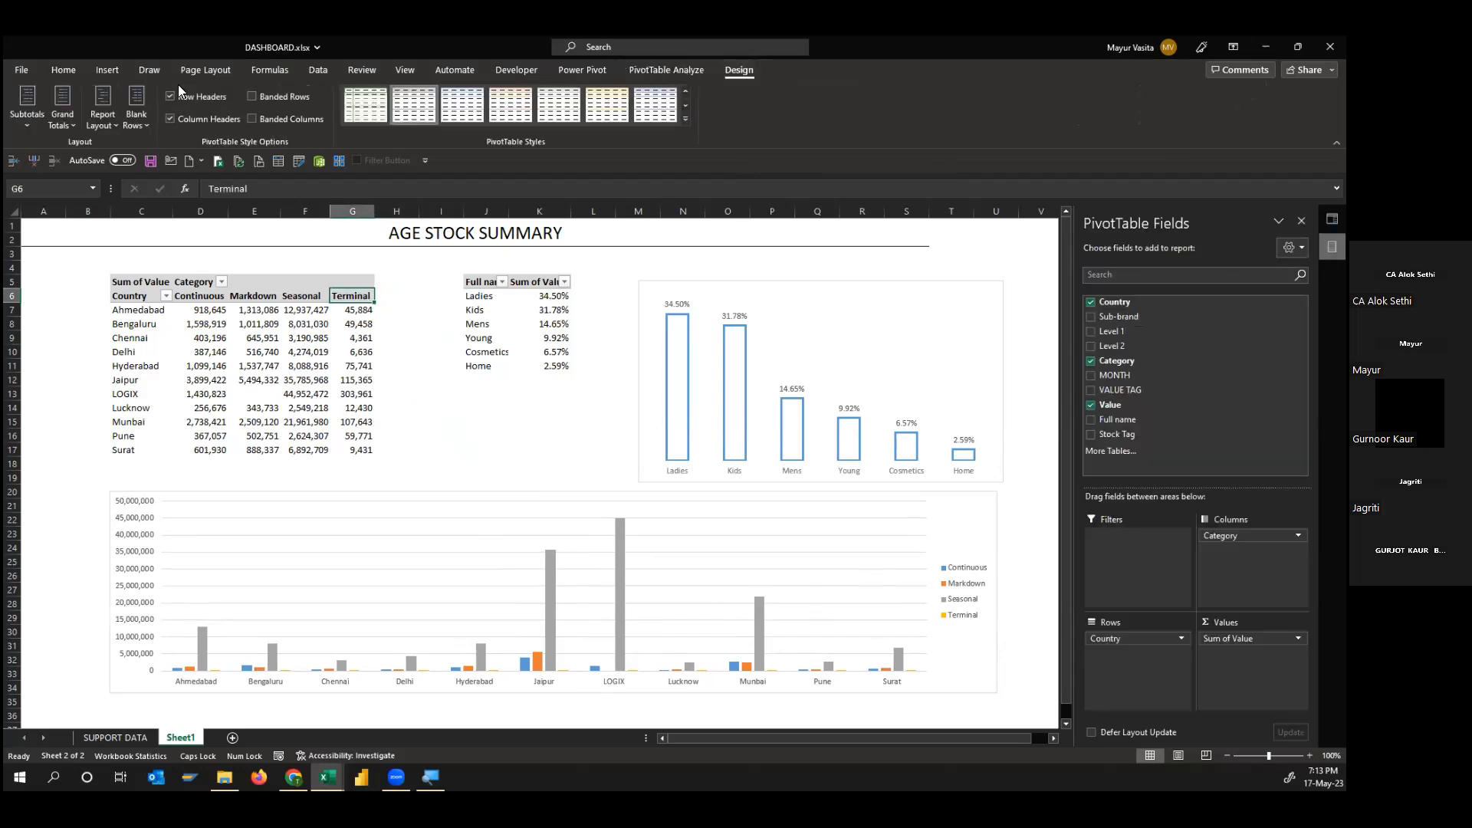
click(60, 121)
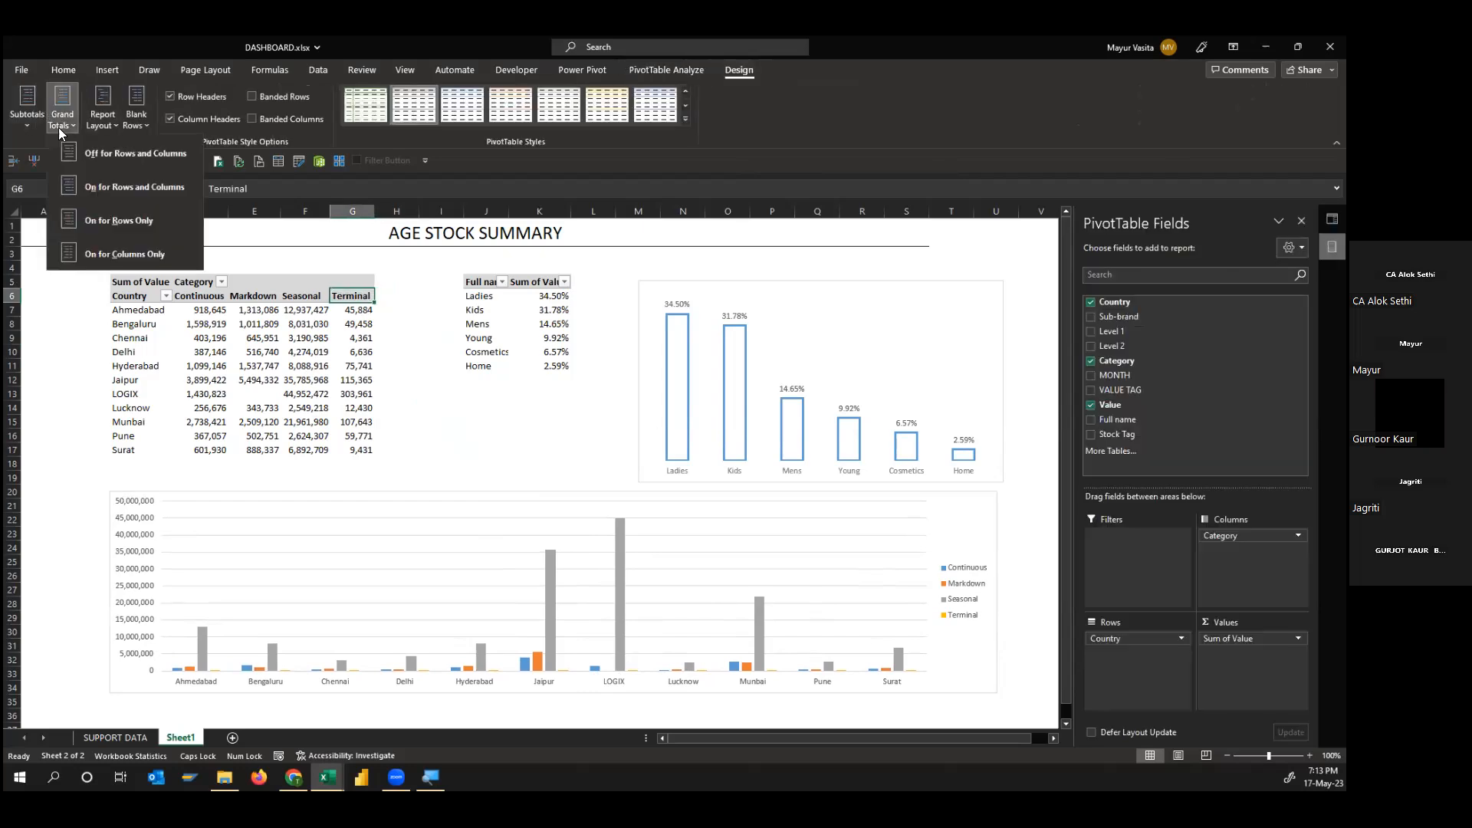
click(75, 221)
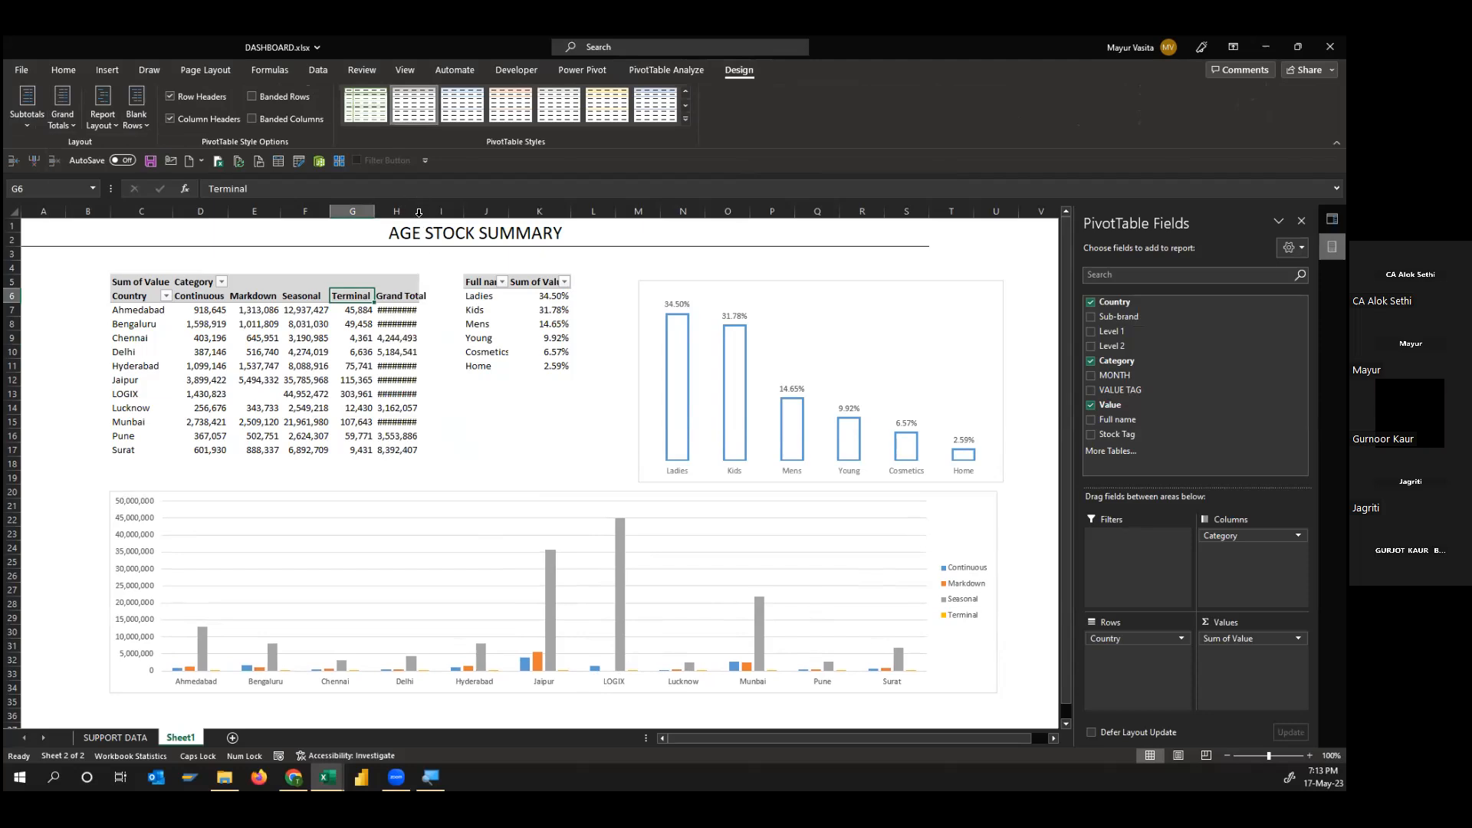
double_click(419, 213)
Sort the Country PivotTable by Grand Total from largest to smallest
right_click(403, 312)
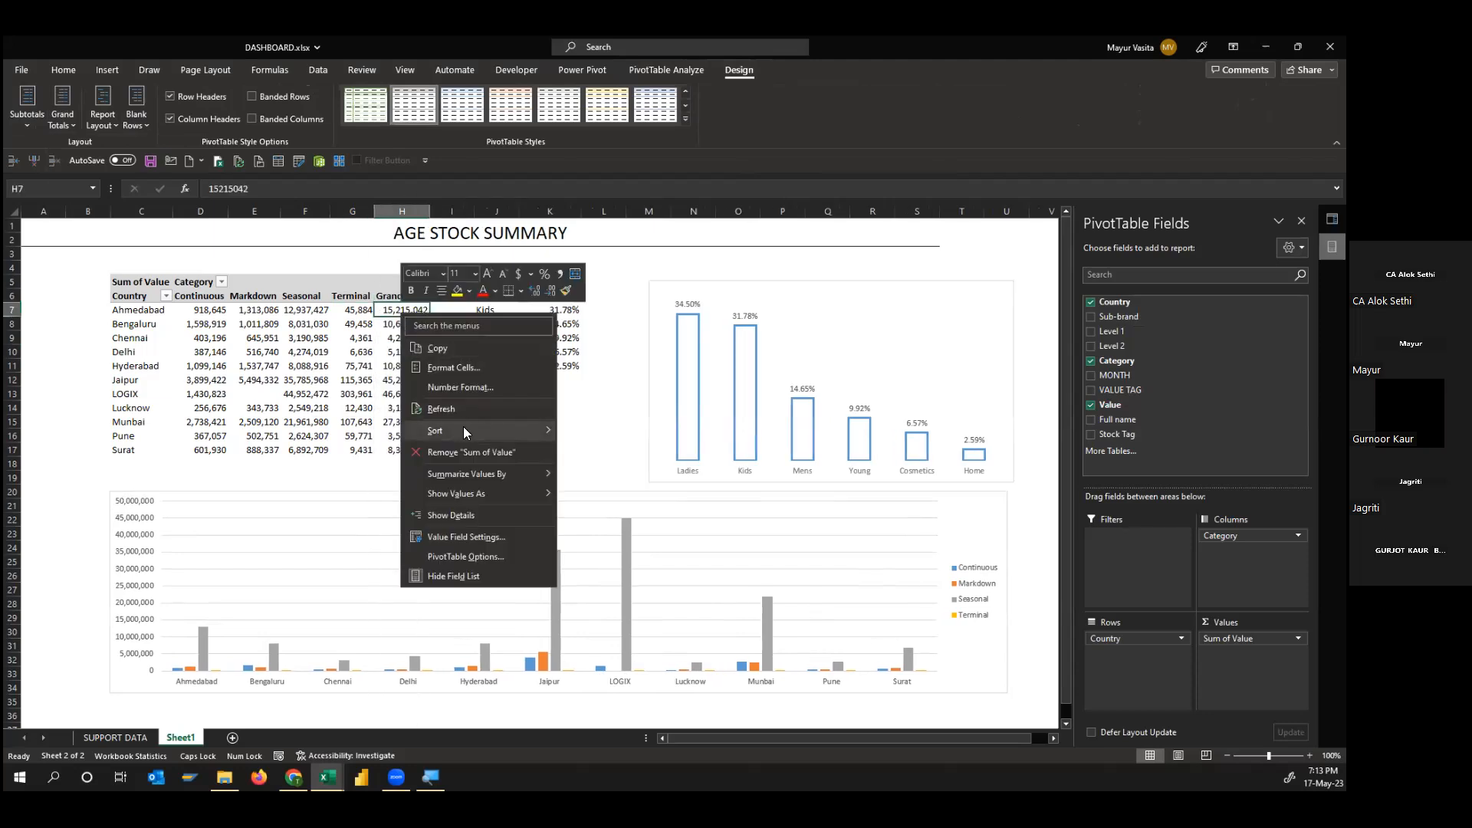
mouse_move(536, 430)
click(628, 452)
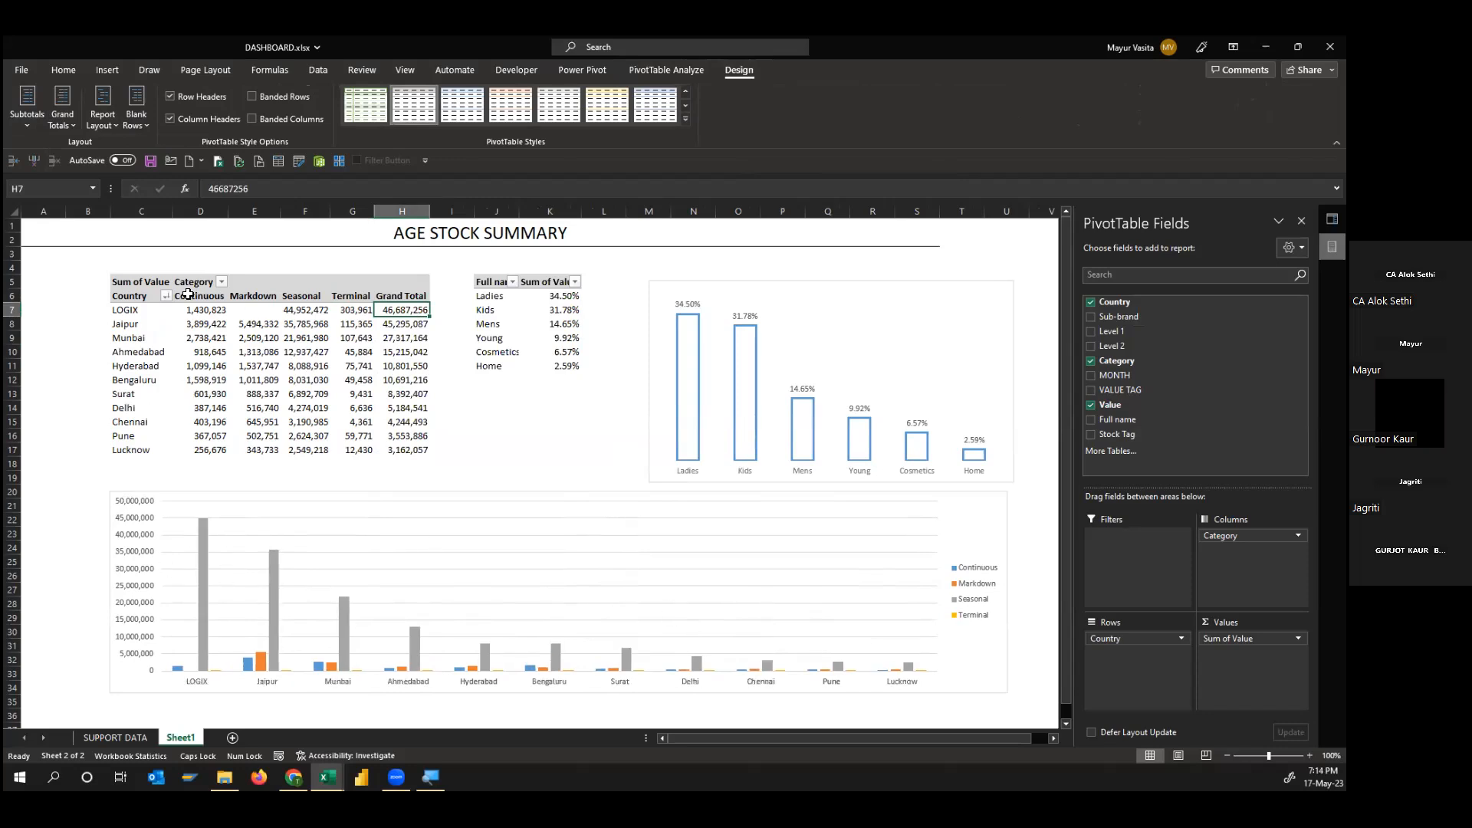
Close the PivotTable field list and move the Country chart slightly down to start near row 22
click(138, 319)
click(1302, 221)
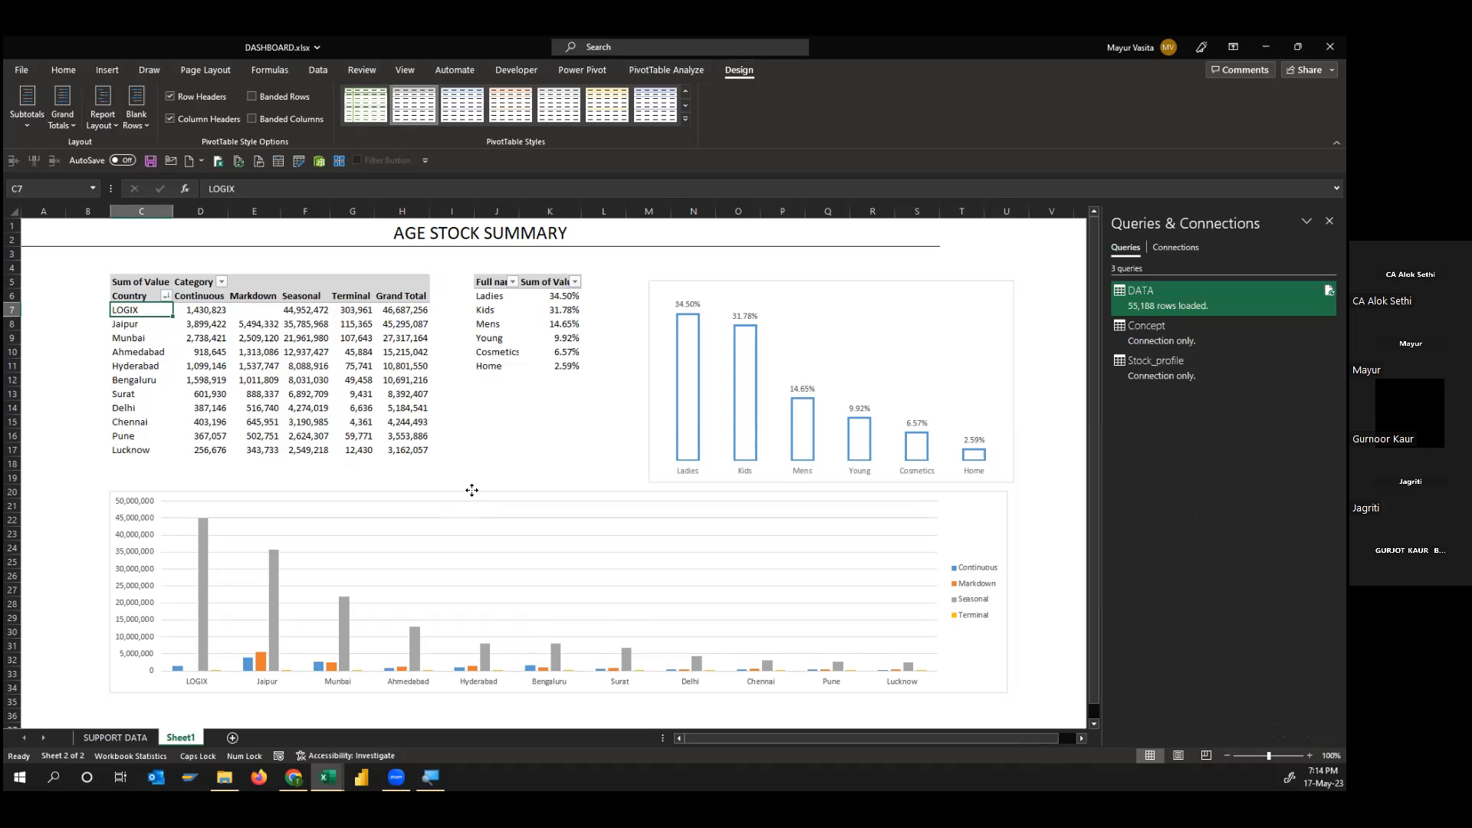
drag(470, 495, 471, 515)
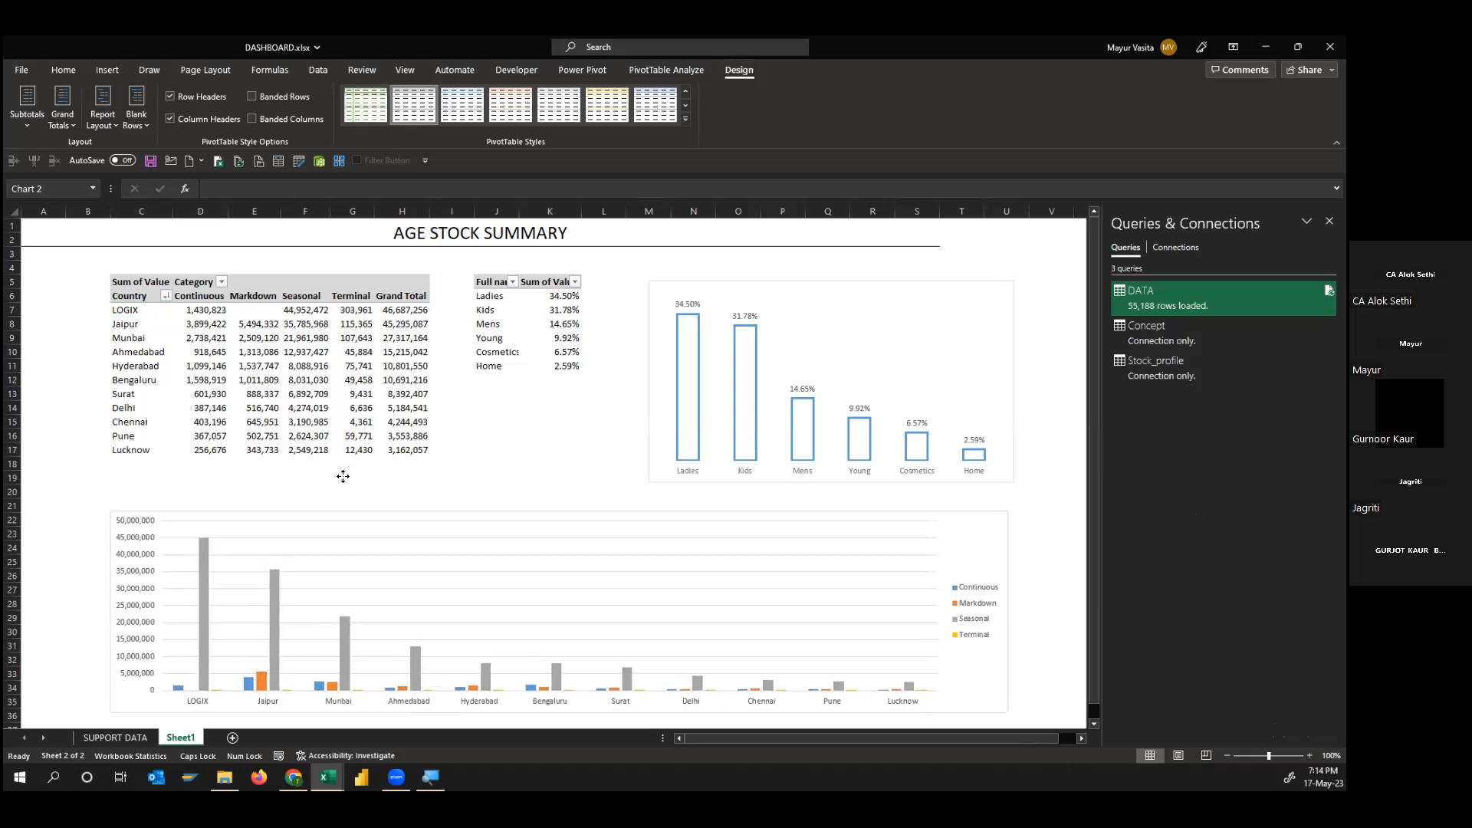
key(Escape)
Add a VALUE TAG slicer to the Country PivotTable and place it beside the table, narrowed to fit columns A and B
click(200, 339)
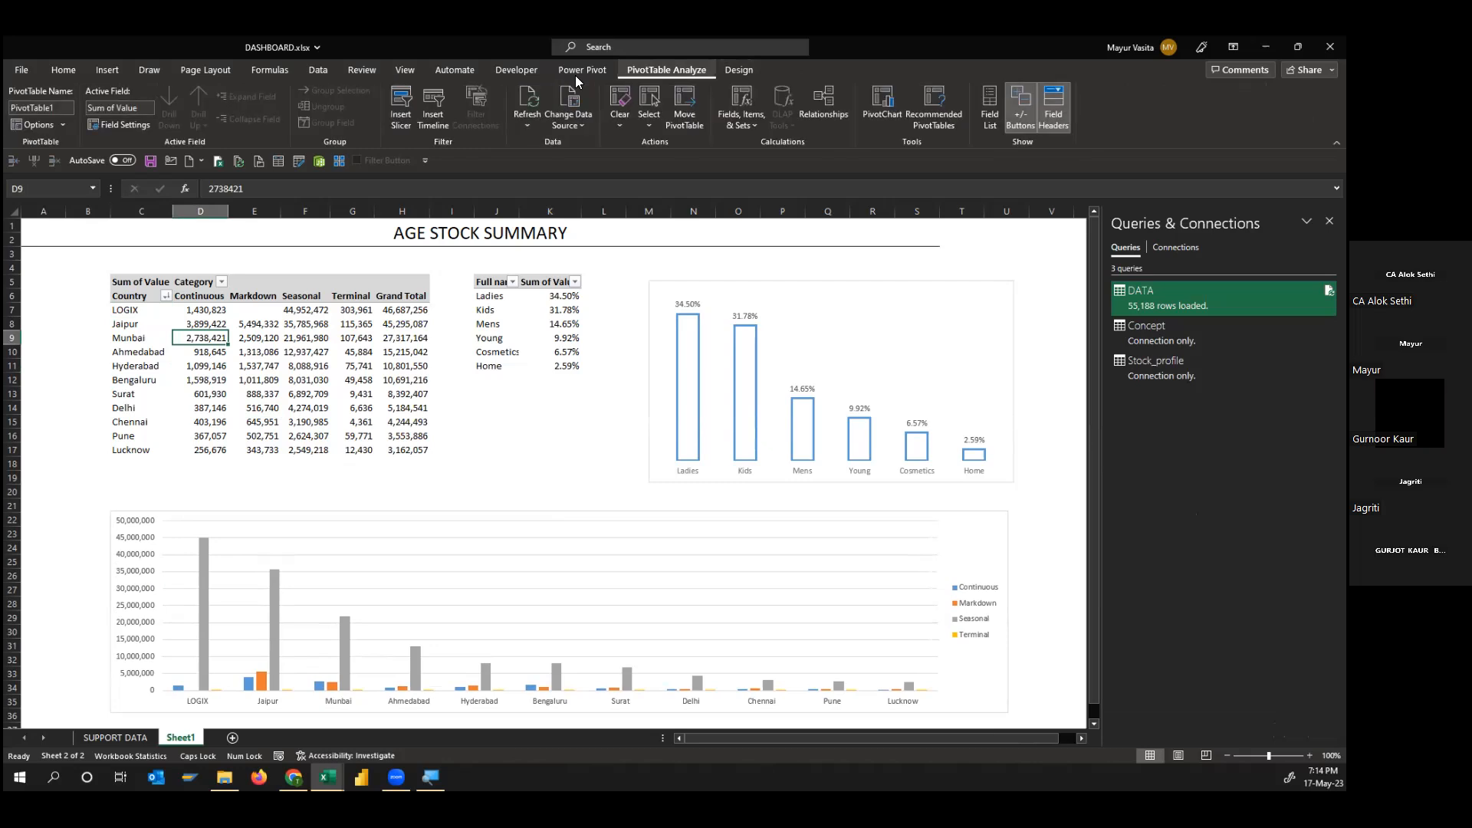
click(362, 352)
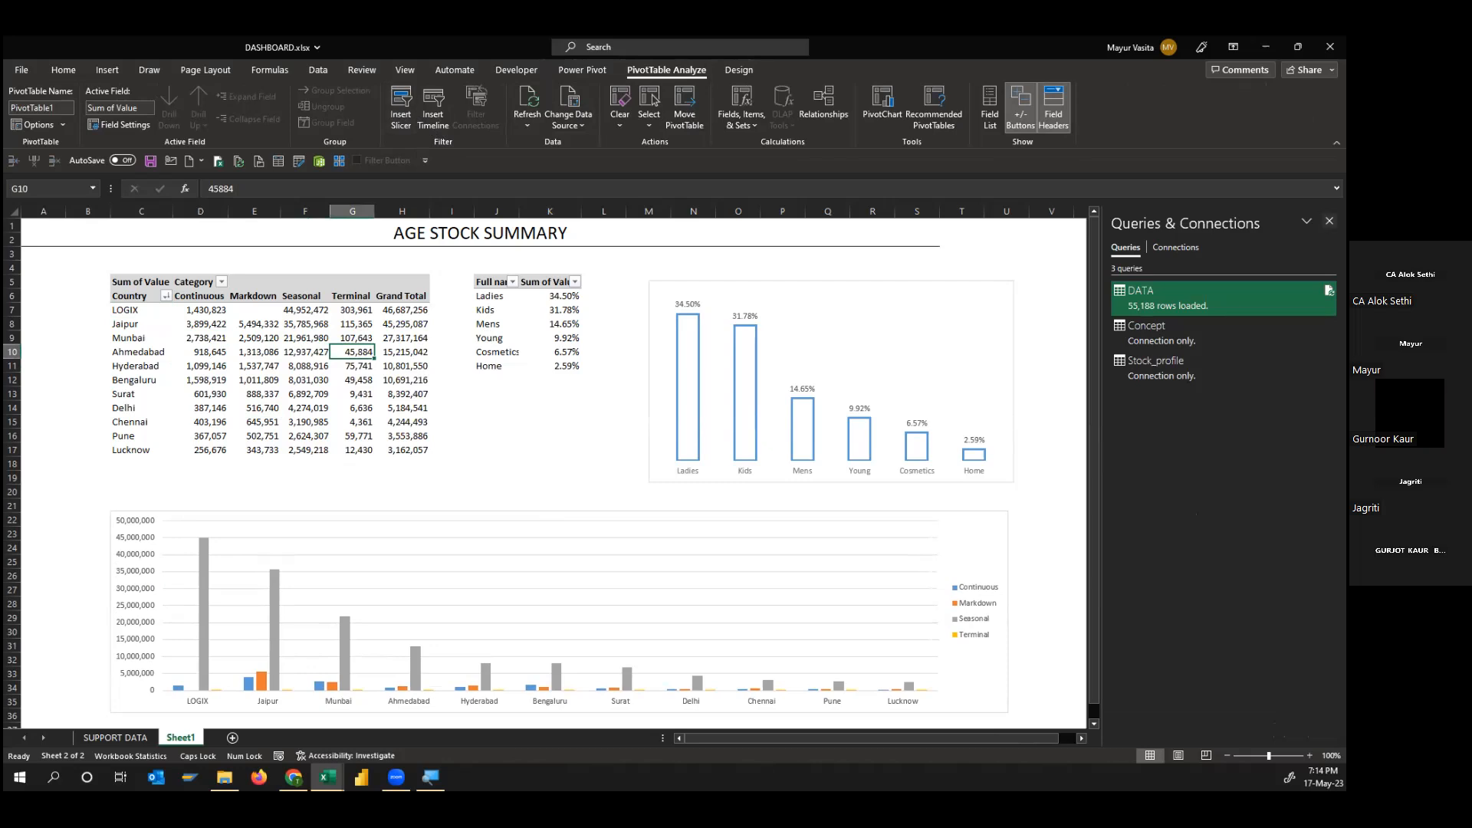
click(991, 107)
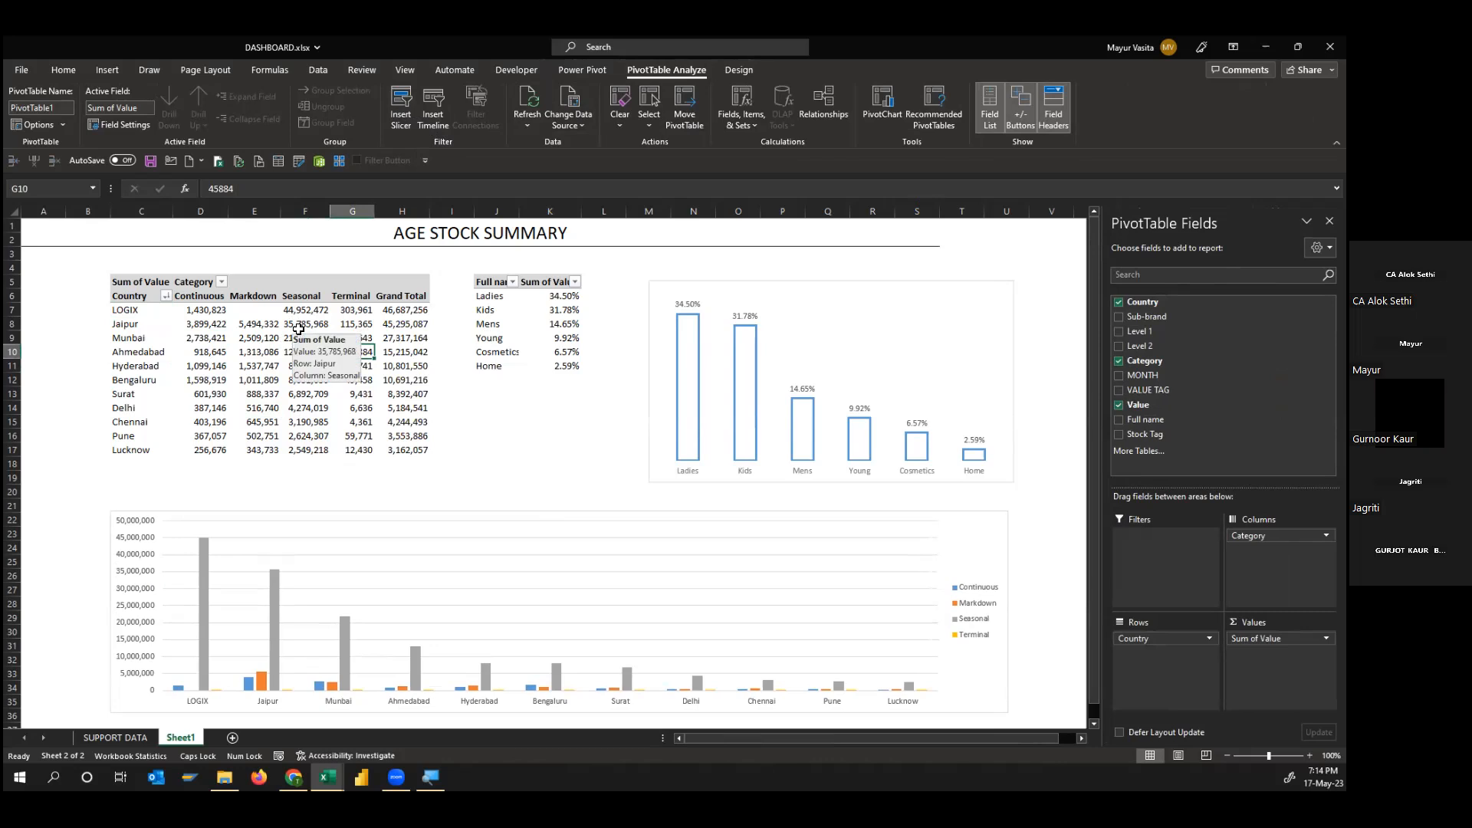
drag(210, 310, 412, 446)
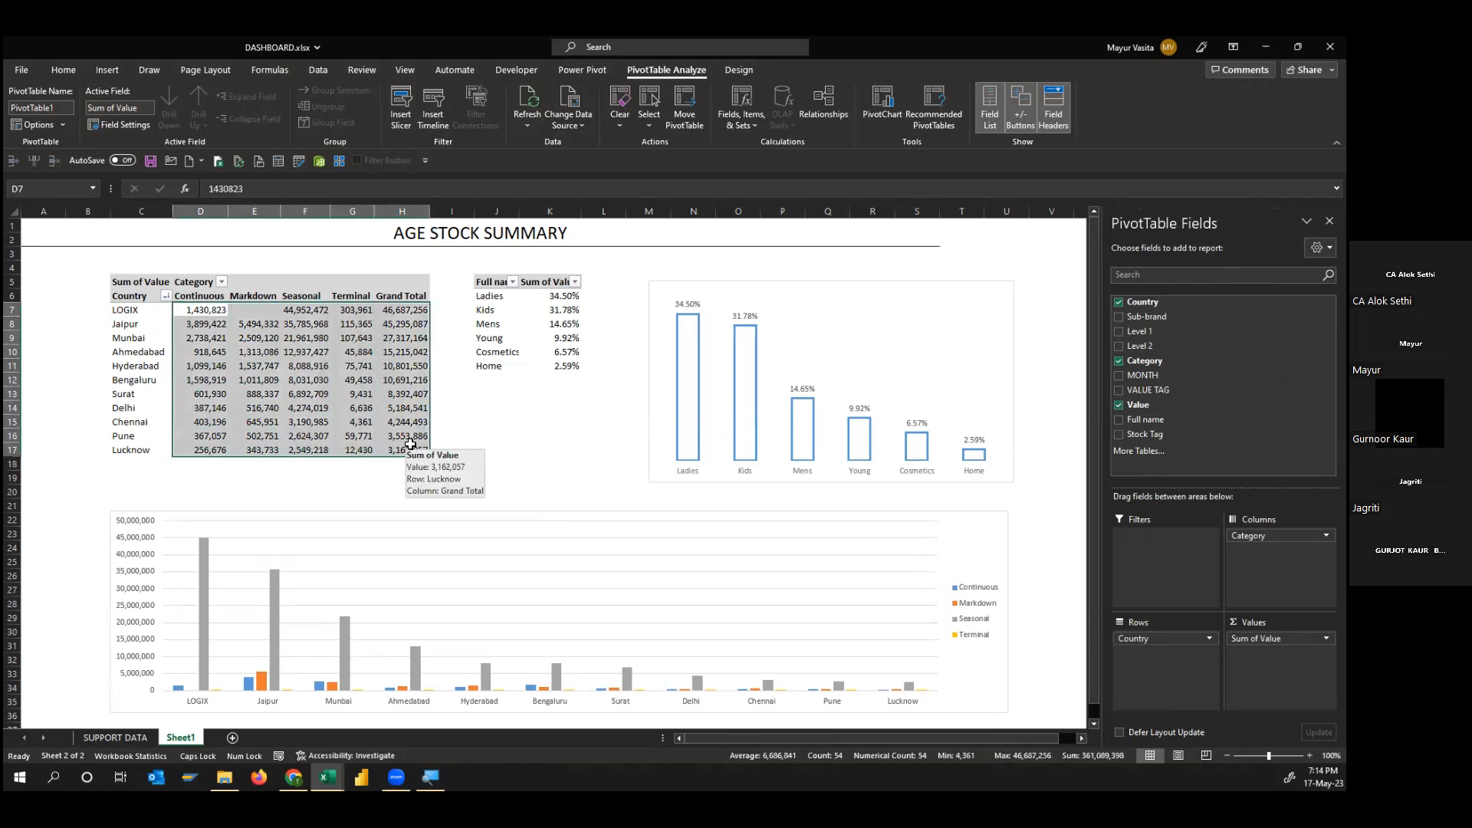
right_click(1171, 391)
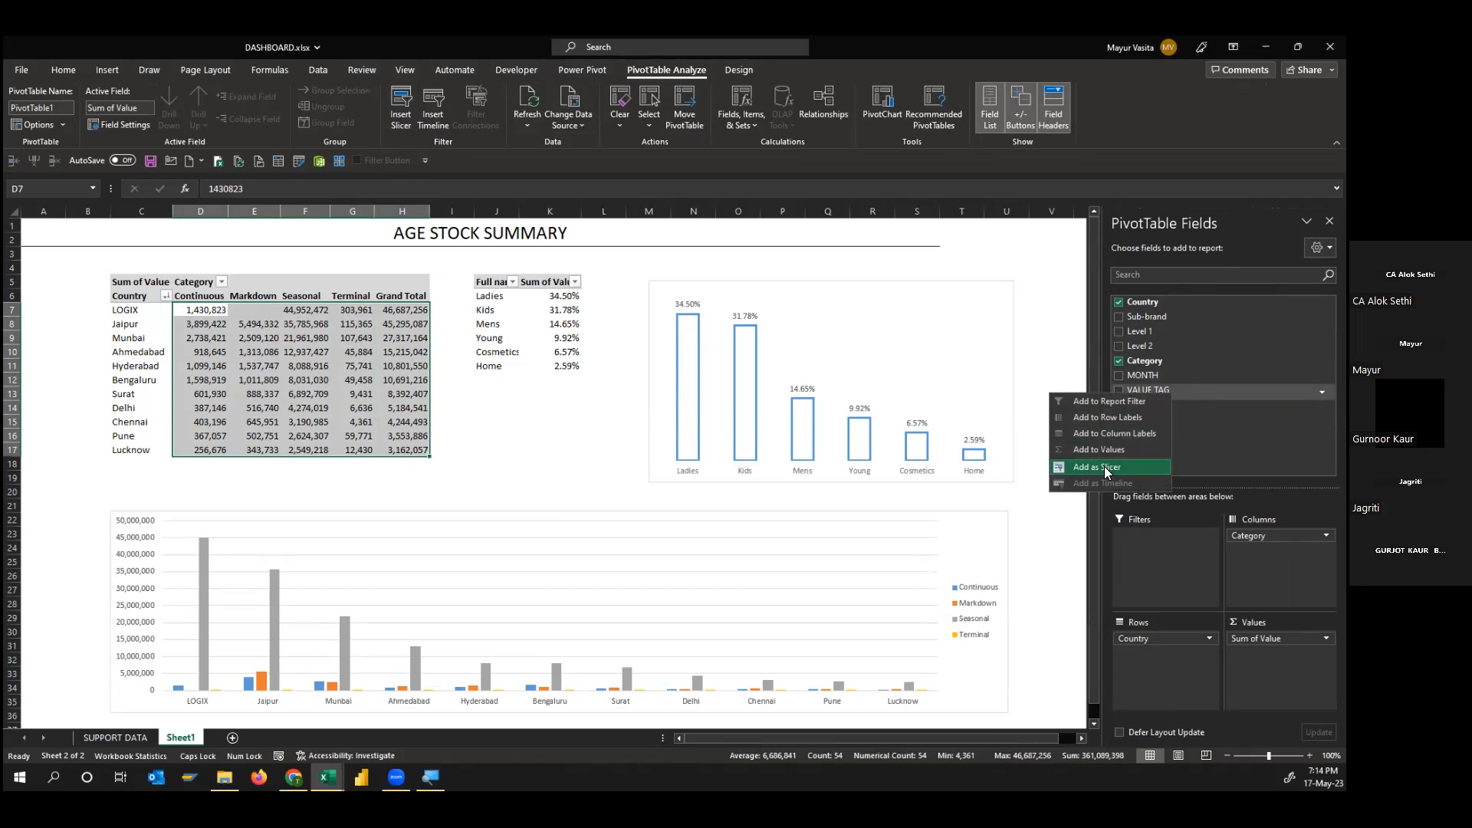
click(1104, 466)
drag(618, 409, 143, 355)
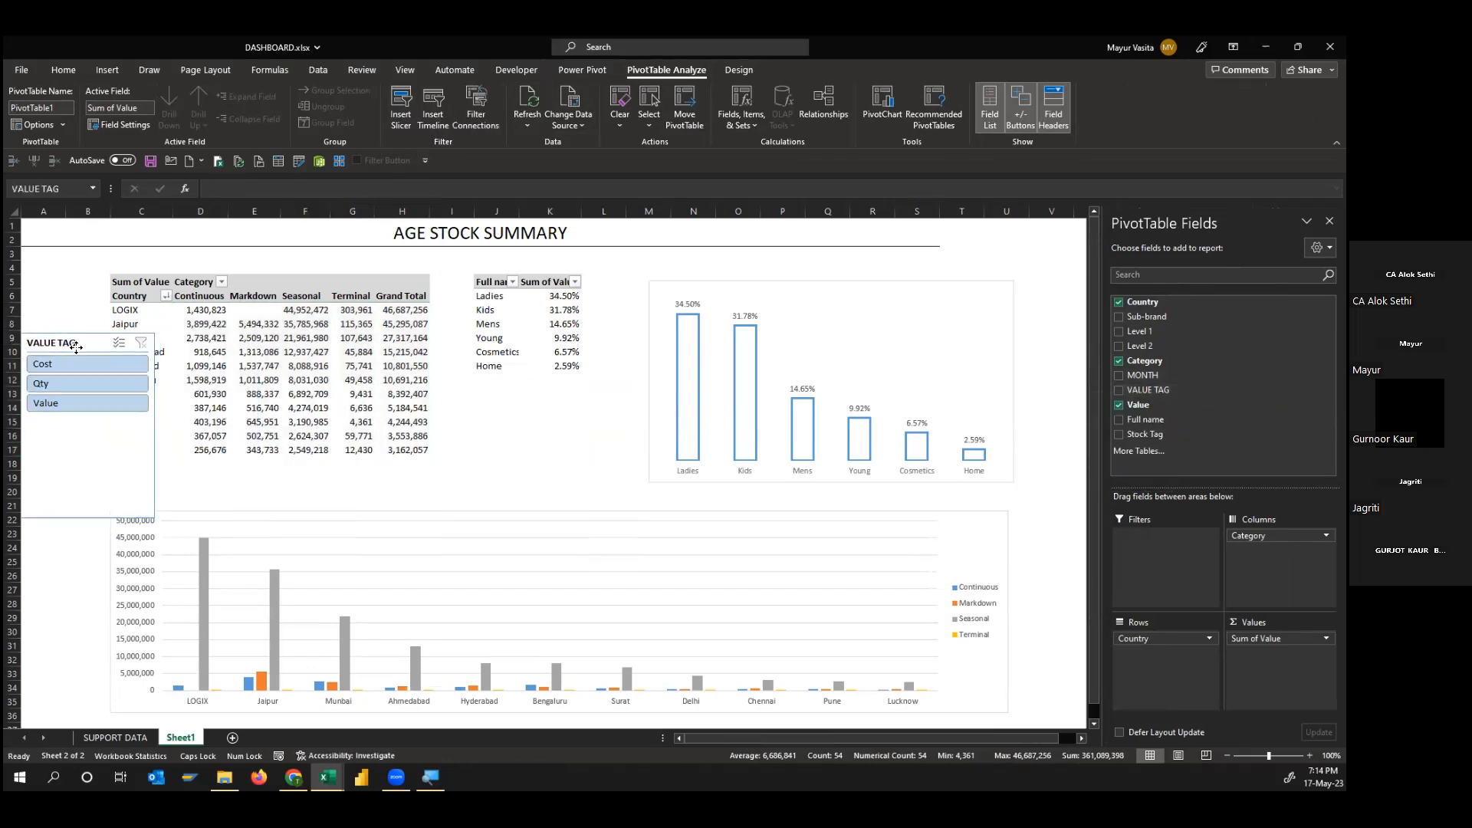
drag(155, 423, 101, 404)
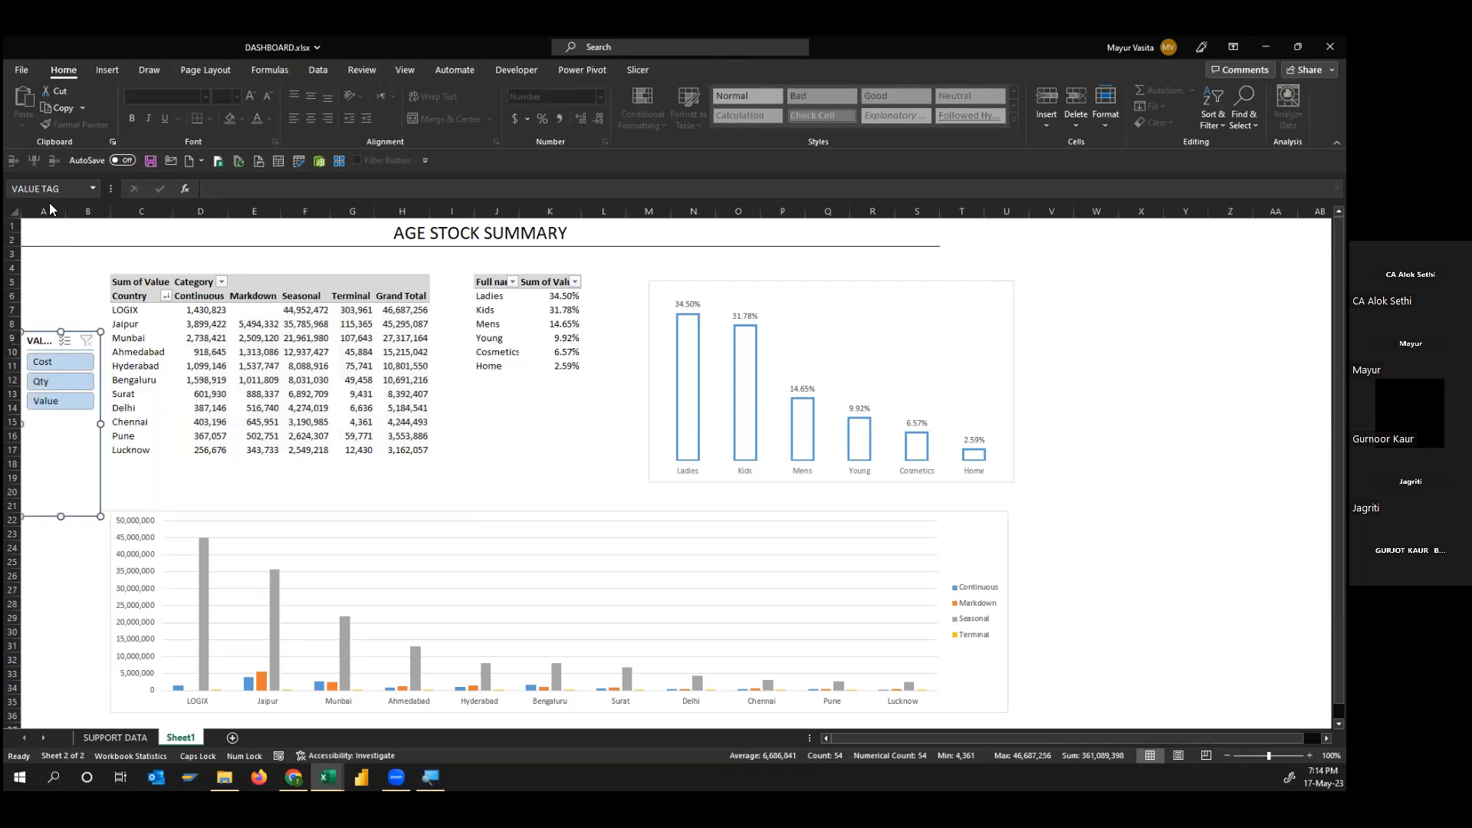
Insert two columns before column A and resize the VALUE TAG slicer to a compact box beside the Country PivotTable
drag(49, 211, 88, 211)
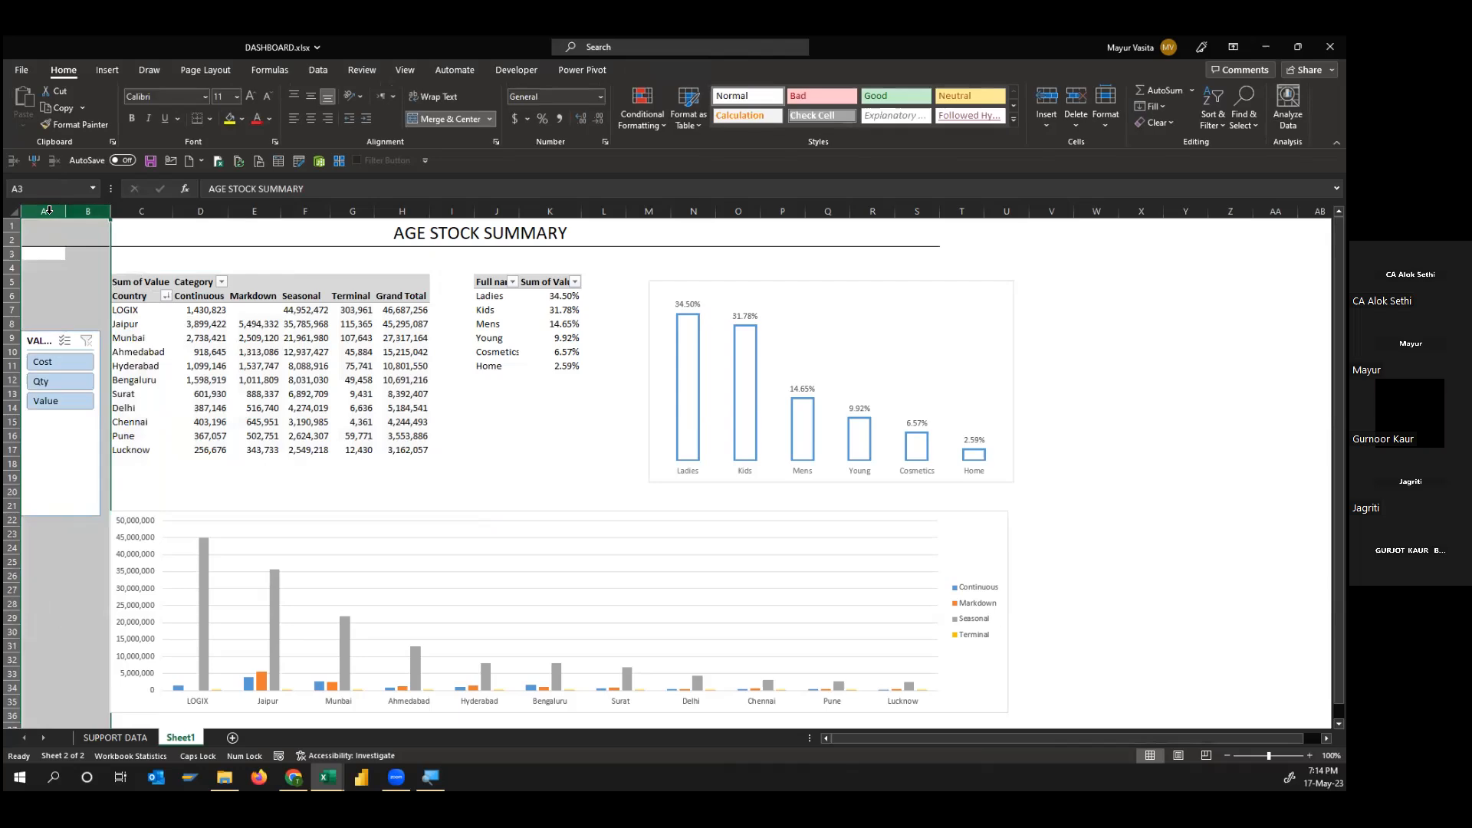
key(ctrl+plus)
drag(129, 340, 67, 312)
drag(128, 396, 161, 396)
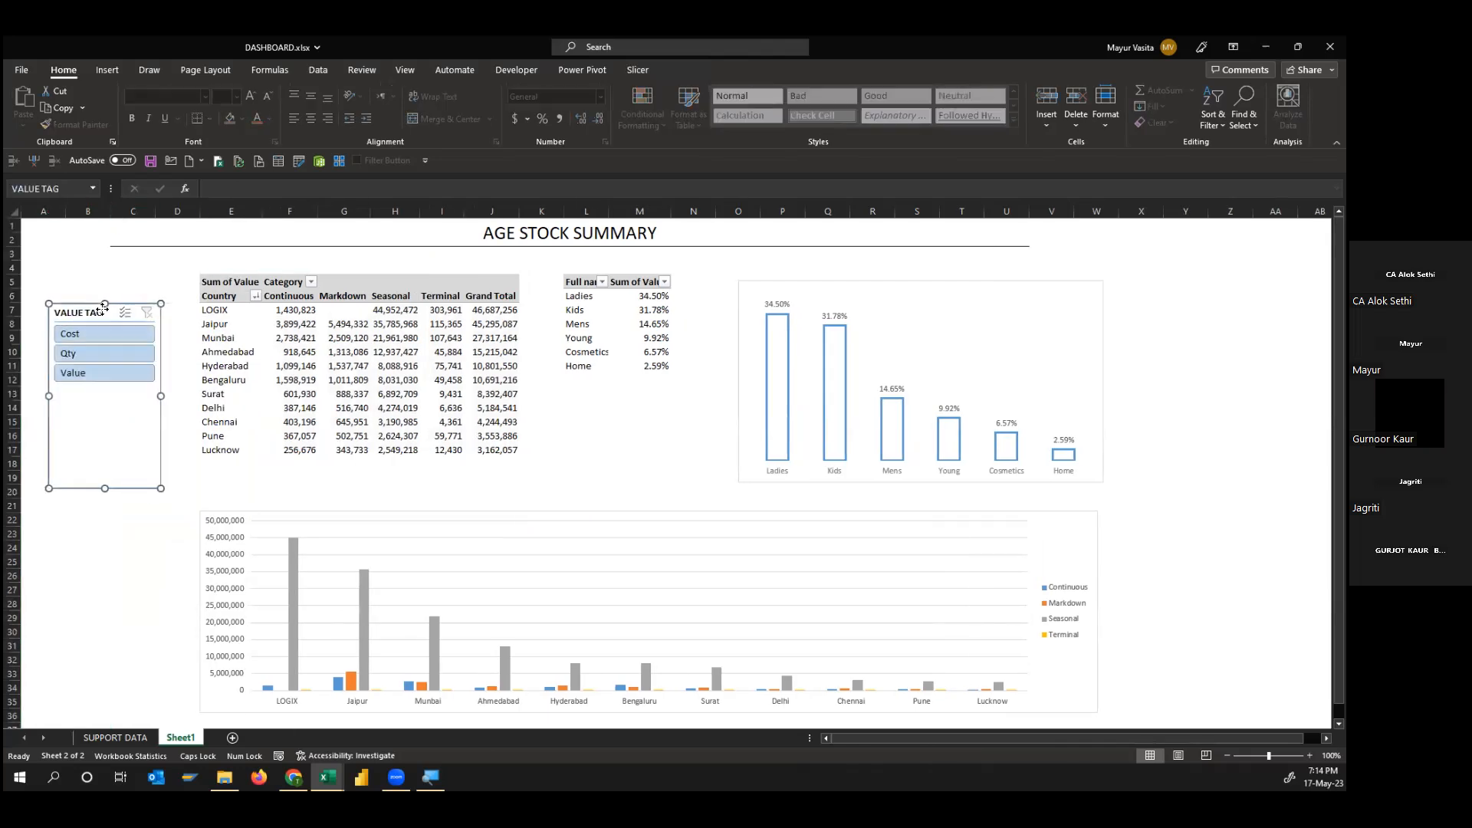
drag(105, 488, 105, 396)
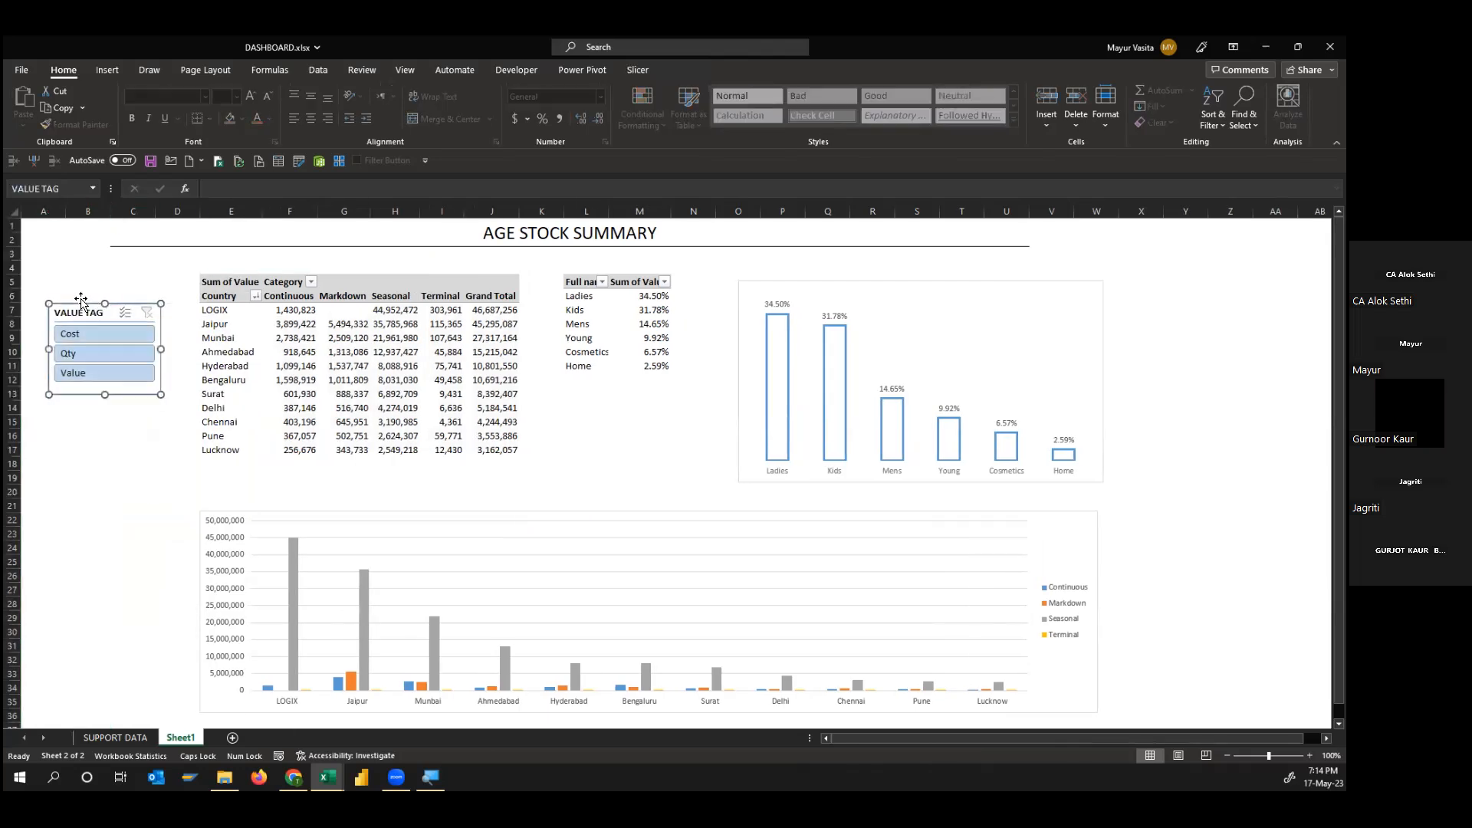
drag(80, 299, 92, 303)
Apply a thick outside border to B7:C13 as a frame for the VALUE TAG slicer
click(80, 298)
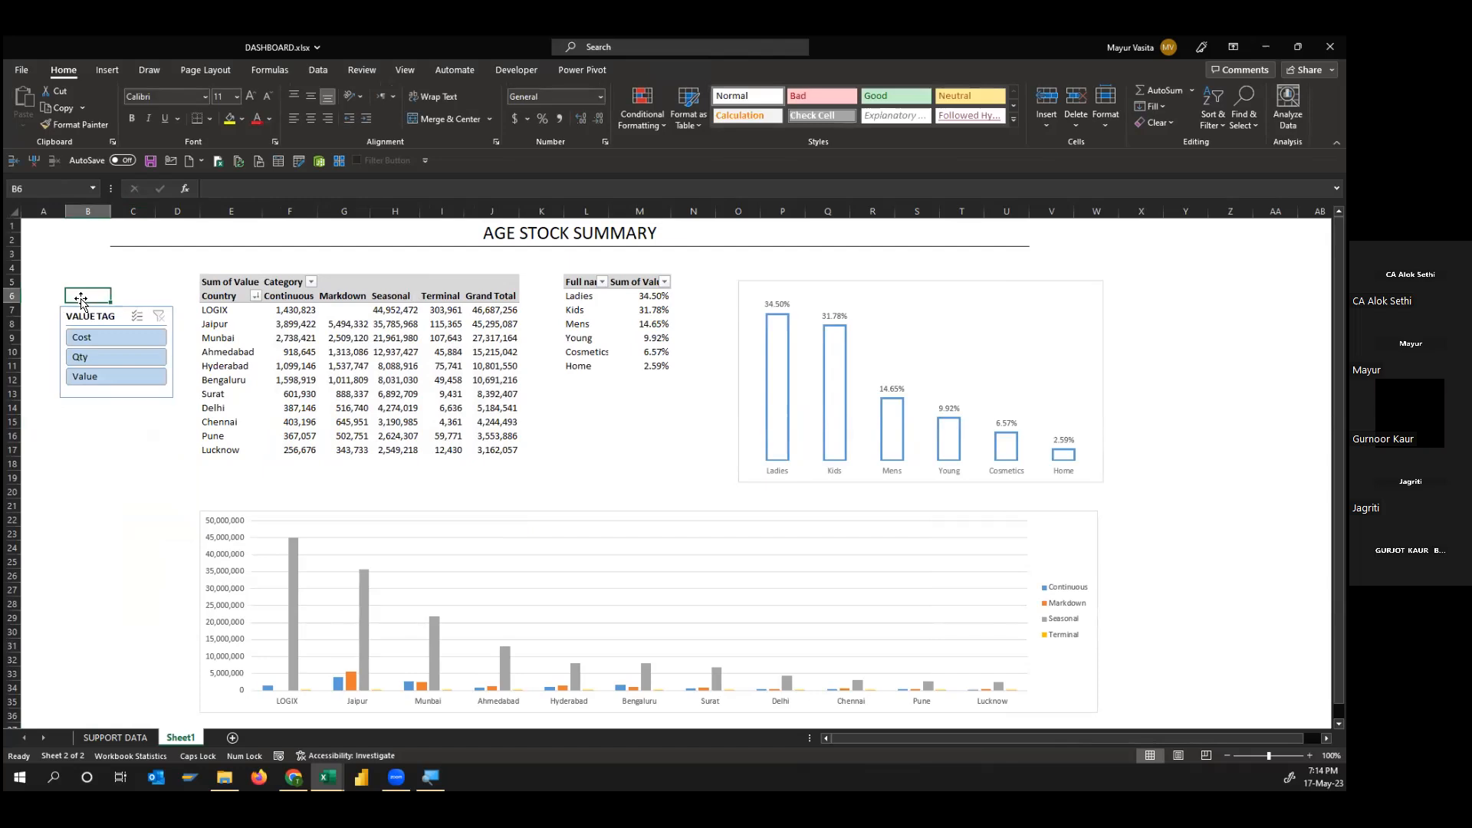
key(Left)
key(Down)
key(Right)
key(shift+Down)
key(shift+Down)
key(shift+Down)
key(shift+Down)
key(shift+Down)
key(shift+Down)
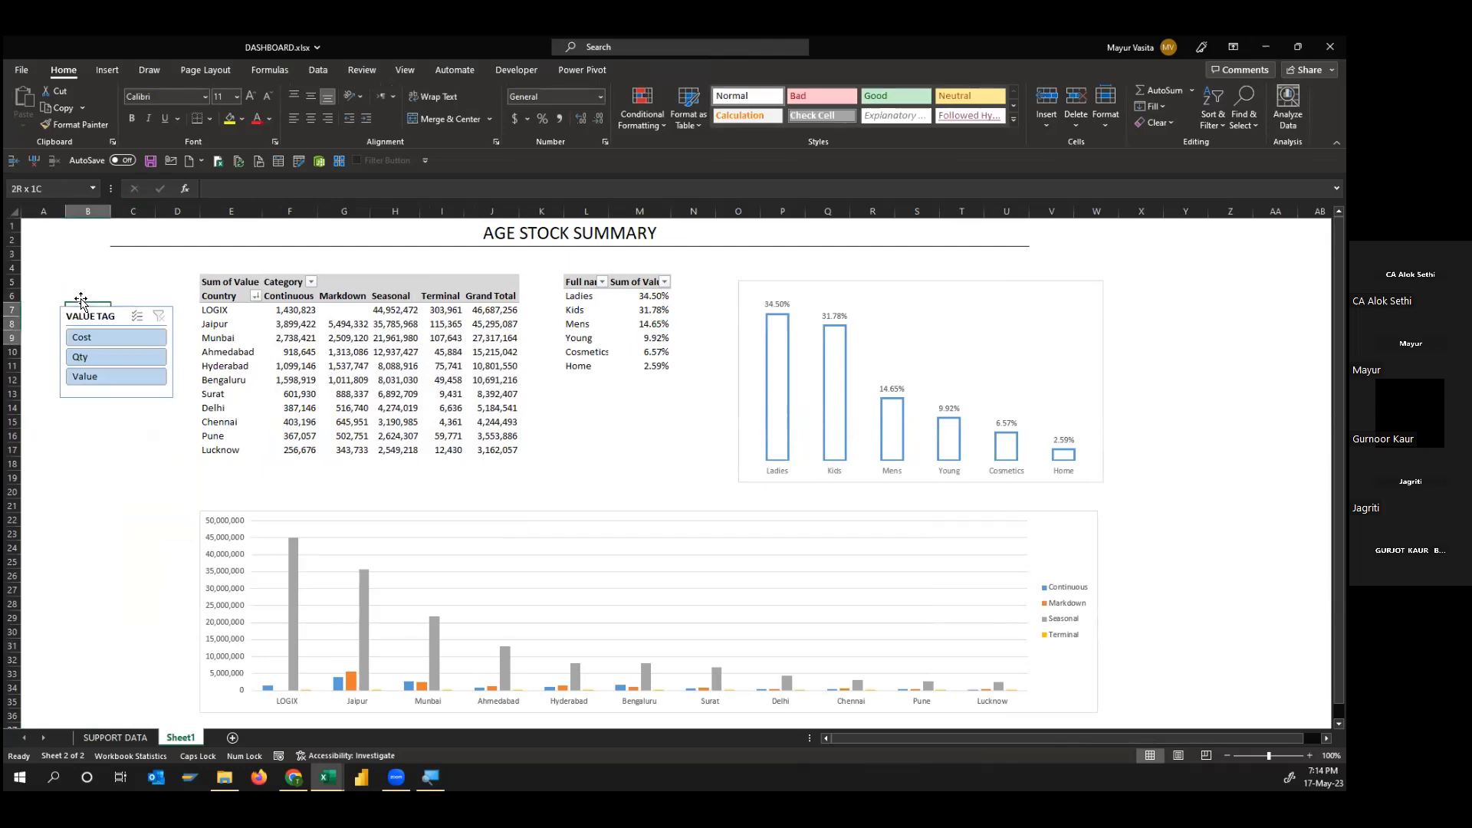
key(shift+Right)
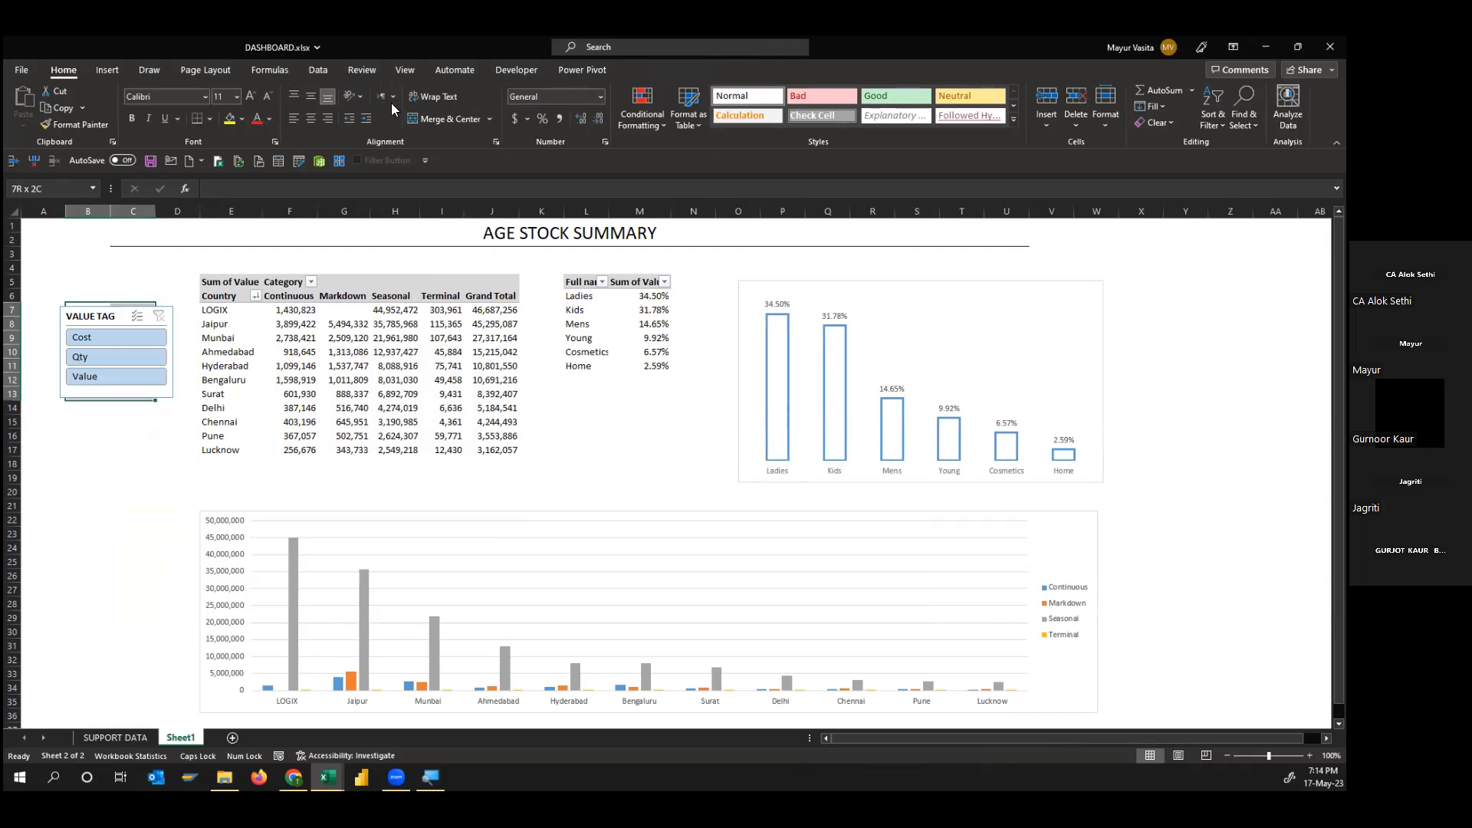
click(209, 118)
click(225, 292)
Widen columns B and C equally and position the VALUE TAG slicer inside the bordered frame
drag(88, 211, 128, 212)
click(122, 211)
click(124, 364)
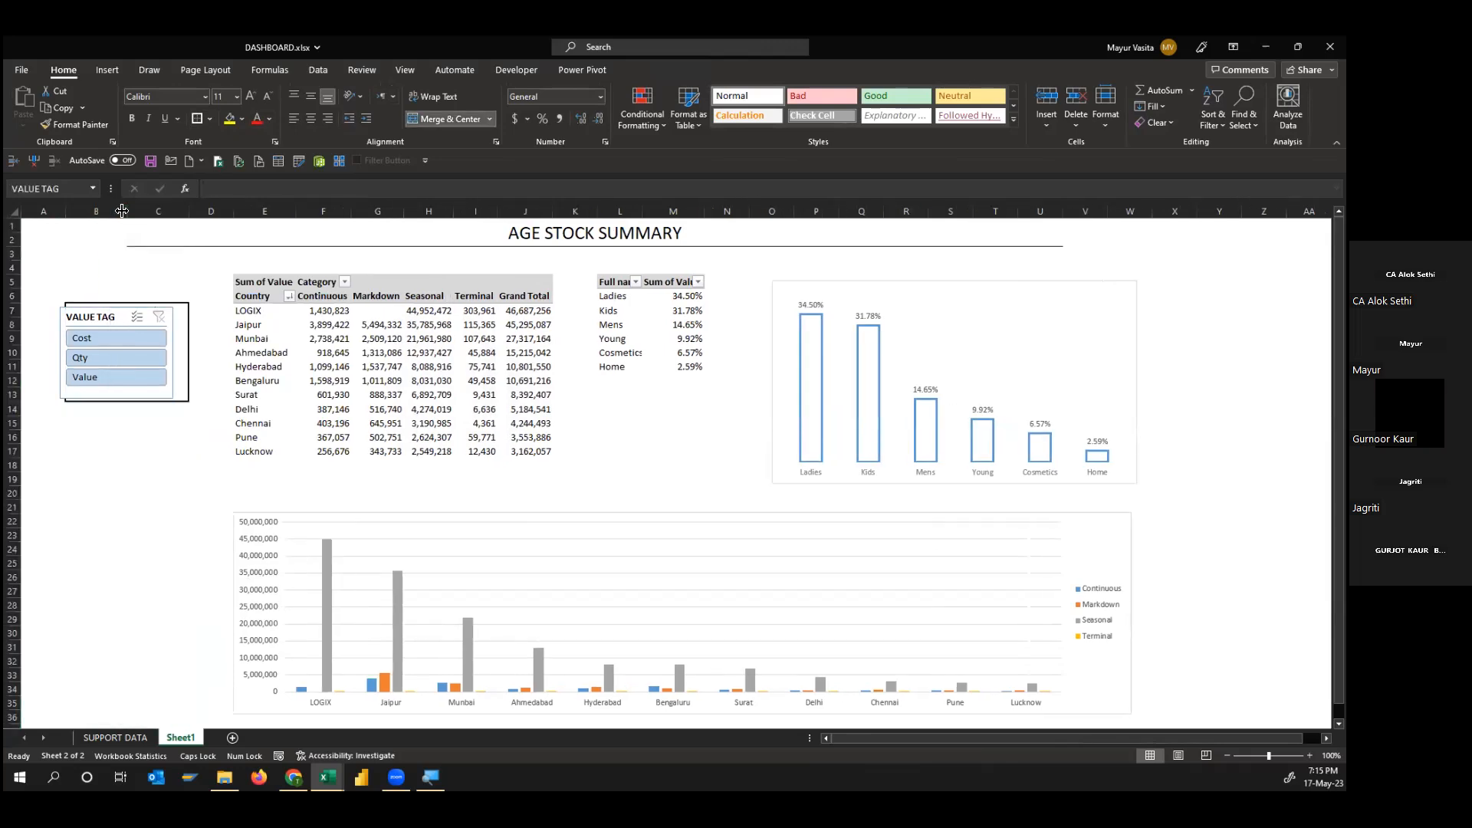
click(107, 437)
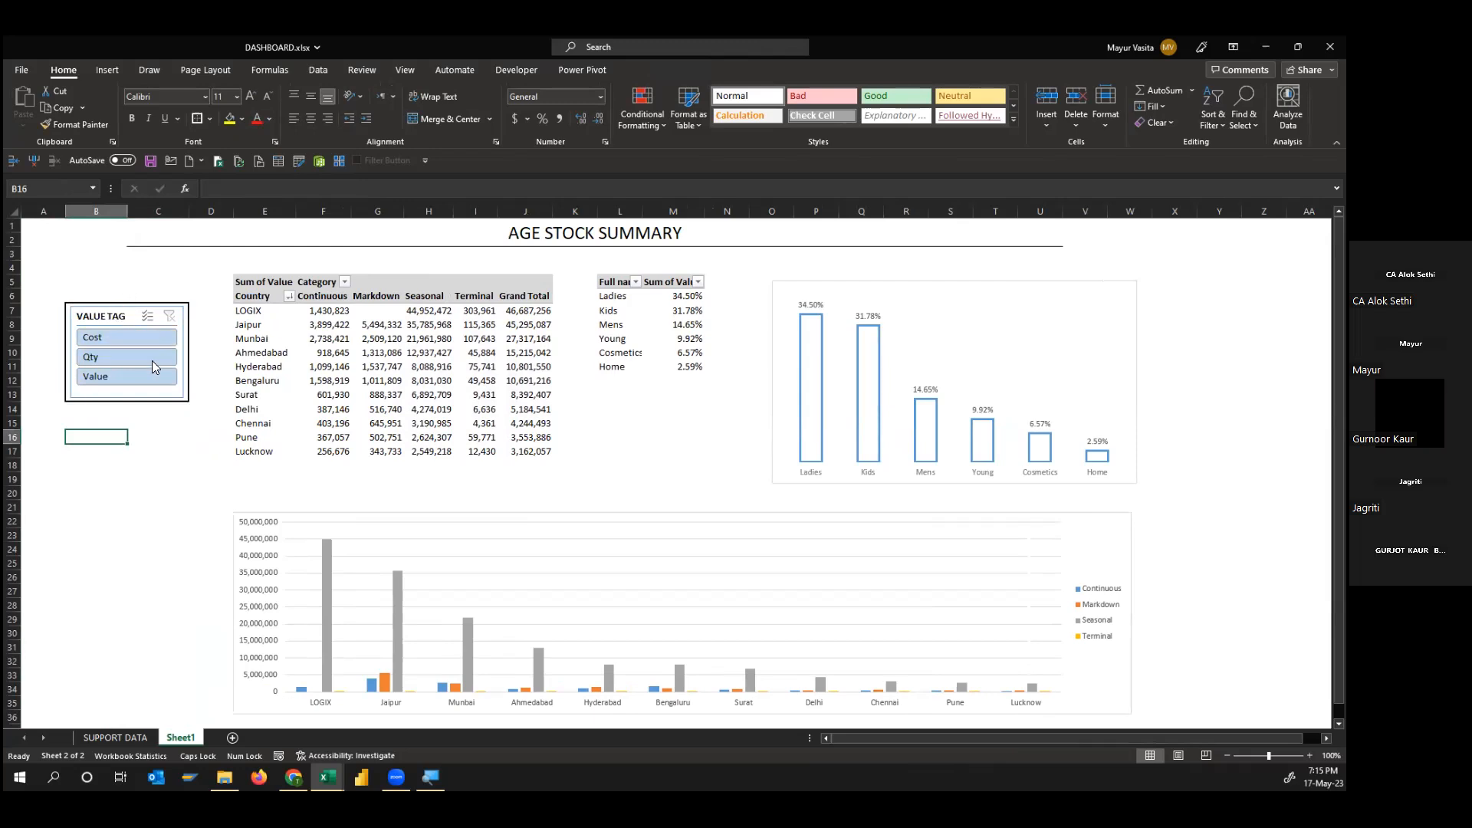
Connect the VALUE TAG slicer to PivotTable2 in addition to PivotTable1 and filter both by Qty
click(123, 342)
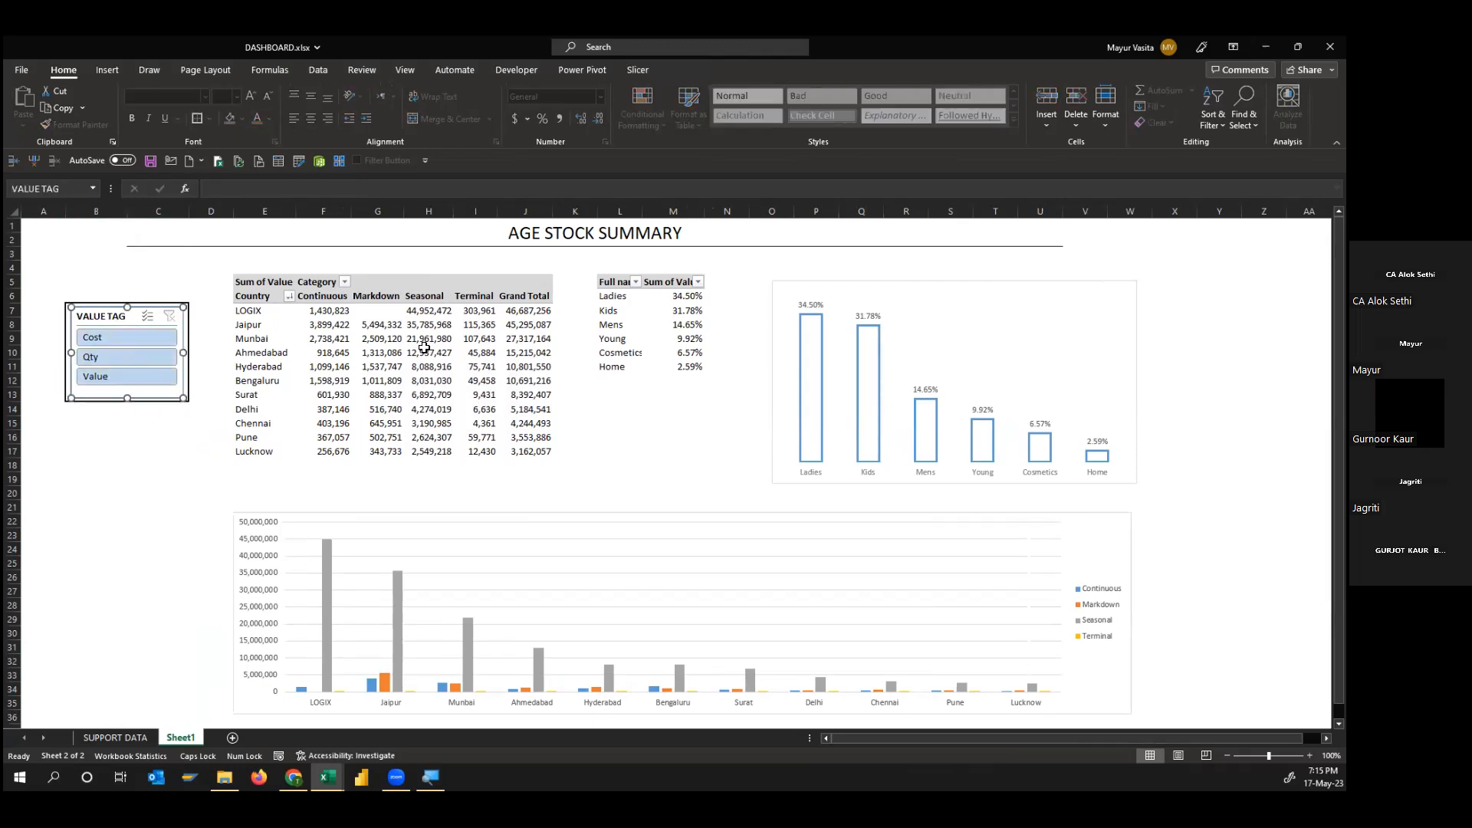
click(638, 69)
click(110, 104)
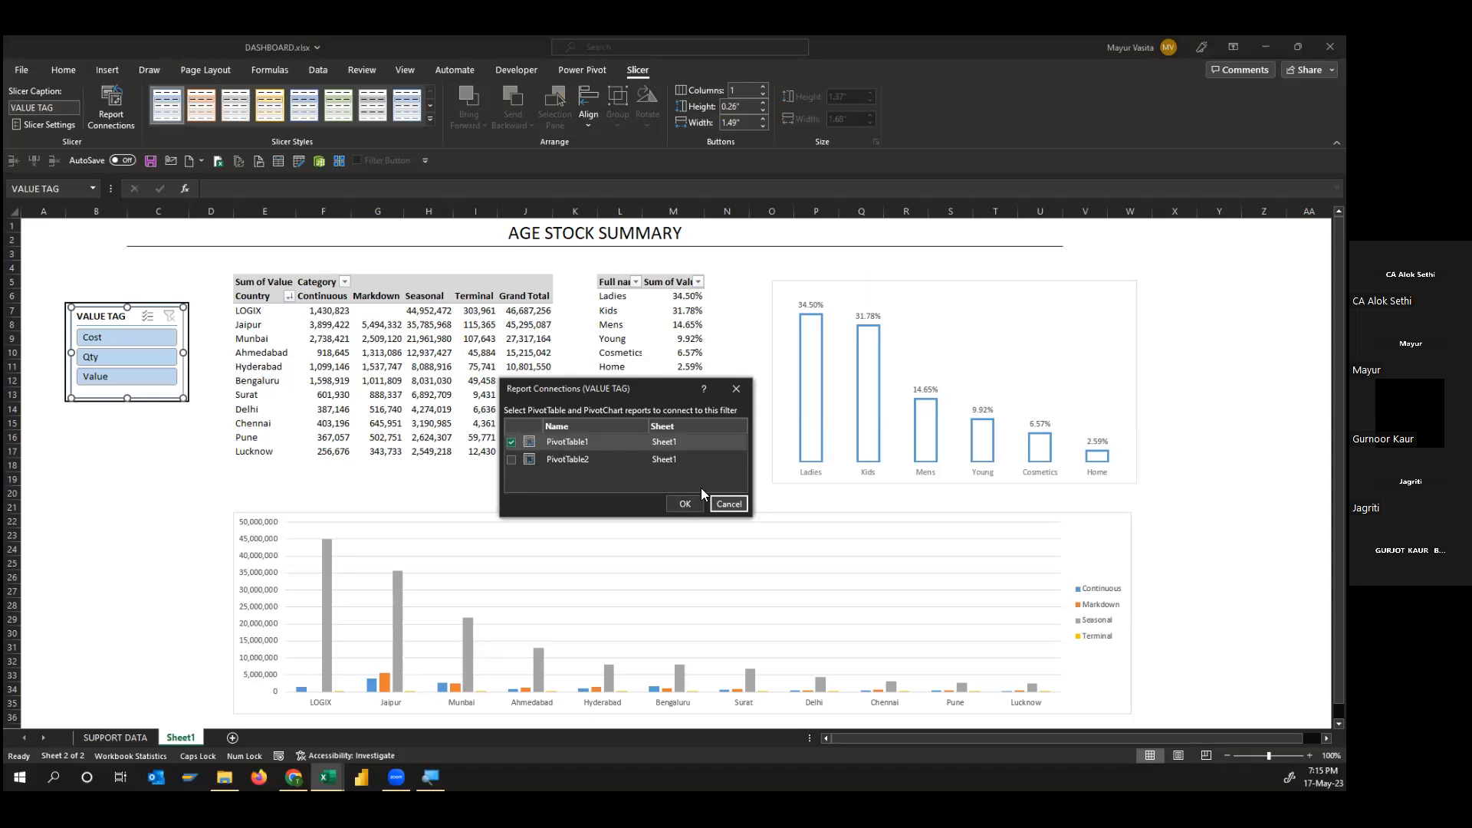
click(685, 504)
click(429, 338)
click(93, 315)
click(634, 69)
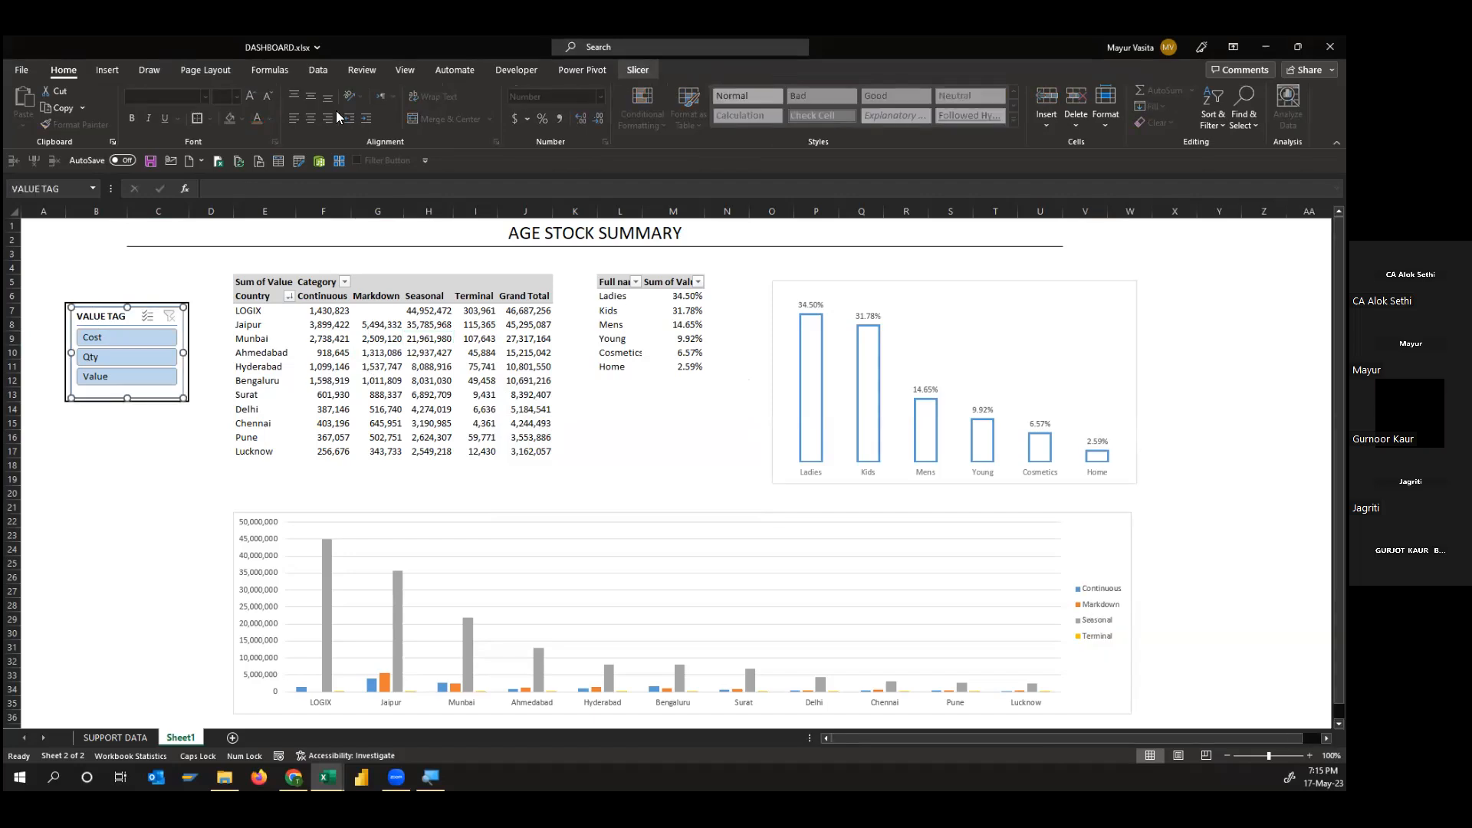
click(107, 109)
click(511, 459)
click(685, 504)
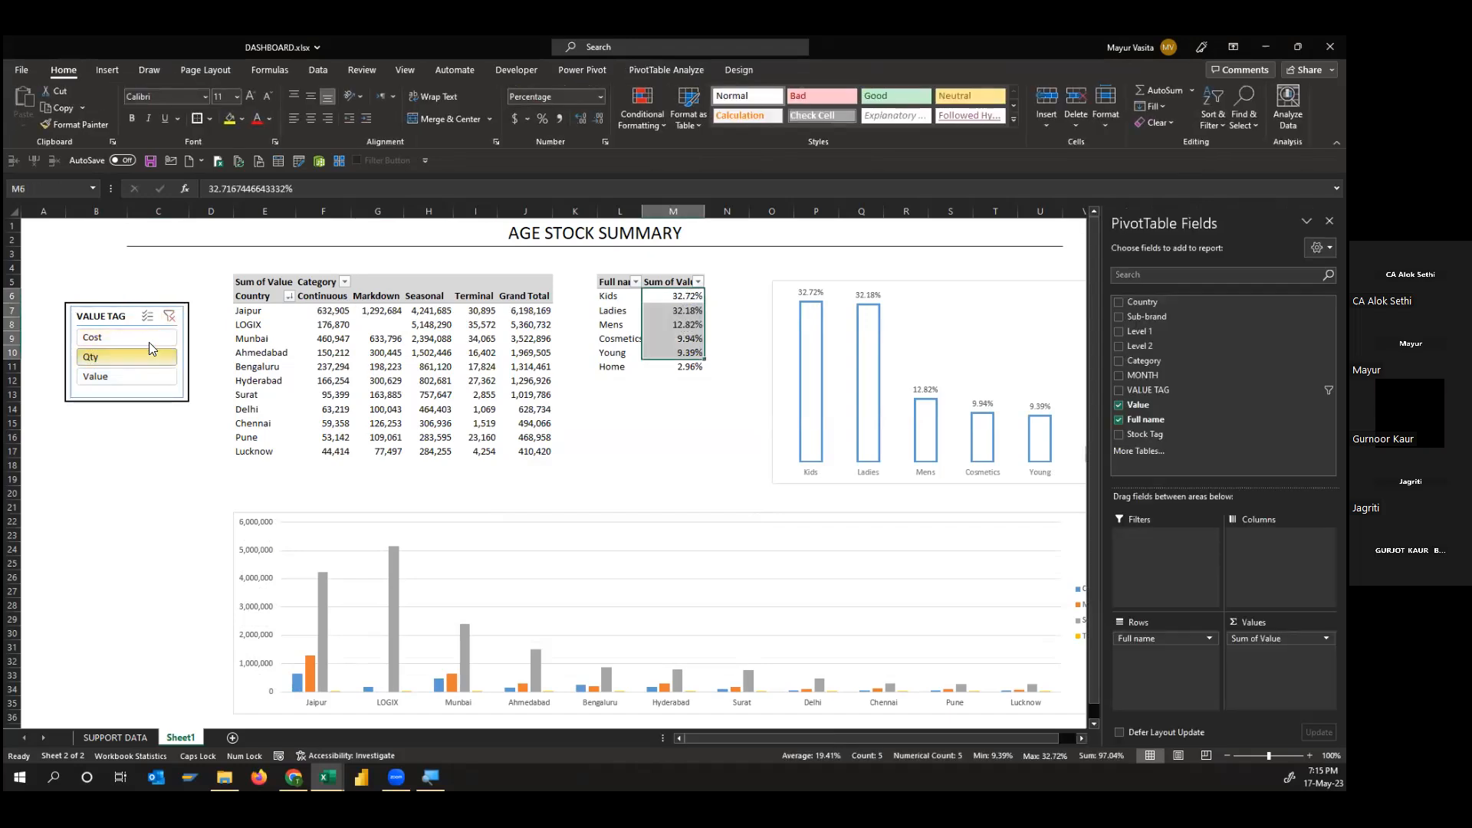
Put a thick outside border around B15:C22 and add a Category slicer sized to fit inside it
drag(68, 416, 176, 515)
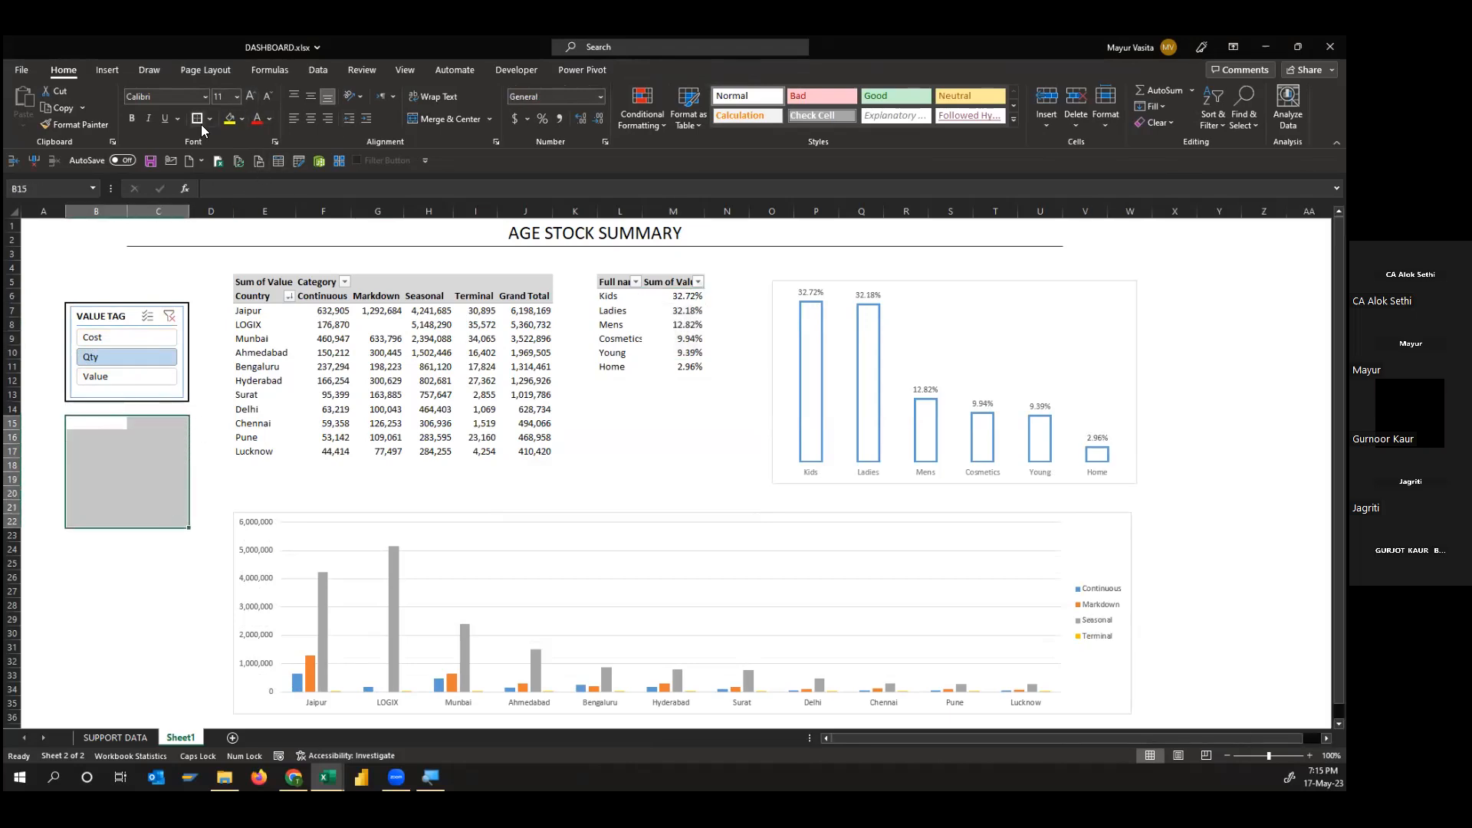
click(323, 338)
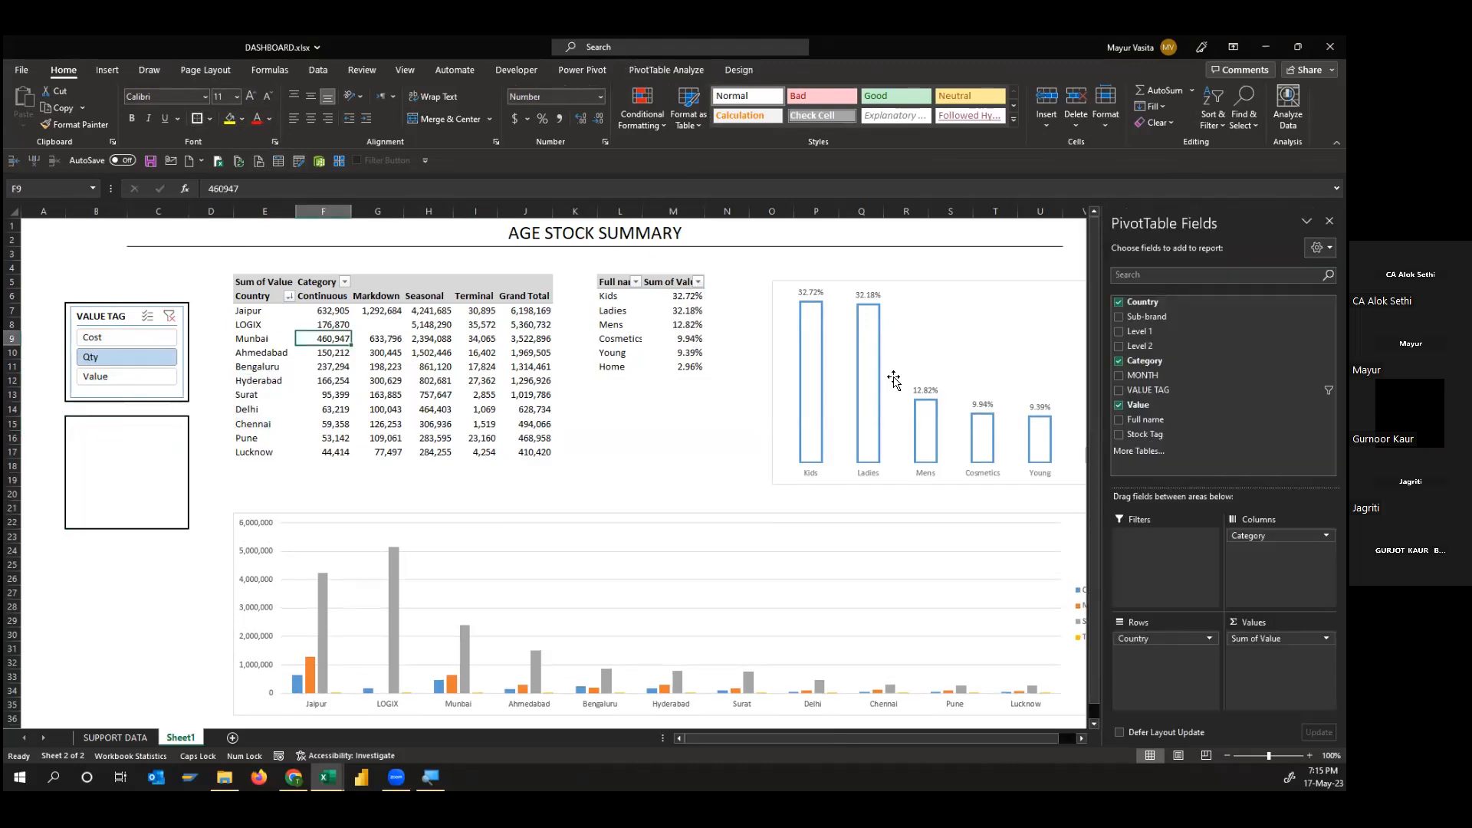
right_click(1149, 362)
click(1089, 436)
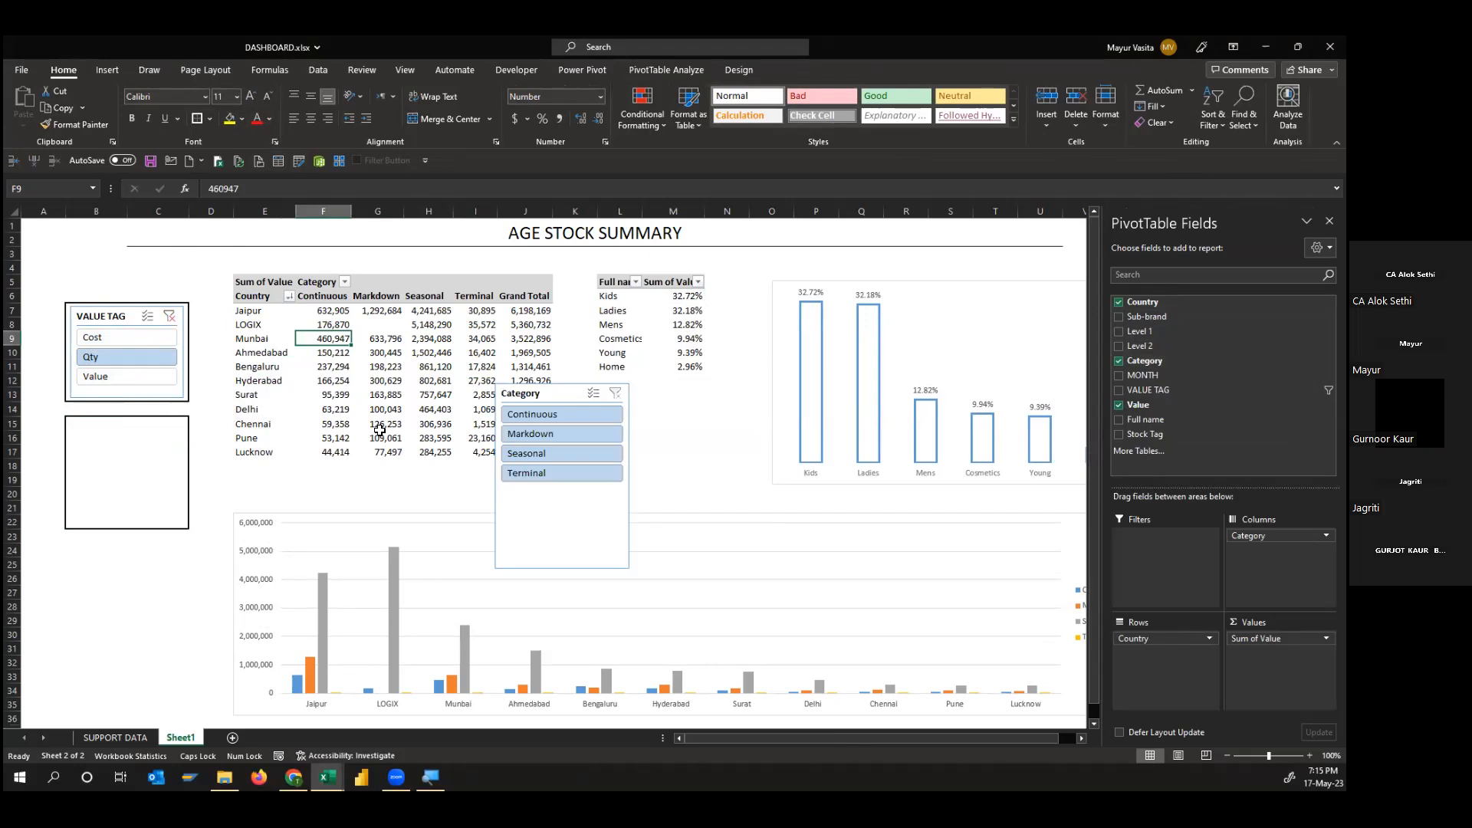
drag(547, 397, 121, 430)
drag(202, 512, 186, 506)
drag(128, 605, 126, 521)
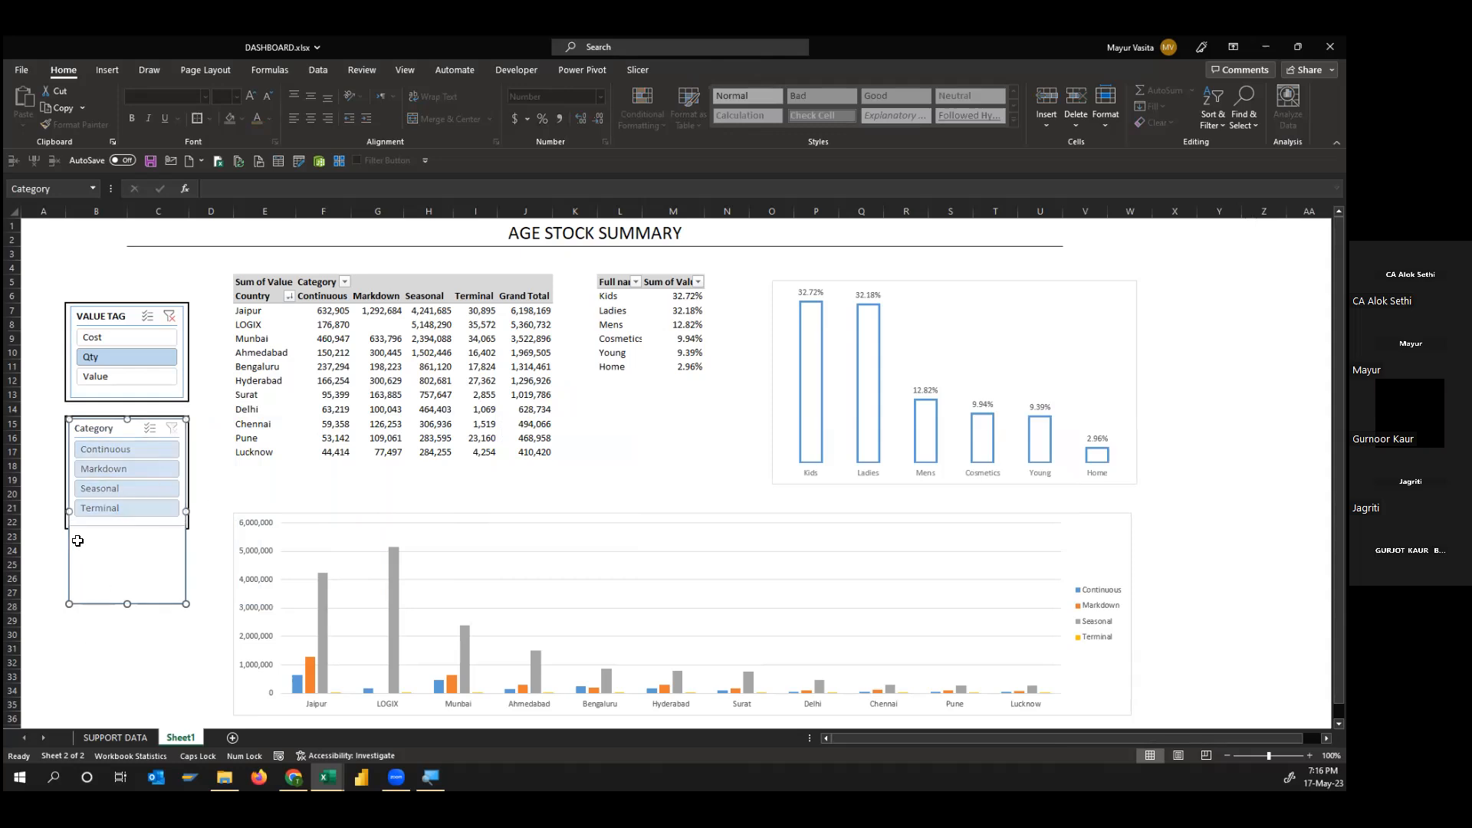
key(Escape)
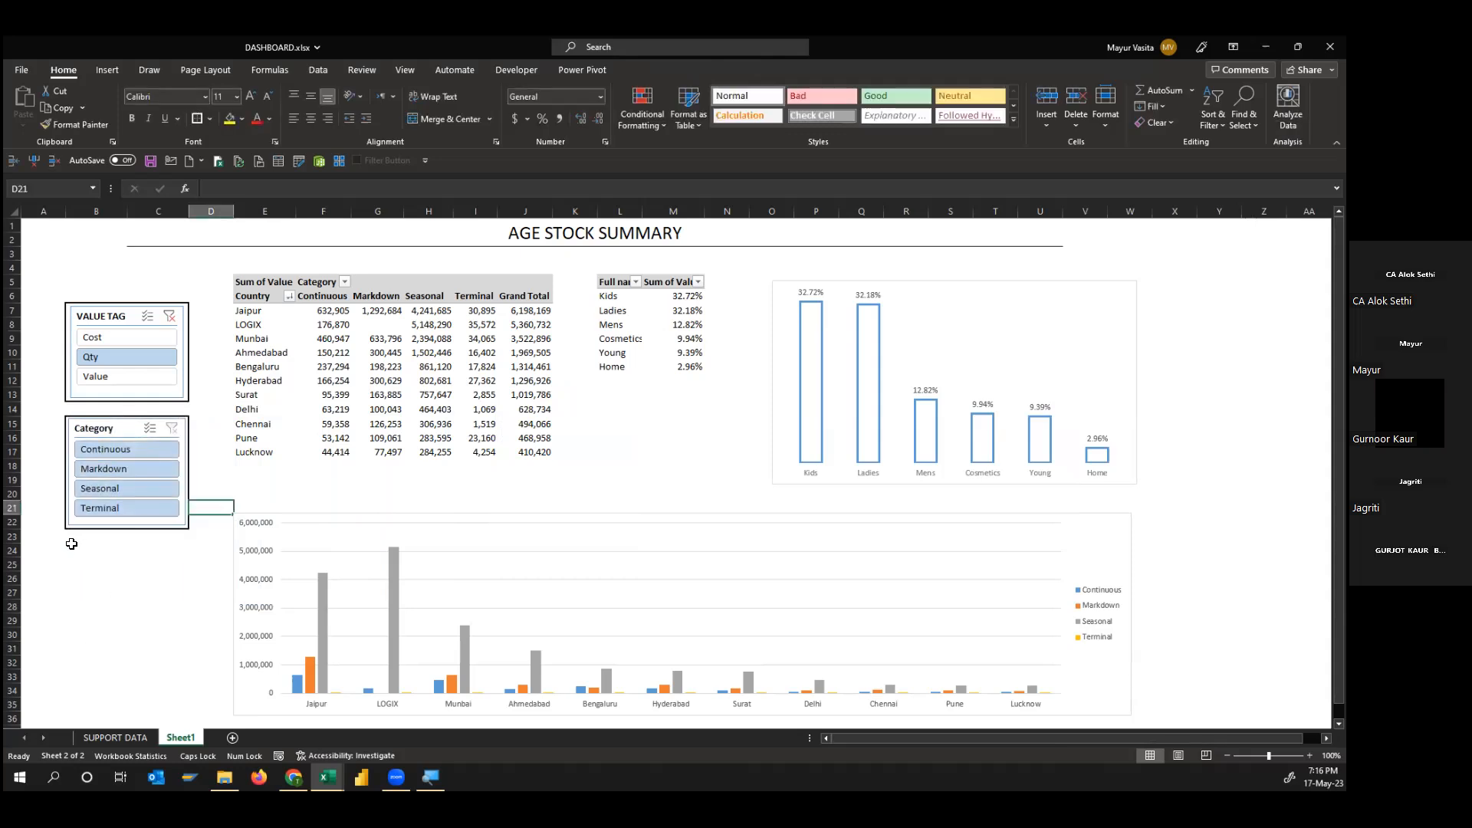
Put a thick outside border around B24:C31 and add a Stock Tag slicer sized to fit inside it
drag(103, 551, 151, 642)
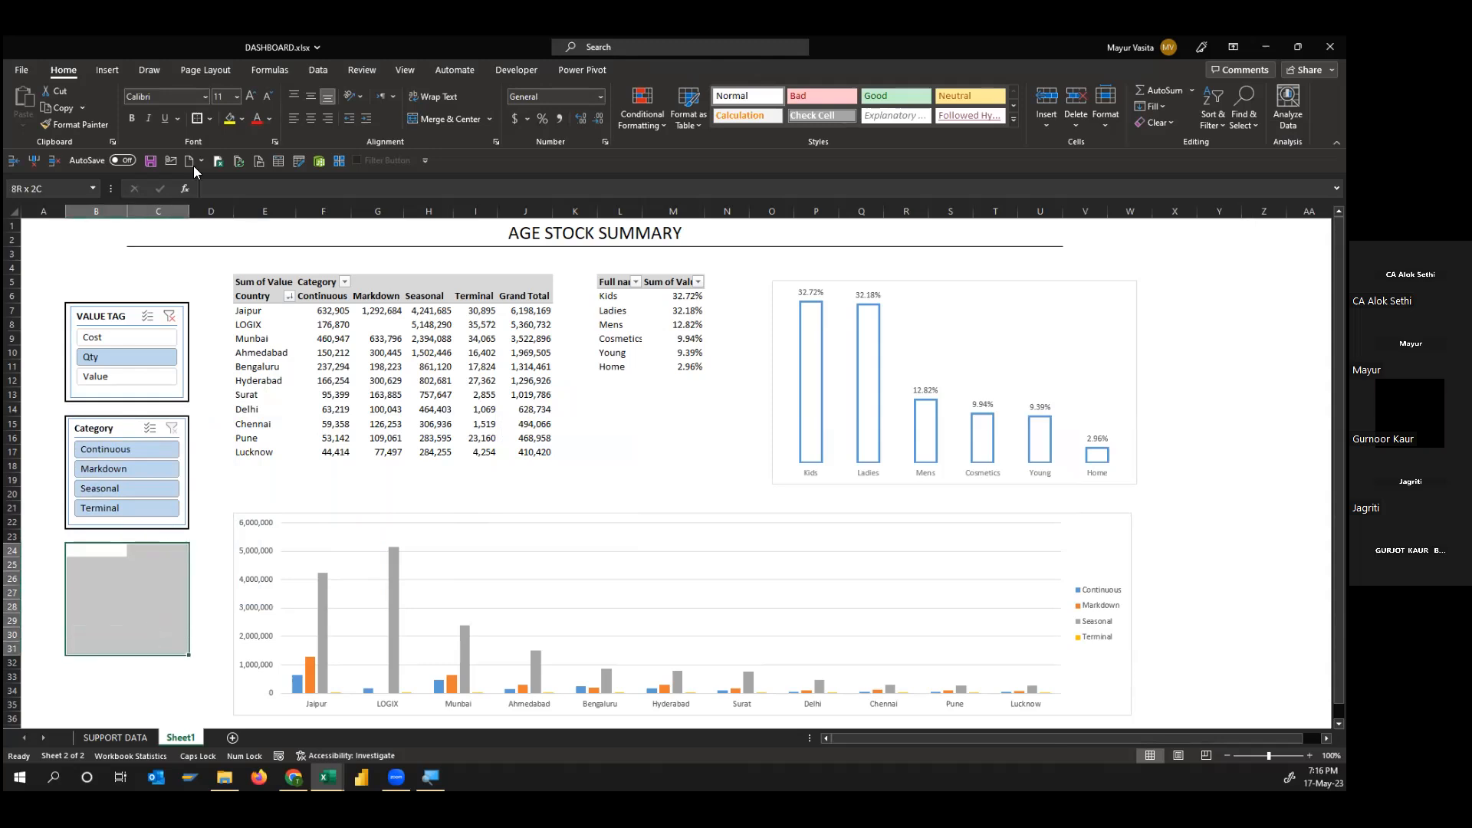
click(359, 381)
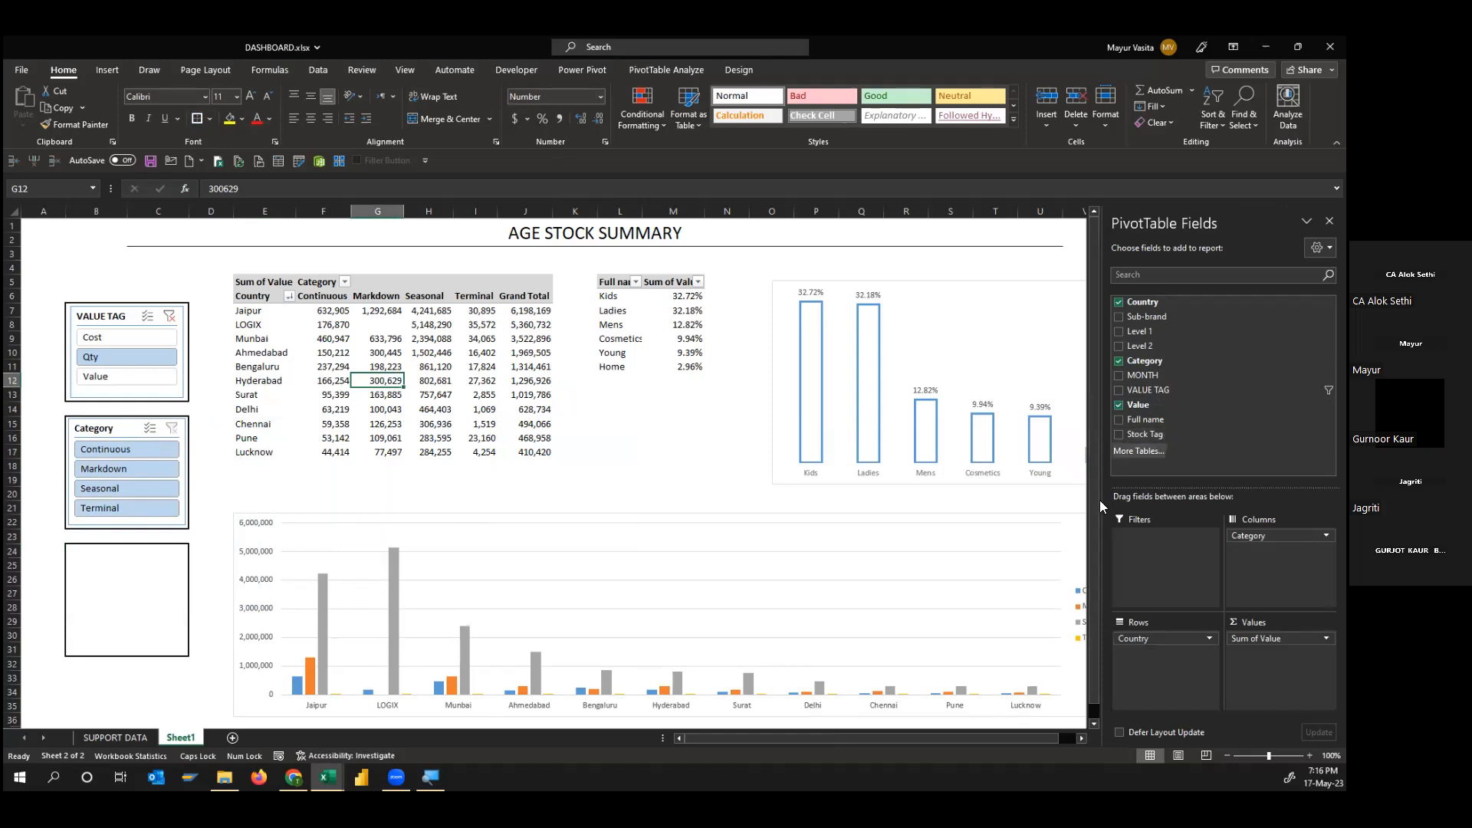
drag(162, 546, 114, 554)
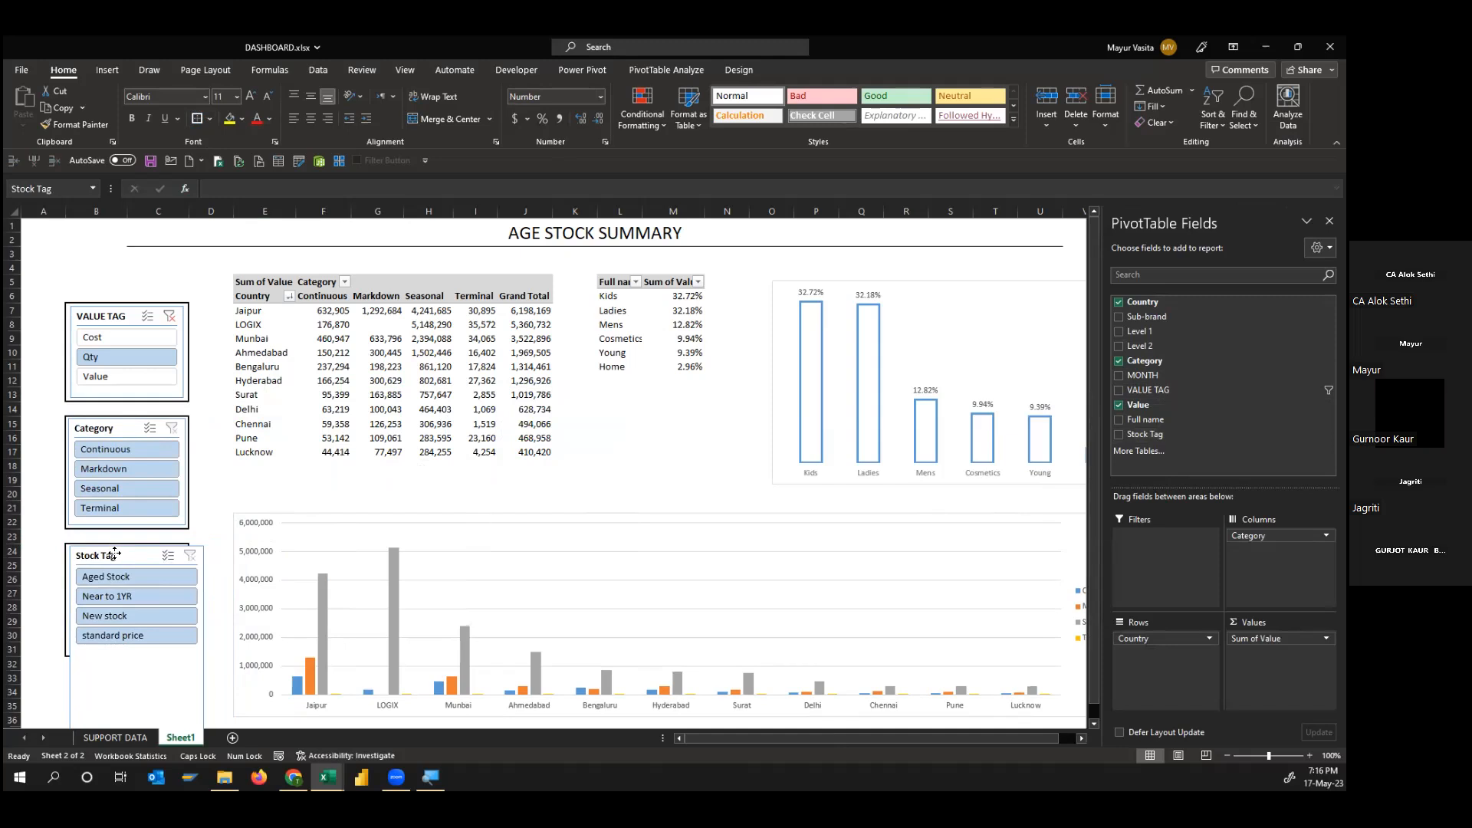
drag(201, 637, 187, 637)
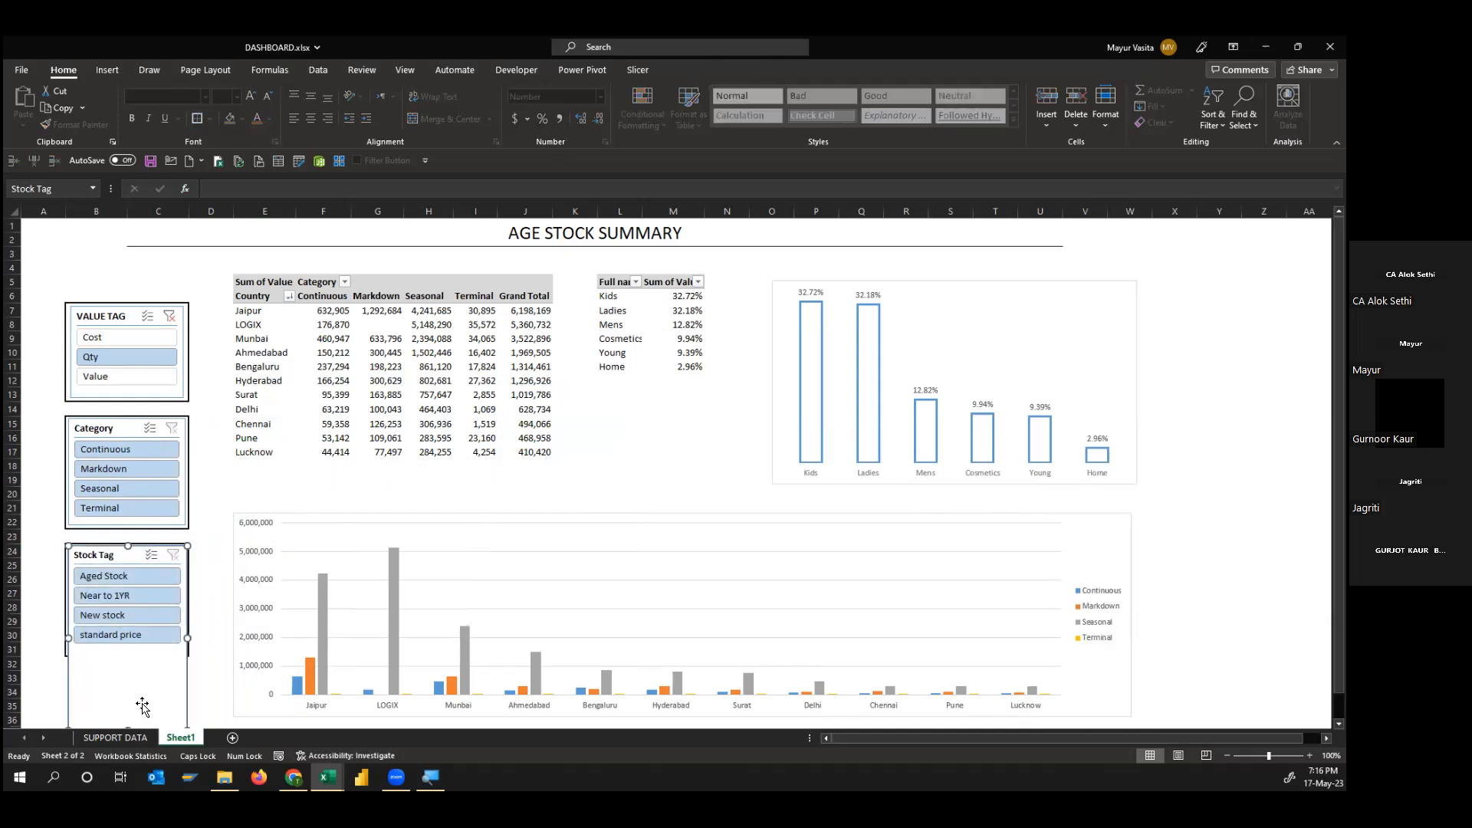
click(211, 661)
scroll(186, 663, down, 2)
click(134, 648)
drag(134, 648, 125, 567)
click(129, 610)
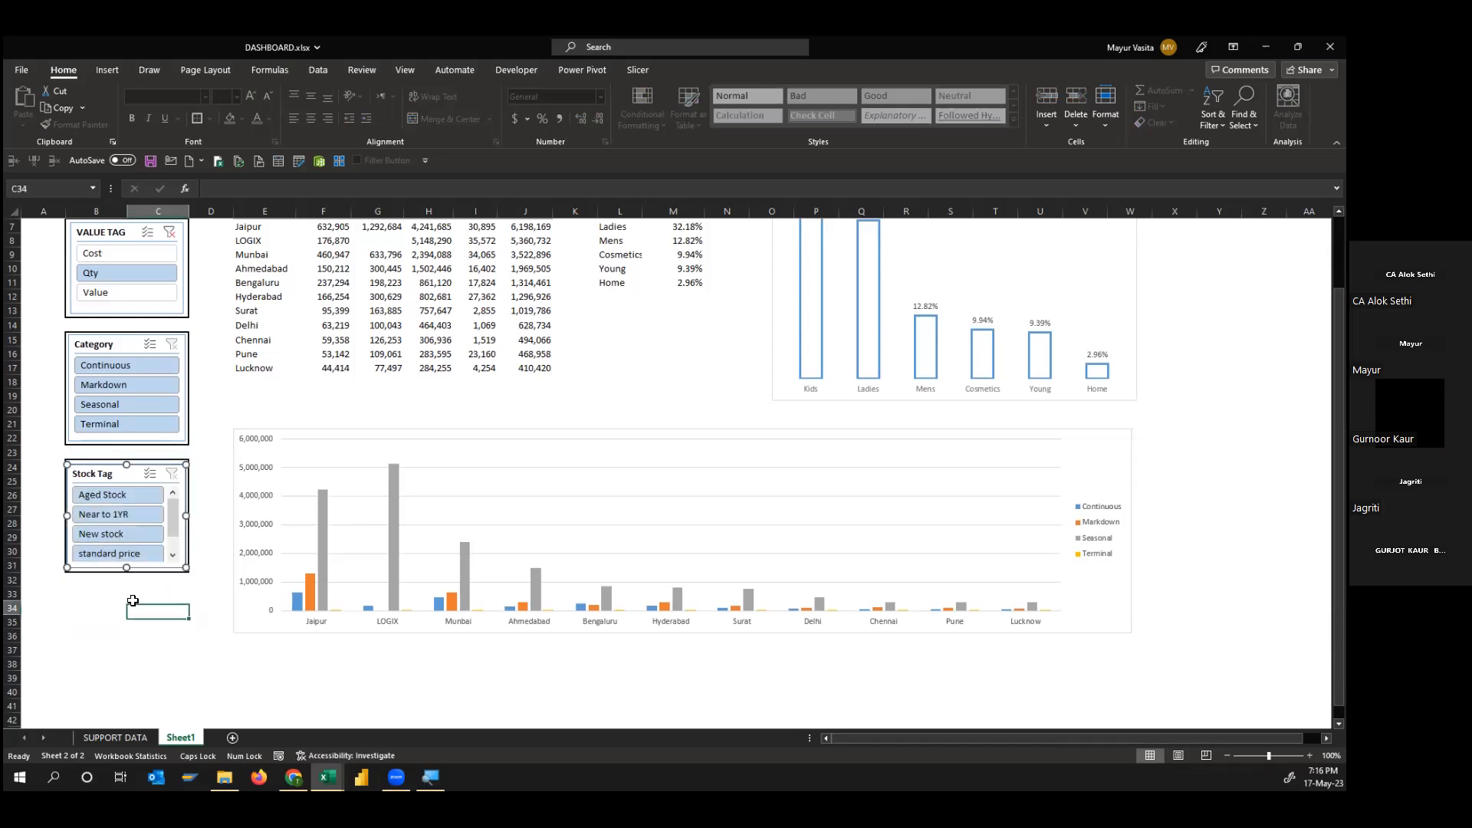
scroll(170, 516, down, 1)
scroll(172, 525, up, 1)
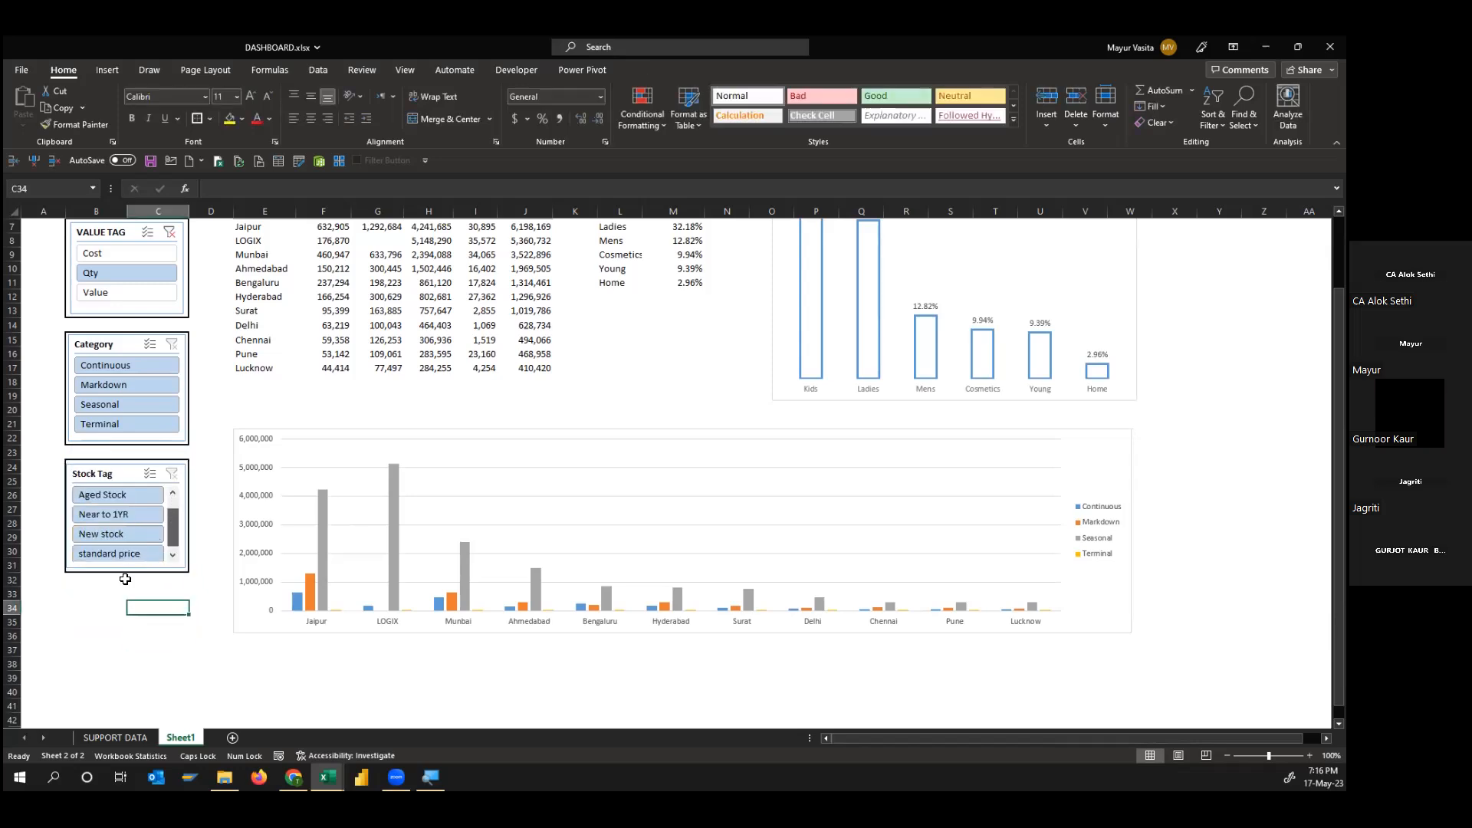
scroll(336, 387, up, 2)
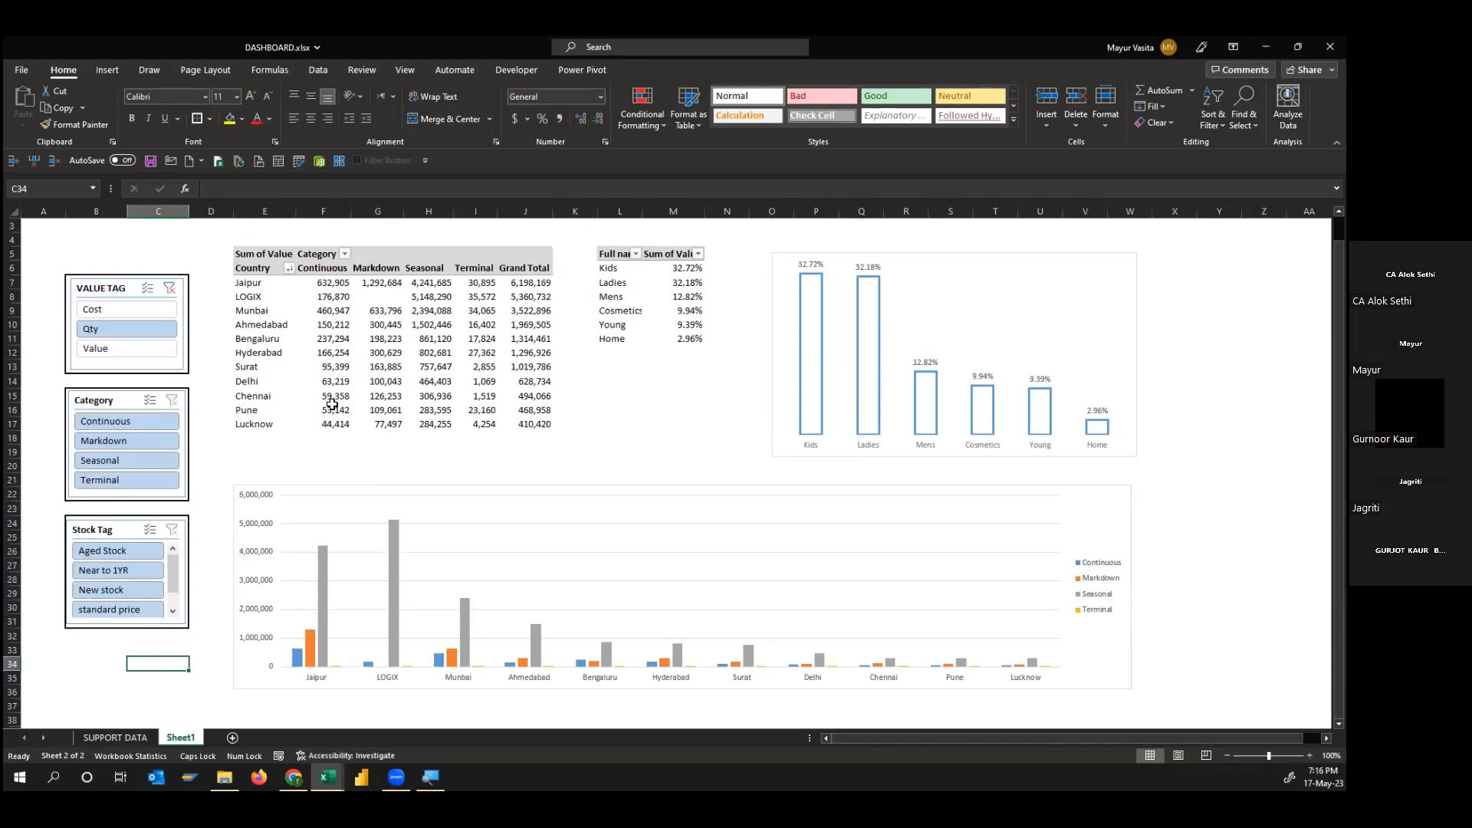
Connect the Category and Stock Tag slicers to PivotTable2 as well as PivotTable1
click(107, 428)
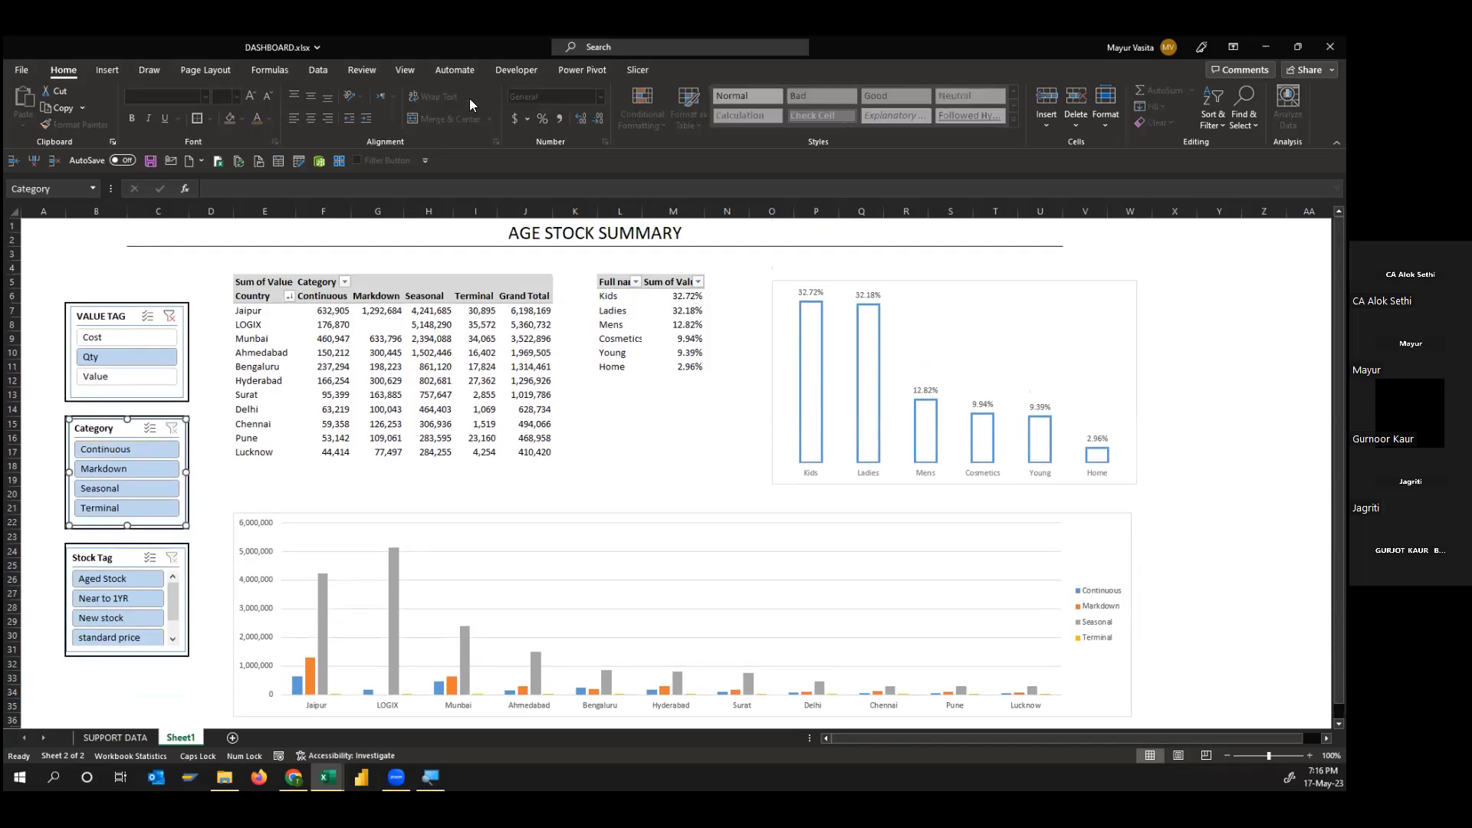
click(641, 69)
click(107, 108)
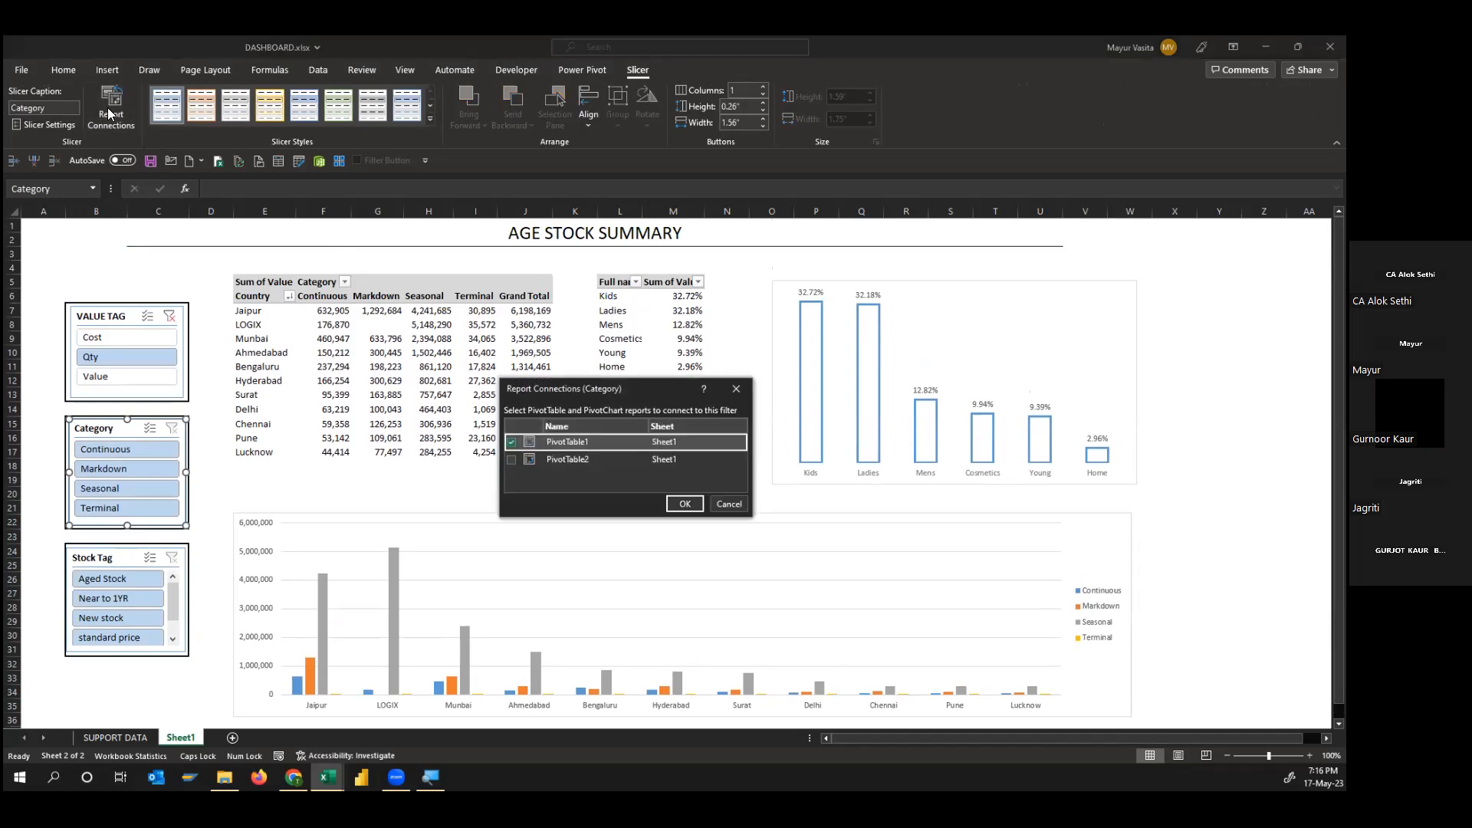
click(512, 459)
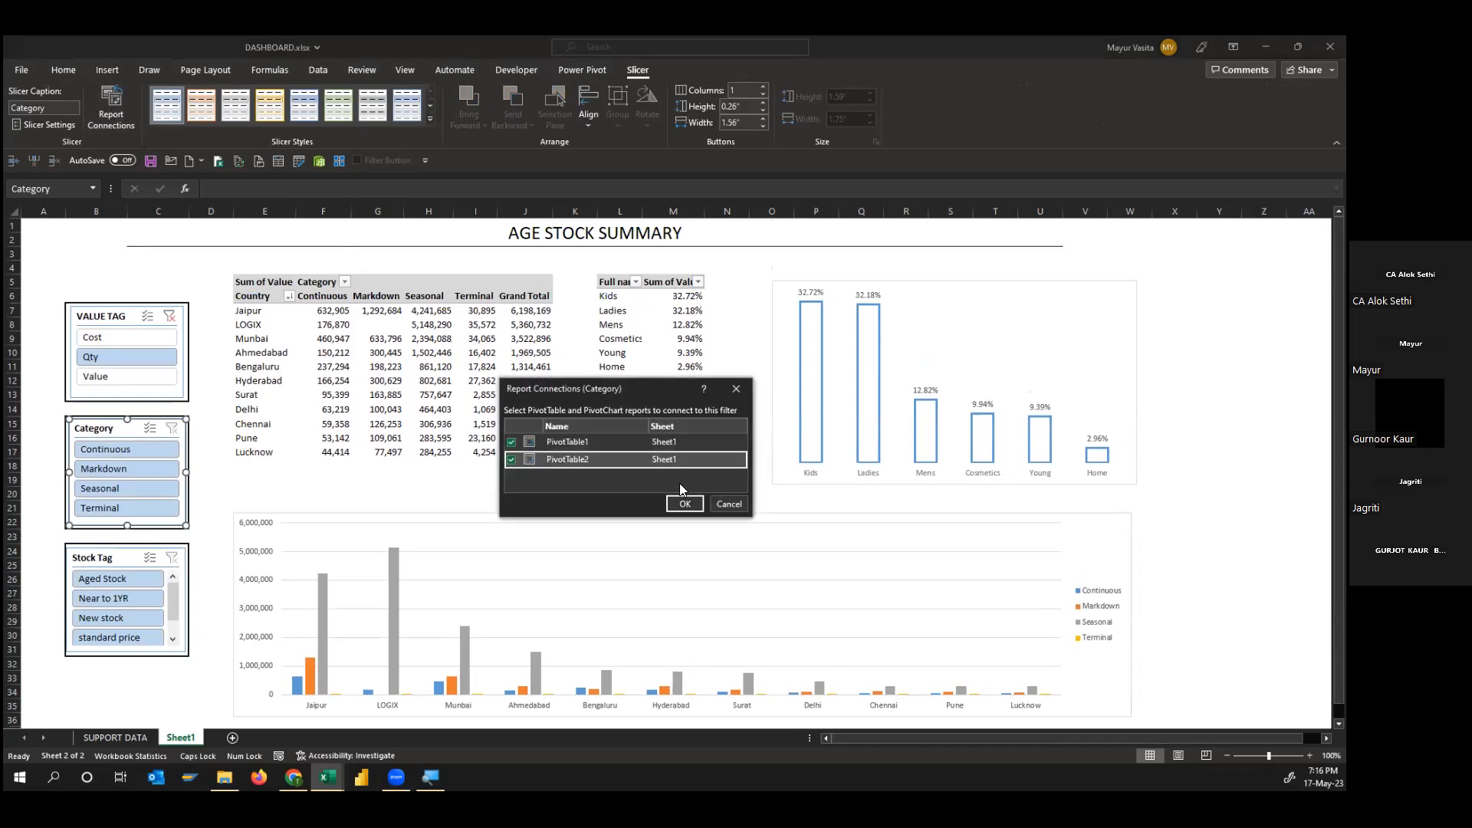
click(685, 505)
click(100, 558)
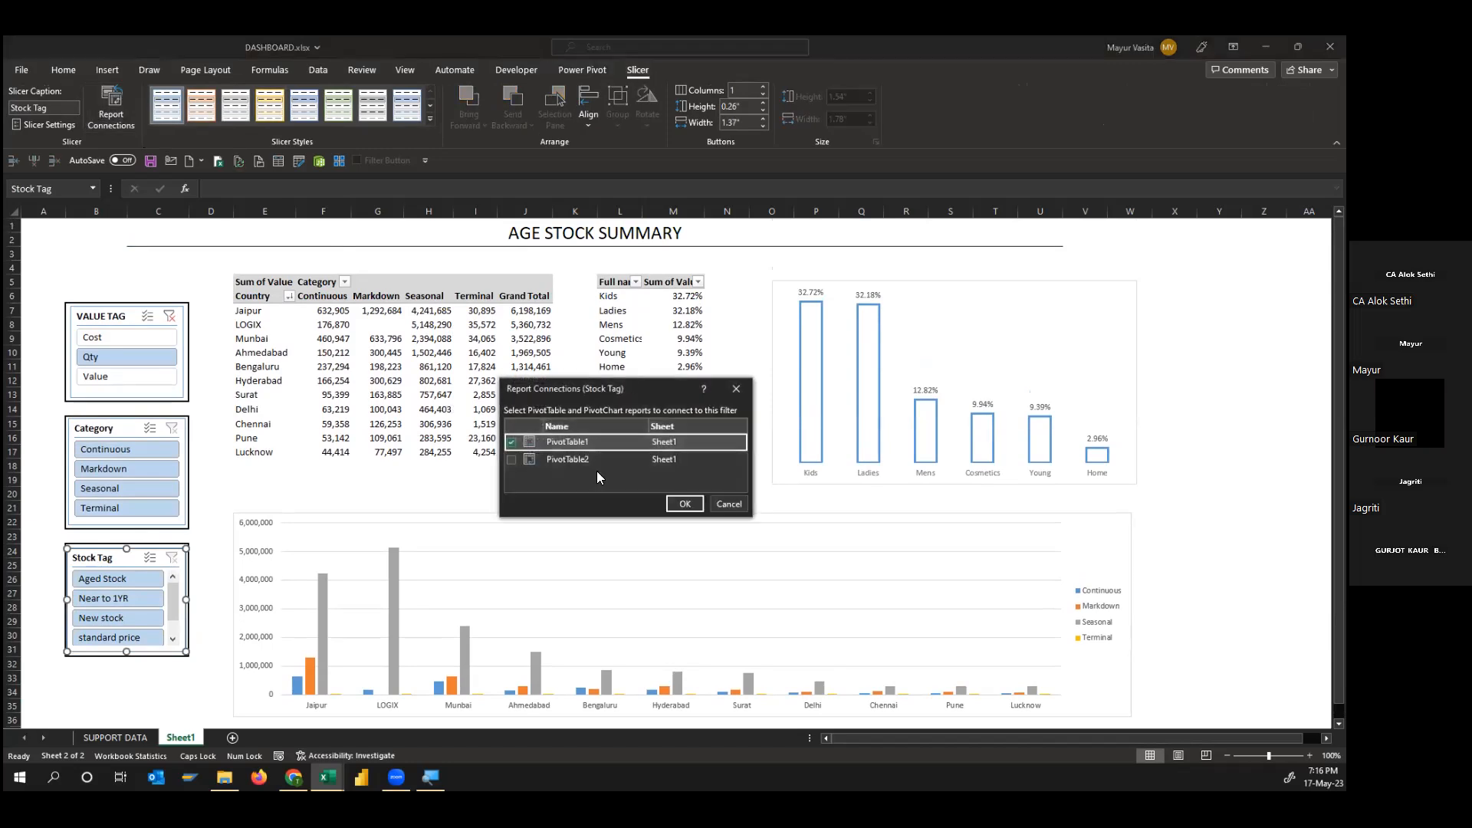
click(516, 465)
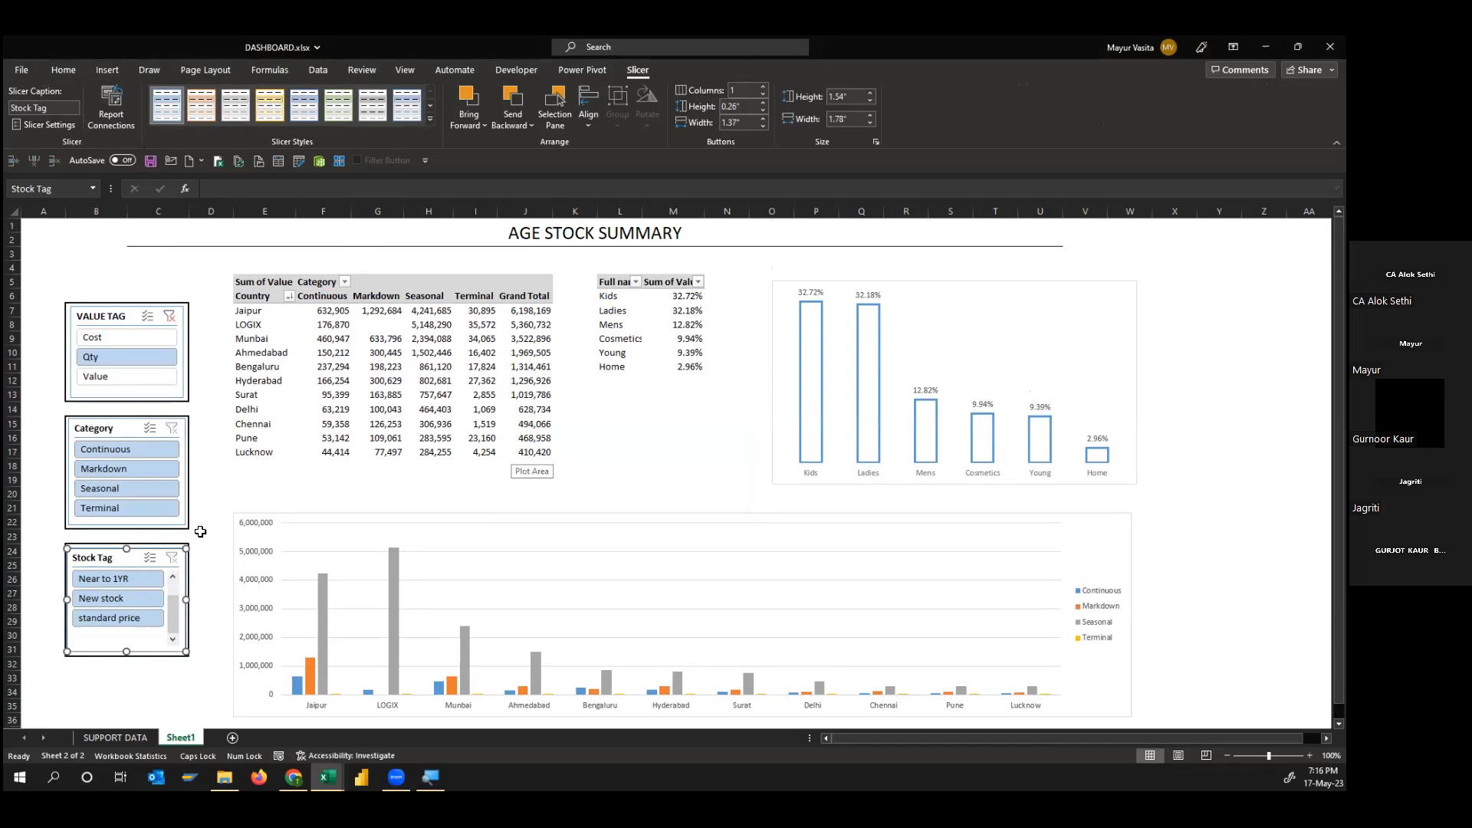
Add a Full name slicer from the Country PivotTable and place it below the Stock Tag slicer, narrowed to the width of columns B and C
click(378, 353)
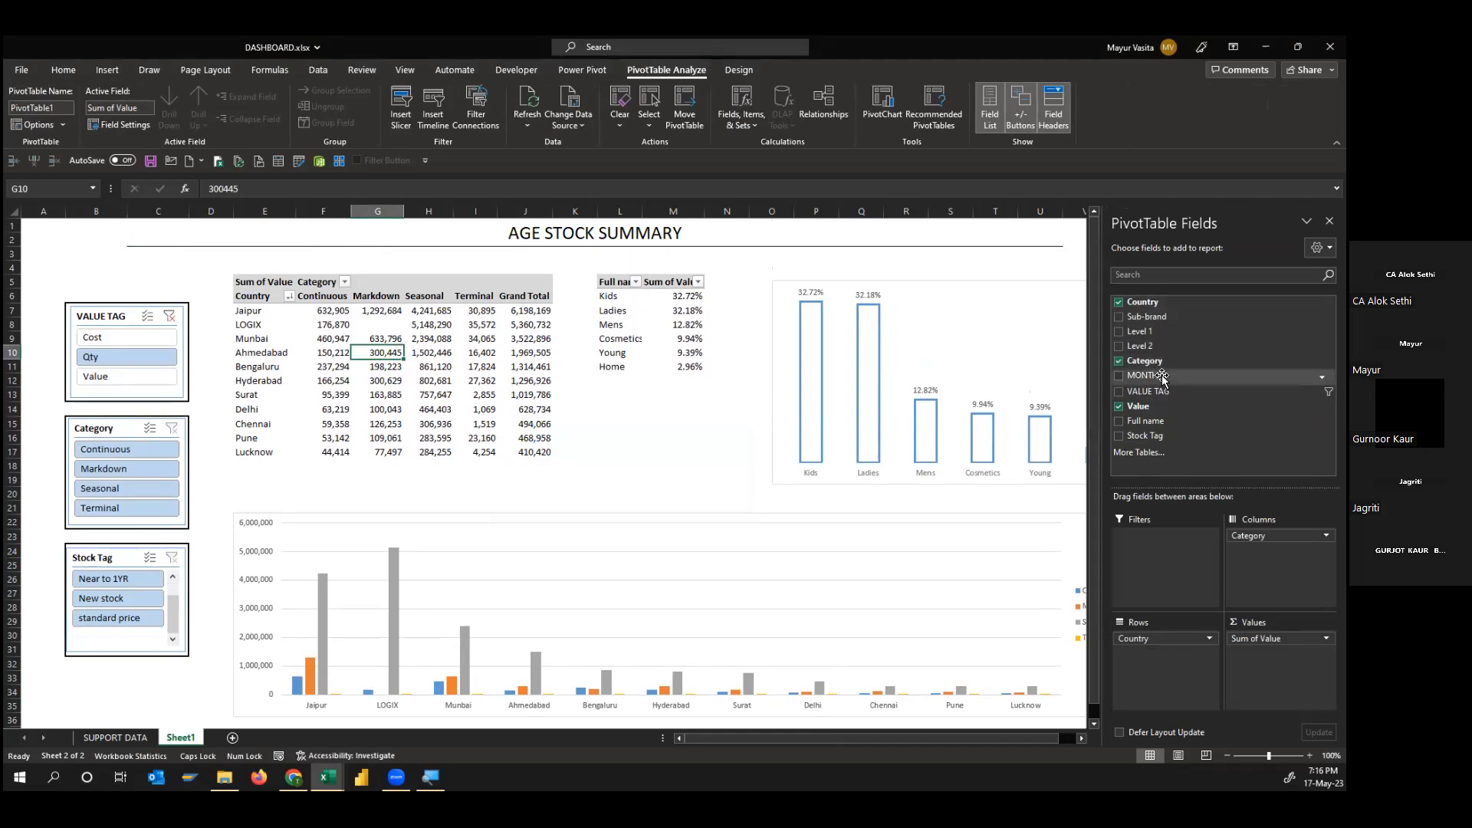
right_click(1164, 420)
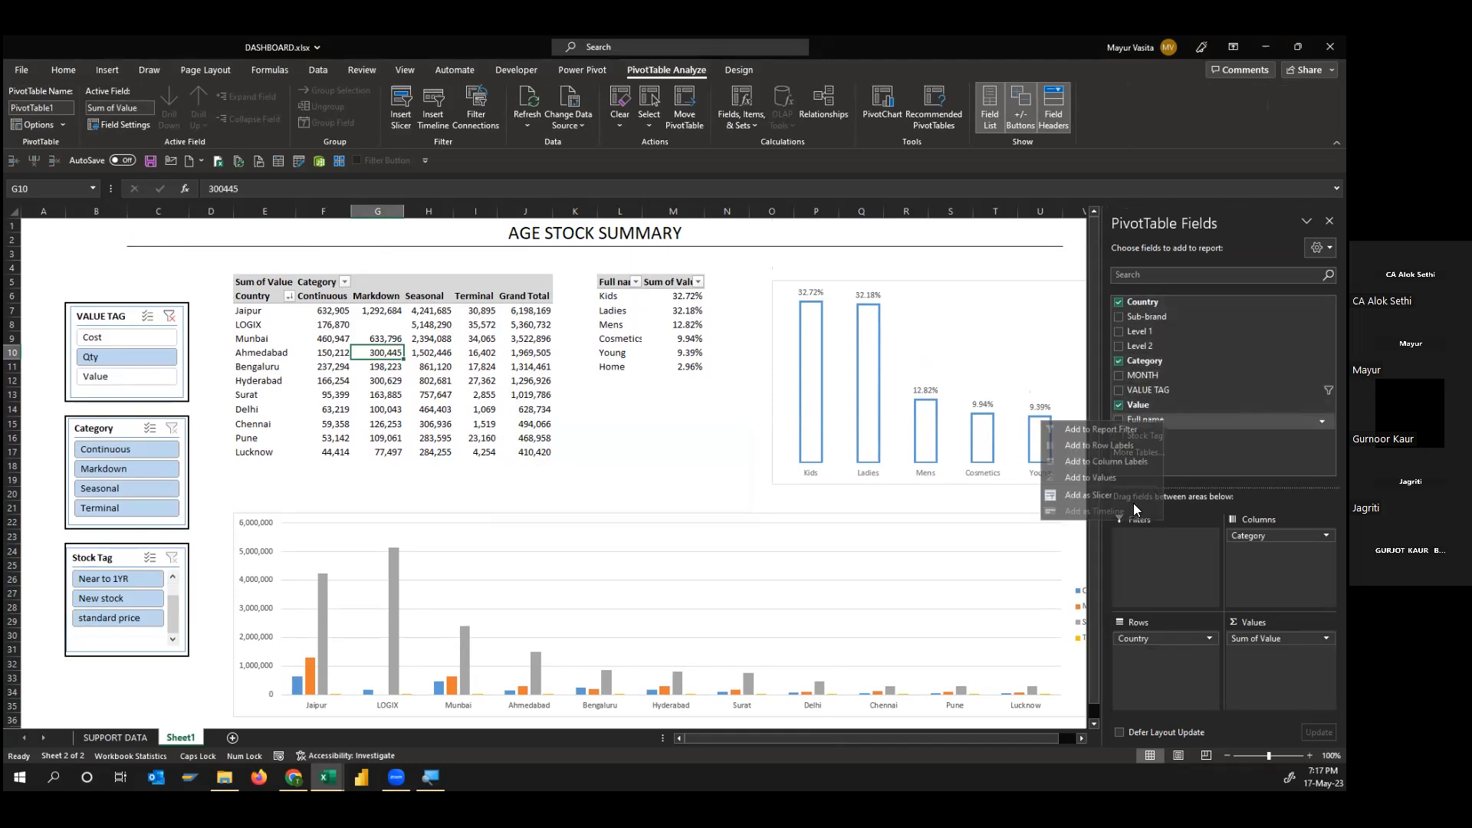
click(1094, 498)
drag(537, 393, 148, 579)
click(377, 494)
scroll(377, 495, down, 4)
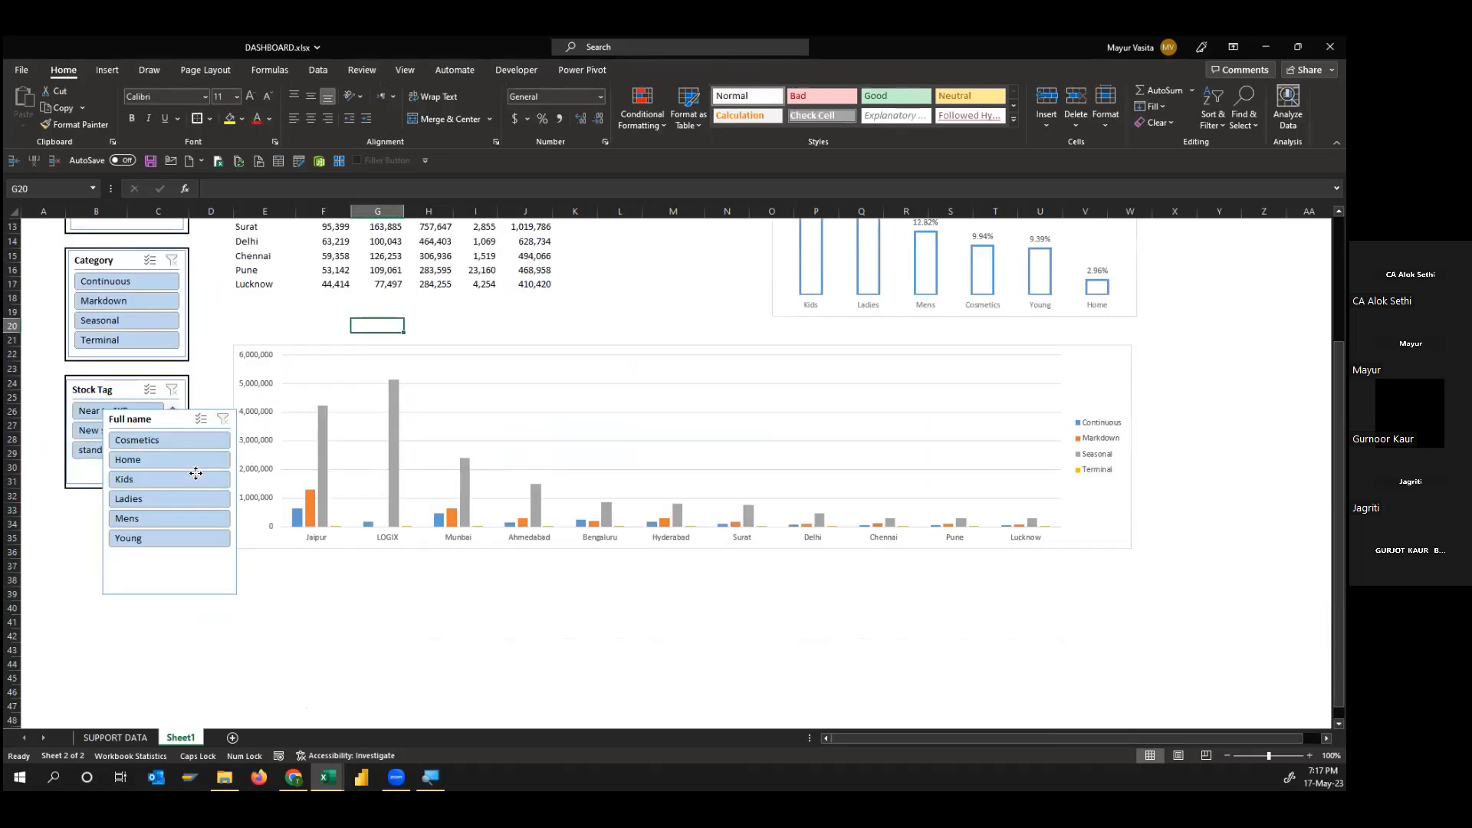
drag(147, 419, 108, 504)
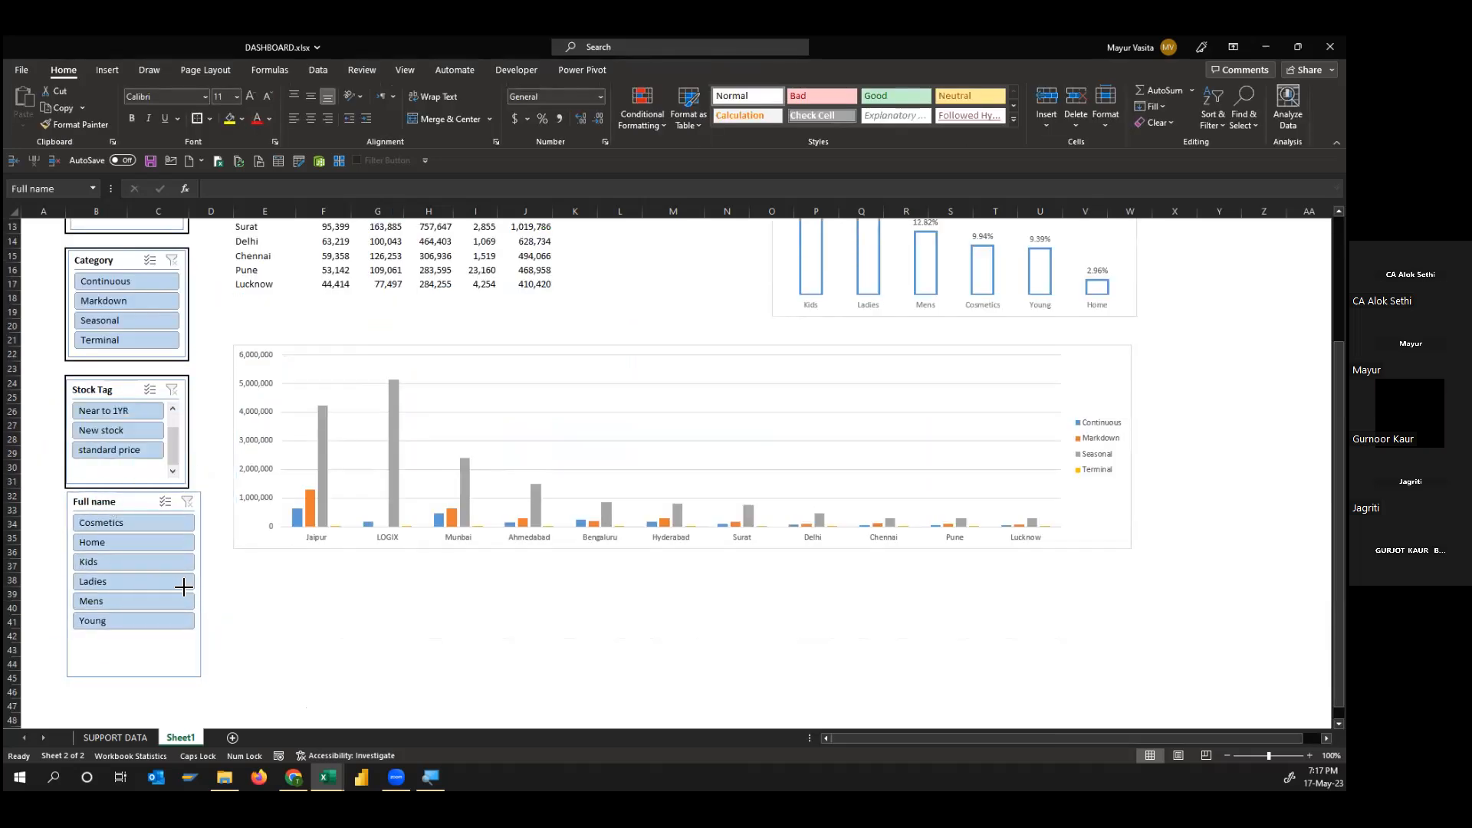
click(119, 680)
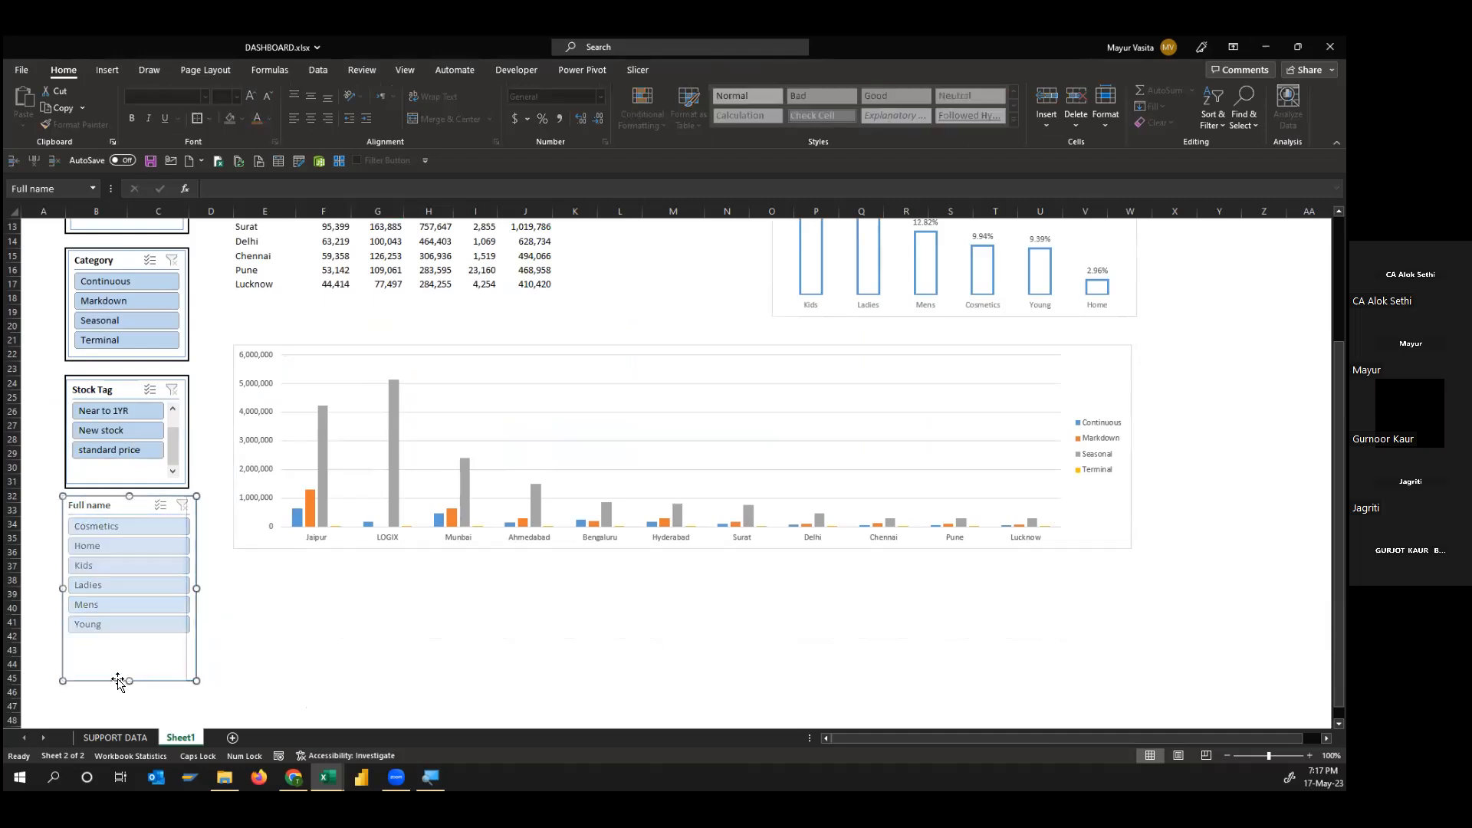
drag(124, 650, 123, 639)
click(261, 622)
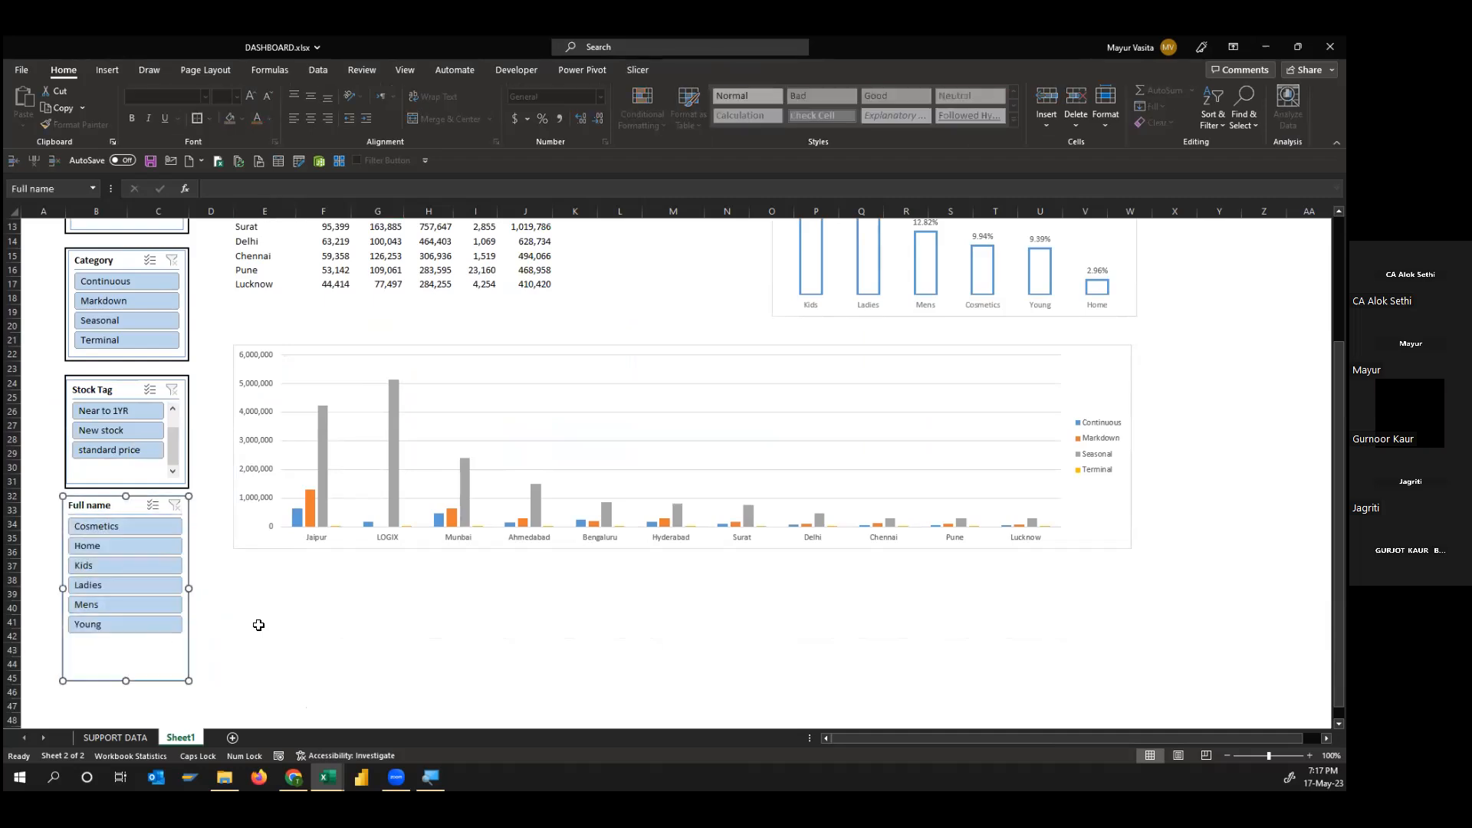
Put a thick outside border around B33:C42 for the Full name slicer
click(205, 552)
key(Up)
key(Left)
key(Up)
key(Up)
key(Up)
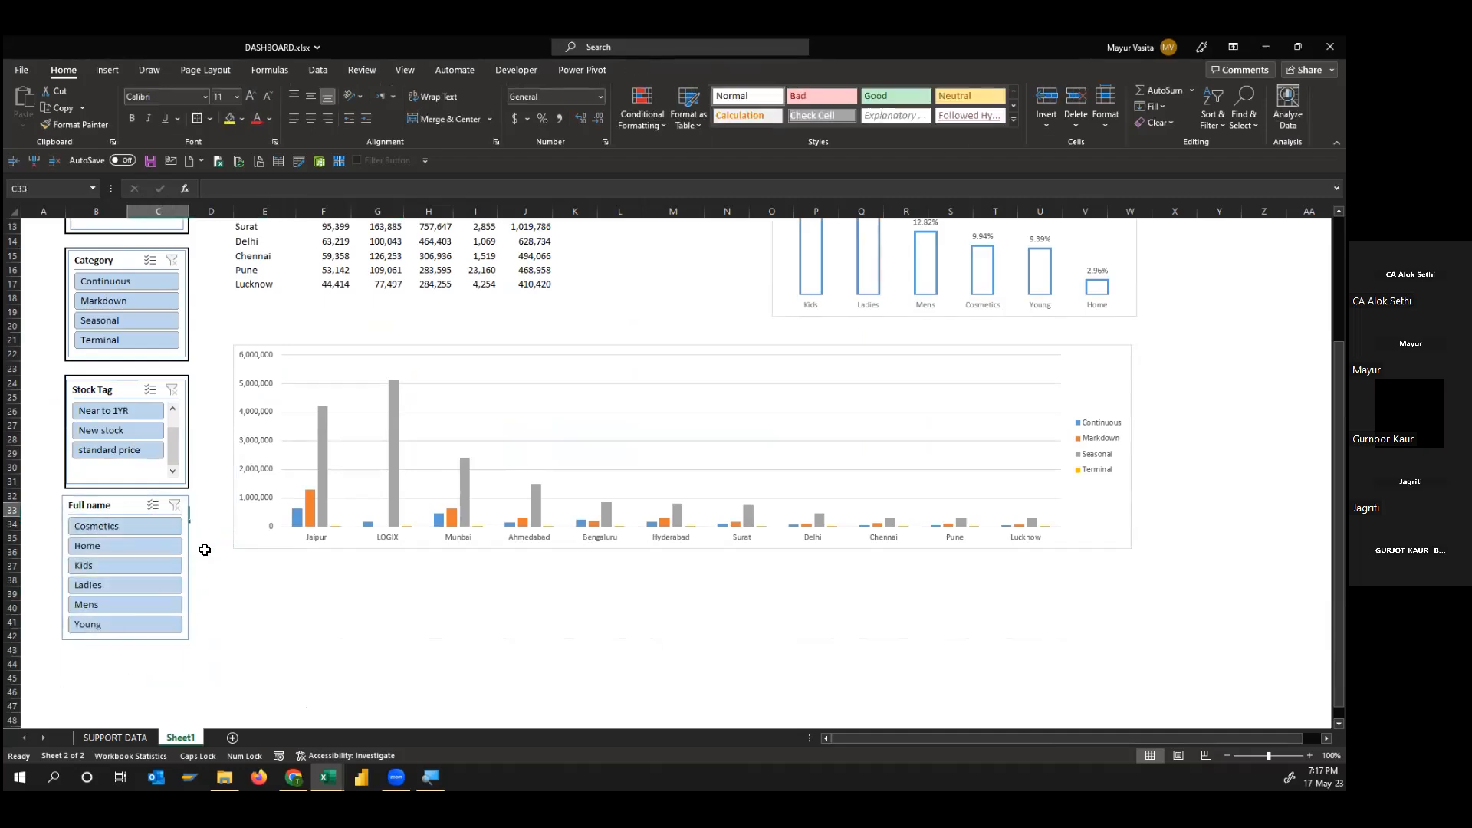
key(Down)
key(shift+Left)
key(shift+Down)
key(shift+Down)
key(shift+Down)
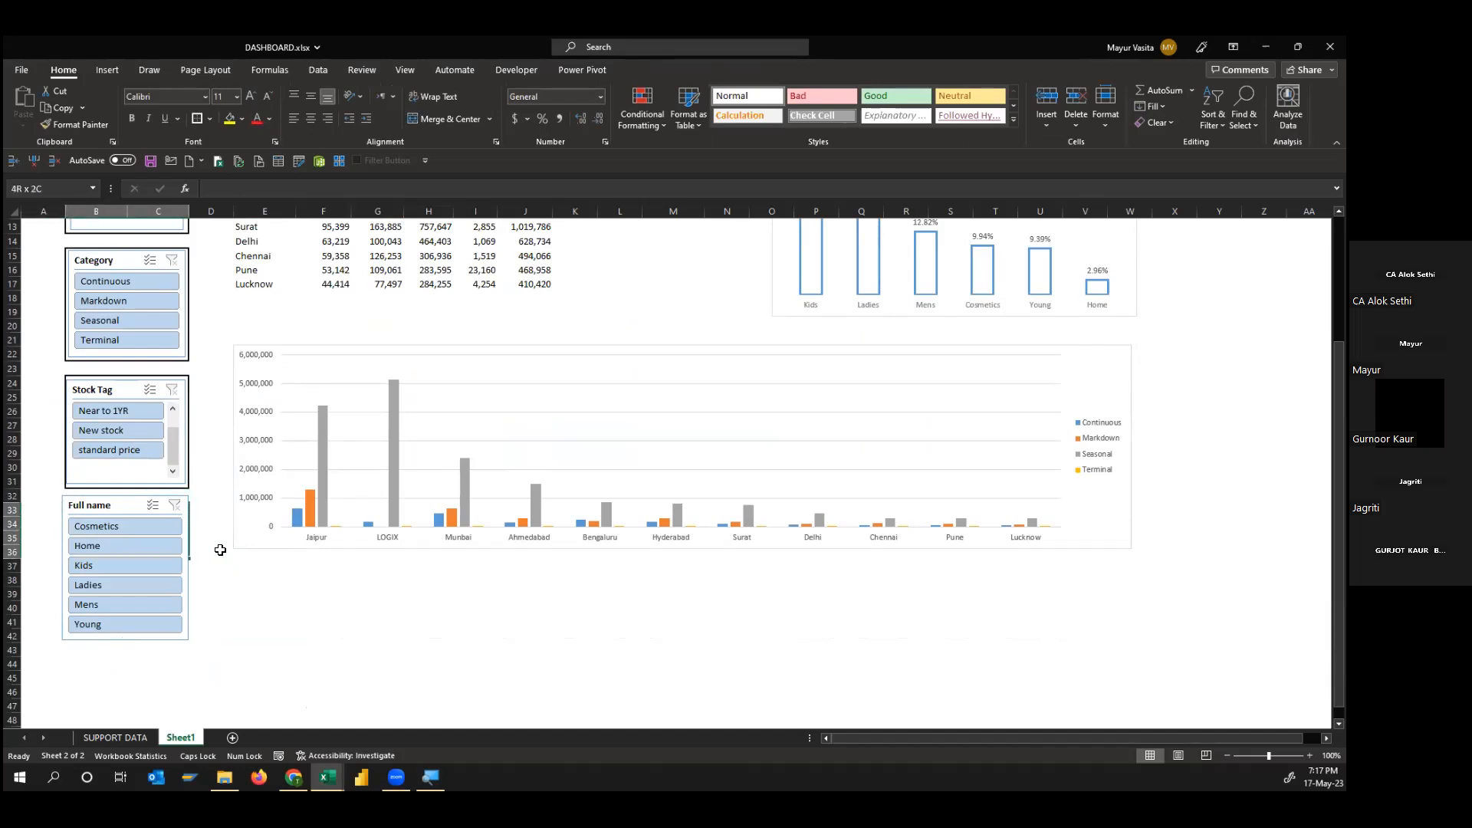
key(shift+Down)
key(shift+Down)
key(shift+Down)
key(shift+Down)
key(shift+Down)
key(shift+Down)
click(197, 119)
Move and resize the Full name slicer so it fits inside the B33:C42 frame
click(115, 504)
drag(125, 495, 119, 517)
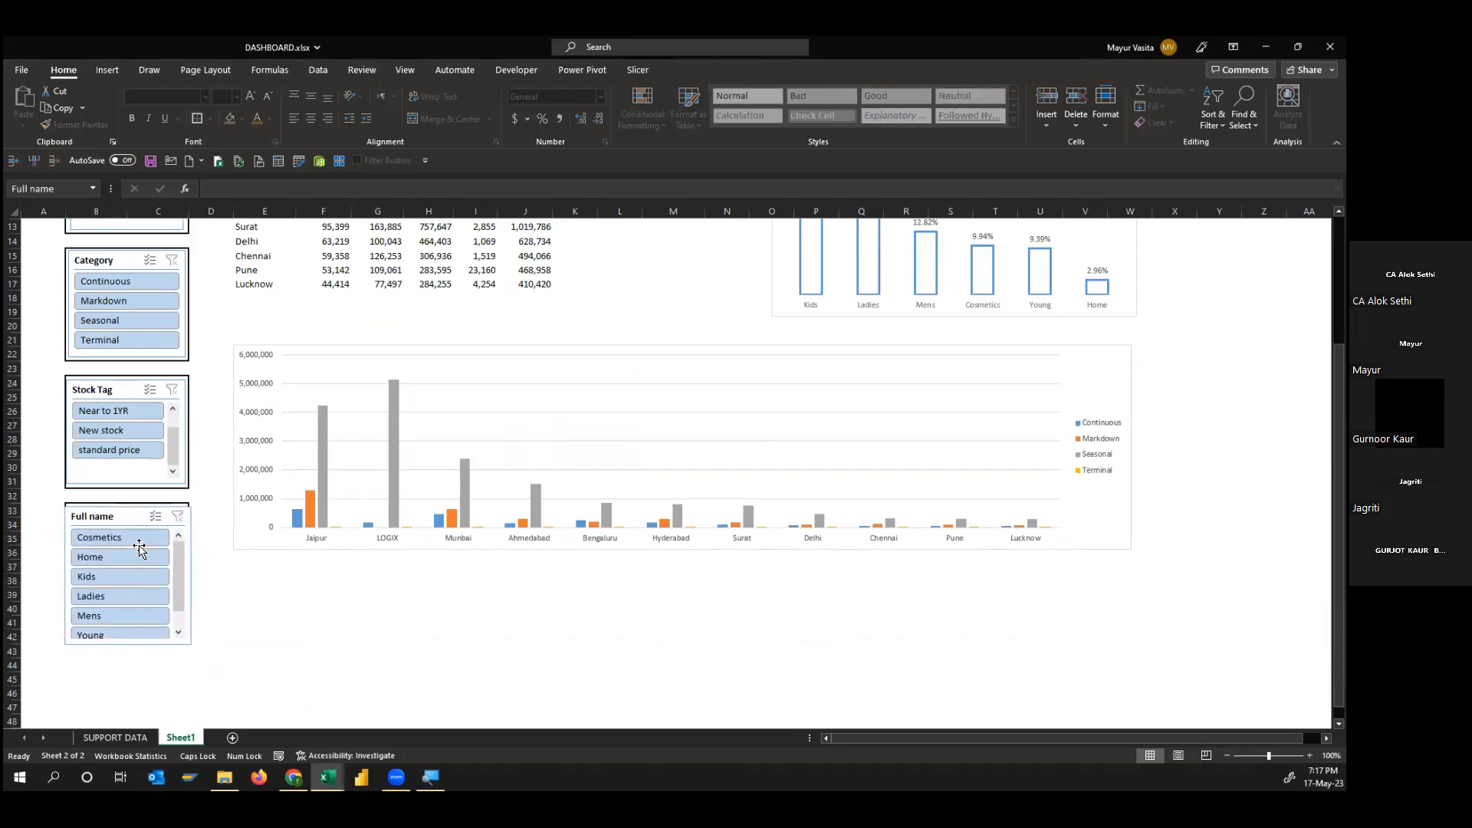
drag(189, 571, 181, 575)
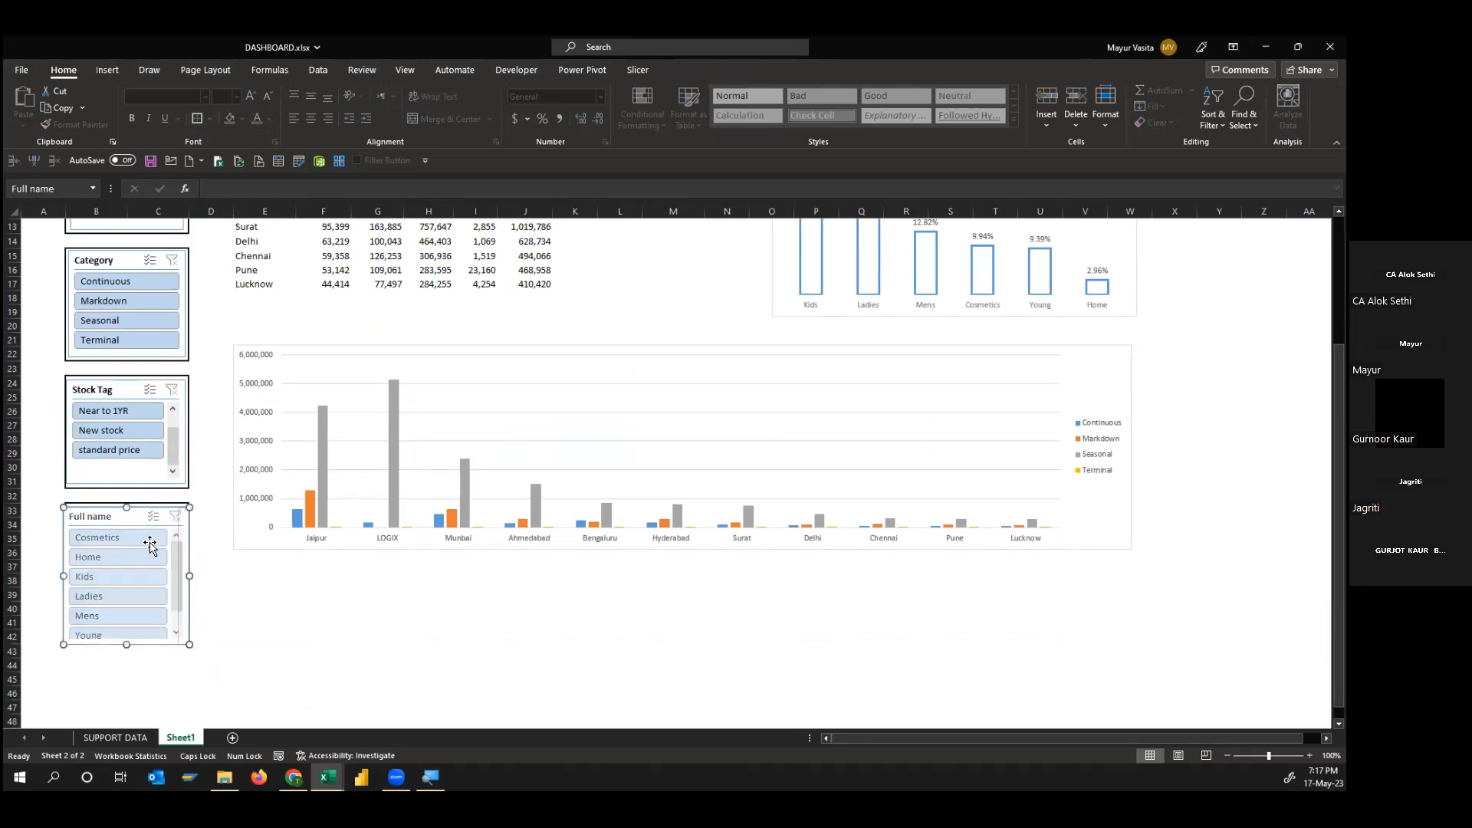
drag(121, 516, 122, 509)
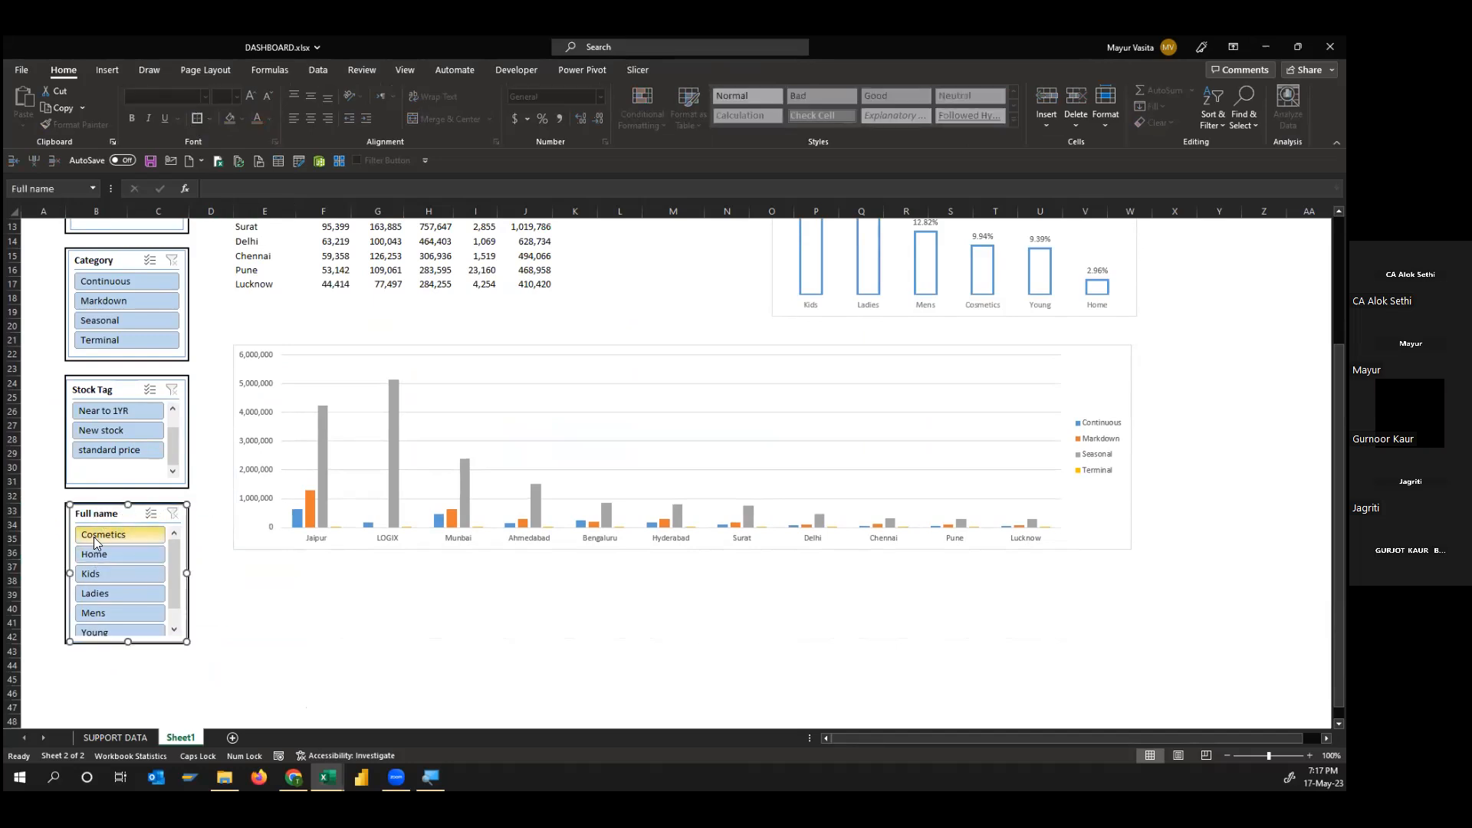
click(268, 613)
scroll(383, 322, up, 4)
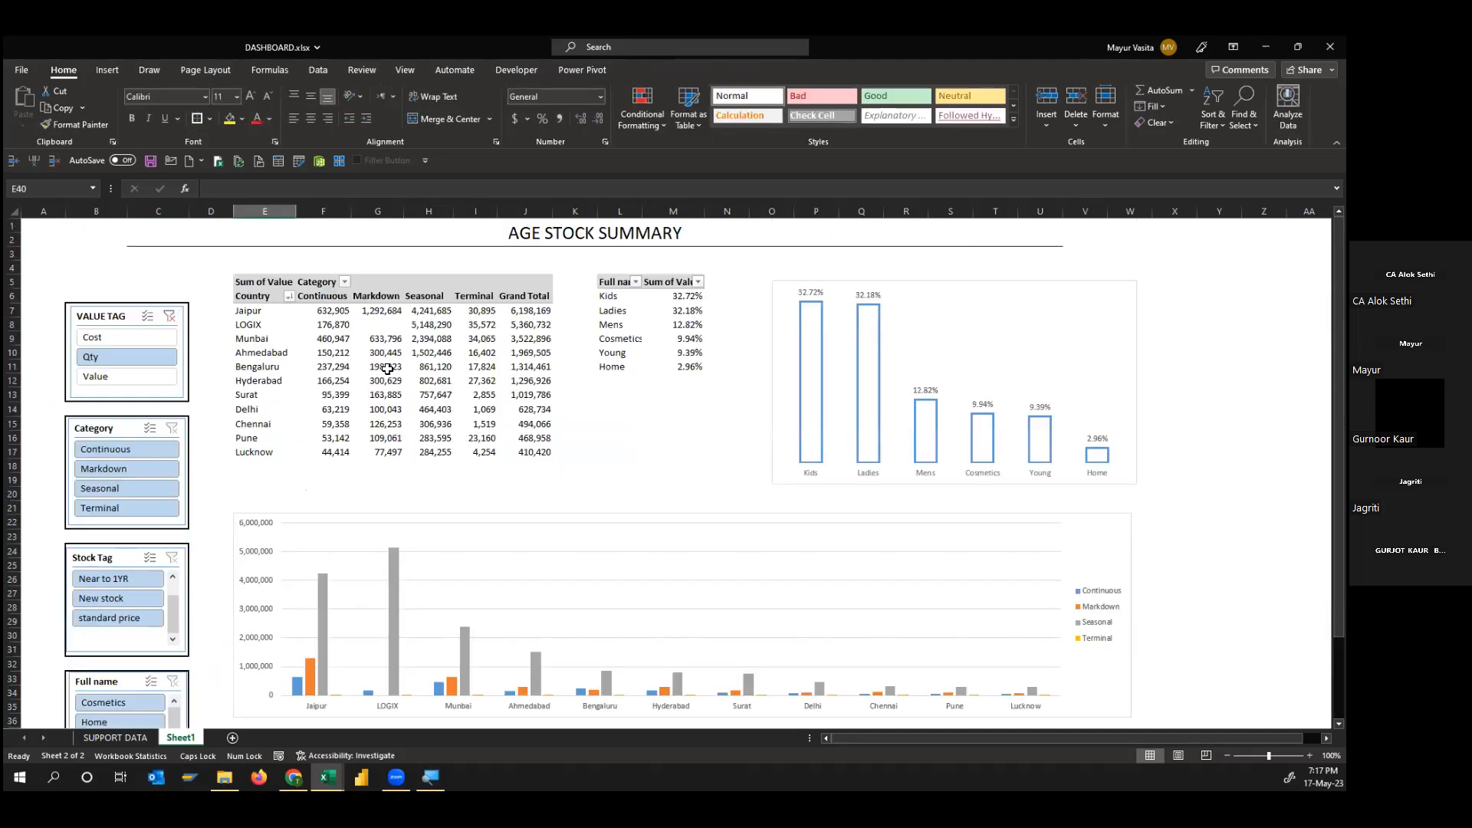
Review the Full name slicer's report connections and close them without changes
click(241, 454)
click(106, 679)
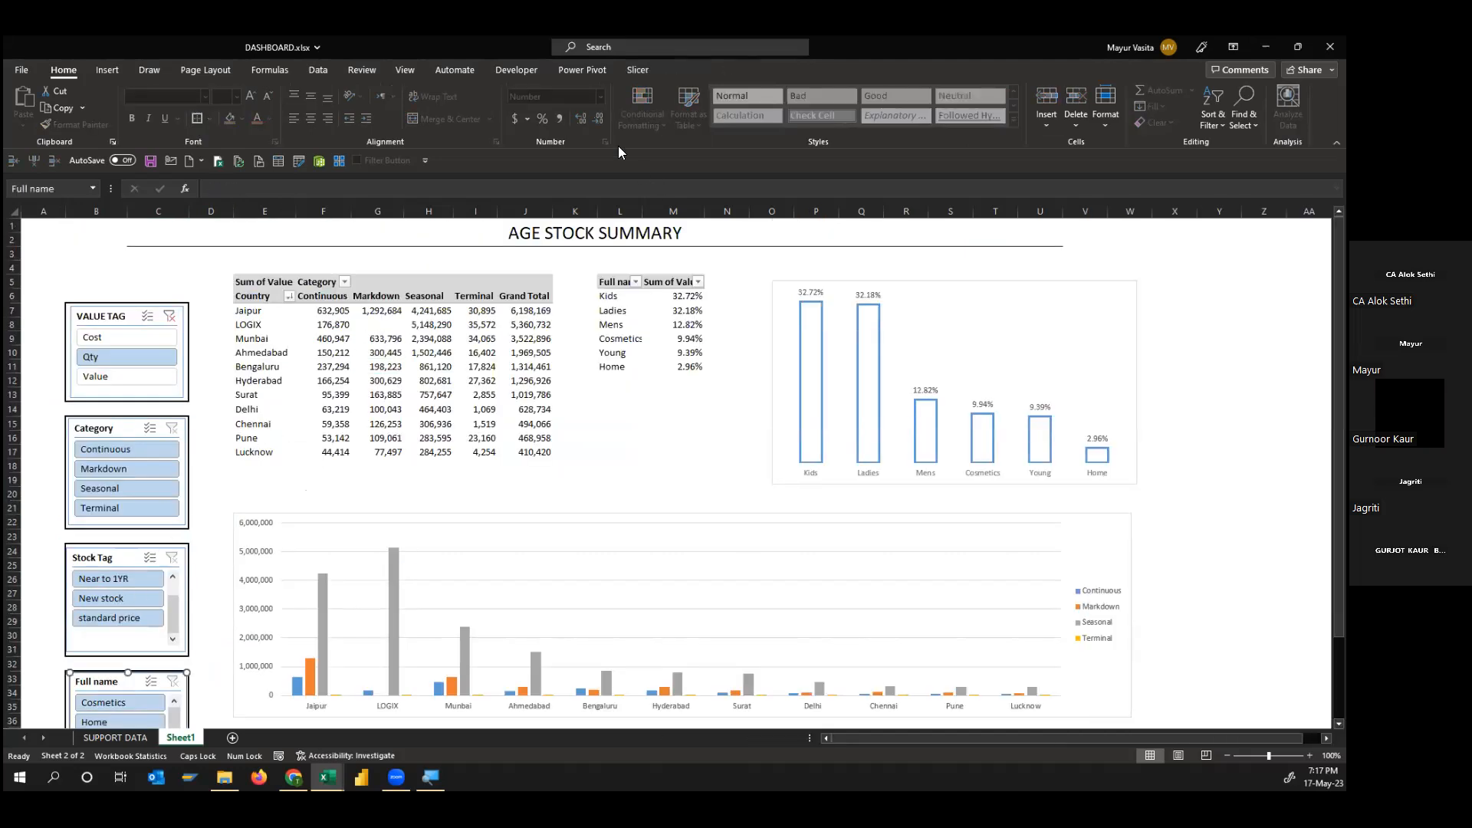
click(638, 70)
click(111, 107)
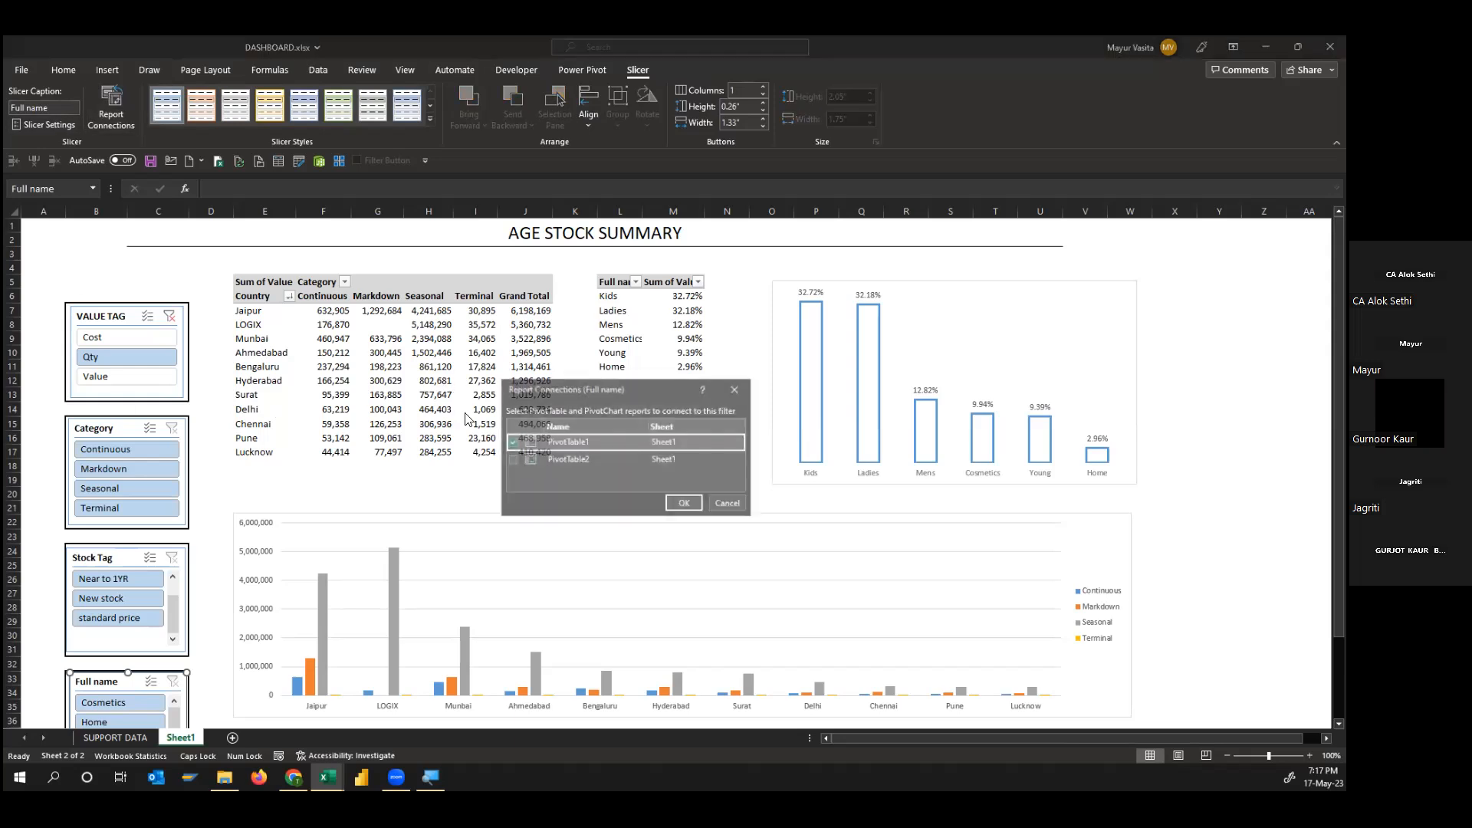
click(733, 506)
Close the PivotTable field list, filter the Full name slicer to Home and compare the Kids row with its chart column
scroll(100, 664, down, 1)
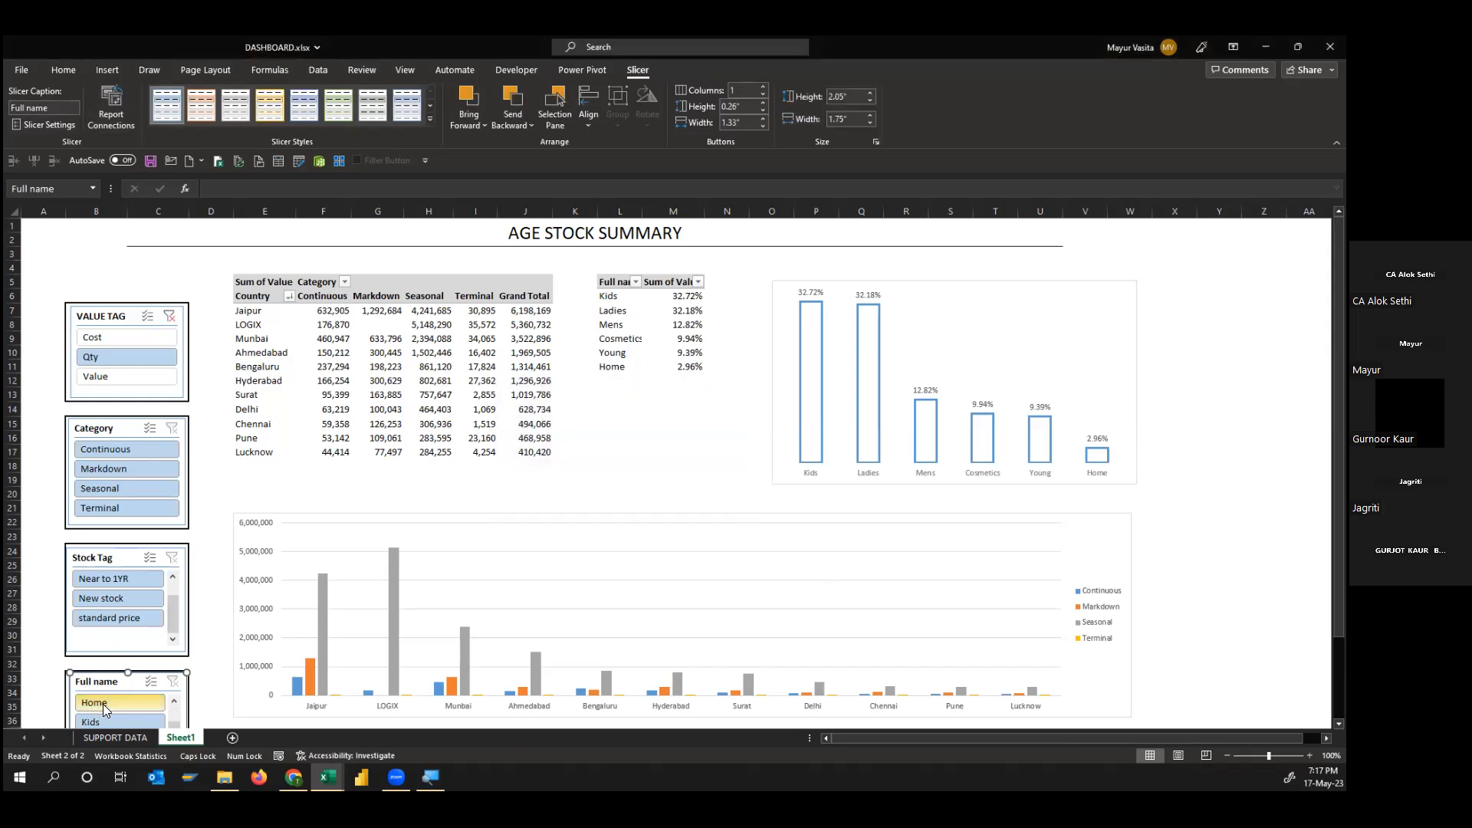
click(629, 311)
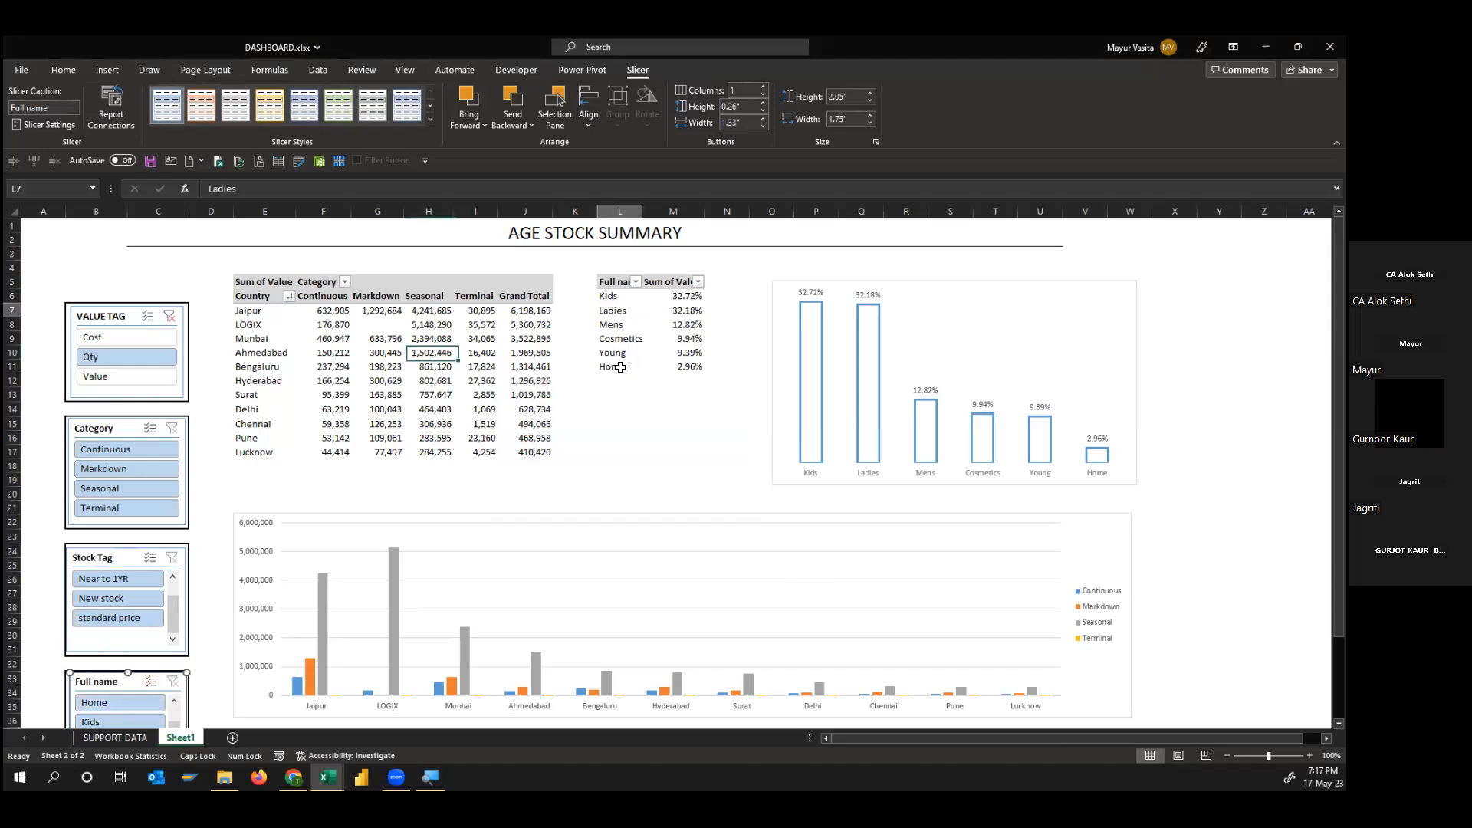
scroll(641, 316, down, 2)
click(1329, 221)
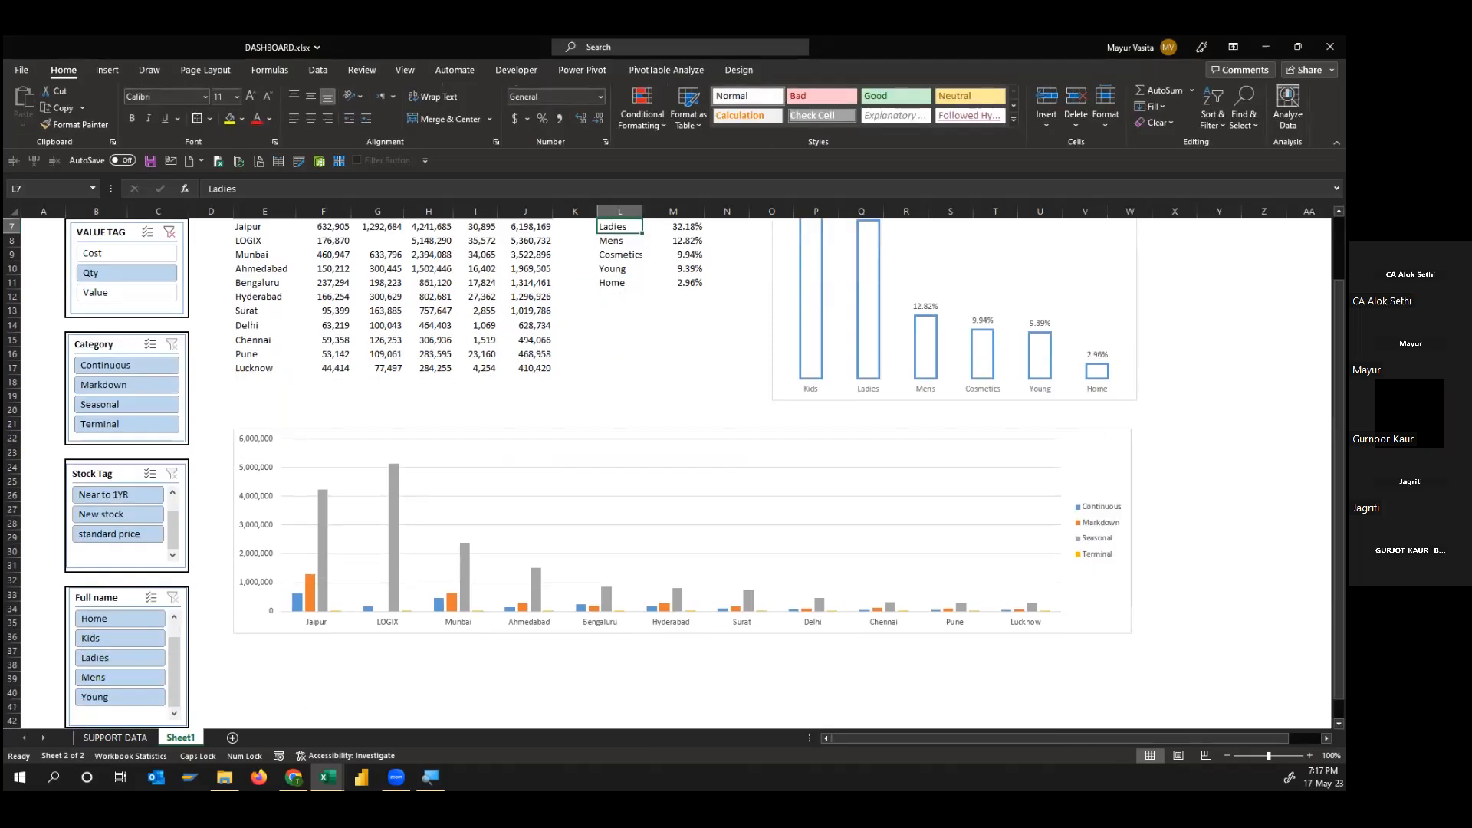
scroll(776, 298, up, 2)
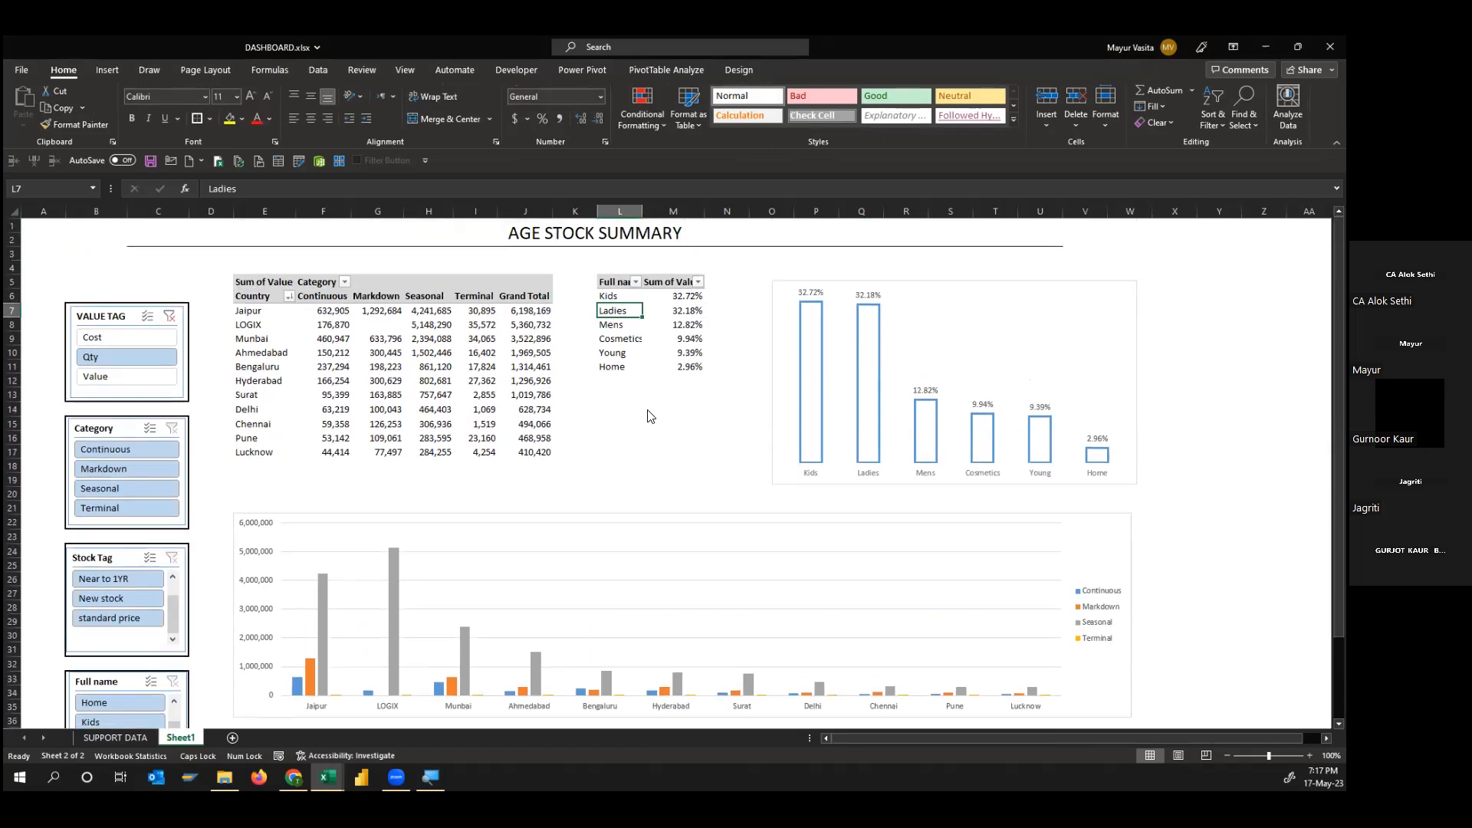
scroll(776, 298, down, 4)
click(135, 536)
scroll(714, 338, up, 4)
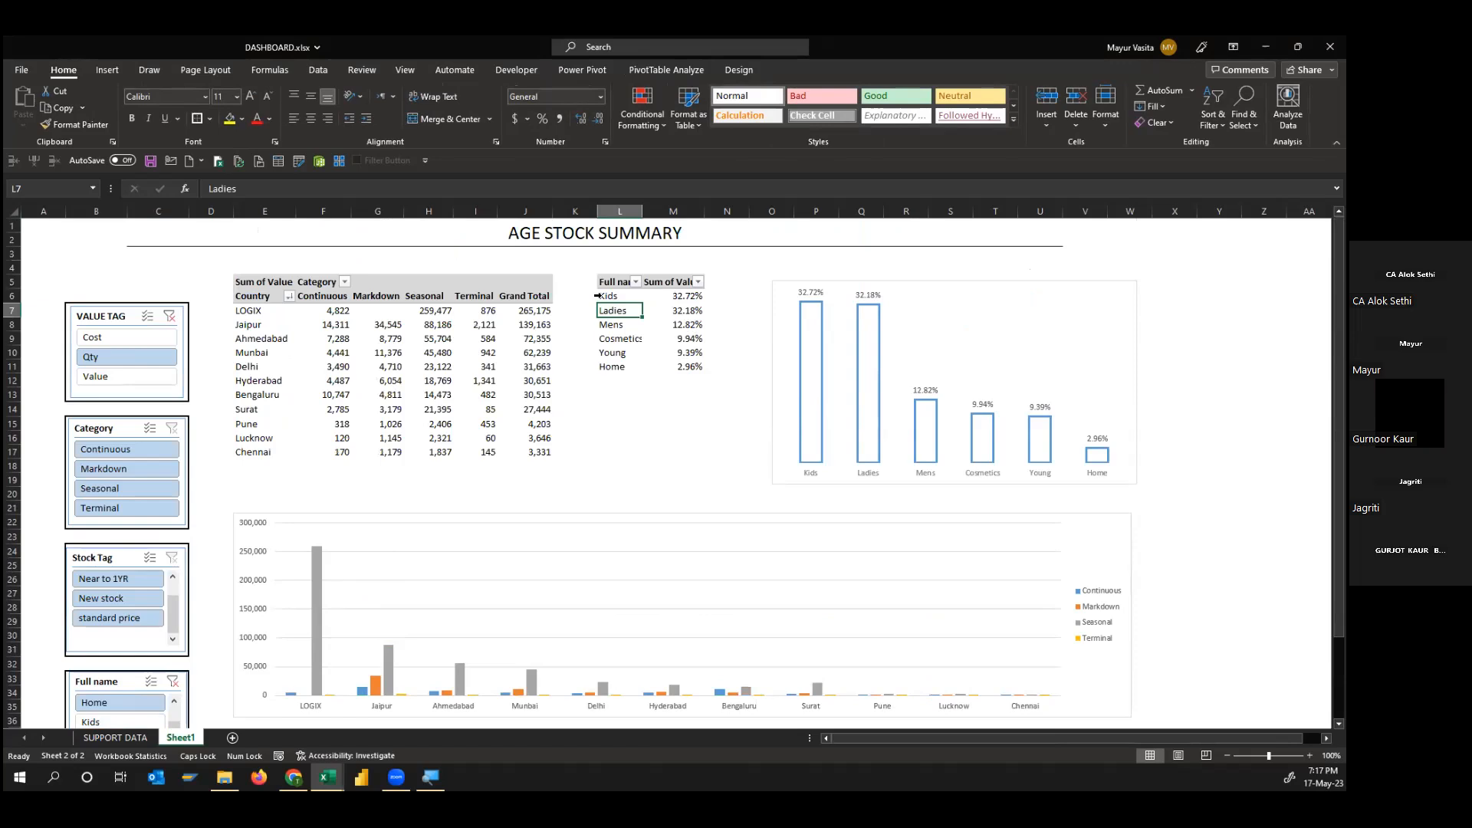
drag(615, 296, 675, 297)
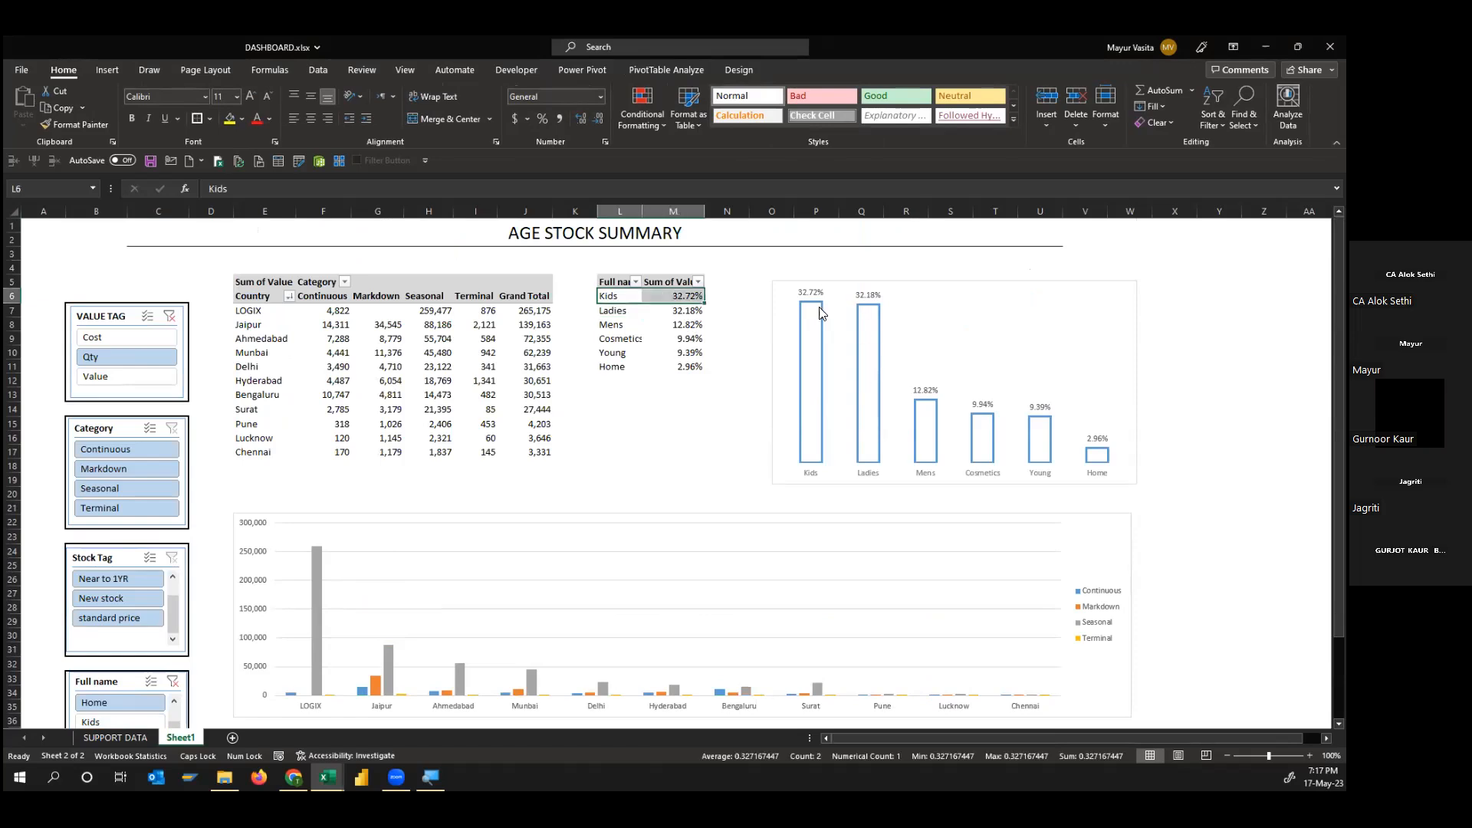
click(679, 407)
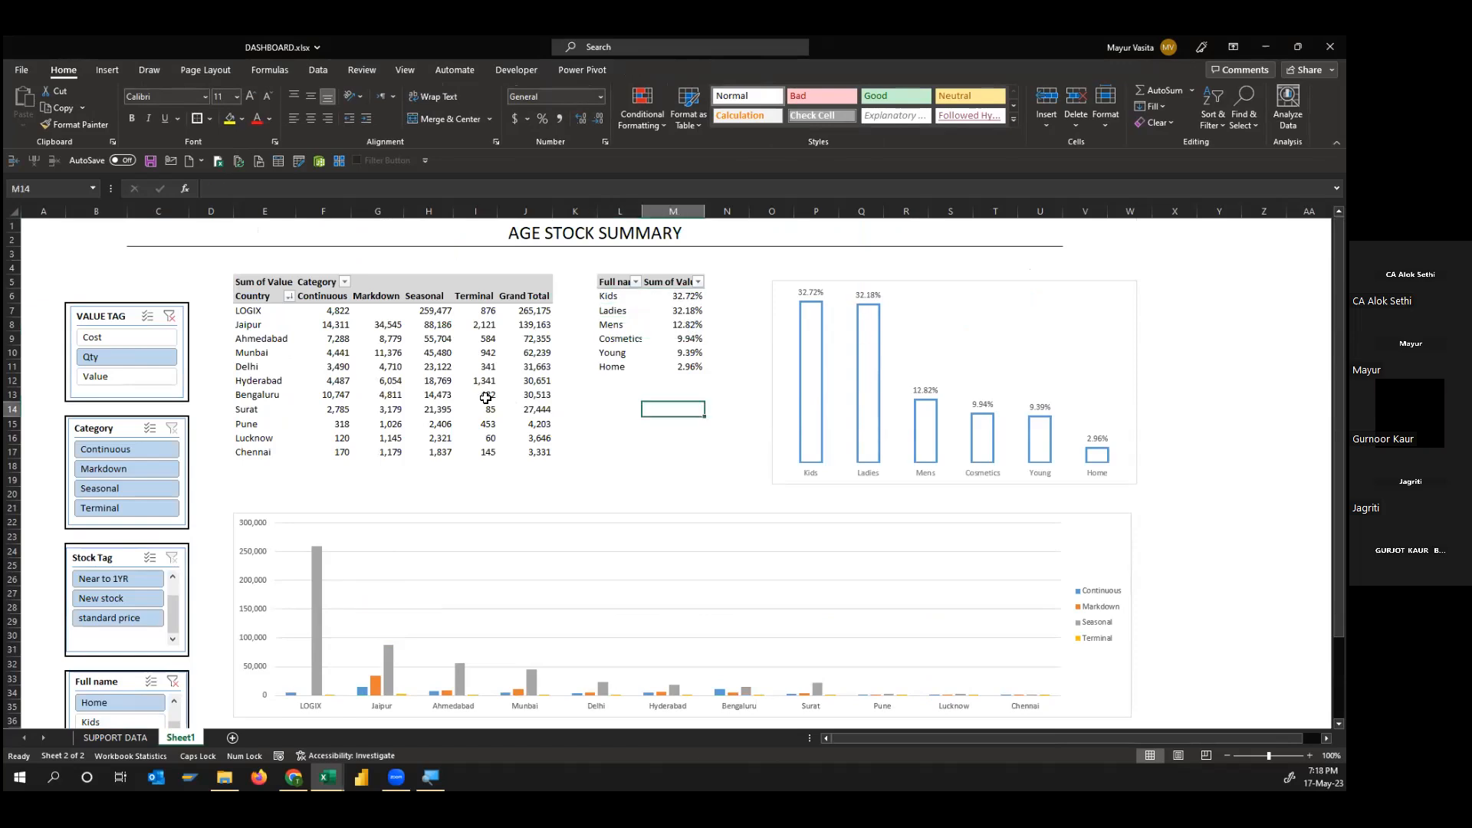
Filter the dashboard to Kids in Full name, Aged Stock in Stock Tag and Markdown in Category
scroll(29, 466, down, 2)
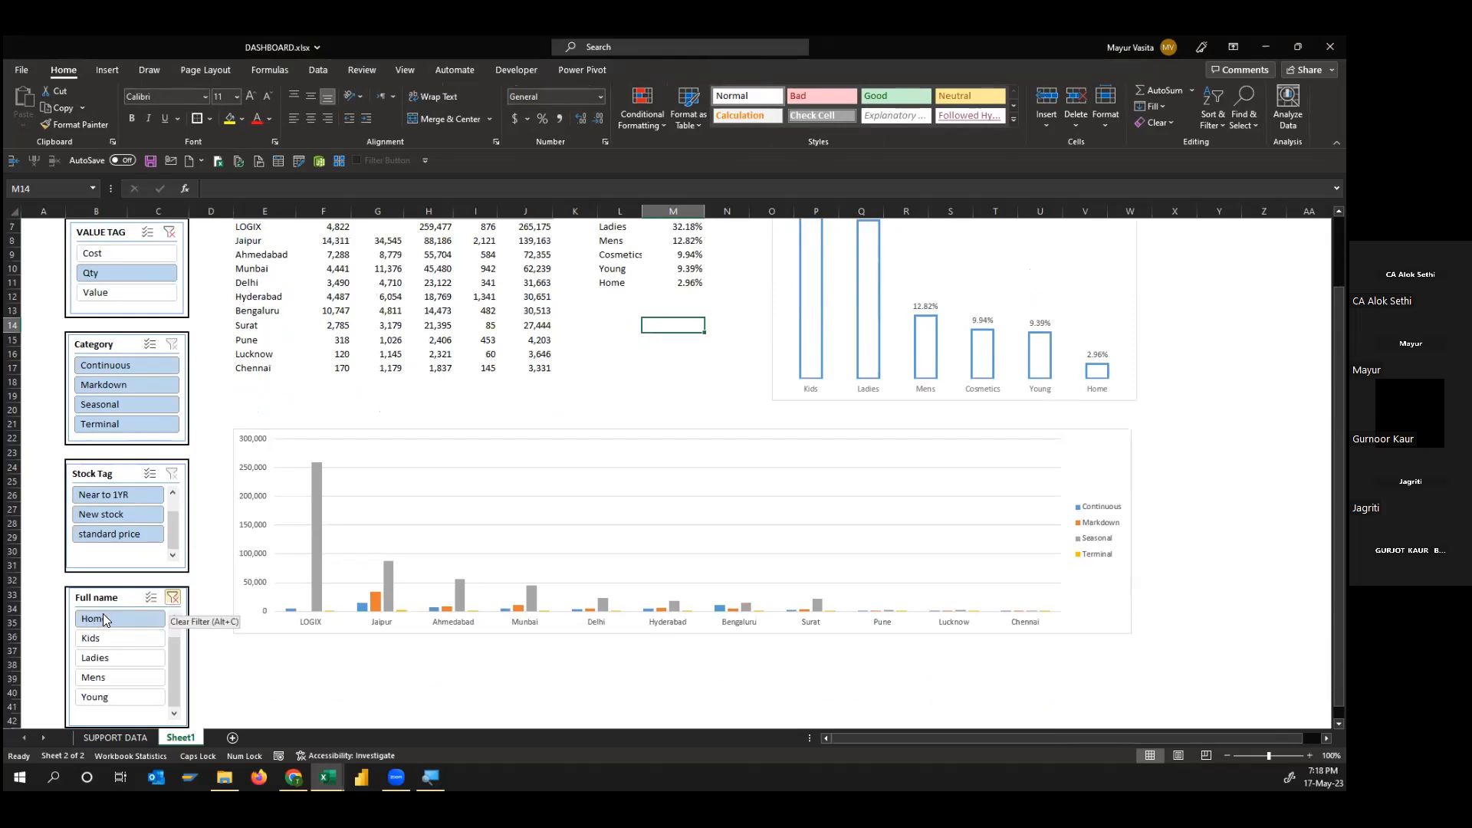
click(112, 638)
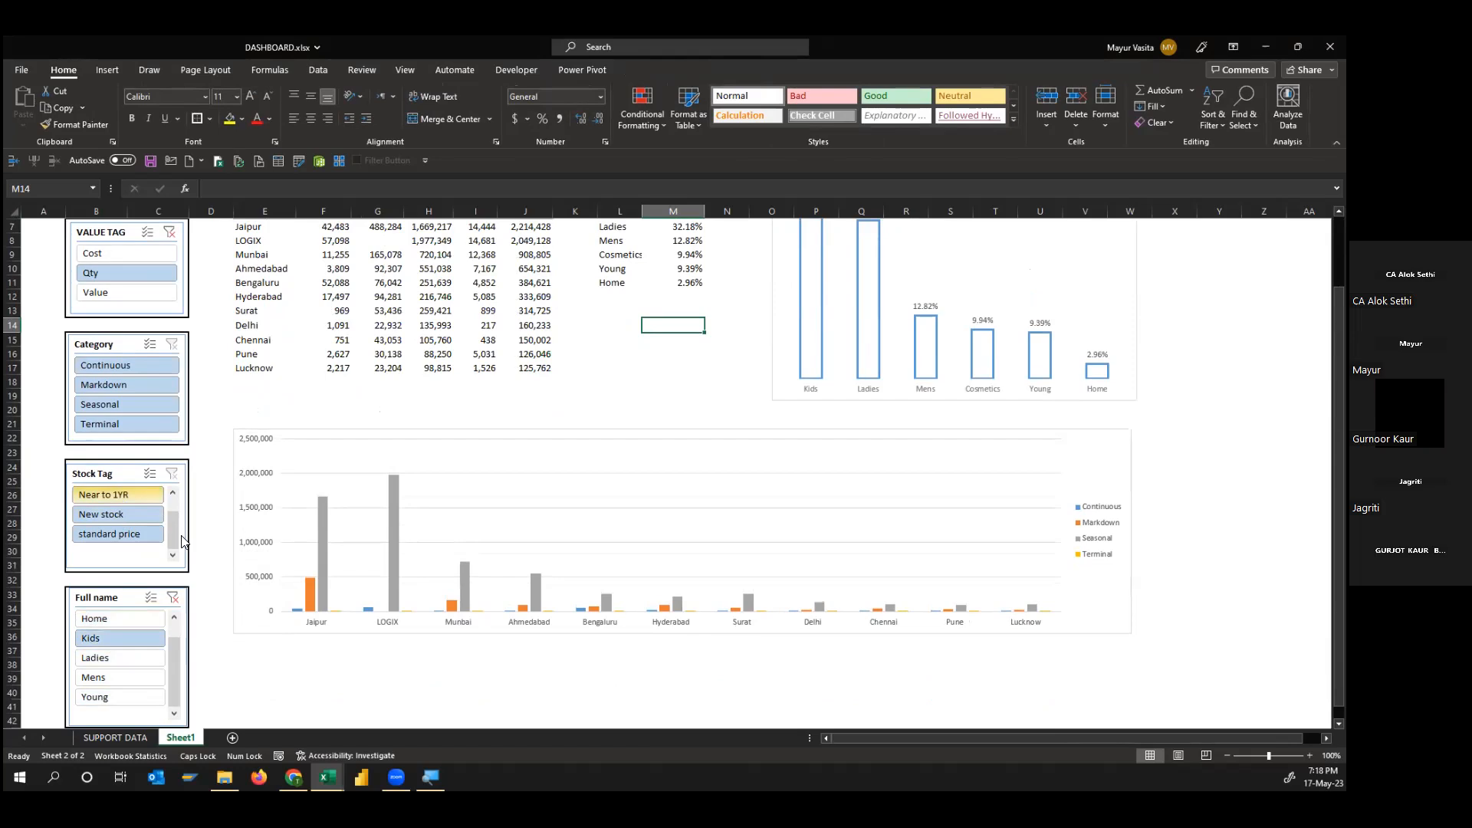
scroll(127, 492, up, 2)
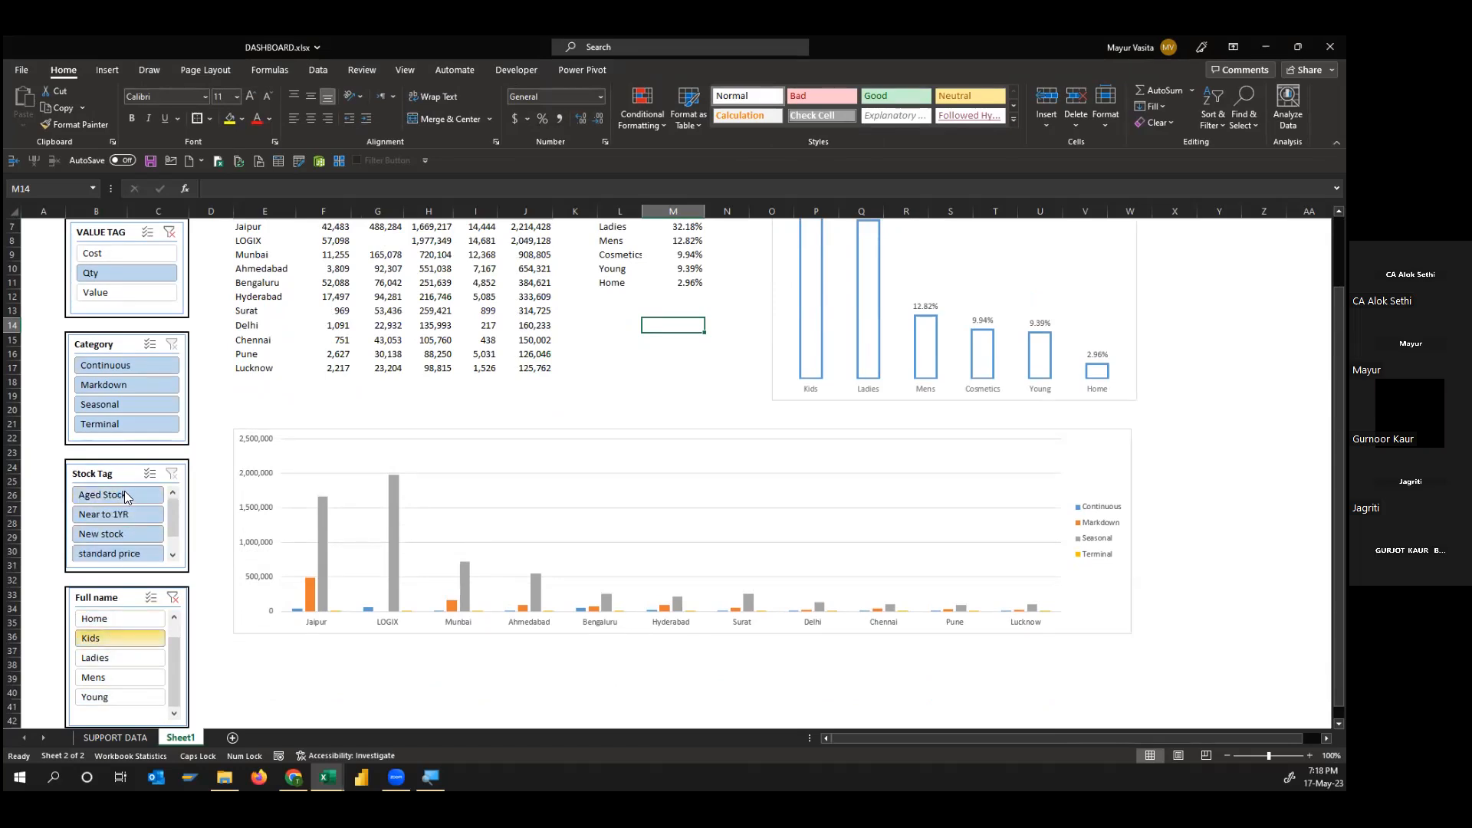
click(135, 495)
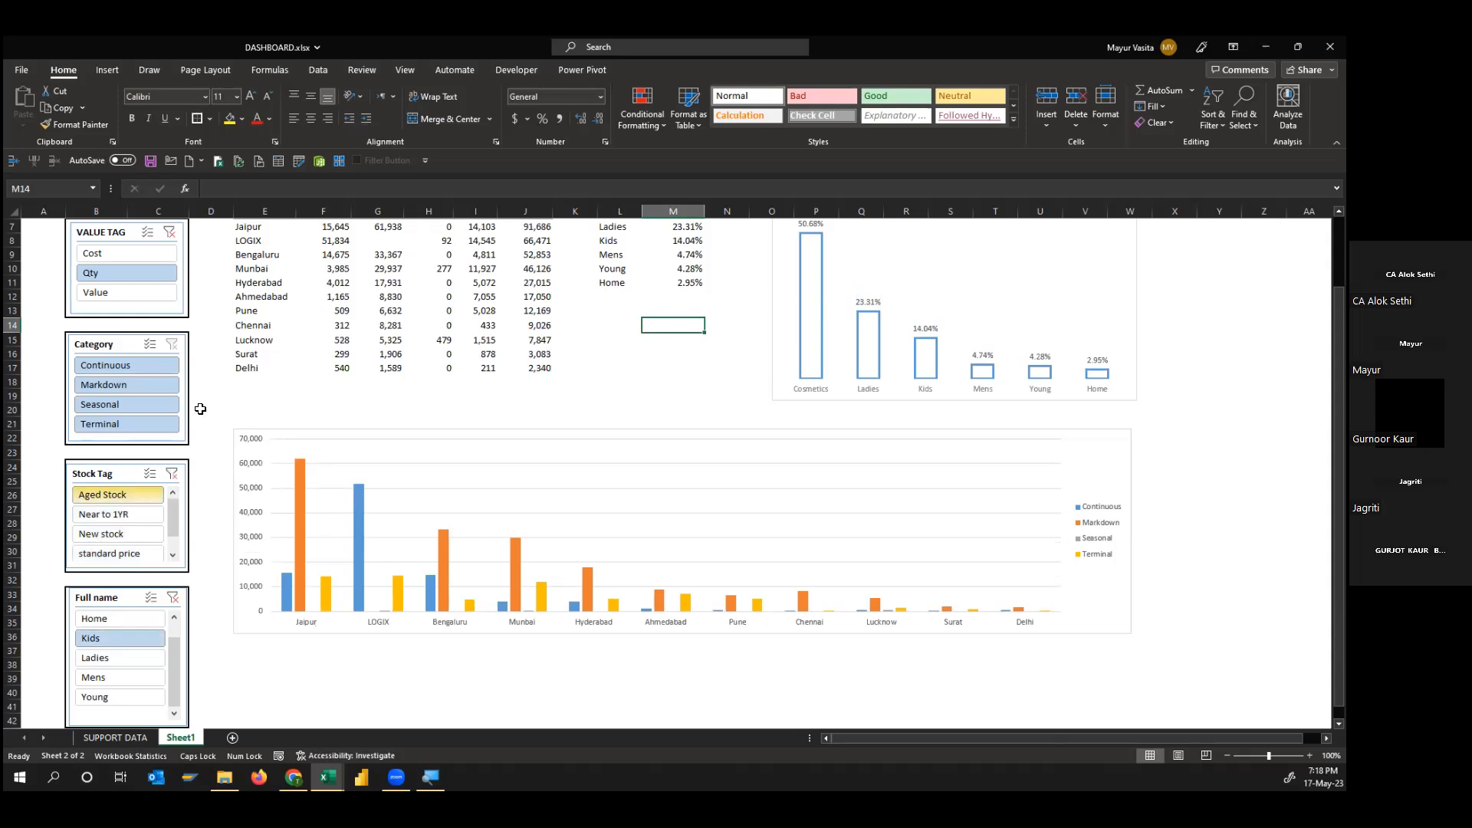
scroll(151, 399, up, 2)
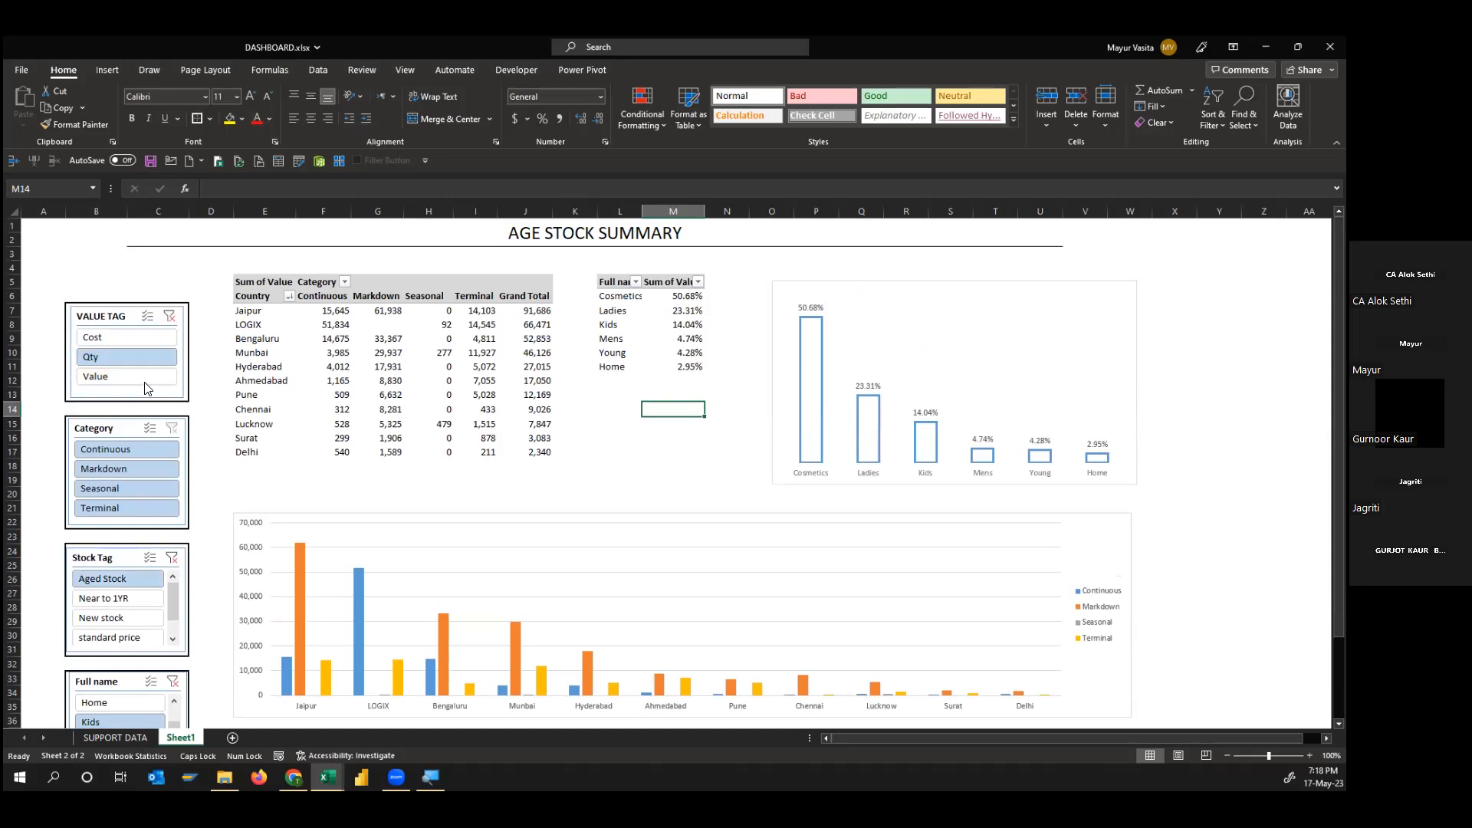
scroll(146, 388, down, 2)
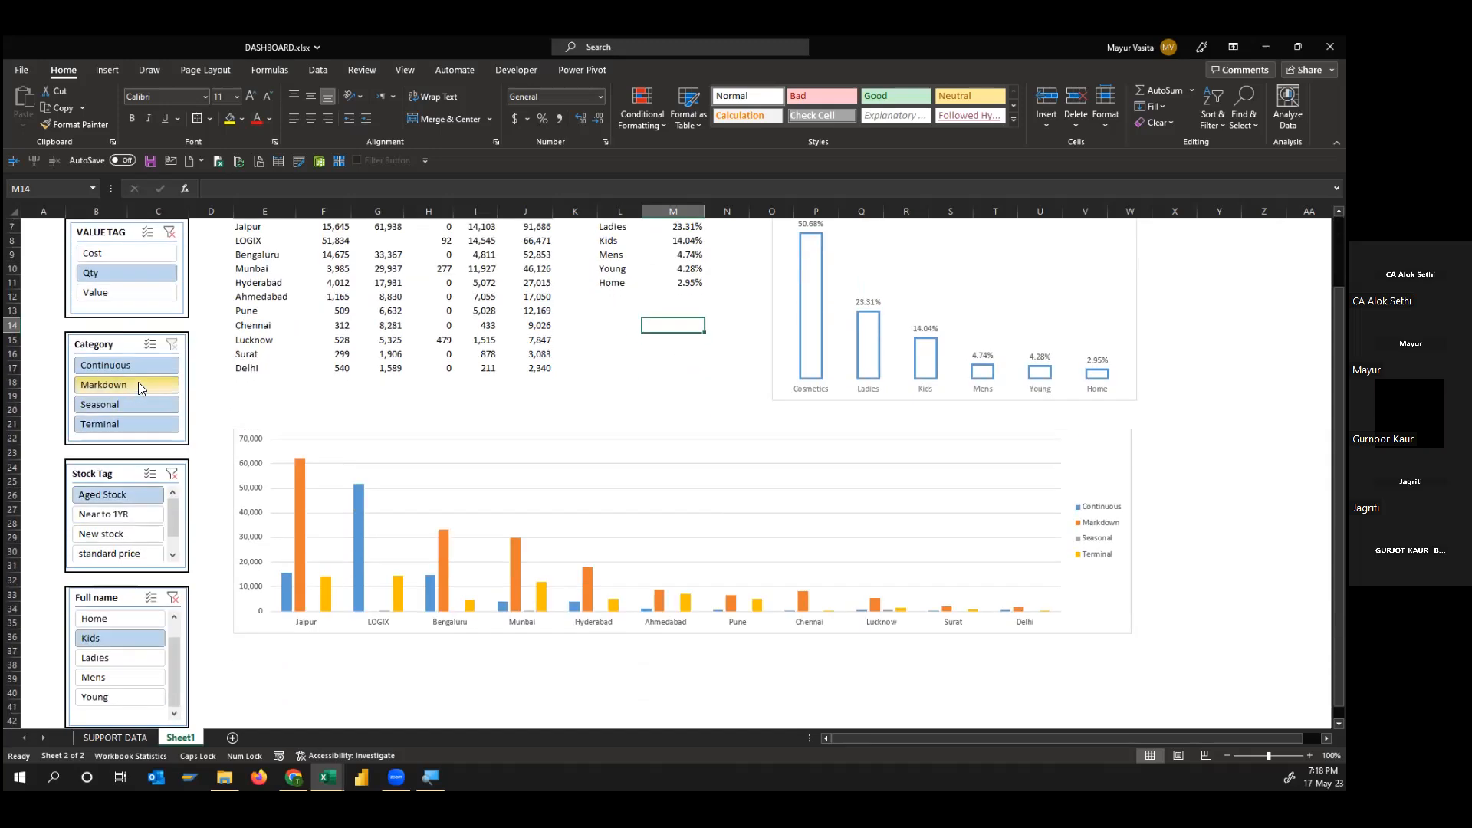
click(138, 384)
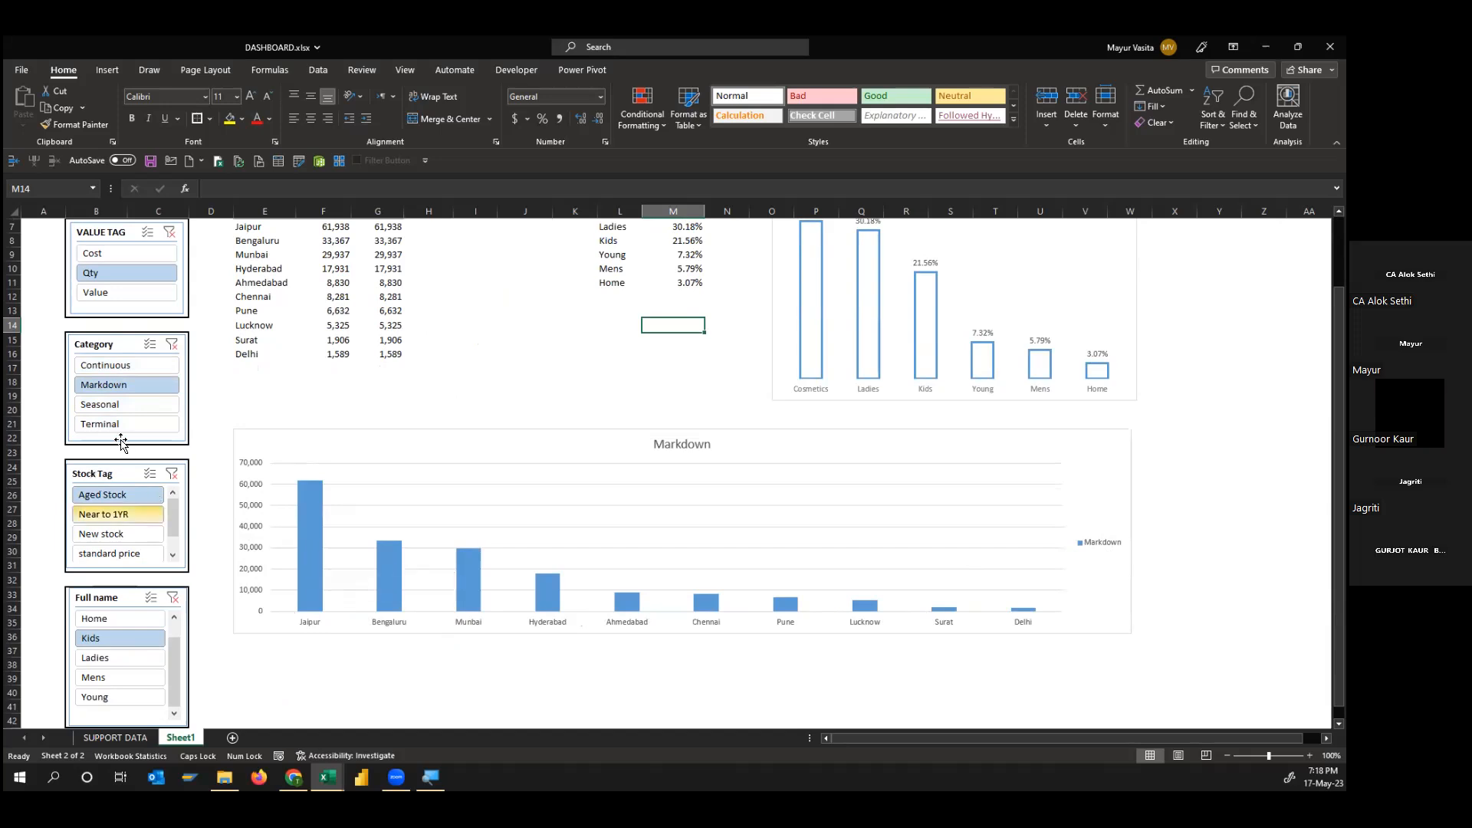
Clear the Full name filter and try New stock, standard price and Aged Stock in the Stock Tag slicer
click(173, 598)
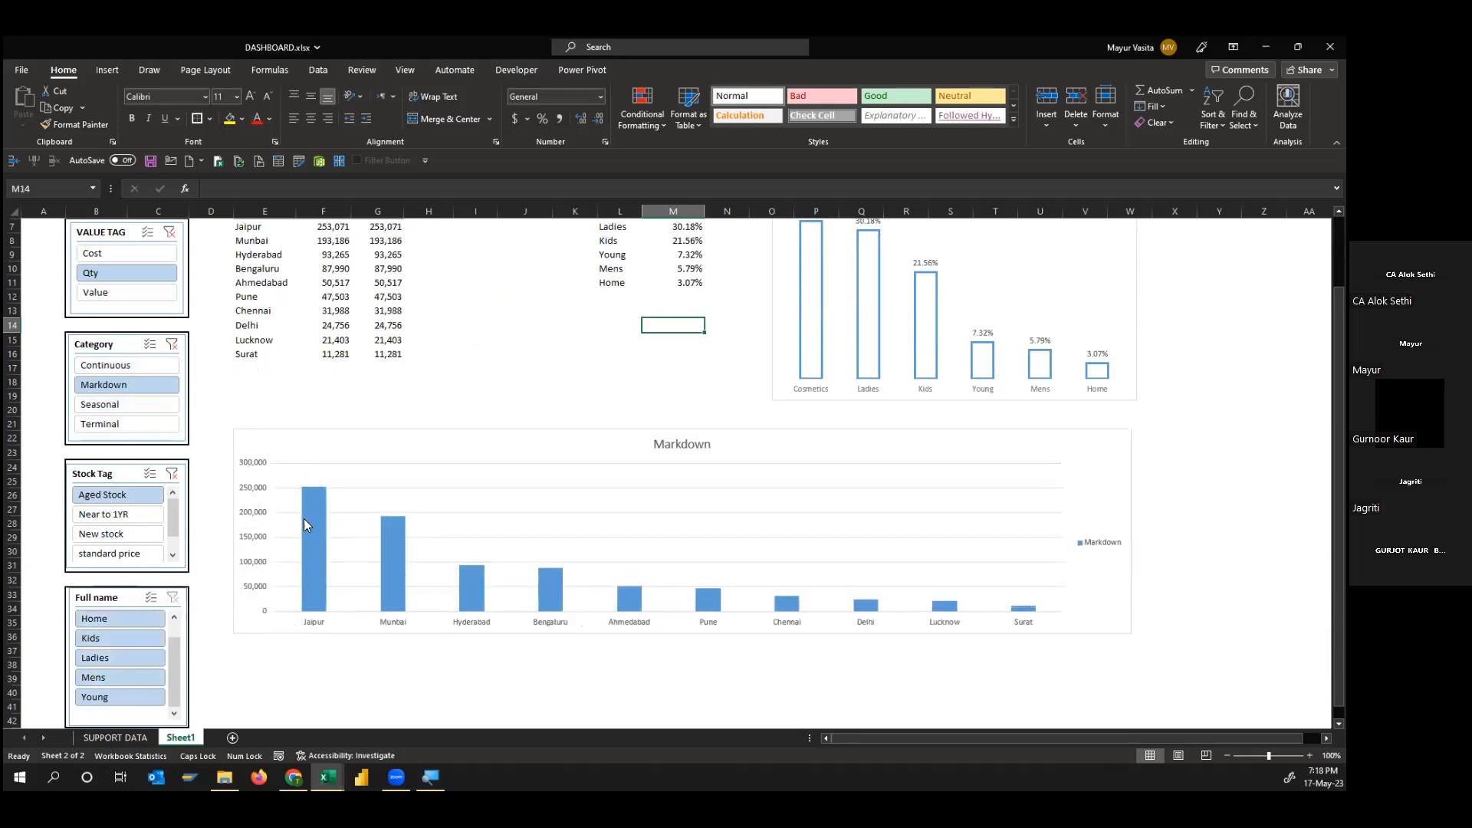
click(109, 536)
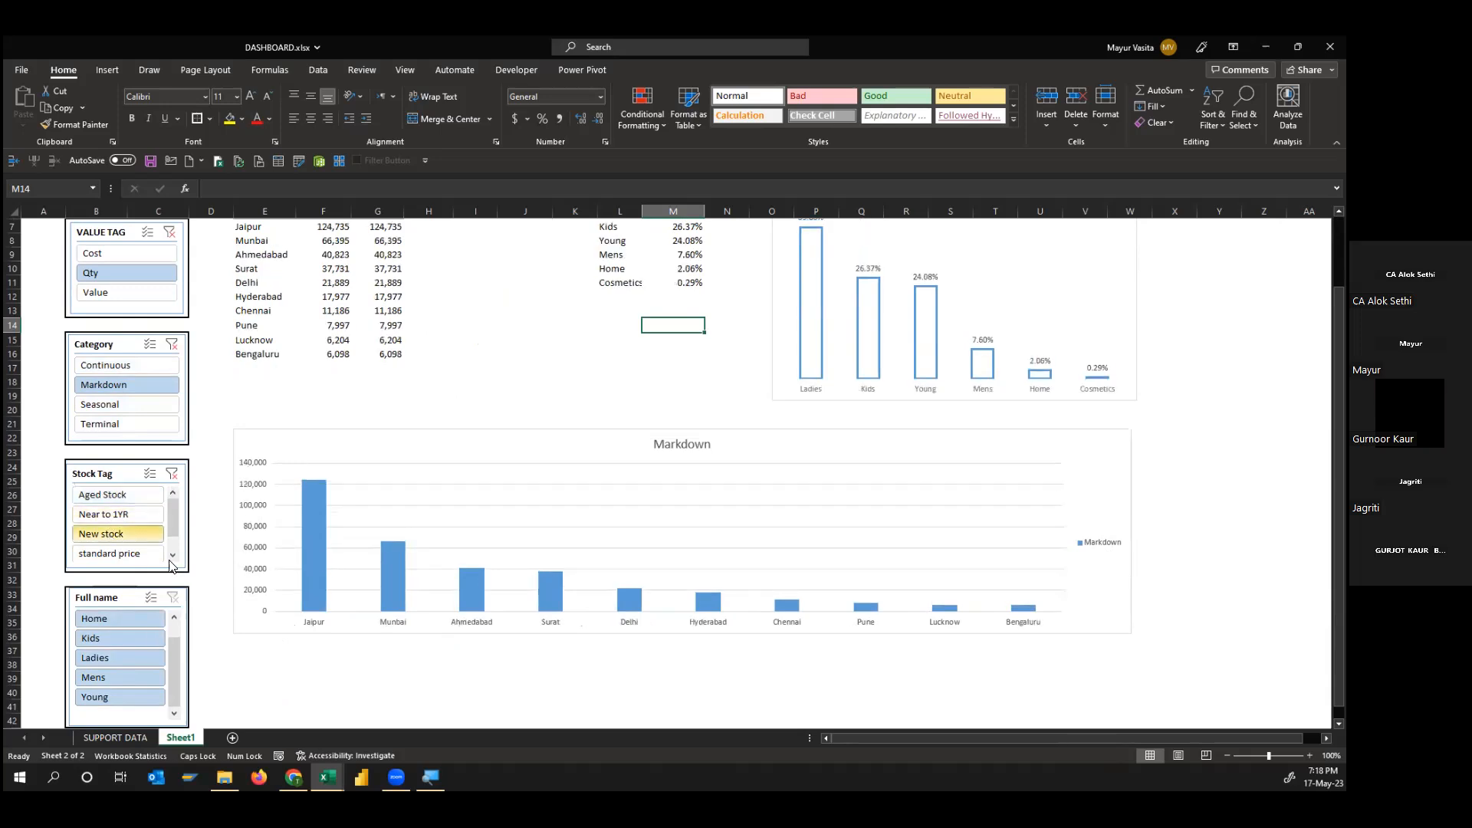
click(132, 553)
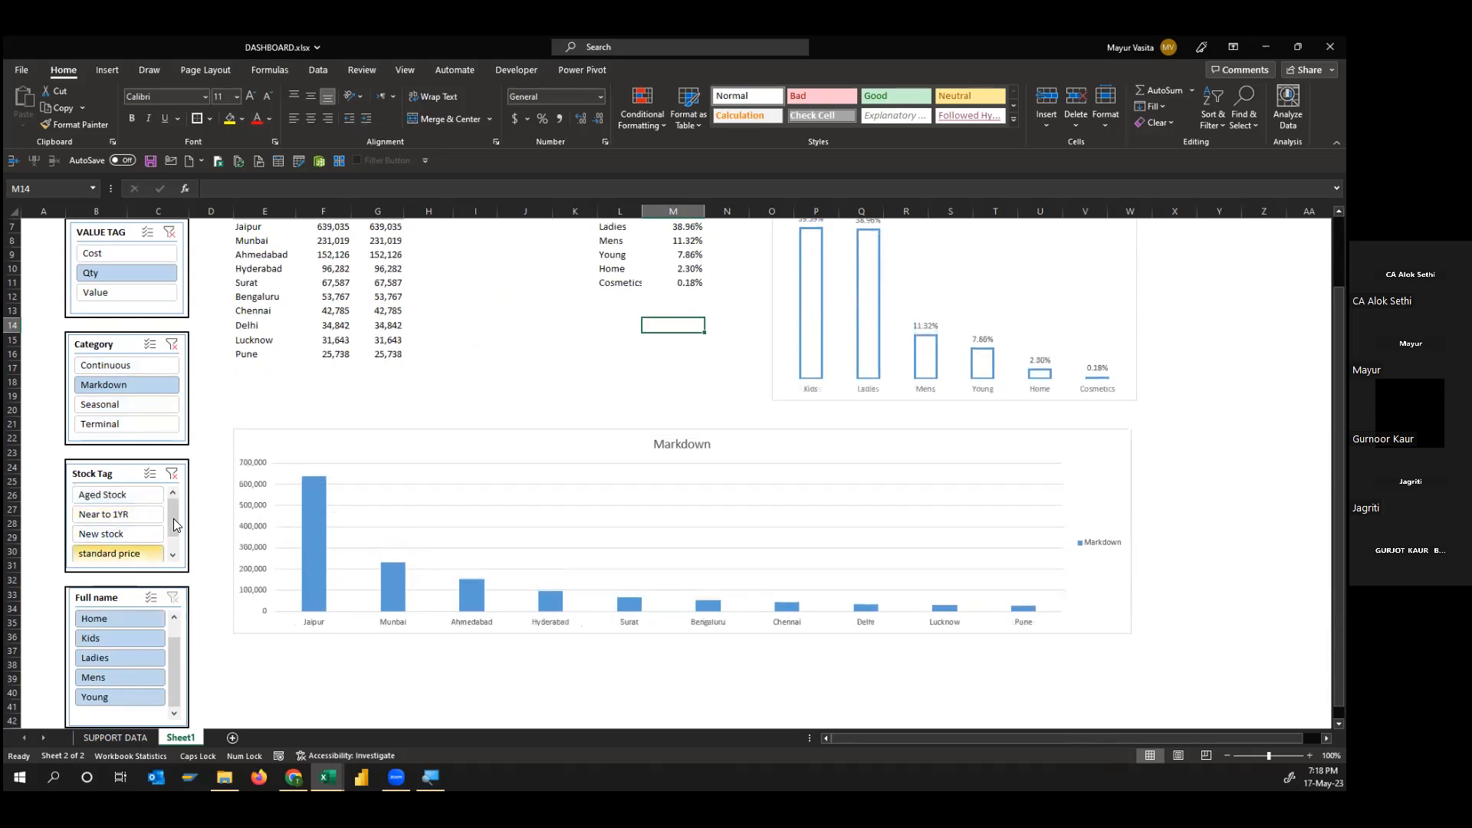
scroll(173, 539, down, 1)
scroll(112, 501, up, 1)
click(111, 496)
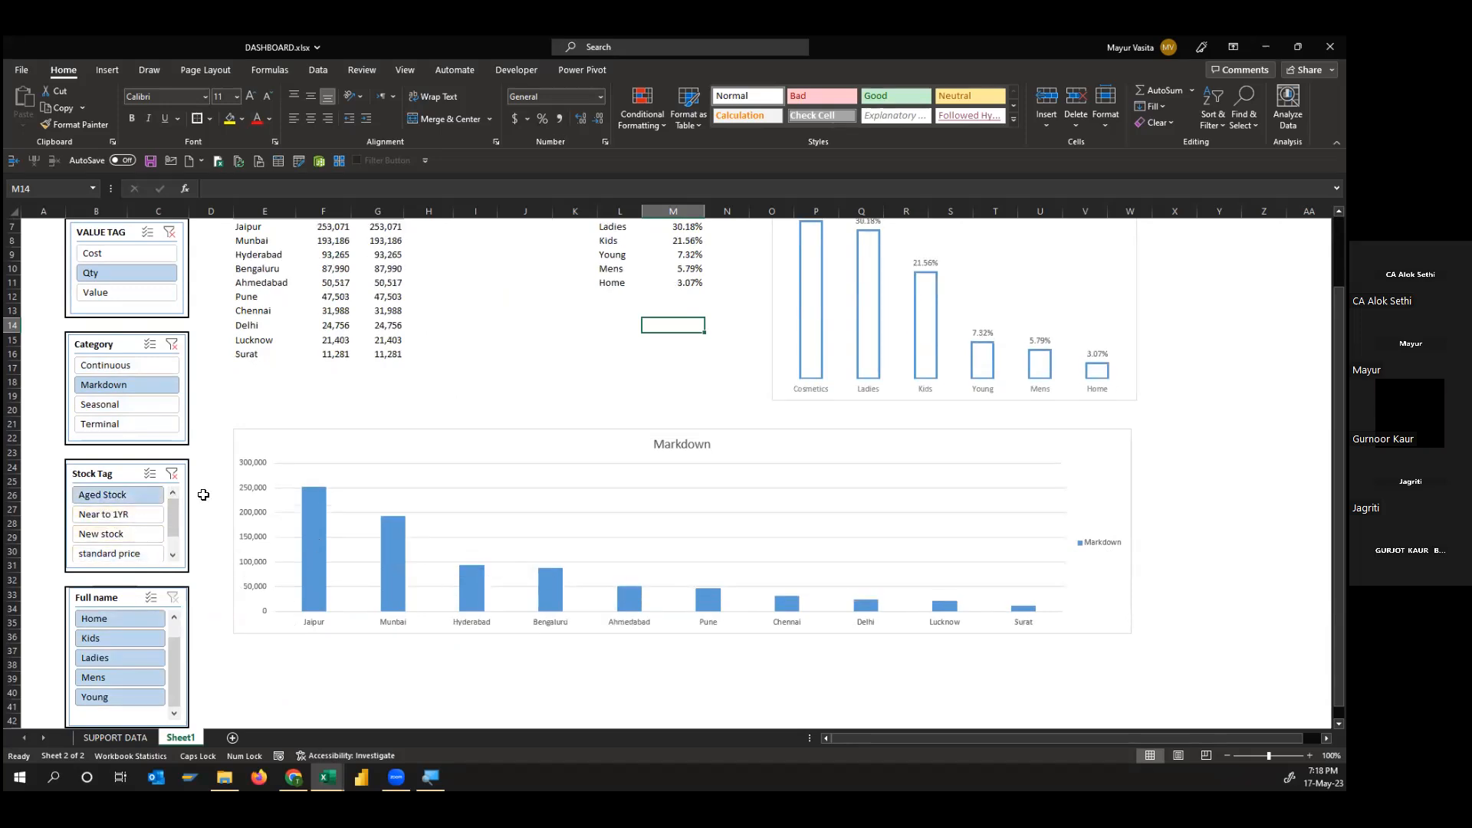
Clear the Stock Tag filter, try Continuous in the Category slicer and clear the Category filter
click(172, 474)
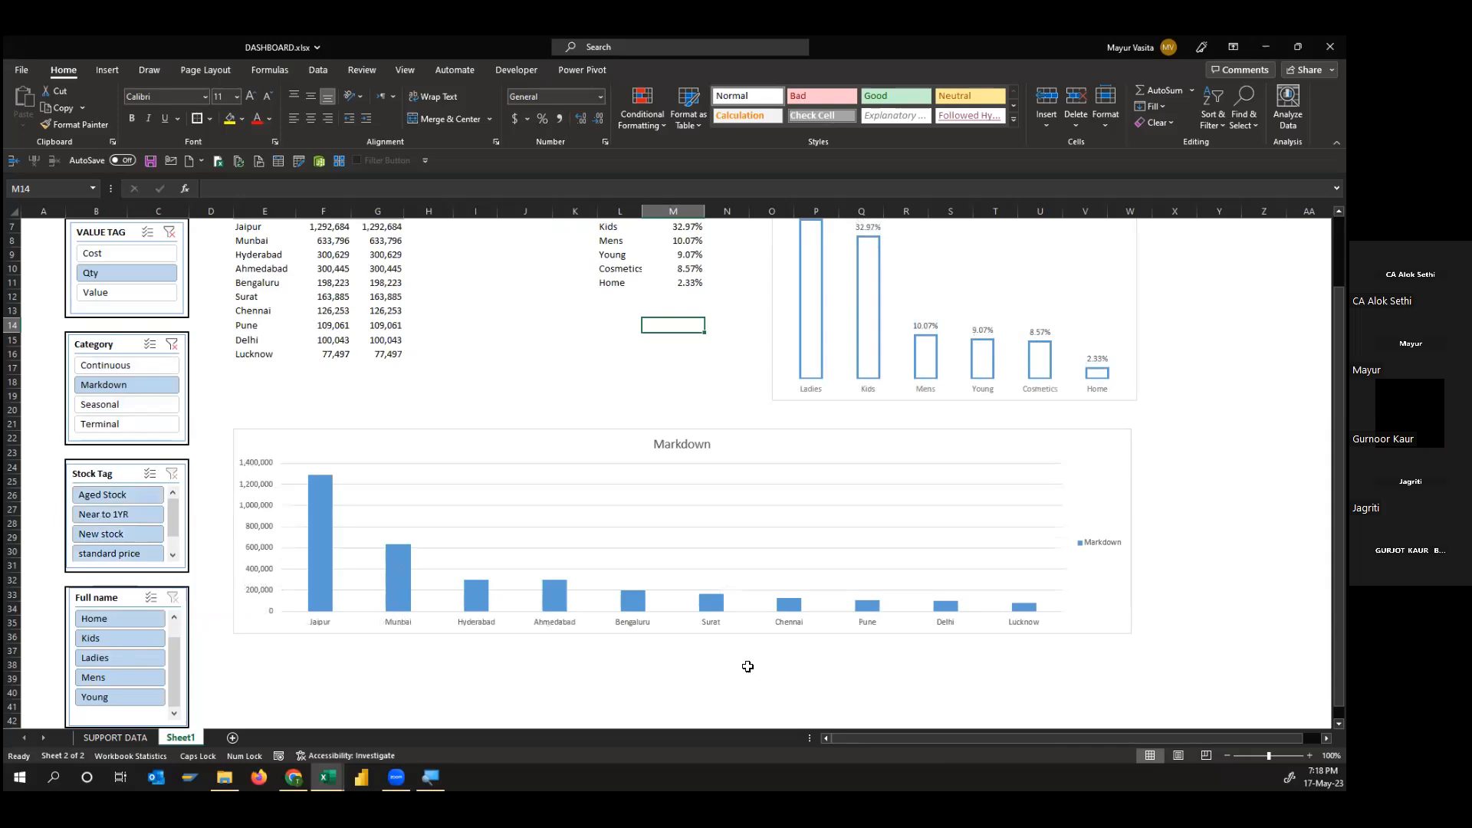
click(136, 359)
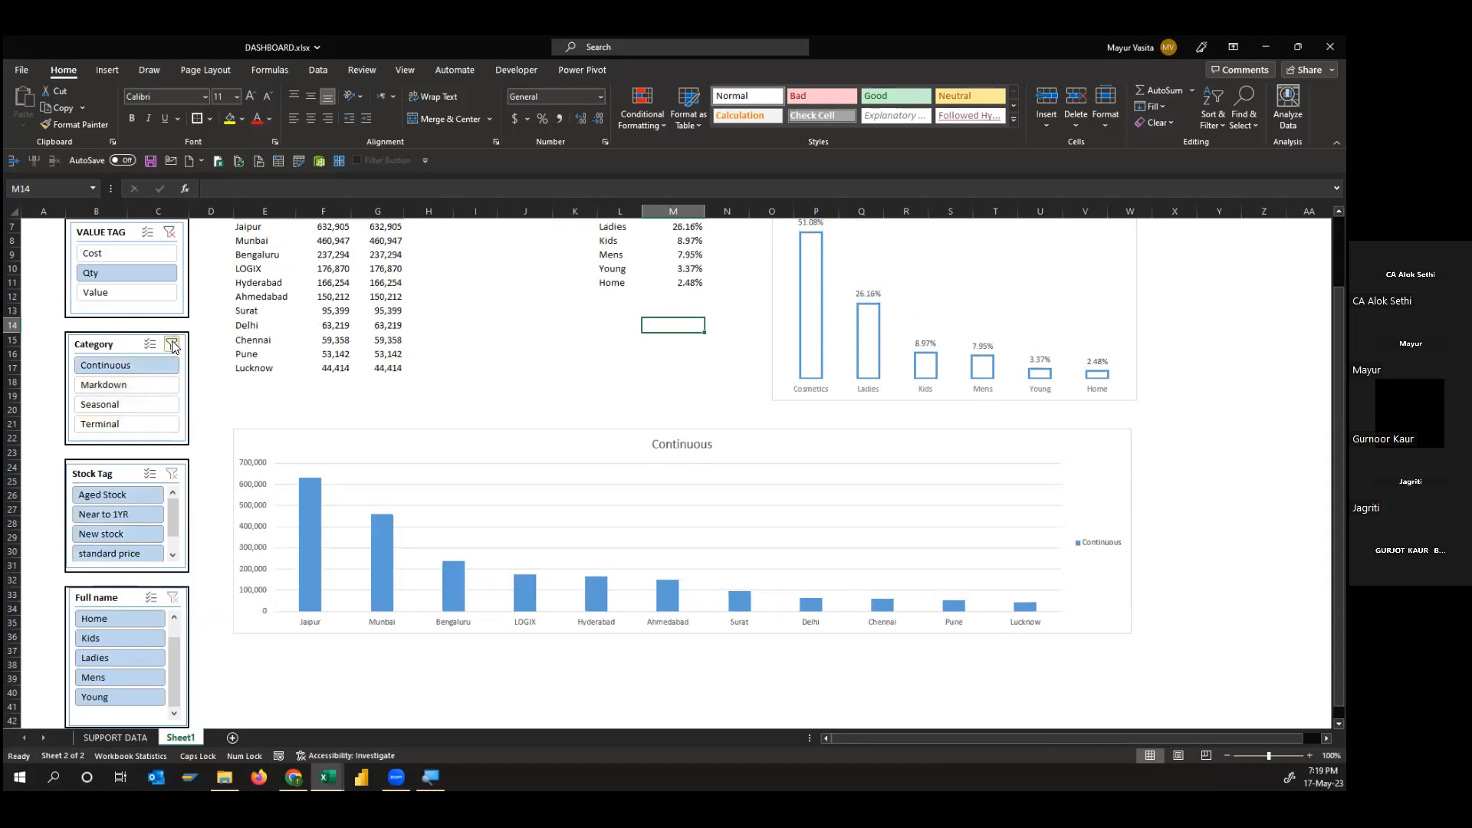
click(172, 346)
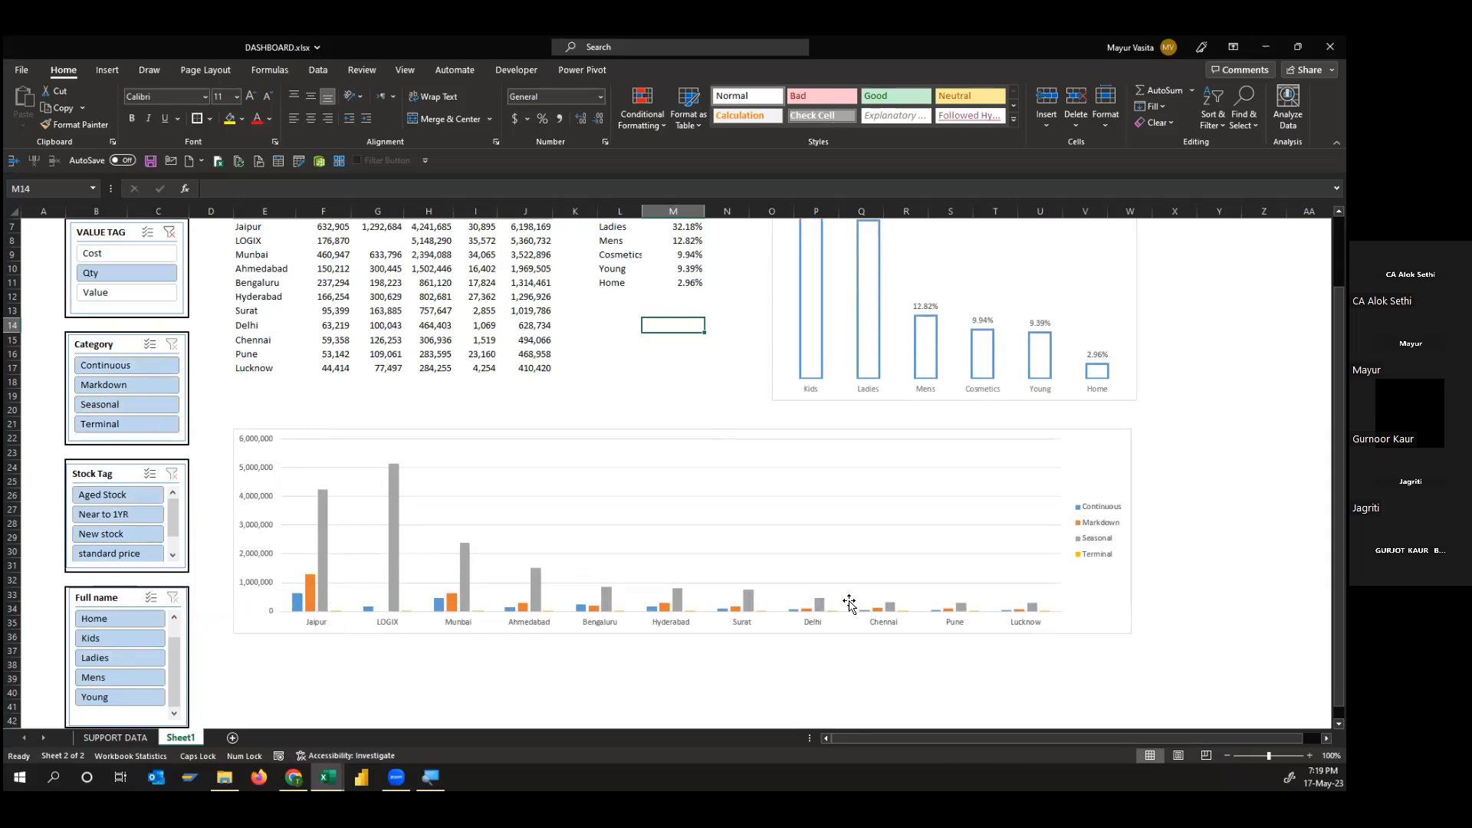
Make the country column chart slightly taller and place its legend at the bottom, closing the formatting pane
click(790, 630)
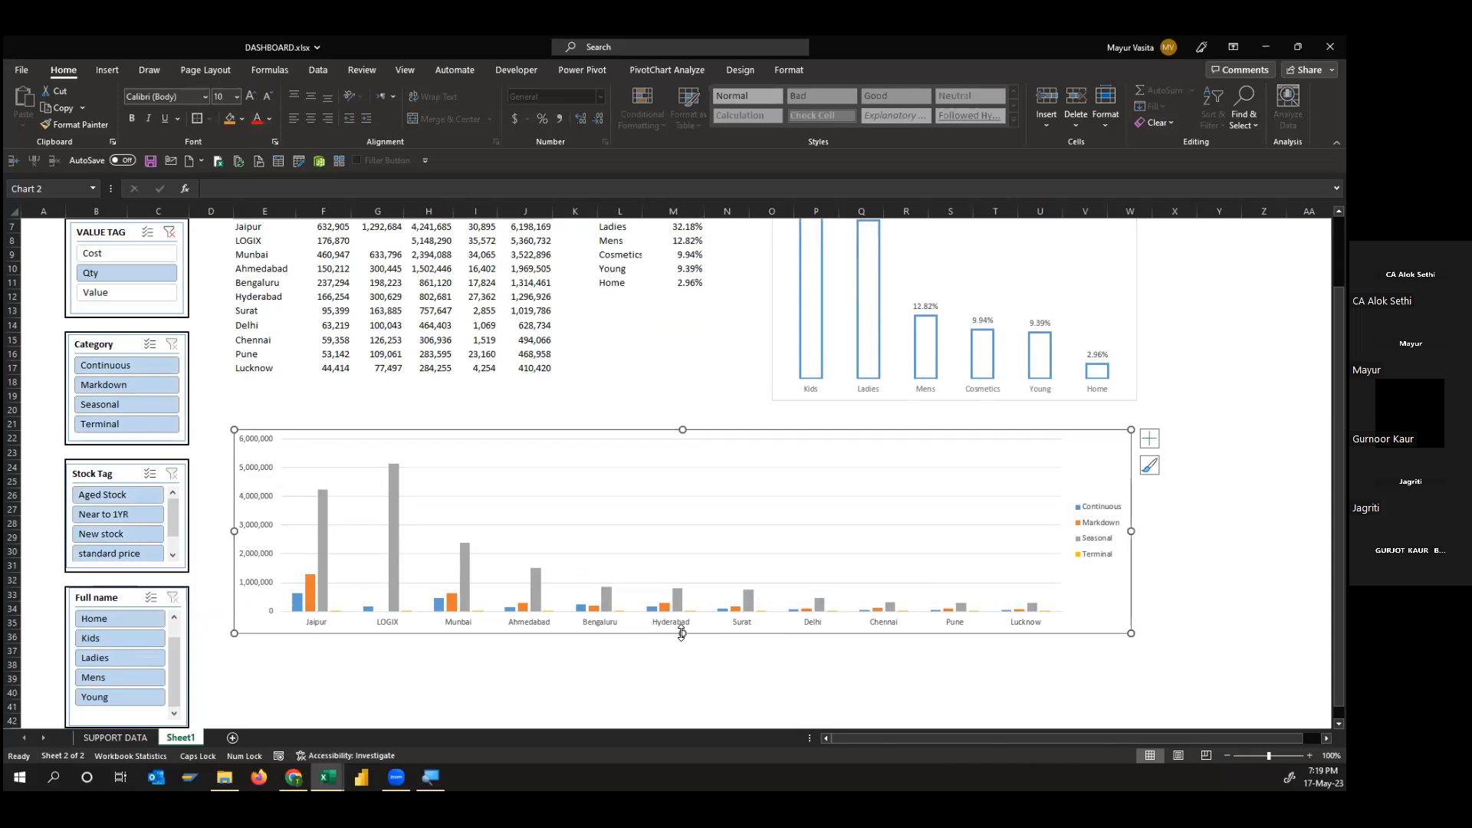
drag(683, 642, 683, 652)
double_click(1096, 529)
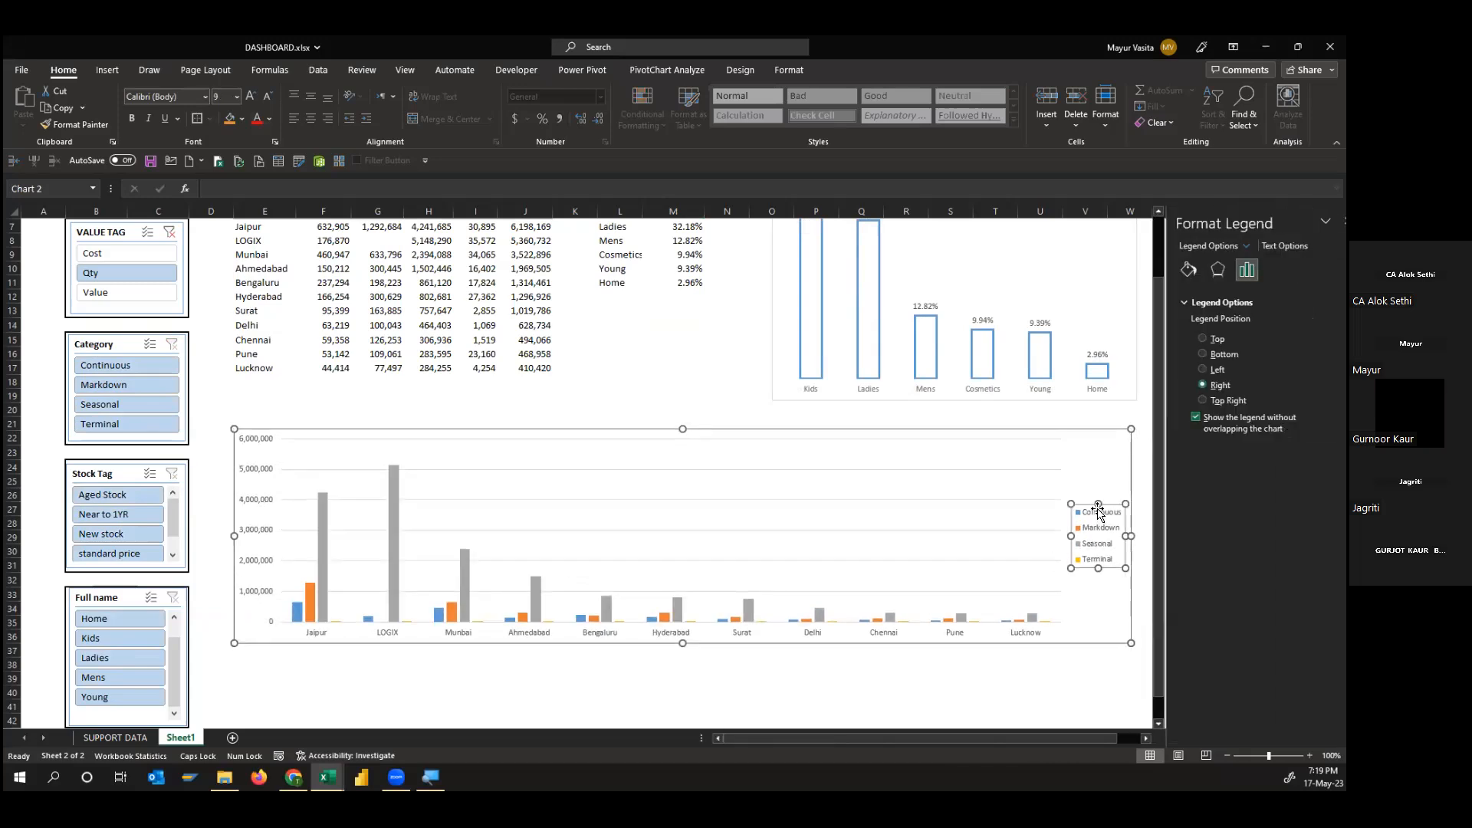
click(1184, 353)
click(738, 690)
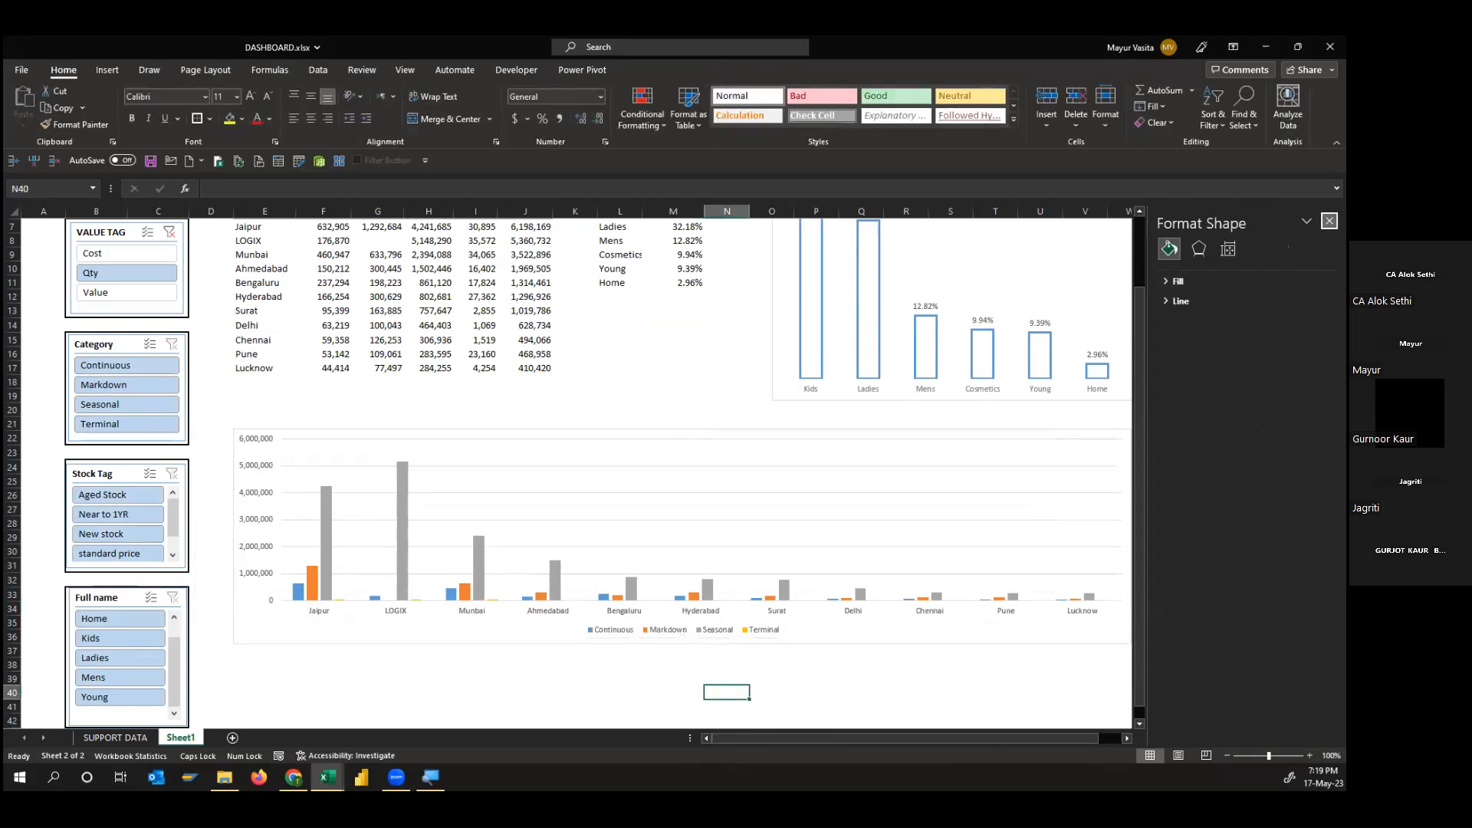
click(1330, 221)
click(1264, 297)
scroll(1264, 297, up, 2)
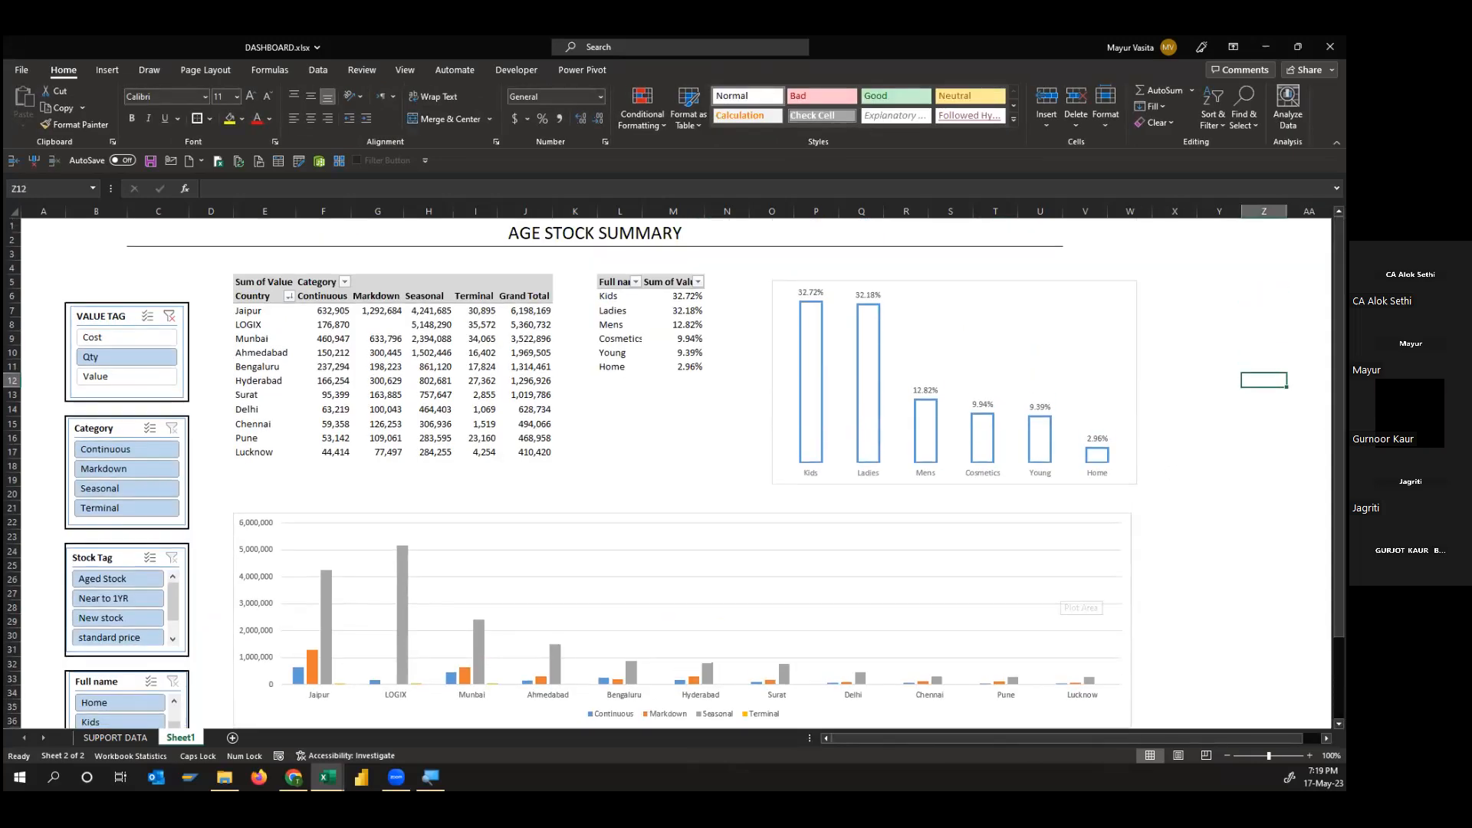
Switch to STOCK DATA (1).xlsx and examine the finished Age Report dashboard's title banner, charts and layout
key(alt+Tab)
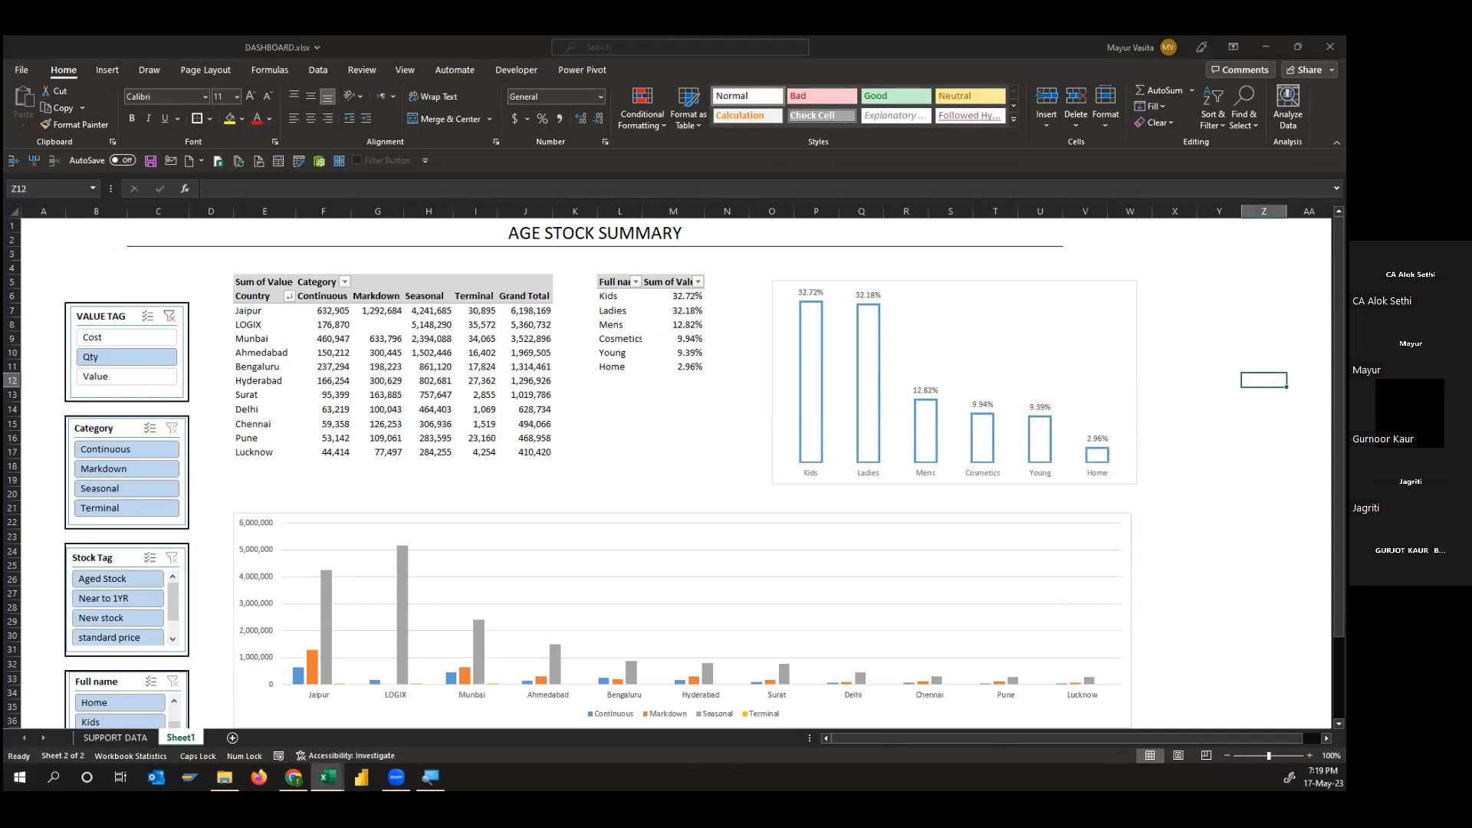
click(1077, 107)
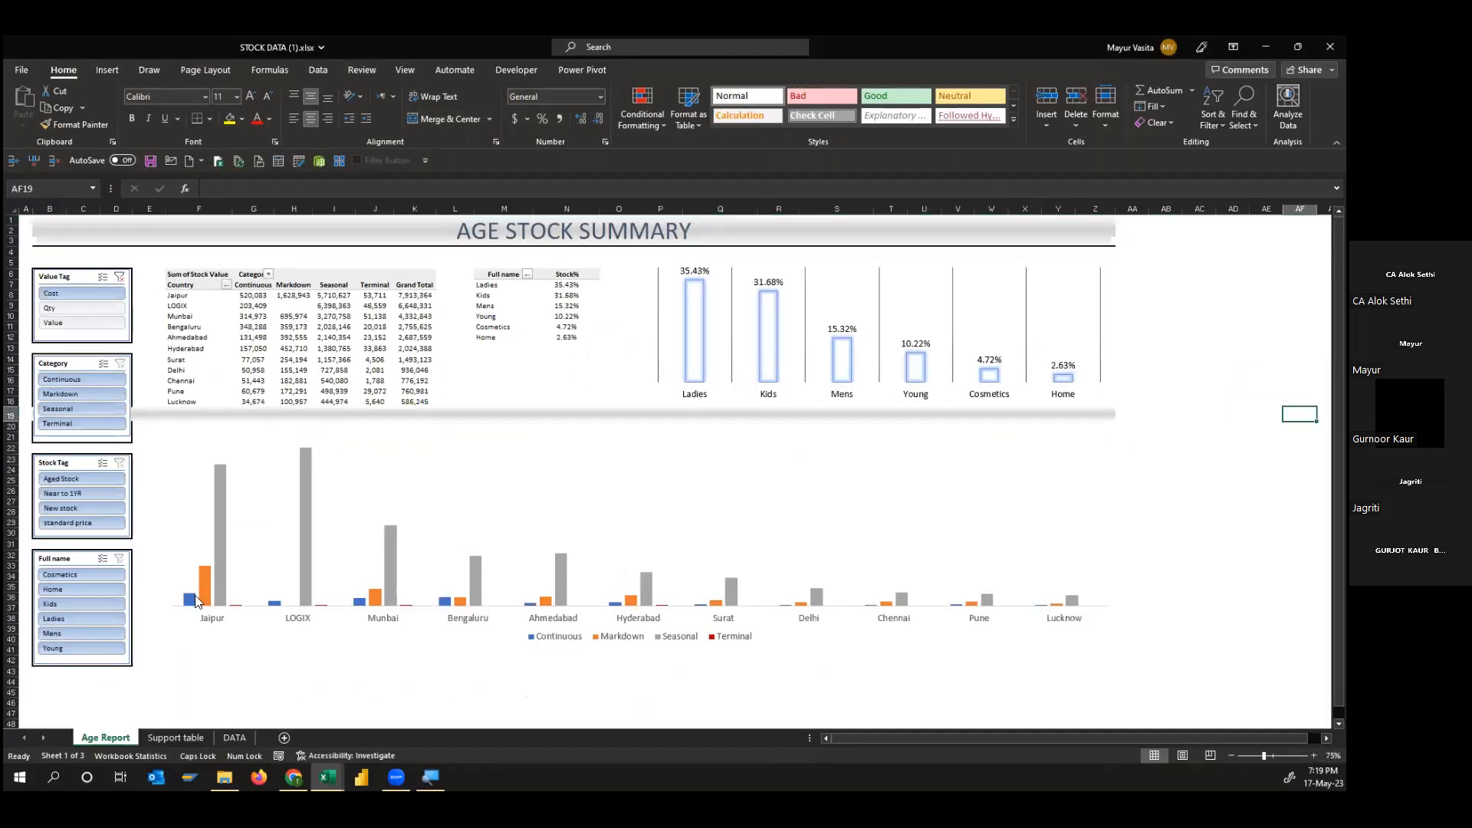
click(335, 224)
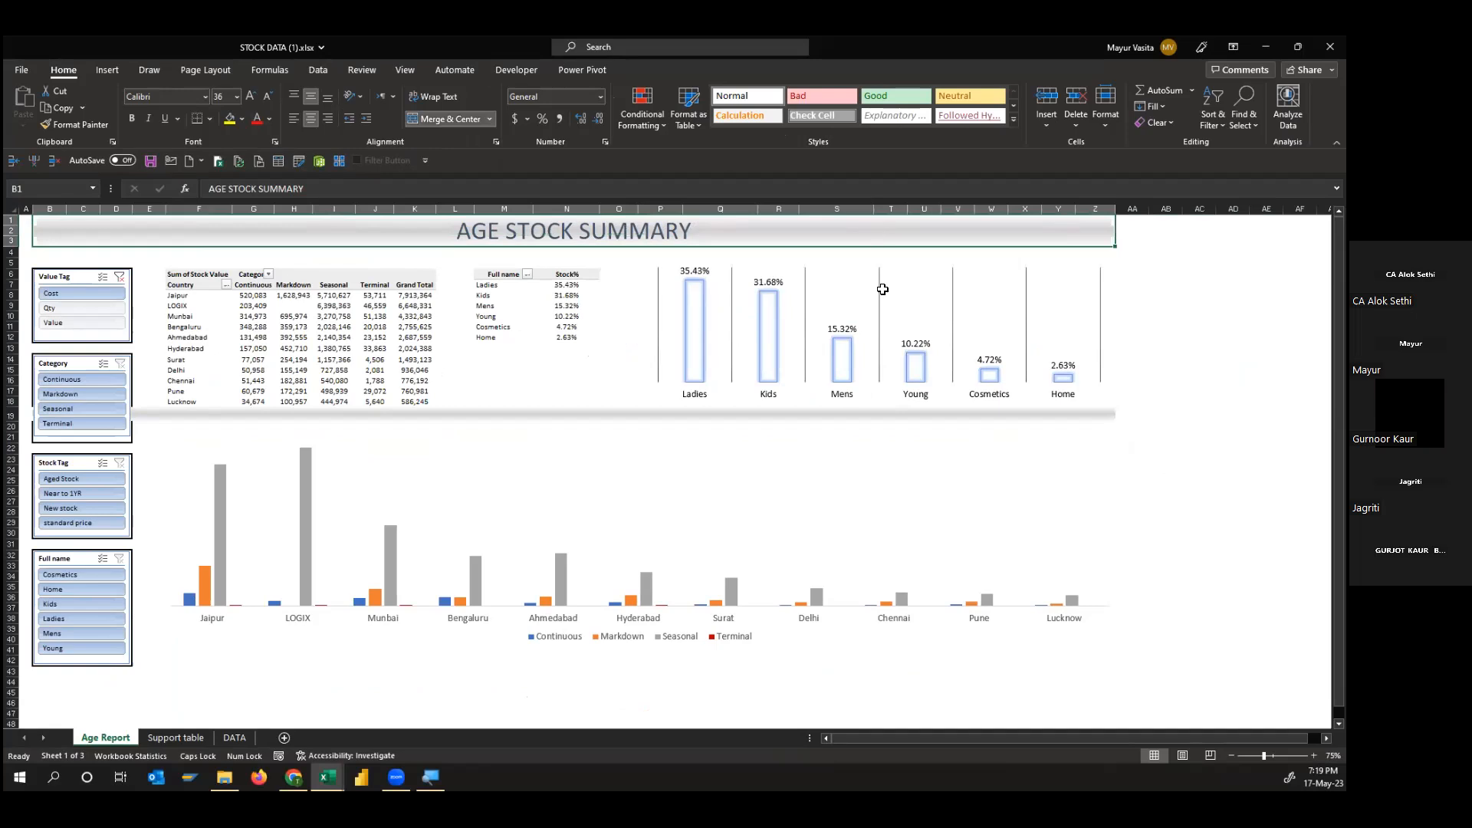
drag(883, 289, 882, 418)
click(1145, 350)
key(ctrl+Home)
Minimize the open workbooks to return to the PQ class 17-may folder and switch to another running program
click(1266, 47)
click(1266, 47)
click(1266, 46)
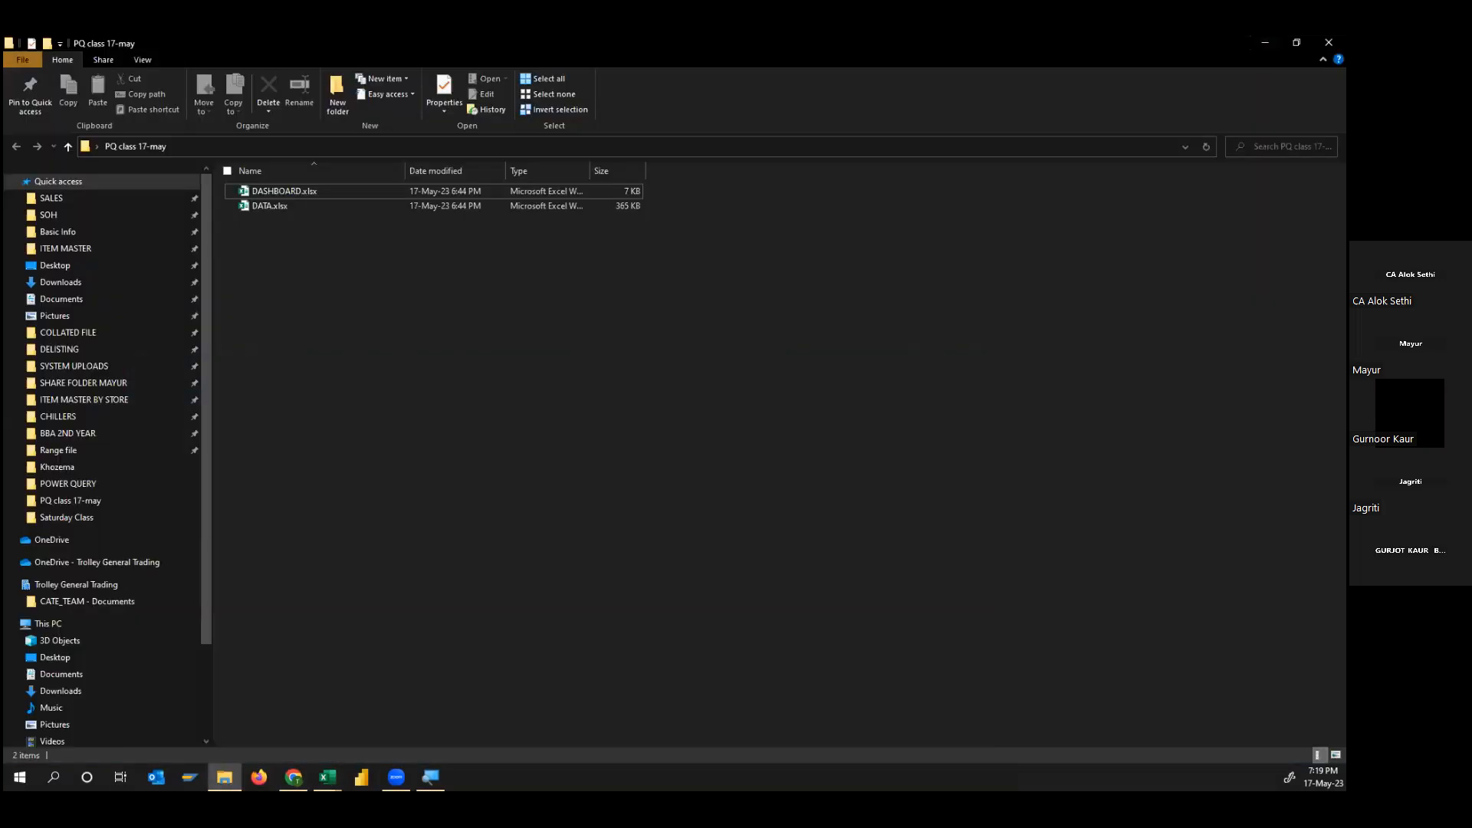
click(431, 777)
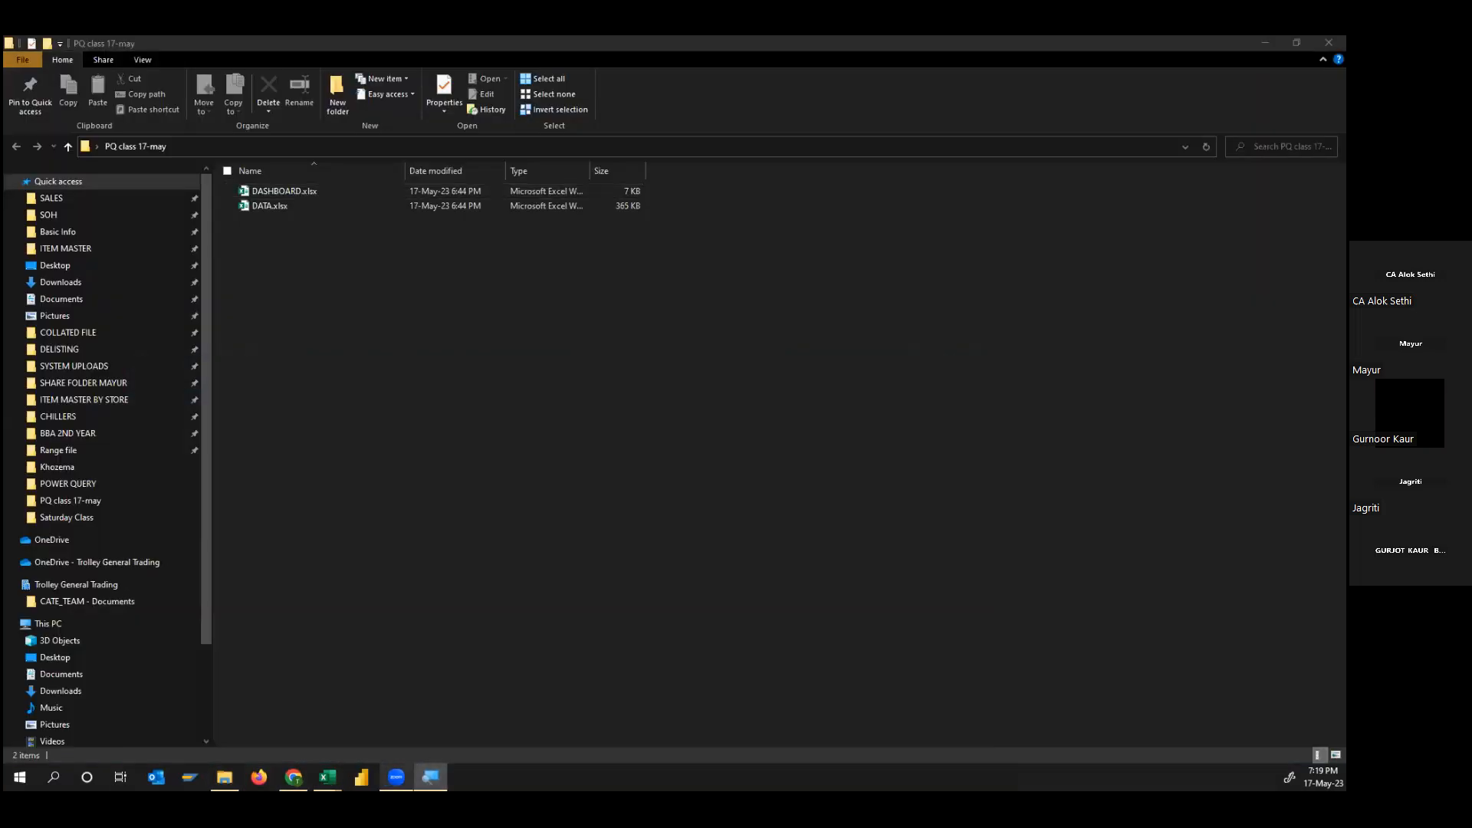